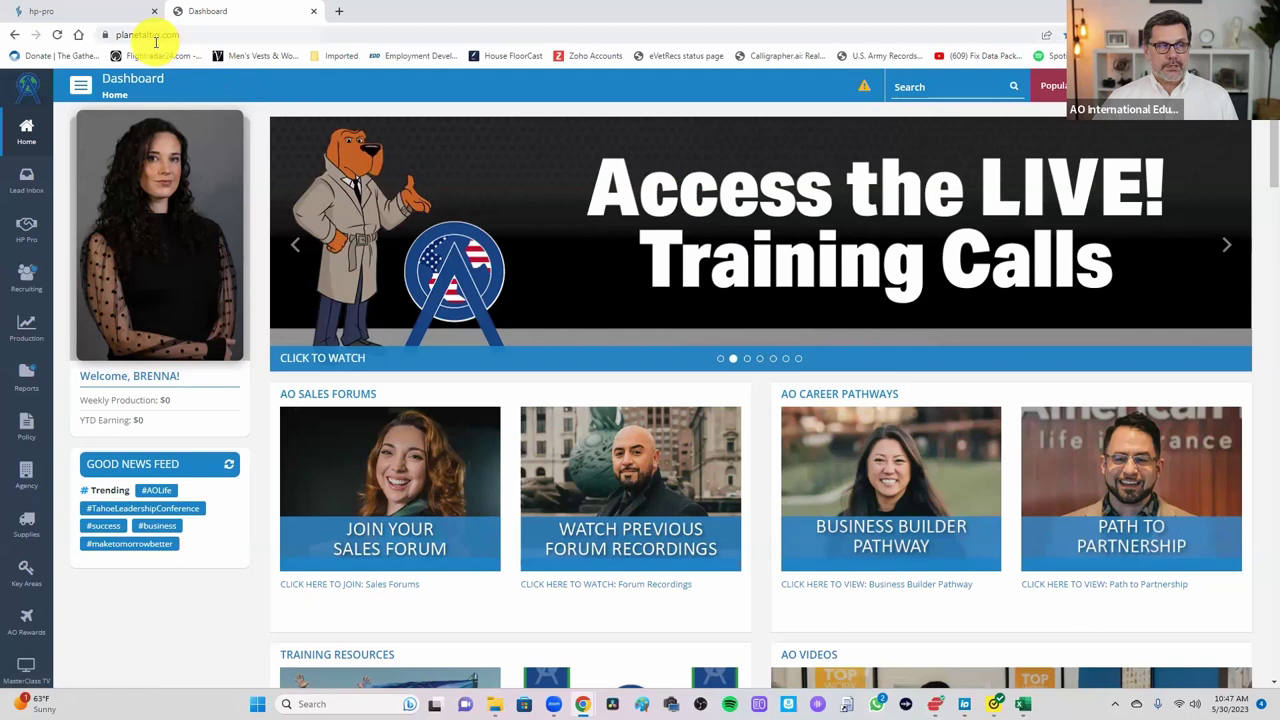
- Go from the Dashboard back to the HP Pro home page and open the agent's PROFILE page
click(102, 11)
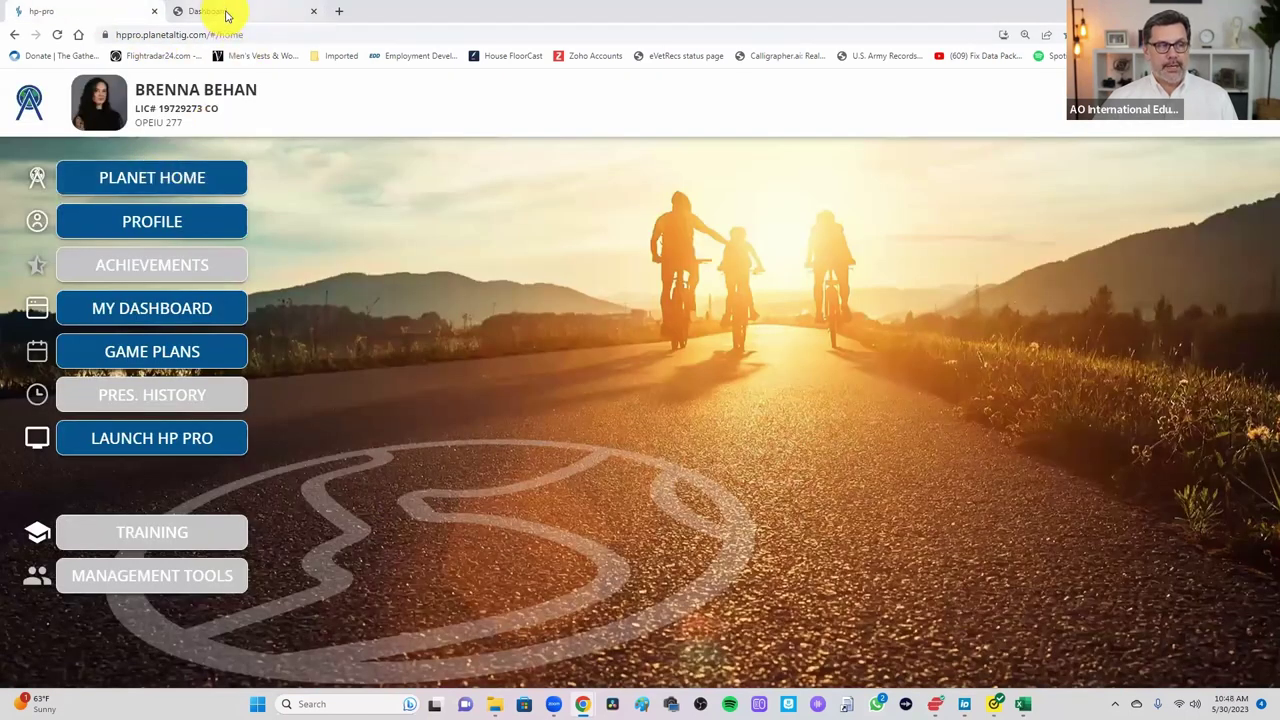
click(223, 12)
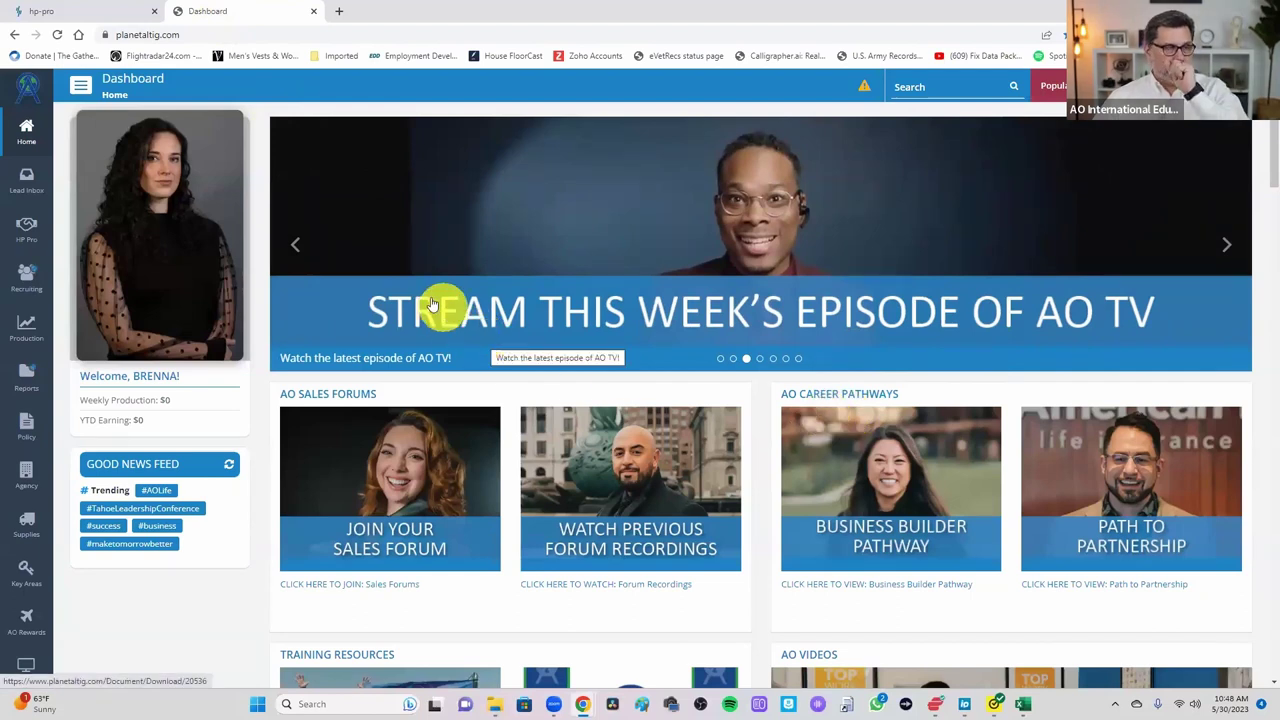
click(85, 12)
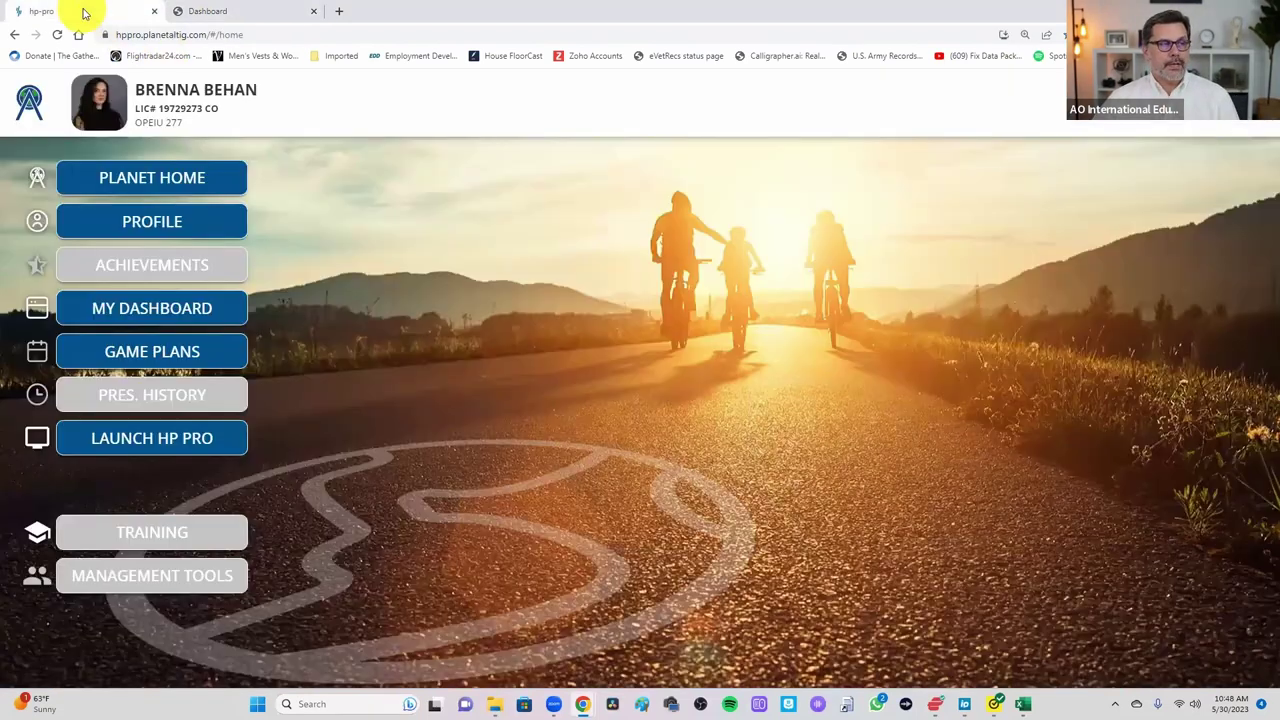
click(167, 222)
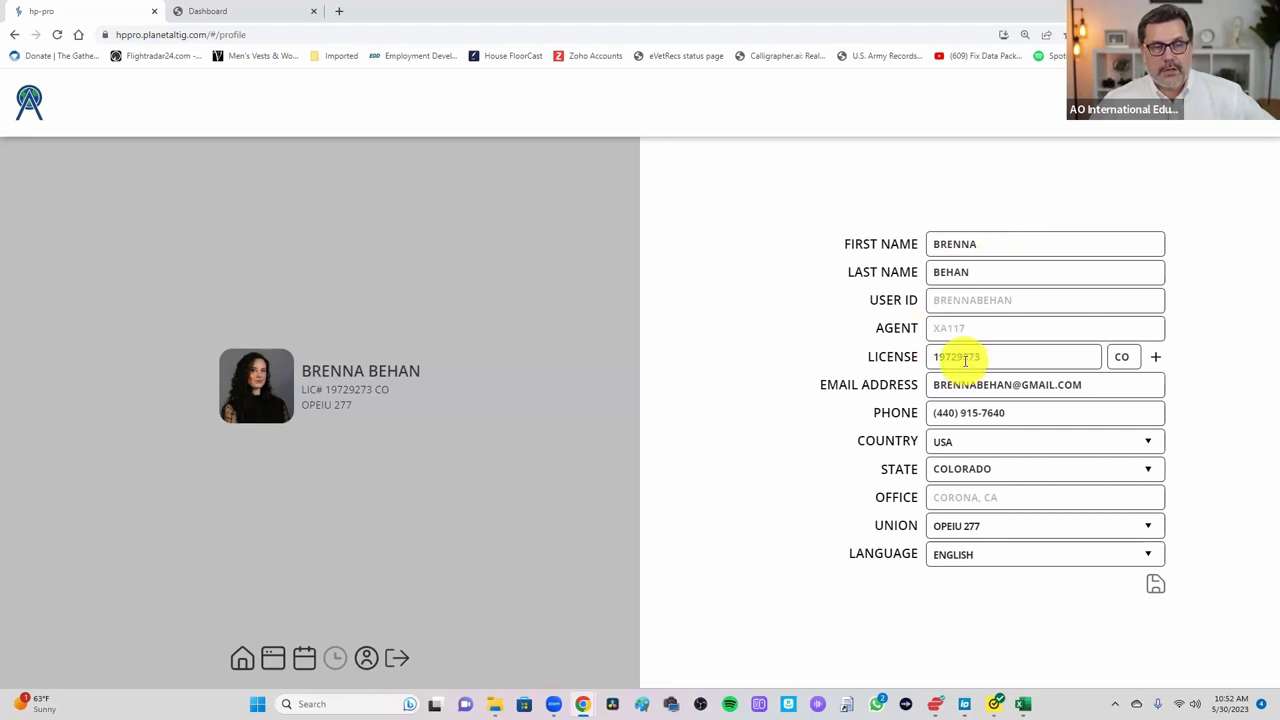
- Open the License States dialog showing the single primary Colorado license
click(1155, 357)
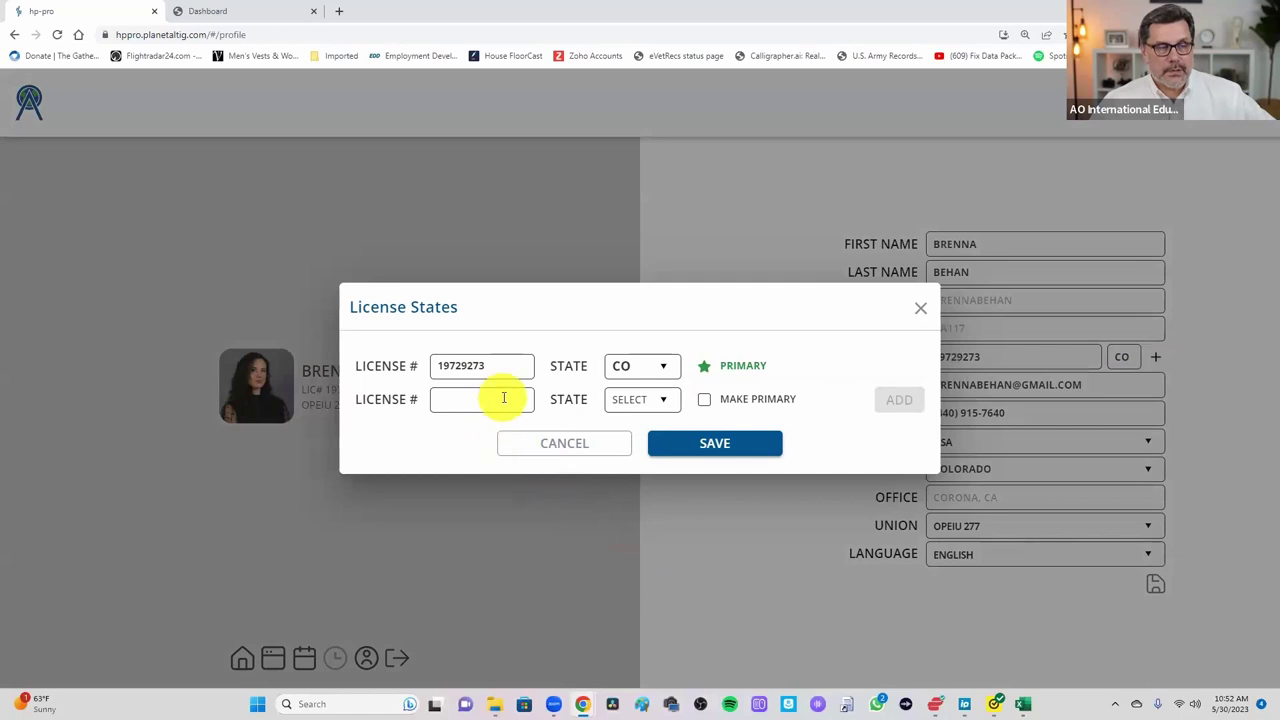
mouse_move(500, 366)
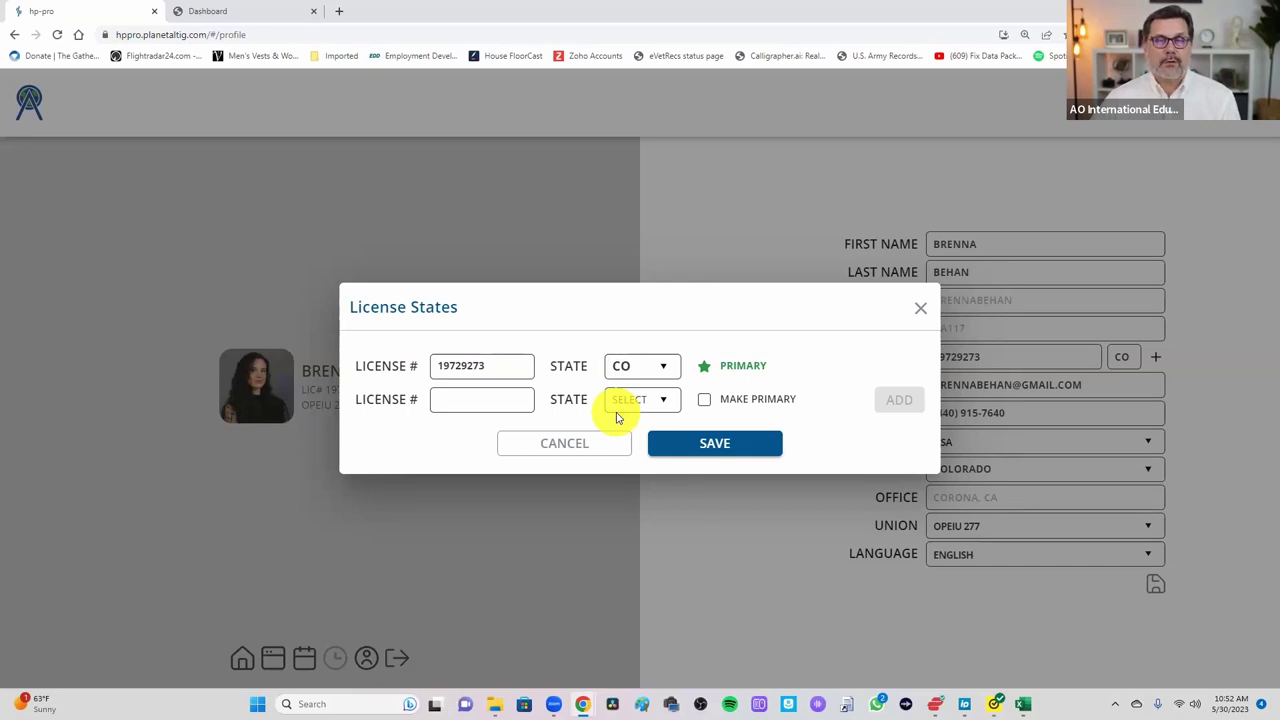
mouse_move(703, 366)
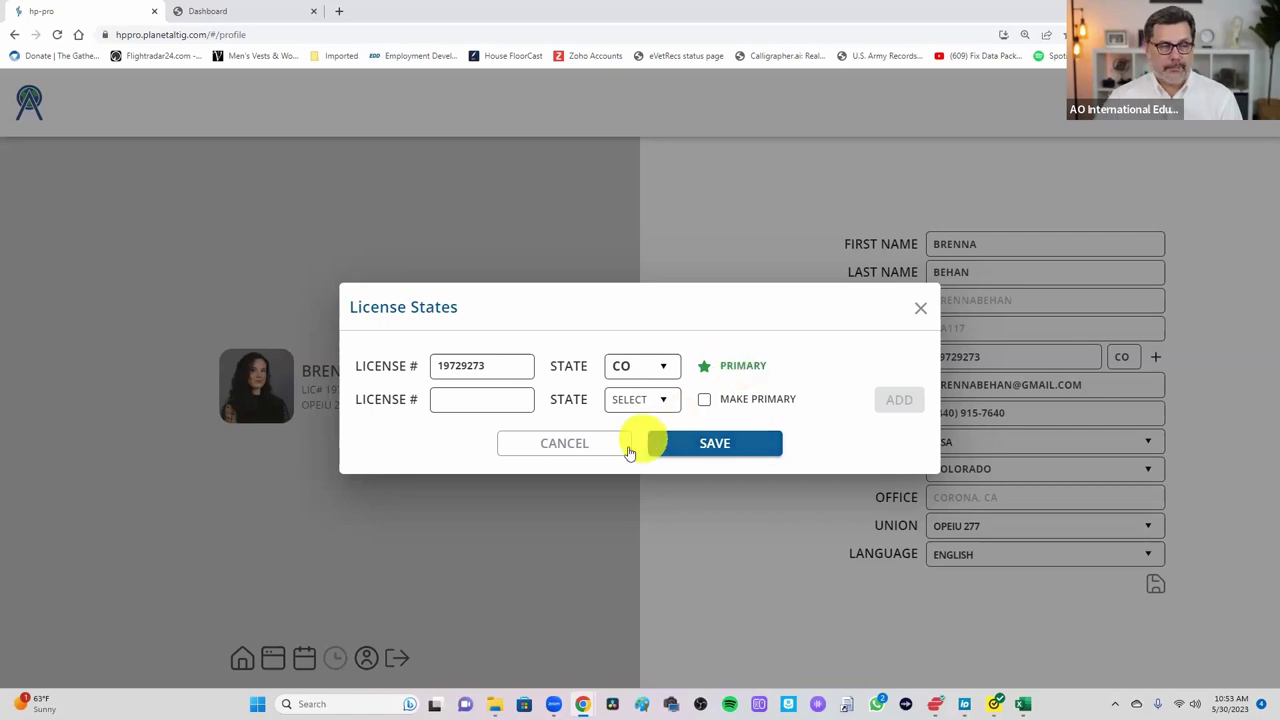
- Close the License States dialog without saving changes
click(548, 444)
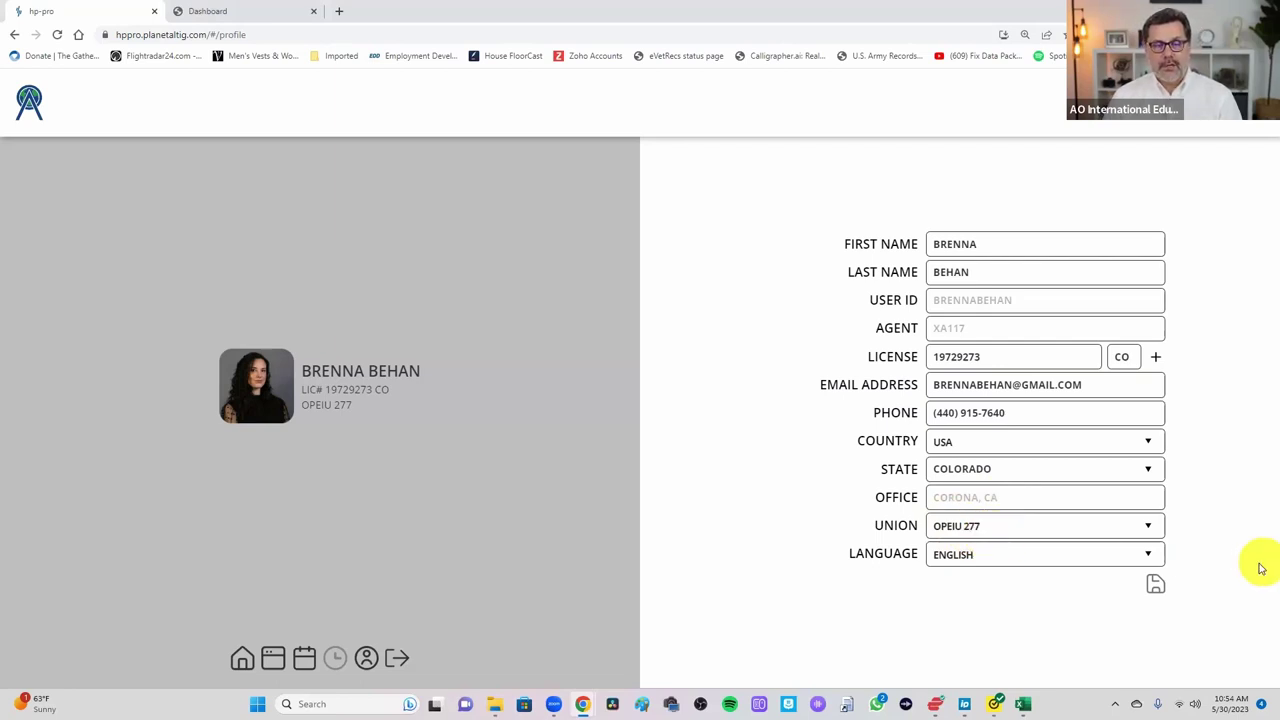
- Check the Union and Language dropdowns, keeping OPEIU 277 and ENGLISH, then go back home
click(1138, 524)
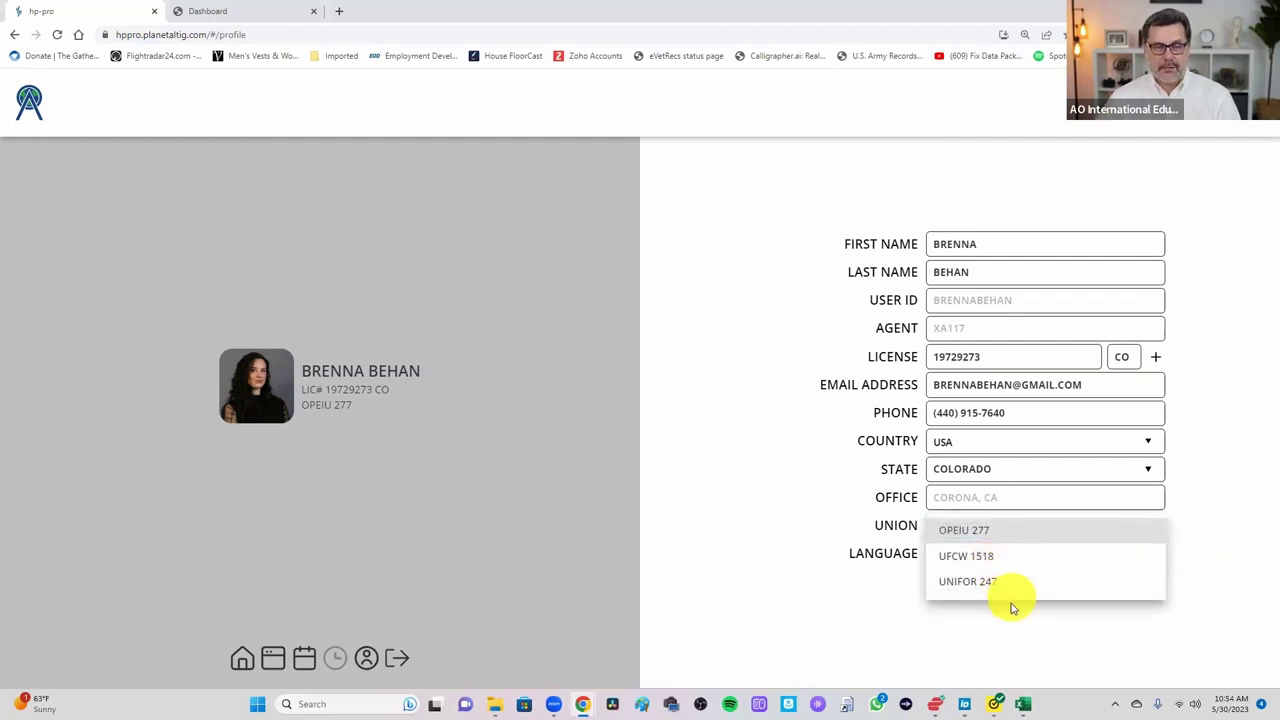
click(856, 588)
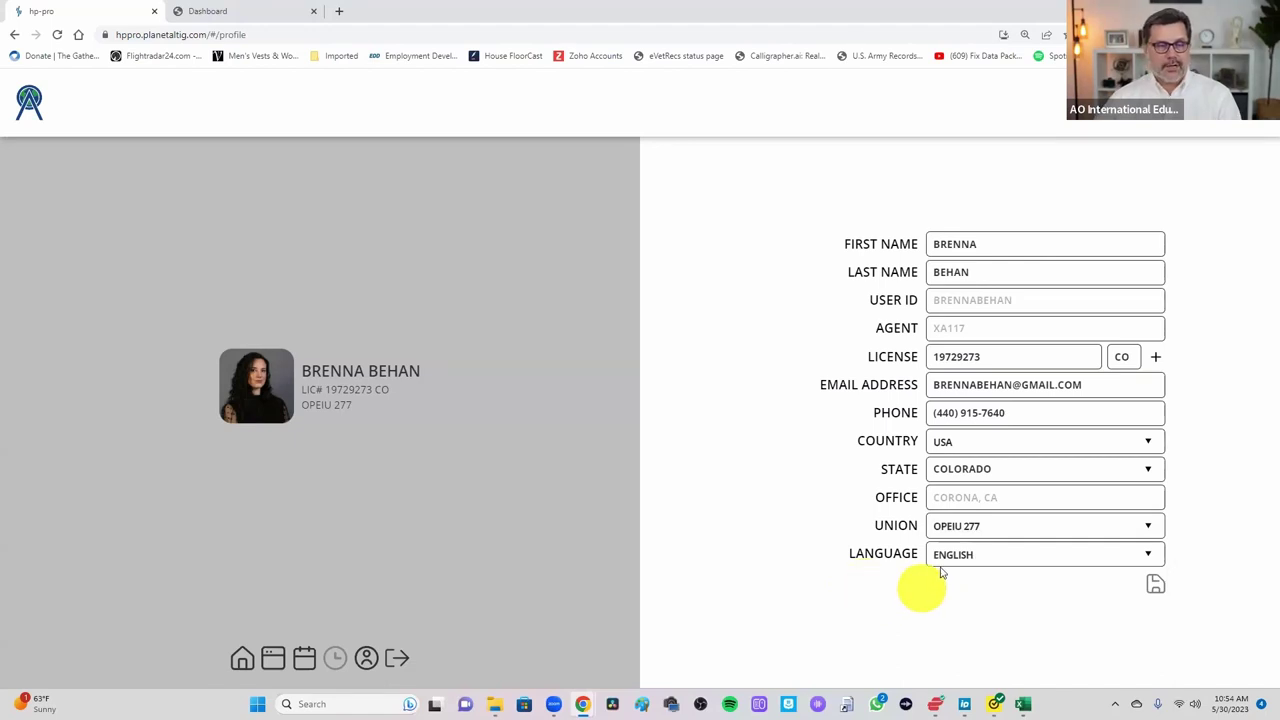
click(971, 564)
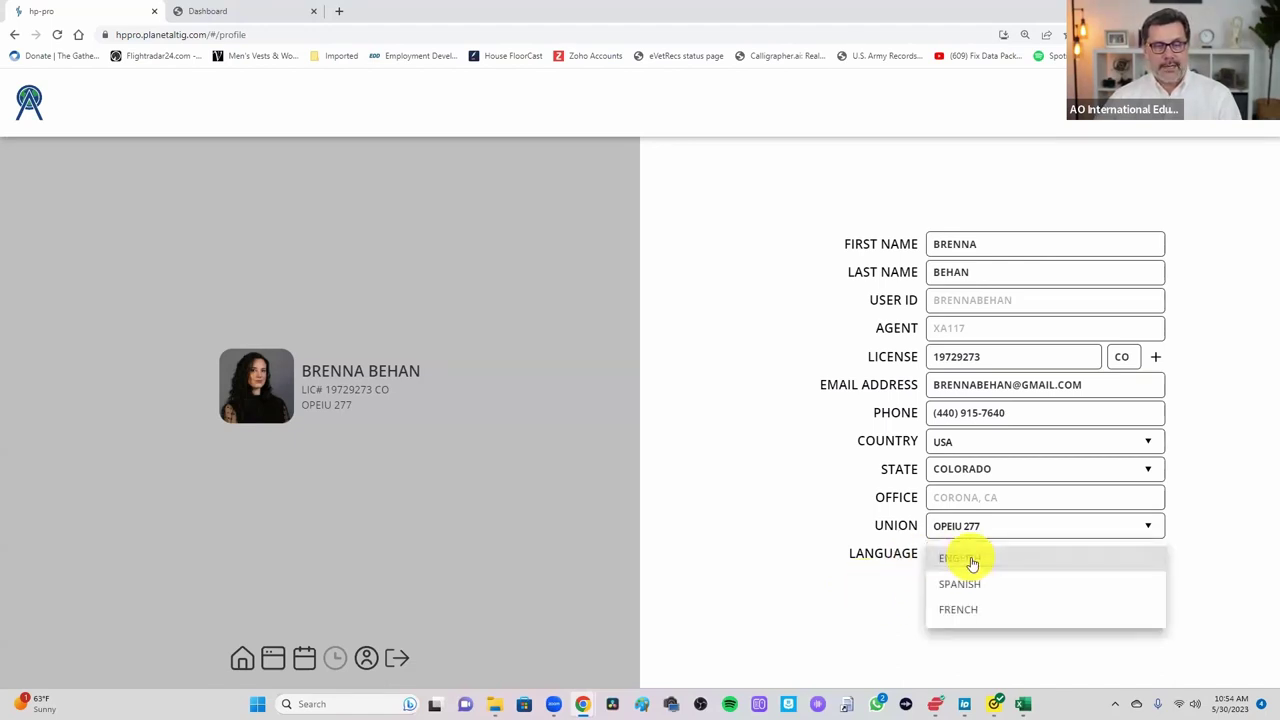
click(971, 564)
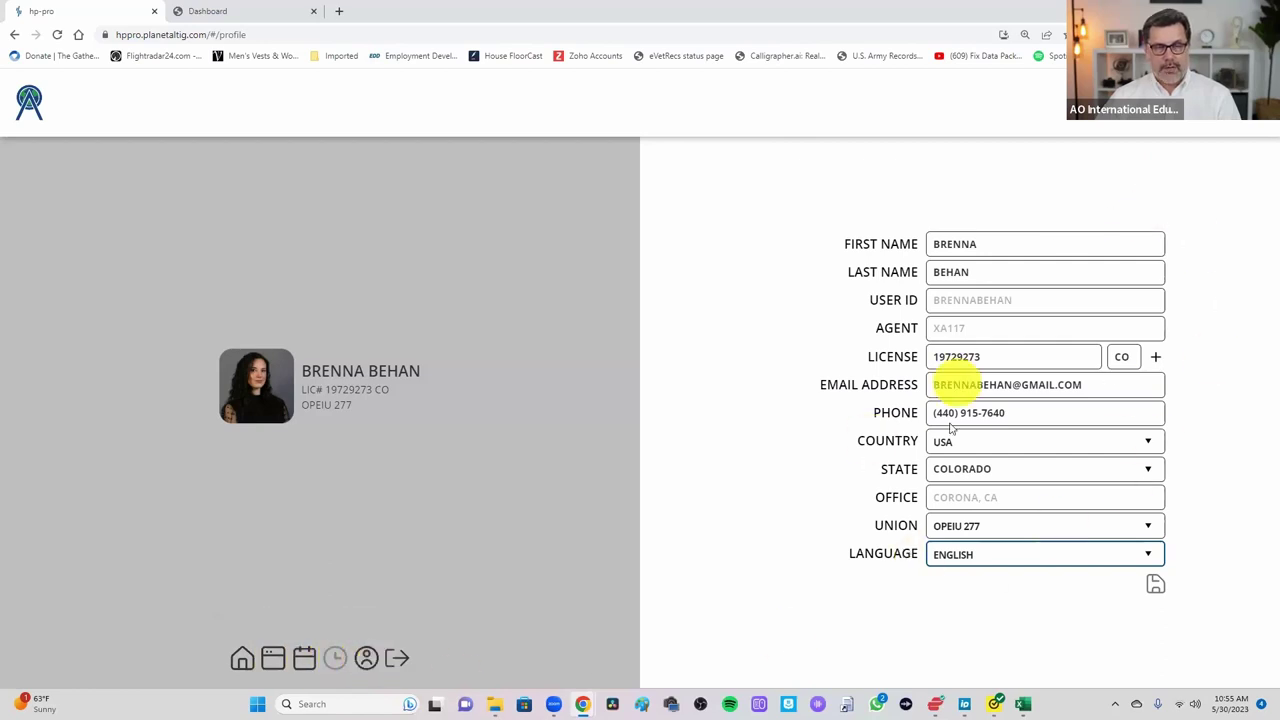
click(14, 34)
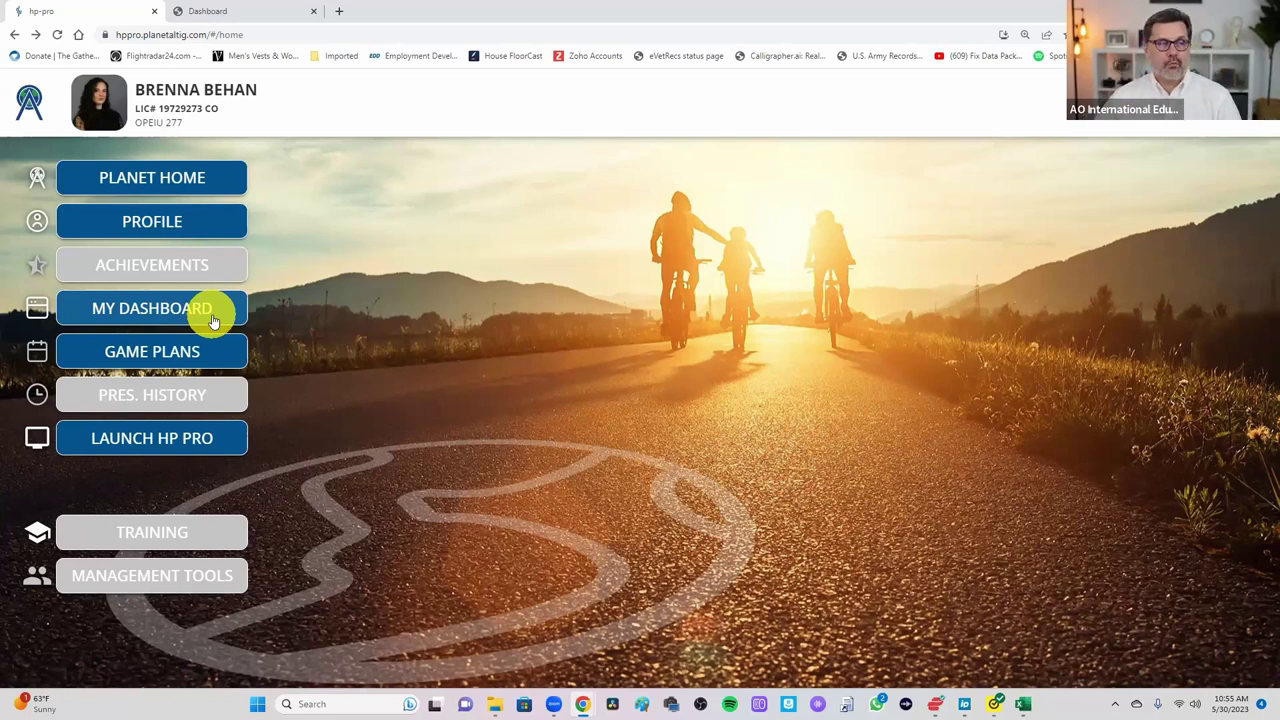
- Open MY DASHBOARD to show the May 2023 presentation results
click(212, 320)
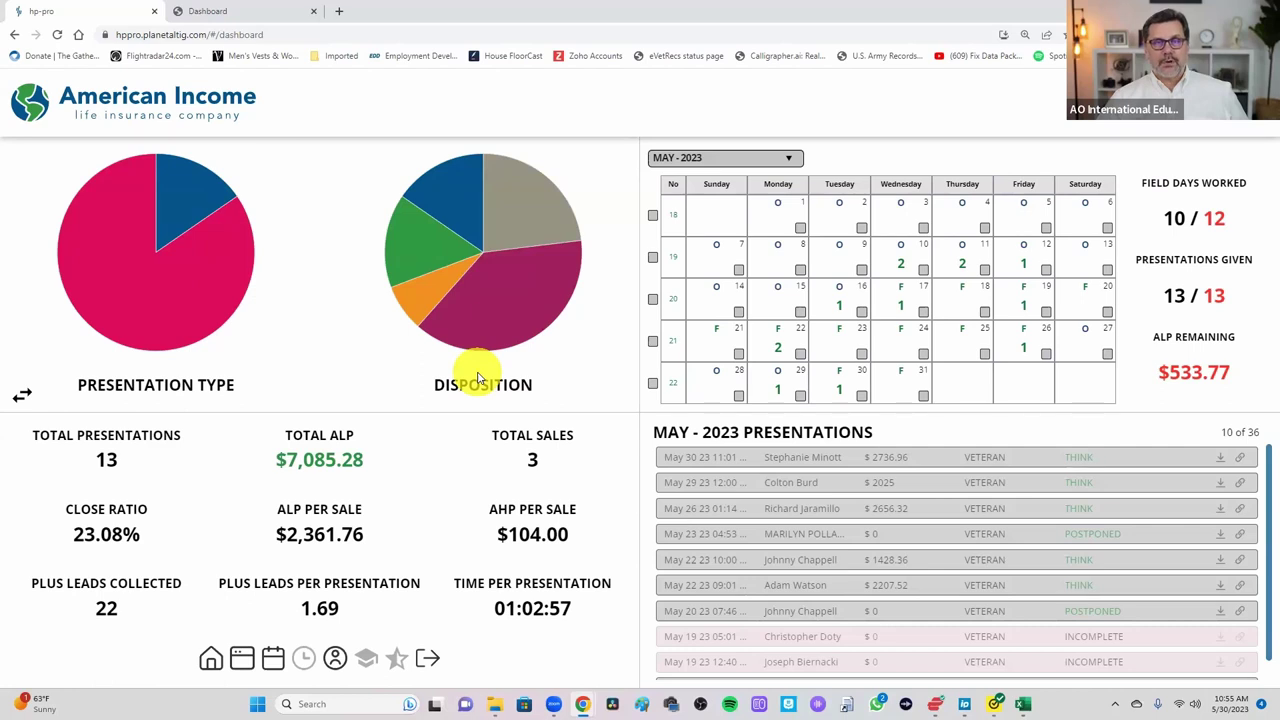
mouse_move(95, 275)
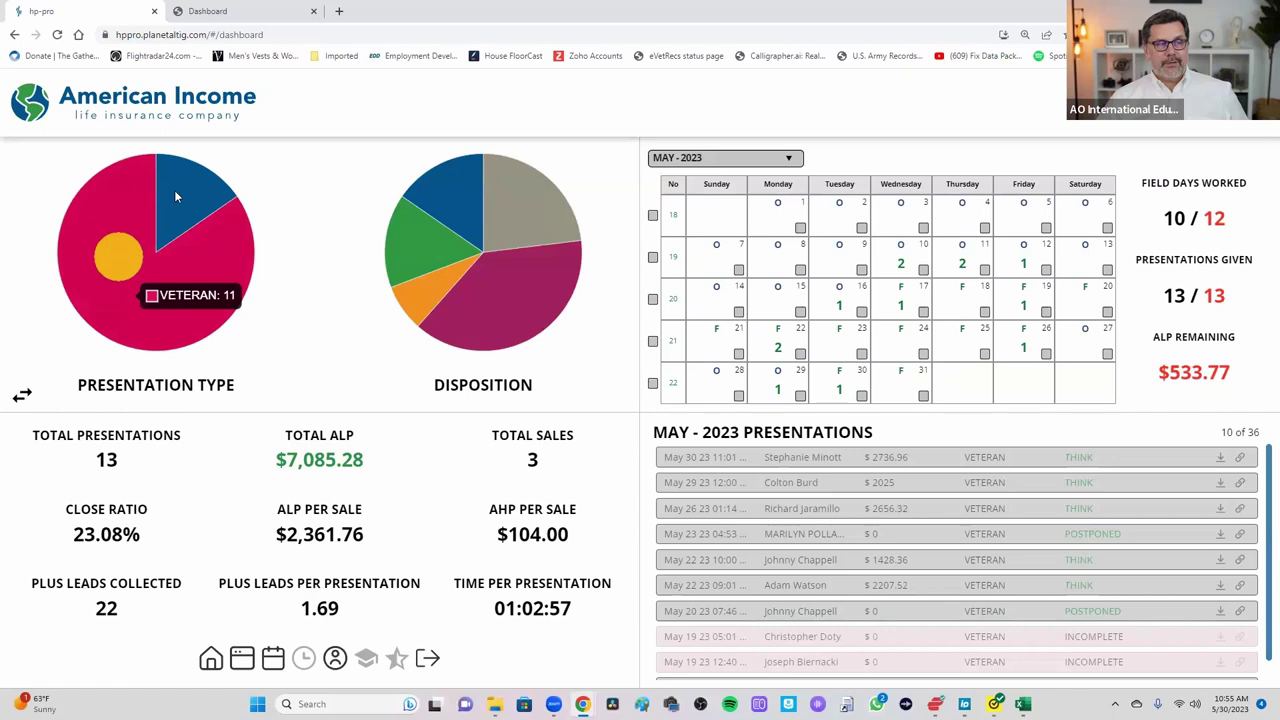
mouse_move(176, 185)
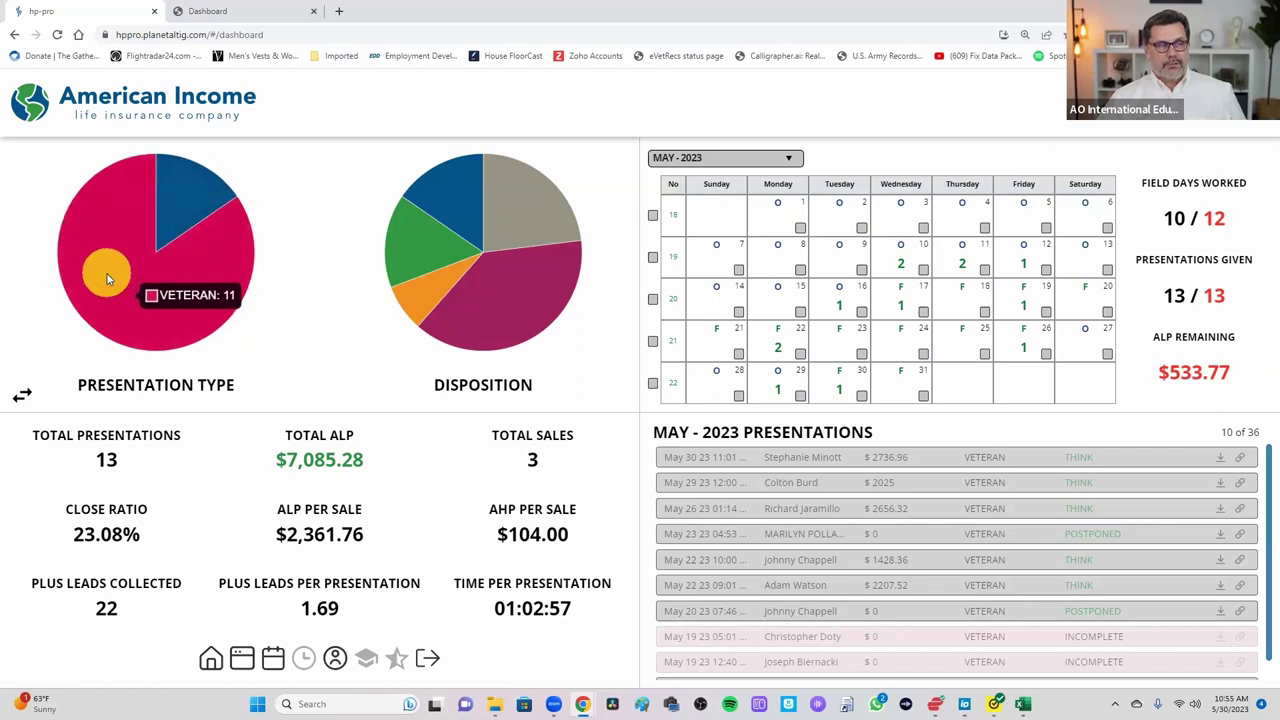
mouse_move(457, 196)
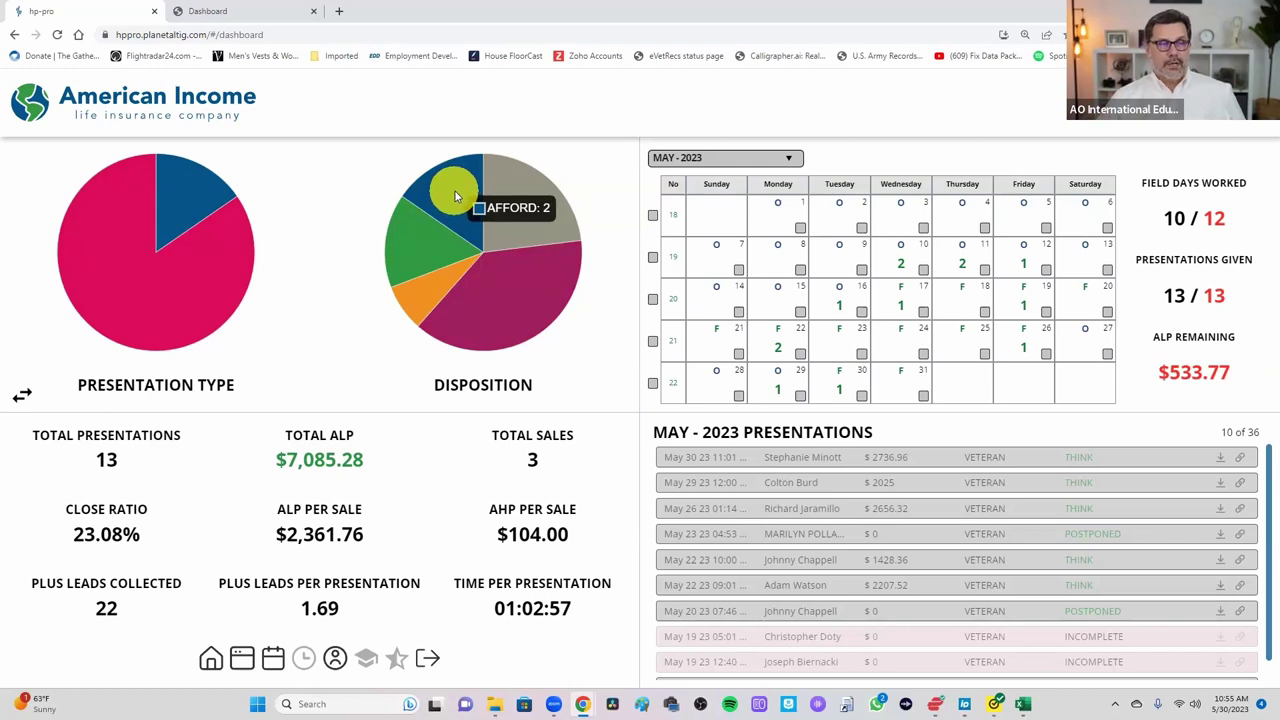
mouse_move(523, 190)
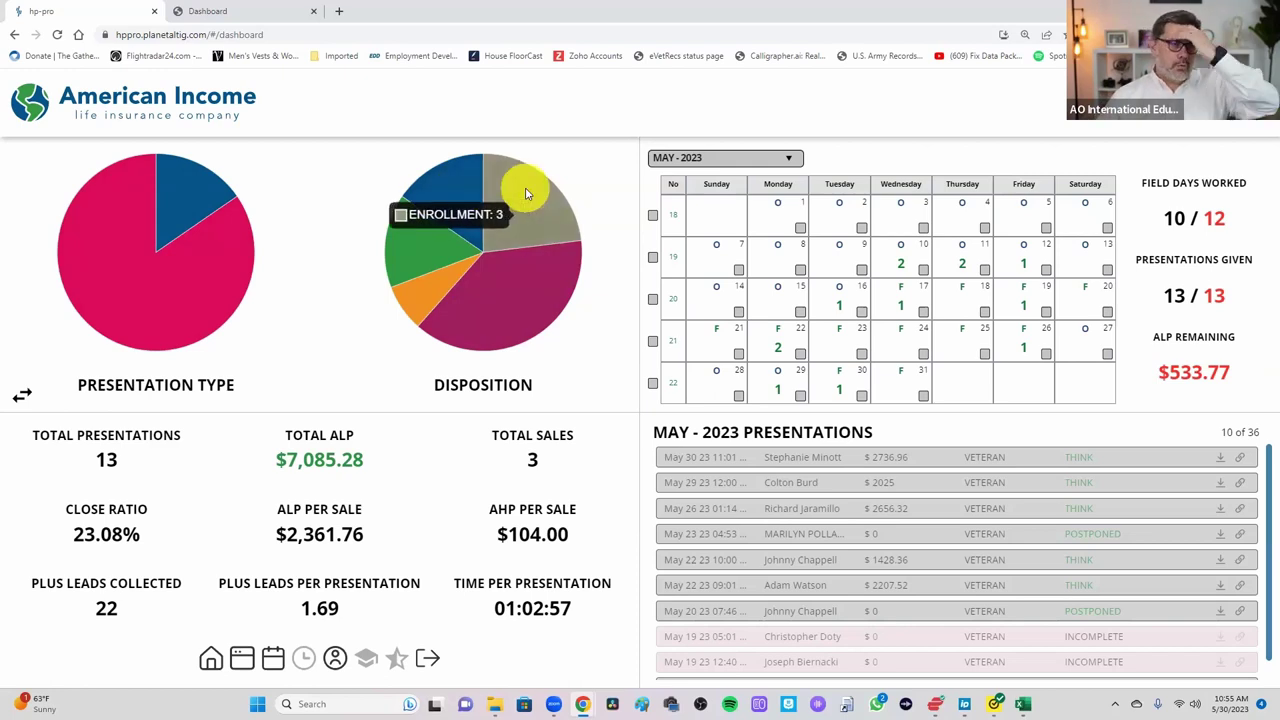
mouse_move(425, 241)
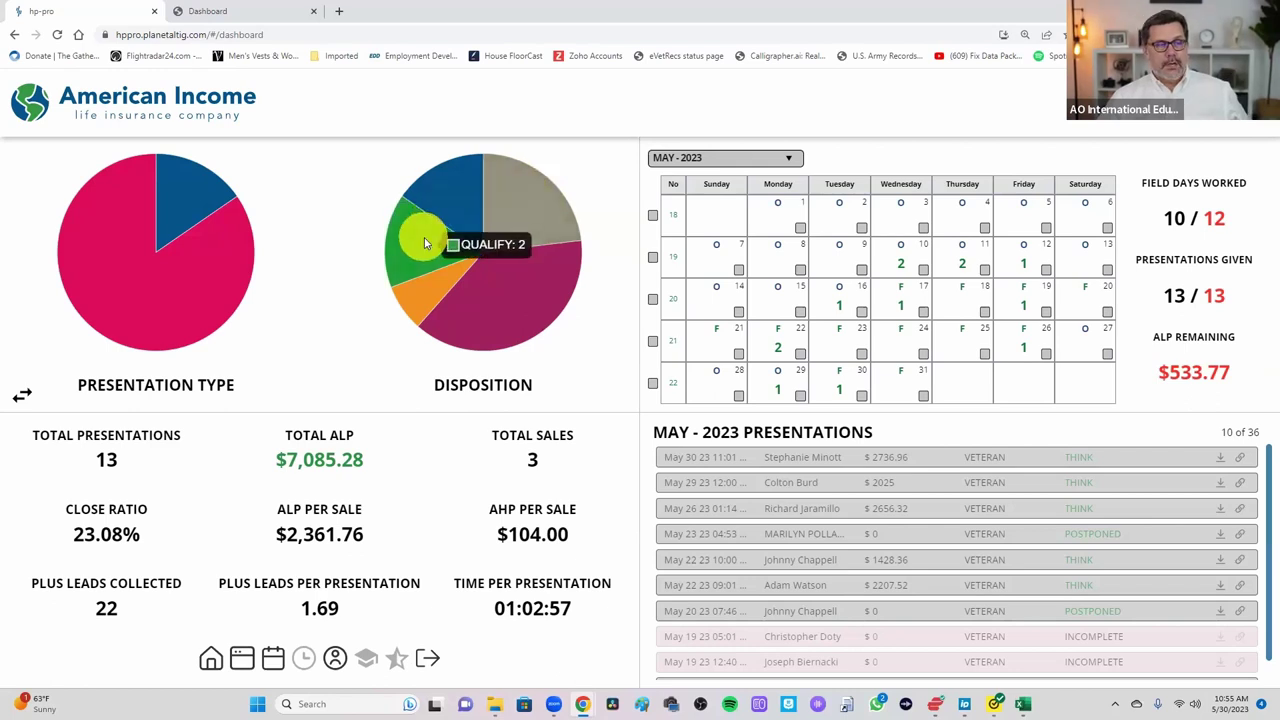
mouse_move(427, 290)
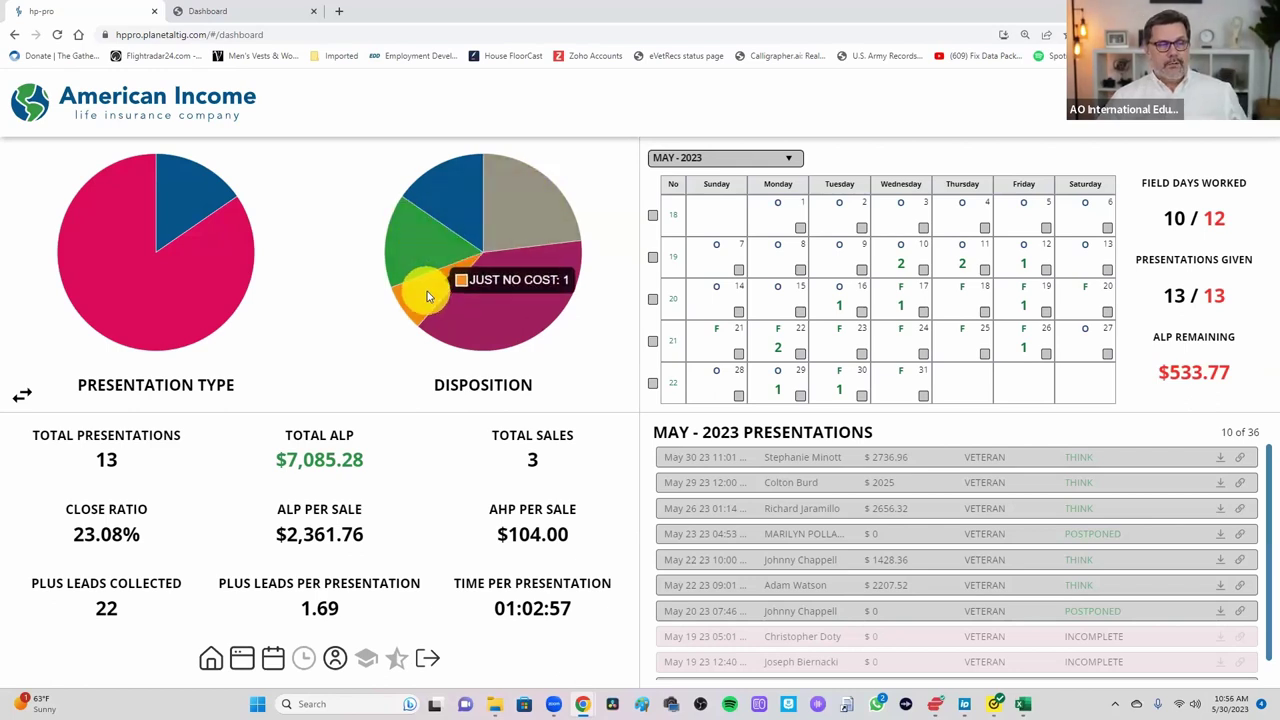
mouse_move(477, 315)
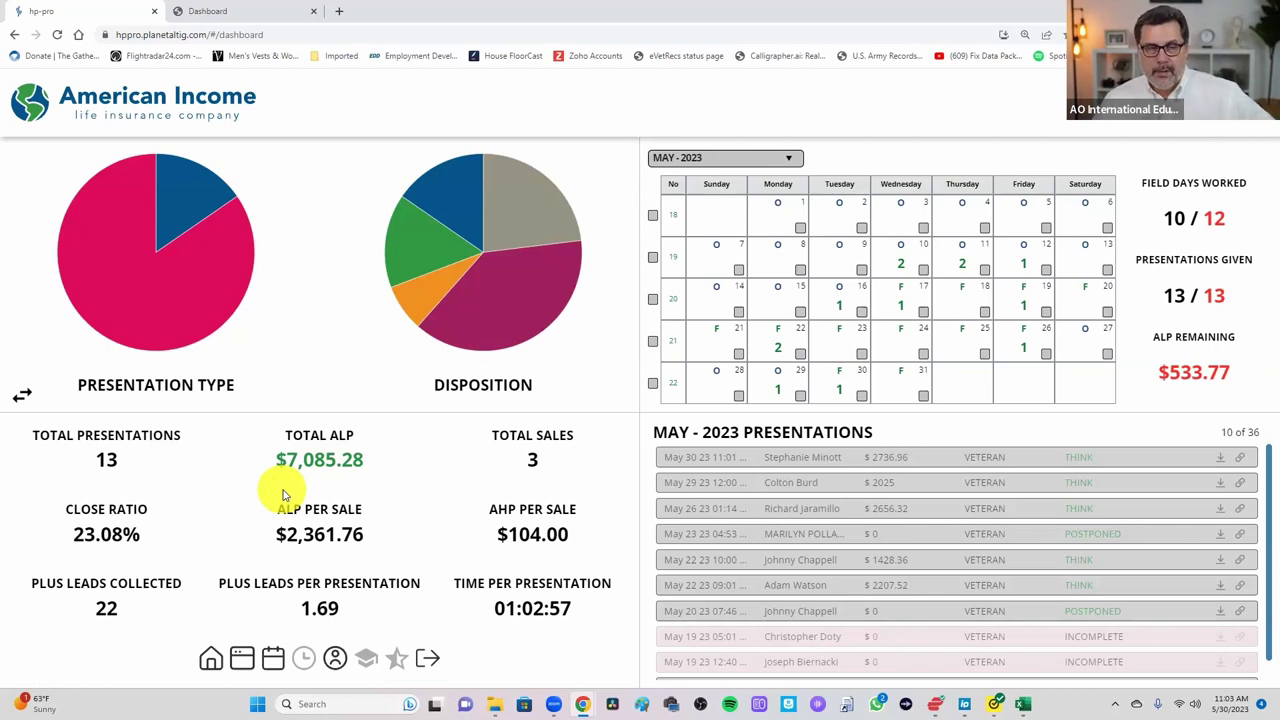
- Switch the dashboard month to NOVEMBER - 2022, then to FEBRUARY - 2023
click(757, 165)
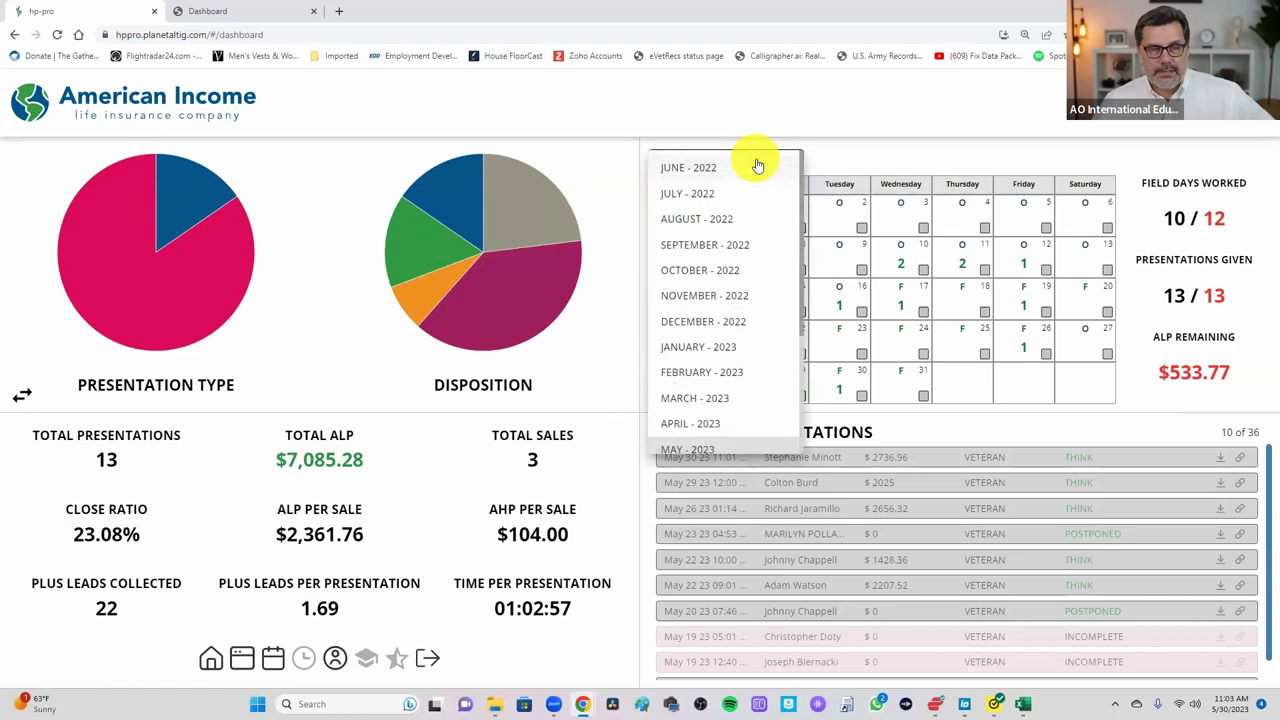
click(712, 298)
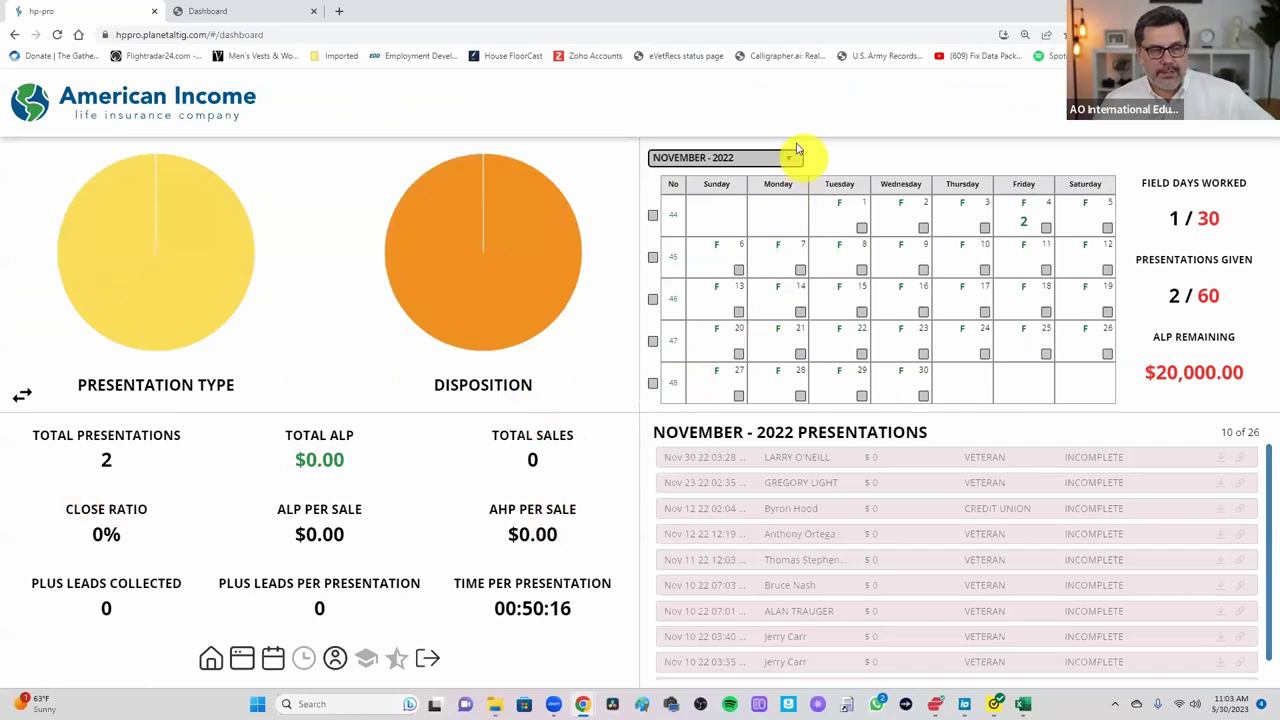
click(766, 156)
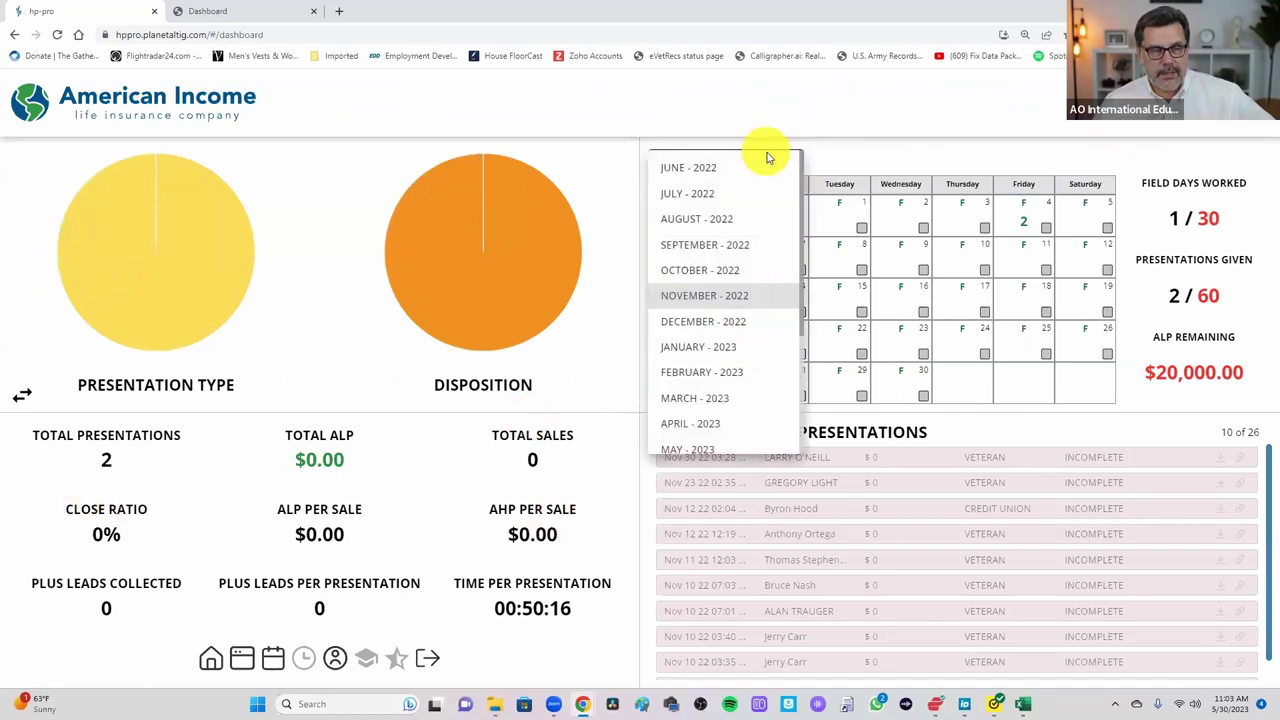
click(735, 374)
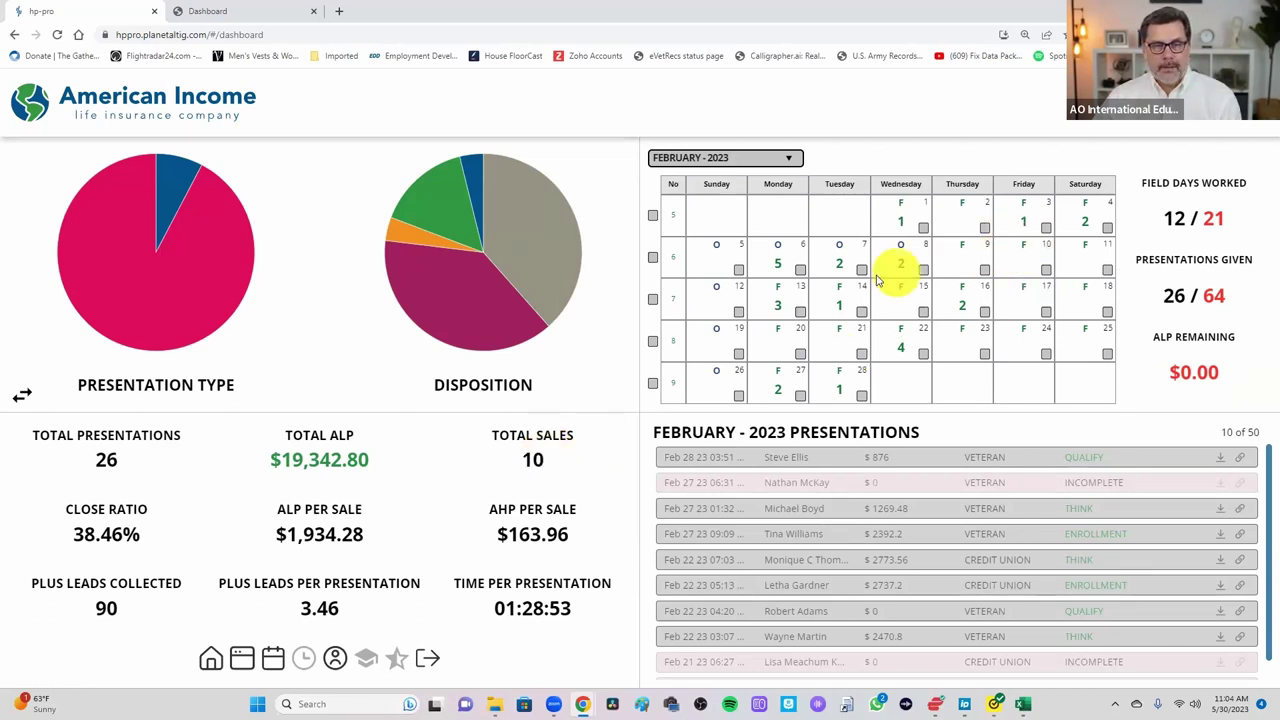
click(745, 158)
scroll(750, 385, down, 2)
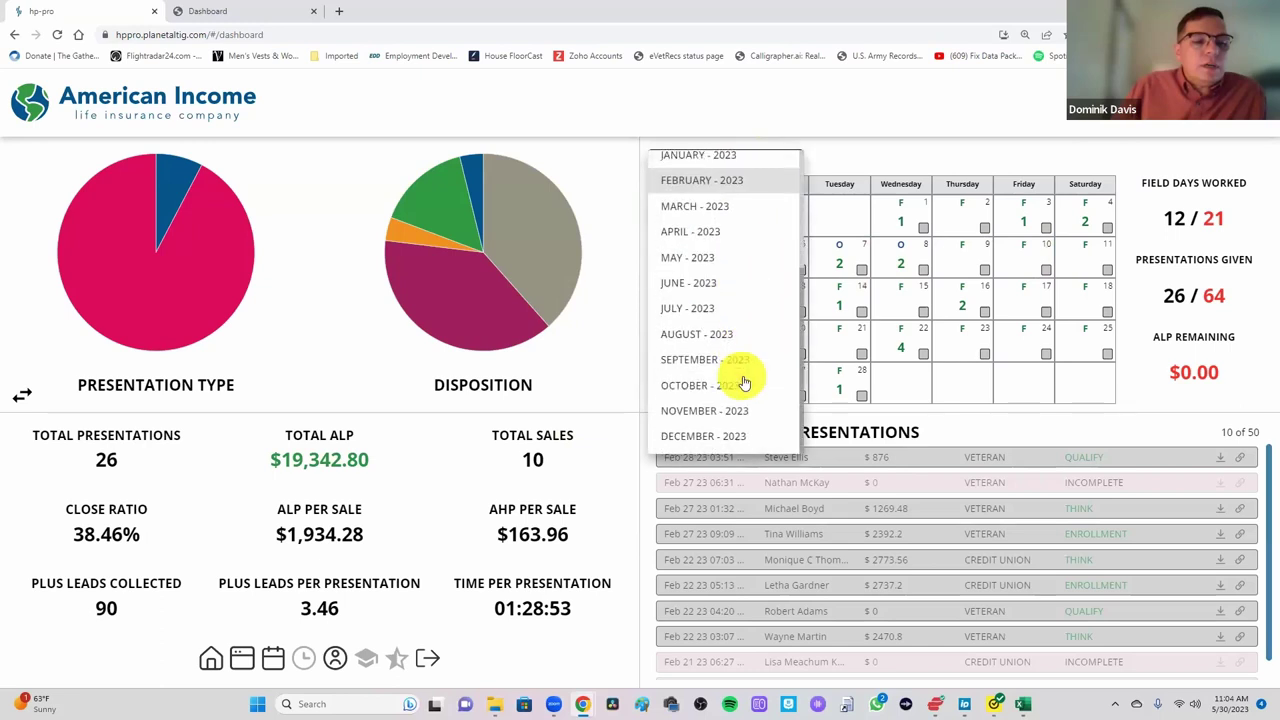
- Show the MAY - 2023 dashboard and scroll through its presentations list
click(717, 258)
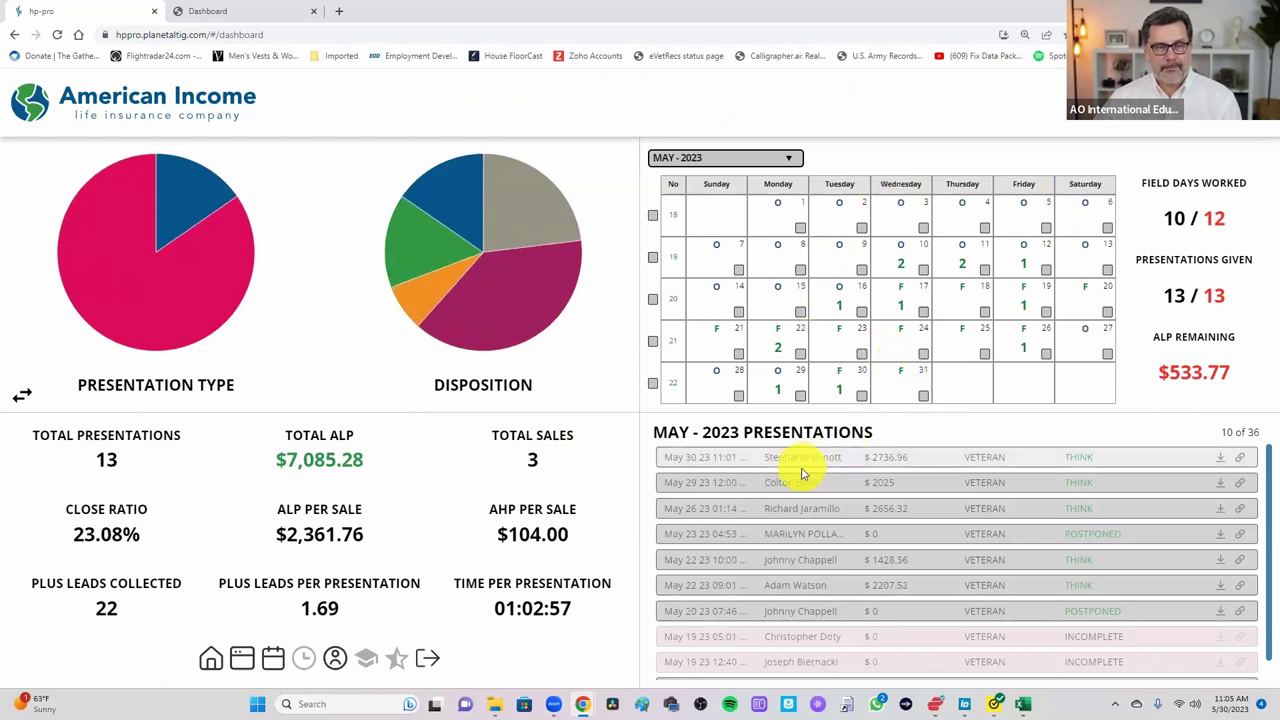
scroll(760, 478, down, 1)
scroll(760, 478, up, 1)
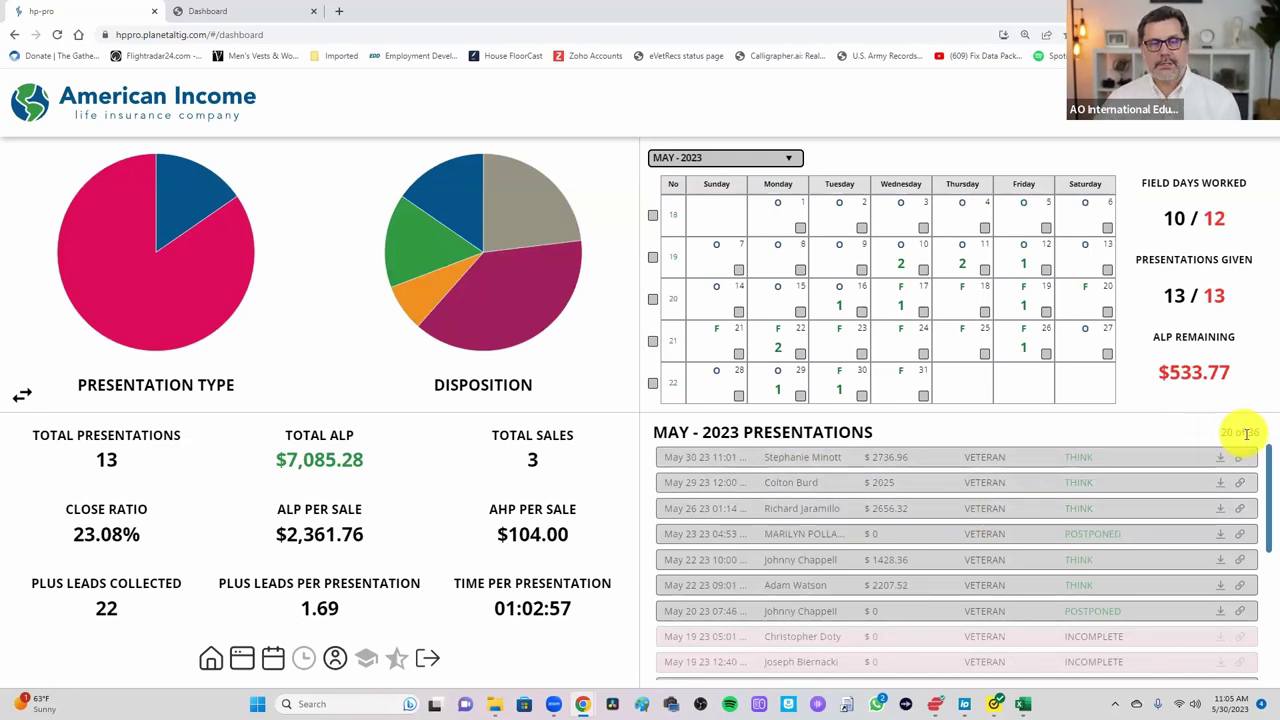
drag(1264, 451, 1245, 600)
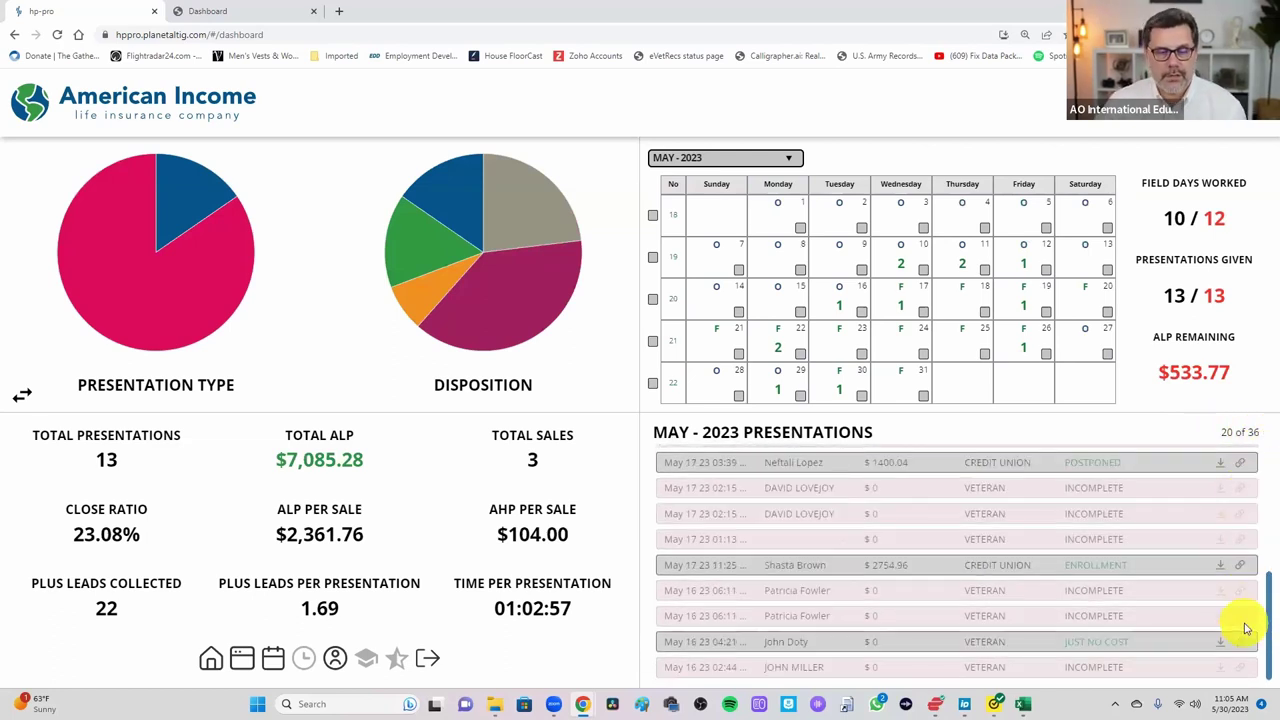
scroll(1090, 585, up, 7)
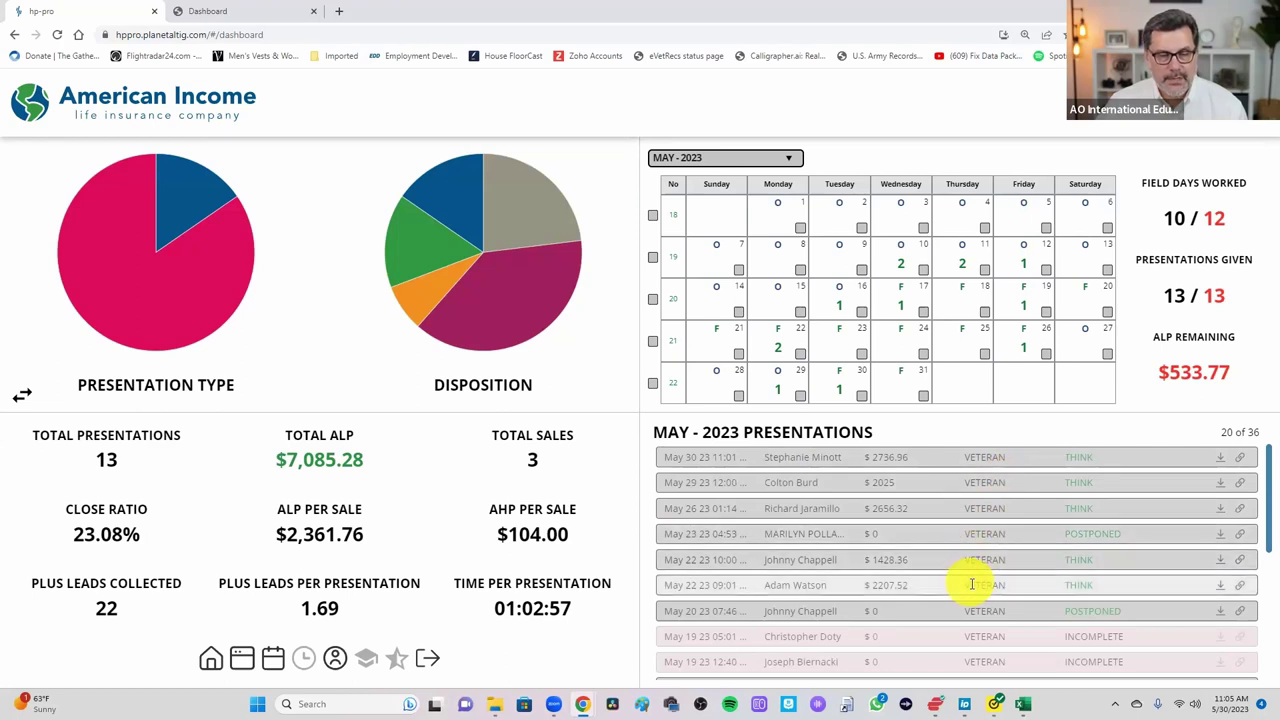
scroll(962, 640, down, 2)
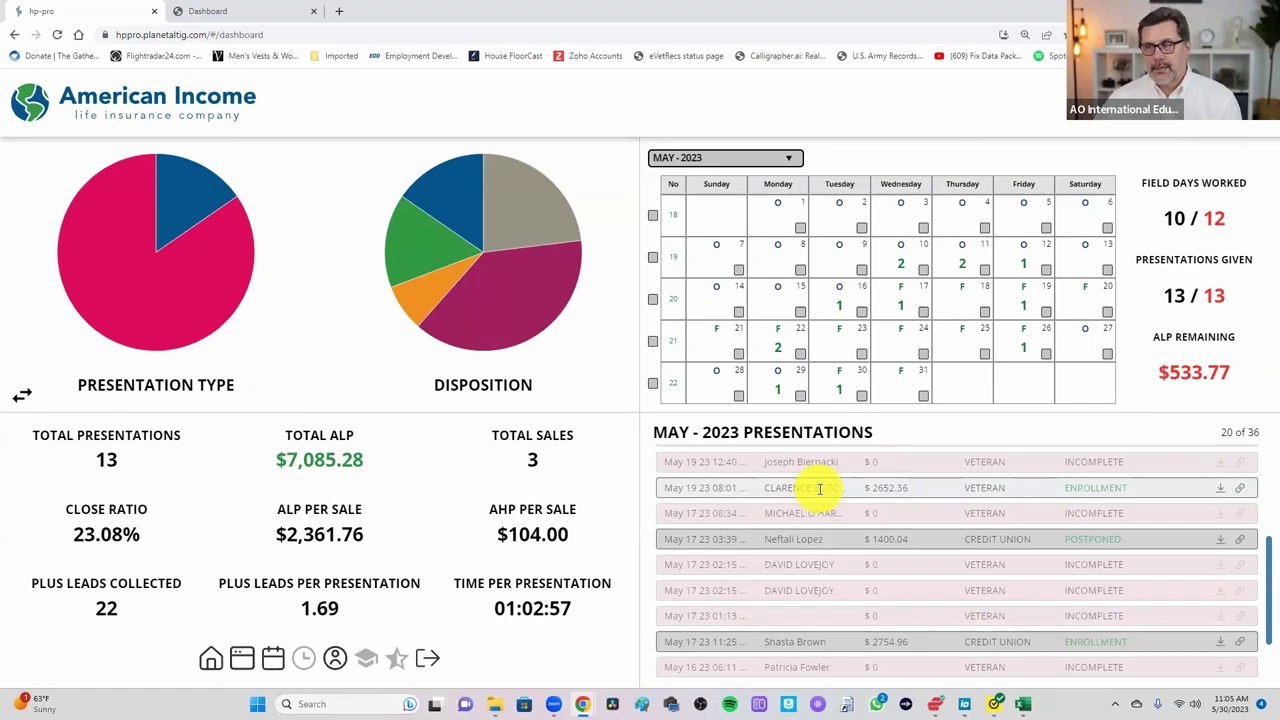
scroll(920, 512, up, 3)
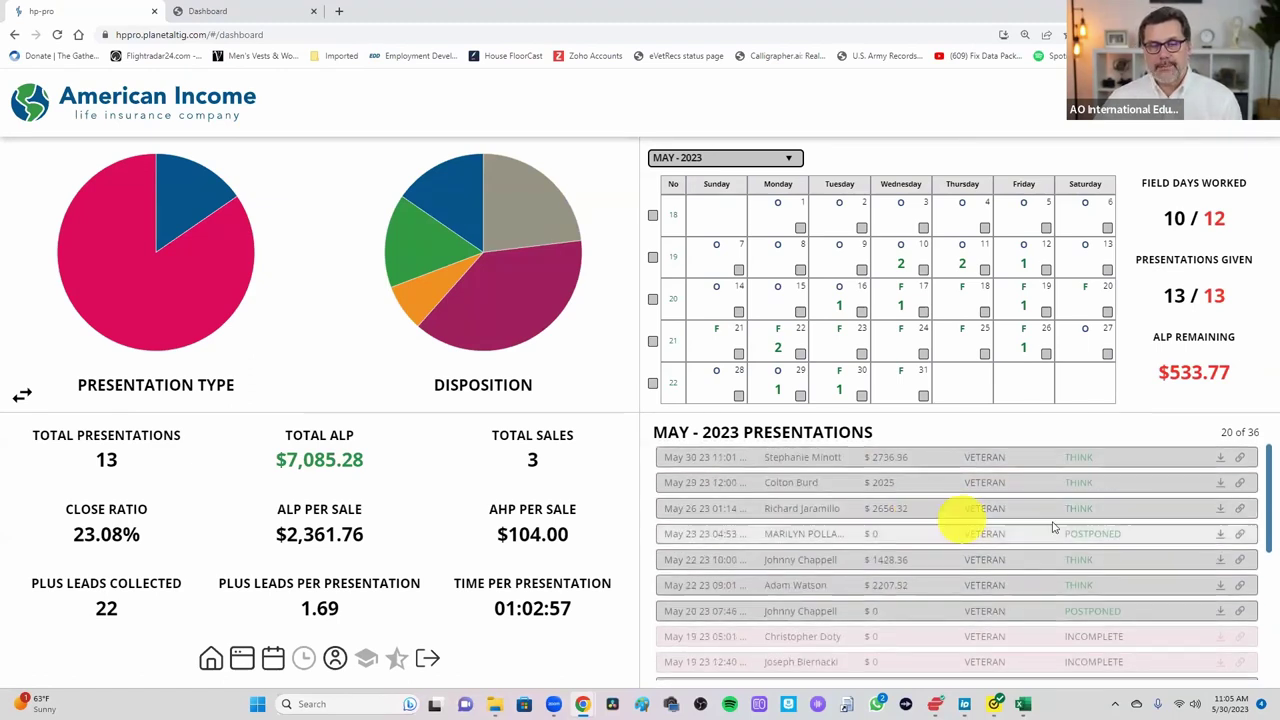
- Download the May 30 presentation report and open the downloaded PDF
click(1223, 461)
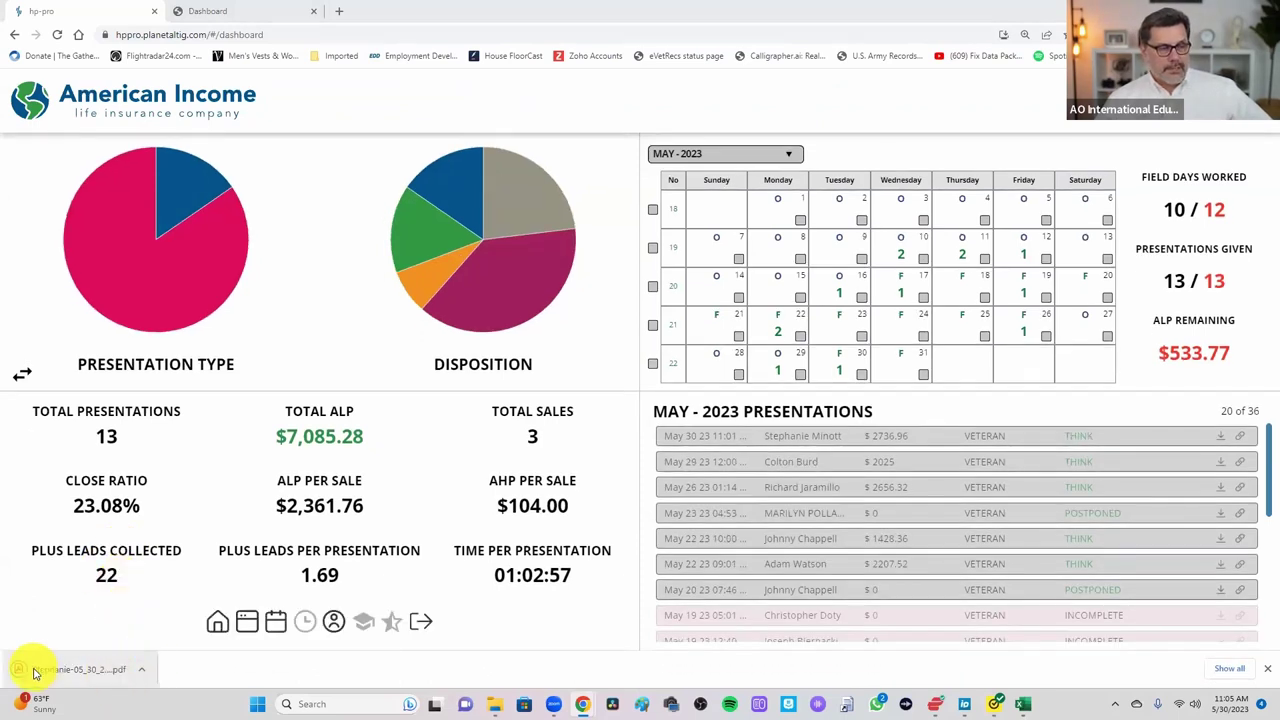
click(141, 669)
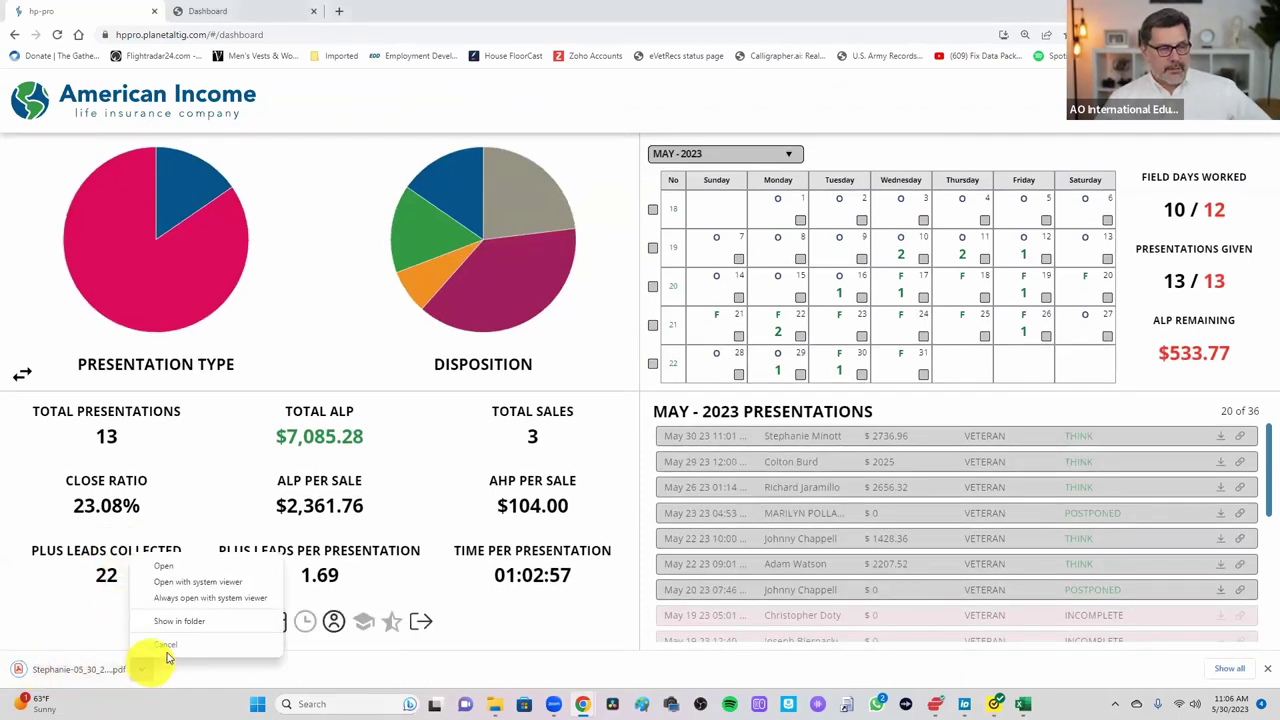
click(209, 567)
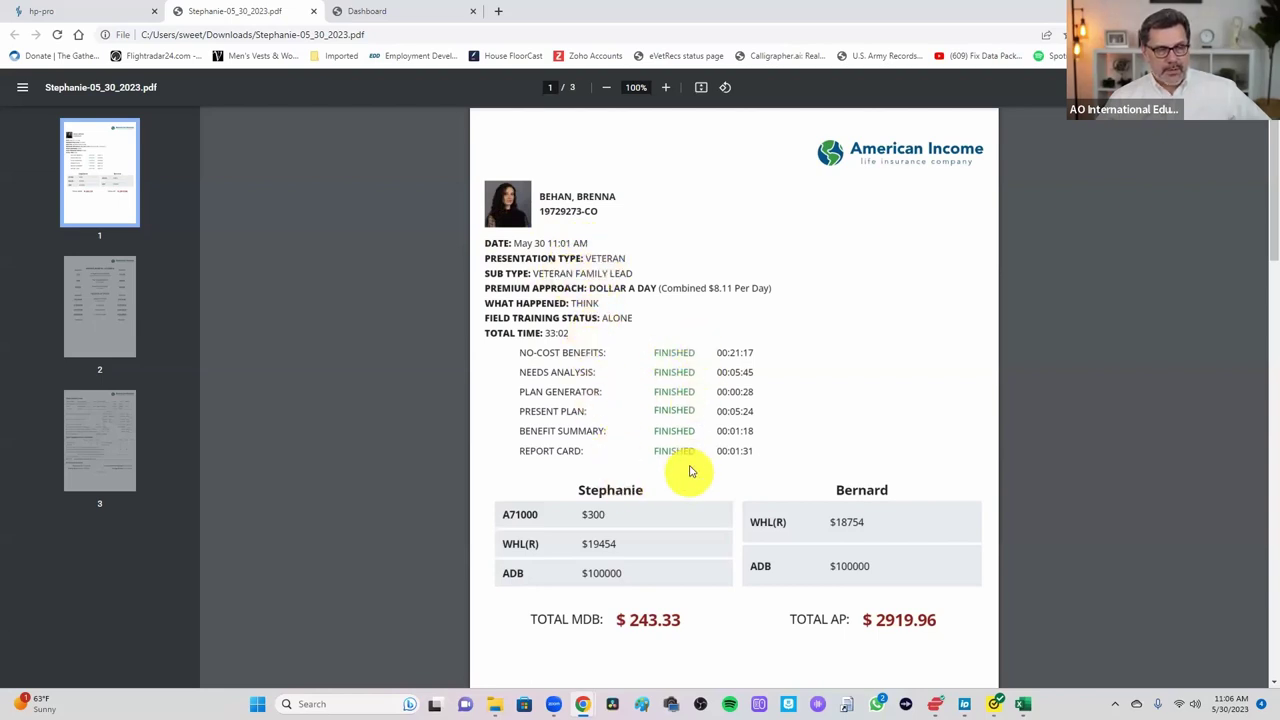
scroll(690, 472, down, 1)
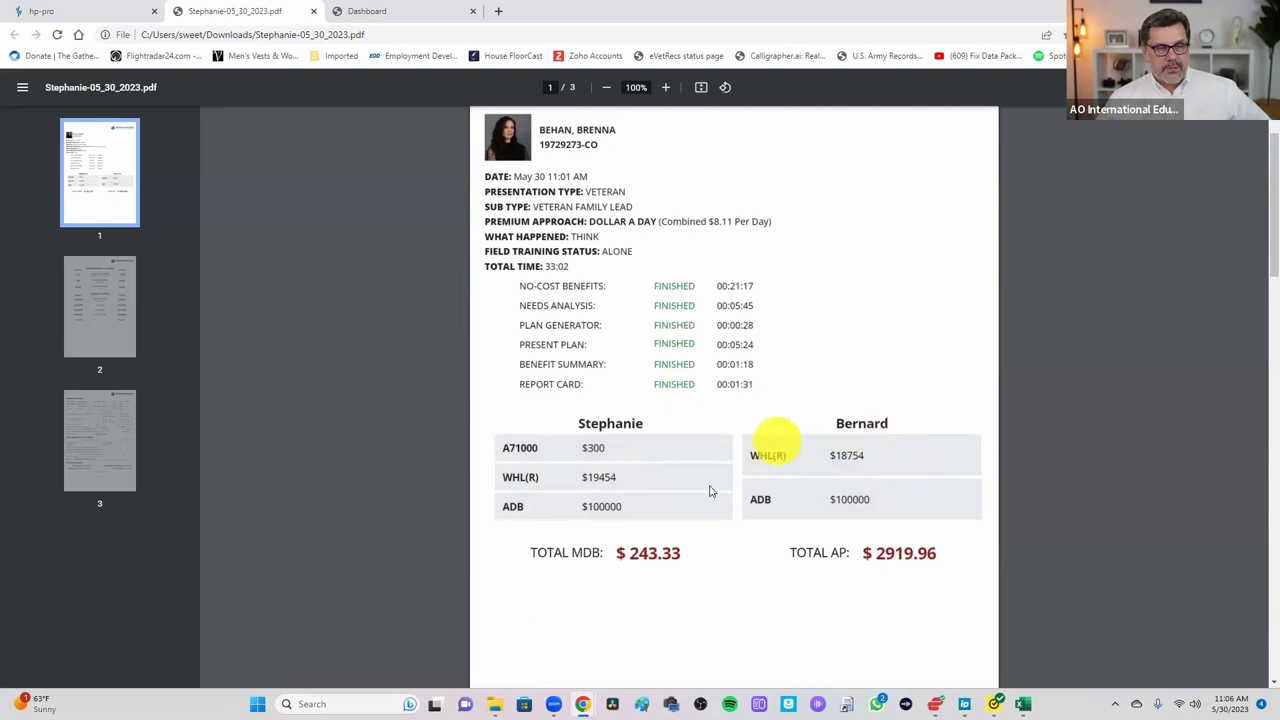
scroll(808, 517, down, 8)
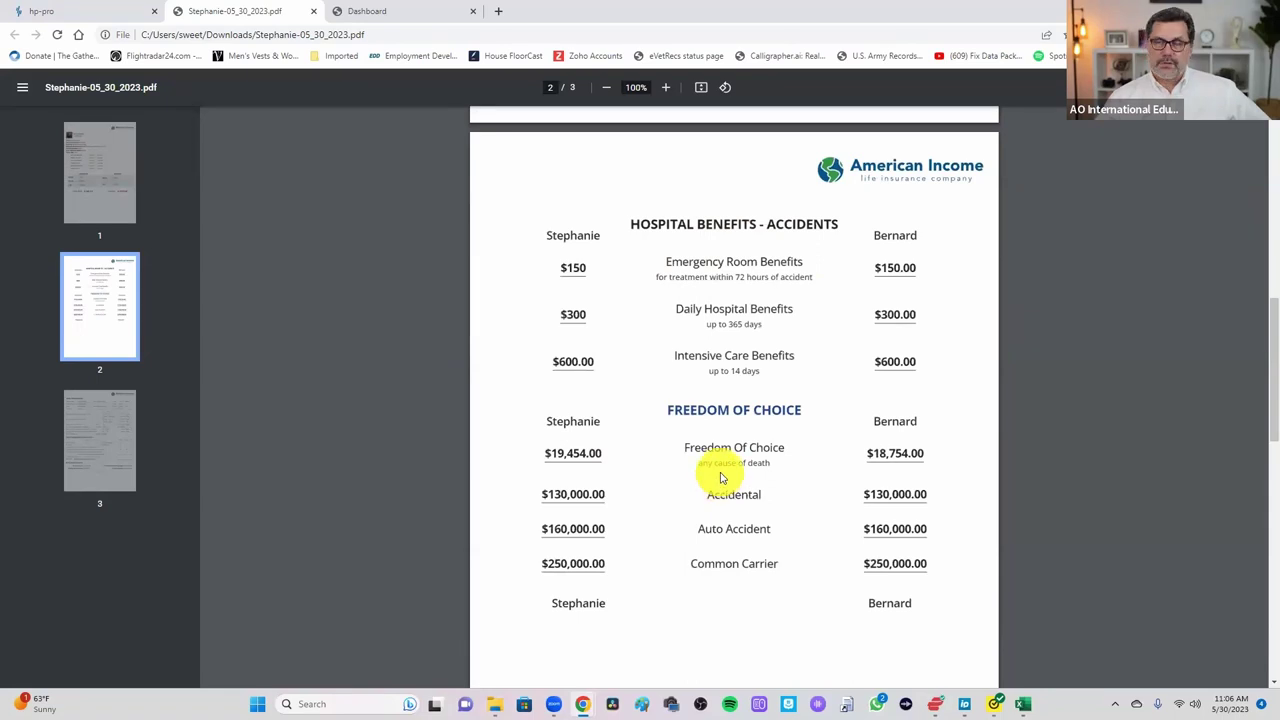
scroll(721, 478, down, 5)
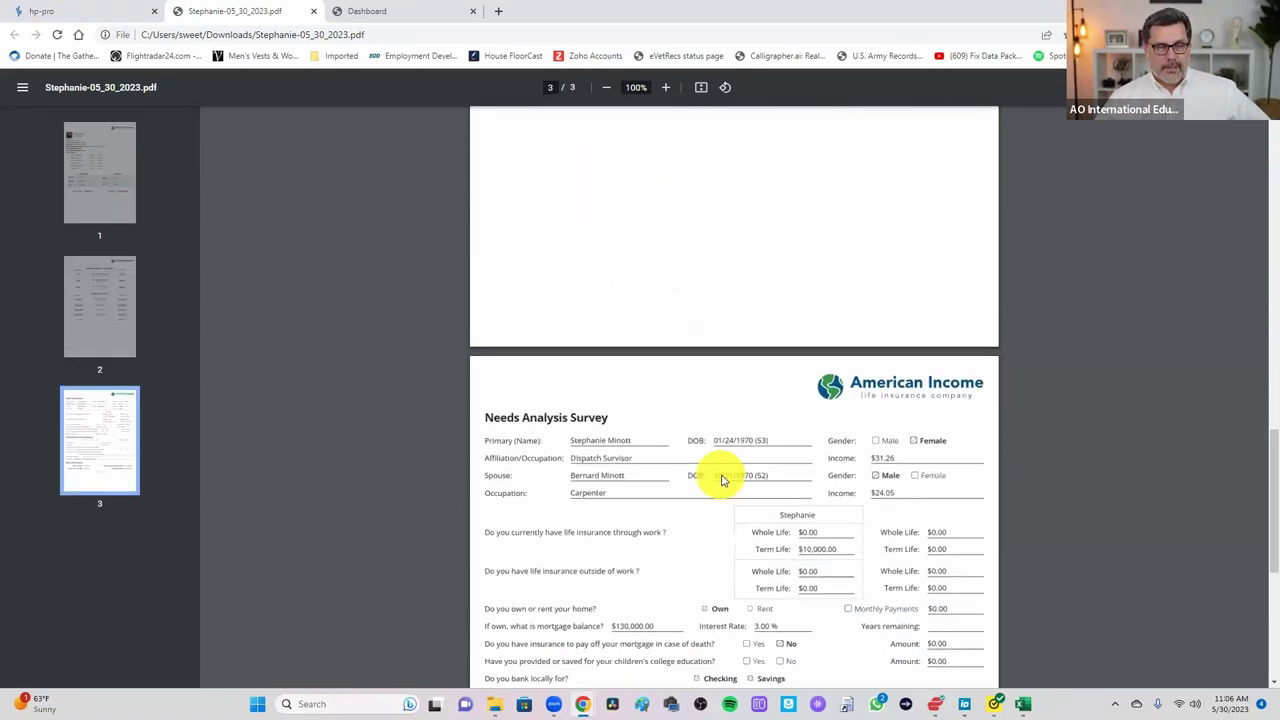
scroll(722, 480, down, 3)
scroll(722, 480, down, 1)
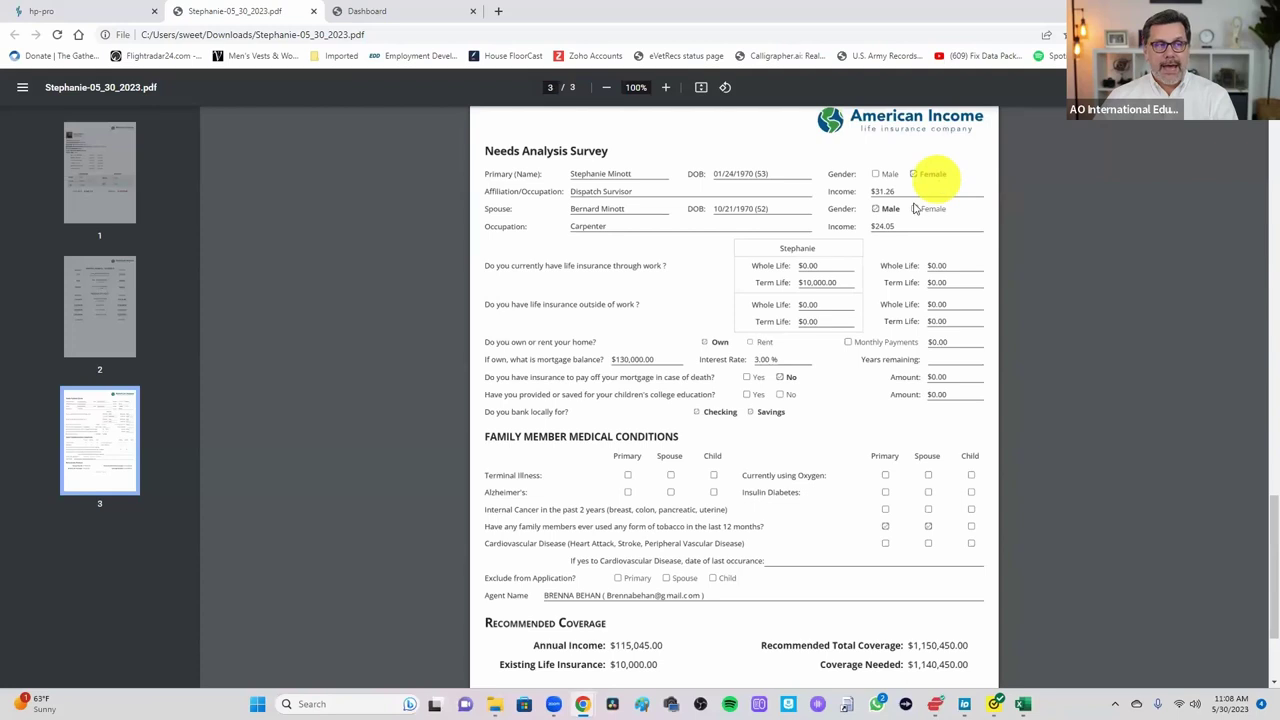
click(70, 10)
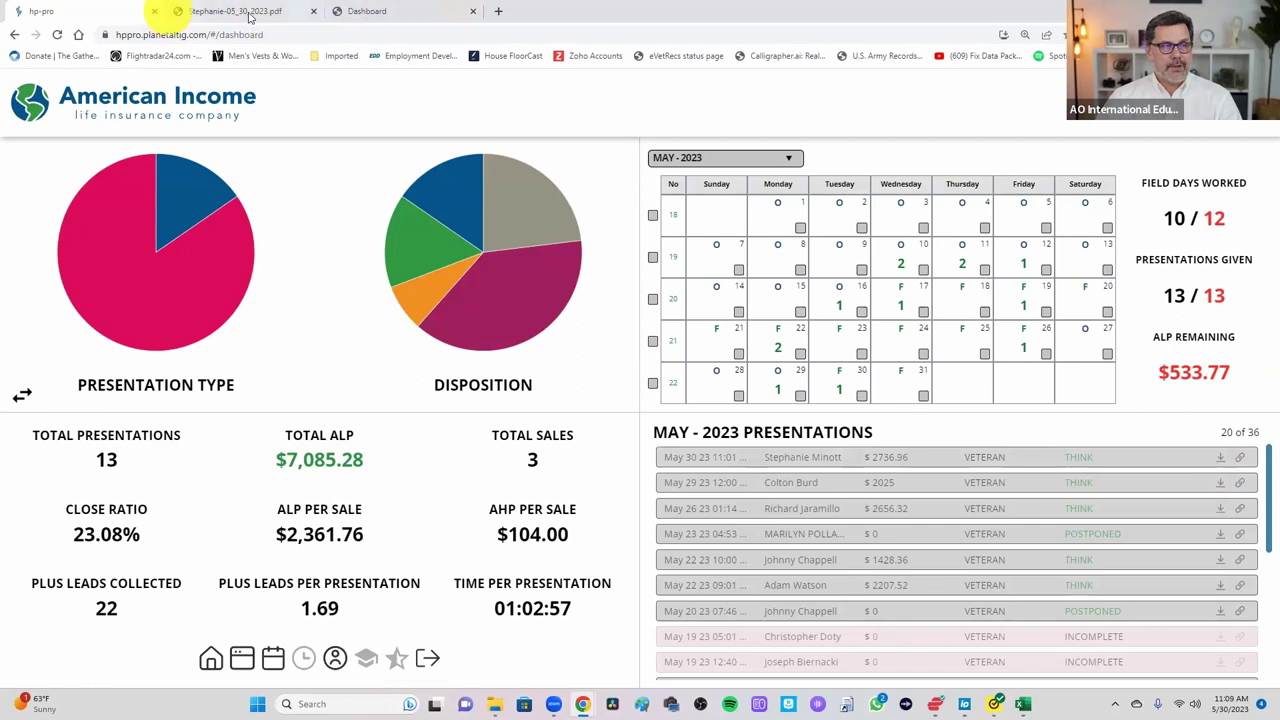
click(229, 11)
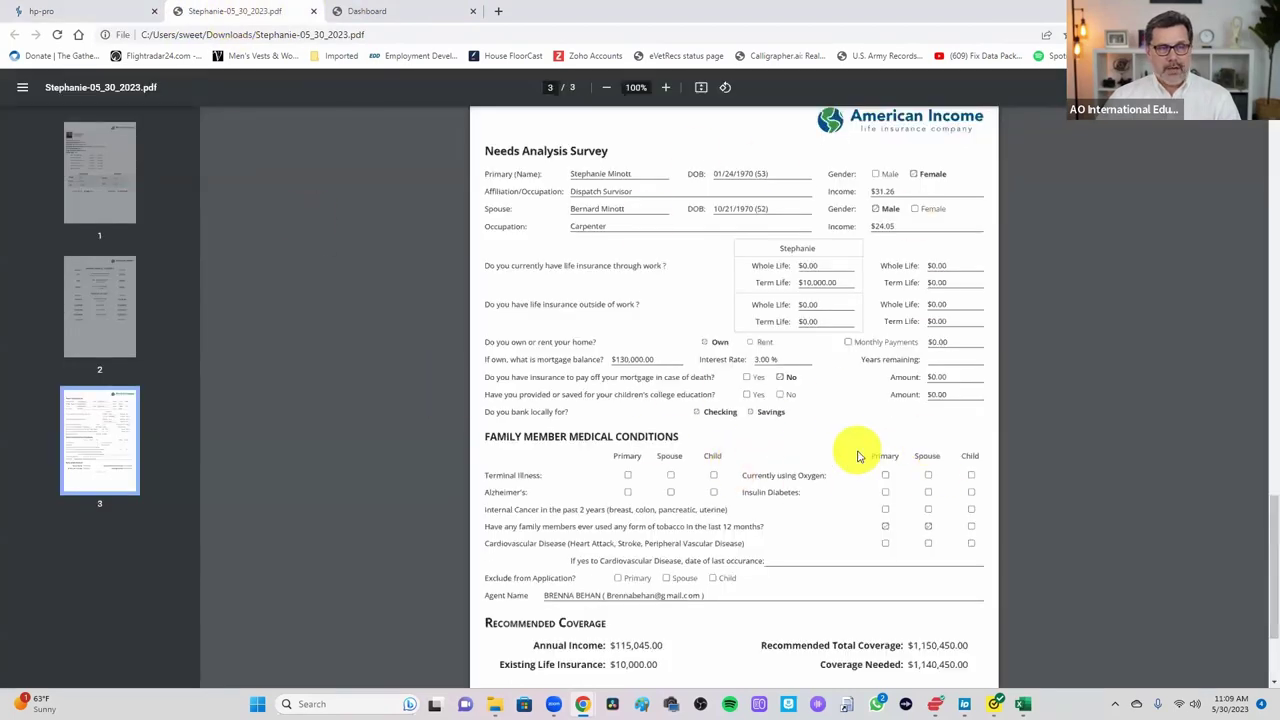
- Scroll the report to page 1 to see $243.33 Total MDB and $2,919.96 Total AP
scroll(857, 456, up, 10)
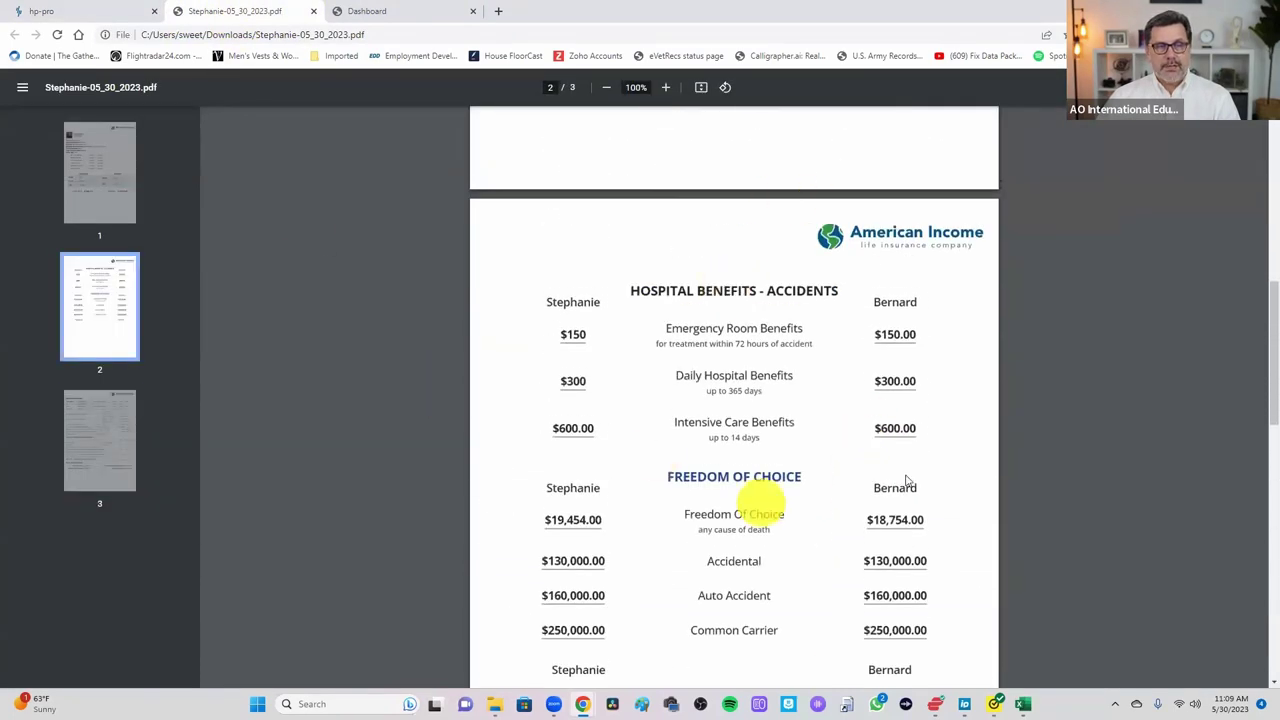
scroll(757, 503, up, 5)
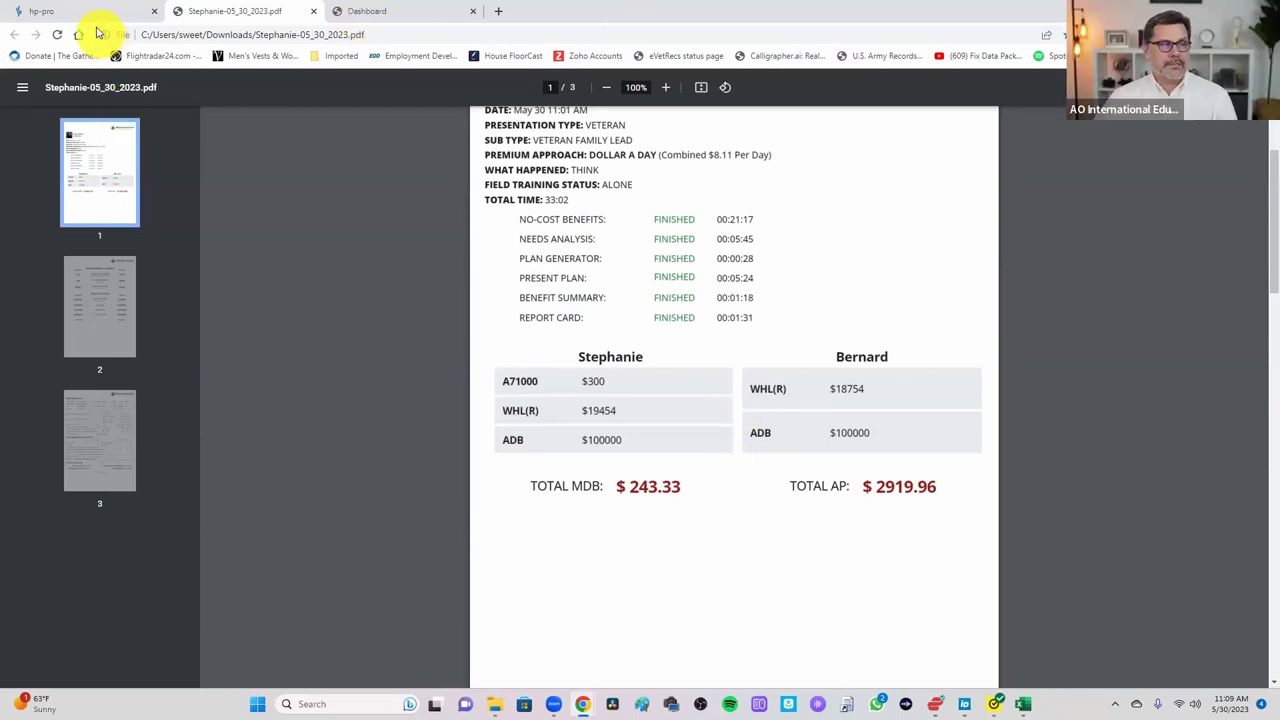
mouse_move(90, 19)
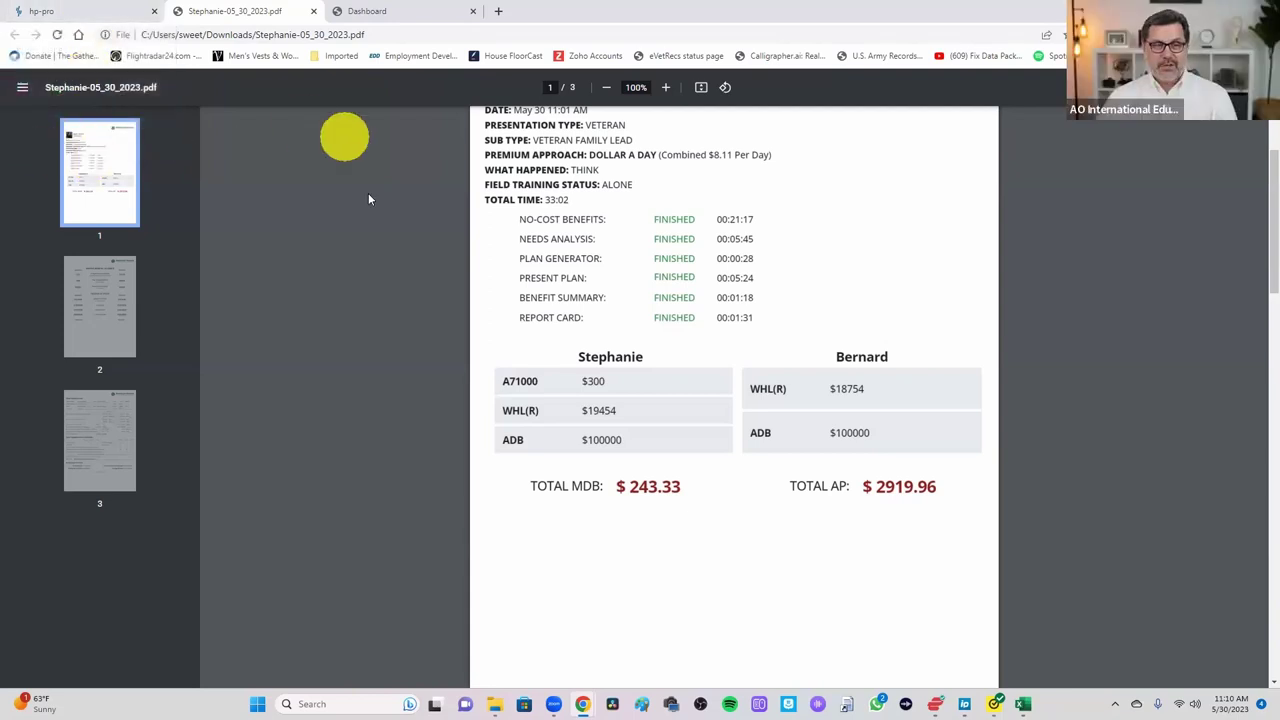
- Return to the HP Pro dashboard and view JANUARY - 2023's results
click(71, 12)
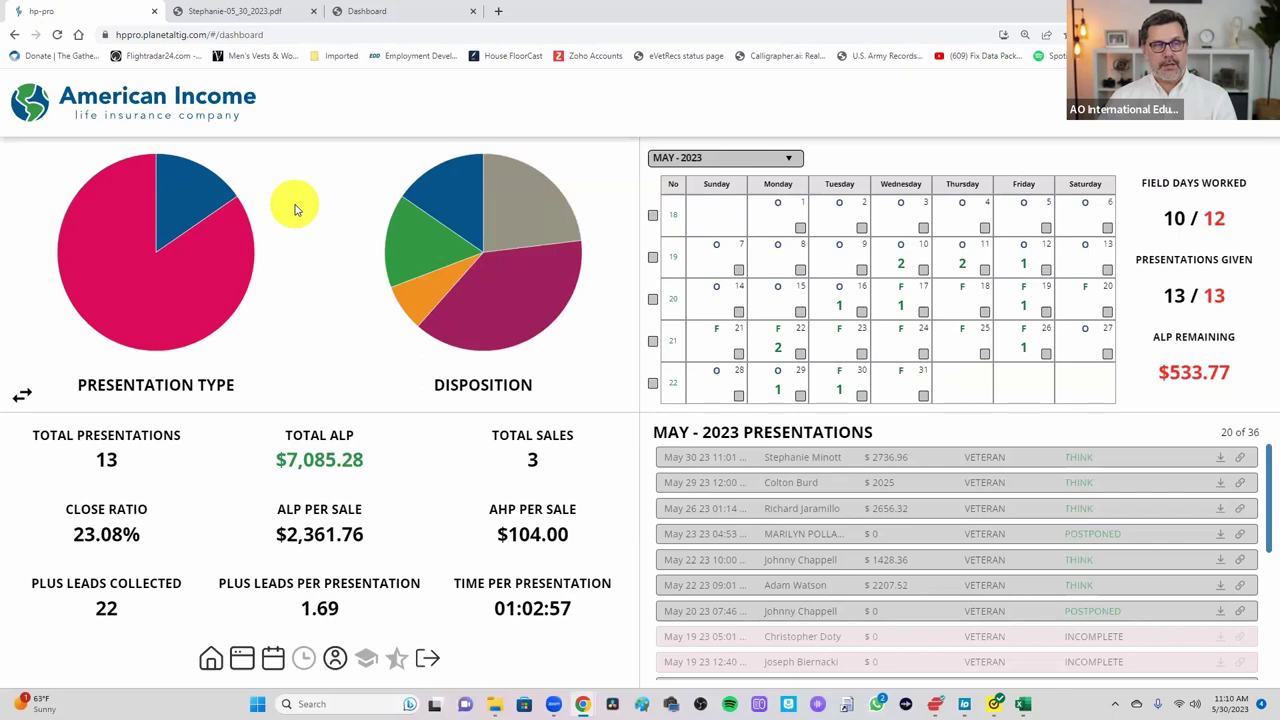
click(700, 168)
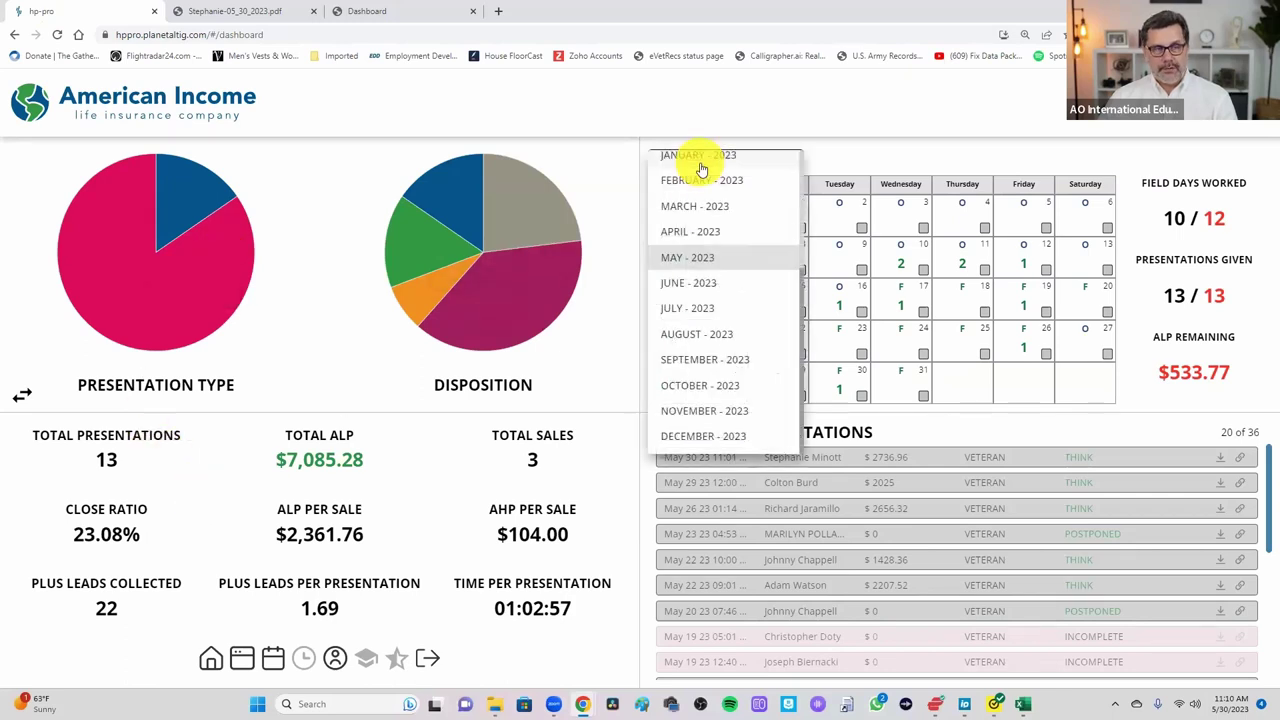
click(703, 160)
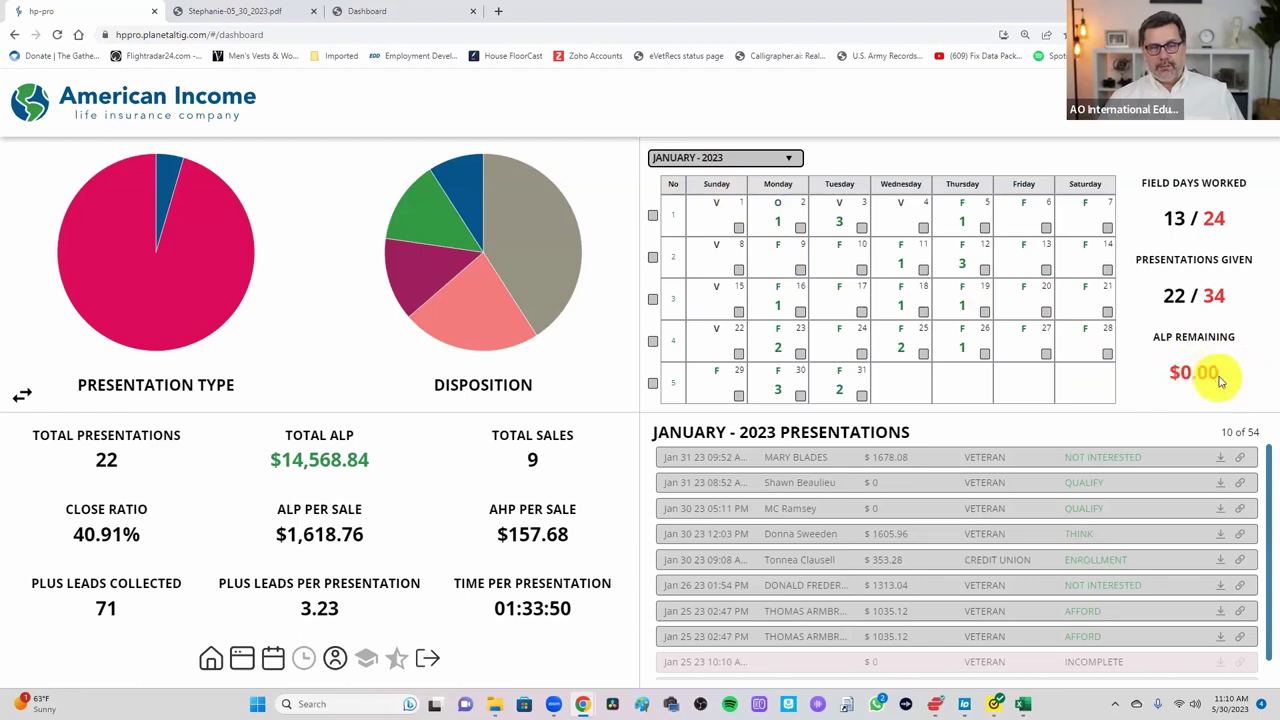
- Switch the dashboard back to MAY - 2023
click(755, 160)
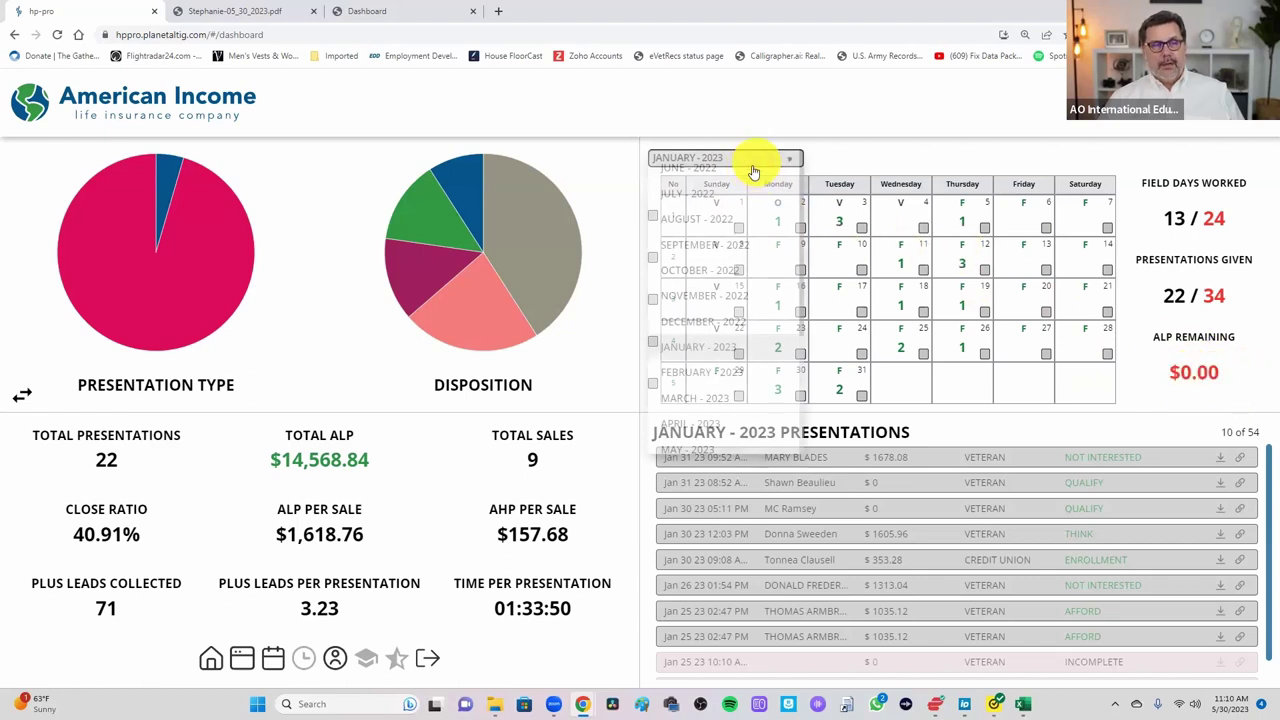
scroll(735, 378, down, 1)
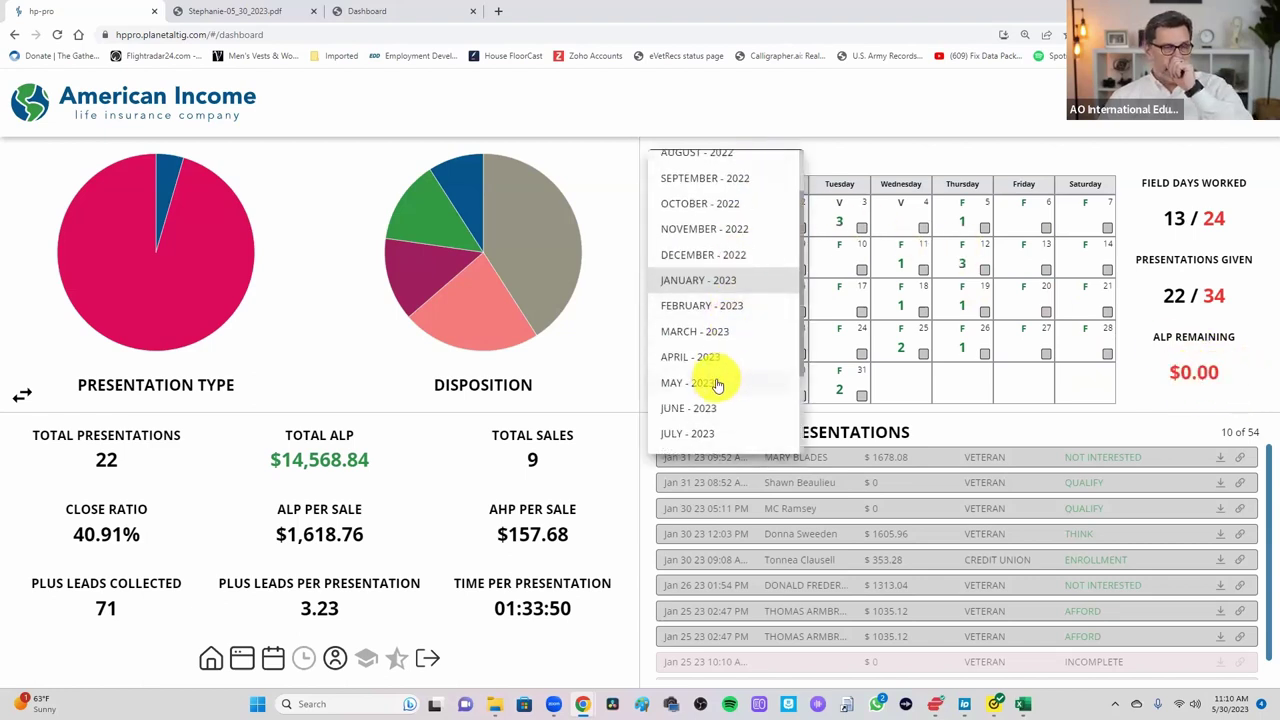
click(712, 378)
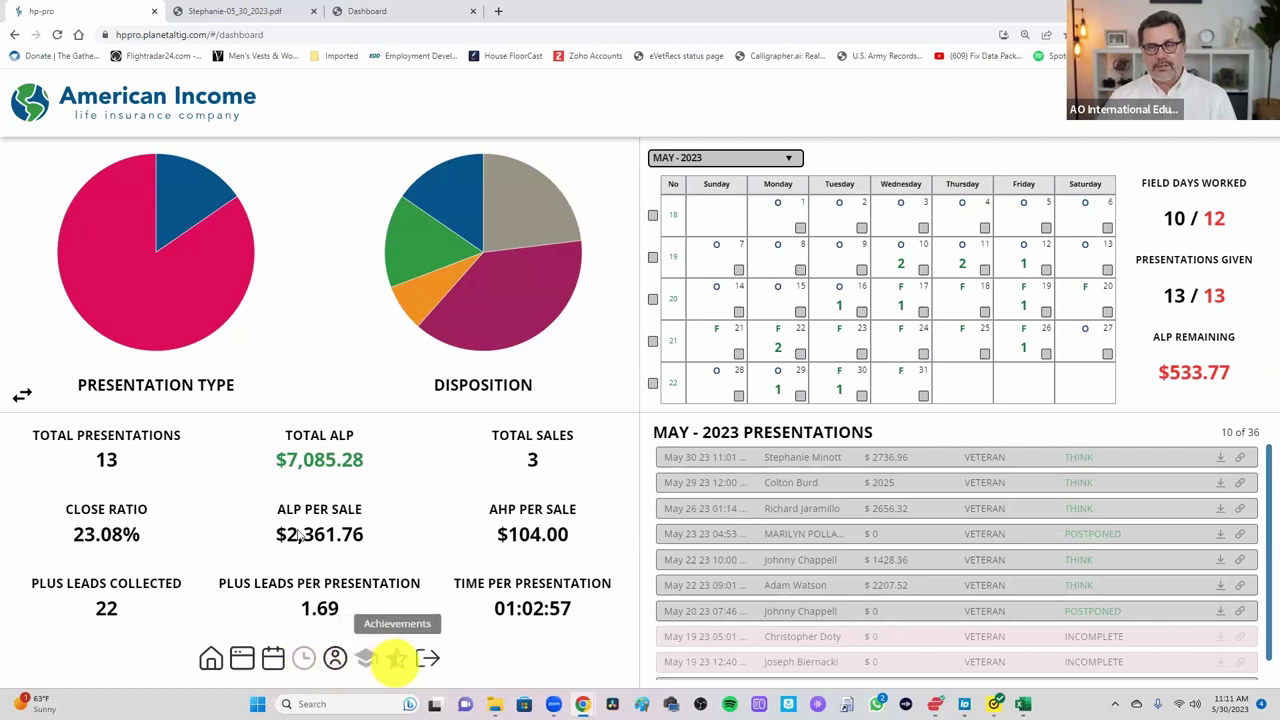
- Return to the HP Pro home page and open the 2023 Game Plans table
click(14, 34)
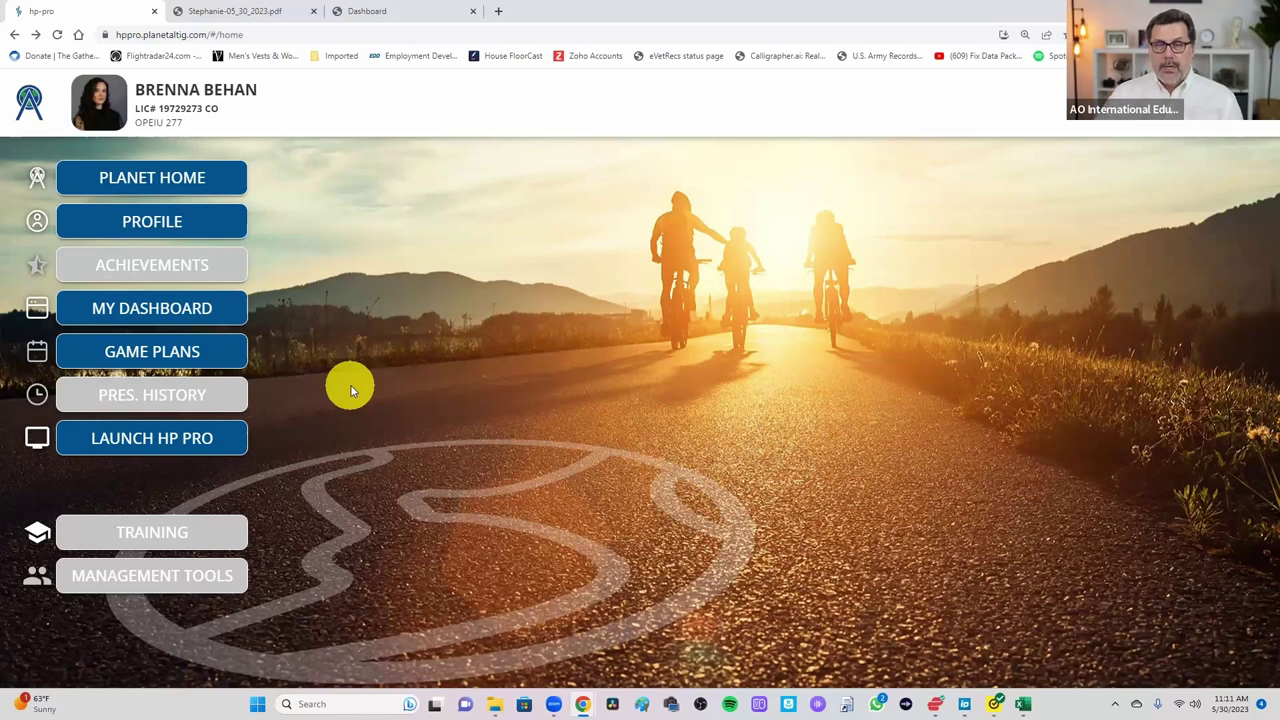
click(130, 350)
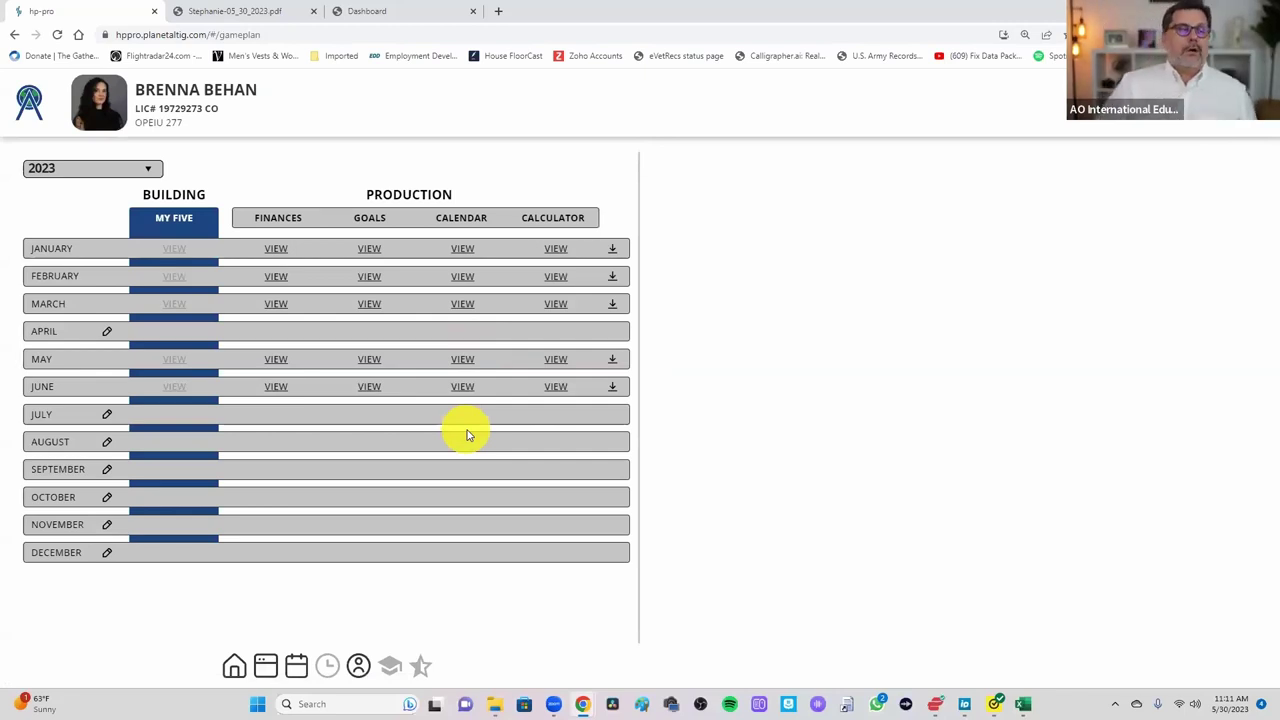
click(105, 172)
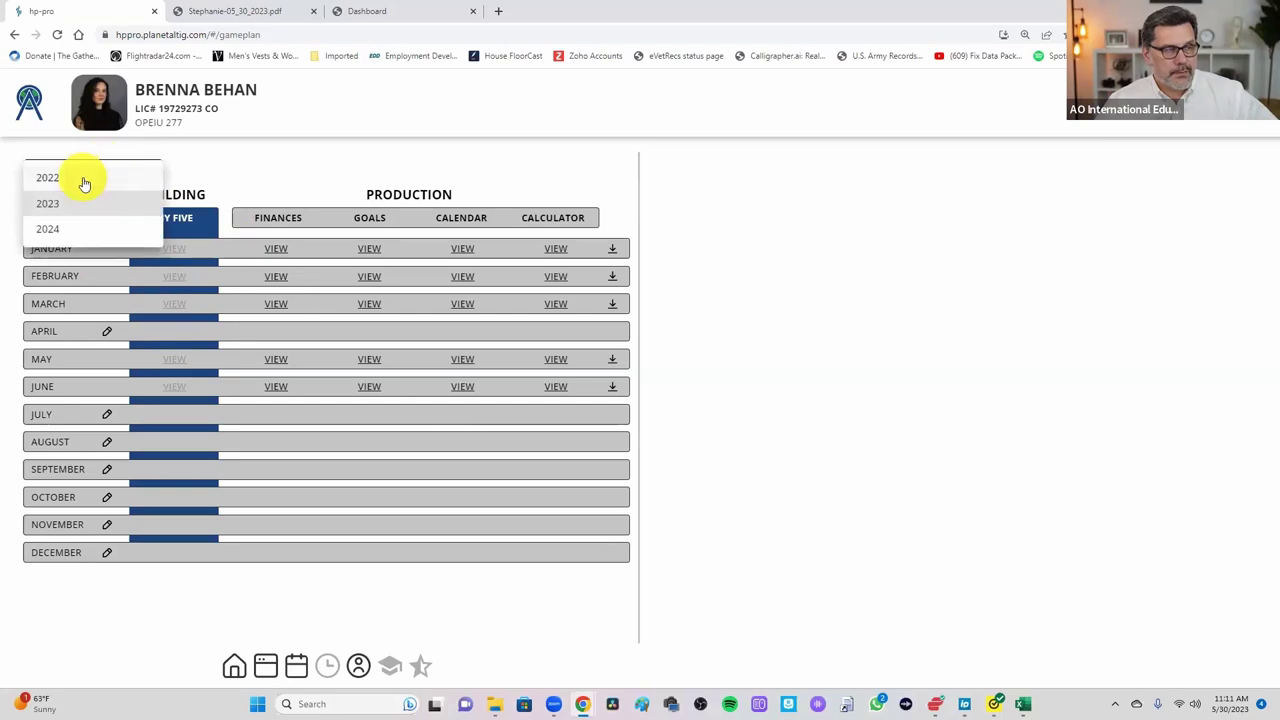
click(85, 182)
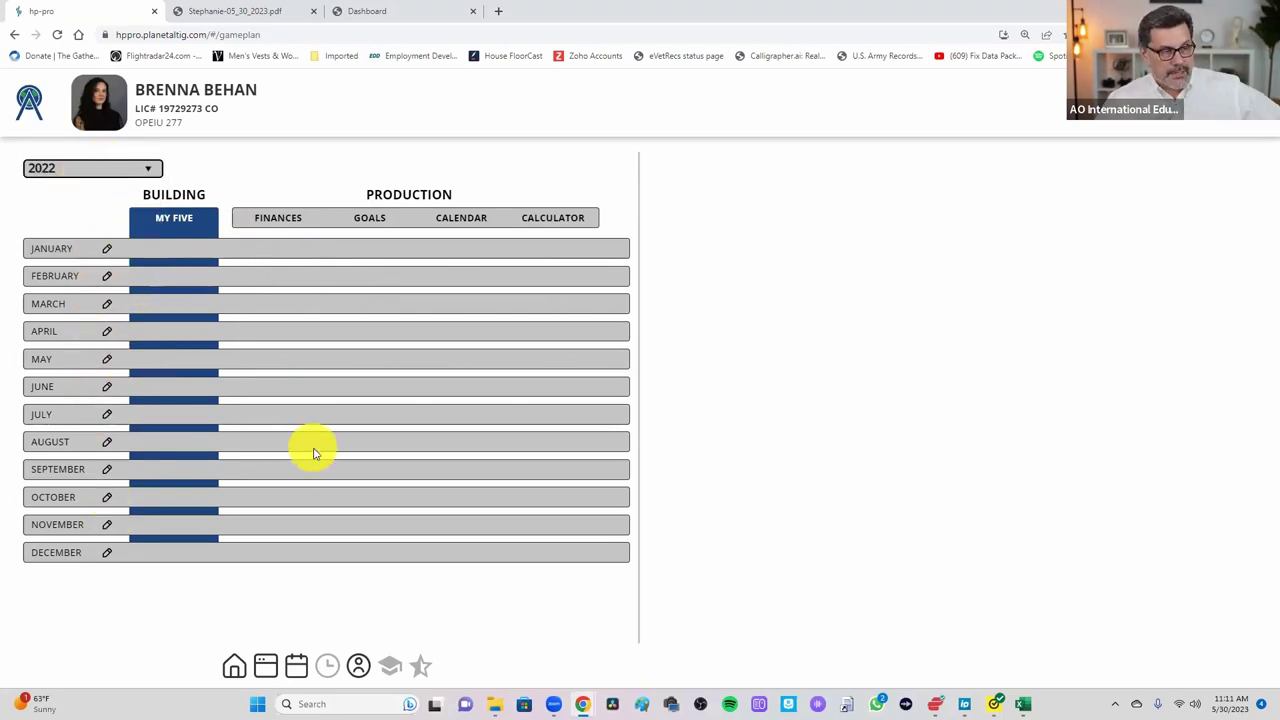
click(78, 170)
click(77, 204)
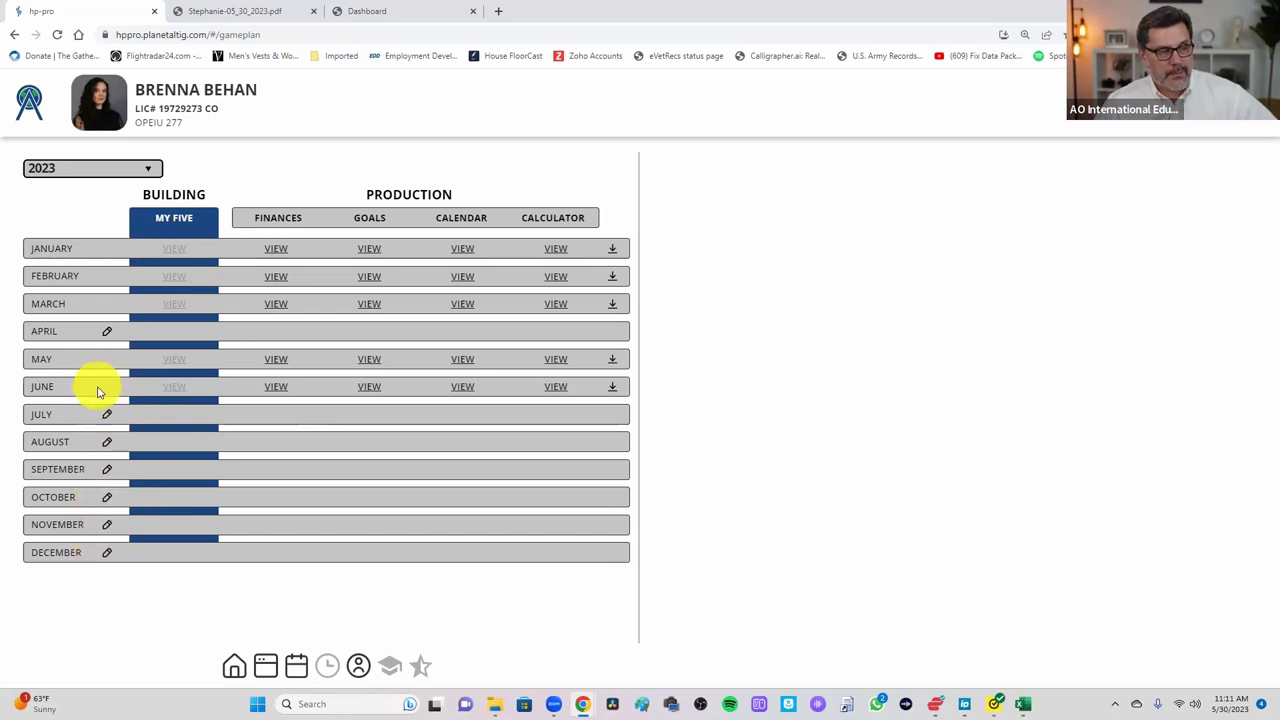
- Open June's finances plan and select its $5,000 House Payment amount
click(265, 389)
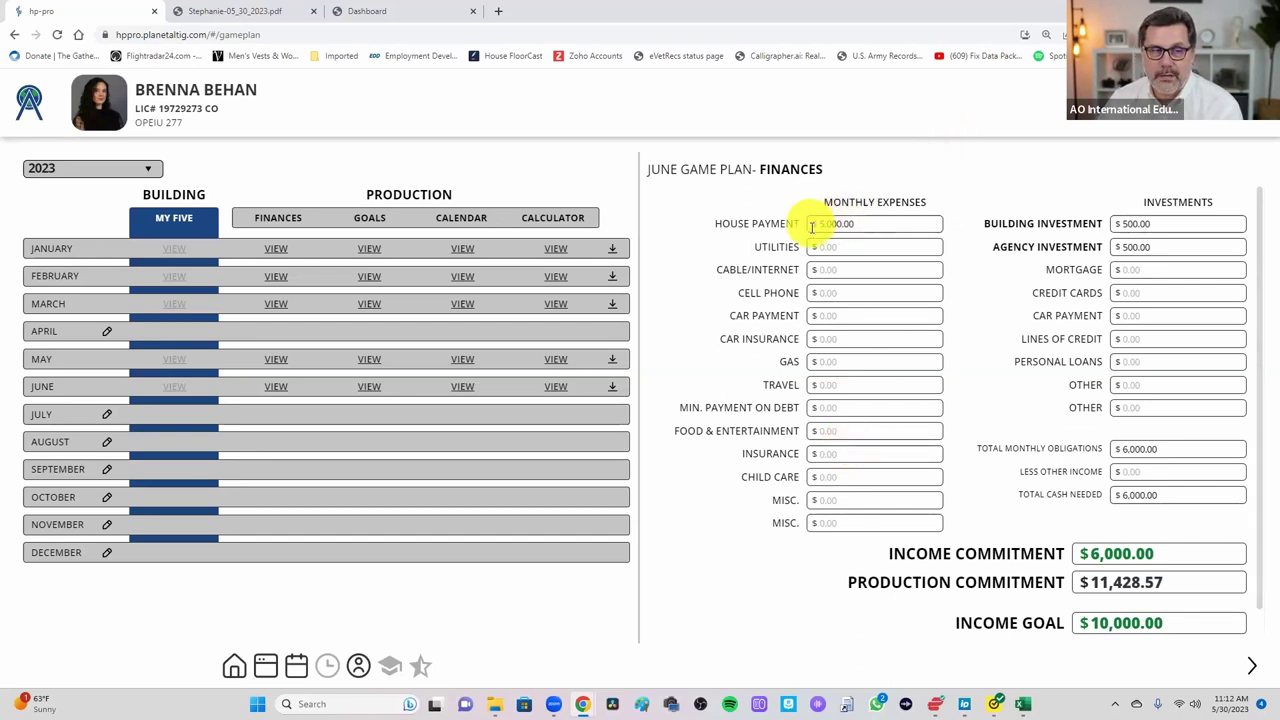
click(850, 225)
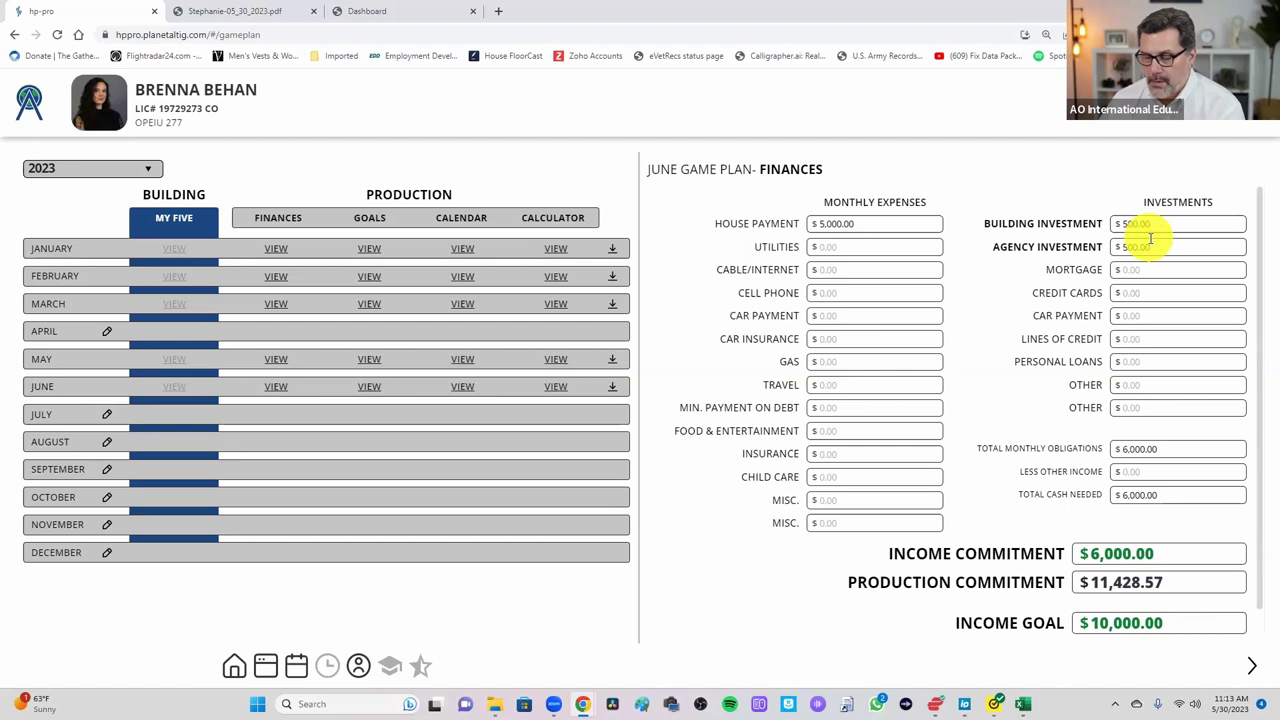
- Clear June's Building Investment, set Agency Investment to 0, and advance to the next page
click(1140, 225)
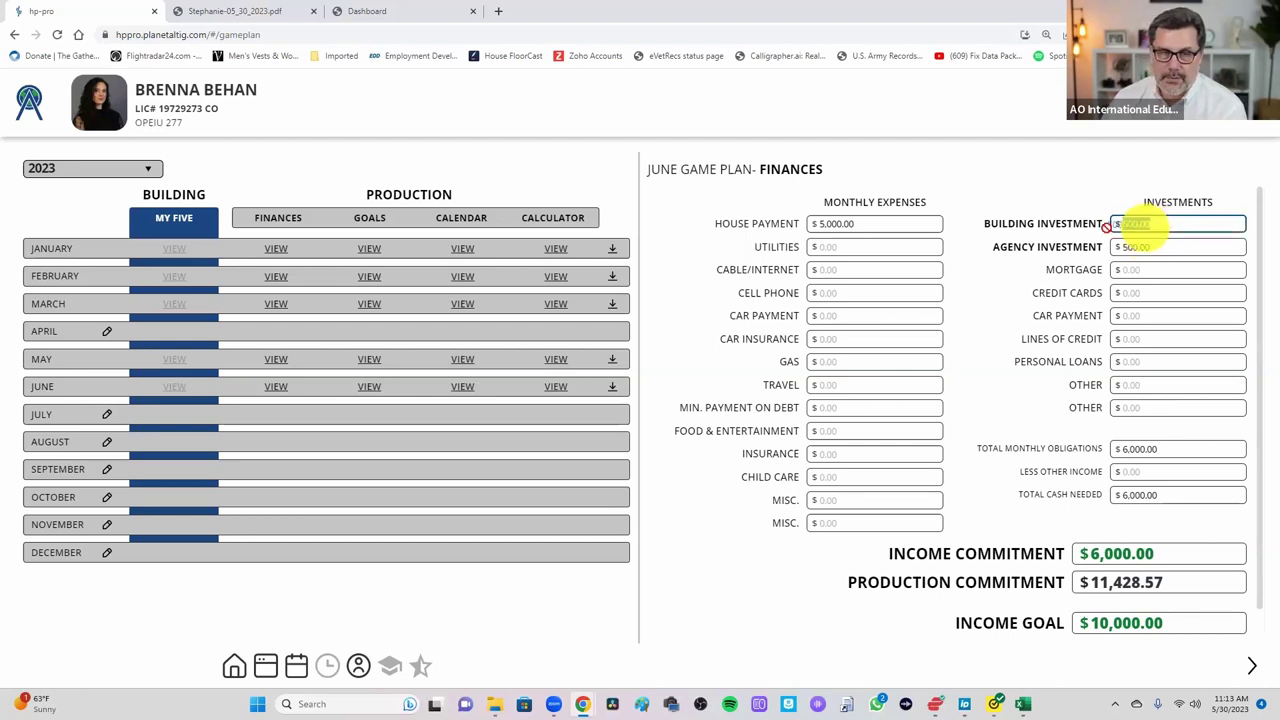
key(BackSpace)
click(1140, 247)
text(0)
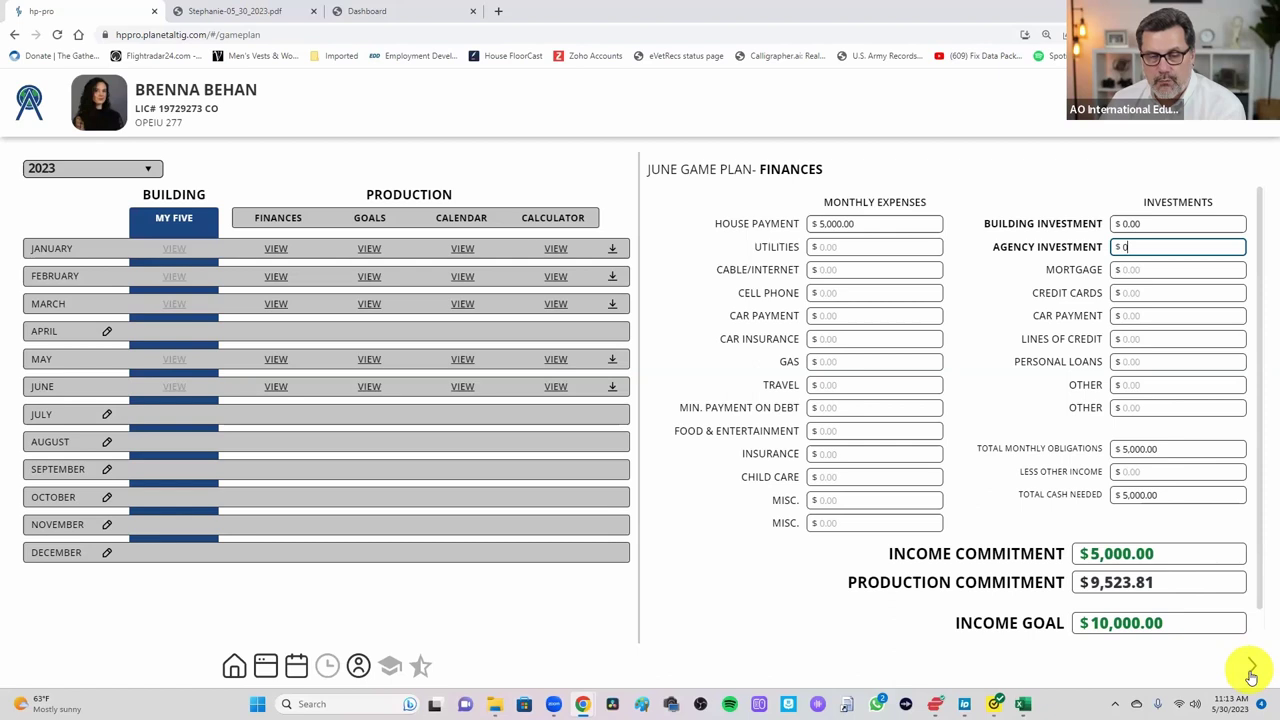
click(1251, 670)
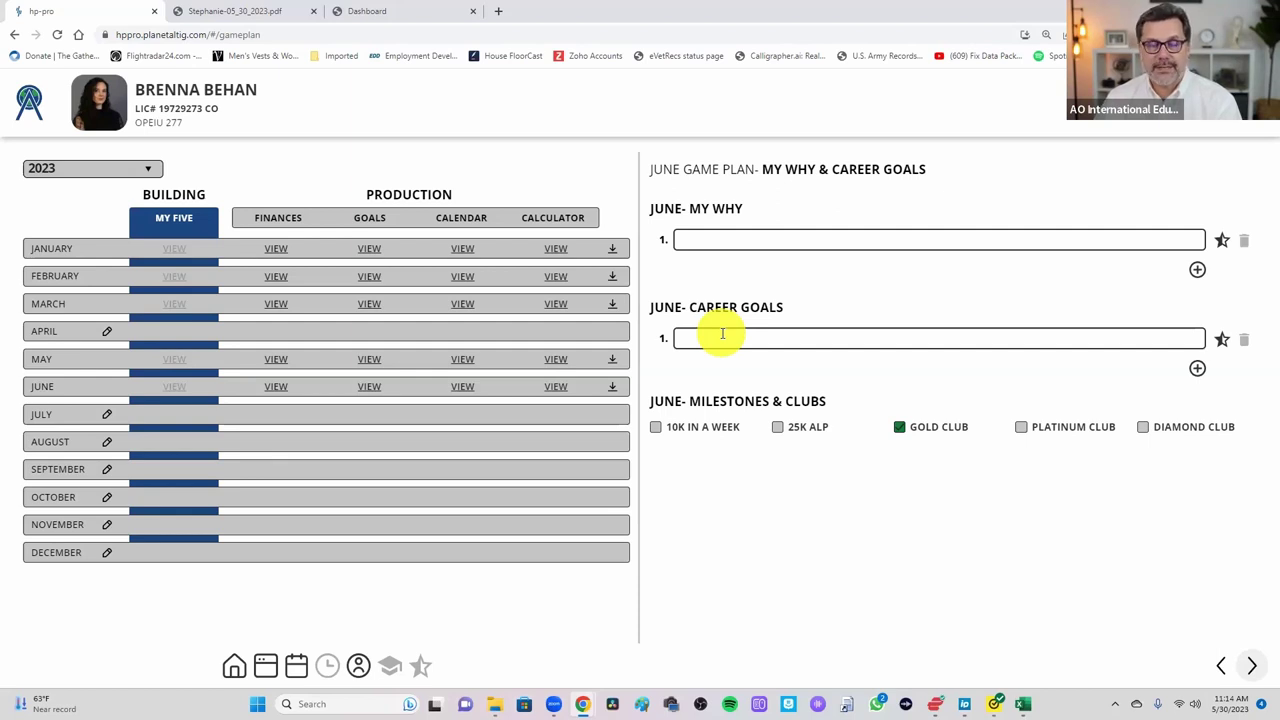
- Select the first Career Goals field and toggle Gold Club off and back on
click(722, 337)
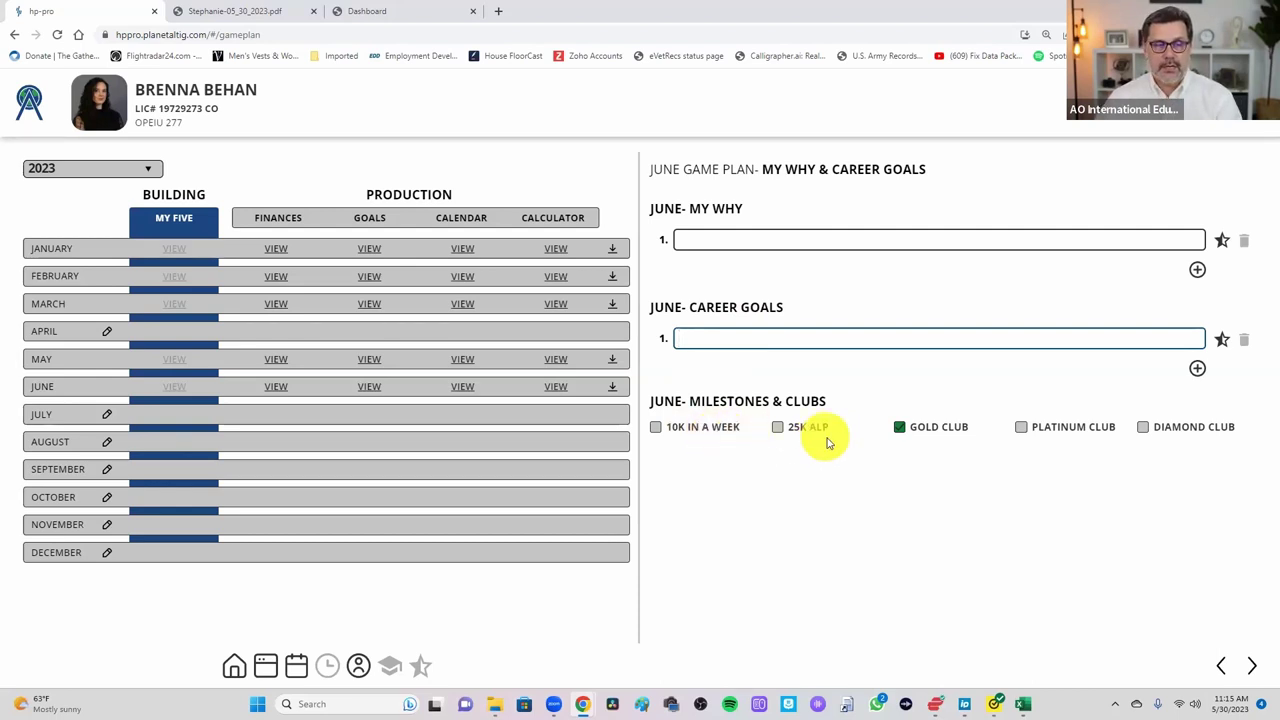
click(911, 439)
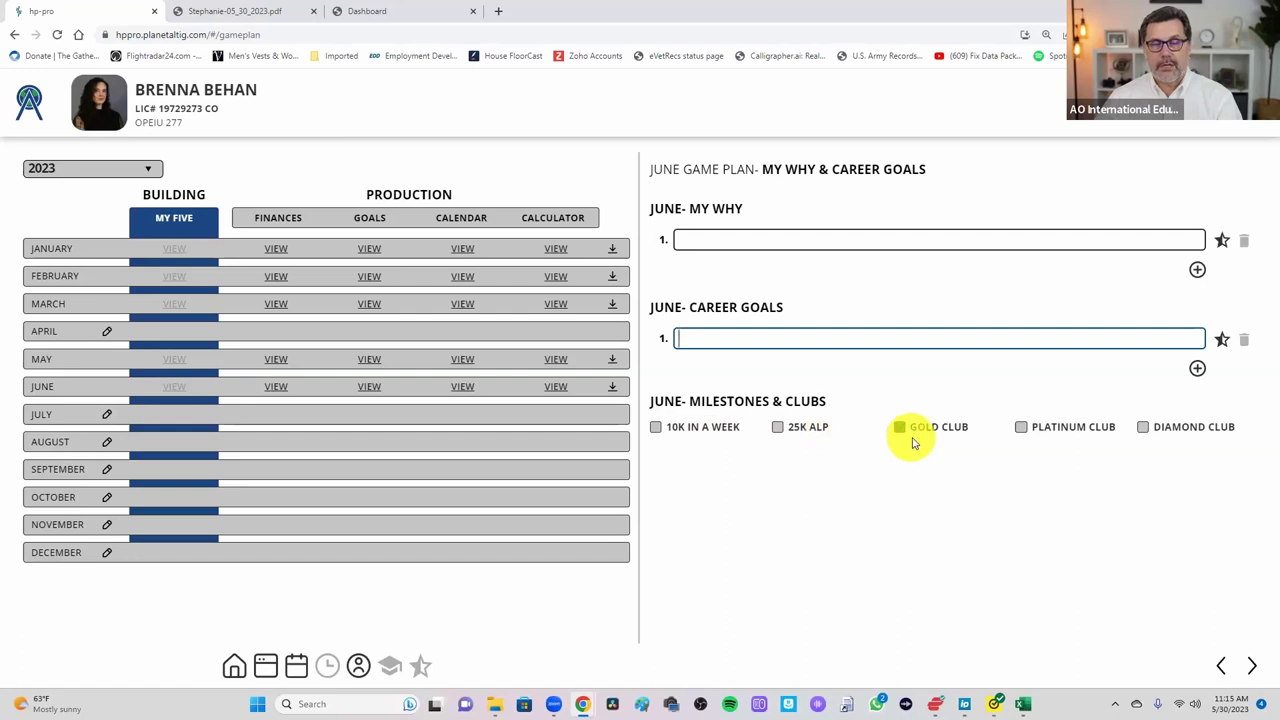
click(911, 440)
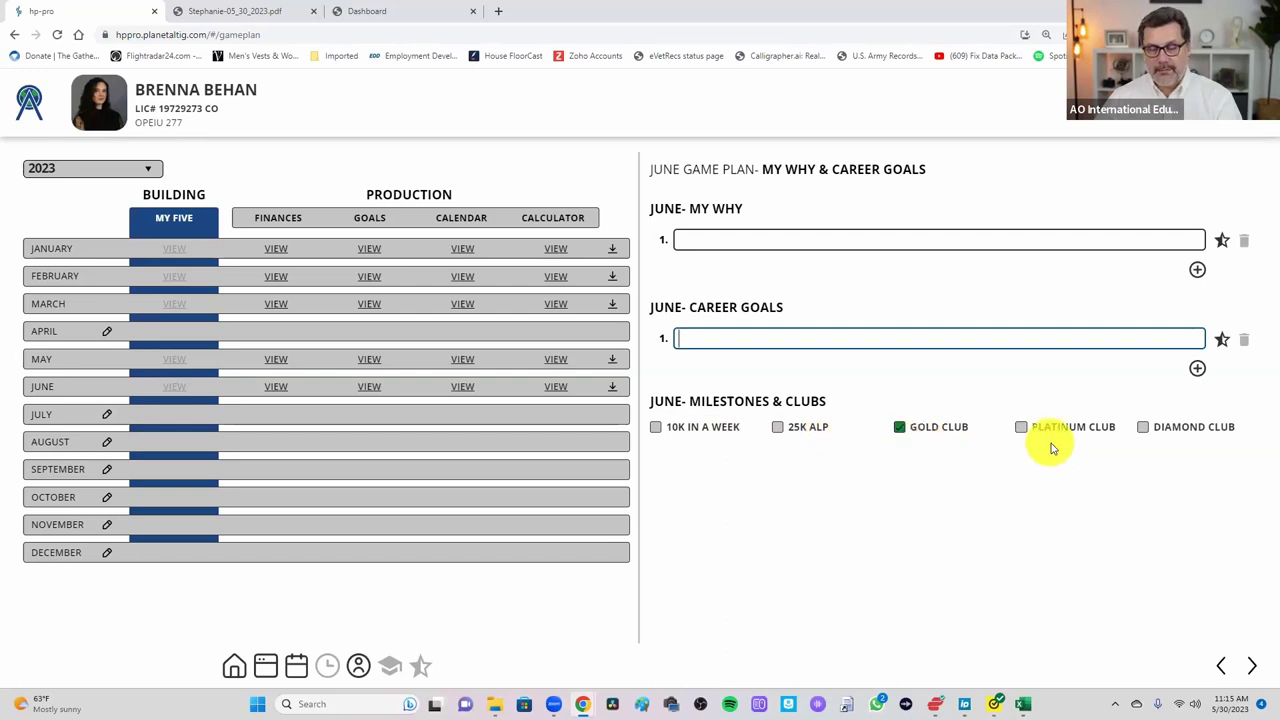
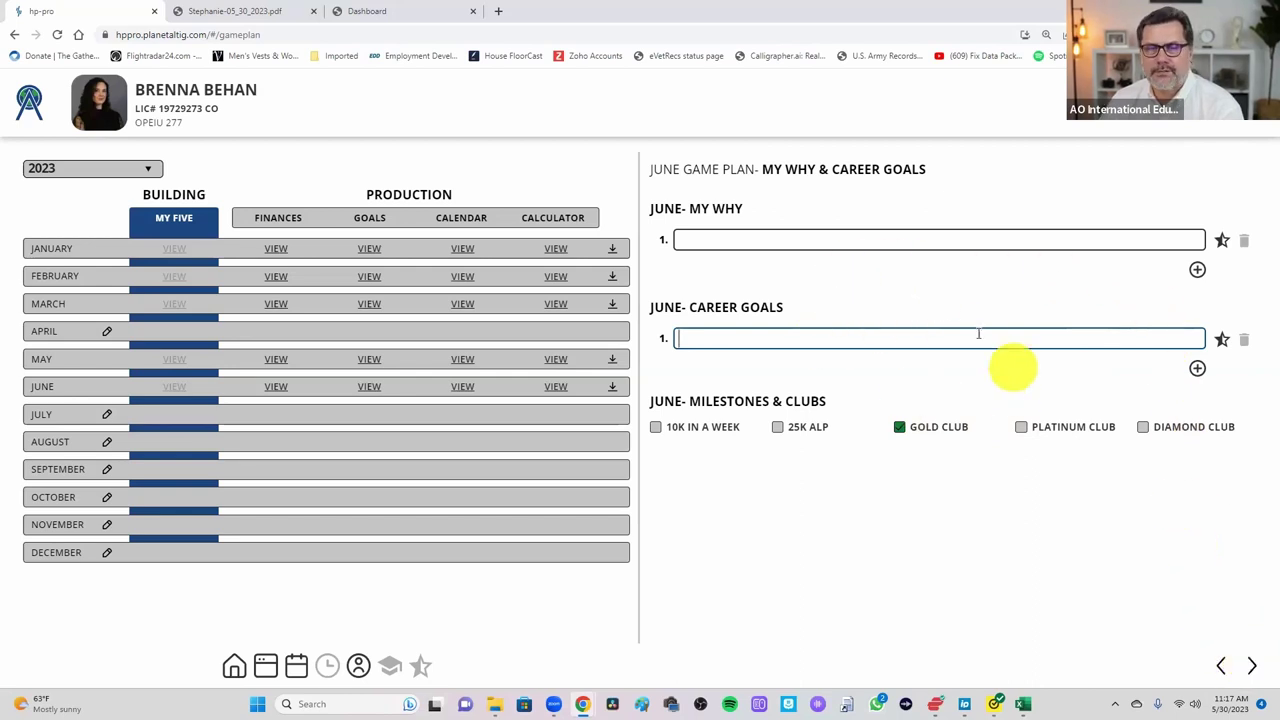
- Page back to June Finances, then forward past My Why & Career Goals to the June calendar
click(1220, 665)
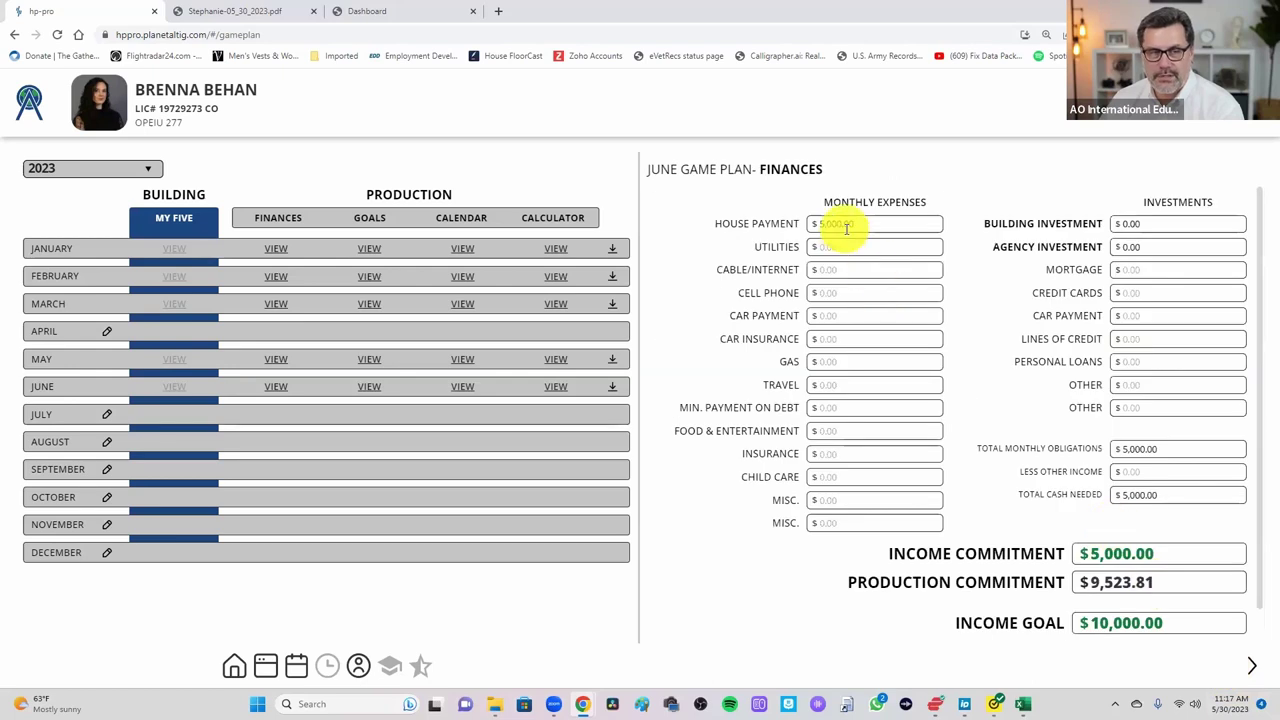
click(1251, 665)
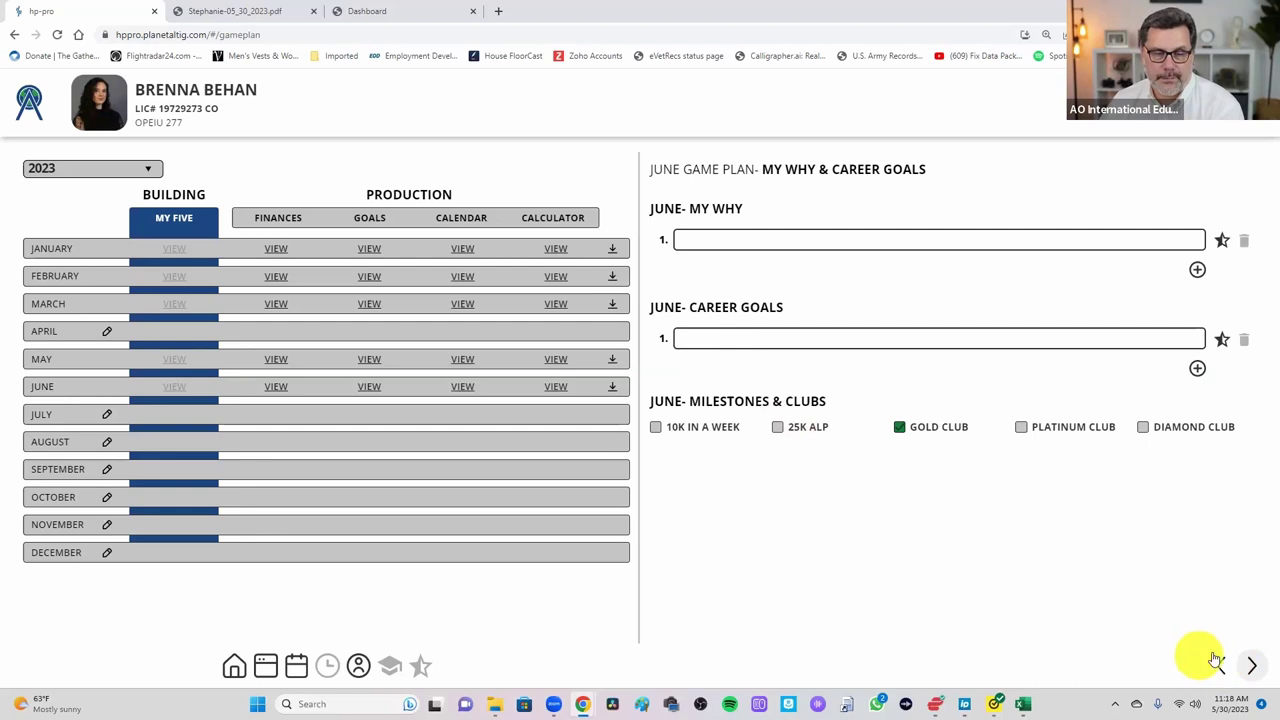
click(1251, 665)
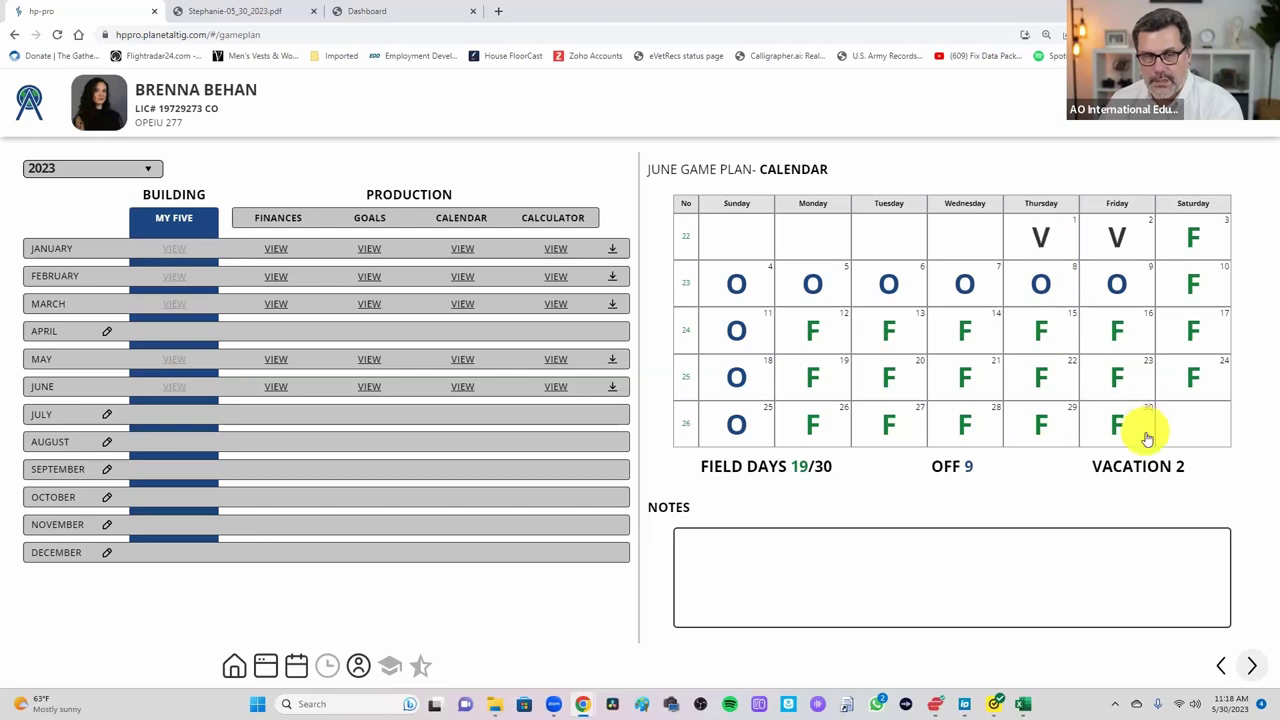
click(1049, 241)
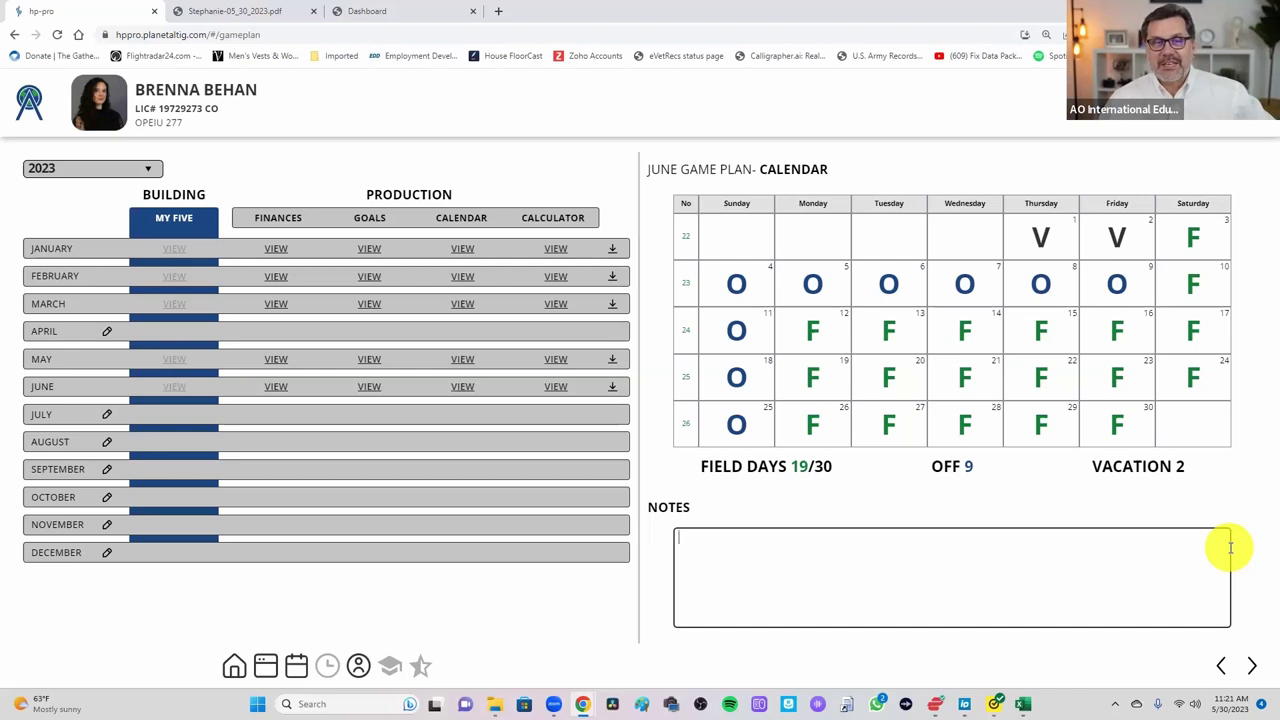
click(1228, 547)
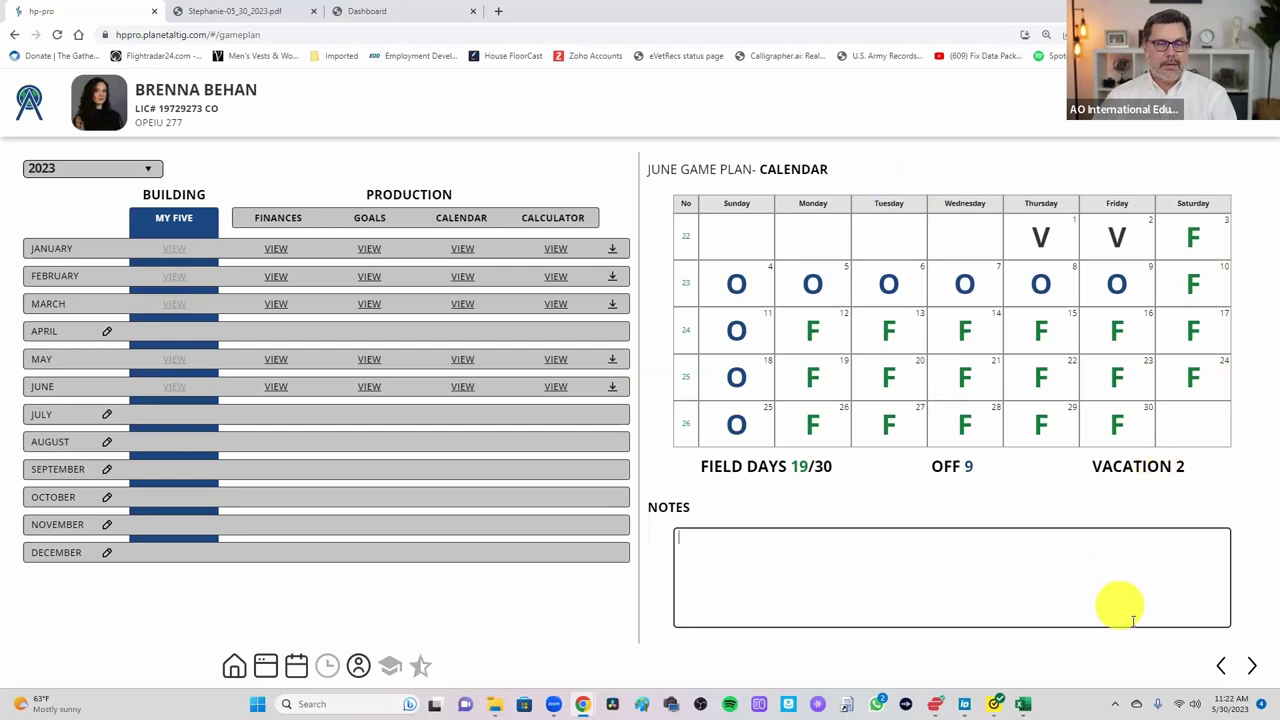
- Step through the June game plan pages to the Calculator page
click(1253, 667)
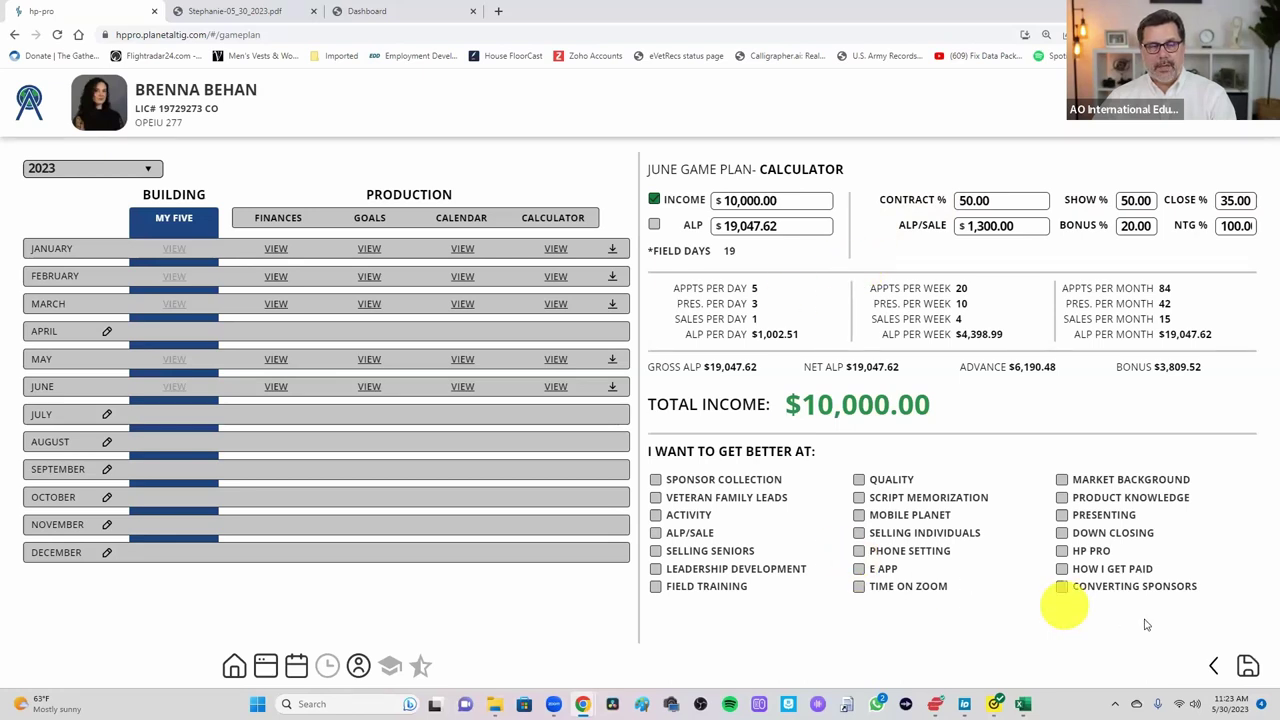
click(1213, 666)
click(1213, 666)
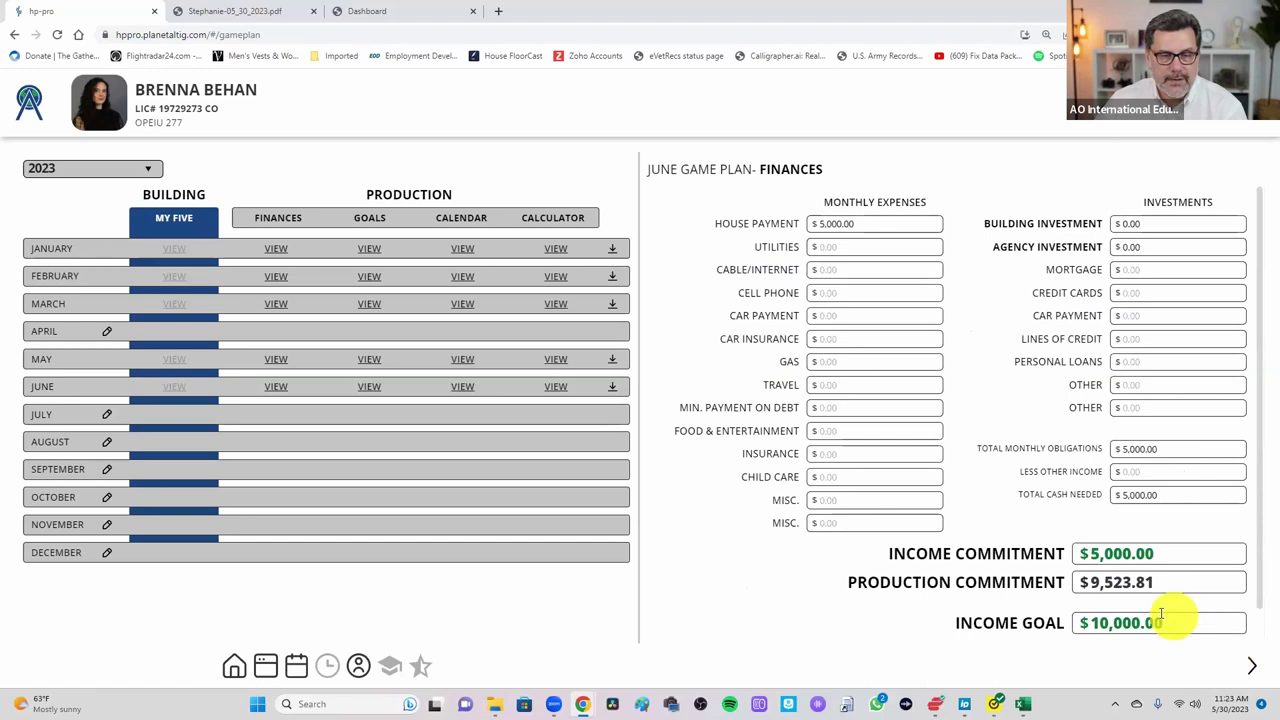
click(1250, 665)
click(1250, 665)
click(1250, 665)
- Save the June game plan and reopen June's Finances page
click(1250, 665)
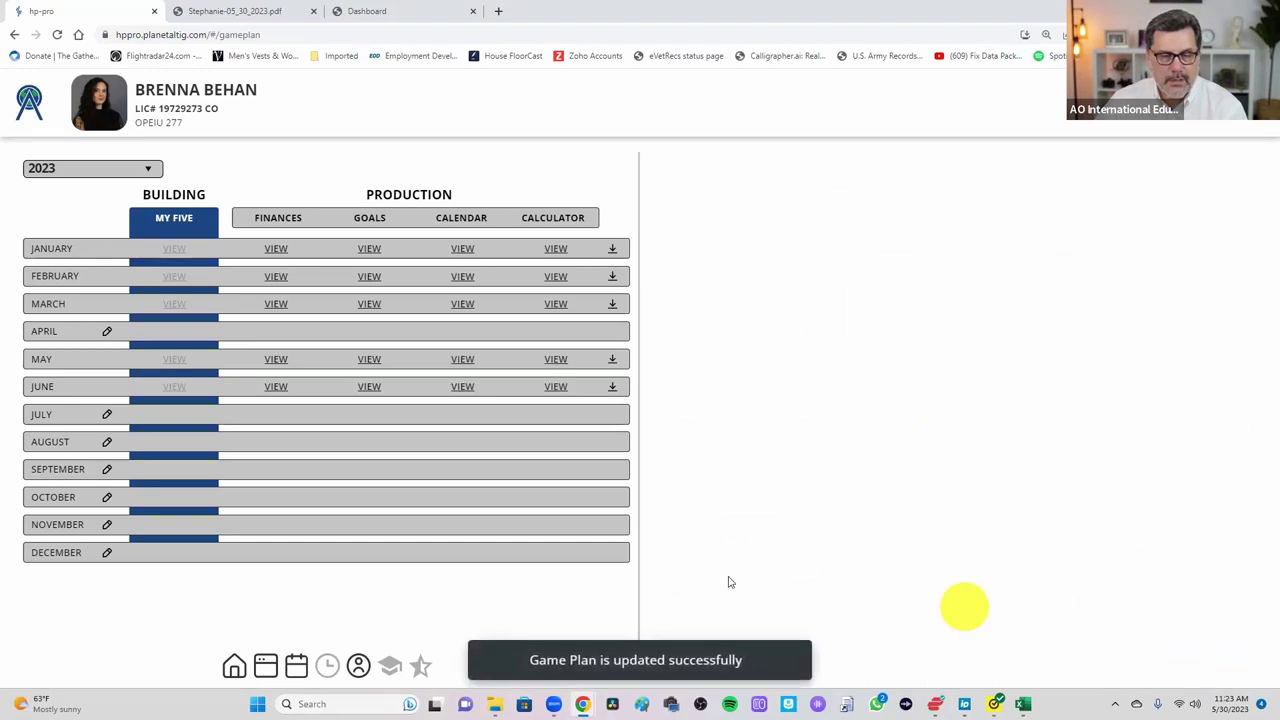
click(276, 388)
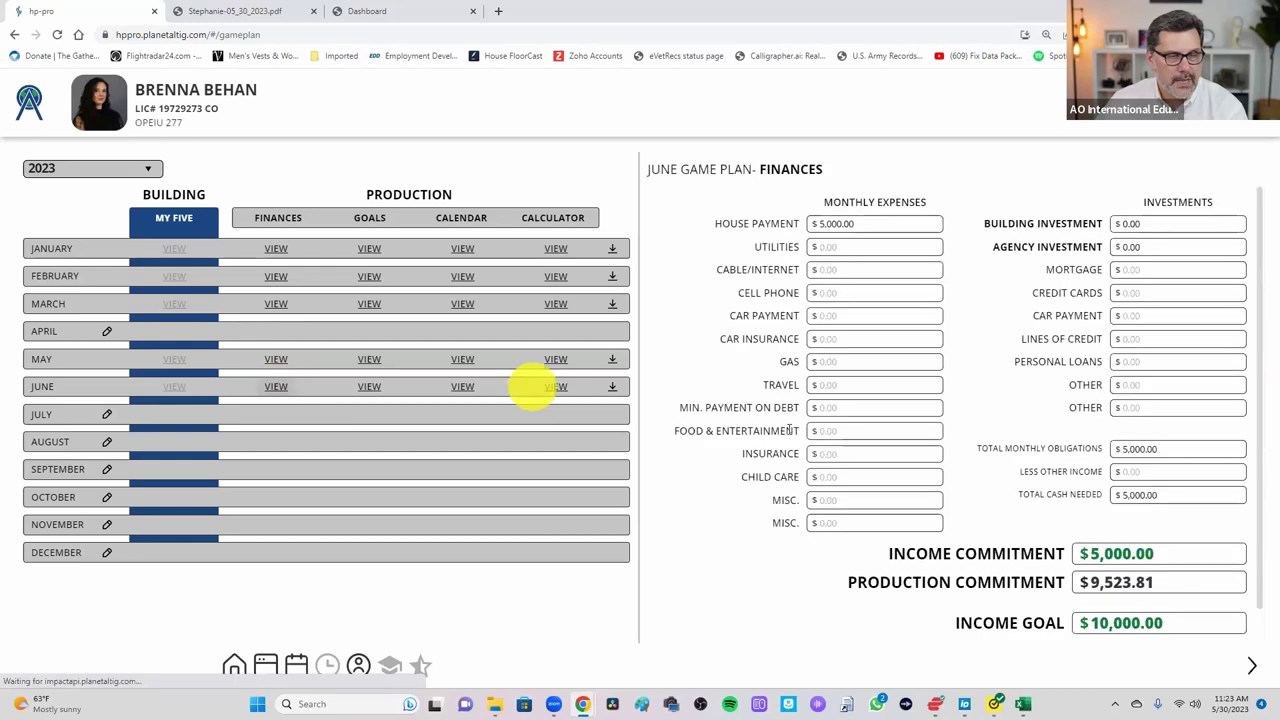
- On the June calculator, change the Income amount from 10,000.00 to 5000
click(1249, 665)
click(1249, 665)
drag(737, 200, 810, 200)
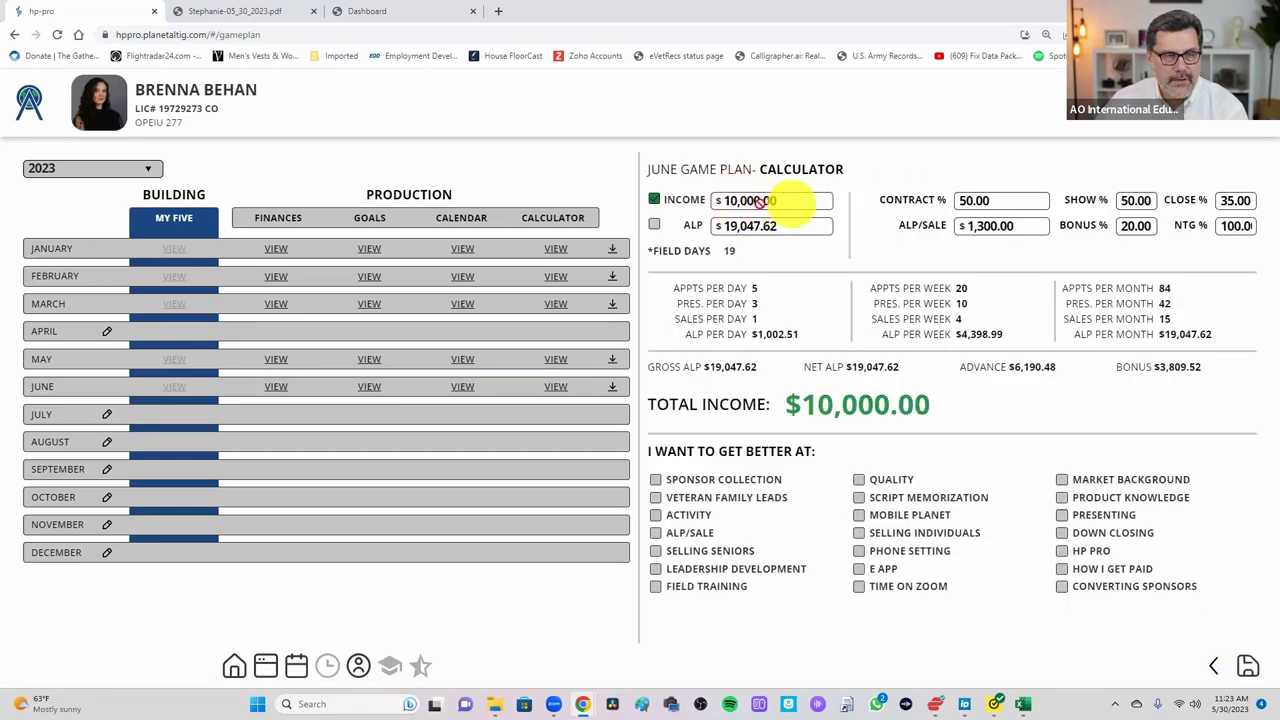
text(5000)
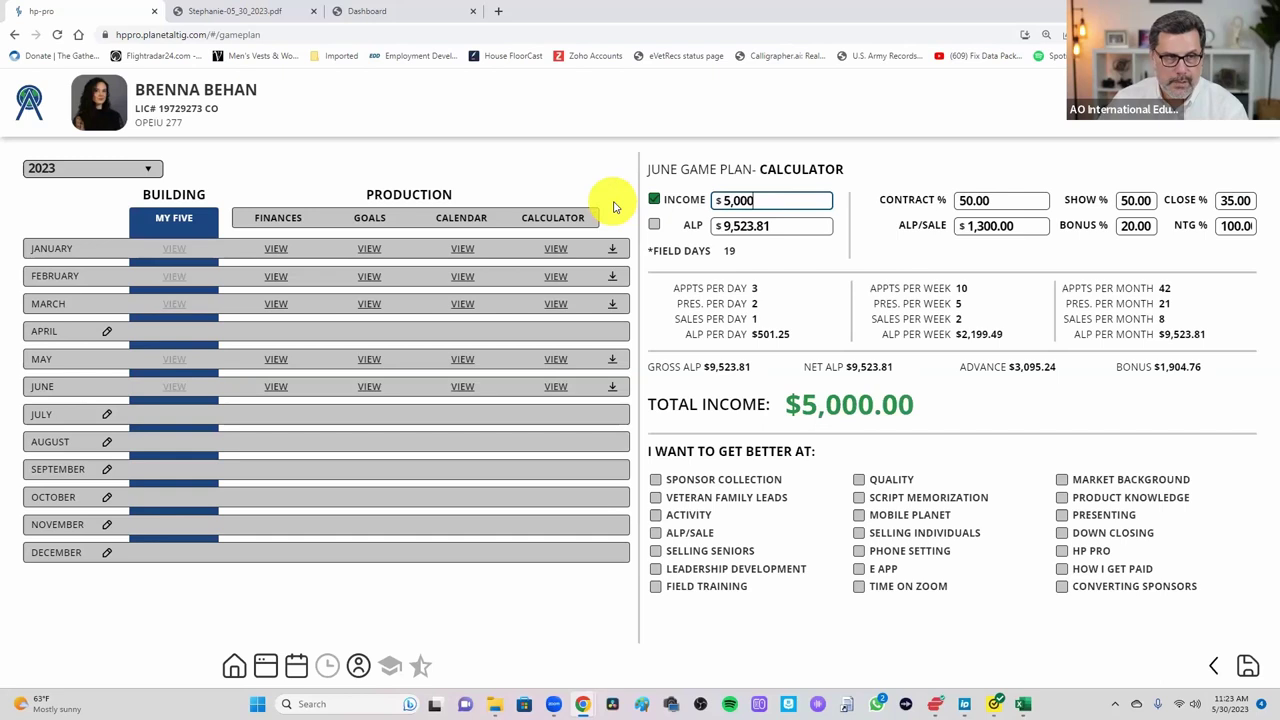
- Clear the Contract %, Show %, Close %, ALP/Sale, Bonus % and NTG % values
drag(1000, 200, 962, 200)
key(BackSpace)
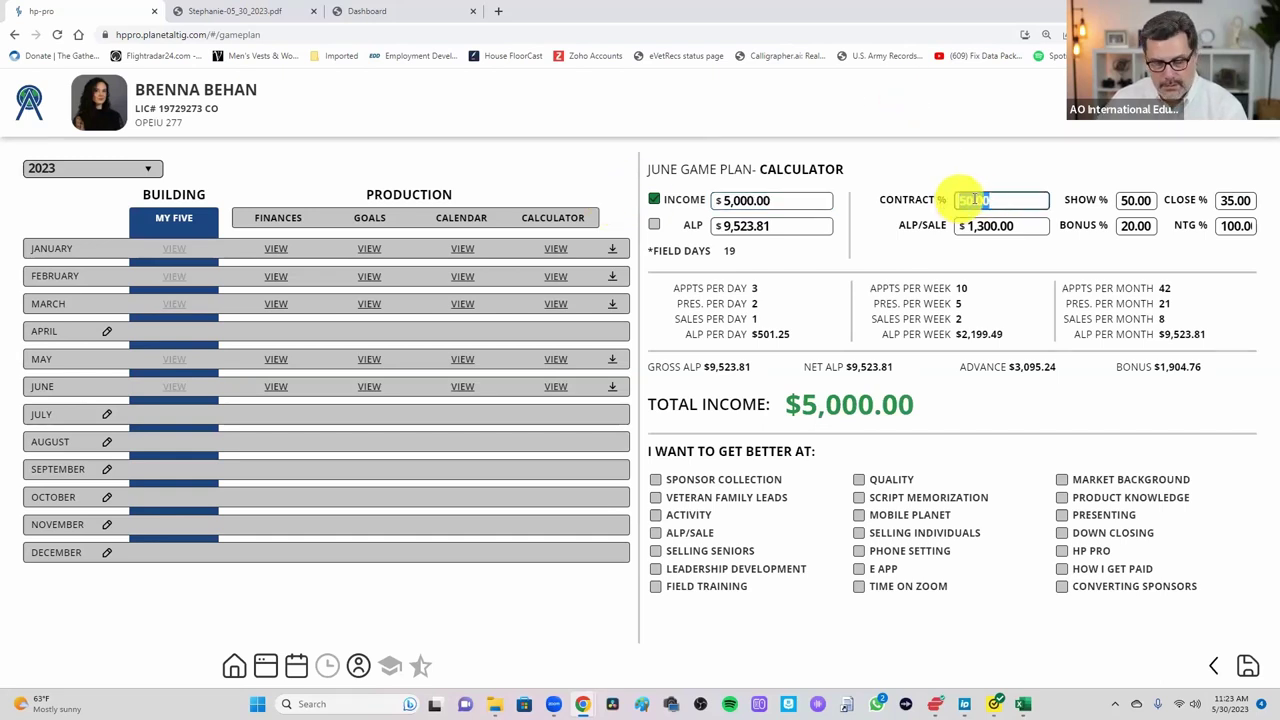
drag(1152, 200, 1122, 200)
key(BackSpace)
drag(1250, 200, 1223, 200)
key(BackSpace)
drag(1045, 226, 1003, 226)
key(BackSpace)
drag(1152, 226, 1120, 226)
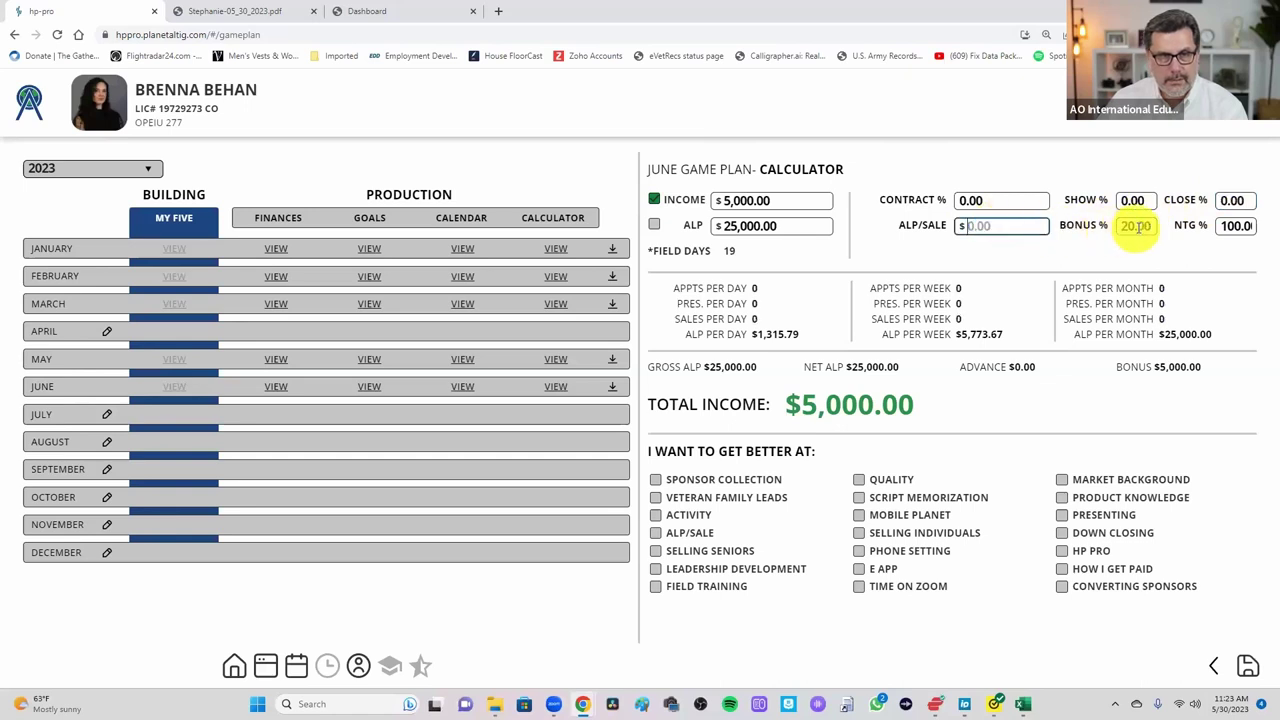
key(BackSpace)
drag(1226, 226, 1250, 226)
key(BackSpace)
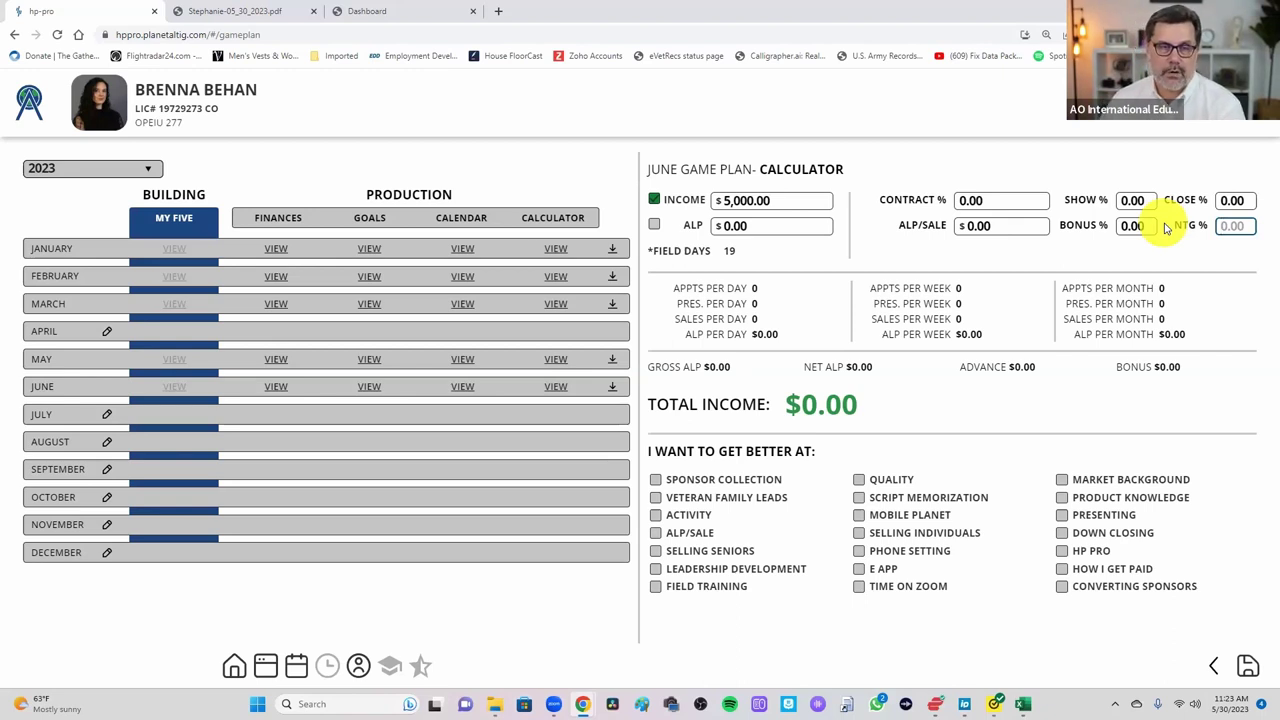
- Enter Contract 50%, Show 50%, Close 35% and ALP per sale 1500
click(970, 200)
text(50)
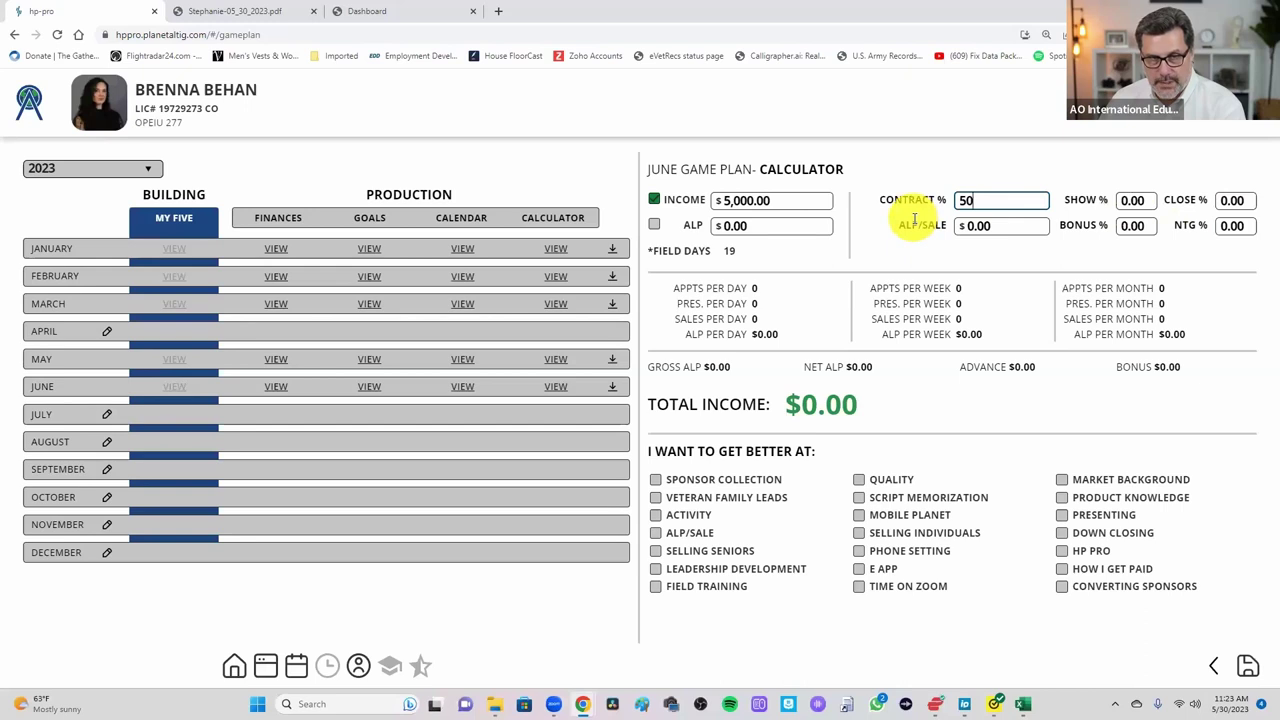
click(1130, 200)
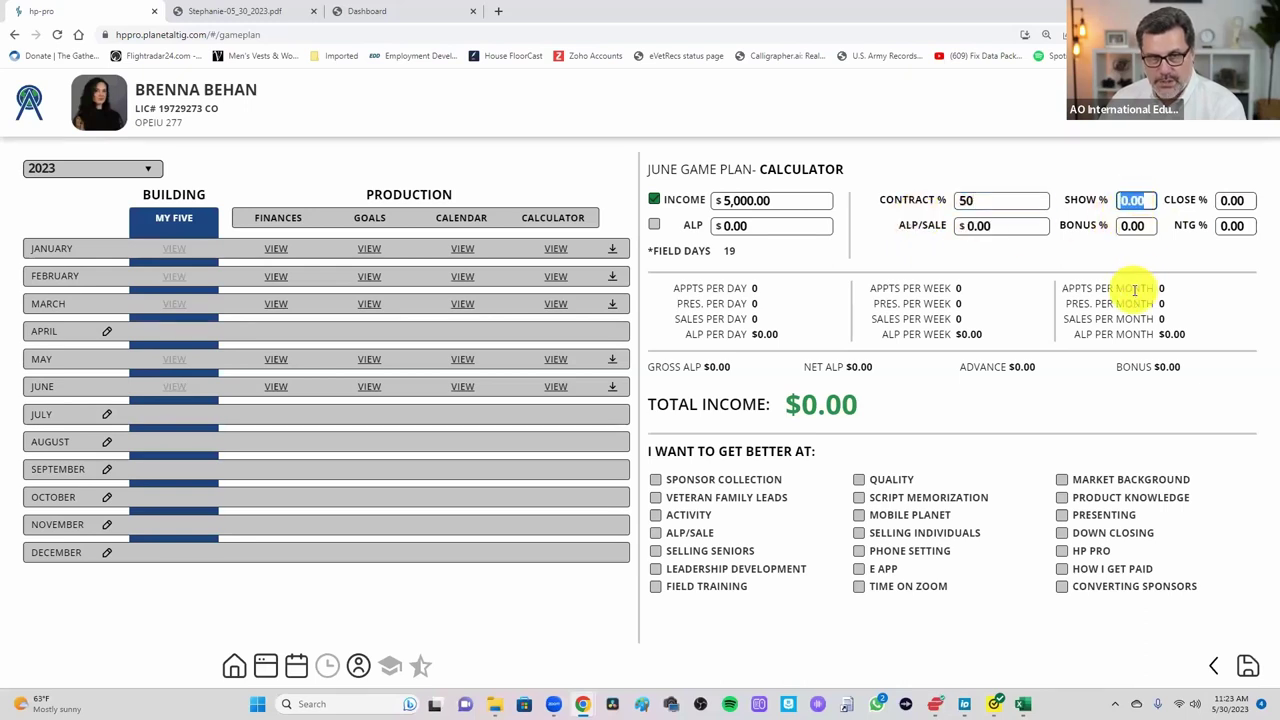
text(50)
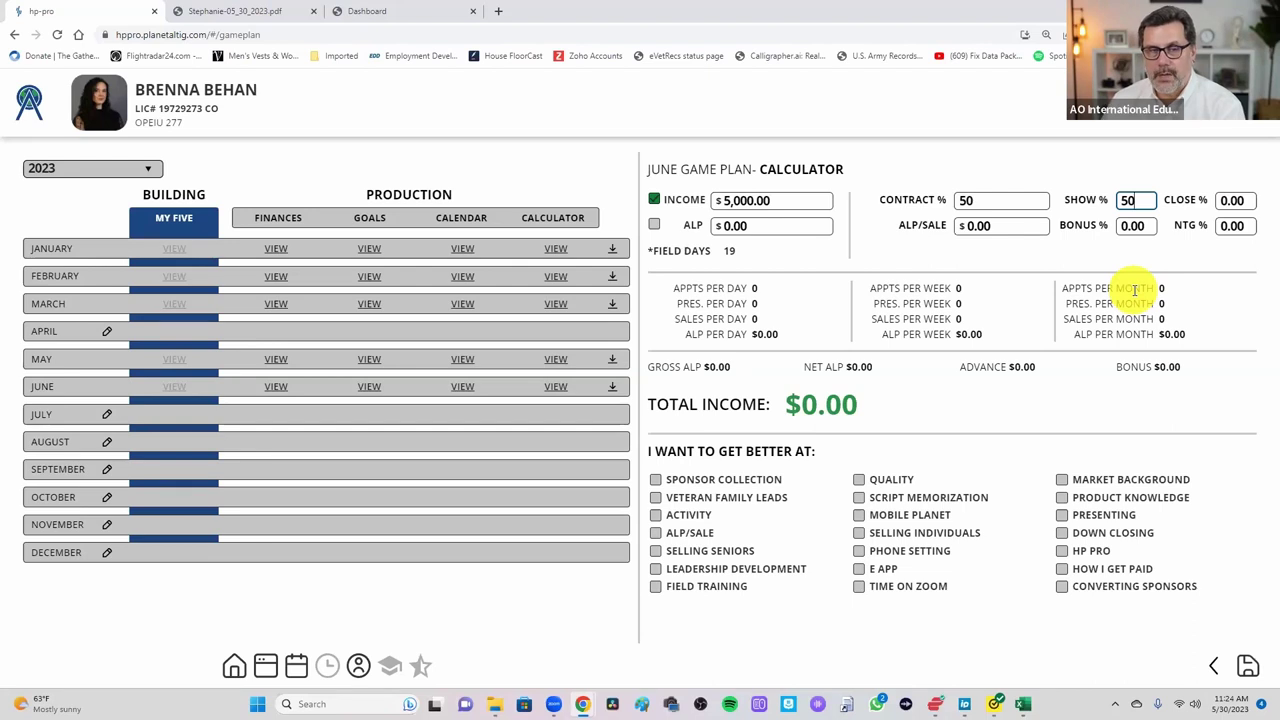
click(1230, 200)
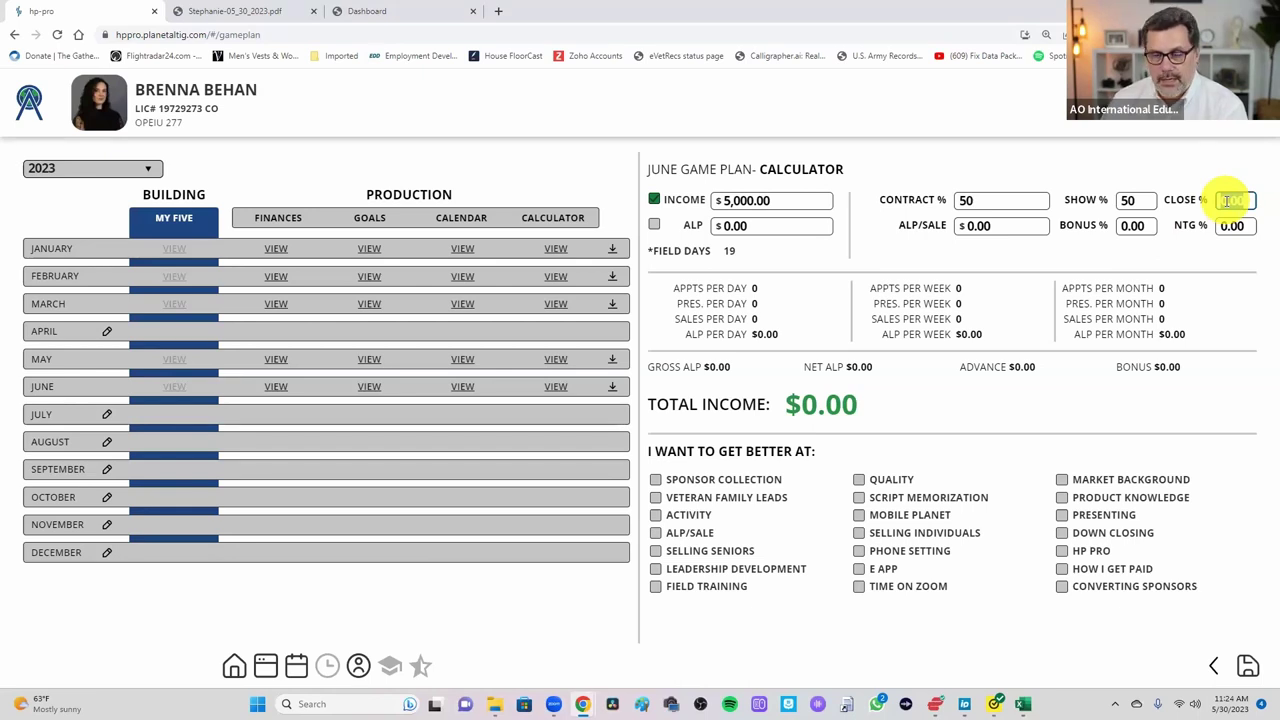
text(3)
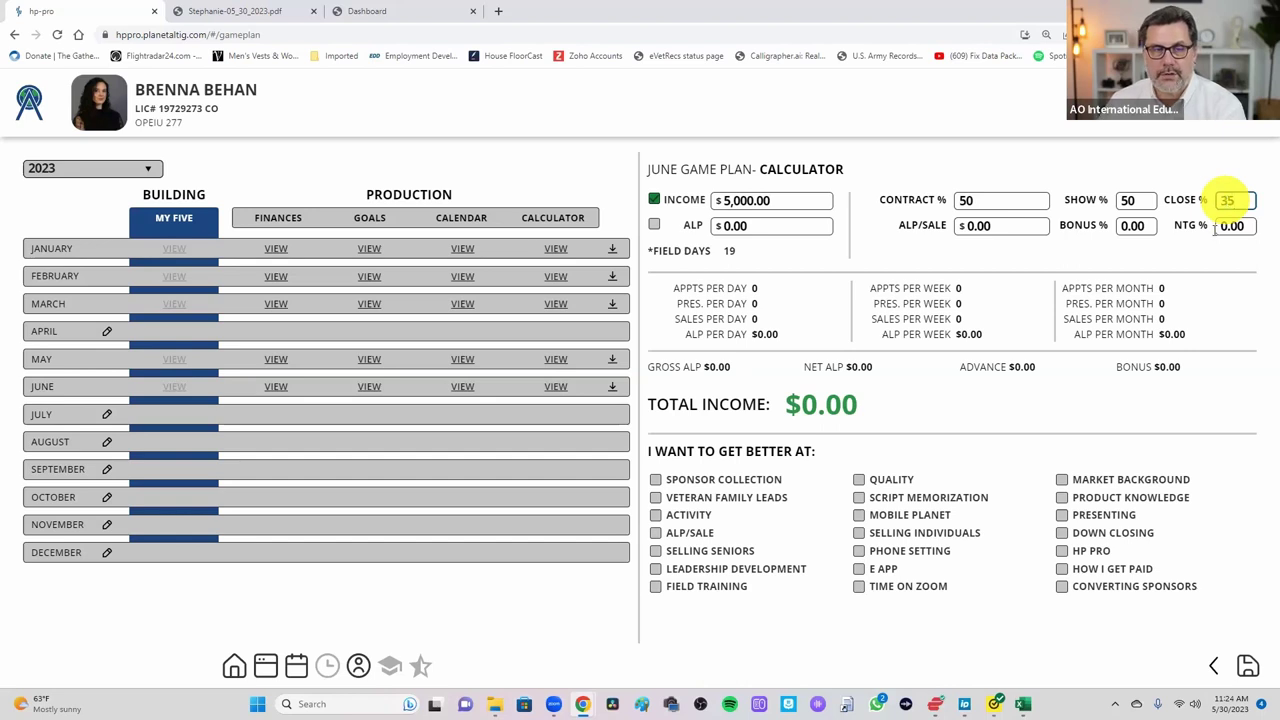
text(5)
click(982, 226)
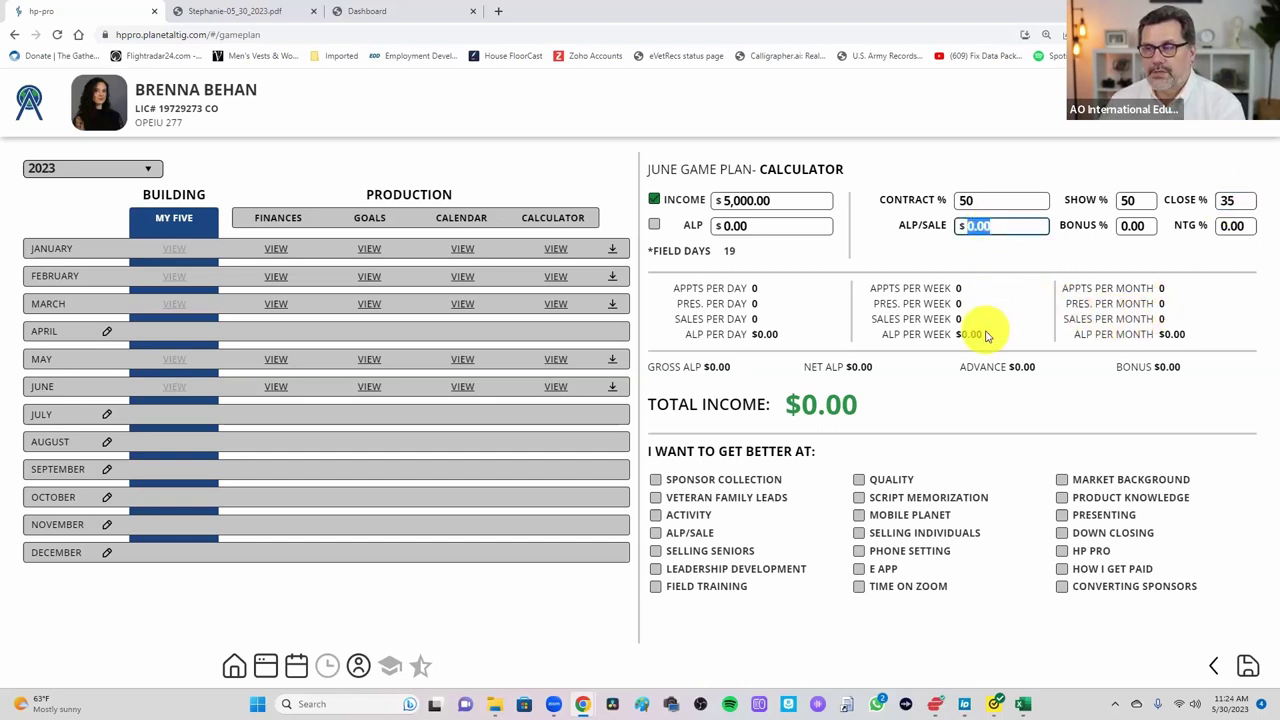
text(1500)
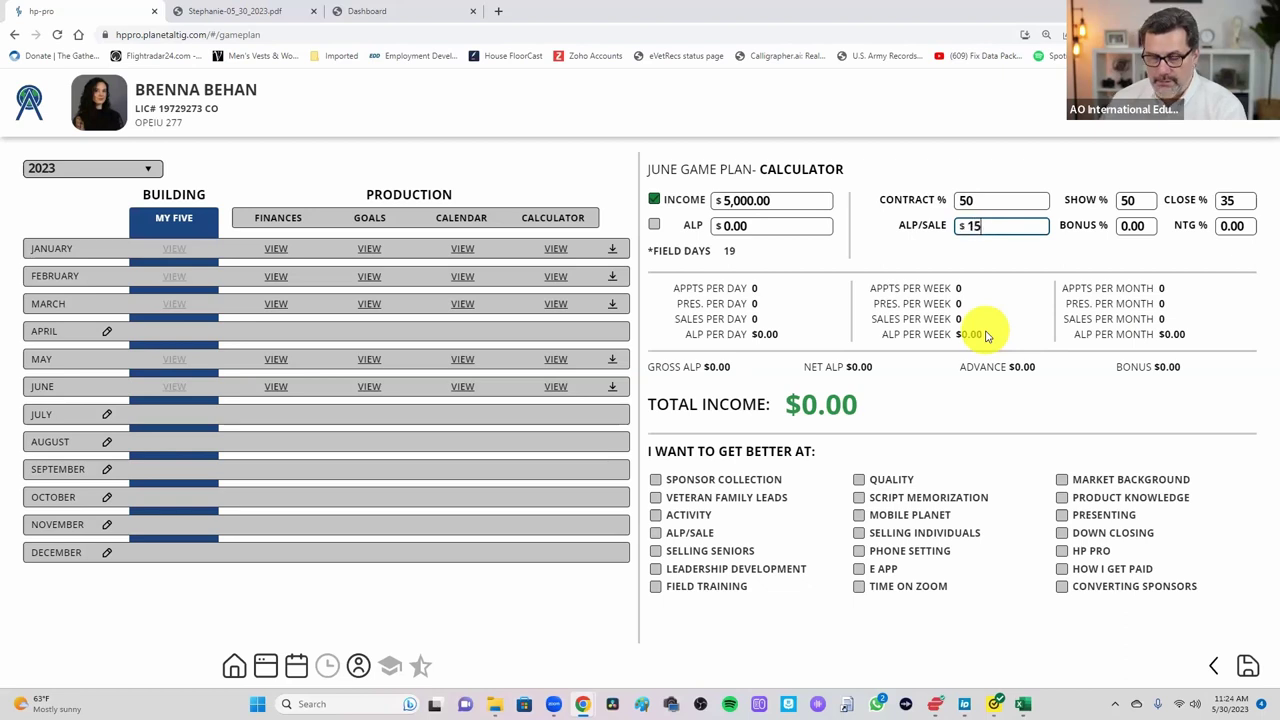
- Set Bonus % to 20 and NTG % to 100
click(1133, 224)
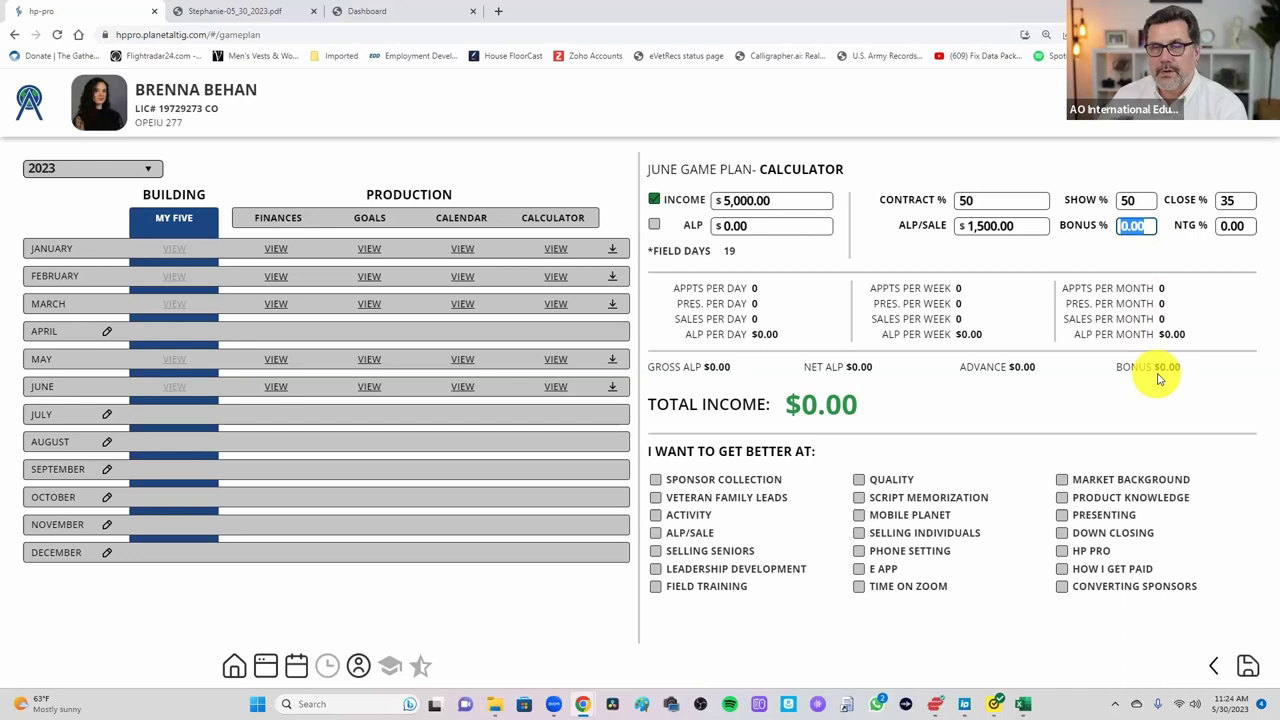
text(20)
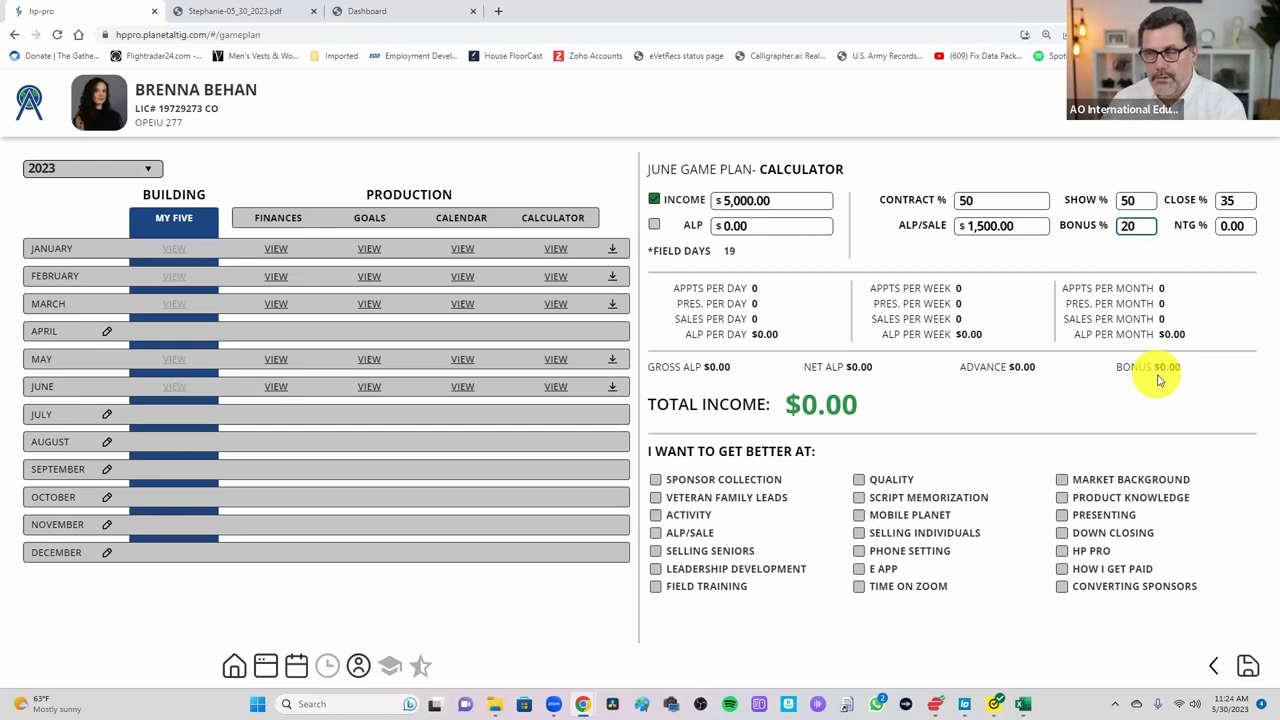
click(1232, 226)
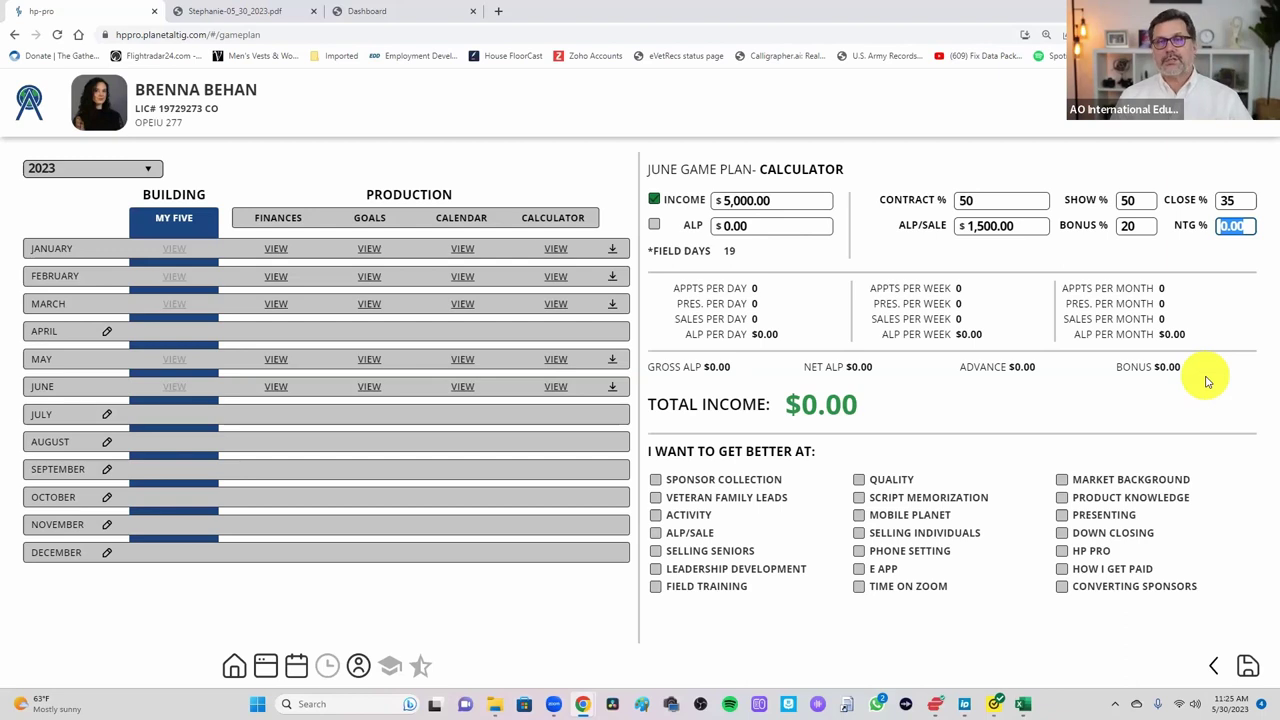
text(100)
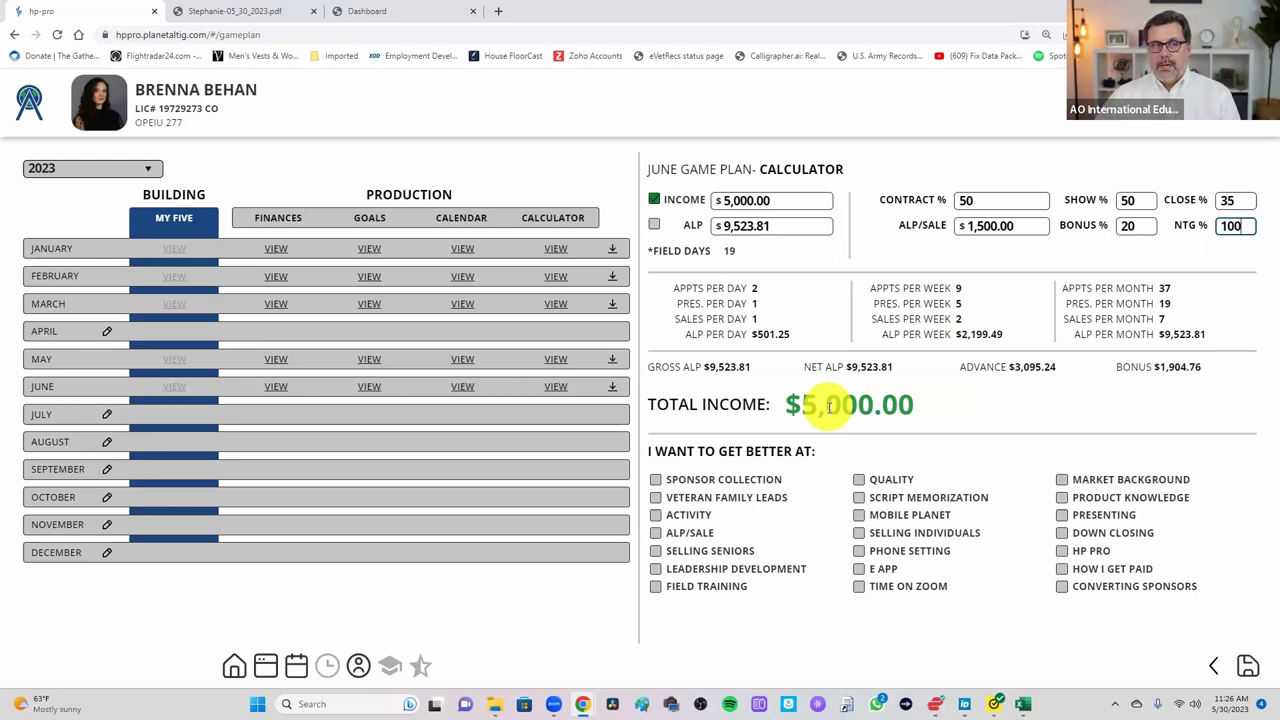
click(1214, 668)
click(1212, 666)
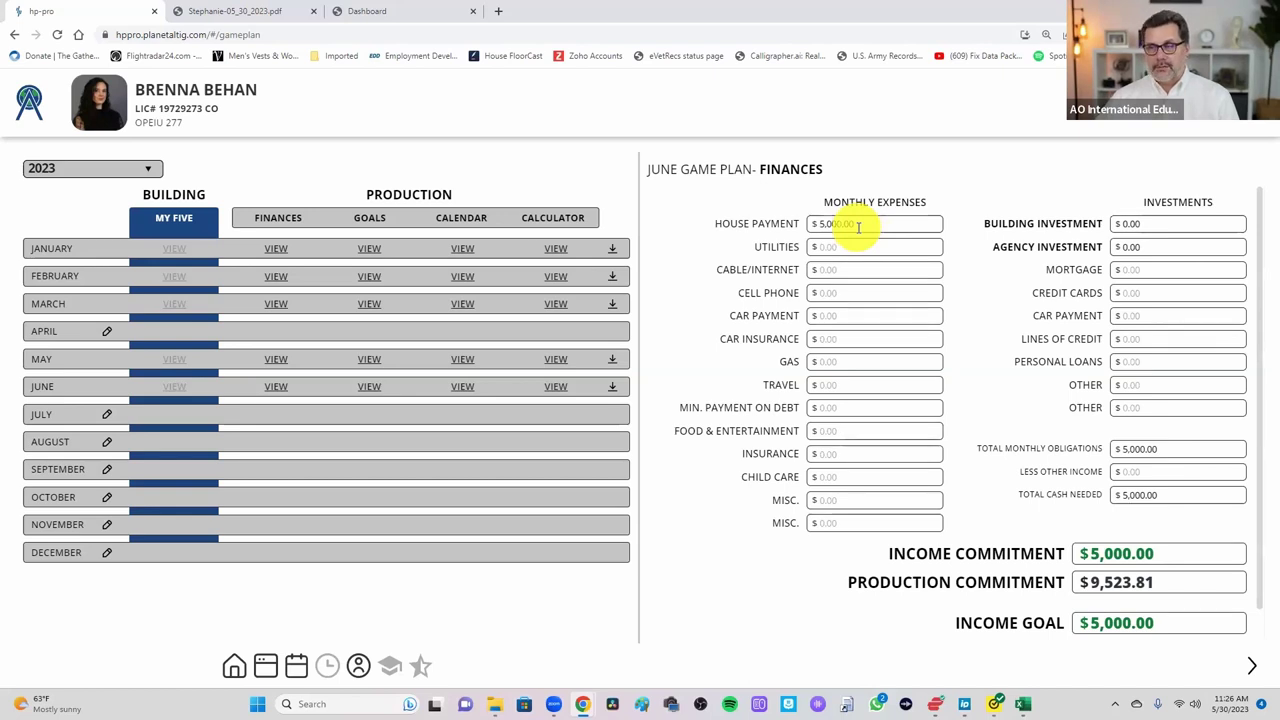
click(1249, 667)
click(1249, 667)
click(1249, 667)
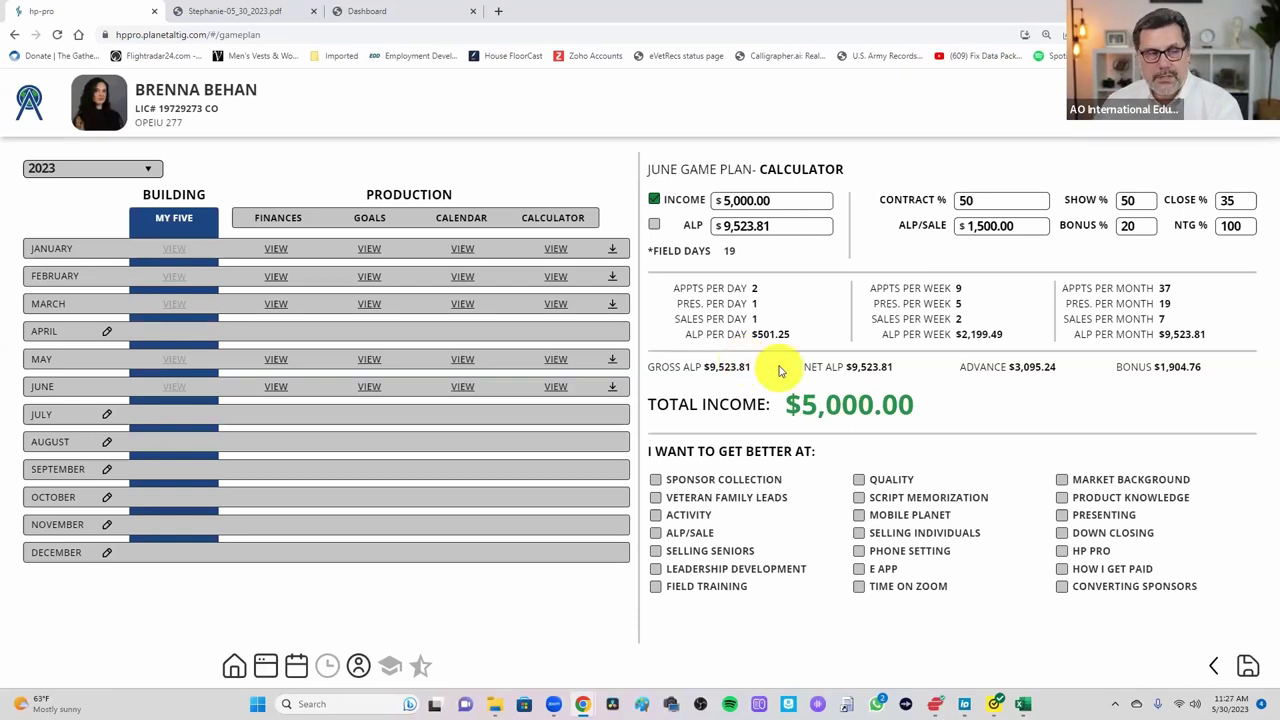
- Replace the June Income amount with 15000
drag(768, 200, 690, 195)
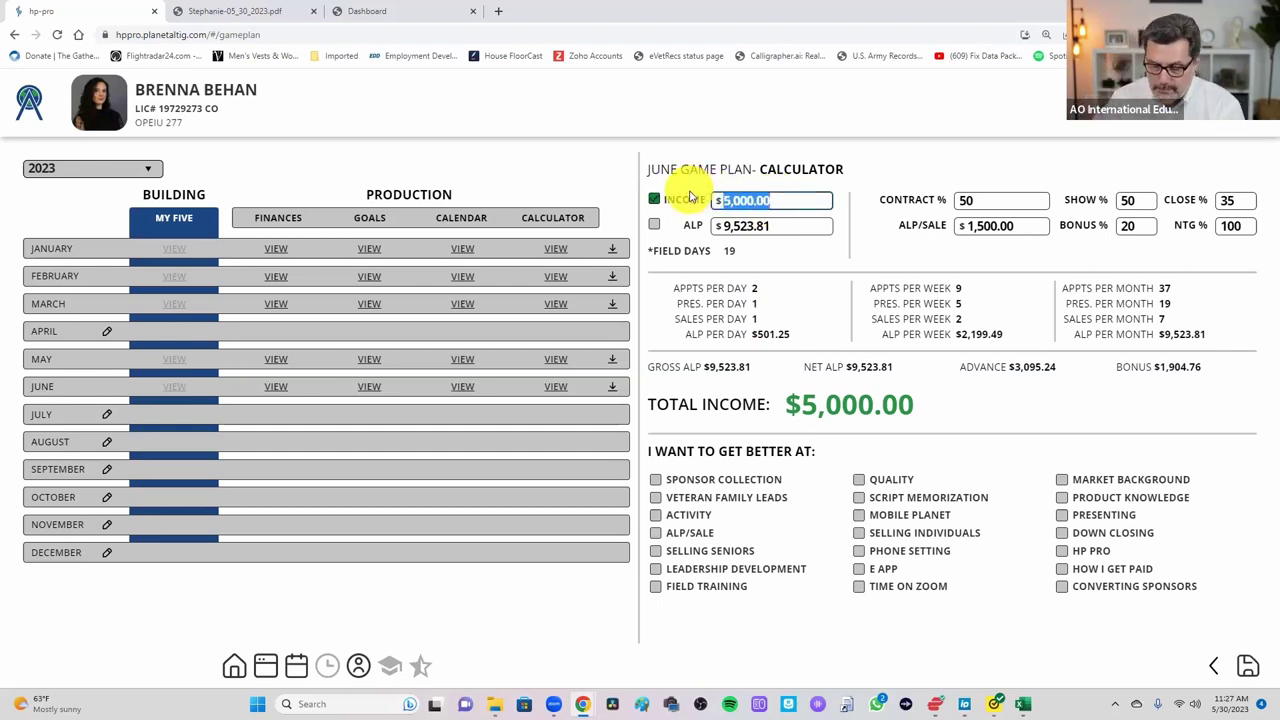
text(15000)
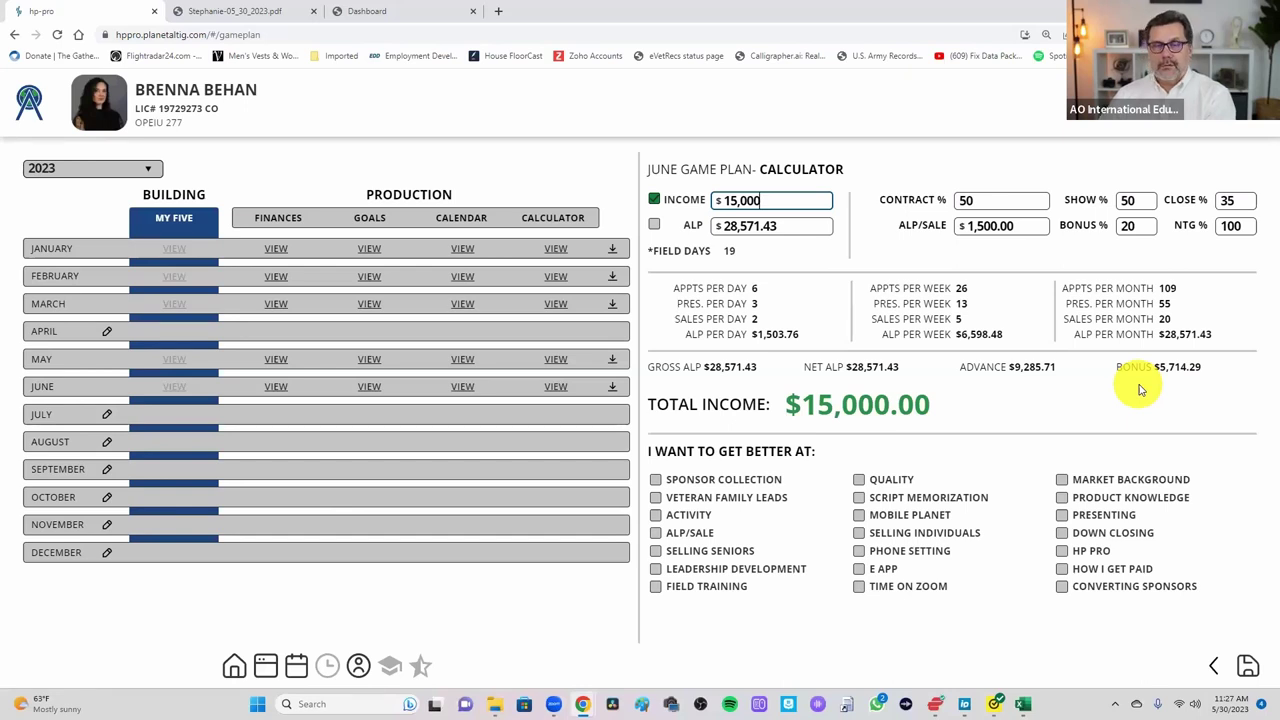
- Set June Close % to 68, after trying 60, 35 and 50
click(1236, 197)
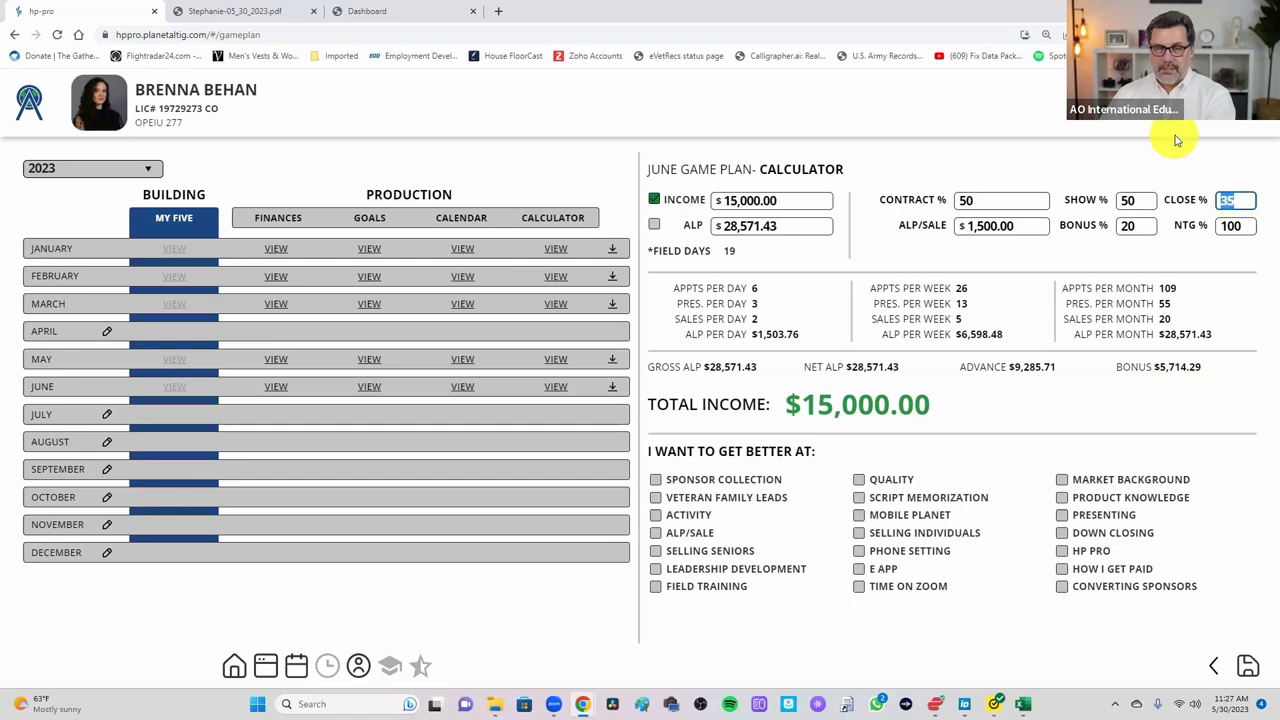
key(BackSpace)
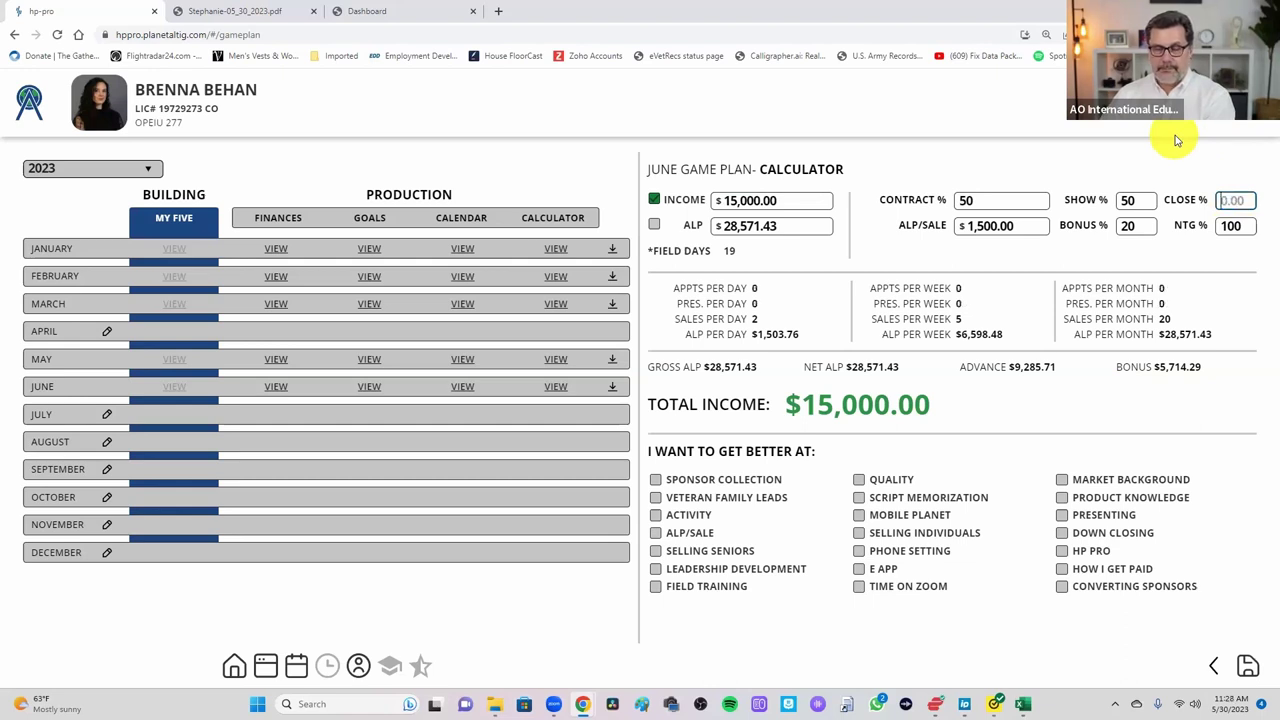
text(60)
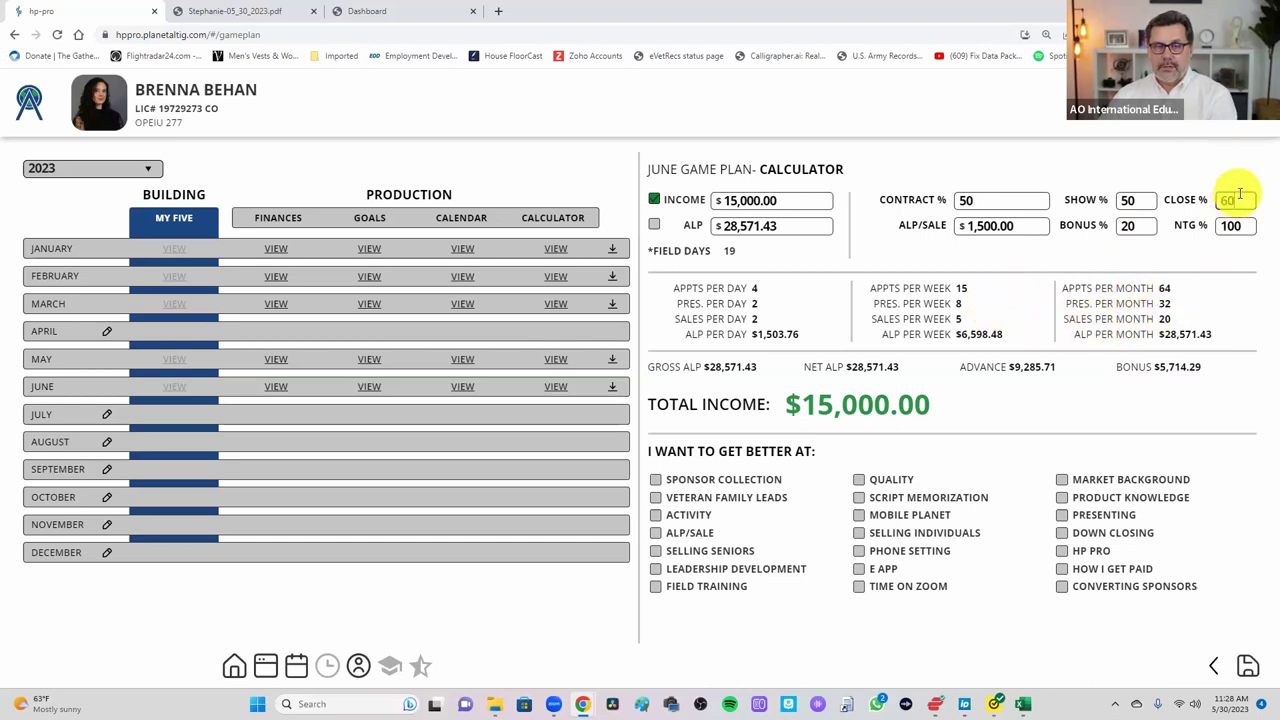
drag(1238, 200, 1200, 199)
key(BackSpace)
text(35)
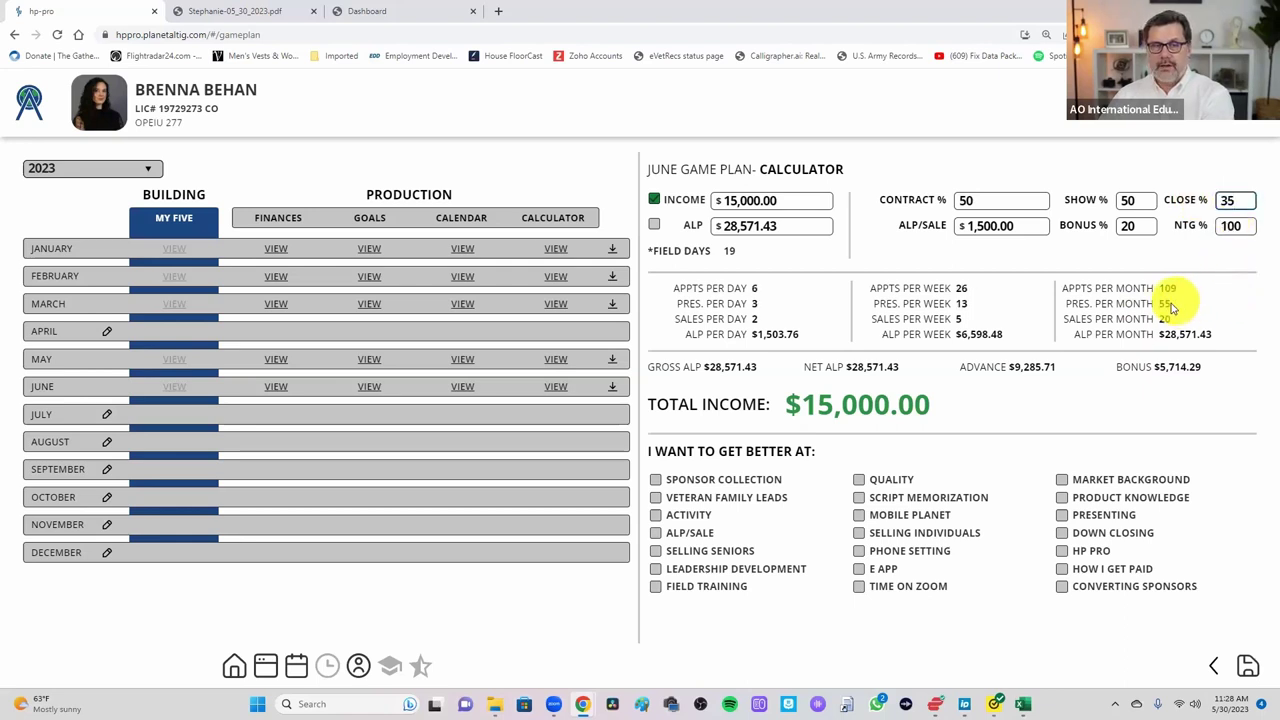
drag(1244, 205, 1197, 203)
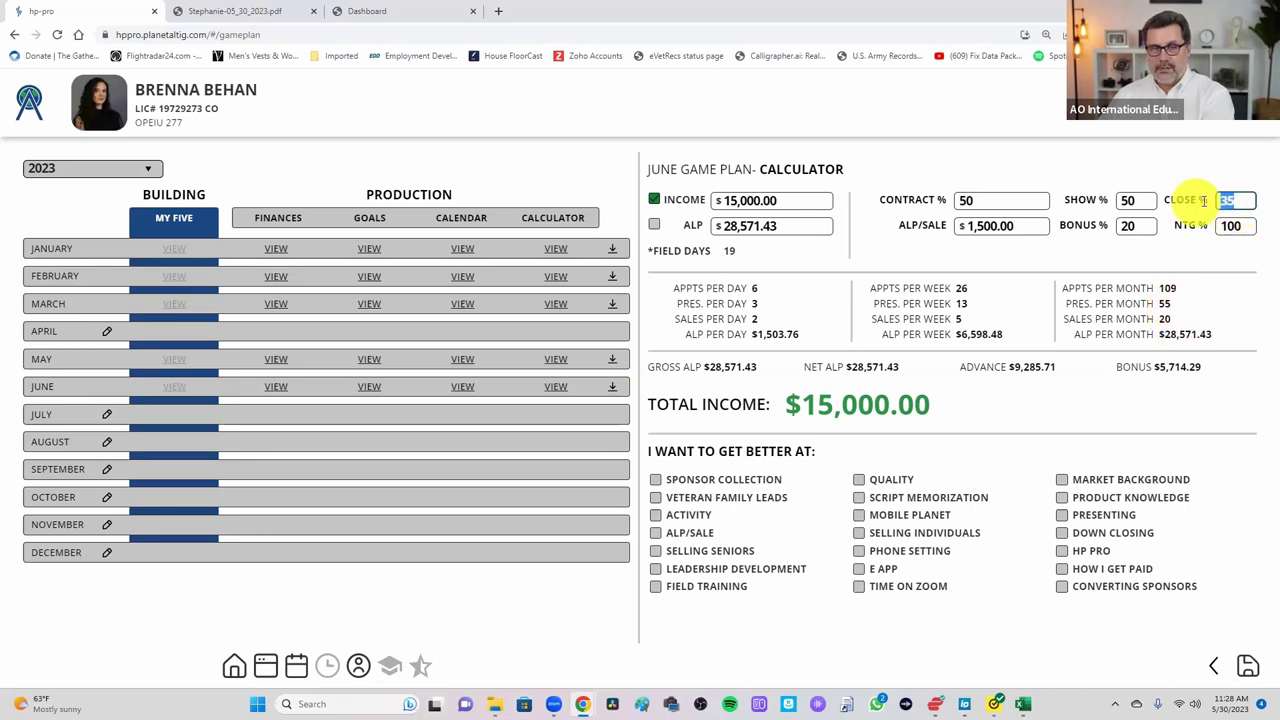
click(1231, 202)
text(50)
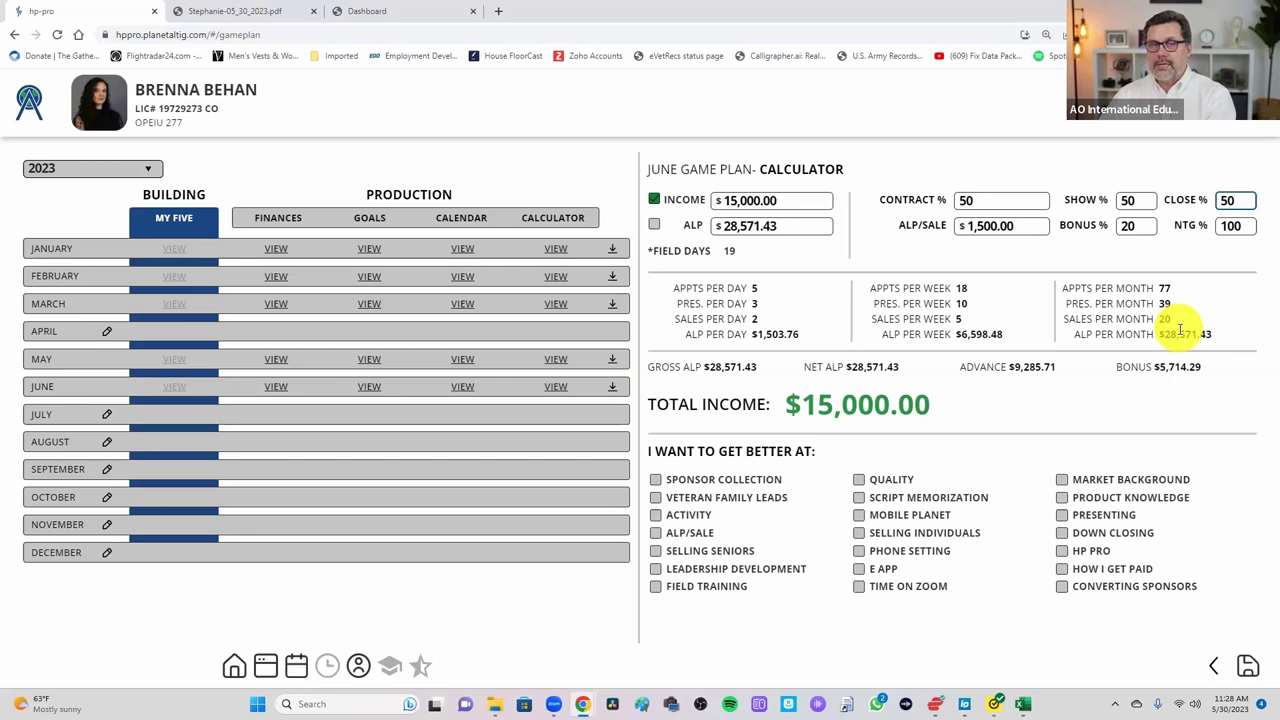
drag(1238, 198, 1203, 200)
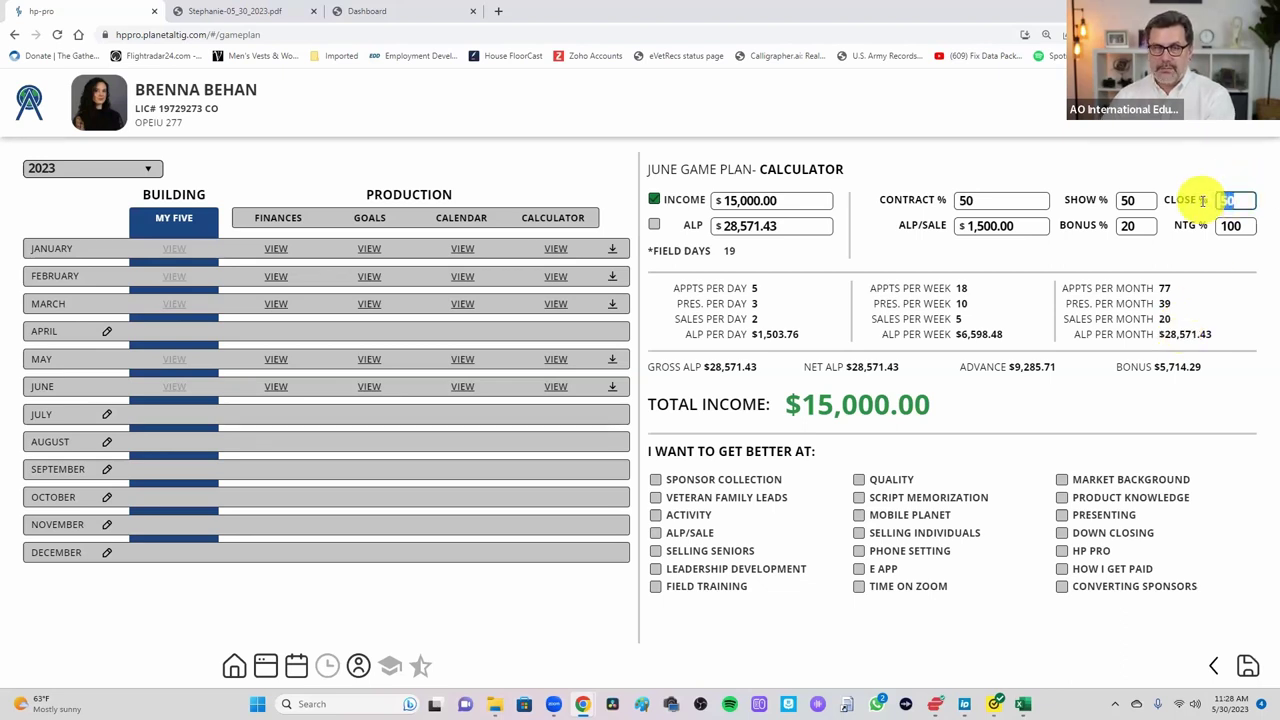
key(BackSpace)
text(6)
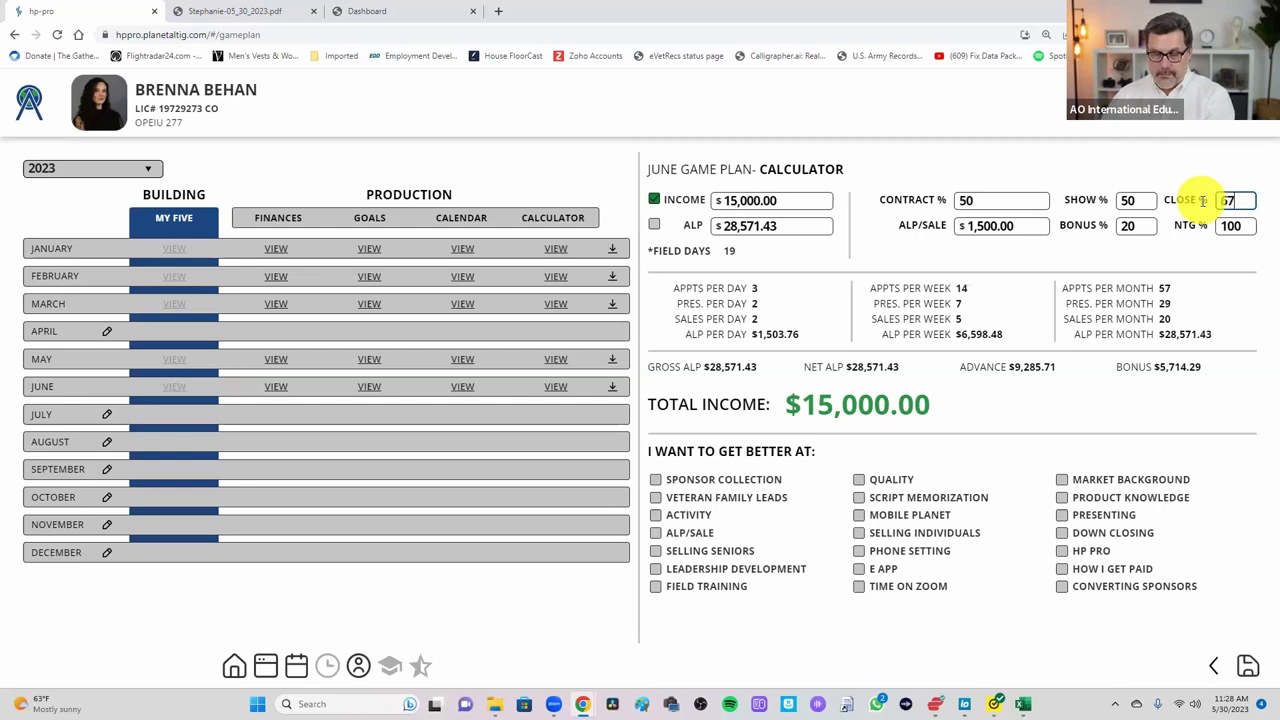
text(8)
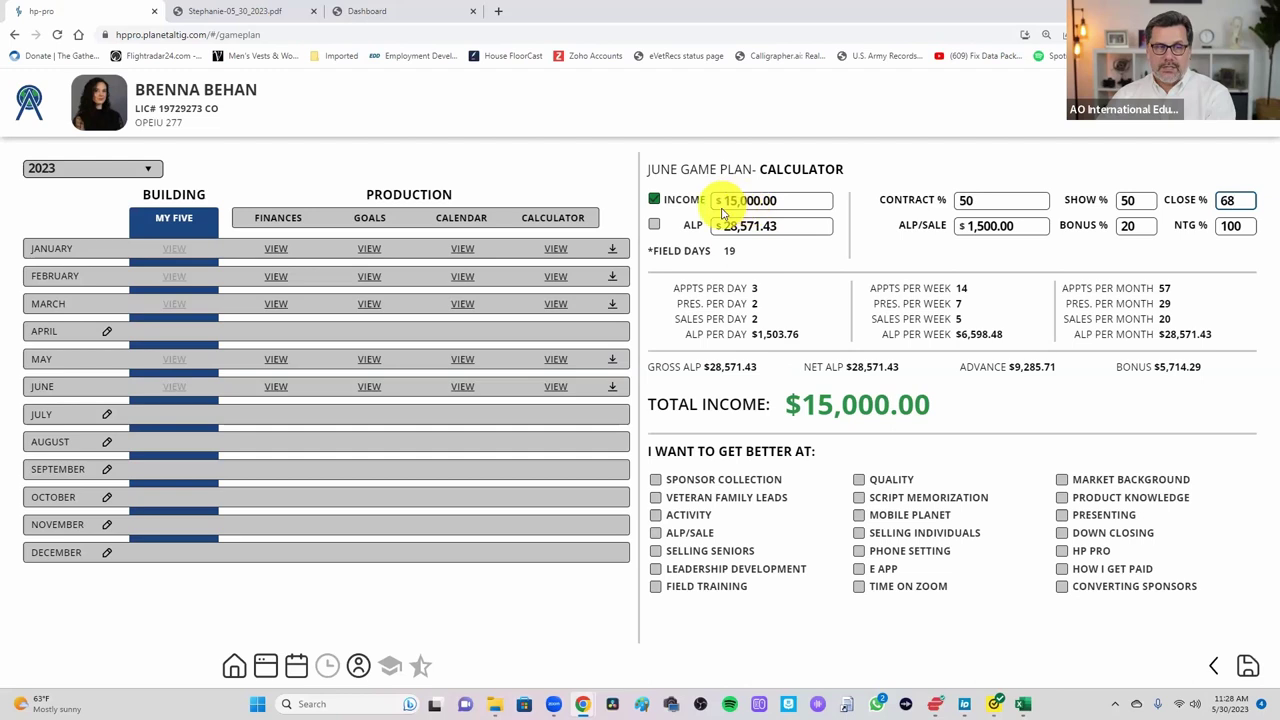
click(1212, 665)
click(1214, 666)
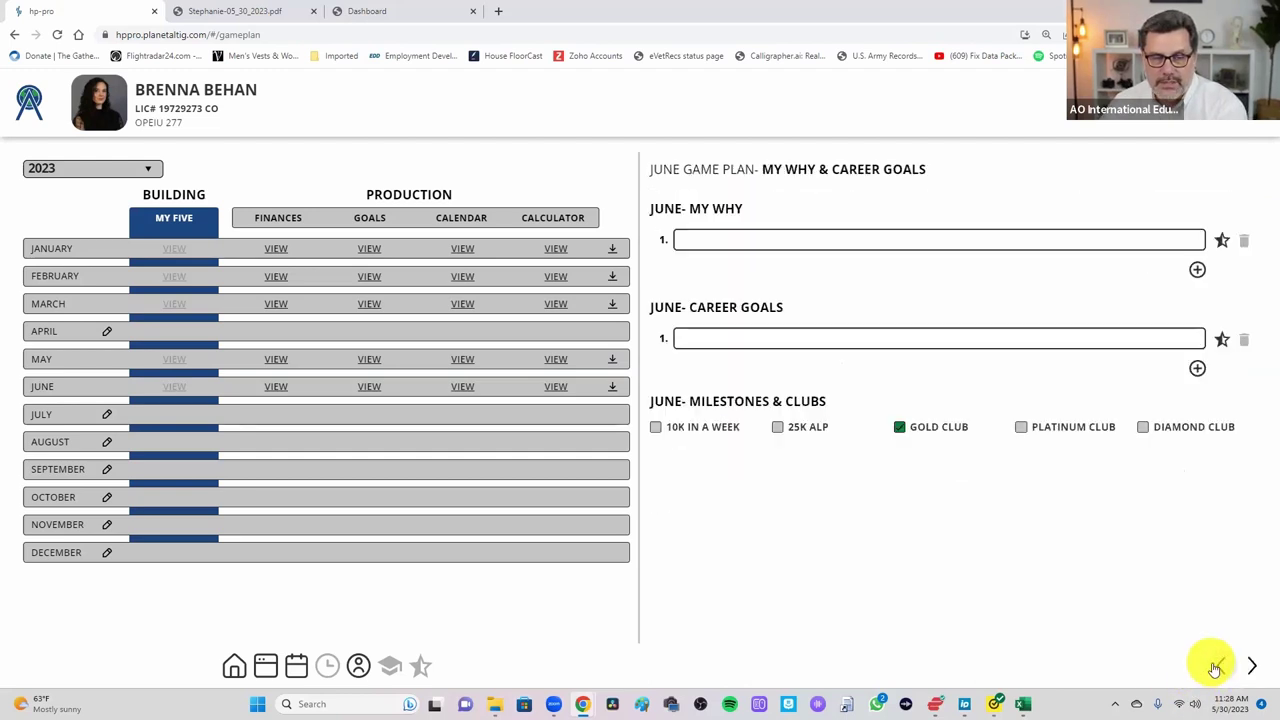
click(1214, 666)
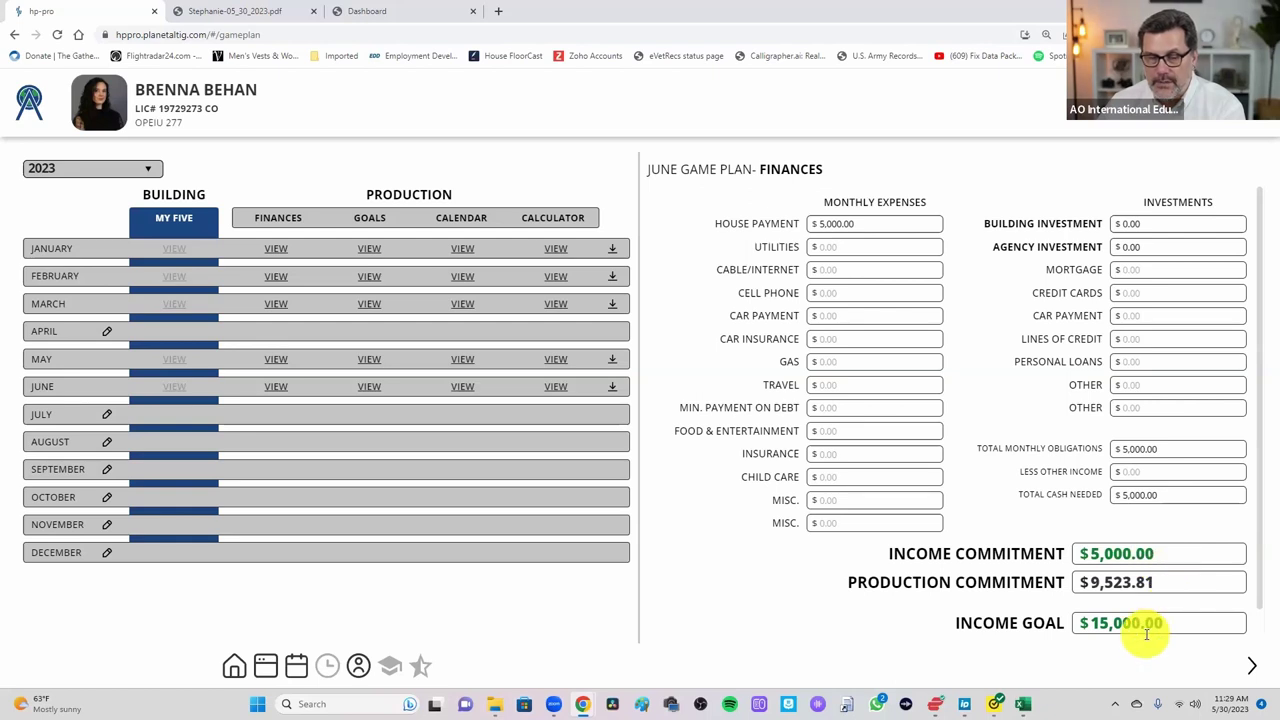
click(1251, 665)
click(1251, 665)
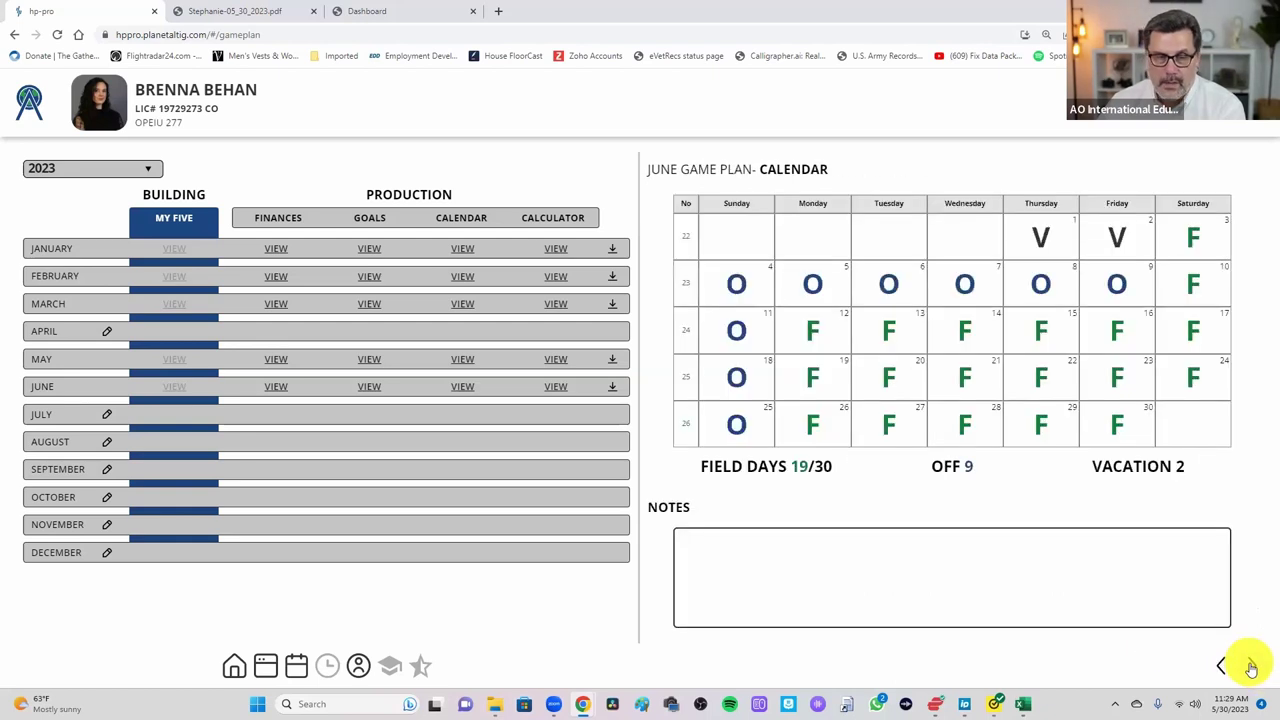
click(1251, 665)
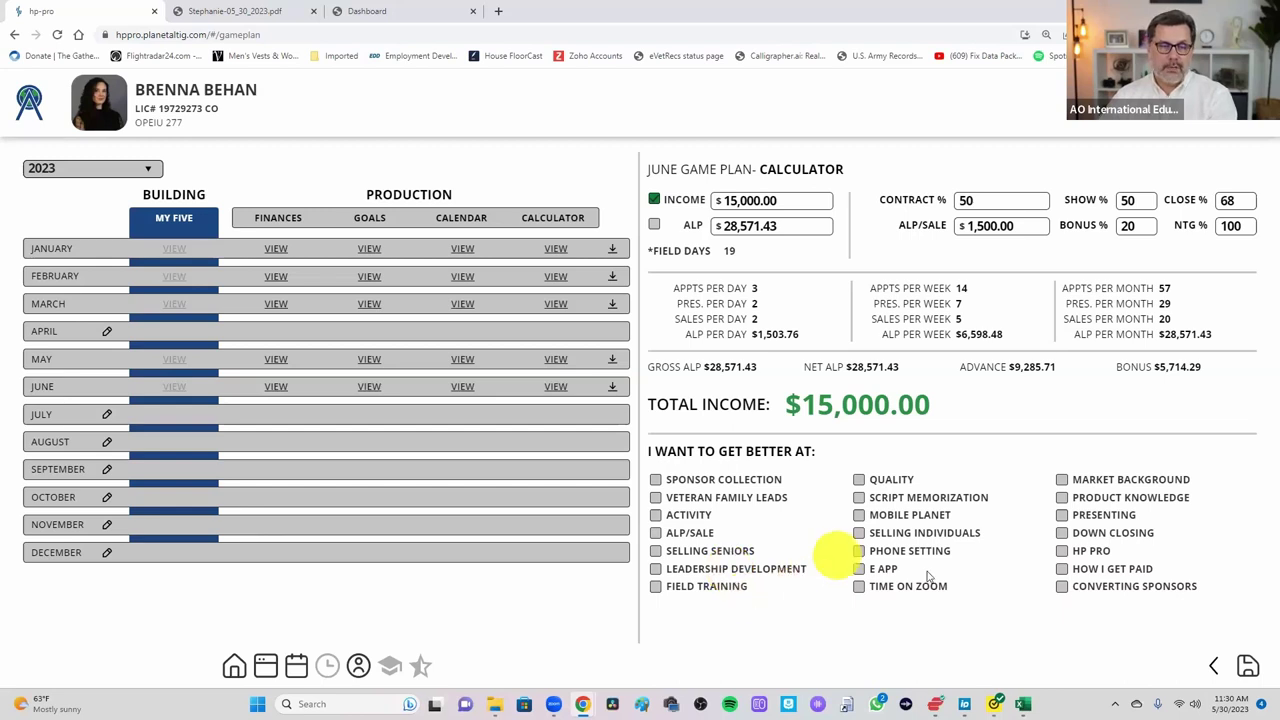
- Save the updated June game plan and download it from the June row
click(1247, 666)
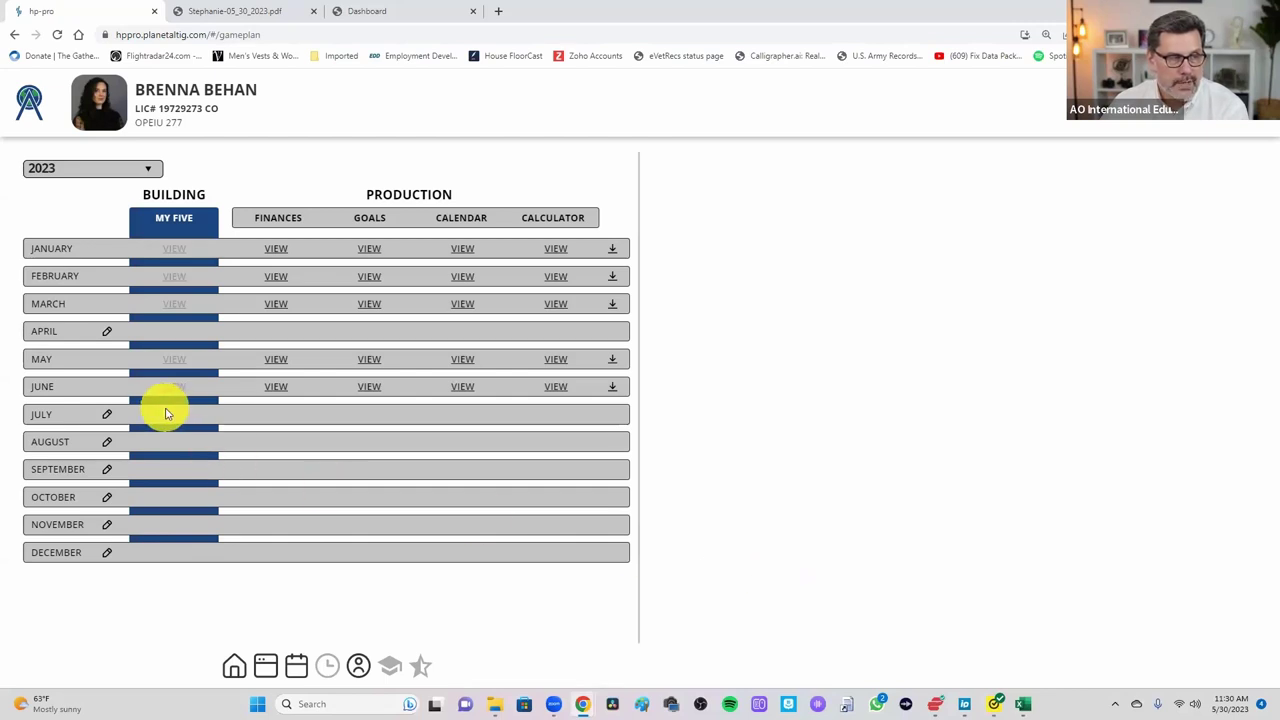
click(610, 388)
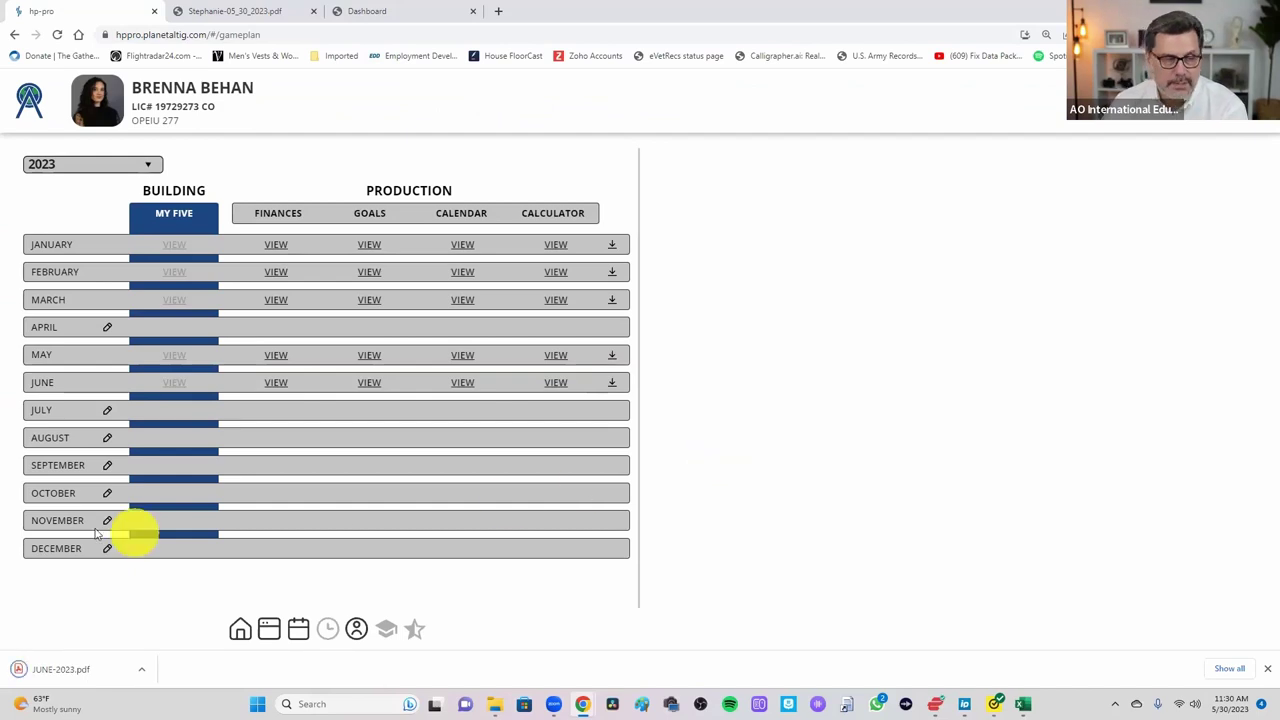
- Open the downloaded JUNE-2023.pdf and scroll through its pages to the calculator
click(140, 668)
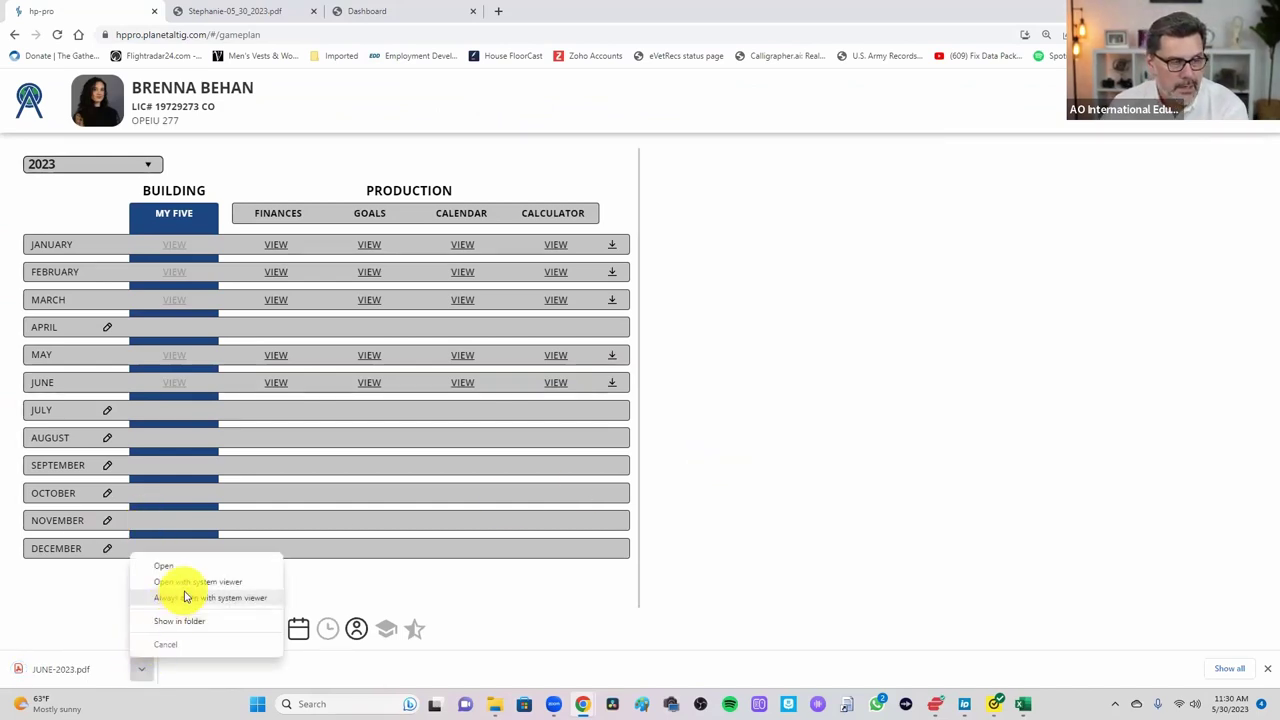
click(168, 565)
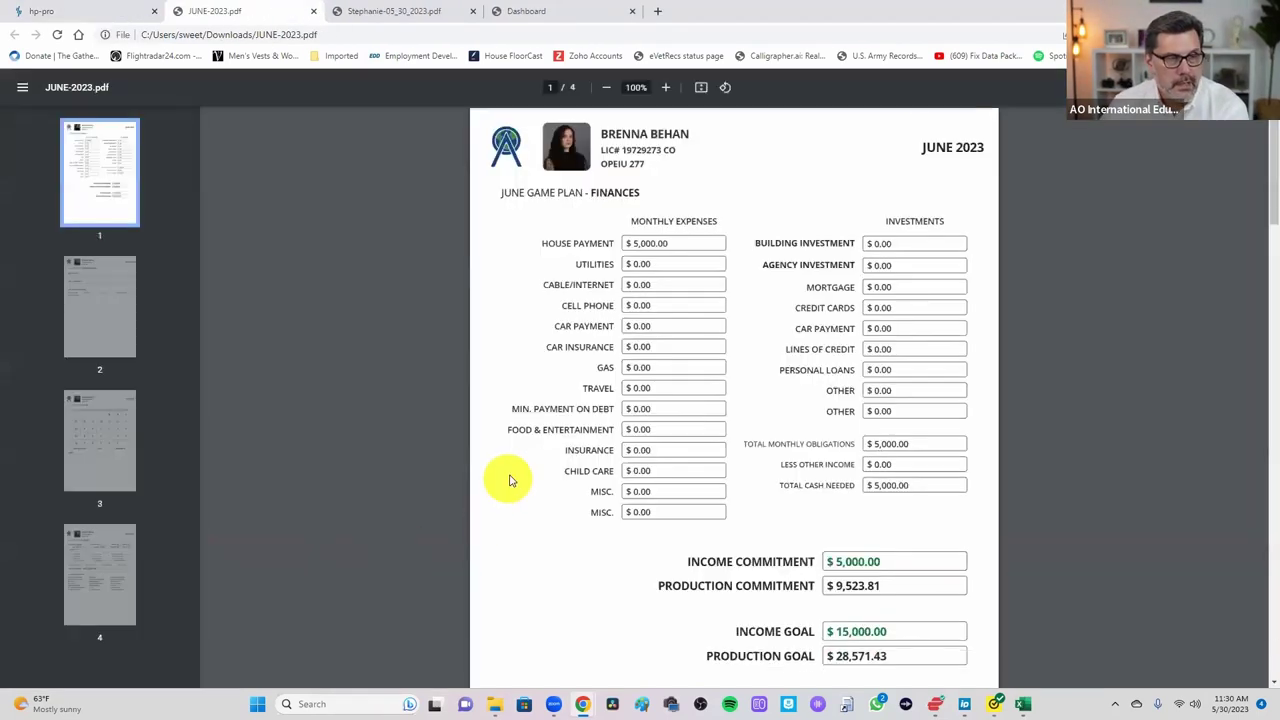
scroll(805, 430, down, 1)
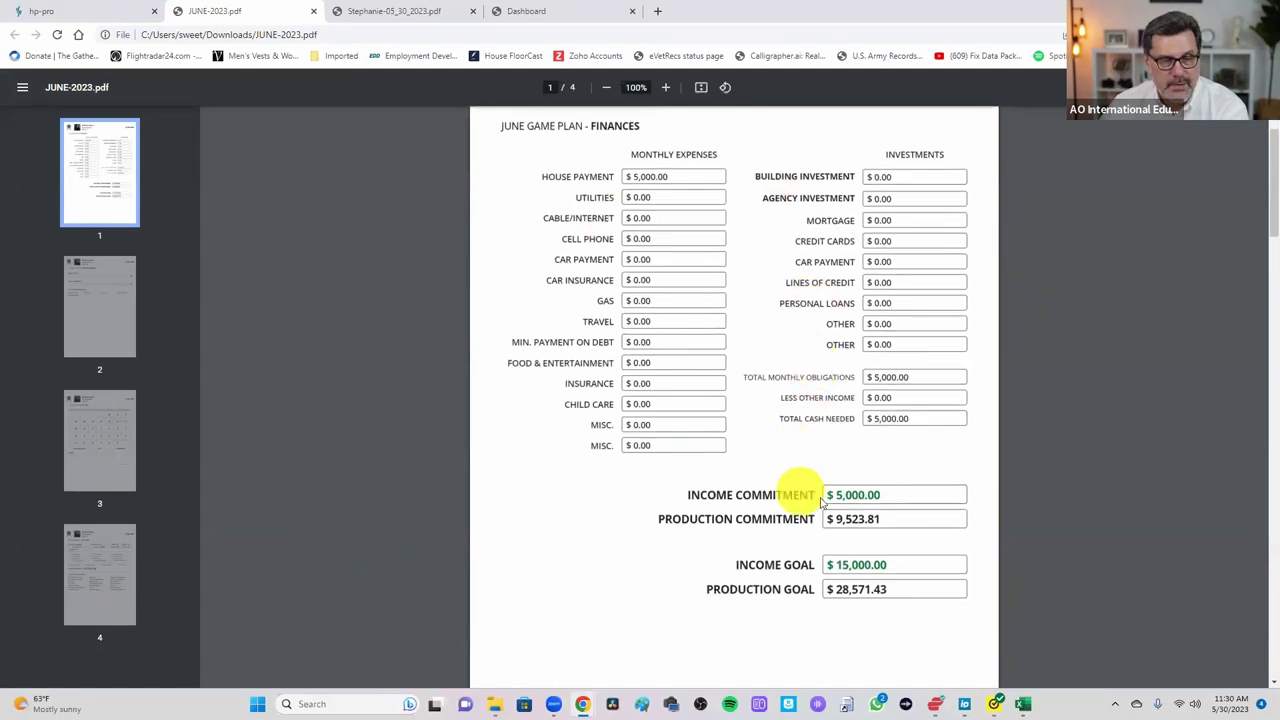
scroll(848, 564, down, 7)
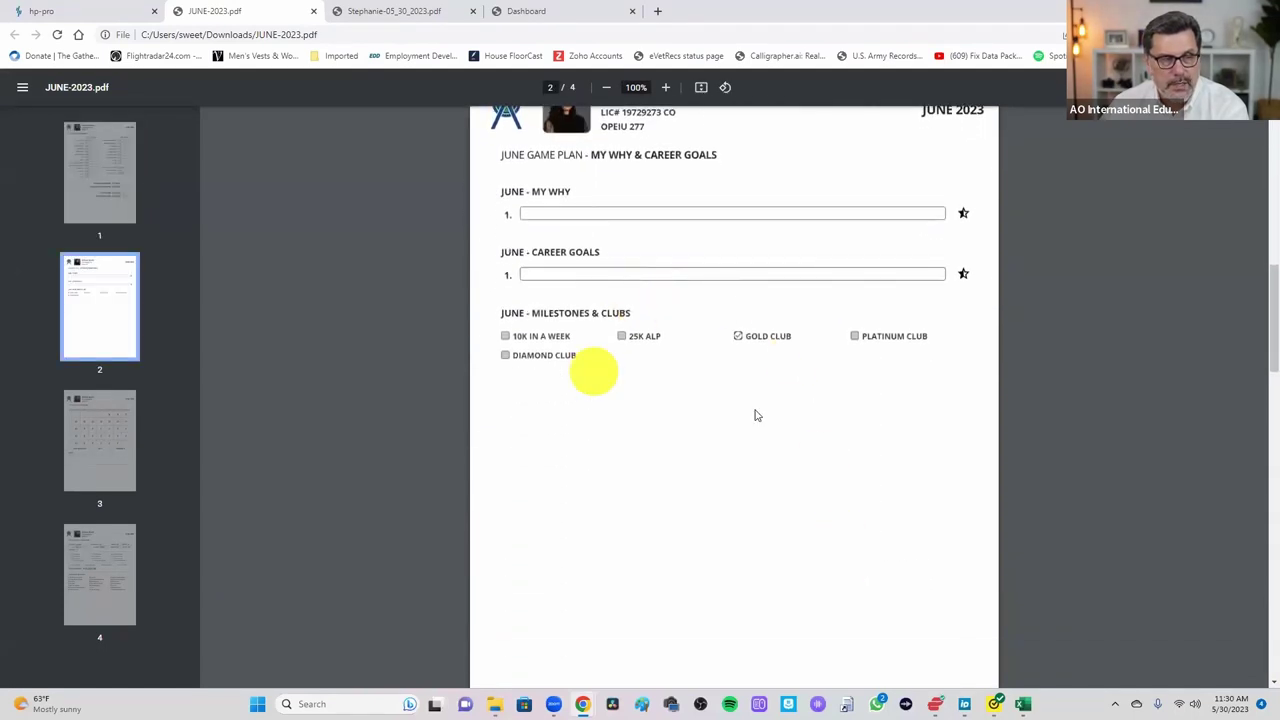
scroll(754, 338, down, 8)
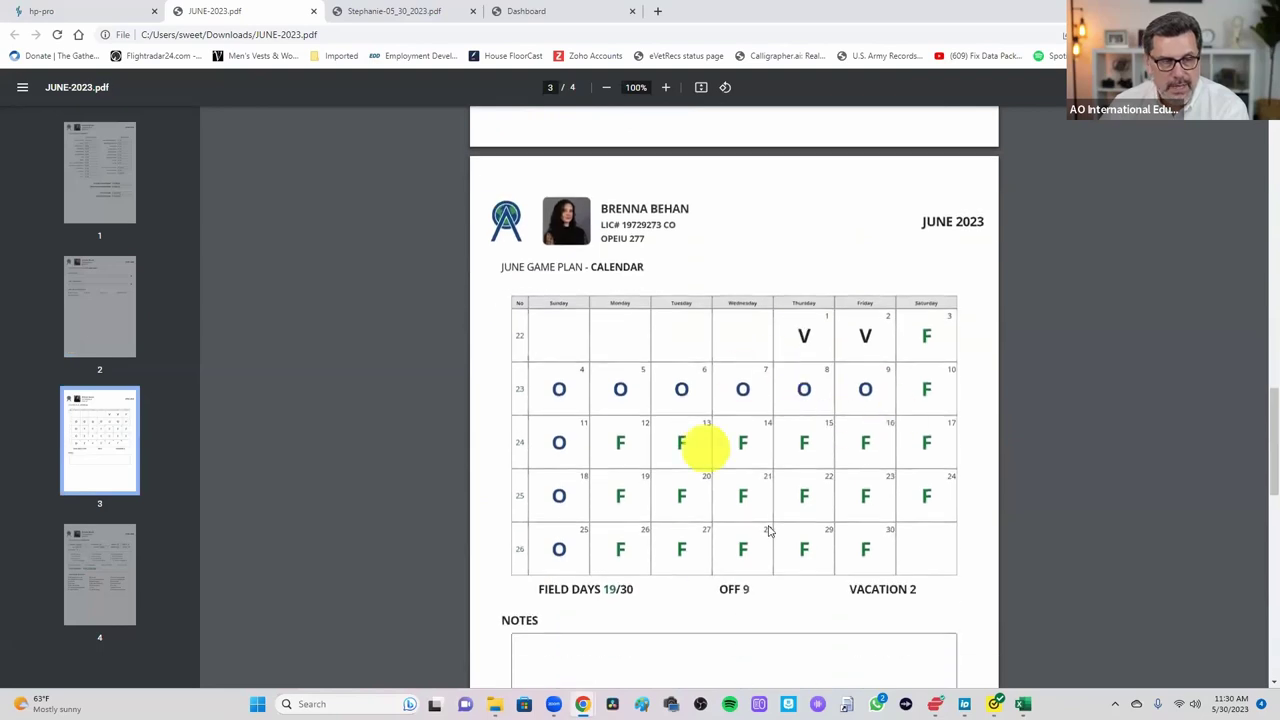
scroll(857, 513, down, 9)
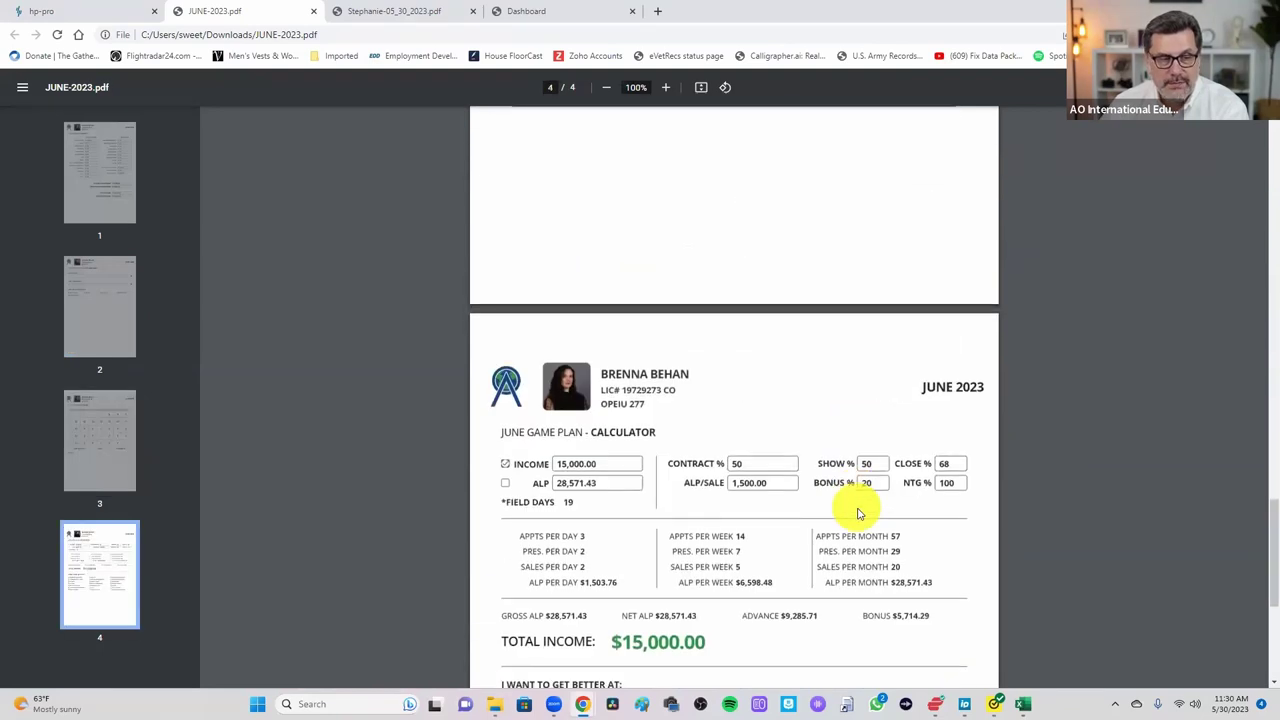
scroll(783, 500, up, 1)
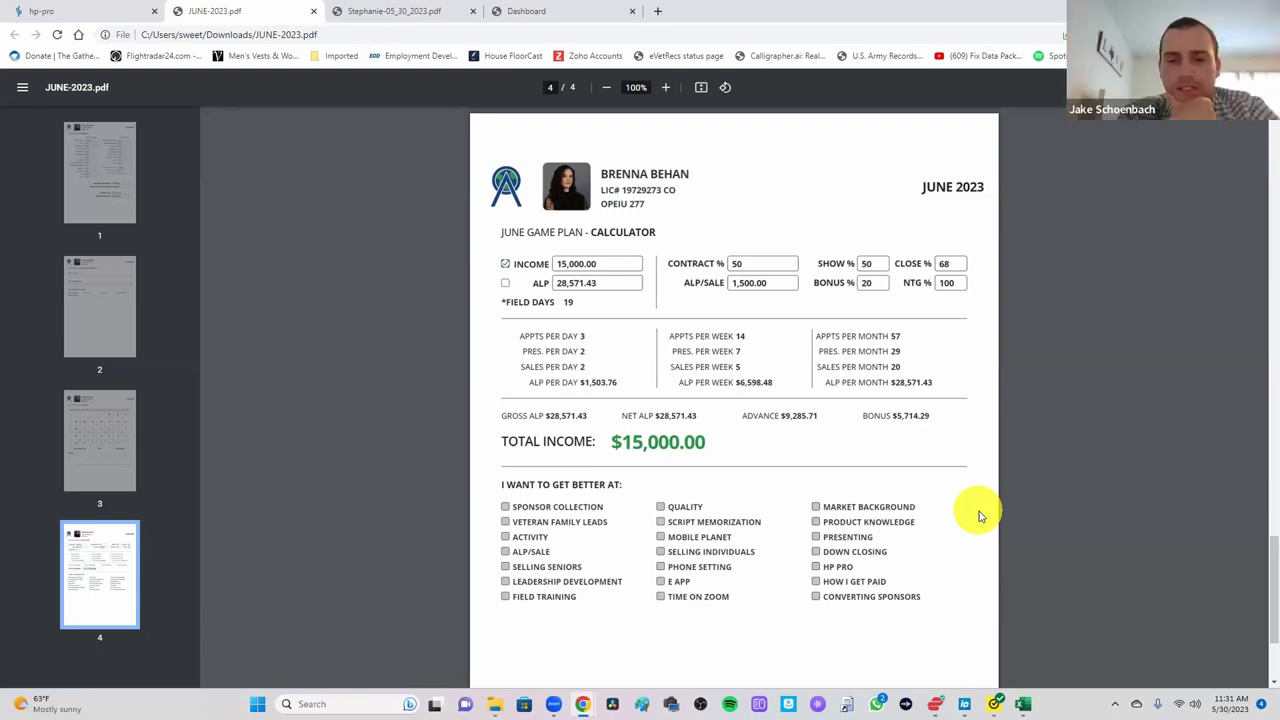
- Switch back to the hp-pro browser tab with the Game Plans page
click(80, 11)
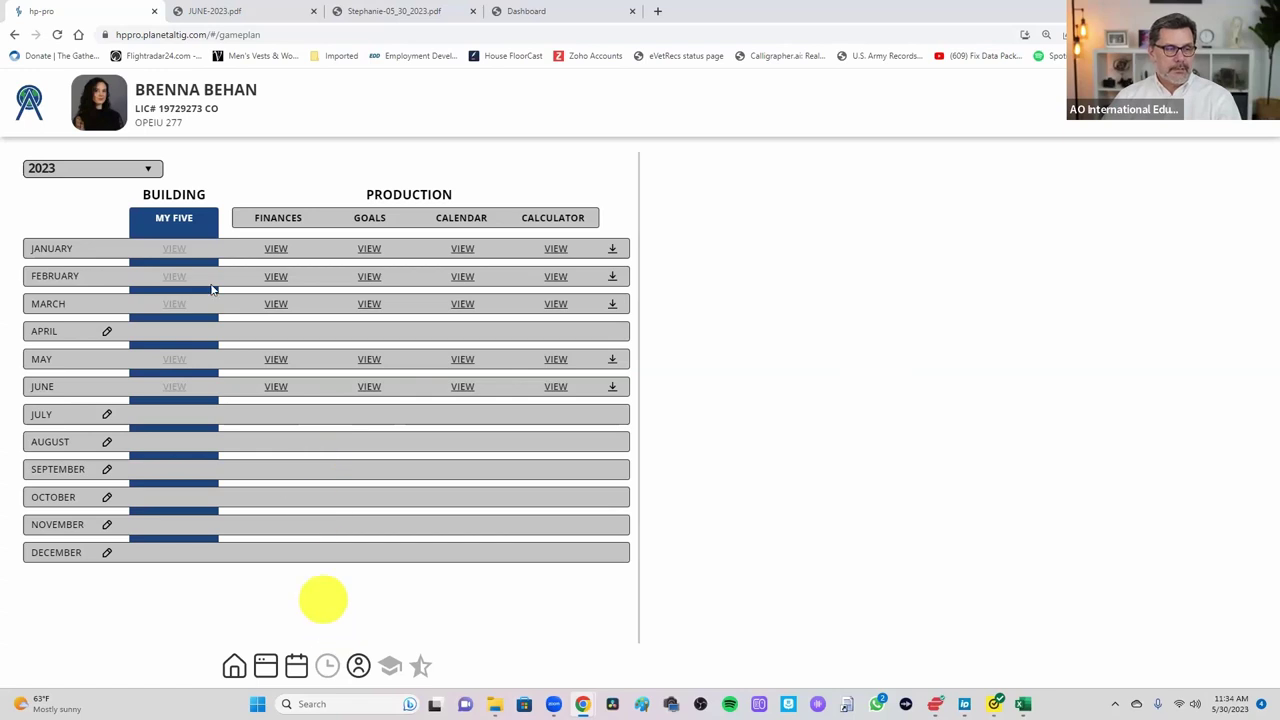
- Go back to the home menu, launch HP Pro and open the Rate Book
click(12, 34)
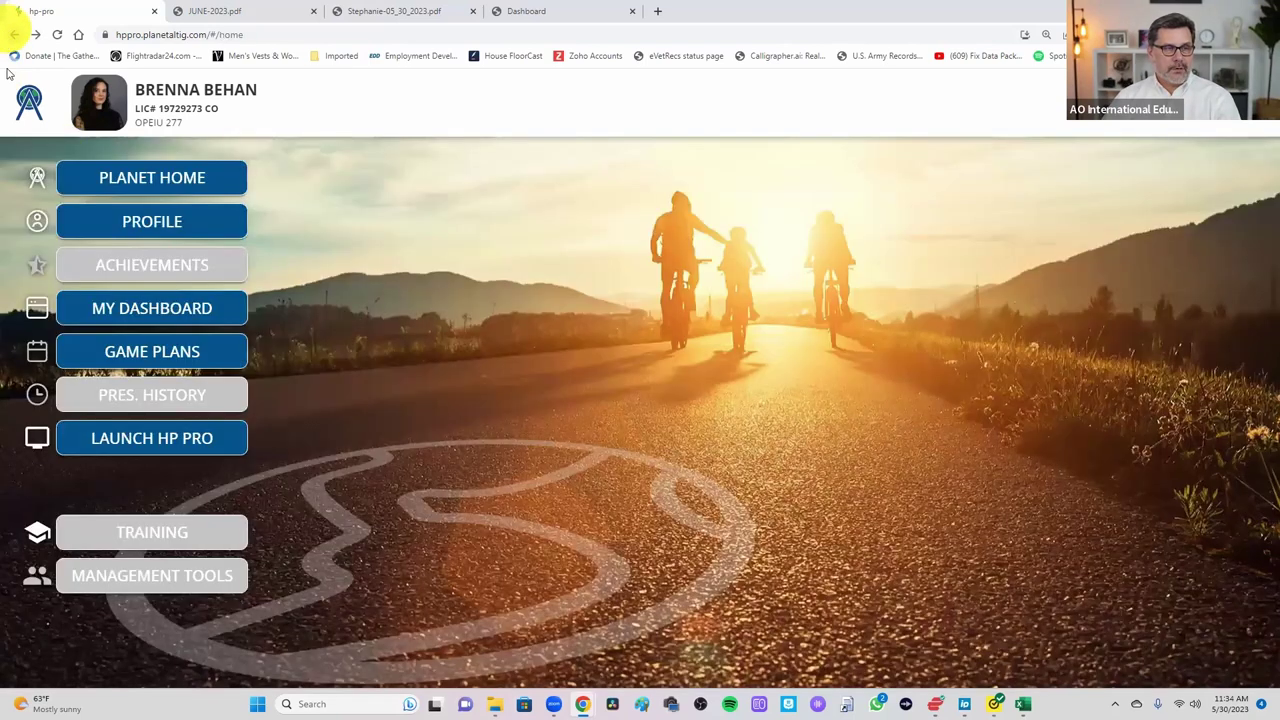
click(185, 447)
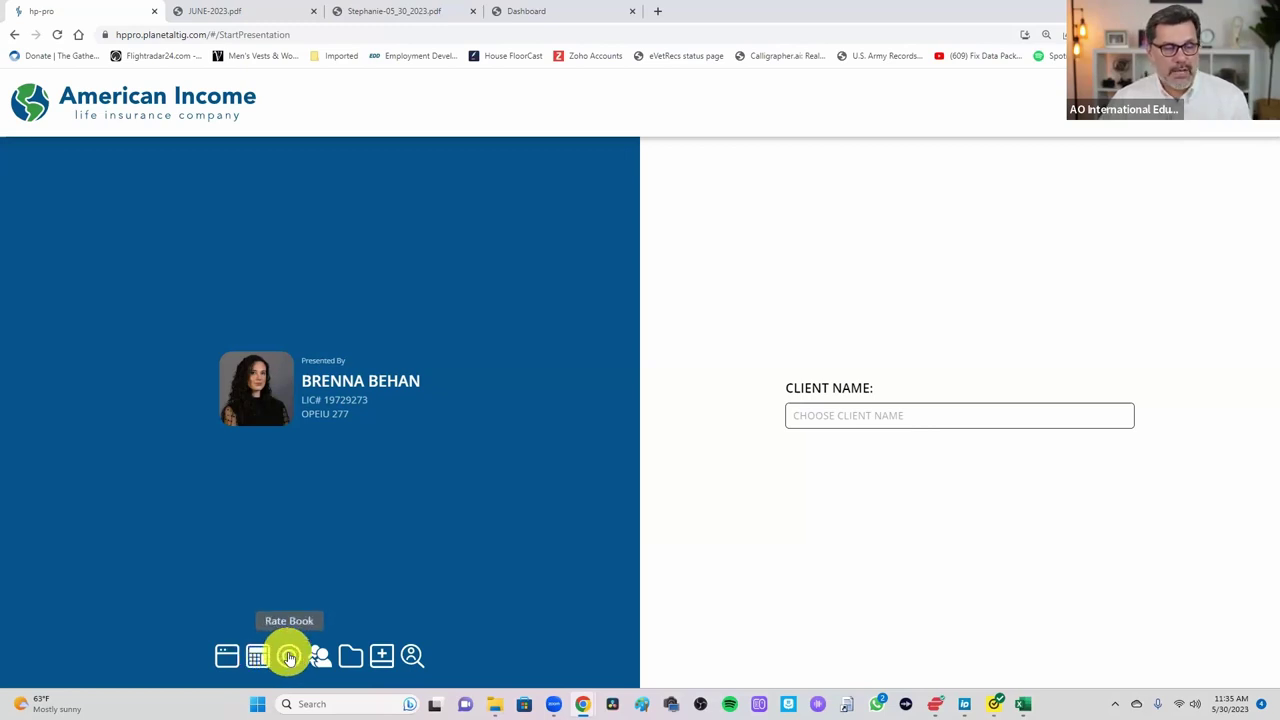
click(289, 657)
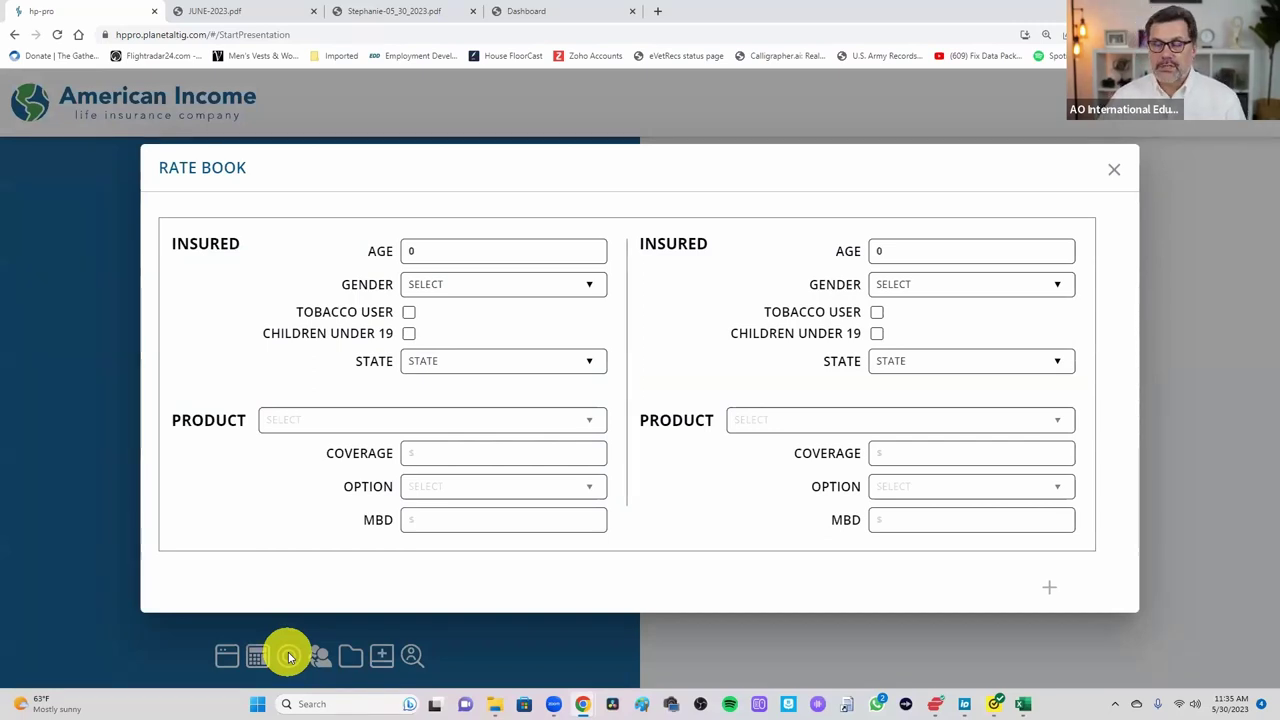
- Enter the first insured as age 28, Female, tobacco user, state CO
click(423, 251)
text(28)
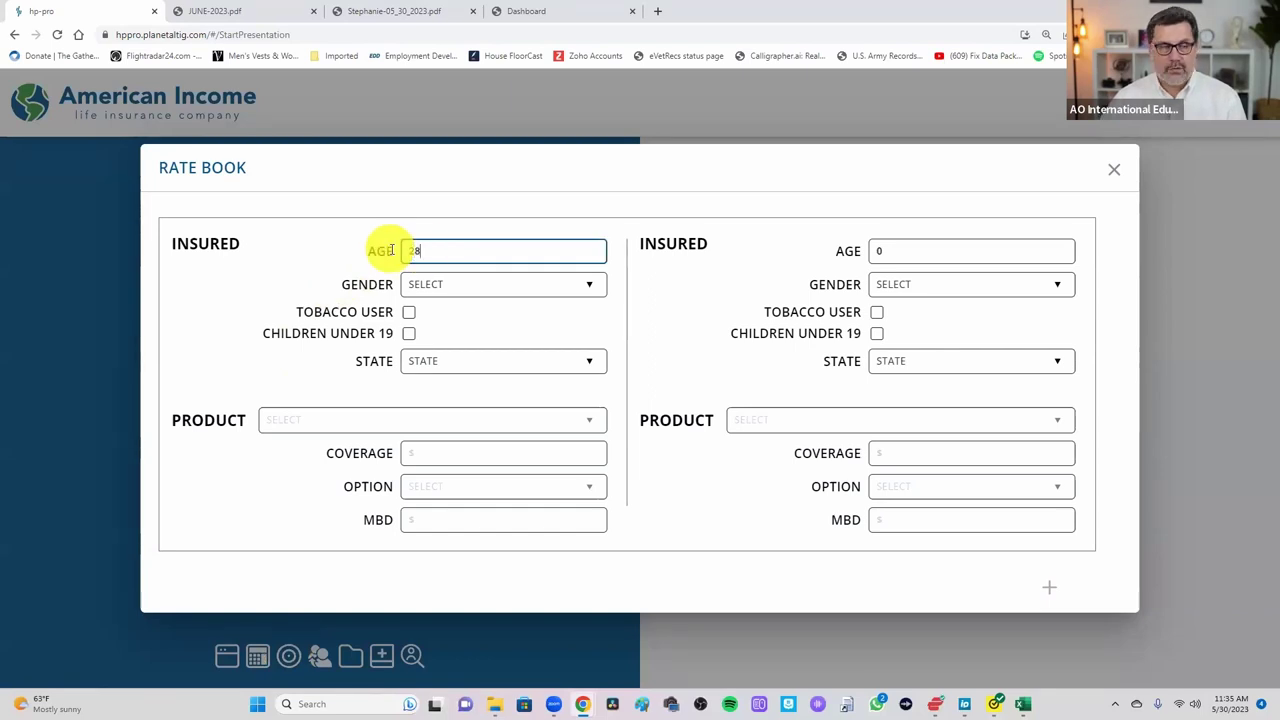
click(423, 288)
click(430, 318)
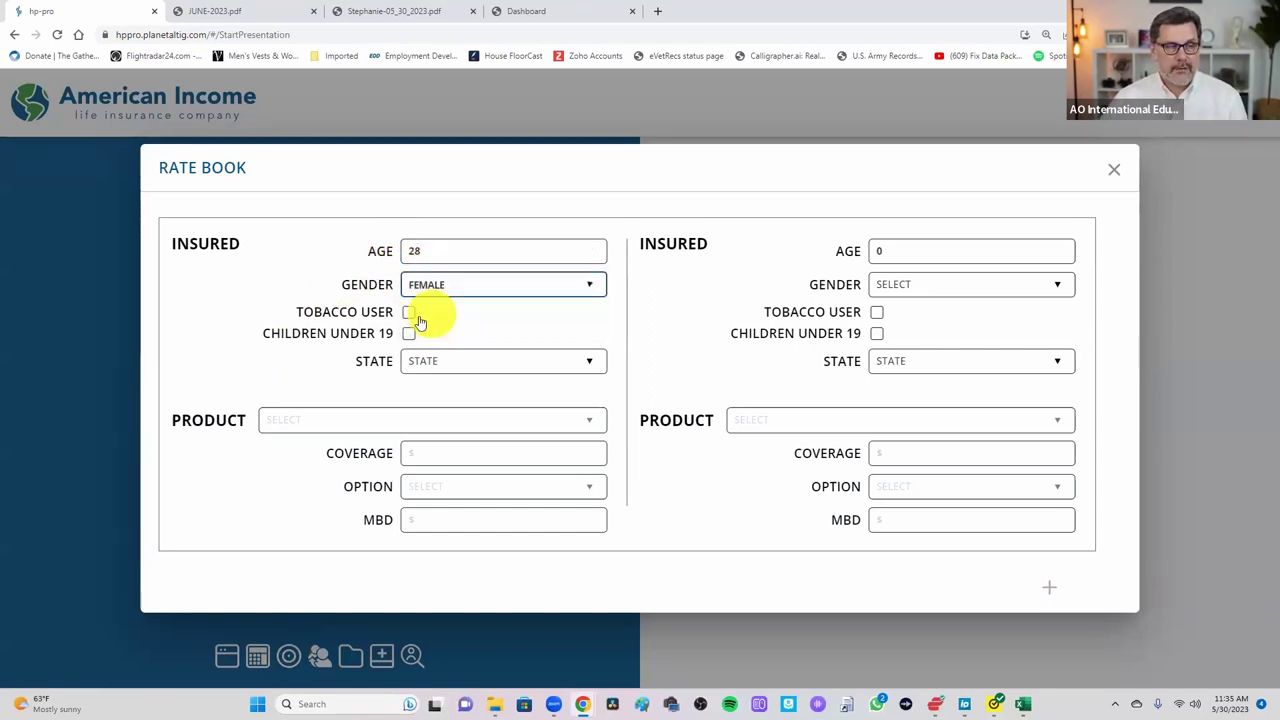
click(410, 314)
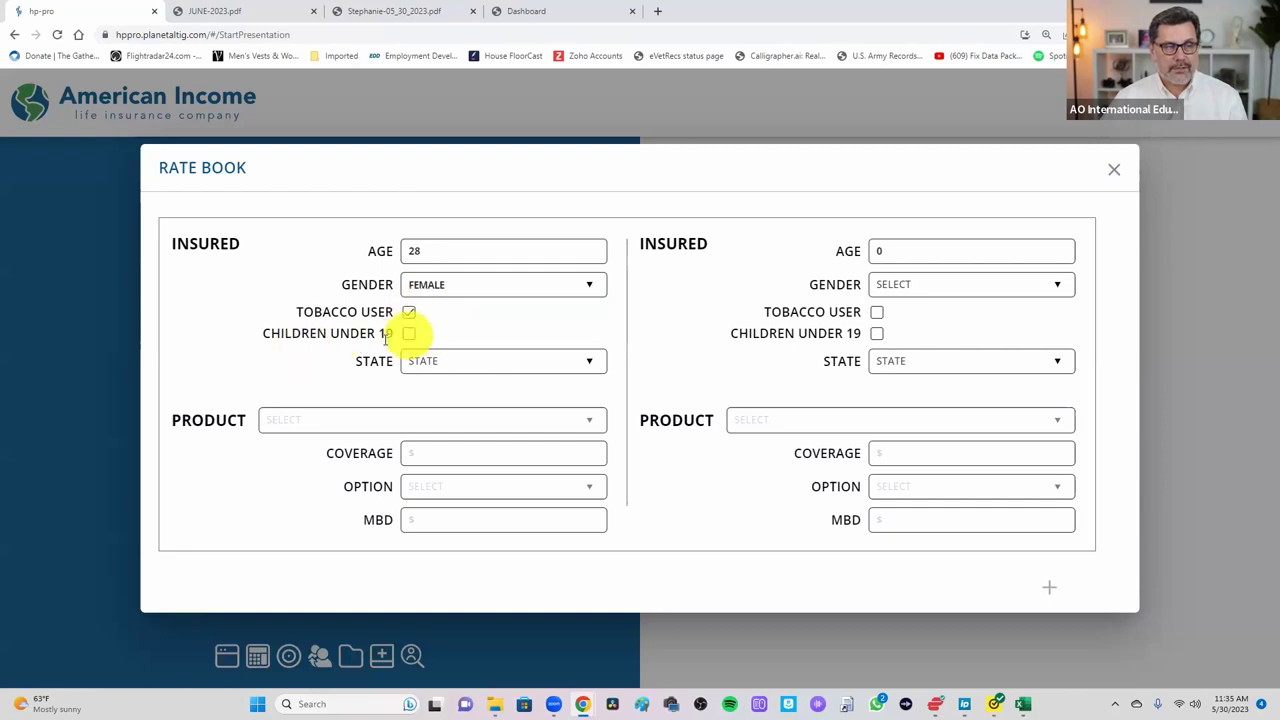
click(445, 360)
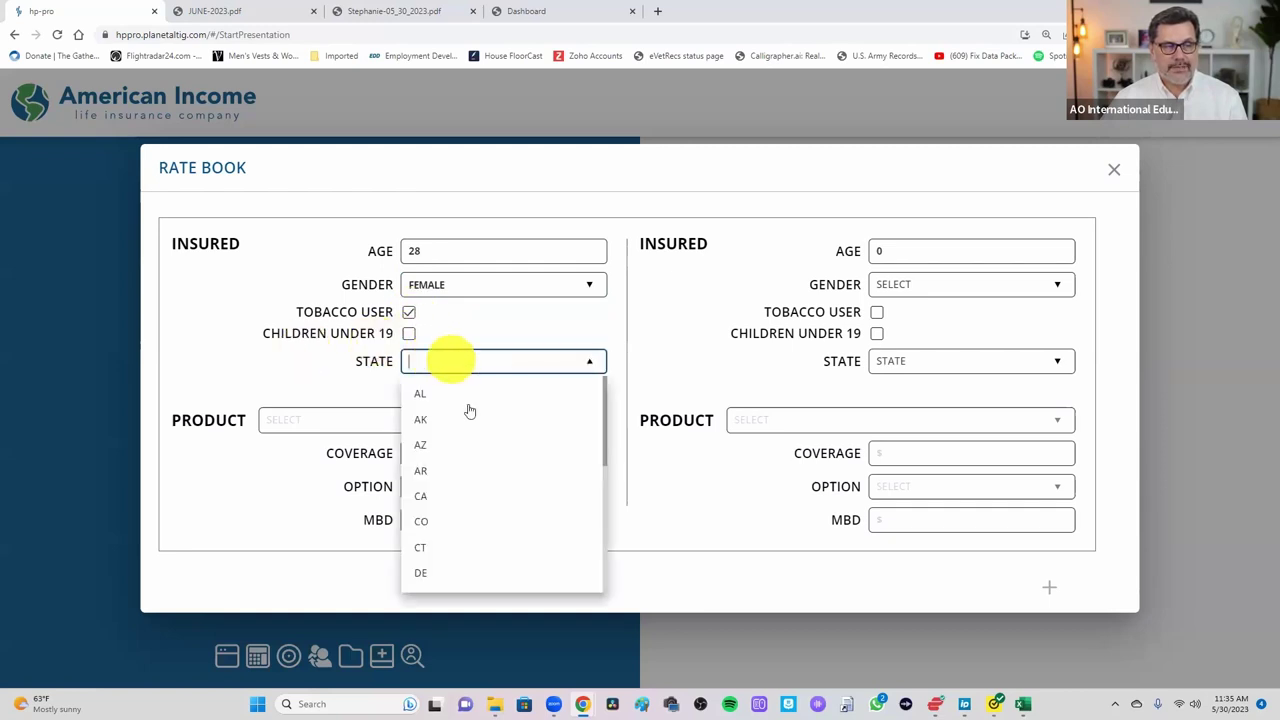
click(477, 524)
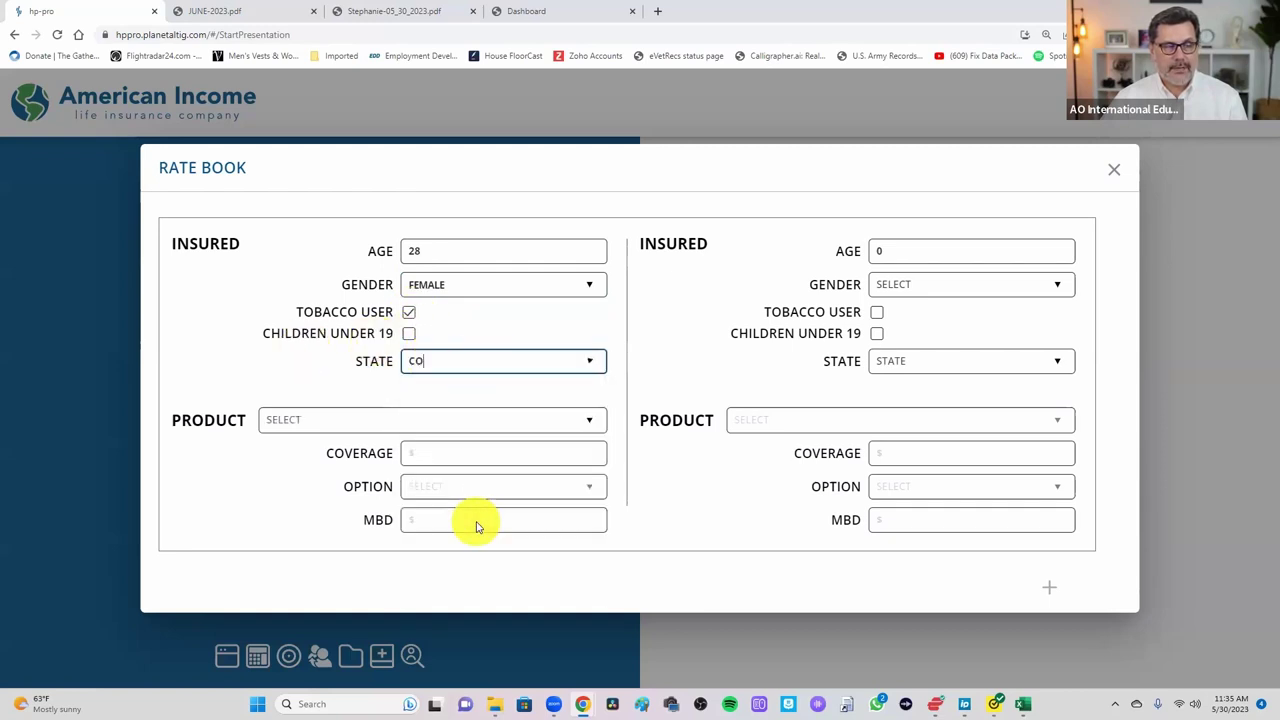
- Browse the list of insurance products in the Product dropdown
click(506, 416)
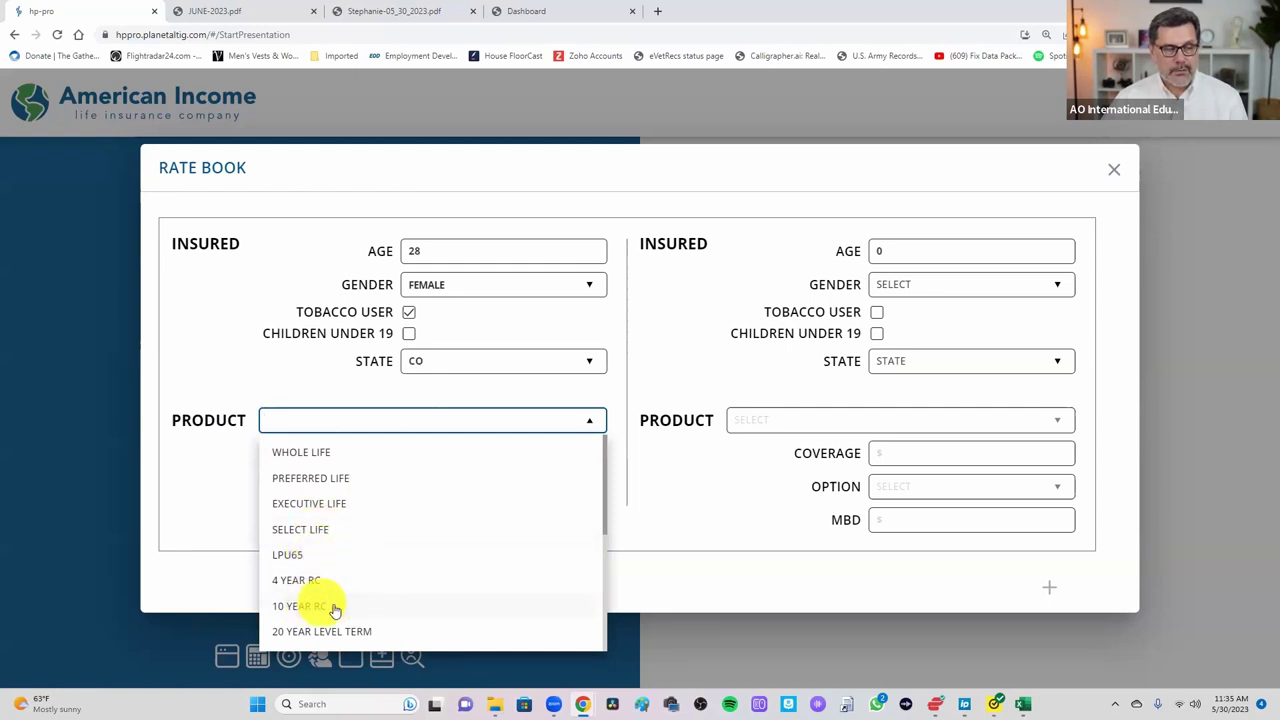
scroll(318, 628, down, 3)
scroll(360, 520, down, 1)
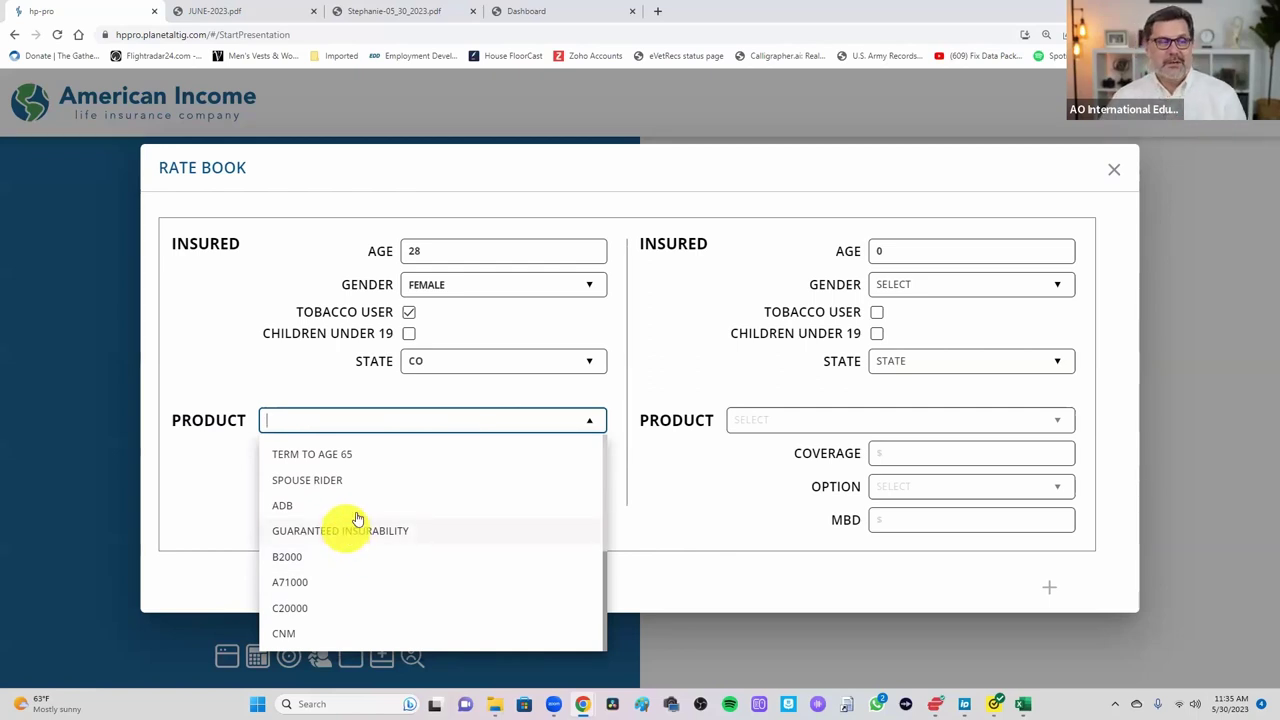
scroll(345, 500, up, 3)
- Keep WHOLE LIFE as the product quoted for the first insured
click(323, 452)
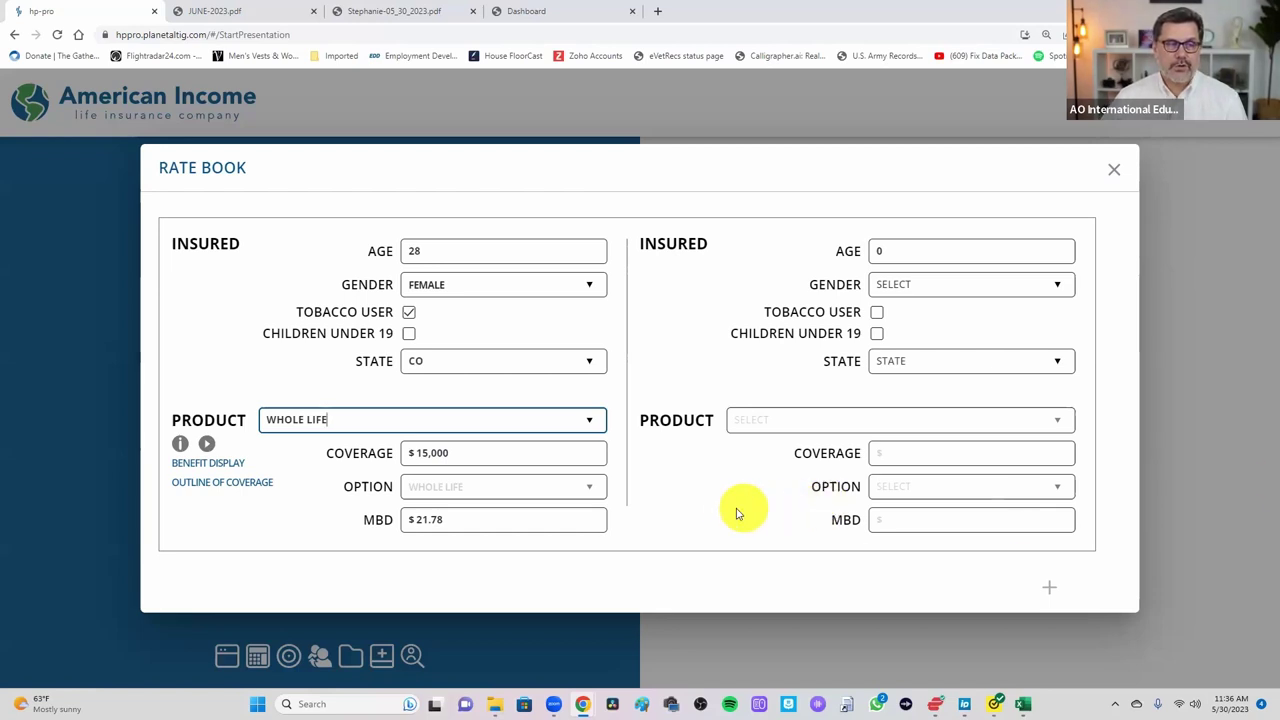
click(493, 416)
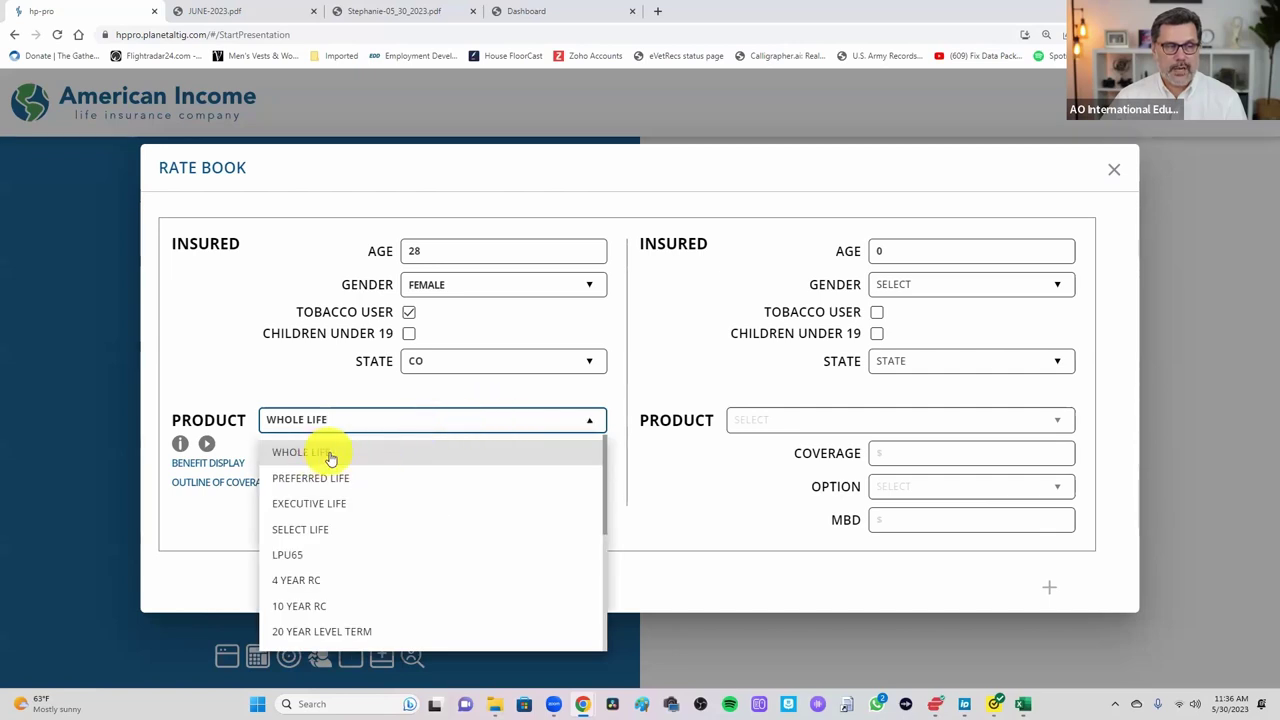
click(386, 419)
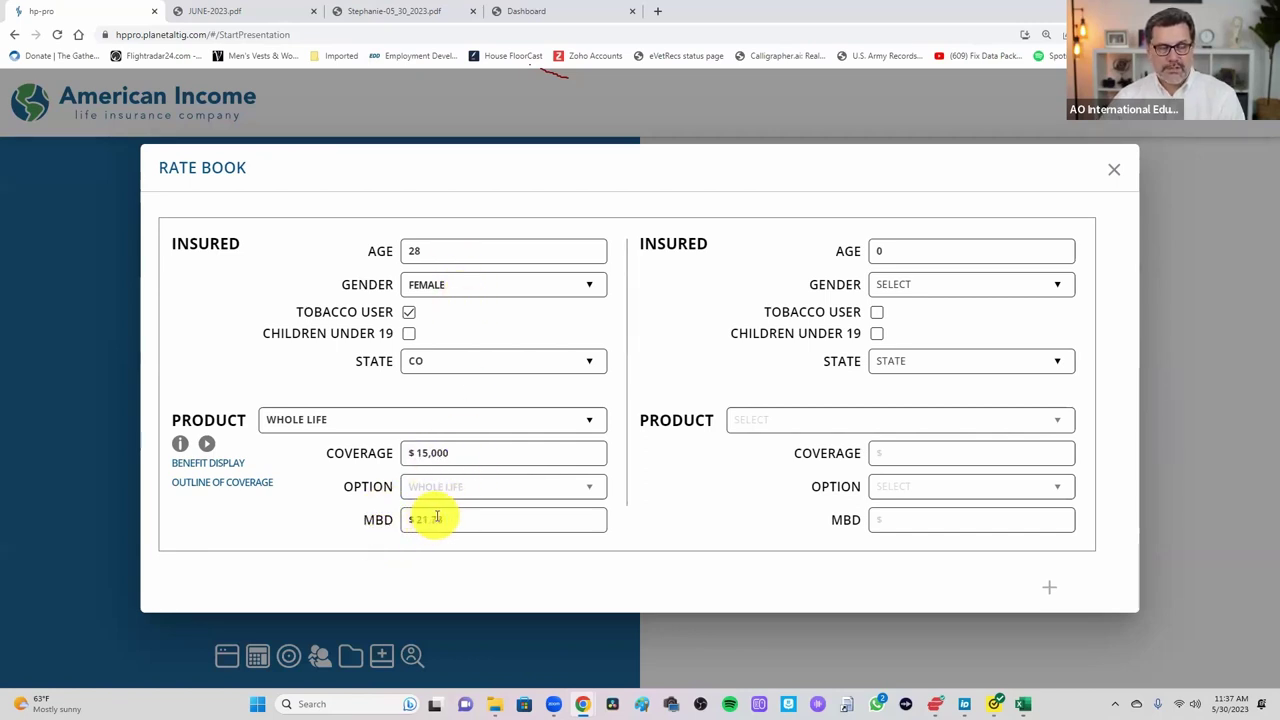
- Leave the first insured's Tobacco User box unchecked so the $15,000 quote shows $17.44 MBD
click(409, 313)
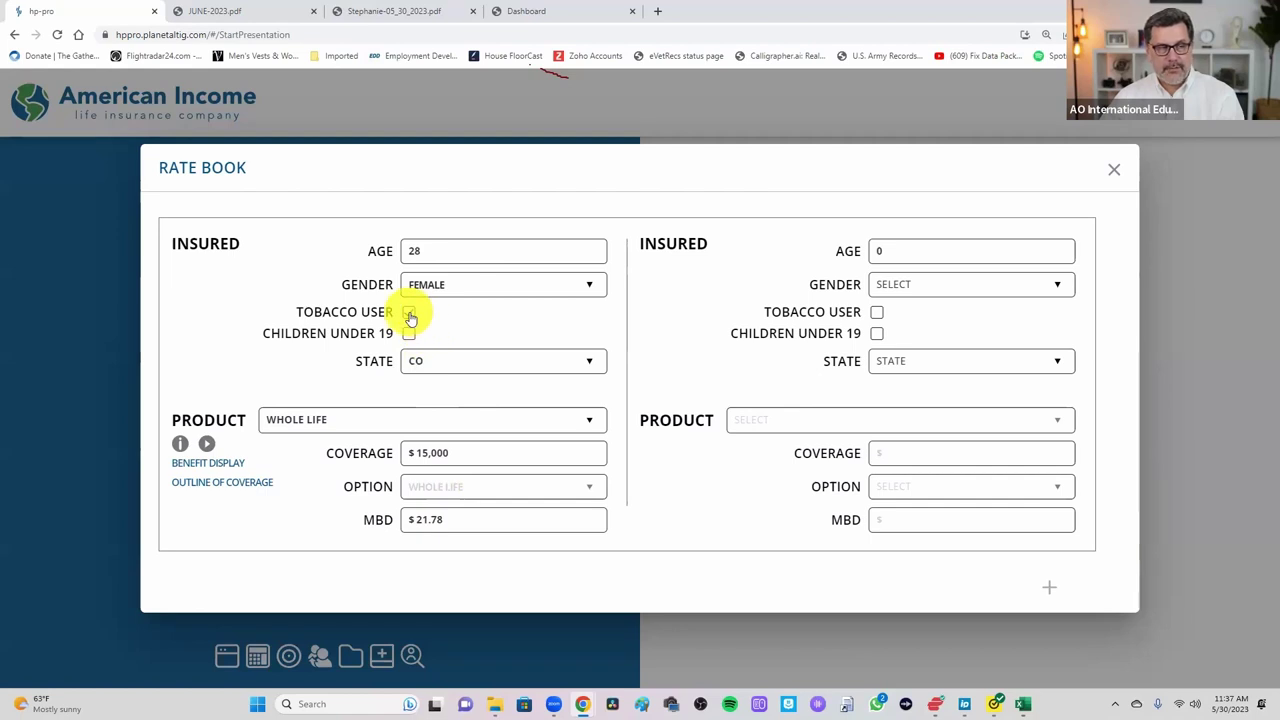
click(409, 314)
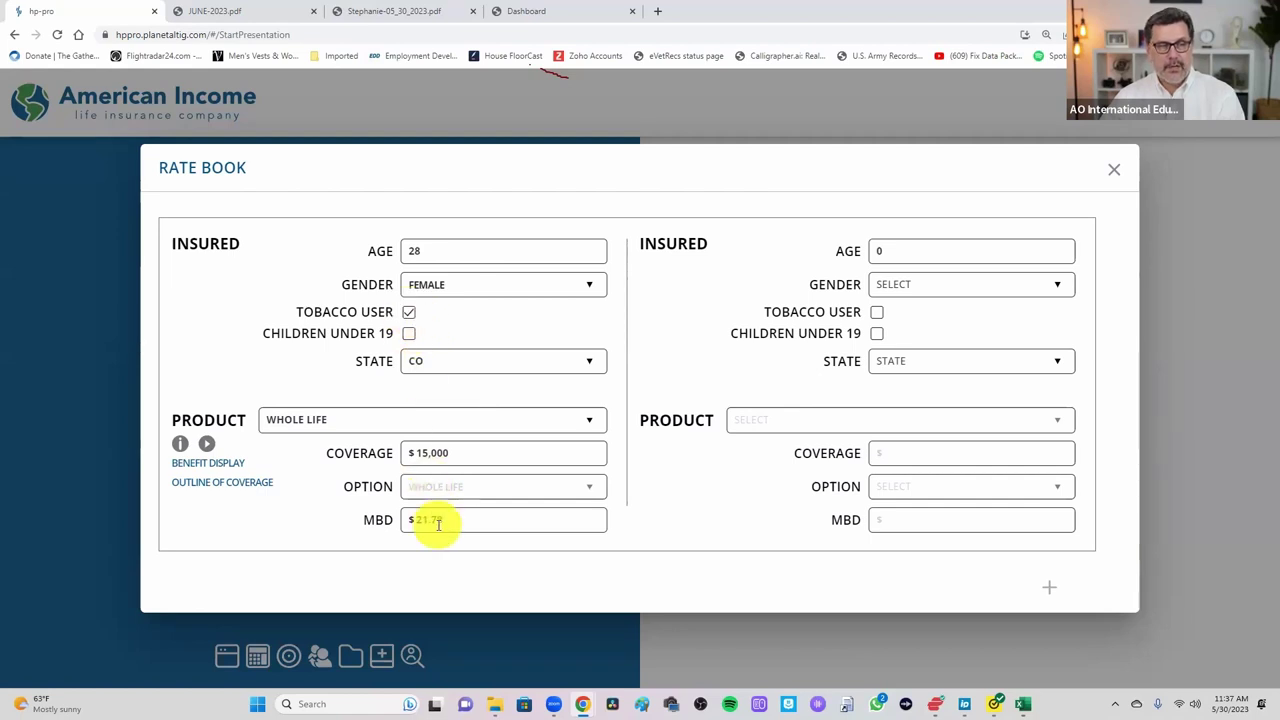
click(409, 313)
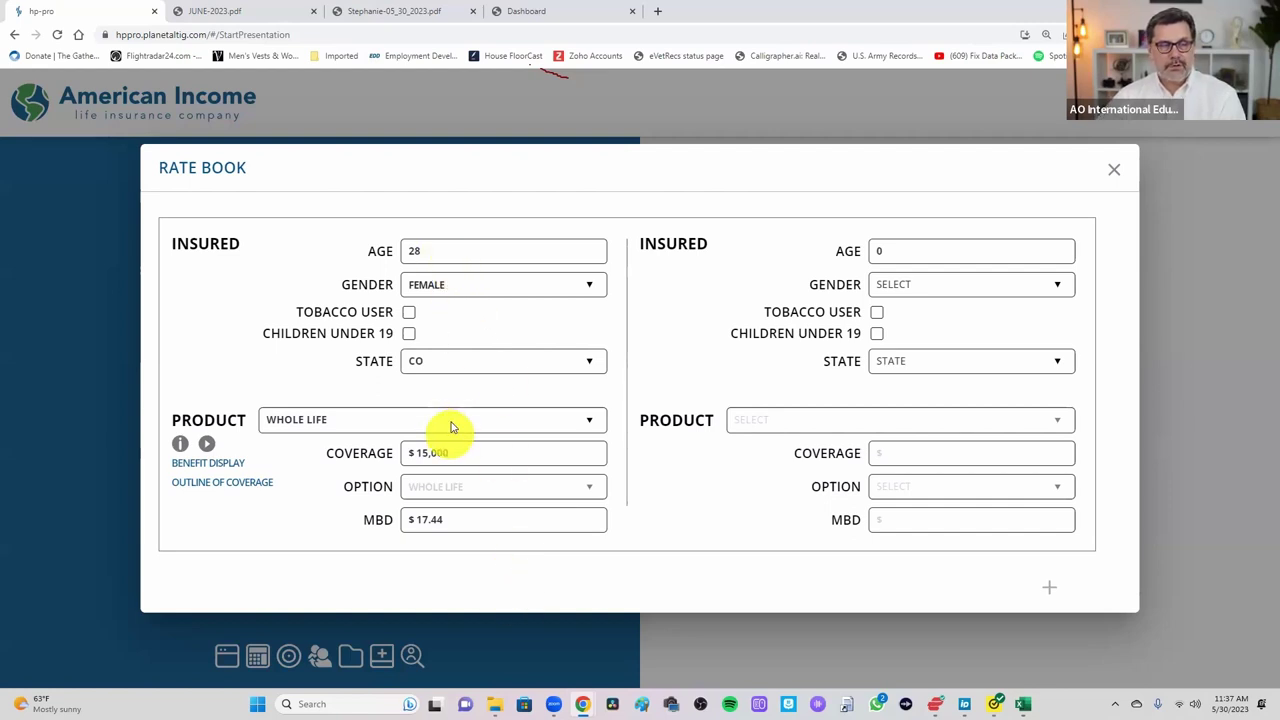
- Set the second insured to age 28, female, state CO
click(948, 251)
text(28)
click(948, 284)
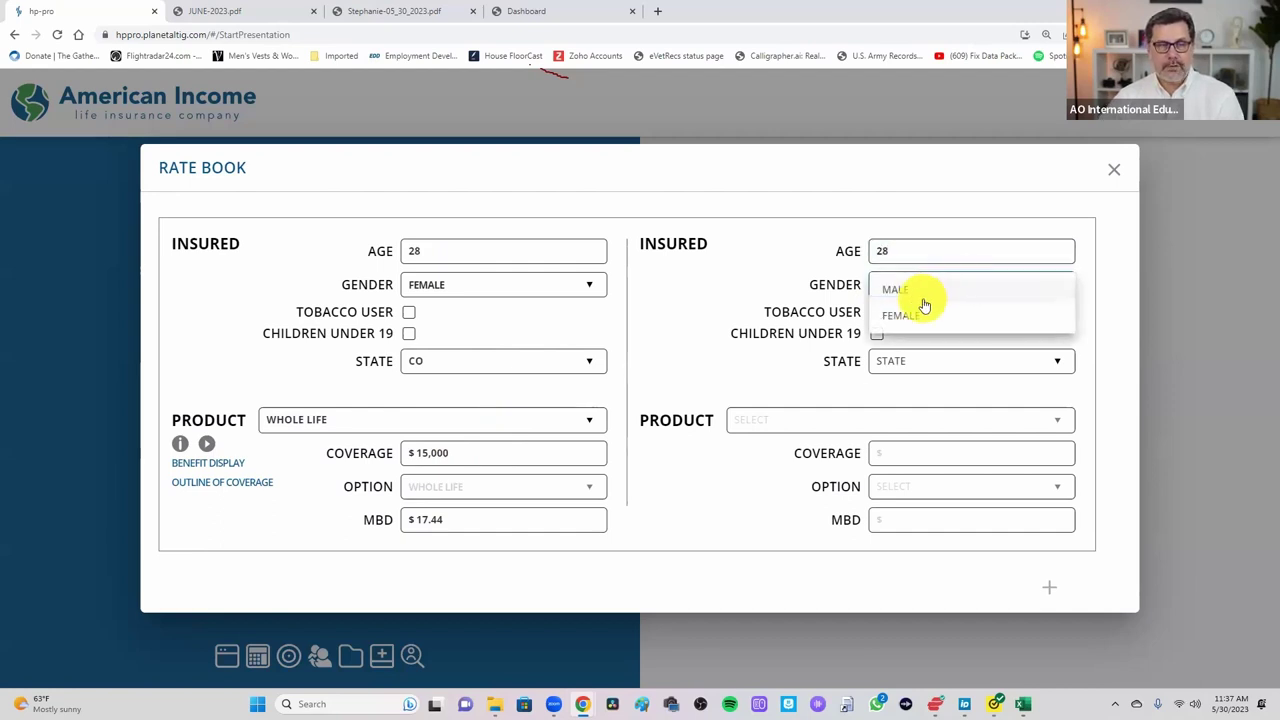
click(910, 314)
click(972, 362)
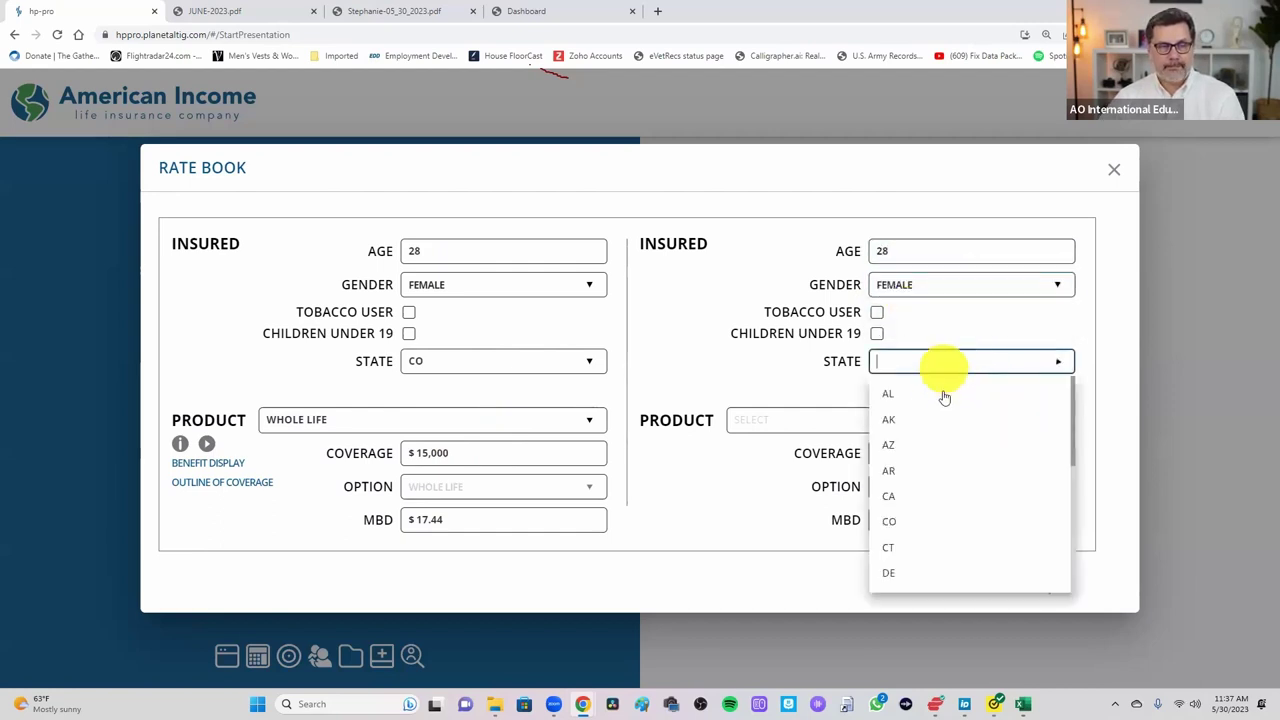
click(890, 518)
- Quote the ADB product for the second insured with $200,000 coverage
click(831, 418)
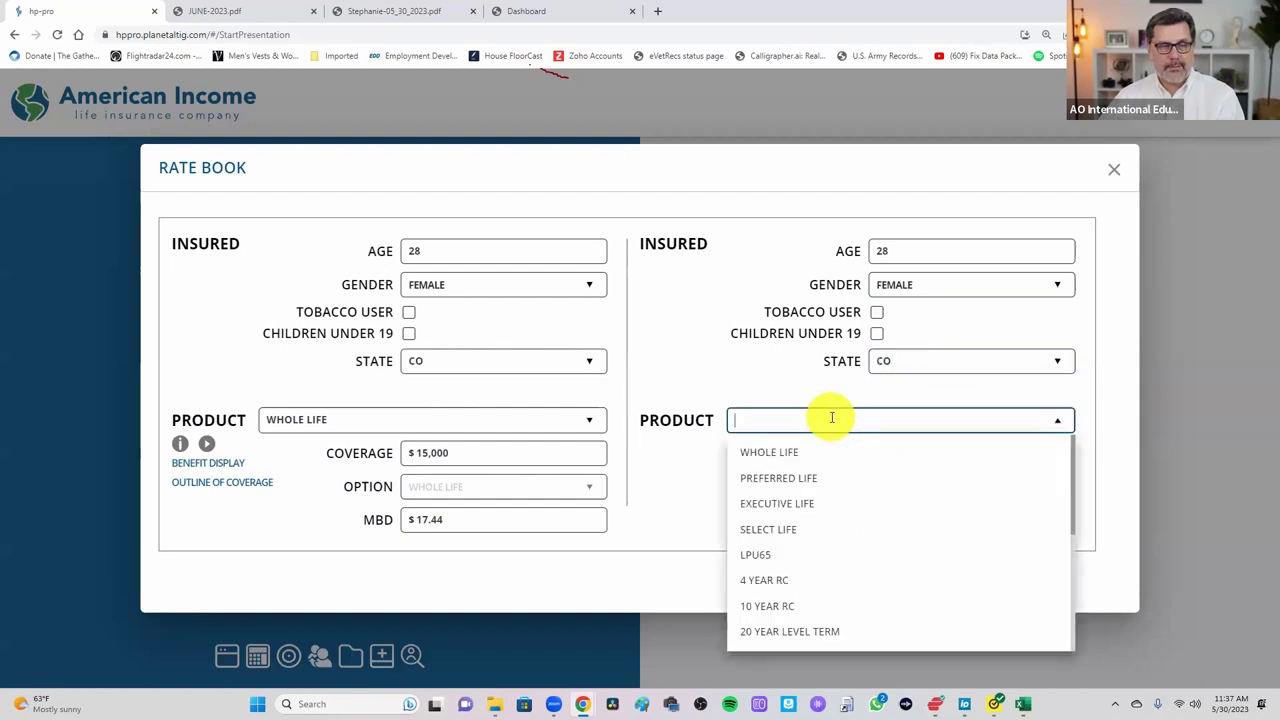
scroll(809, 528, down, 1)
scroll(812, 527, down, 3)
click(780, 507)
click(1043, 453)
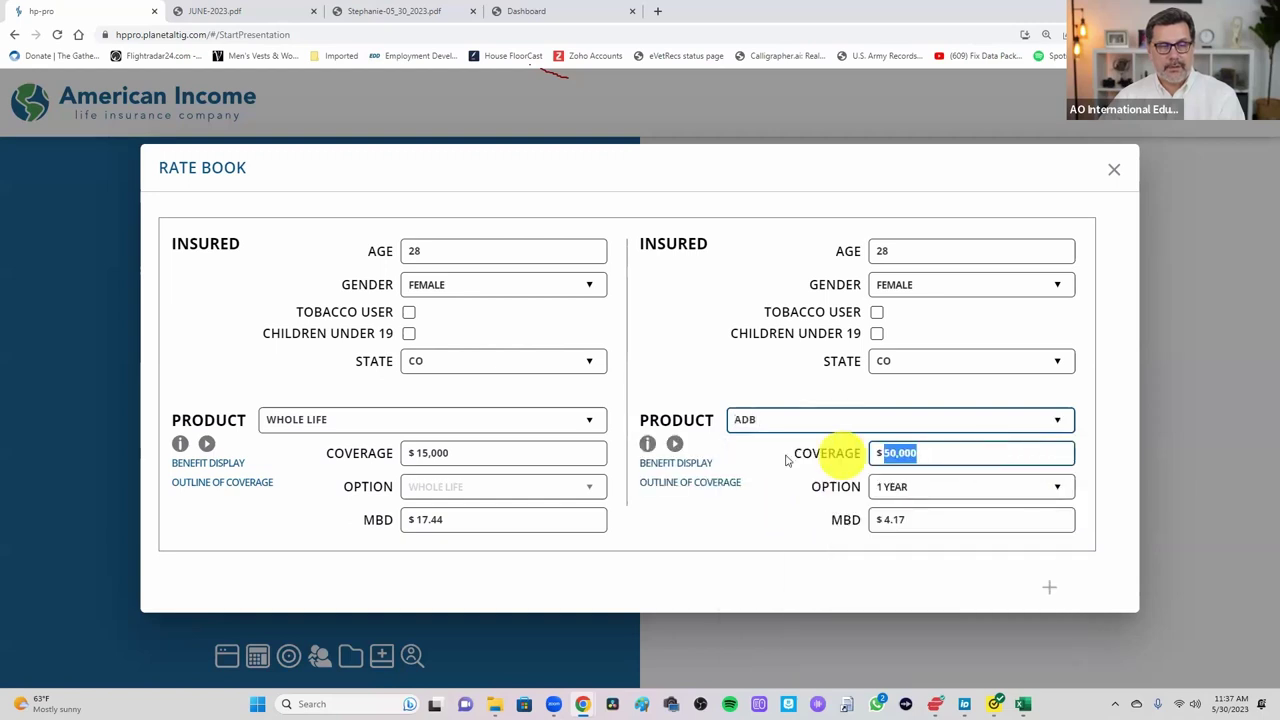
text(20,0000)
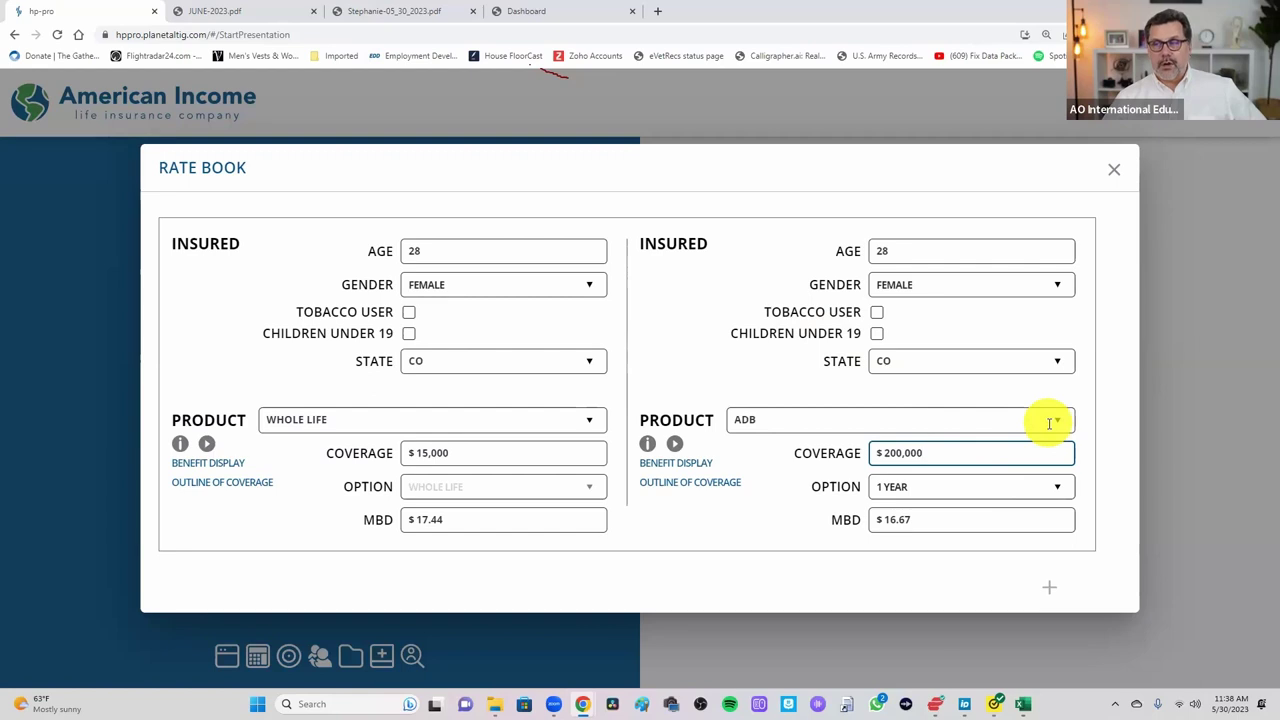
- Close the Rate Book and add one sponsored-person row in the Sponsorship Program, totalling $2,000 gifted
click(1113, 169)
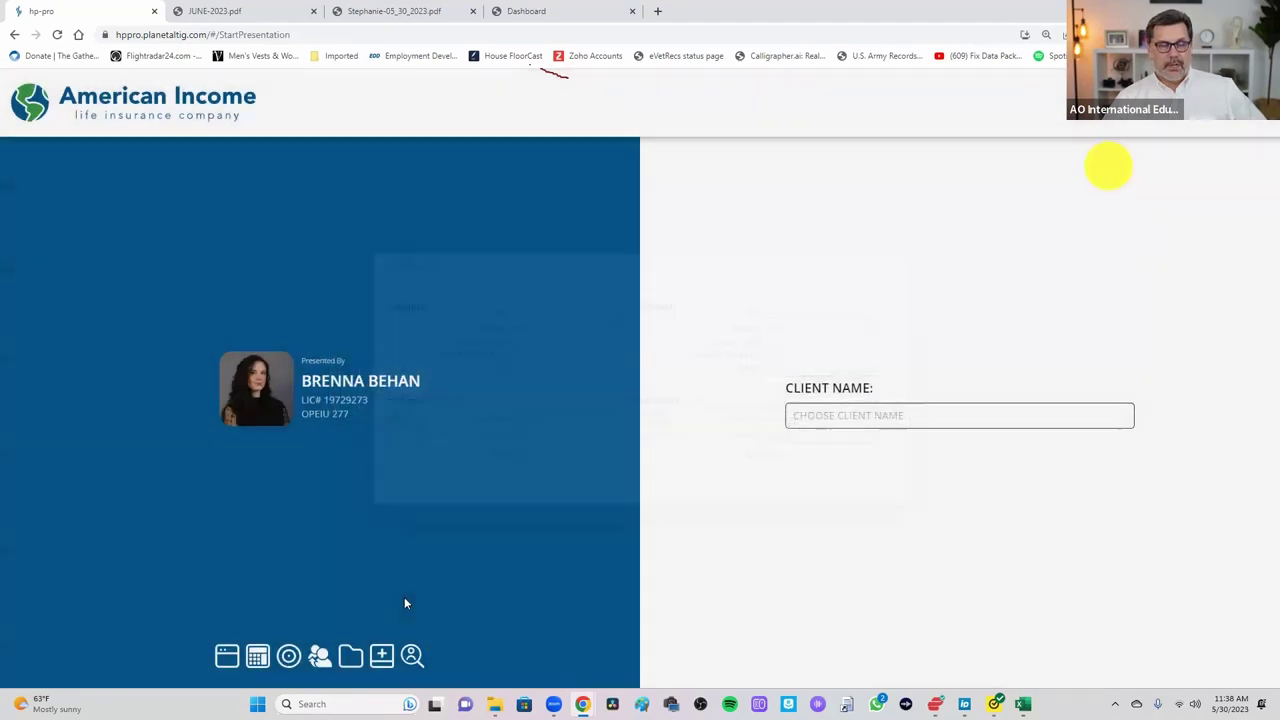
click(320, 658)
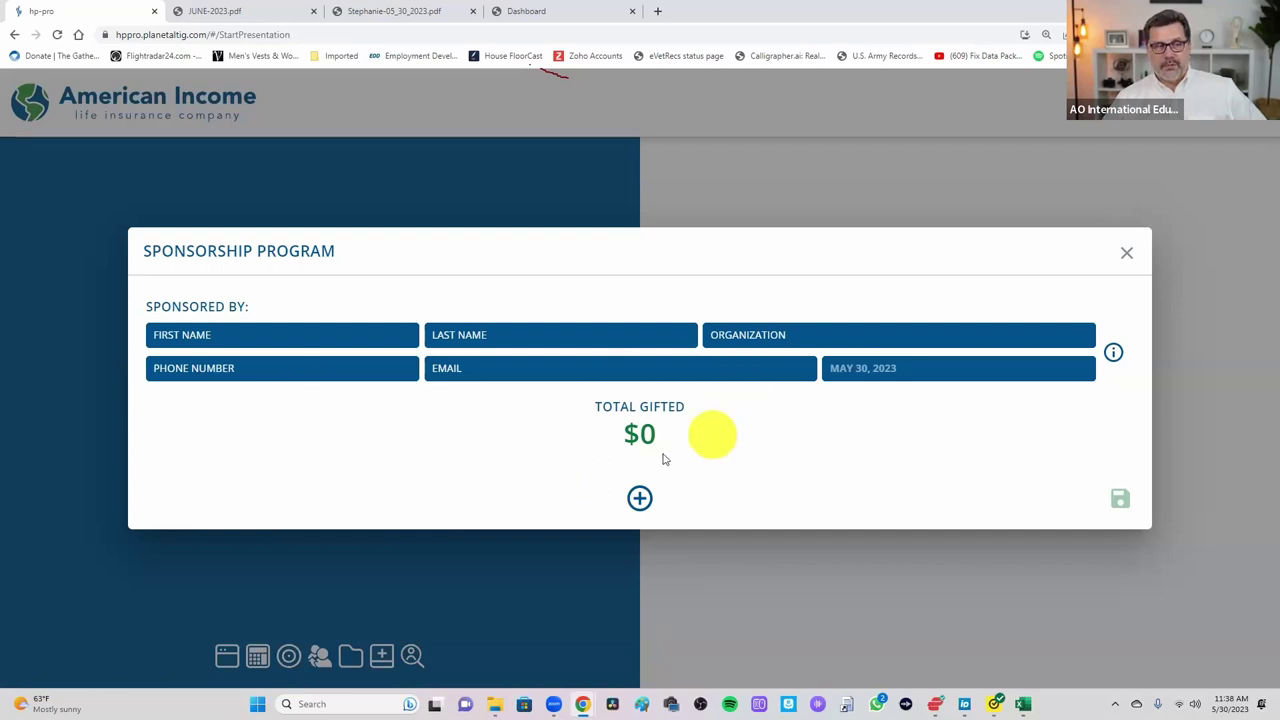
click(639, 497)
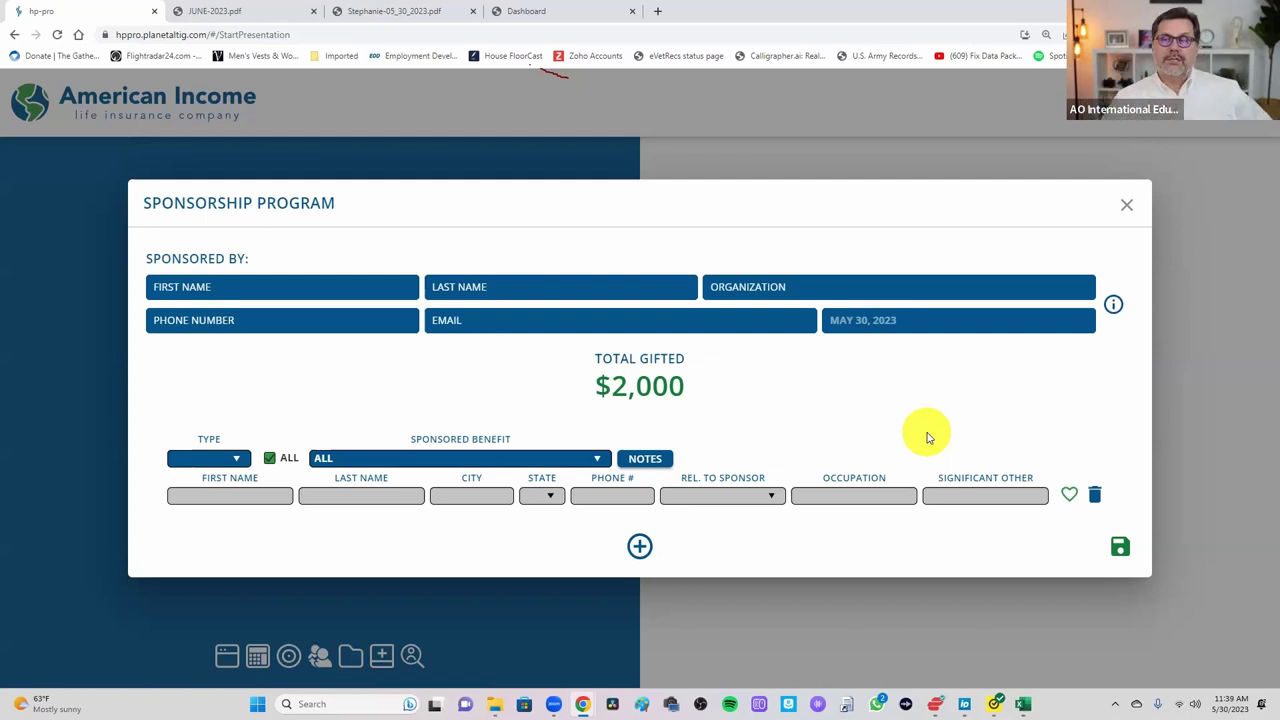
- Attempt to save the blank sponsorship entry, then delete the row after the required-field errors
click(215, 287)
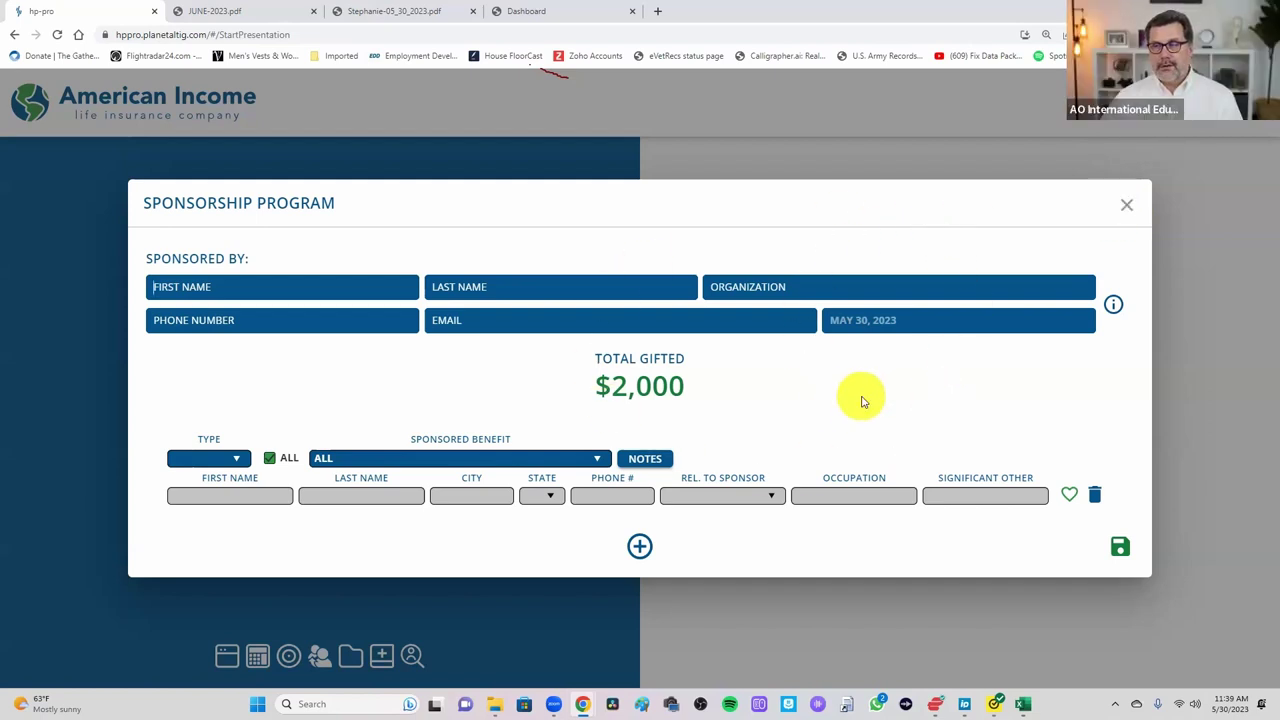
click(1125, 206)
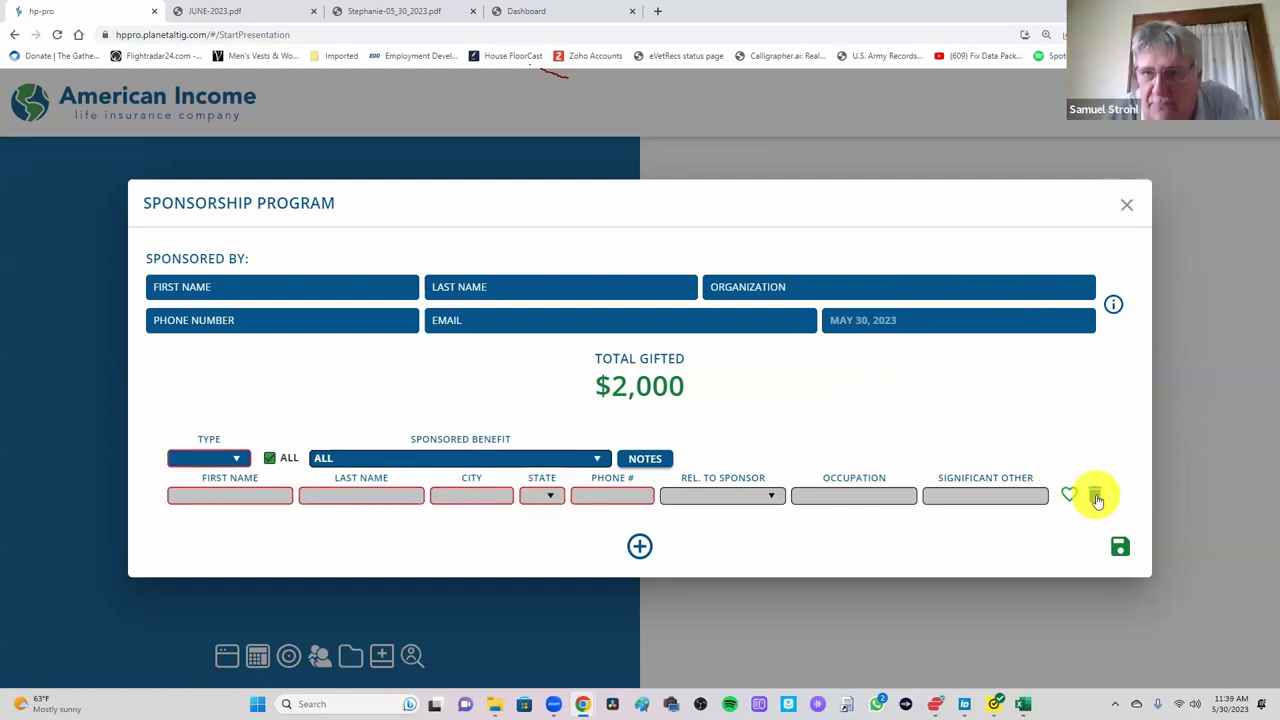
click(1094, 496)
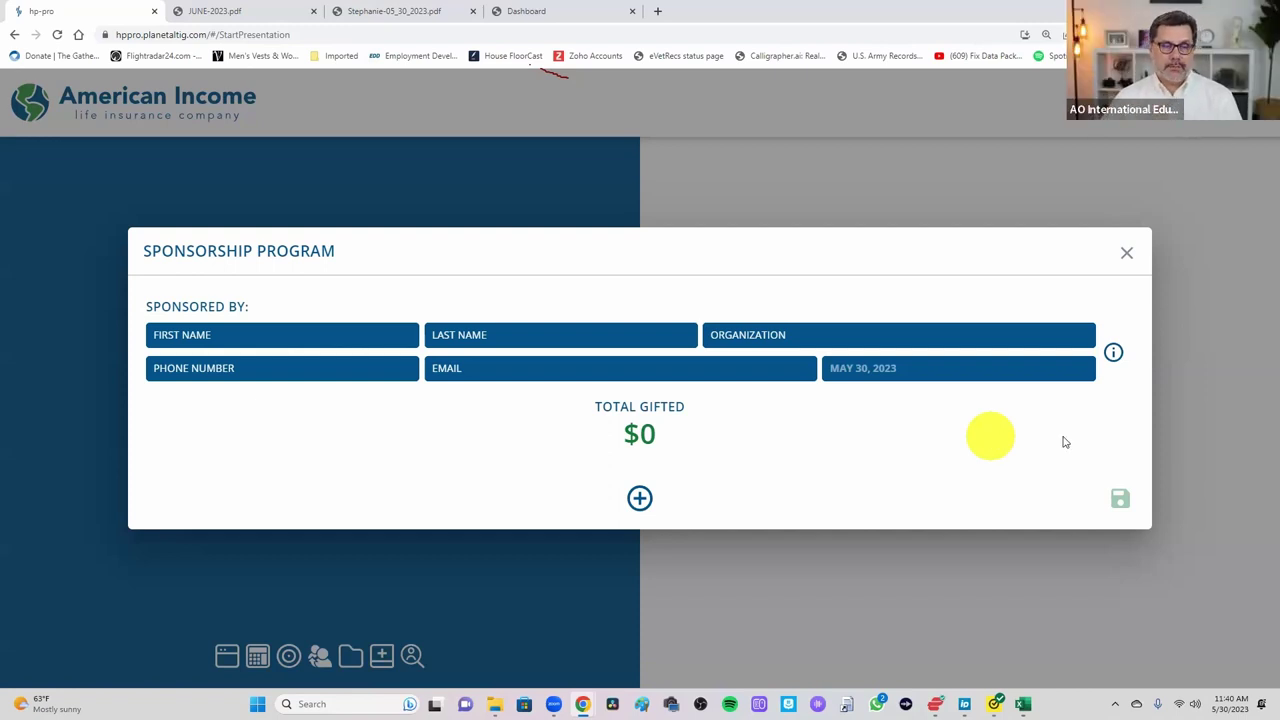
- Close the Sponsorship Program and browse the Materials list, including Notification Letters and Group AD&D Certificate
click(1126, 252)
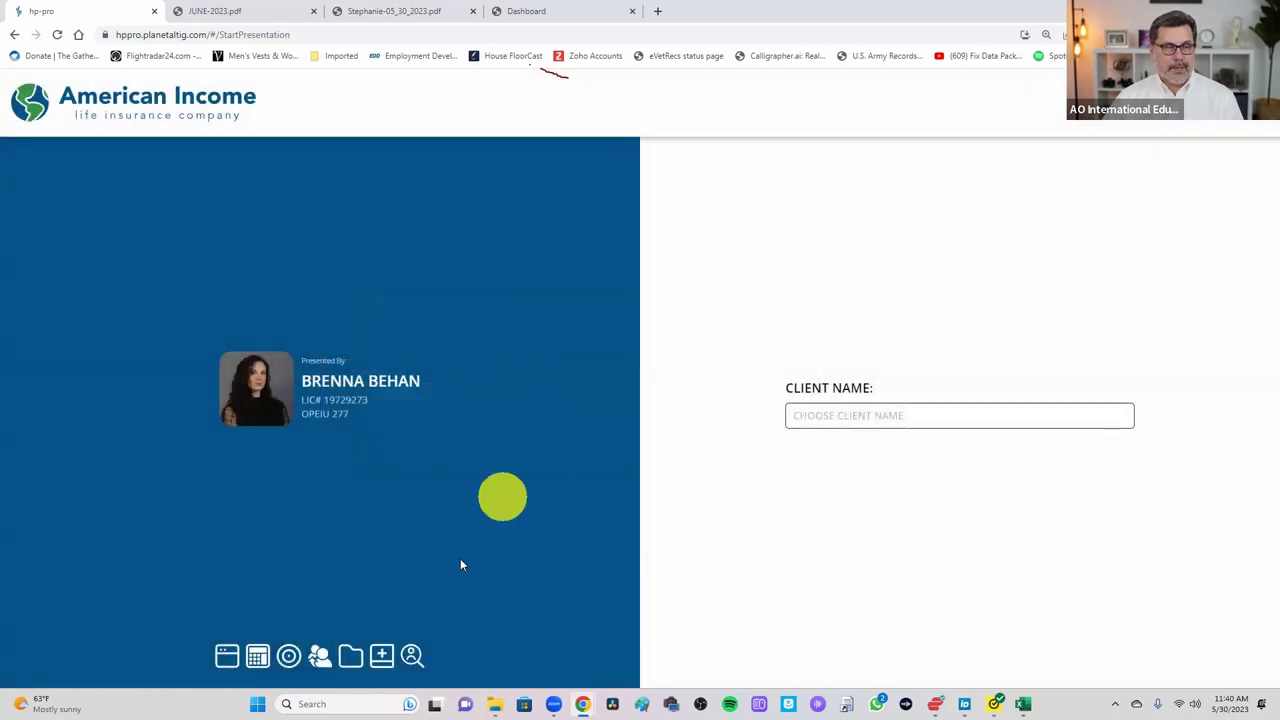
click(352, 658)
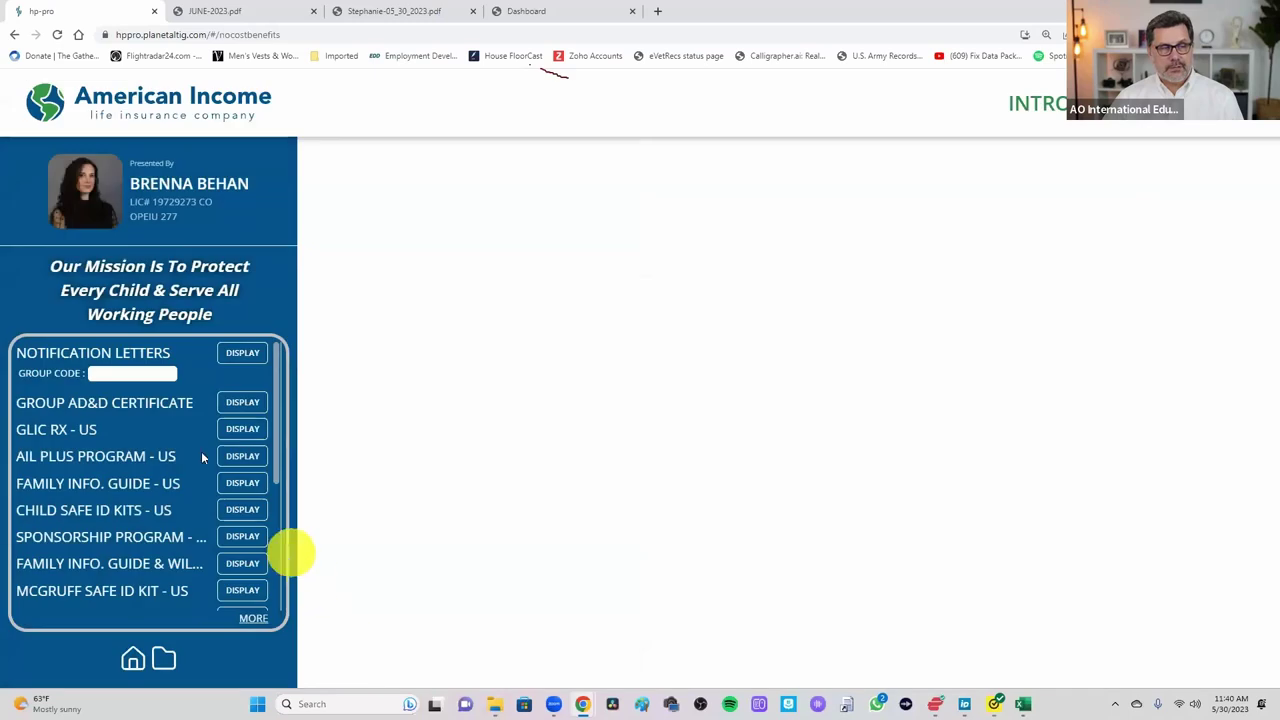
scroll(163, 455, down, 3)
scroll(163, 457, down, 1)
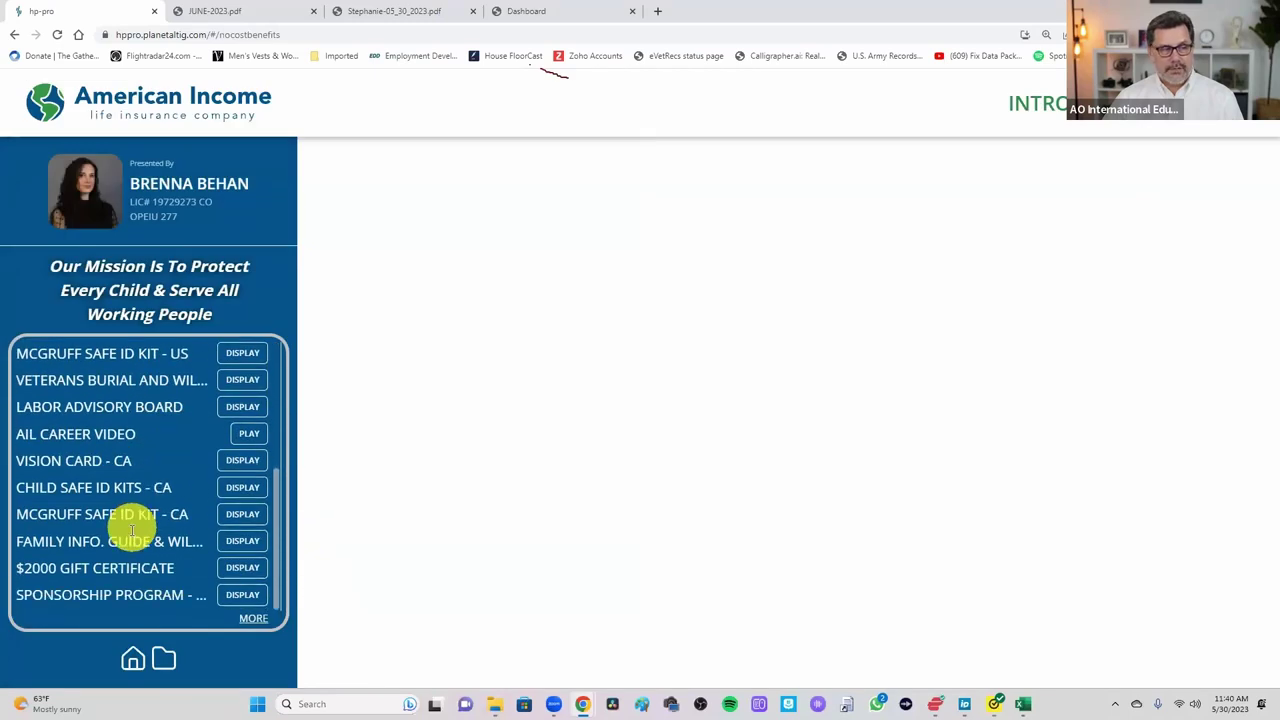
scroll(129, 528, up, 5)
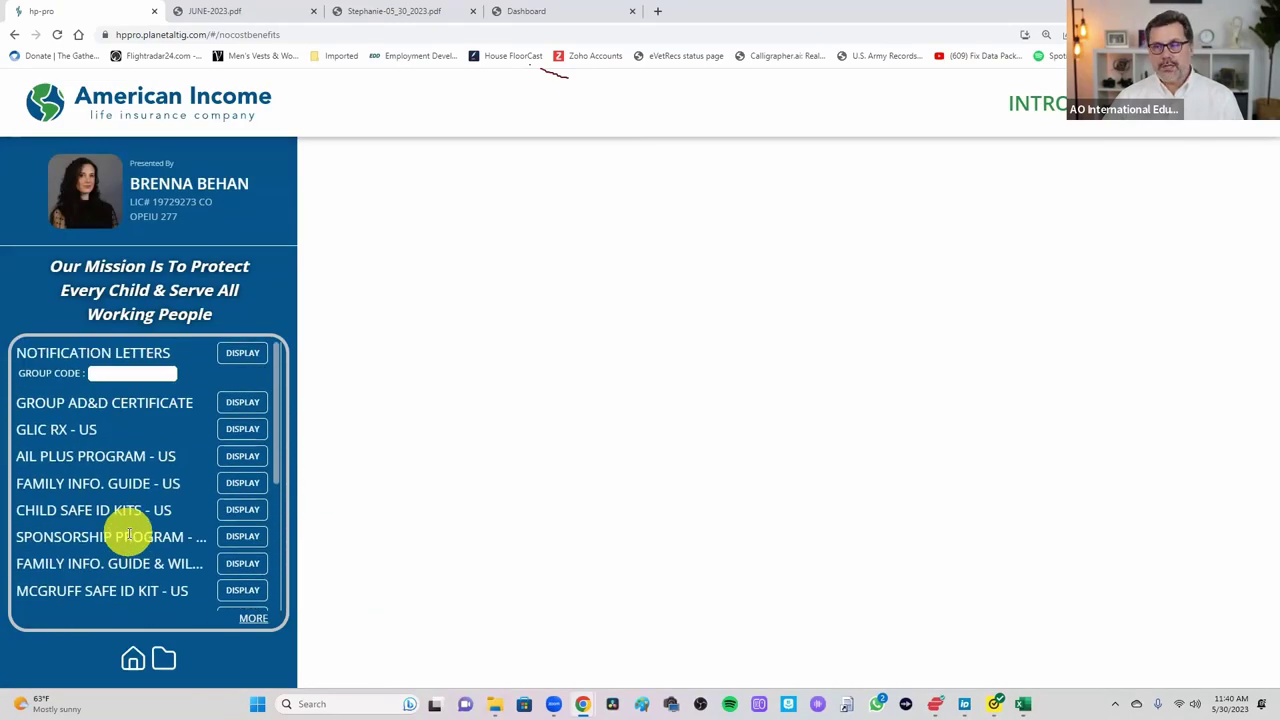
scroll(136, 478, down, 4)
scroll(140, 474, down, 1)
scroll(129, 477, up, 4)
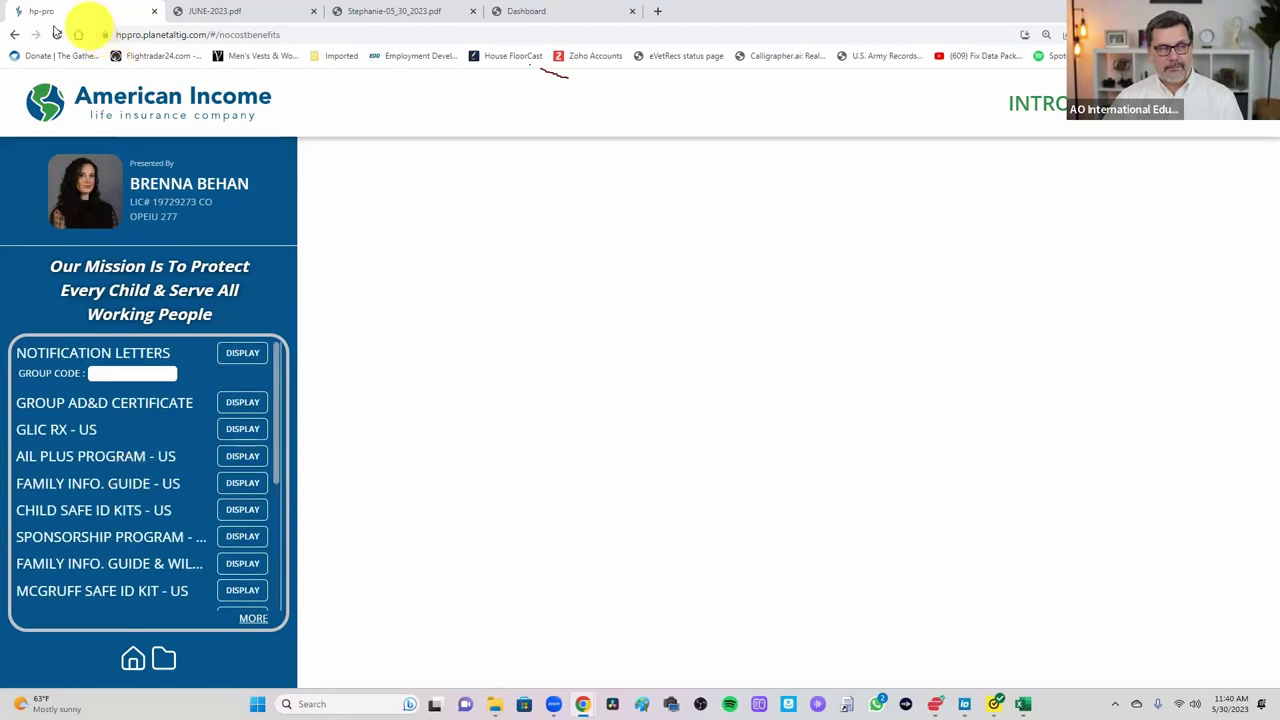
- Return to the presentation start page and briefly view the underwriting condition lookup
click(14, 34)
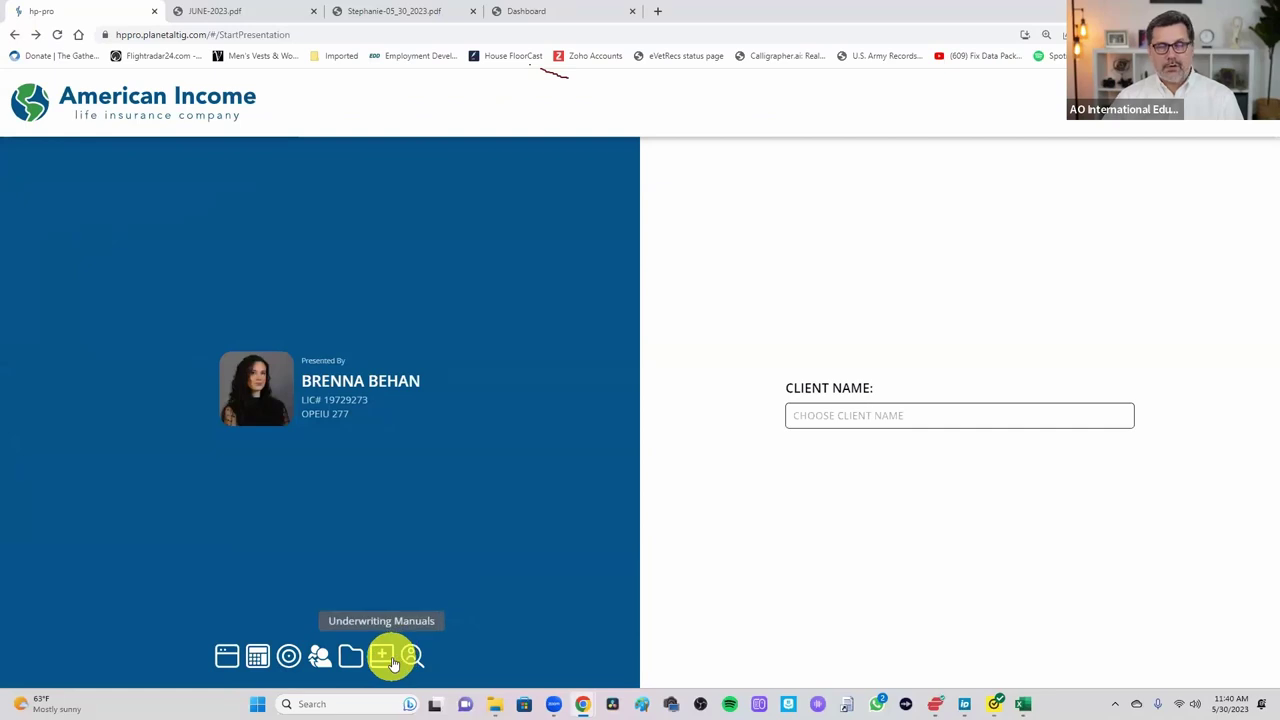
click(392, 662)
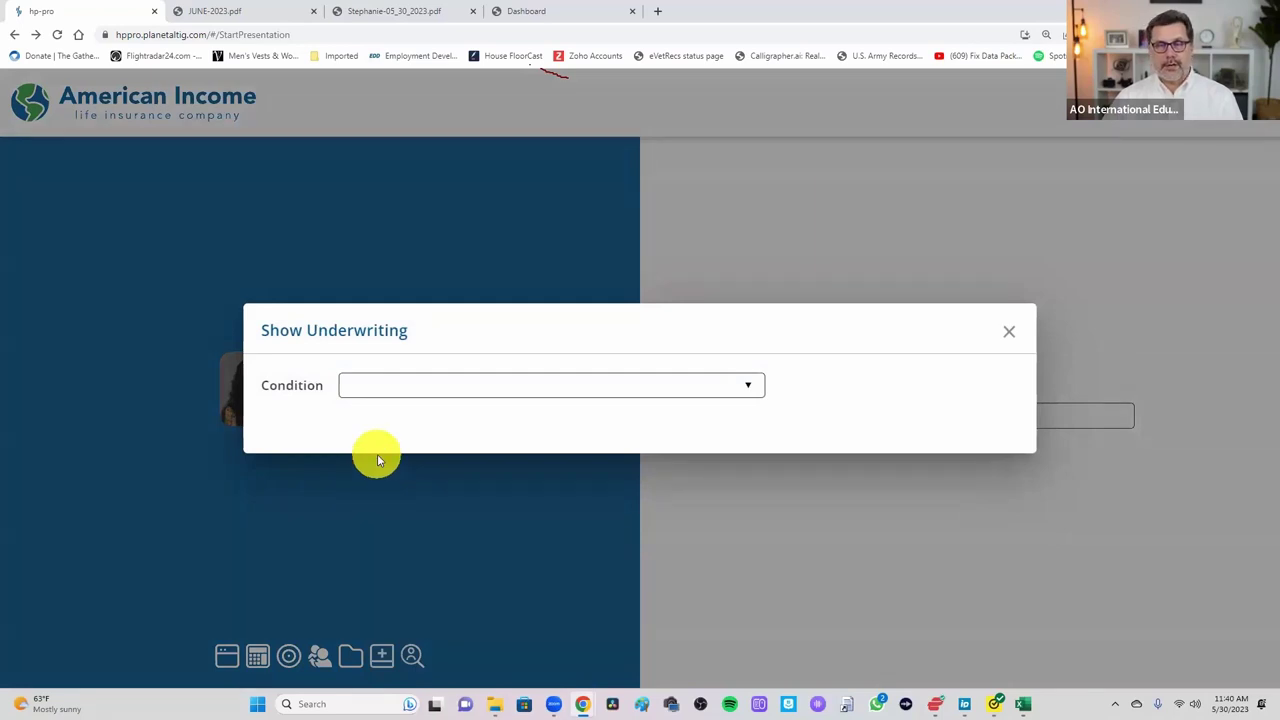
click(1009, 331)
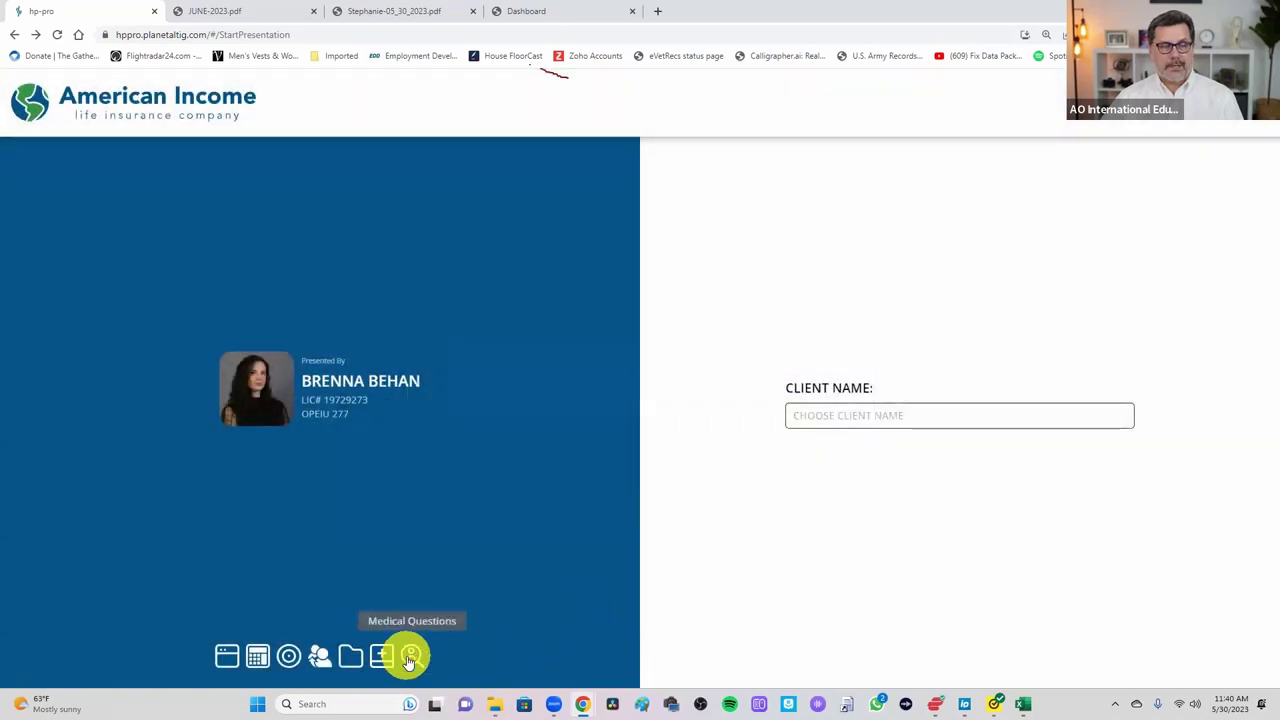
- Review the Senior and Super Combo medical question sets, then close Medical Questions
click(410, 658)
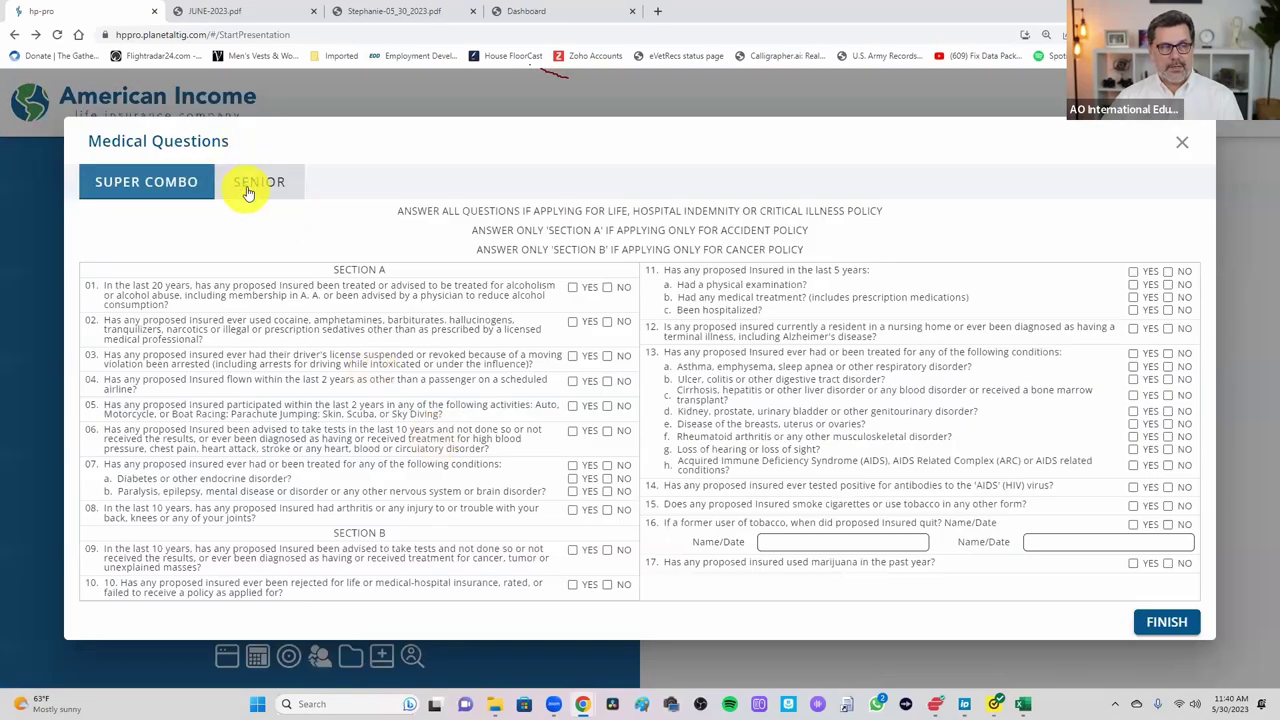
click(244, 188)
click(162, 196)
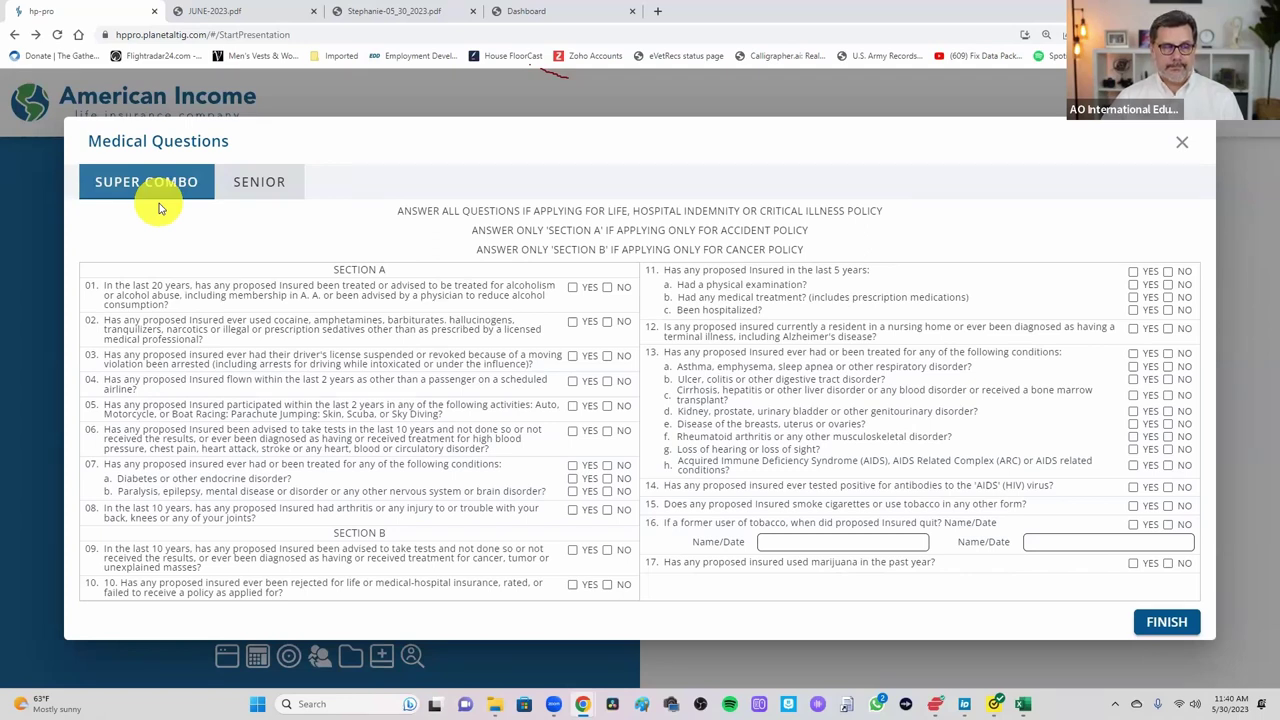
drag(223, 177, 1066, 130)
click(1181, 143)
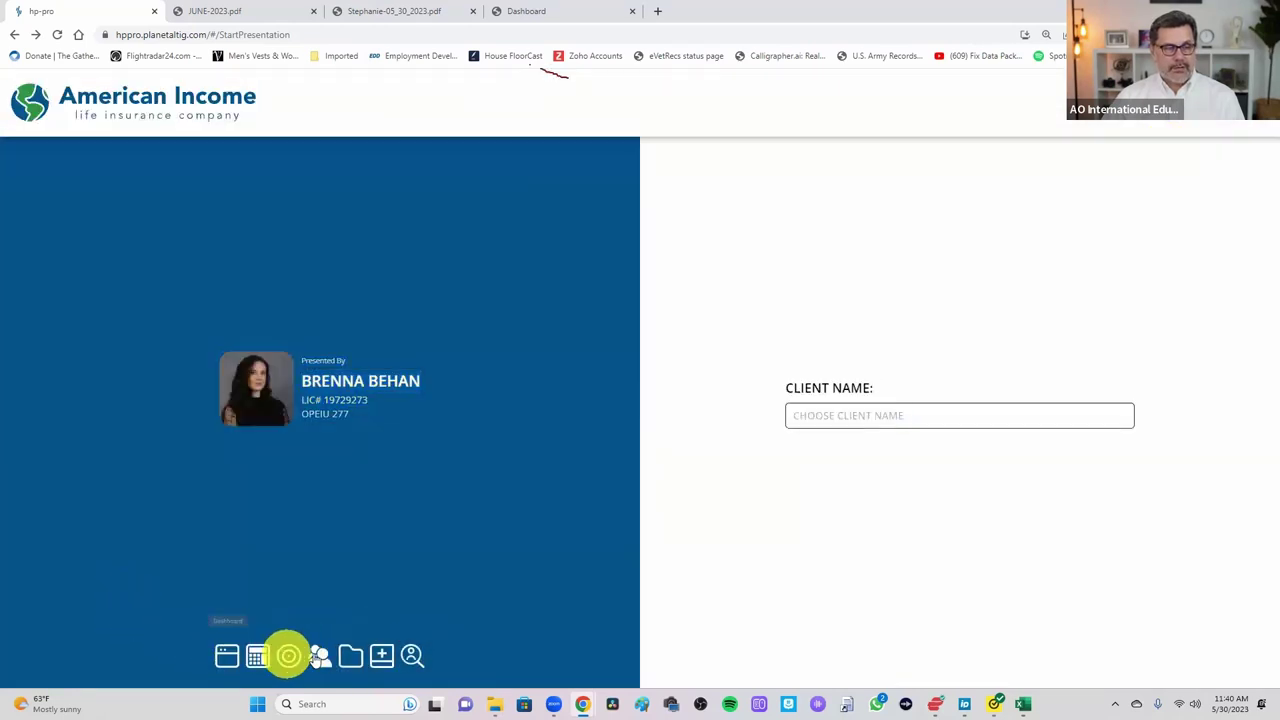
- Enter OTHER as the client name, then try a JOHN search and scroll the matches
click(843, 418)
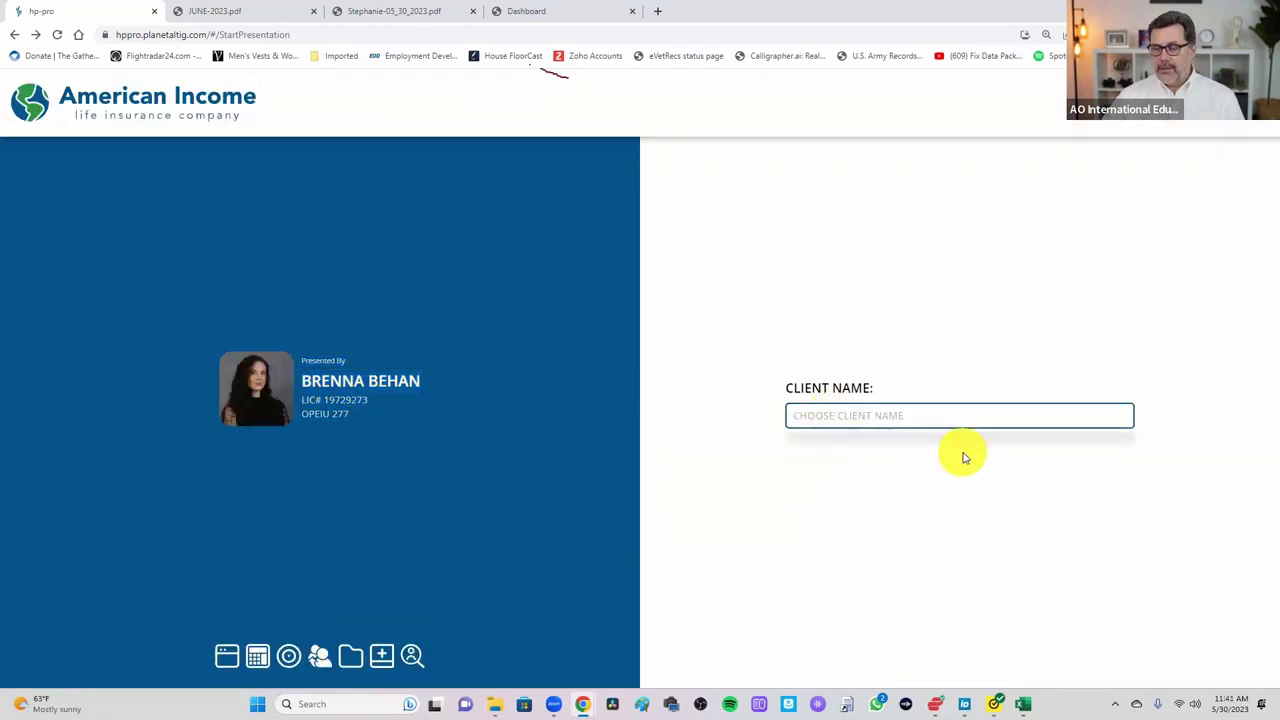
text(OTHER)
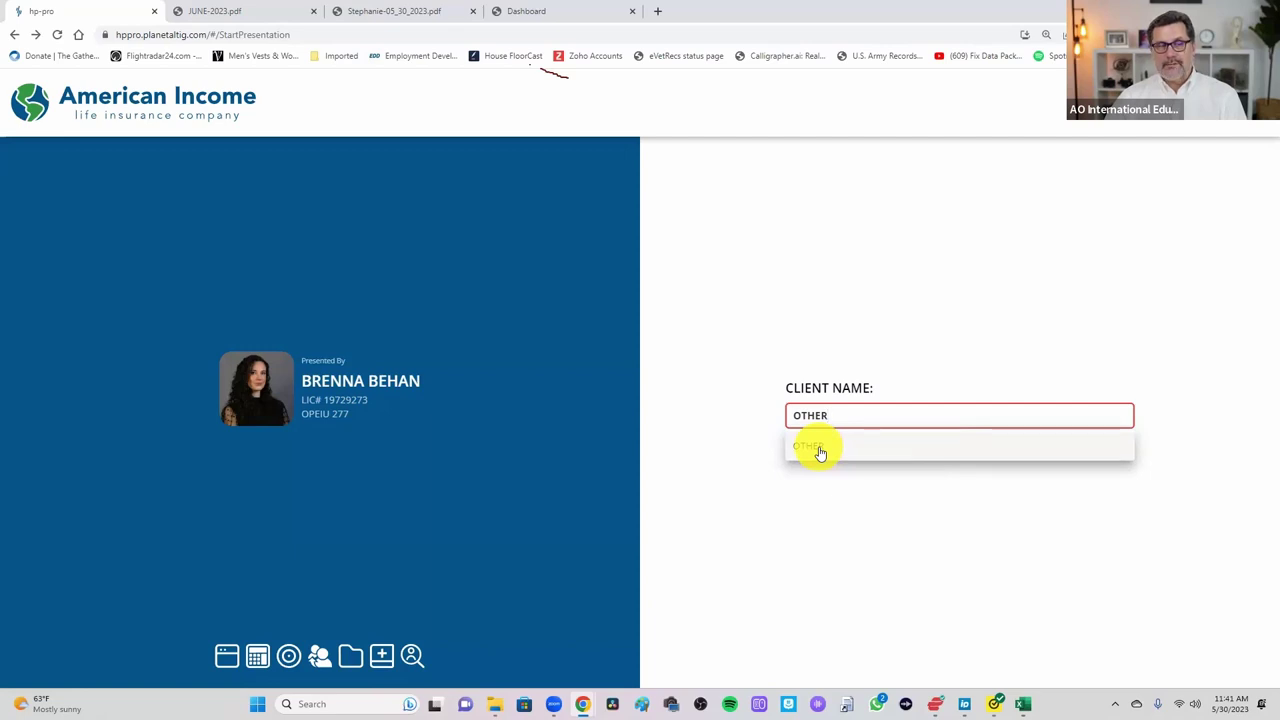
drag(834, 414, 745, 421)
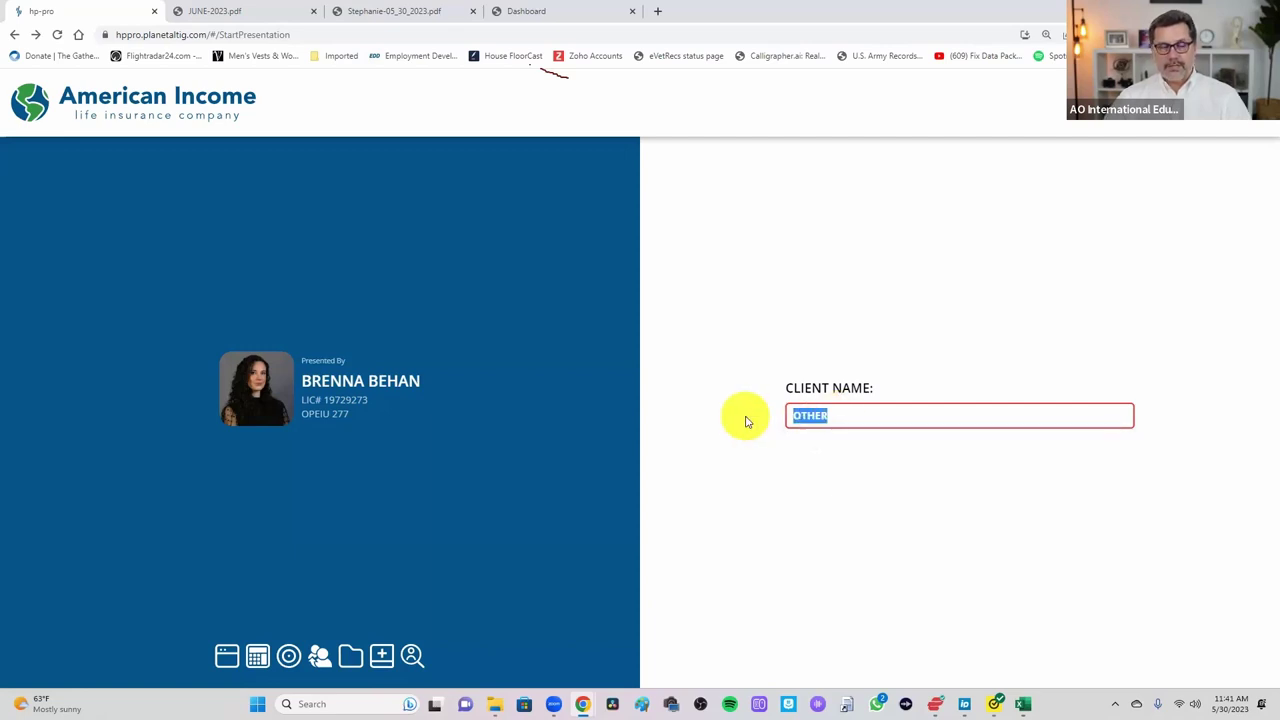
text(JOHN)
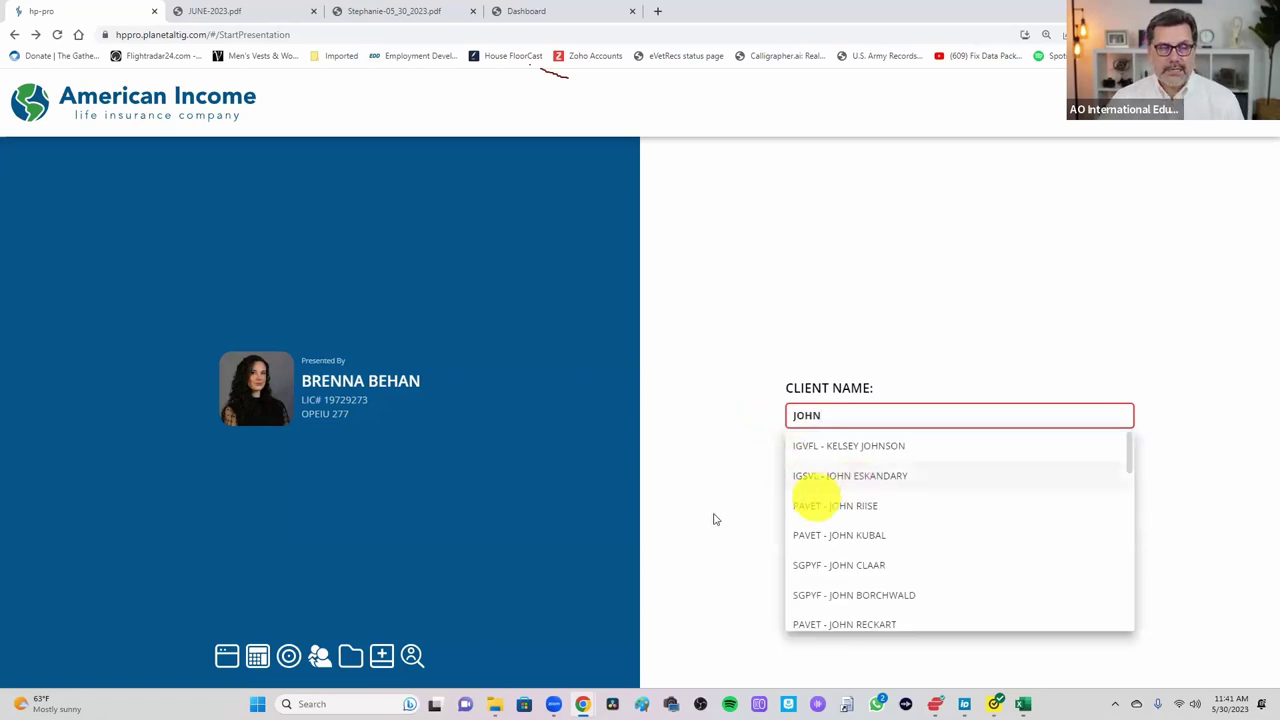
scroll(907, 476, down, 10)
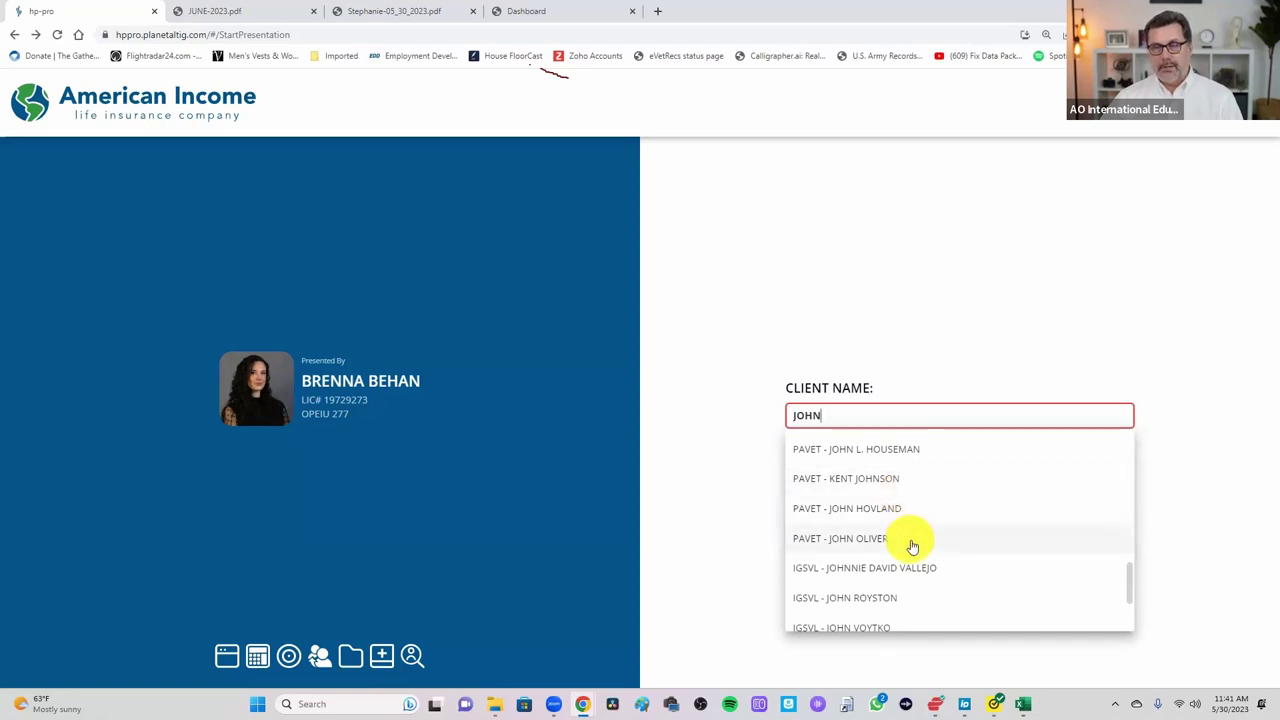
scroll(913, 547, down, 2)
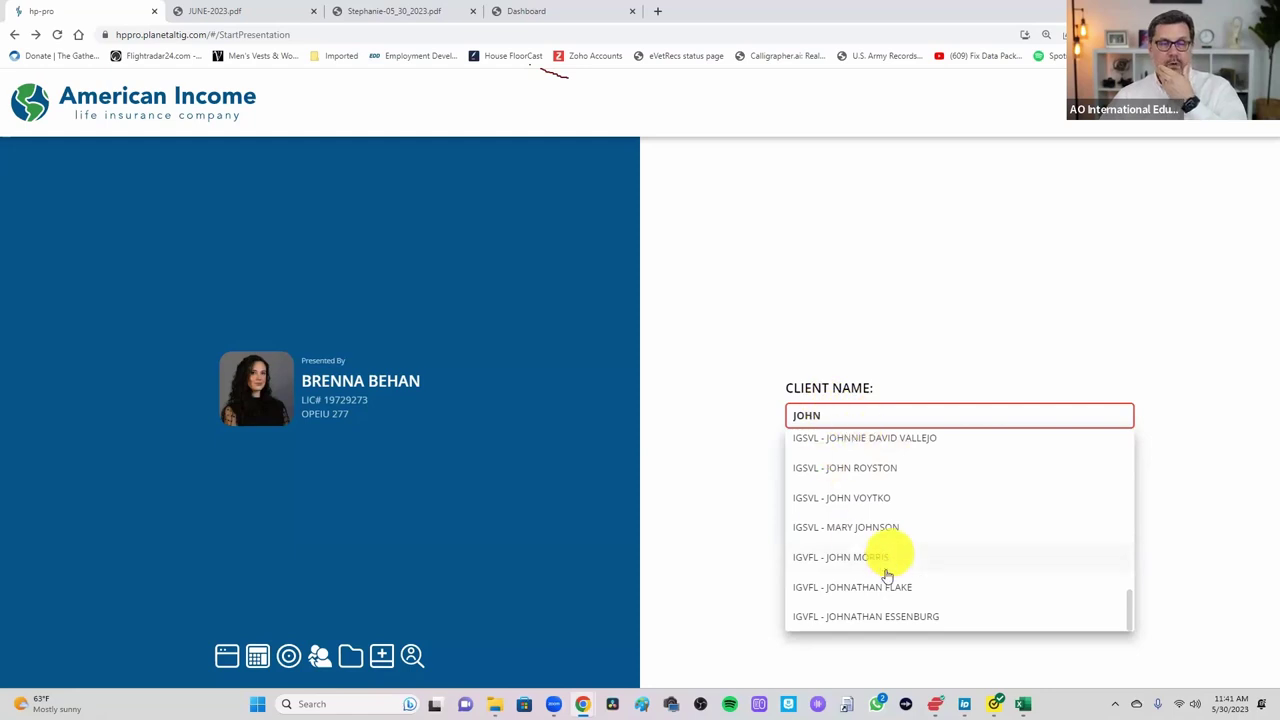
- Retype other and pick the OTHER suggestion as the client name
double_click(840, 413)
text(other)
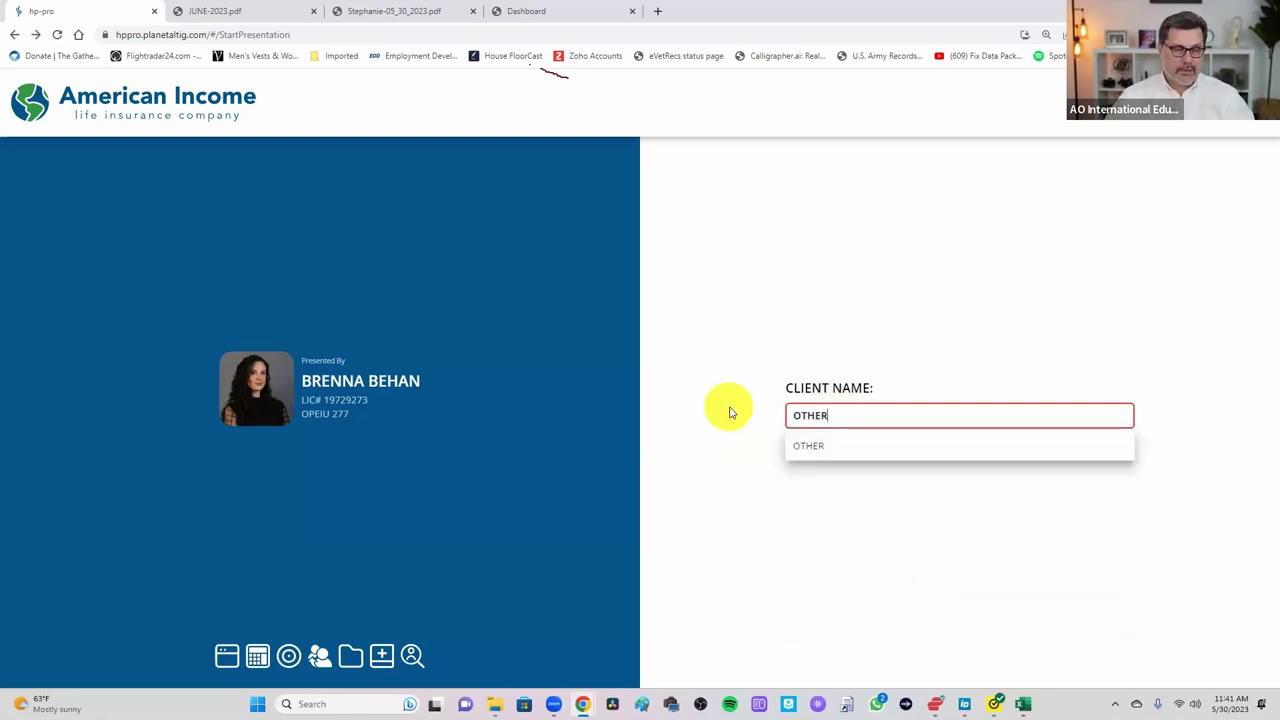
click(805, 450)
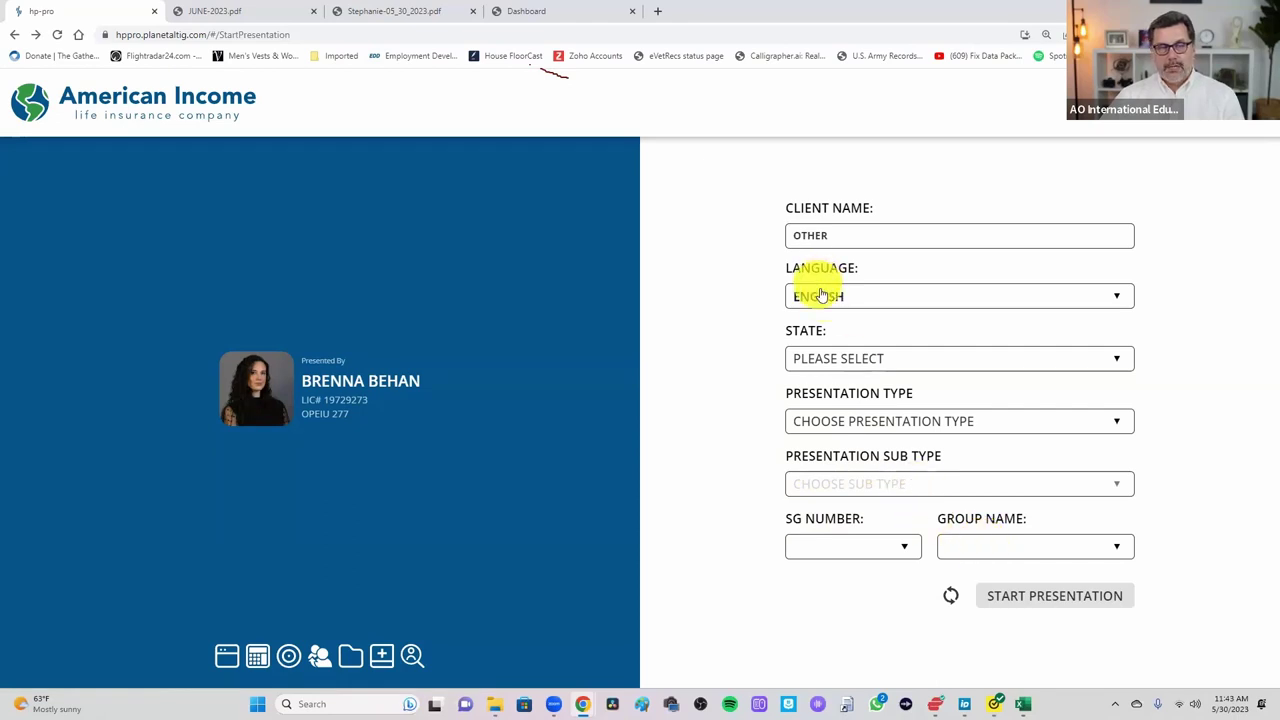
- Set the state to CALIFORNIA and the presentation type to VETERAN
click(826, 358)
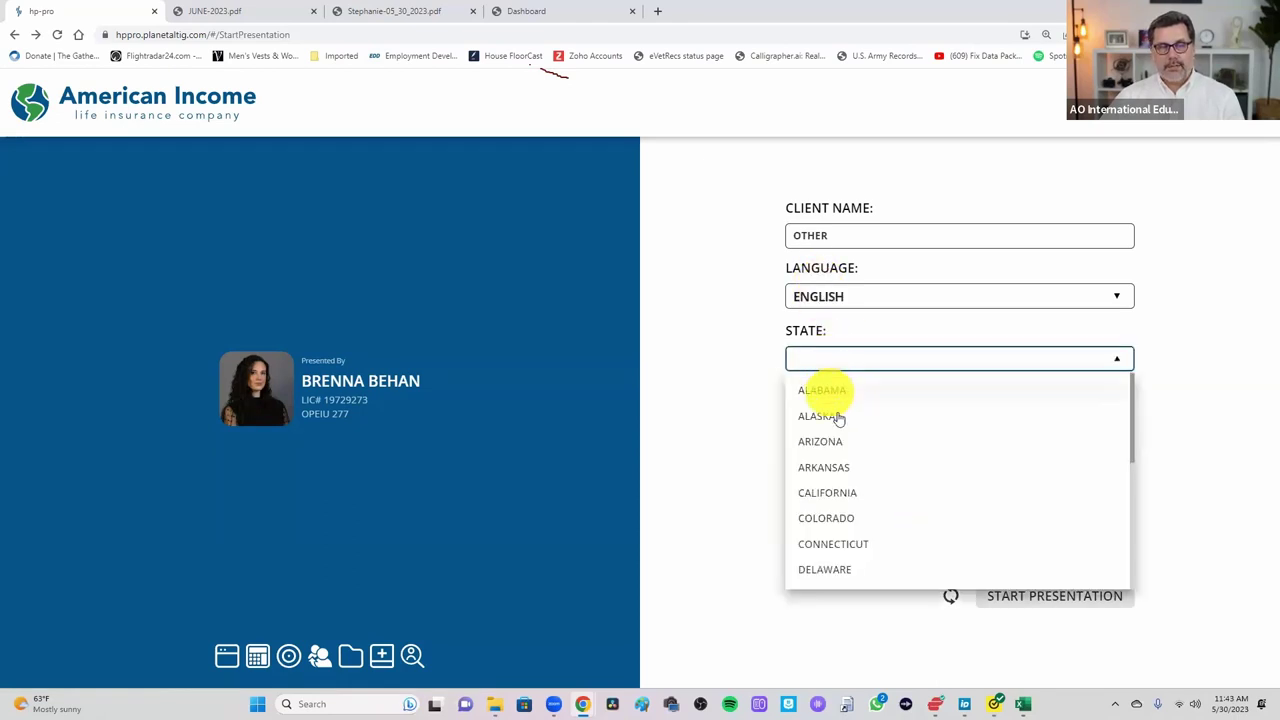
click(834, 492)
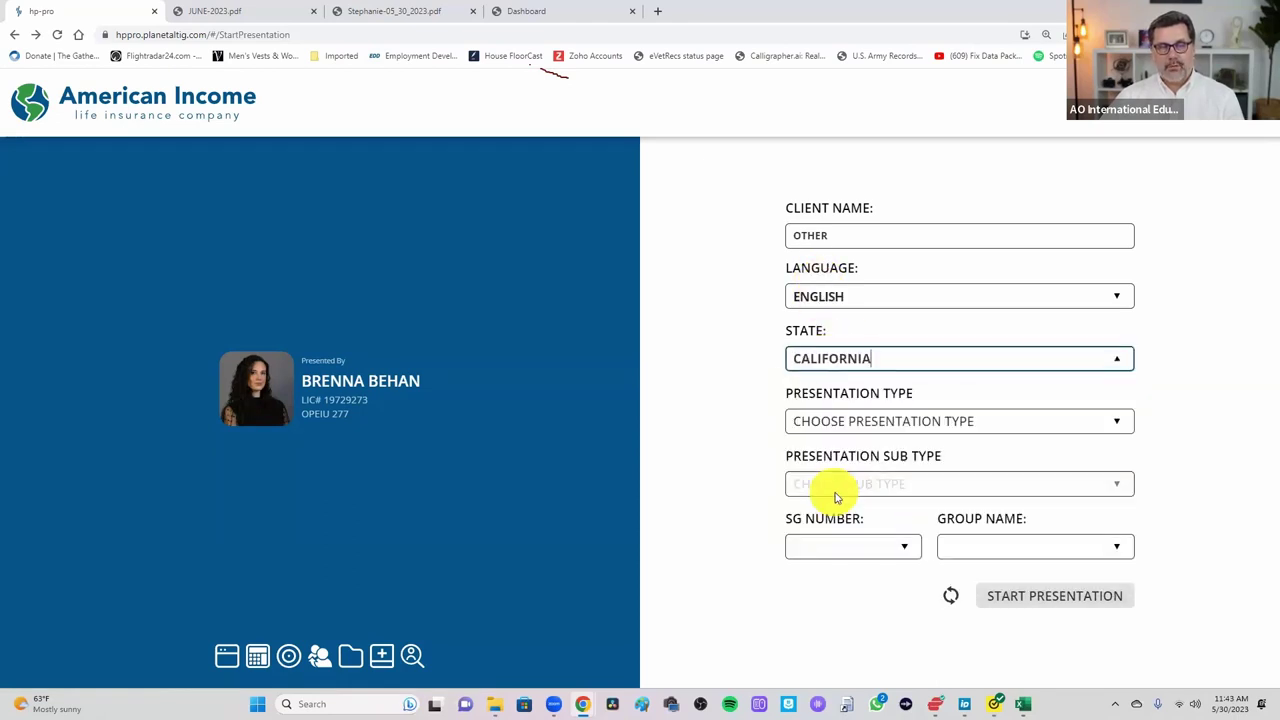
click(837, 421)
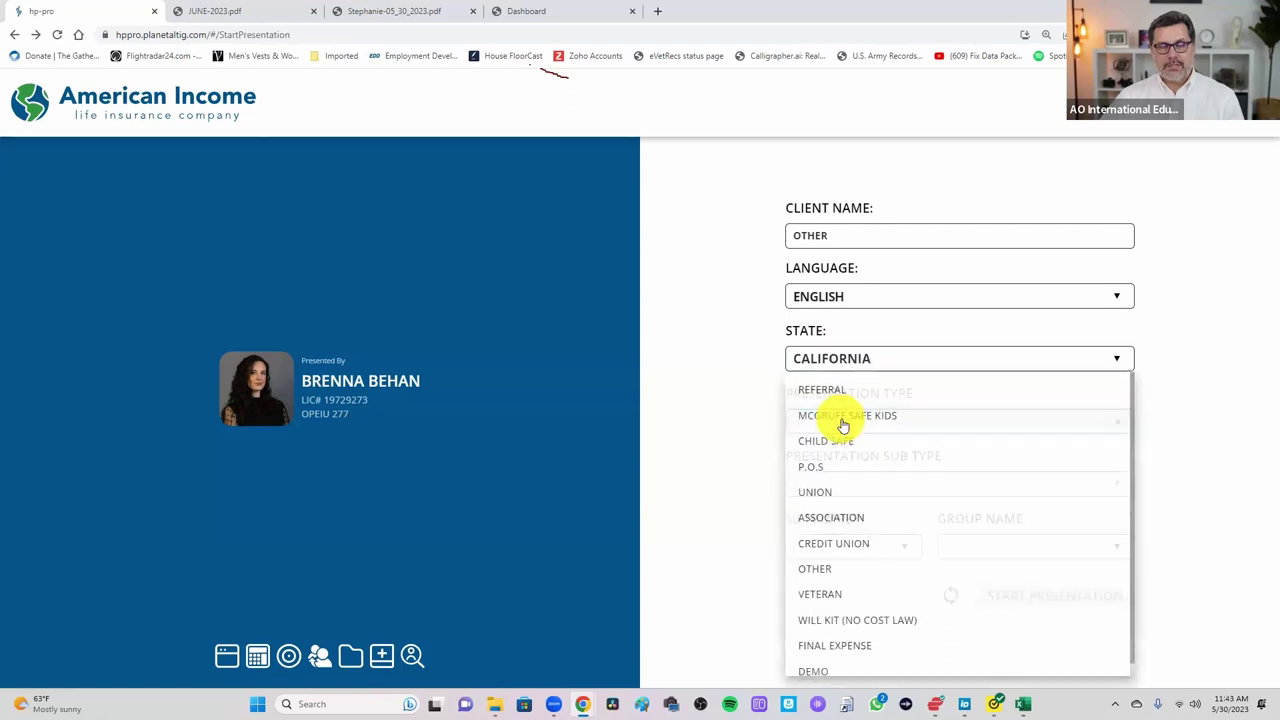
scroll(870, 568, down, 1)
click(868, 582)
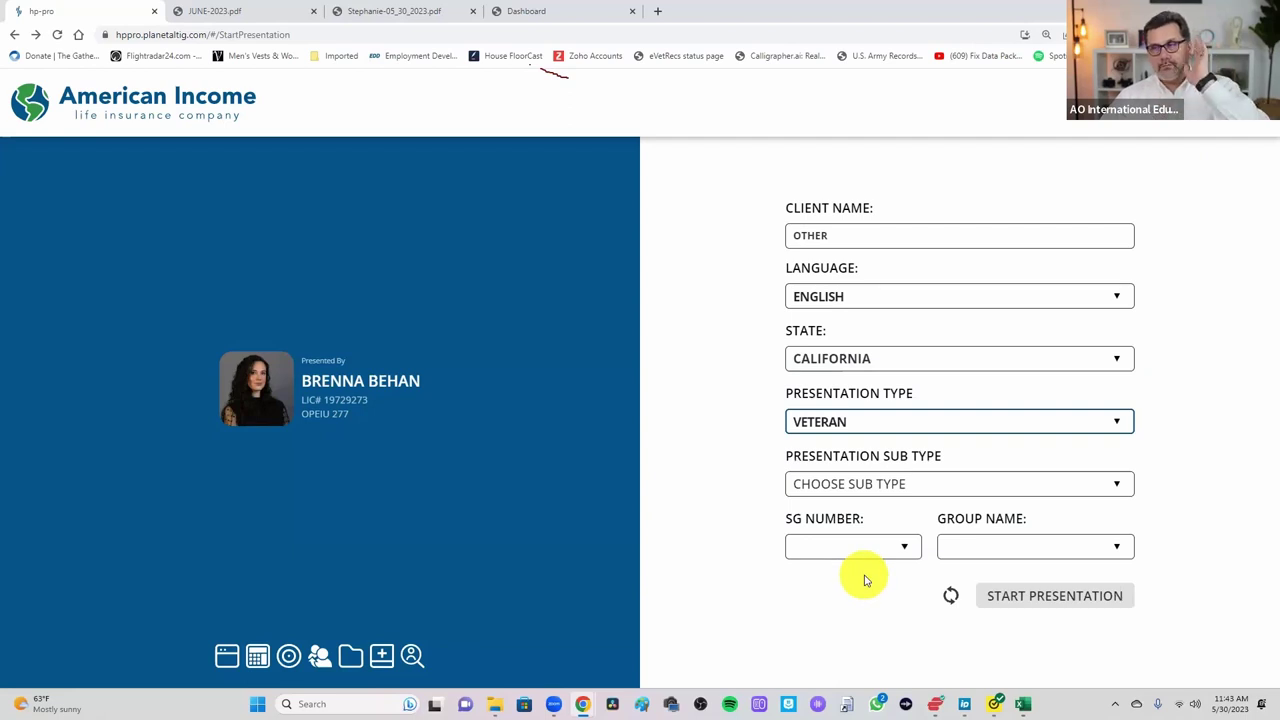
- Choose RETURN CARD sub type and SG number SGMAD, giving group VFW DEPT OF CA
click(845, 490)
click(846, 539)
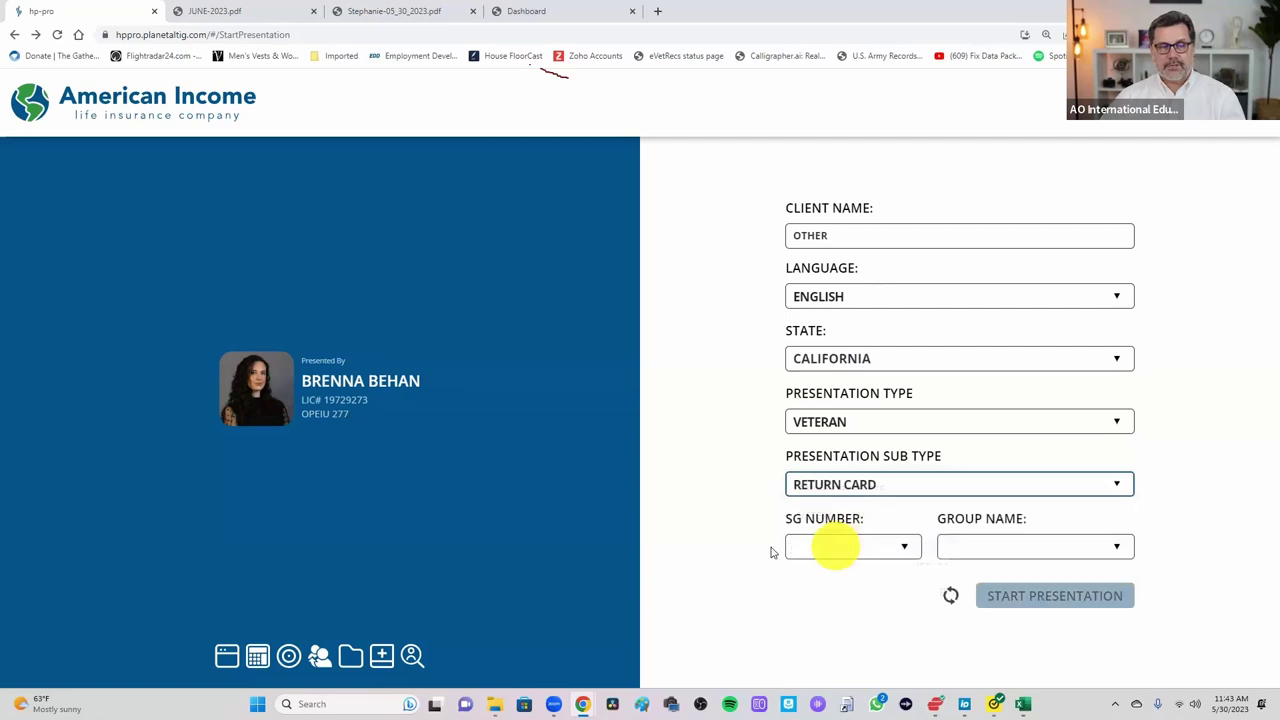
click(878, 550)
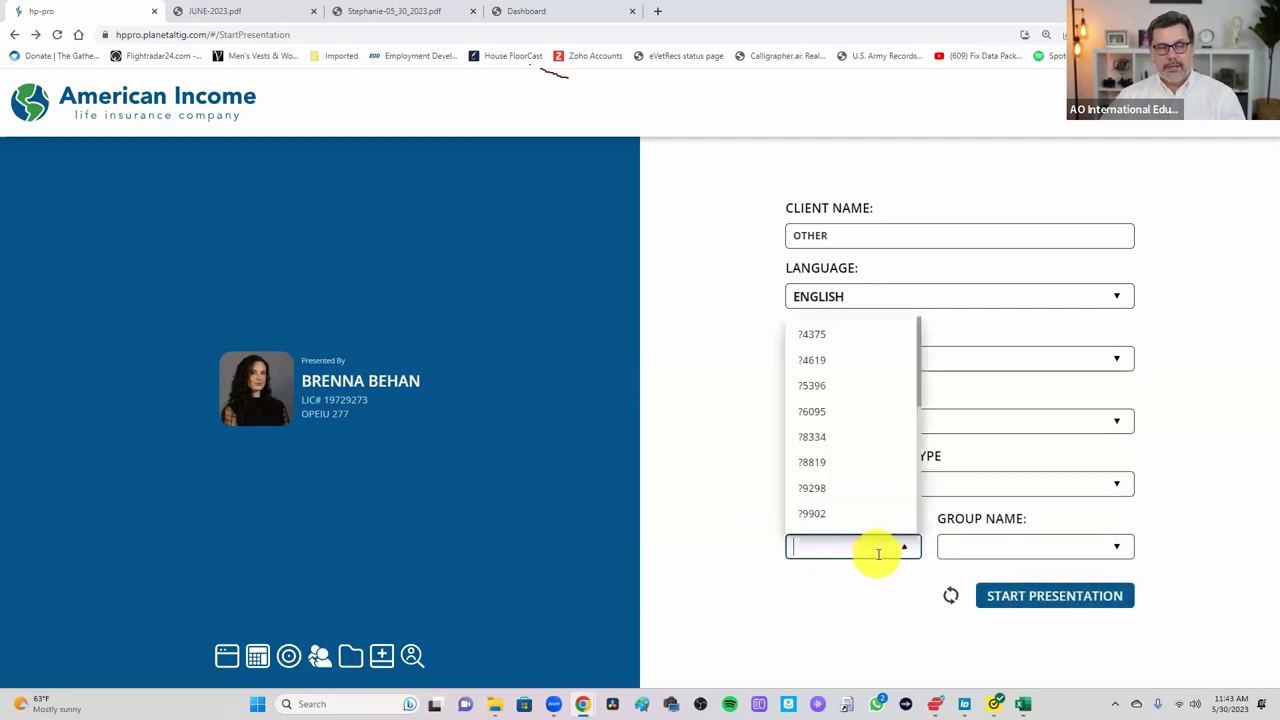
text(SGMA)
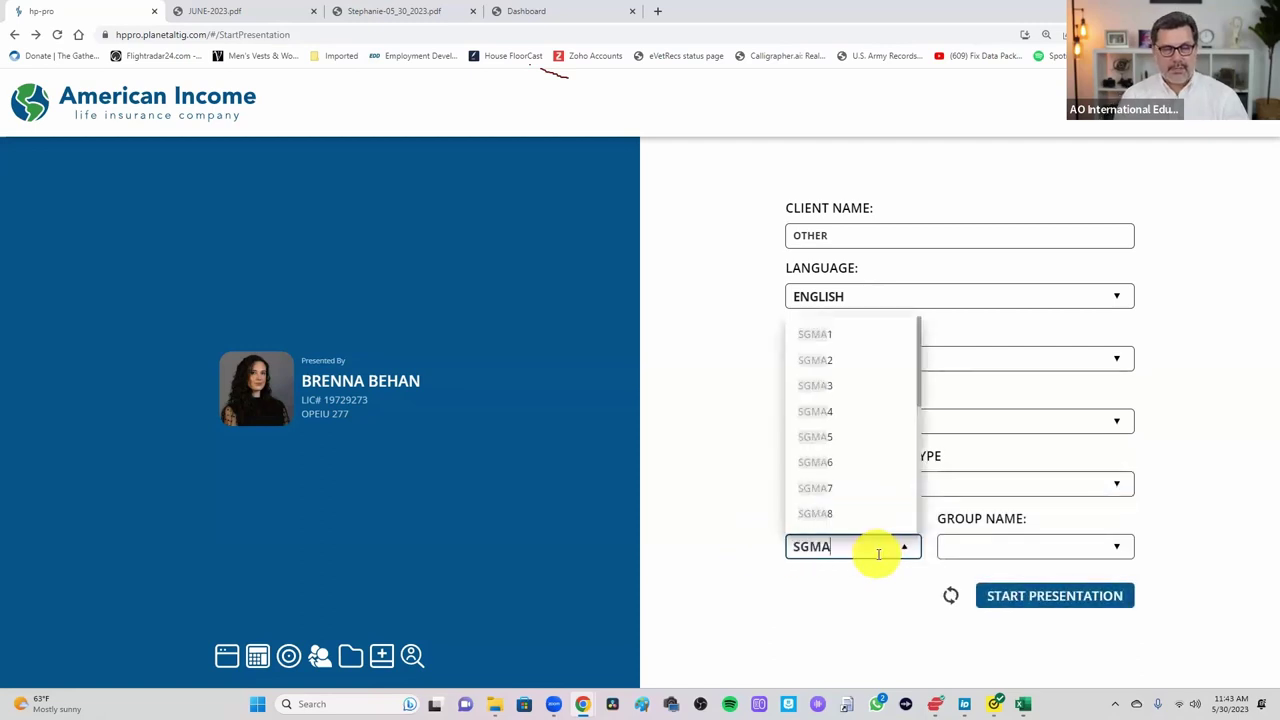
text(D)
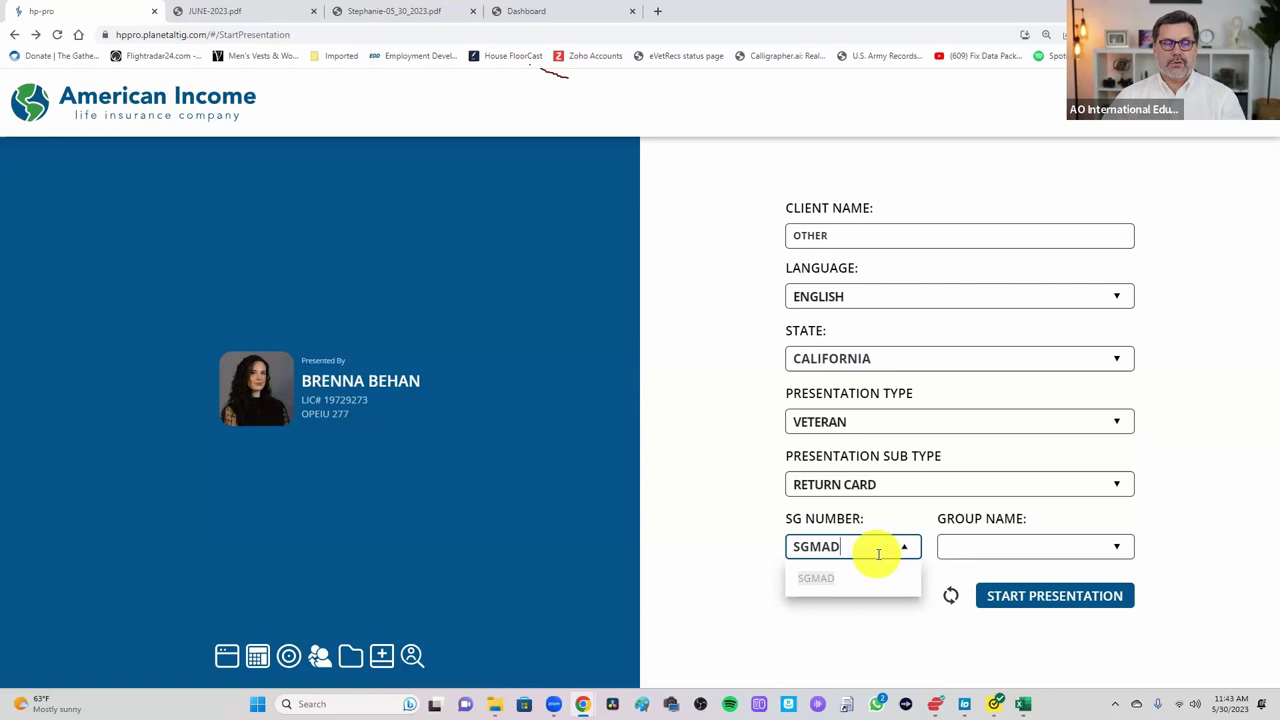
click(820, 587)
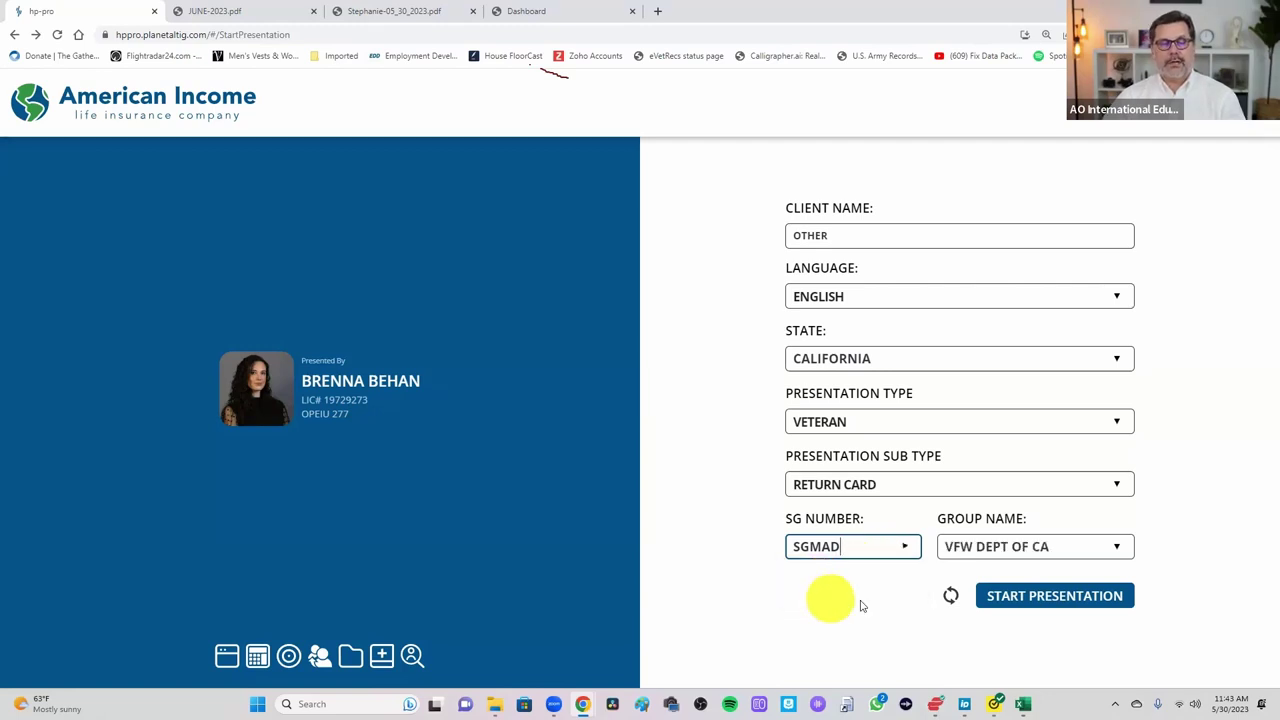
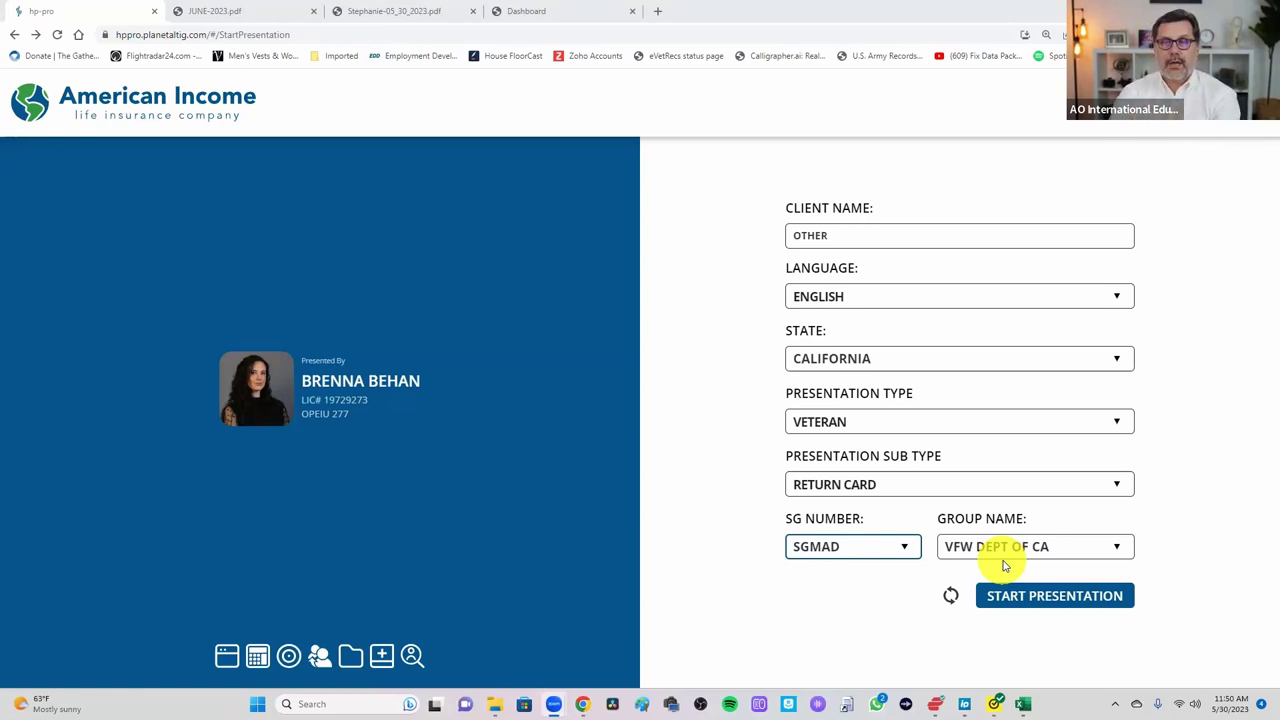
- Start the veteran presentation to open its 16-page script at the A1 Opening page
click(1053, 598)
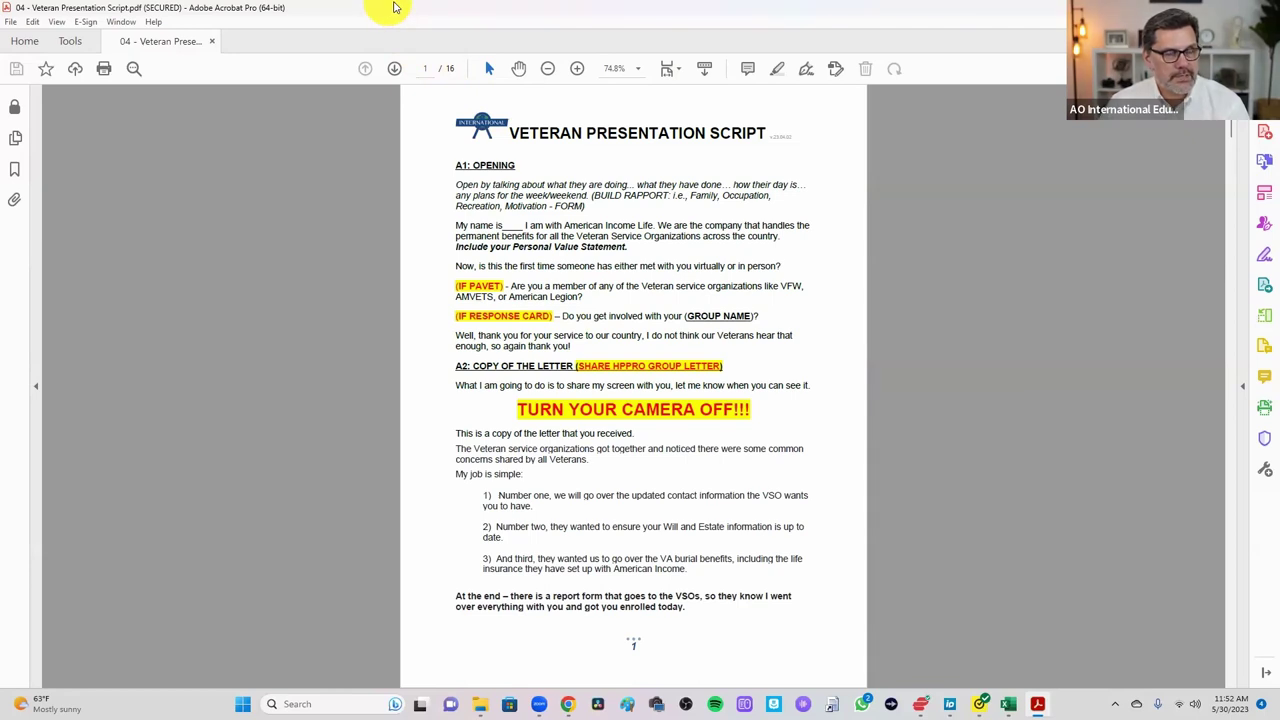
- Restore the script window and display group SGMAD's California State Posts notification letter
double_click(393, 7)
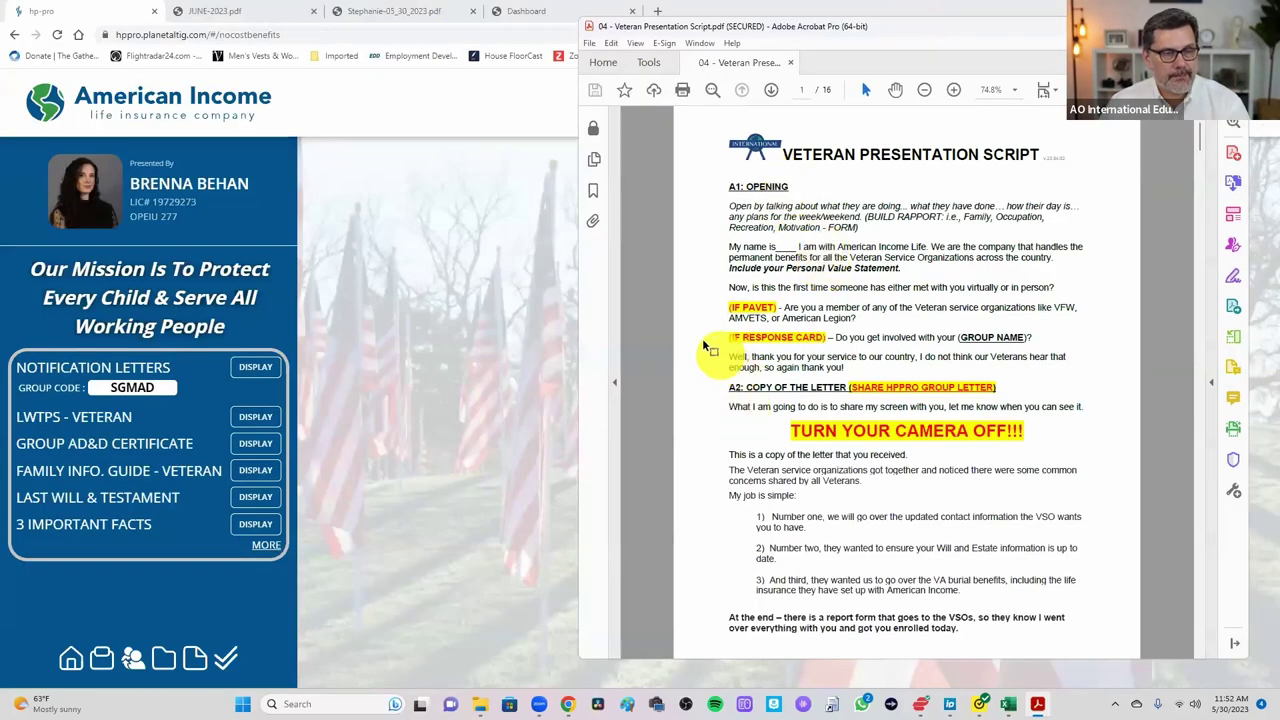
scroll(705, 345, down, 1)
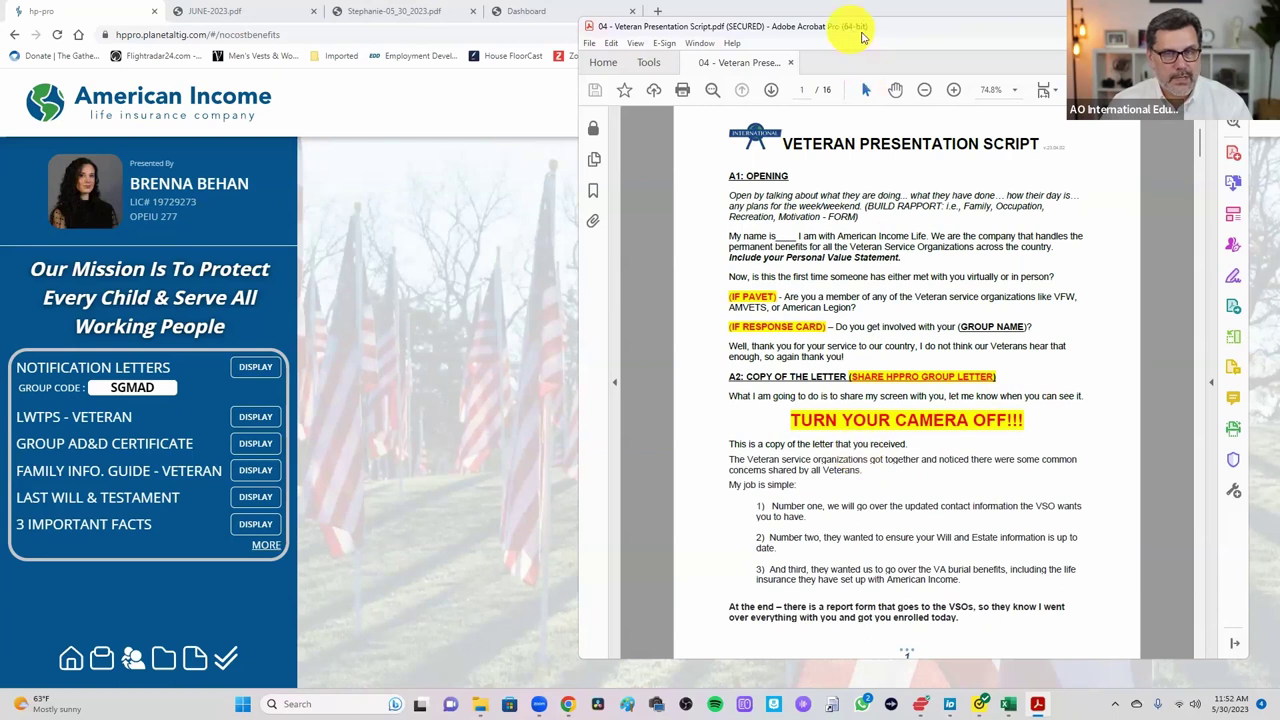
click(397, 293)
click(255, 367)
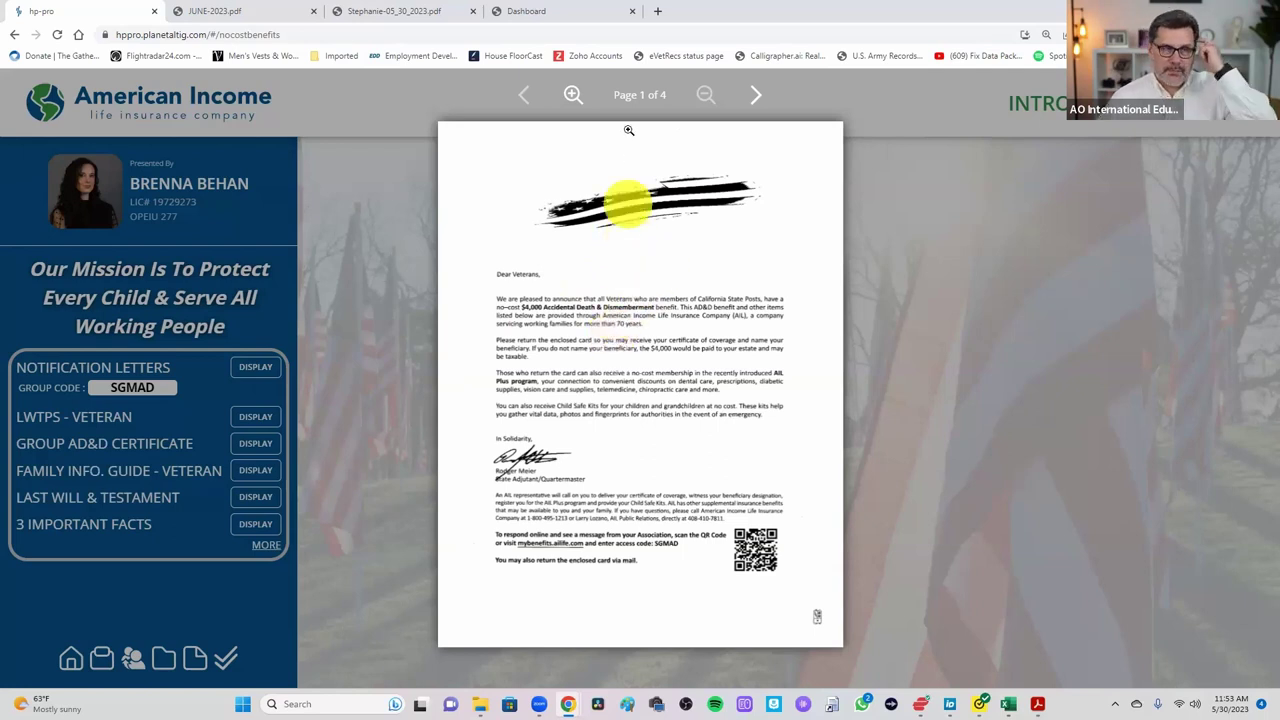
- Zoom in twice on the notification letter and position the script window beside it
click(573, 96)
click(573, 96)
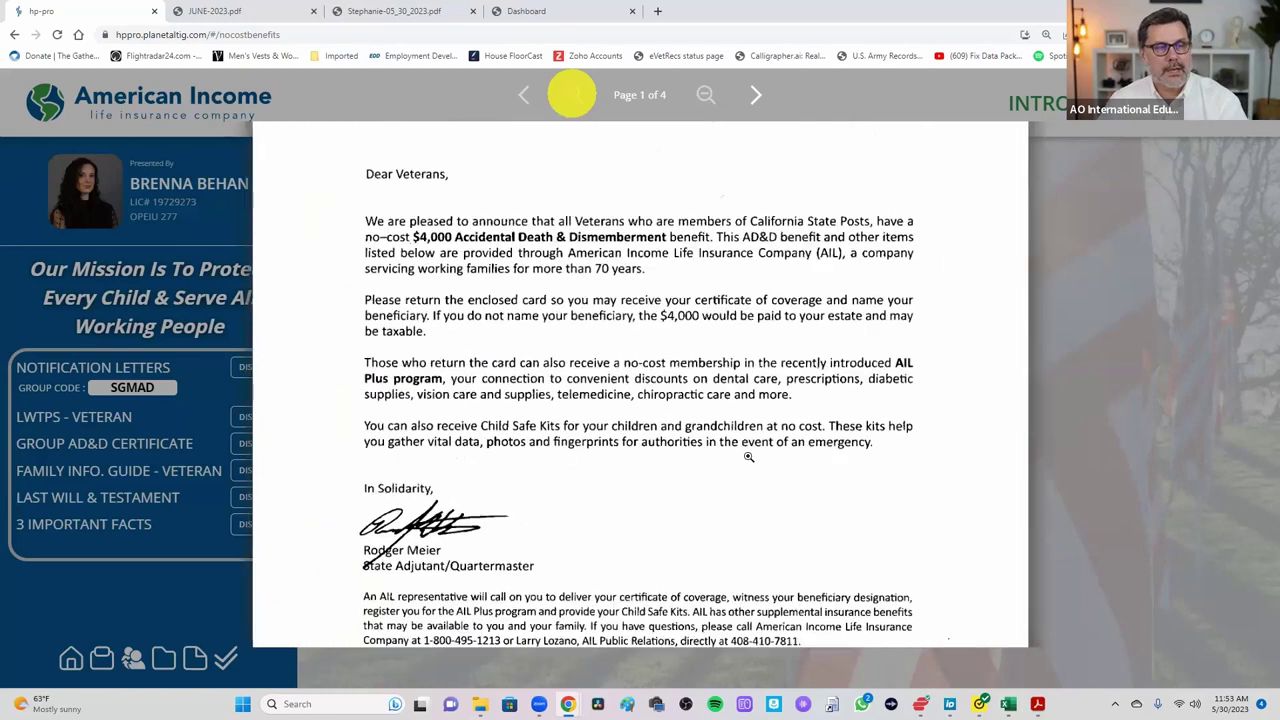
scroll(744, 459, up, 3)
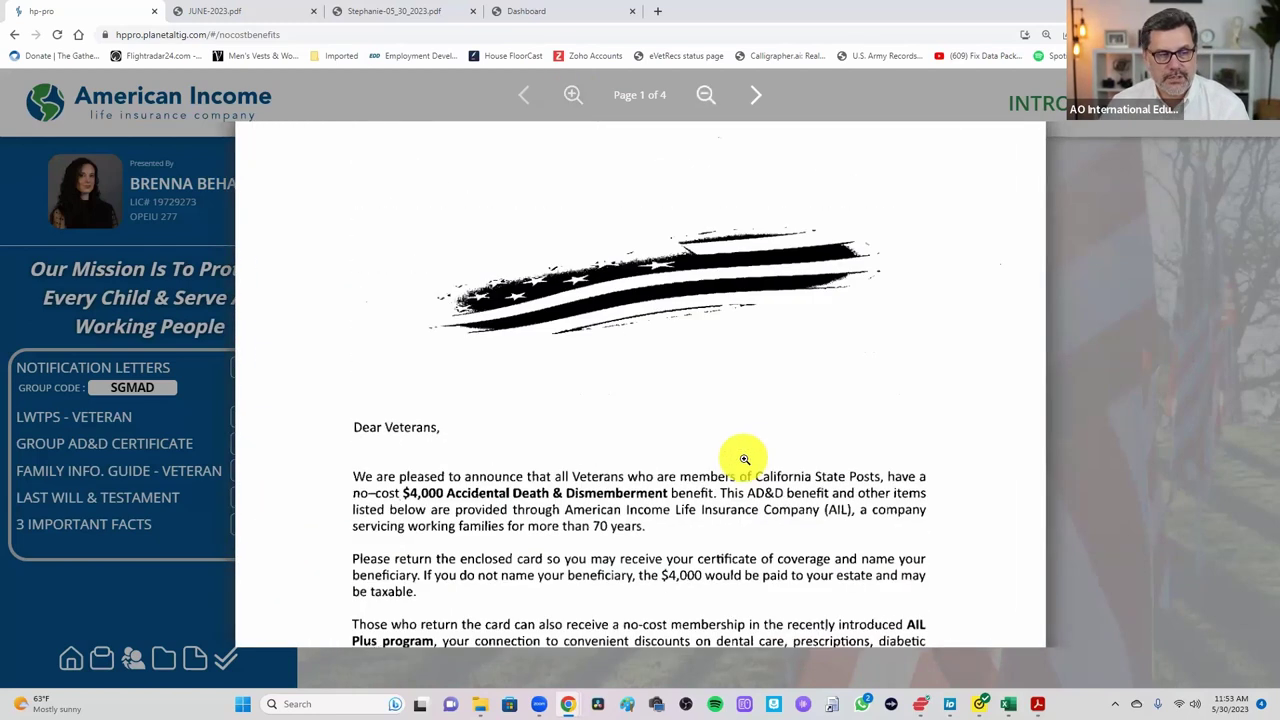
scroll(743, 459, down, 2)
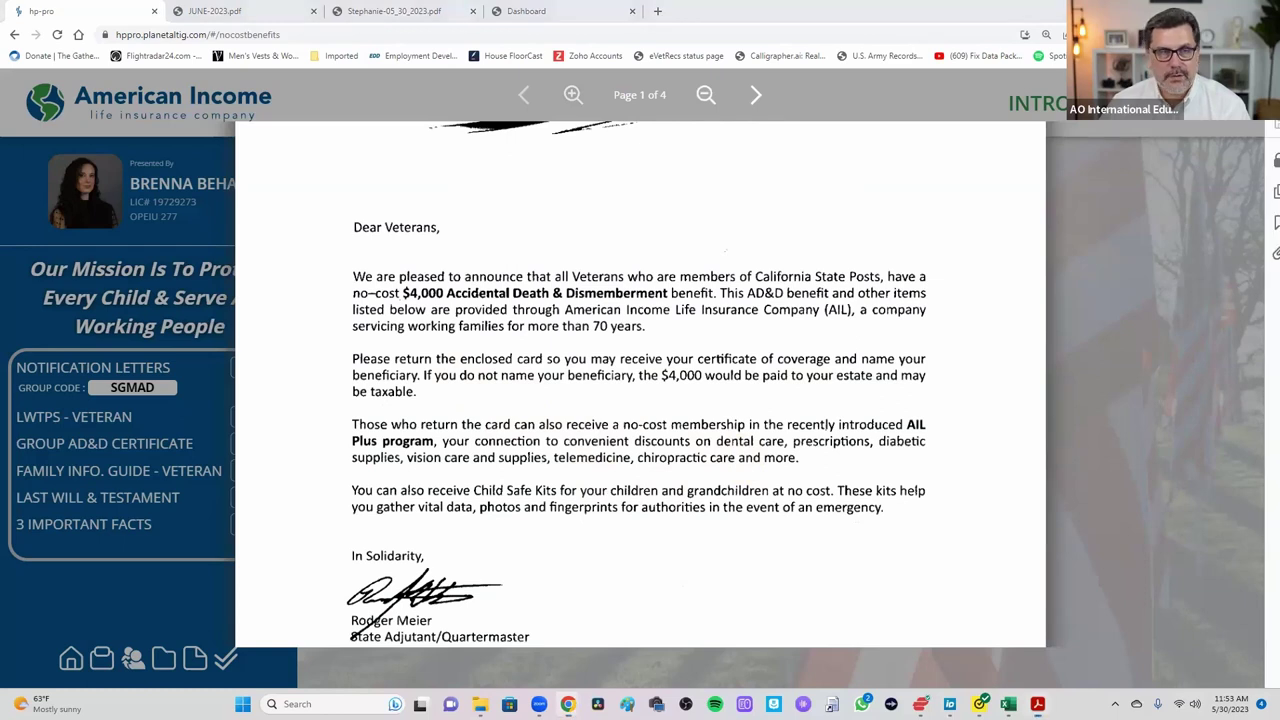
drag(1275, 83, 800, 83)
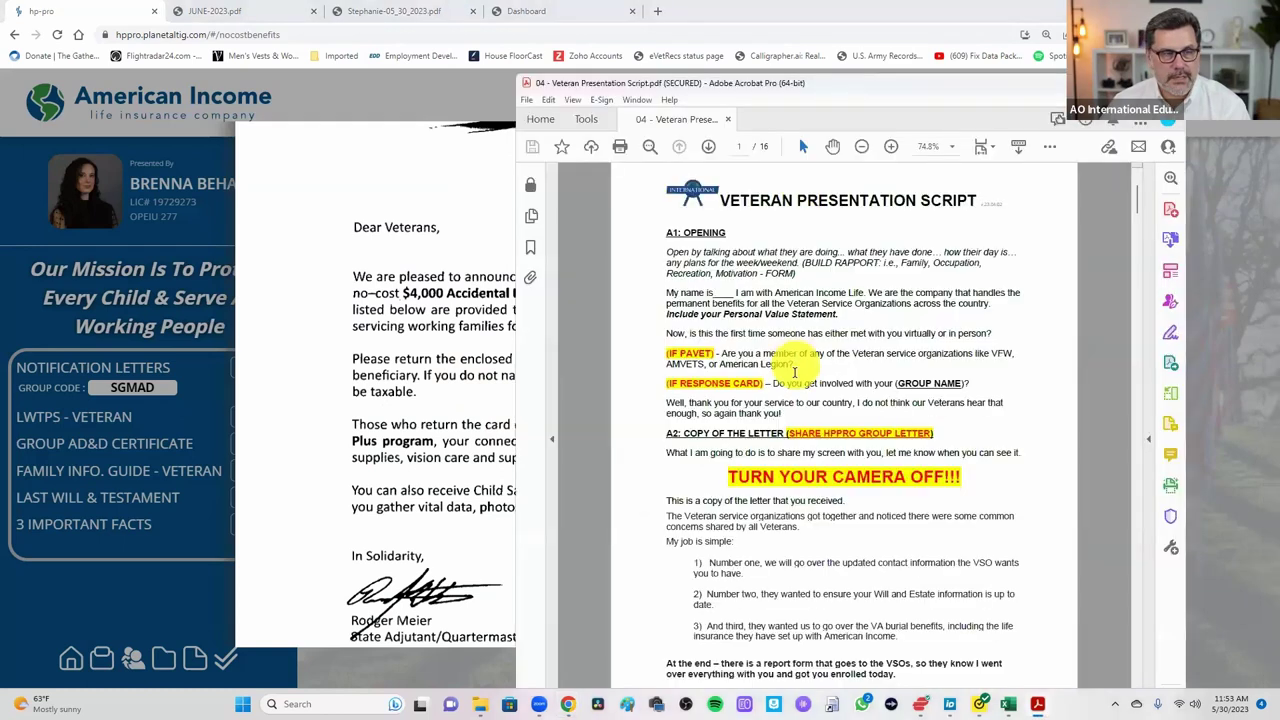
scroll(812, 505, down, 2)
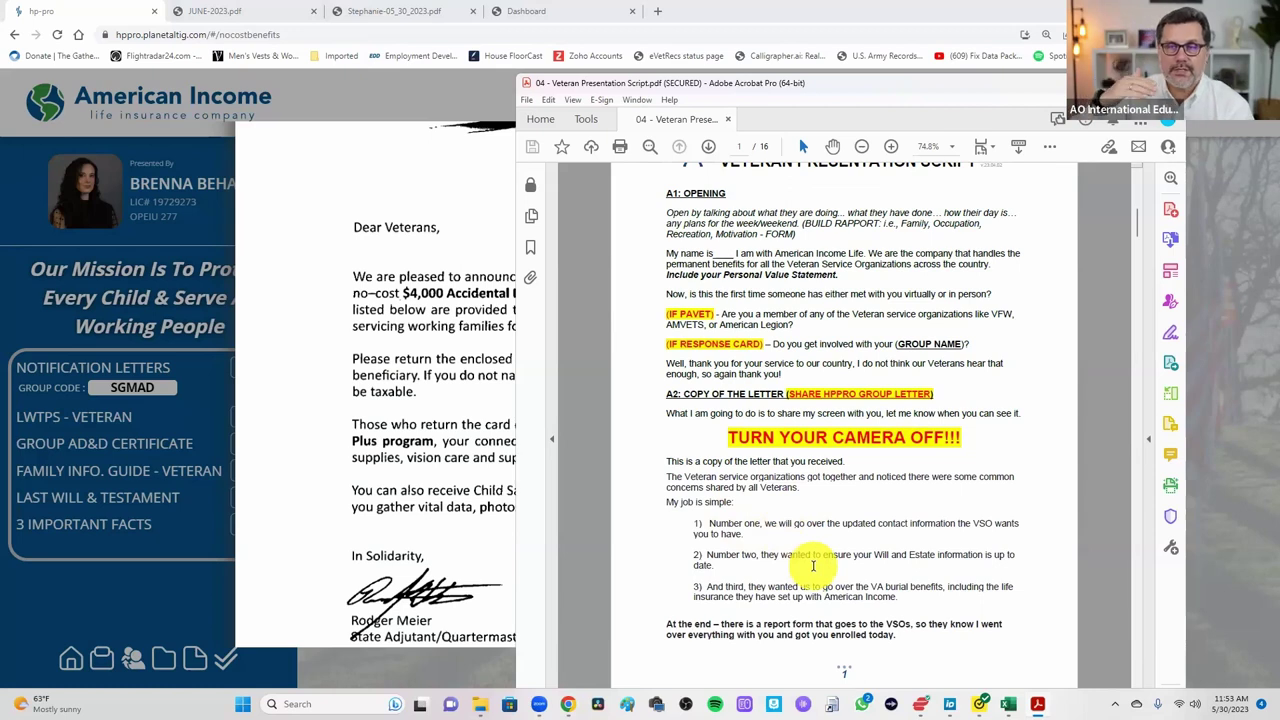
scroll(813, 566, down, 3)
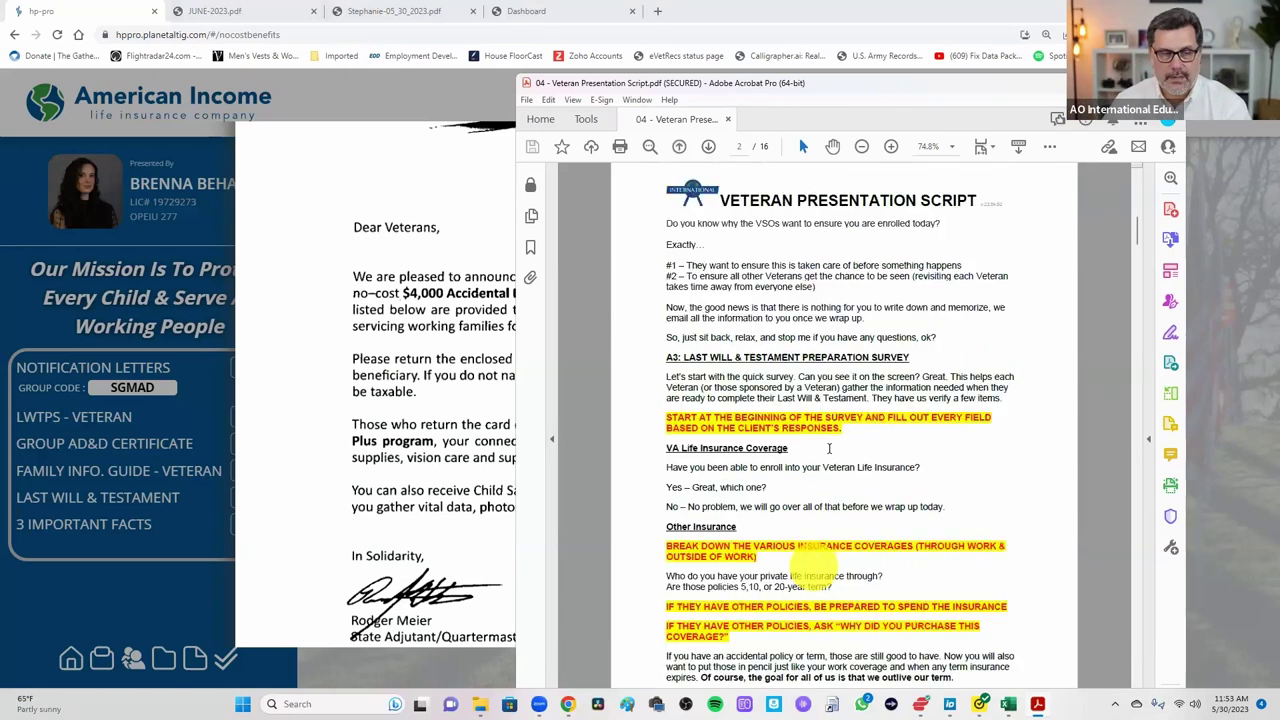
scroll(769, 292, up, 3)
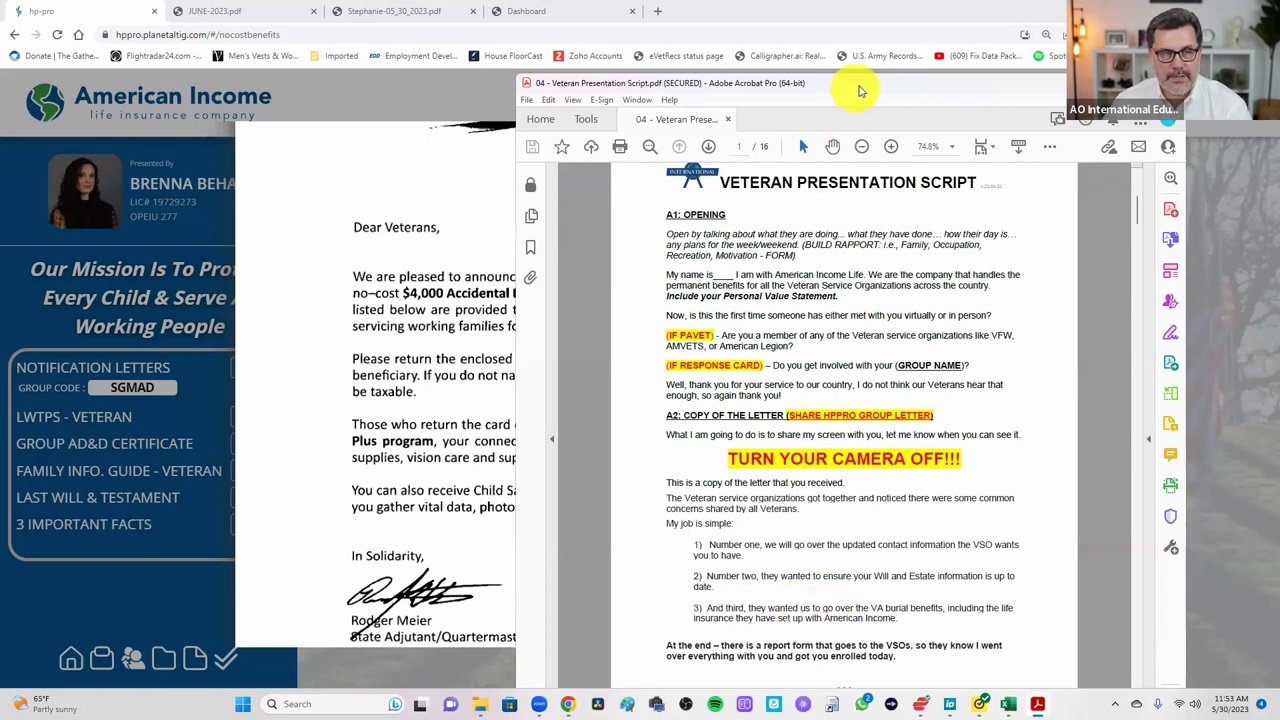
drag(858, 88, 861, 40)
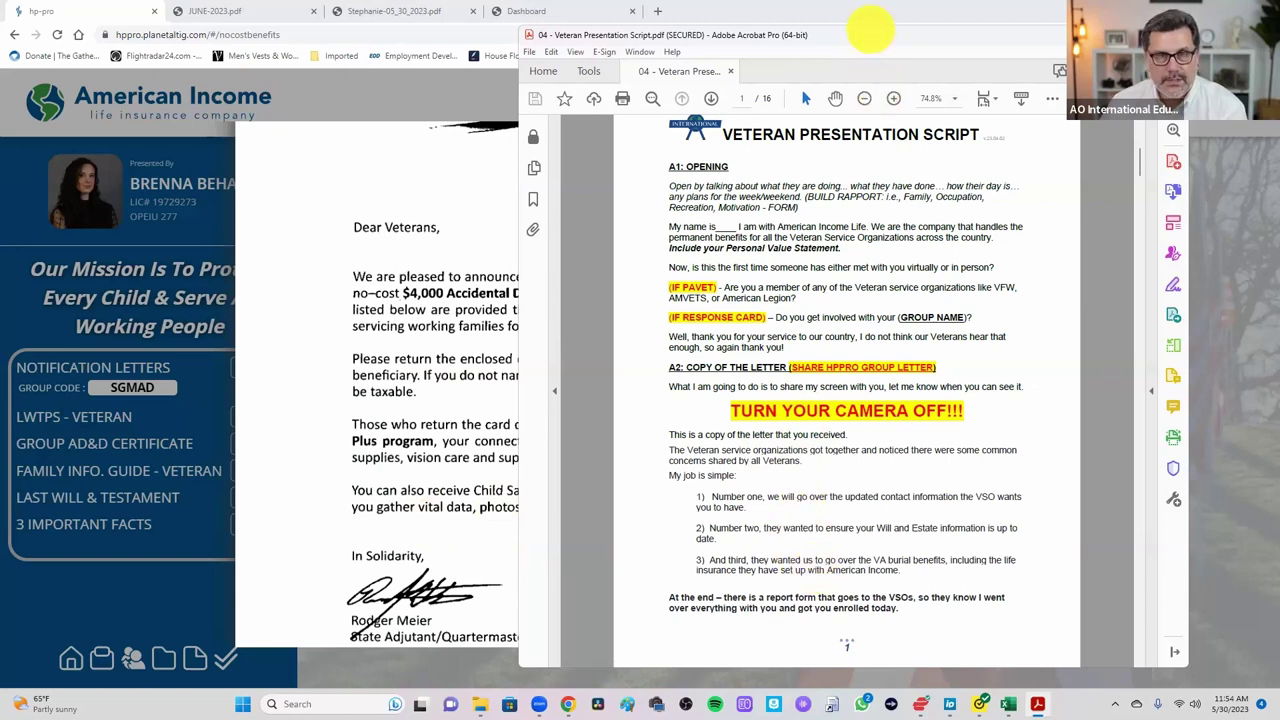
- Switch between the script and the letter to read it, then close the letter
key(alt+Tab)
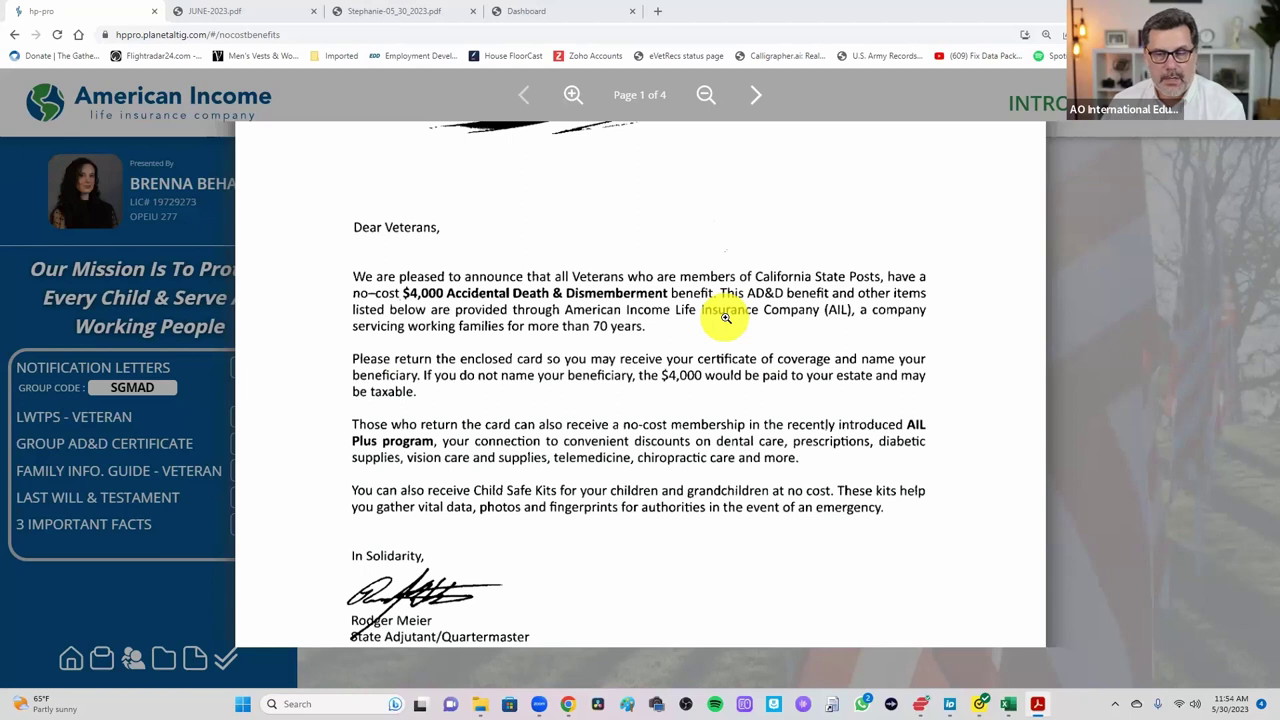
key(alt+Tab)
scroll(934, 463, down, 3)
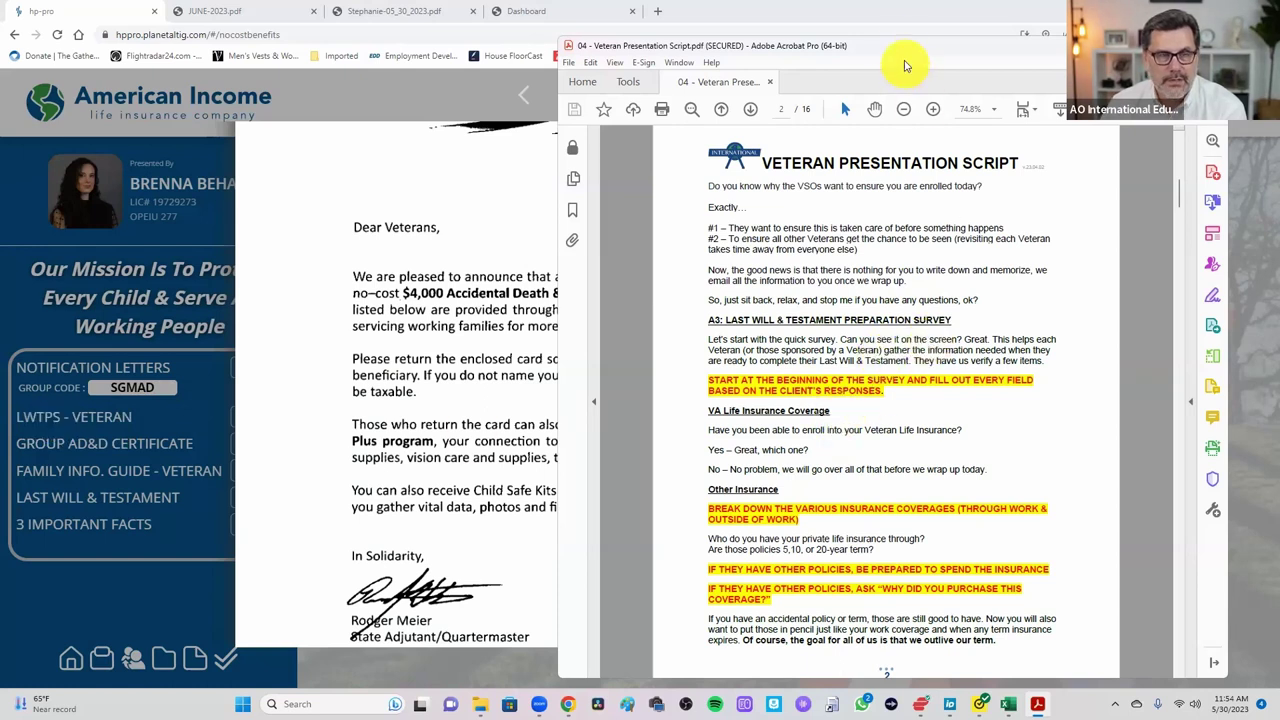
key(alt+Tab)
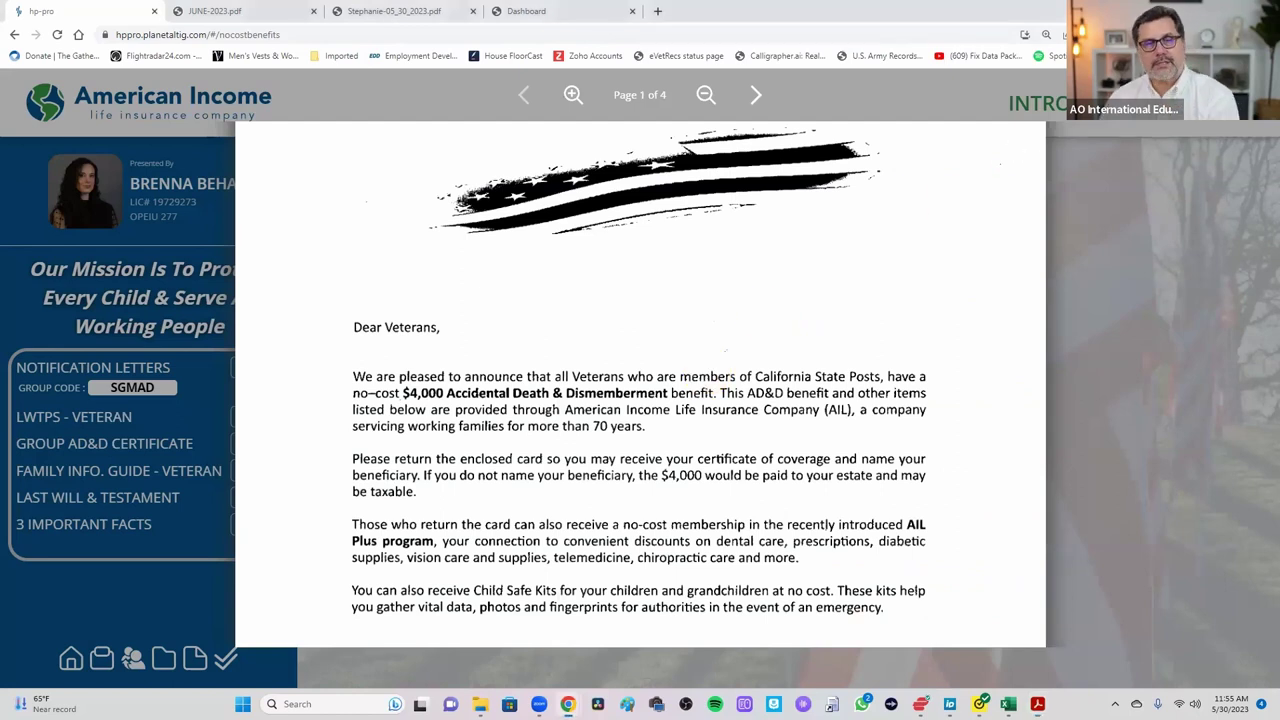
key(Escape)
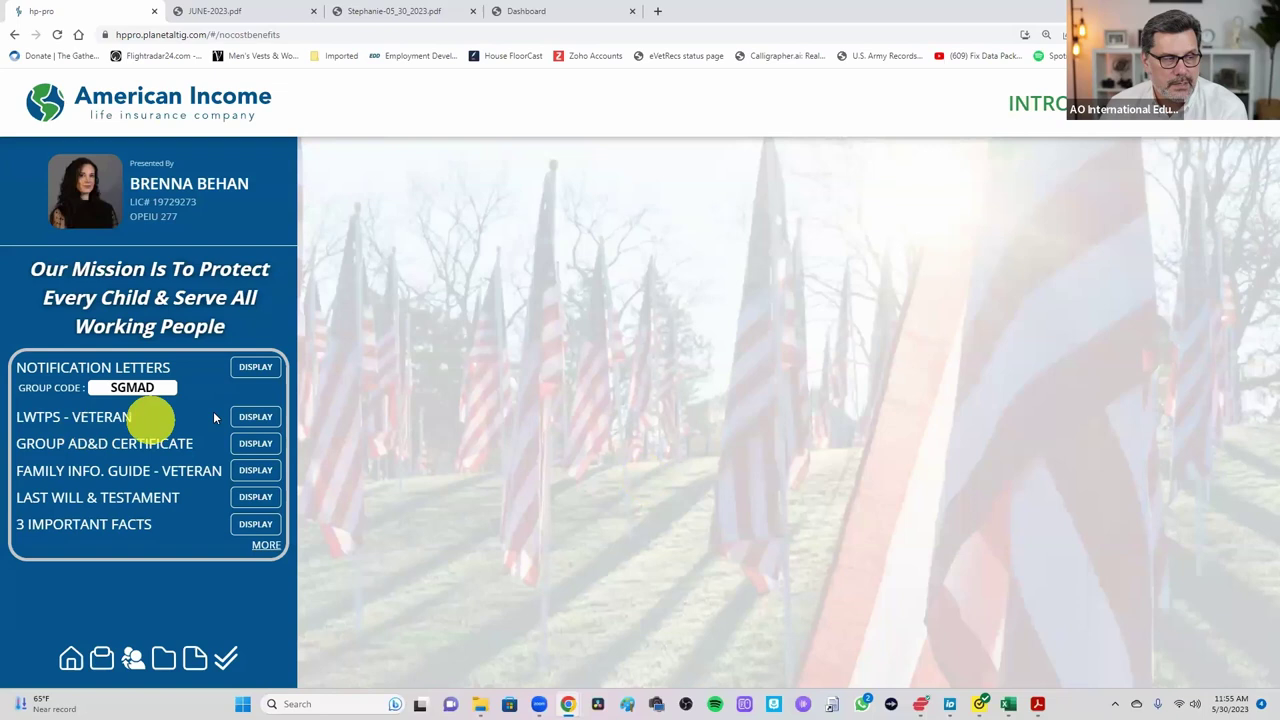
click(250, 418)
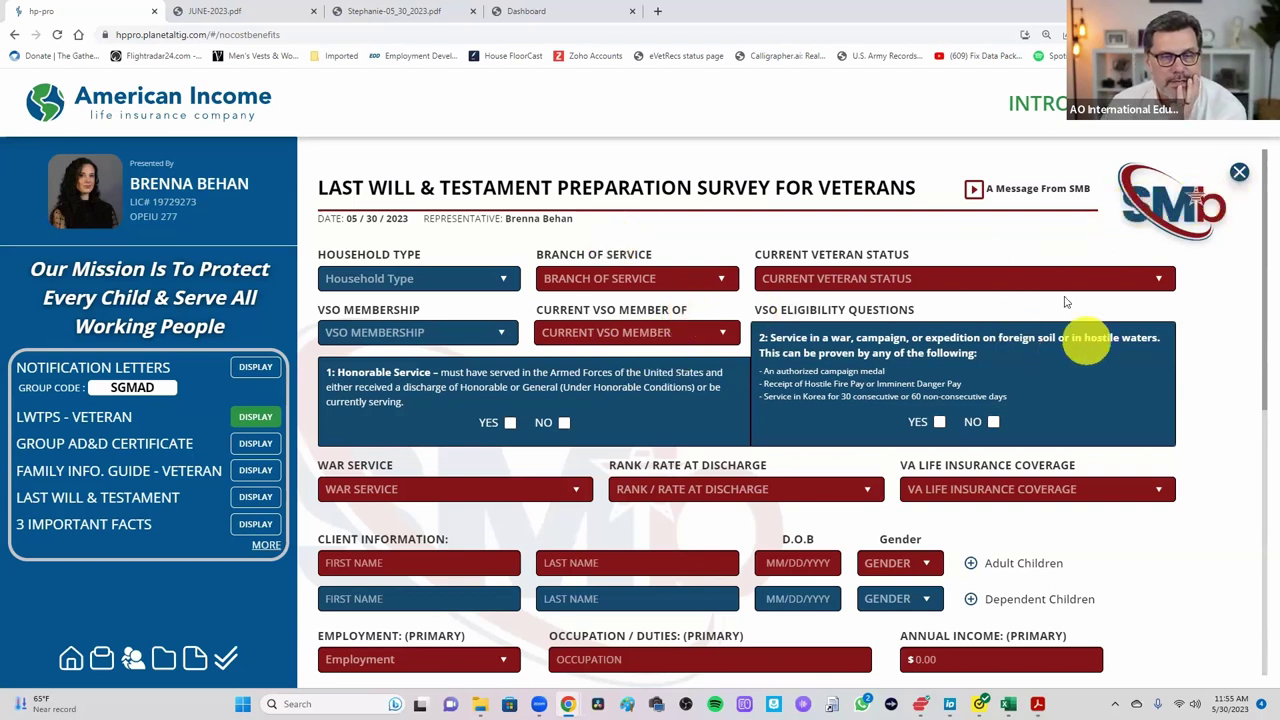
click(1239, 172)
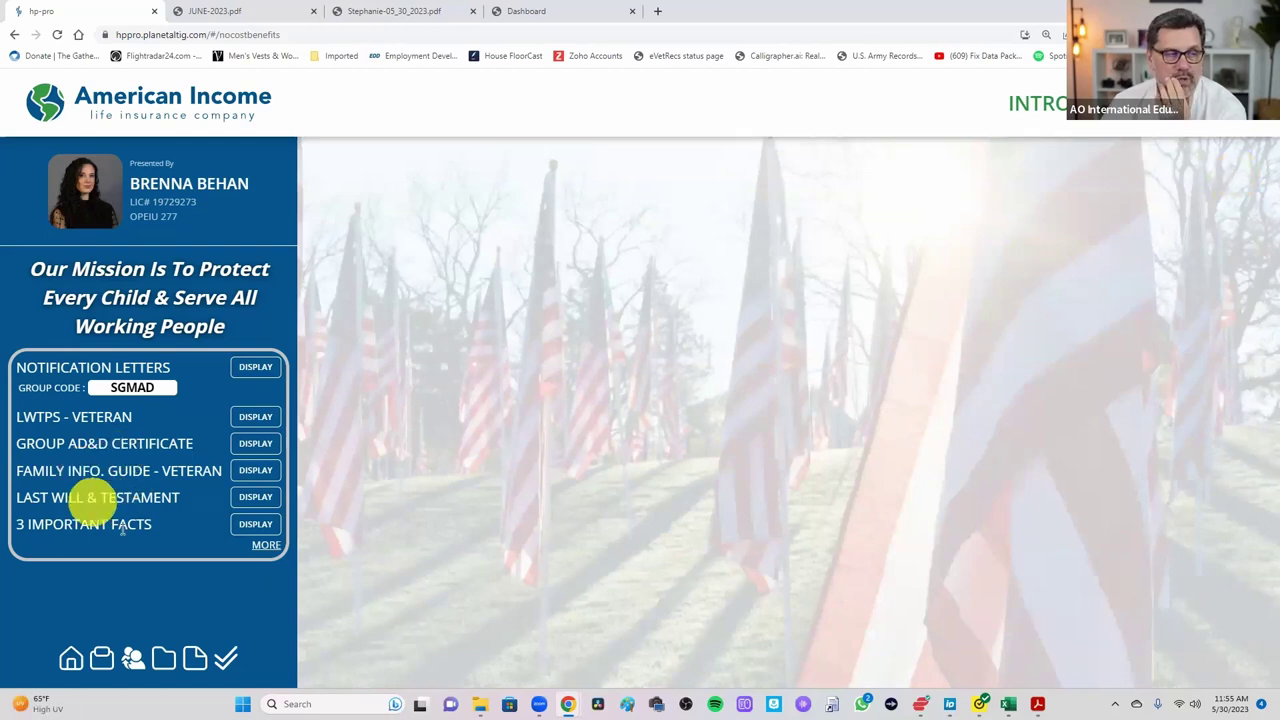
click(256, 418)
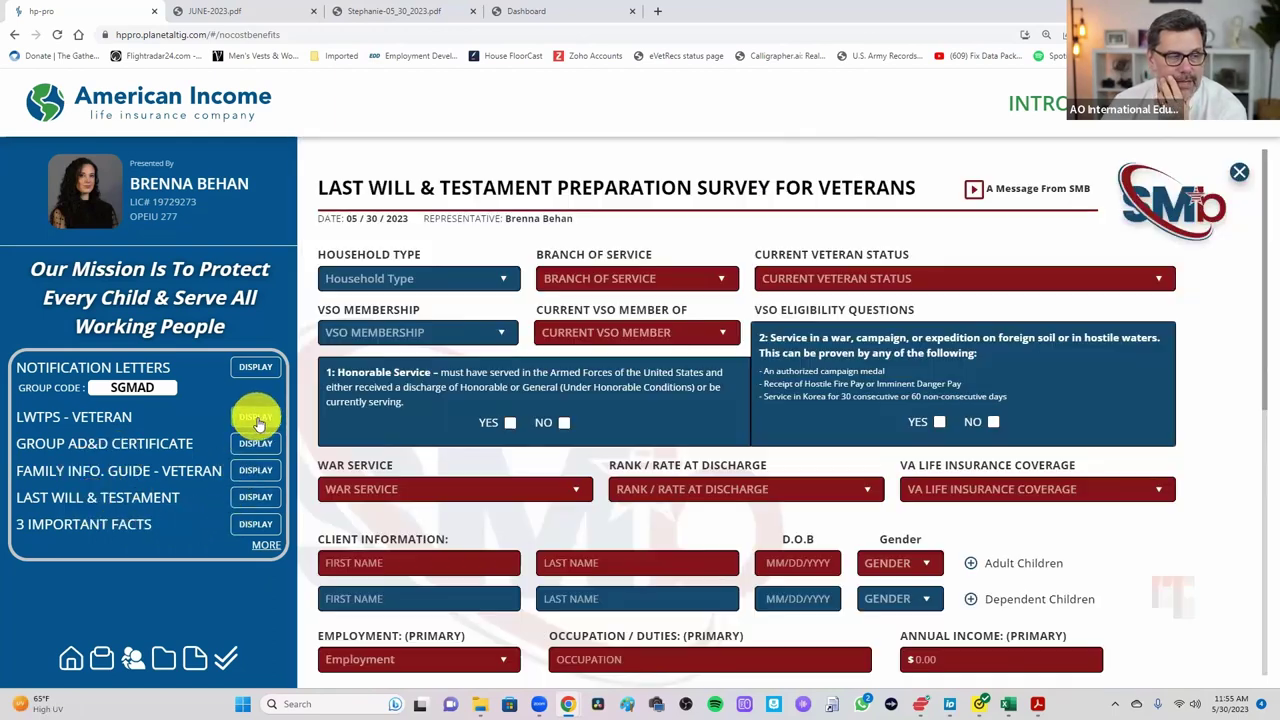
click(452, 286)
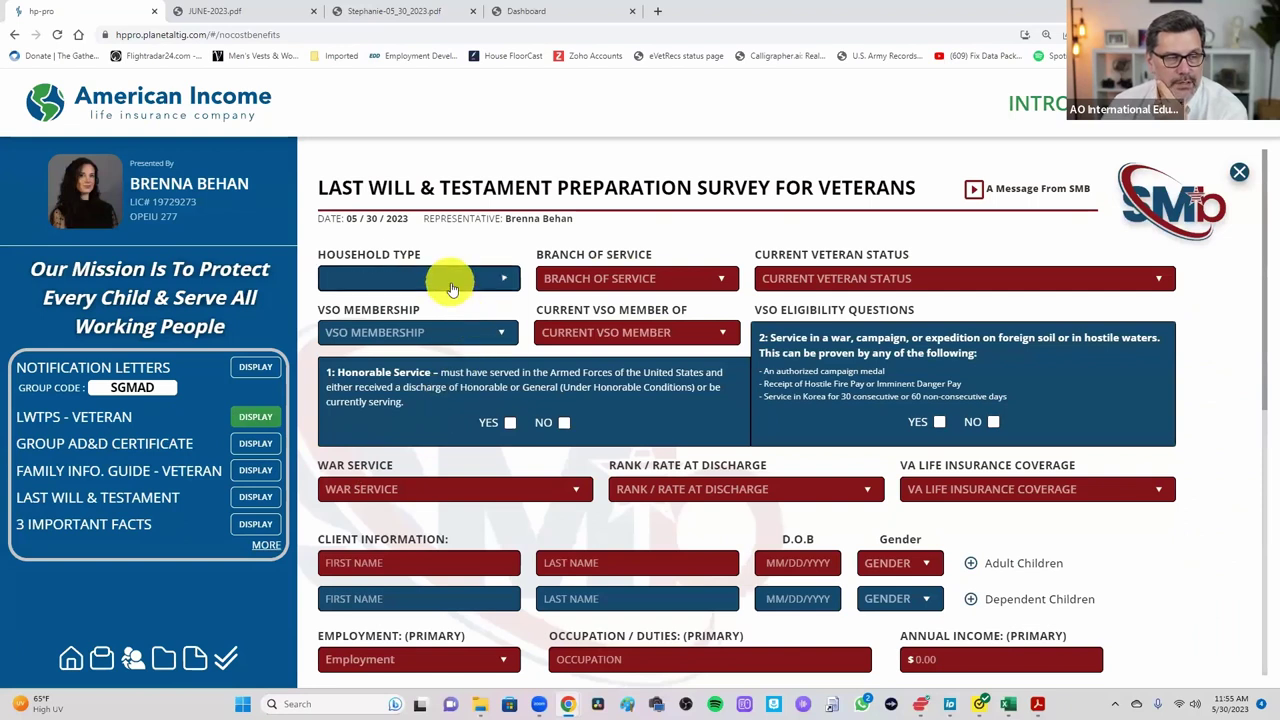
click(630, 280)
click(866, 283)
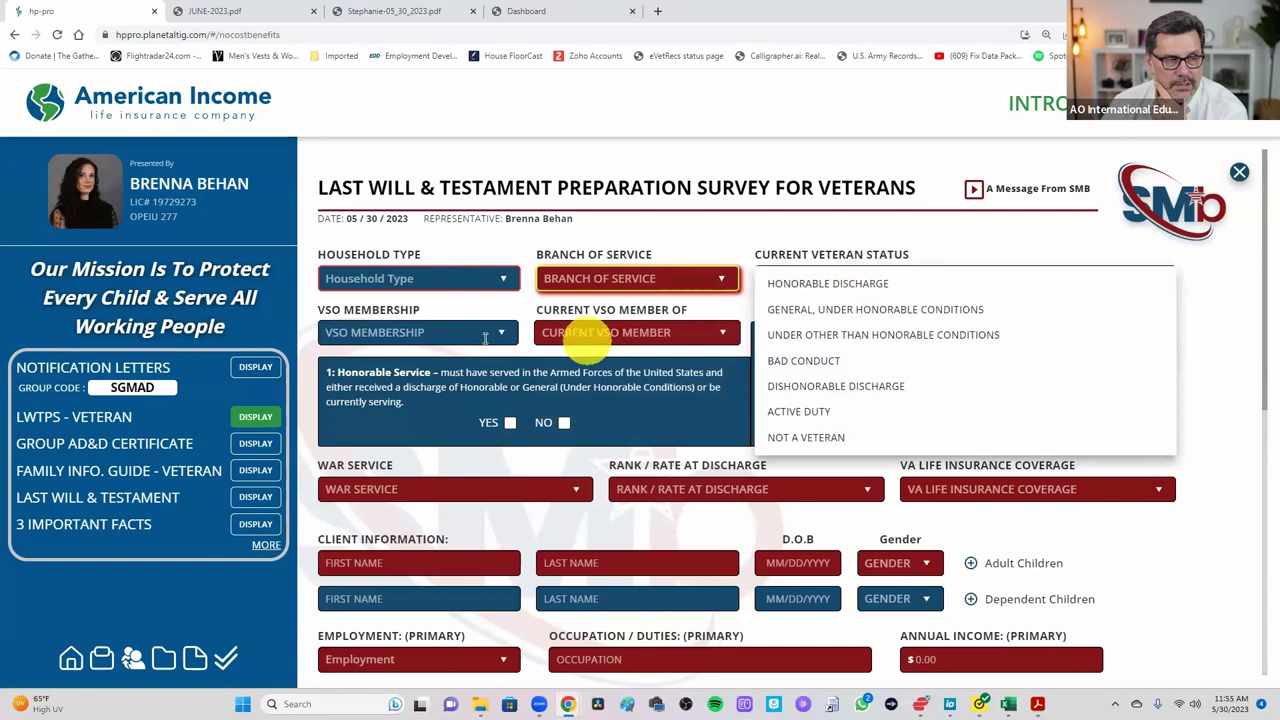
click(457, 334)
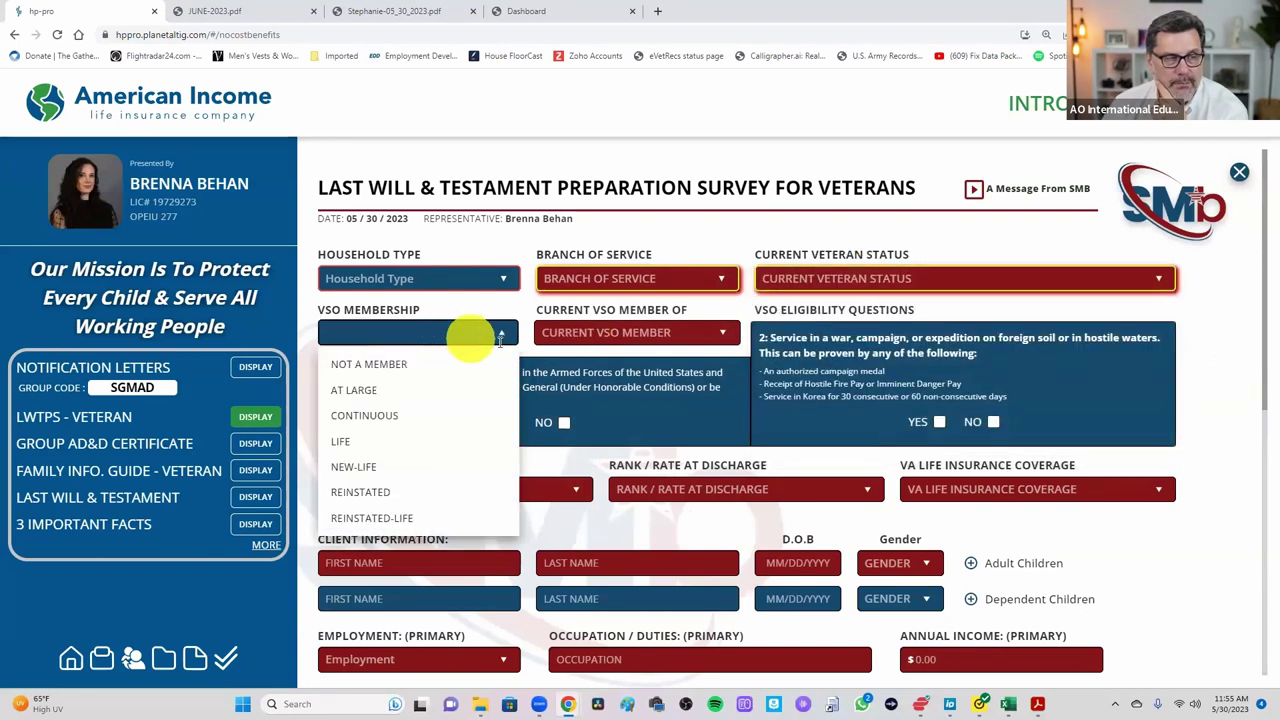
click(625, 338)
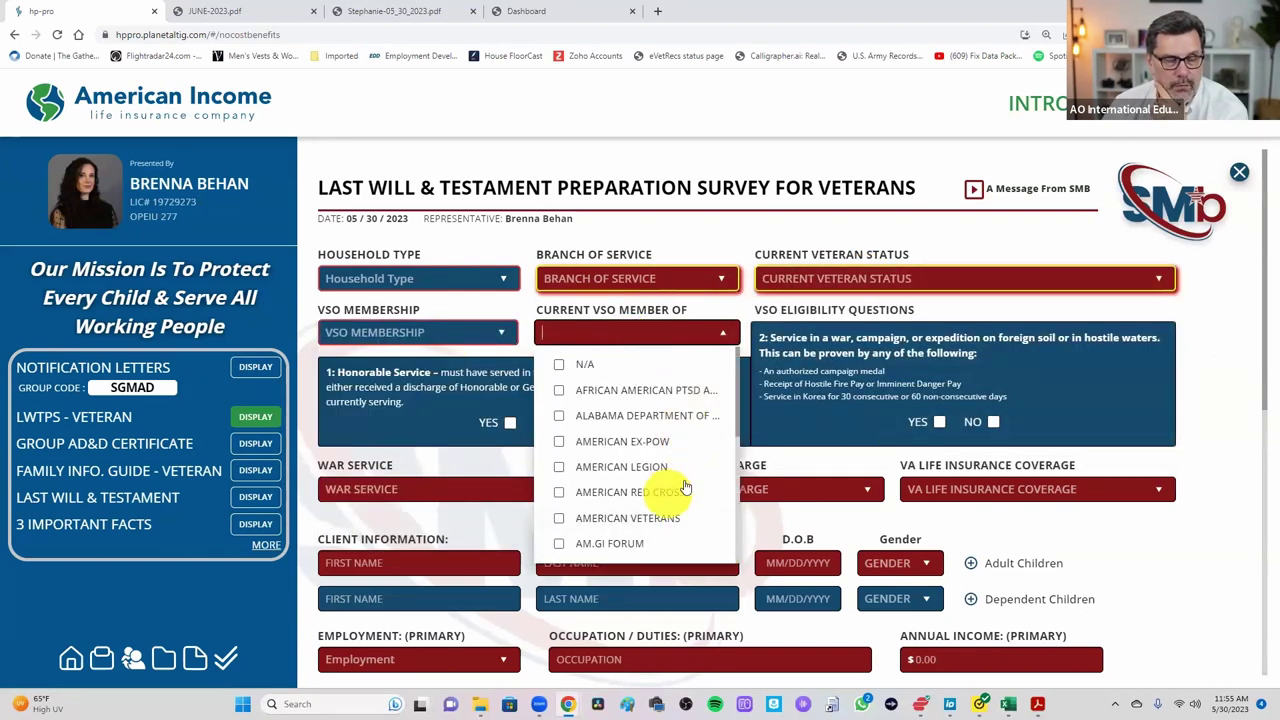
click(812, 462)
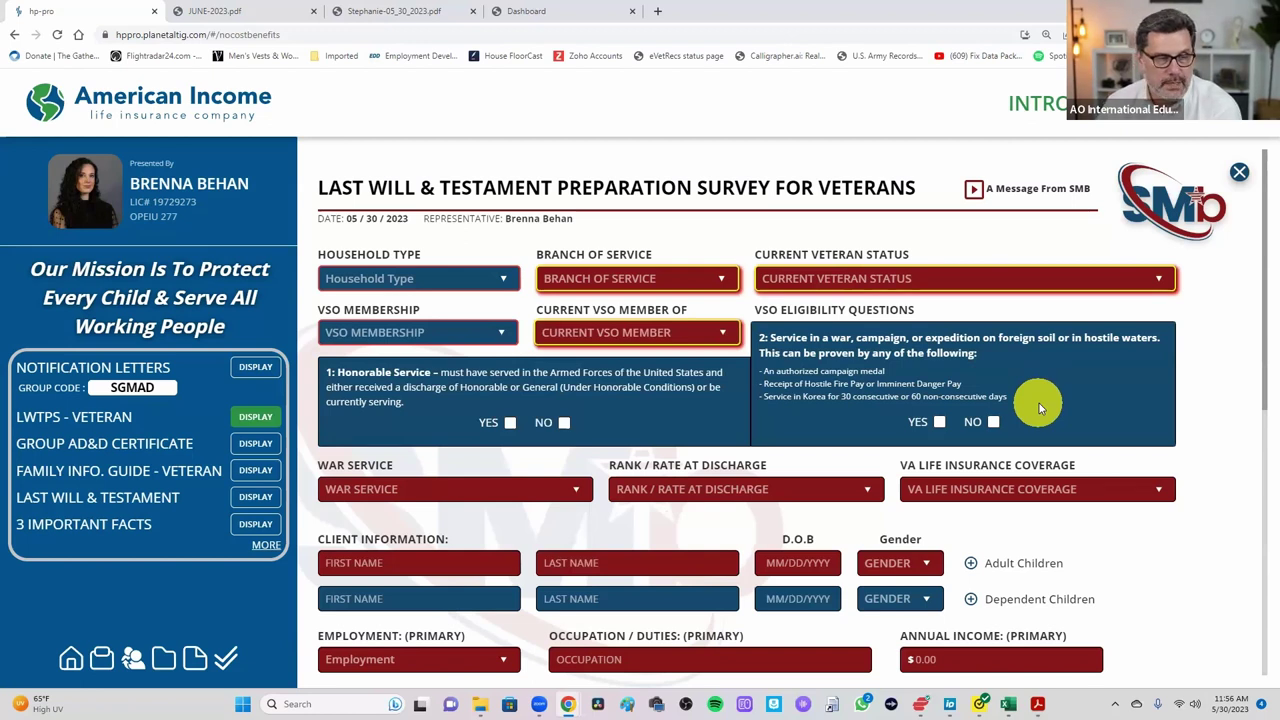
scroll(1015, 408, down, 2)
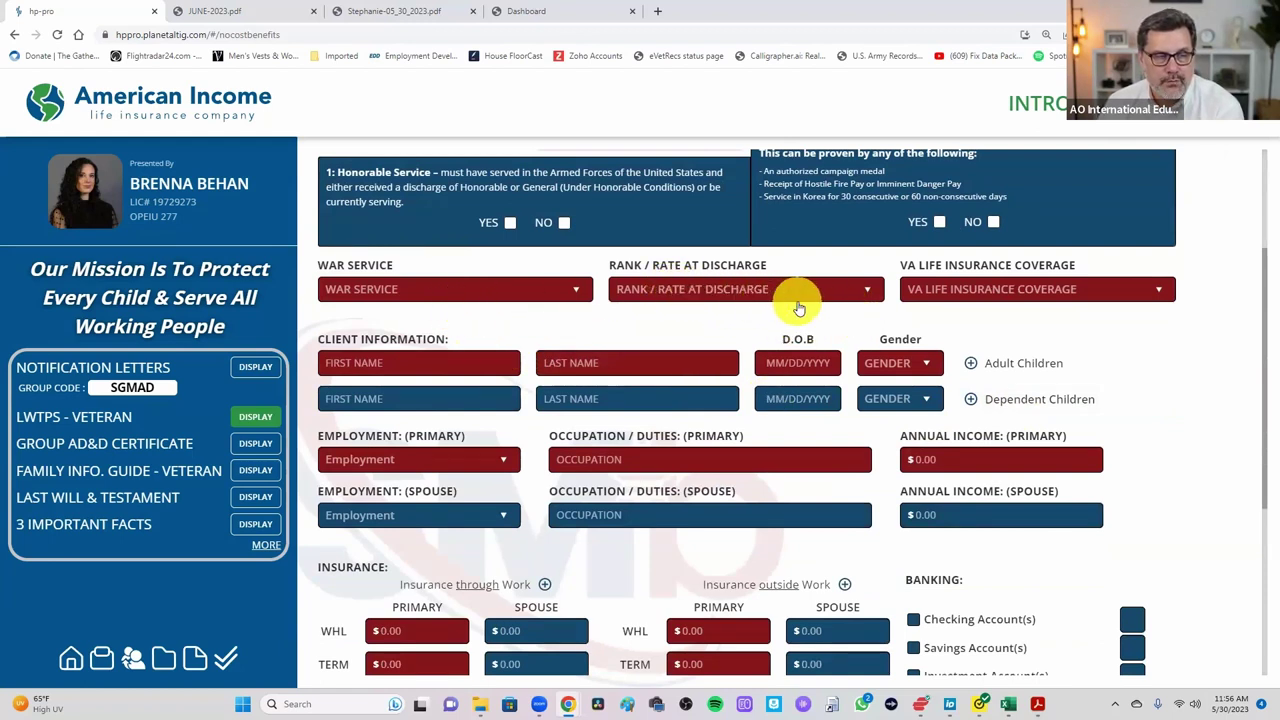
click(1035, 299)
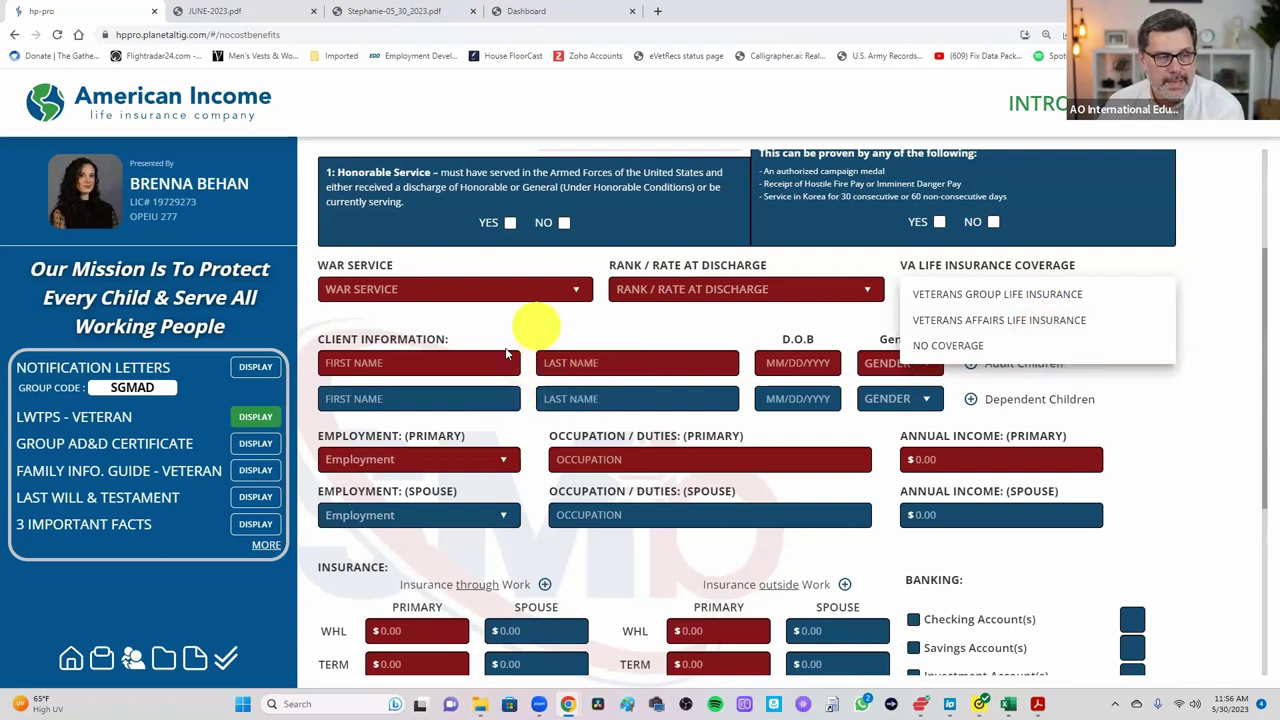
key(Escape)
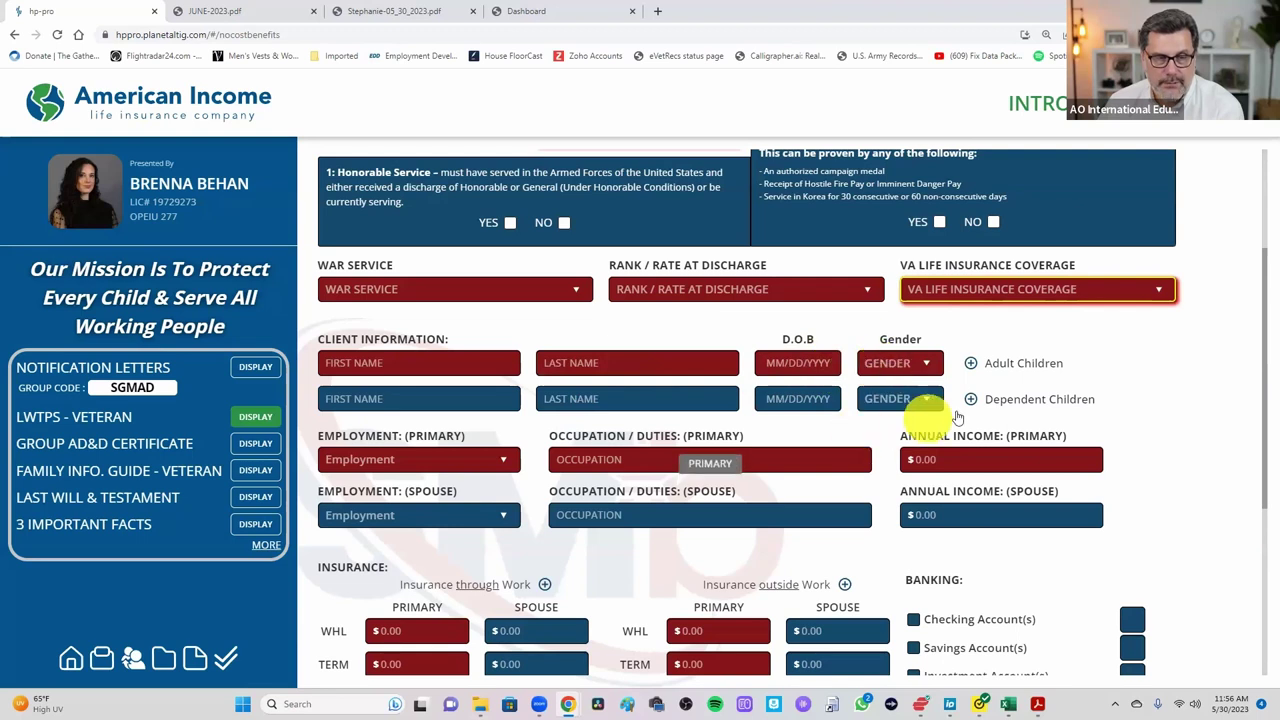
click(1022, 365)
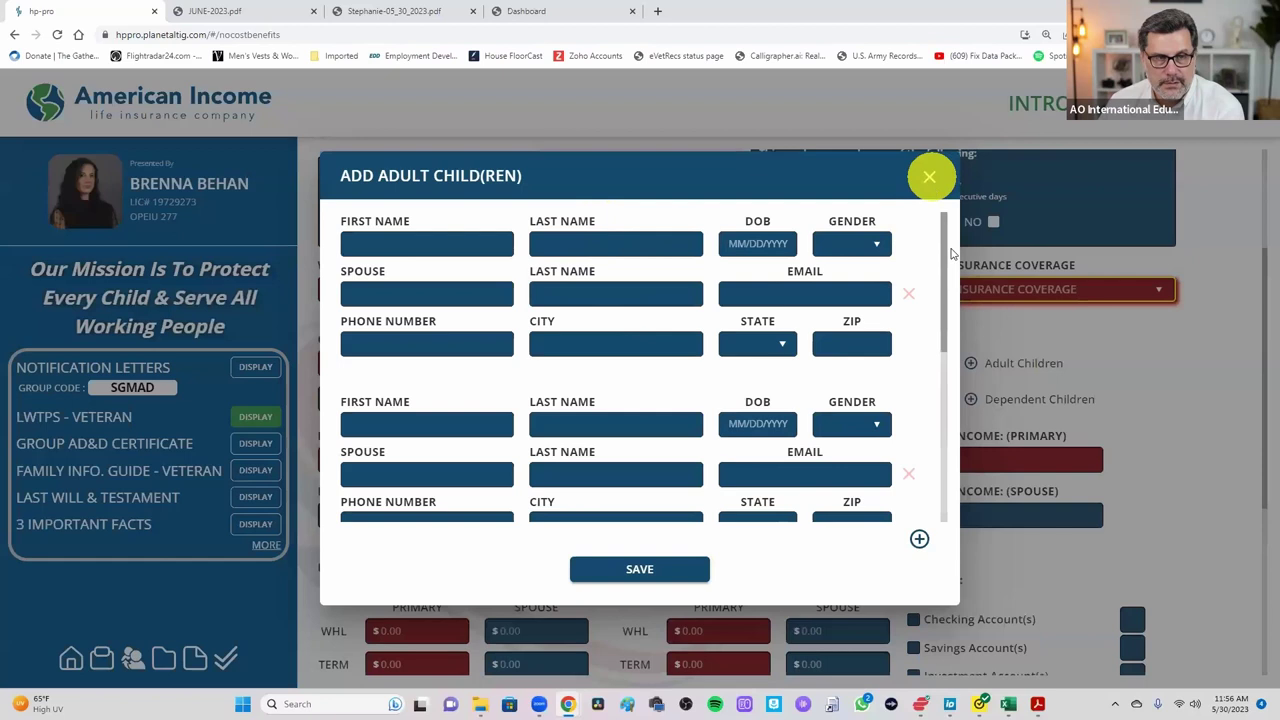
click(929, 177)
click(1008, 400)
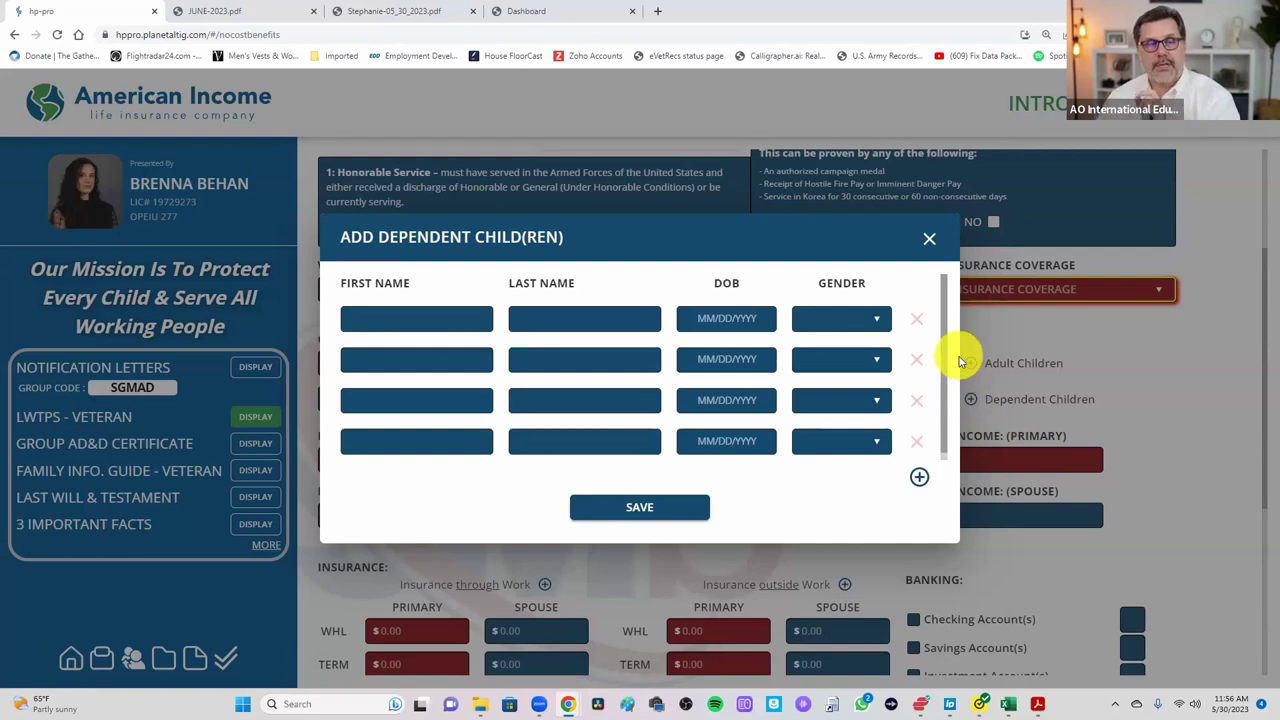
click(930, 240)
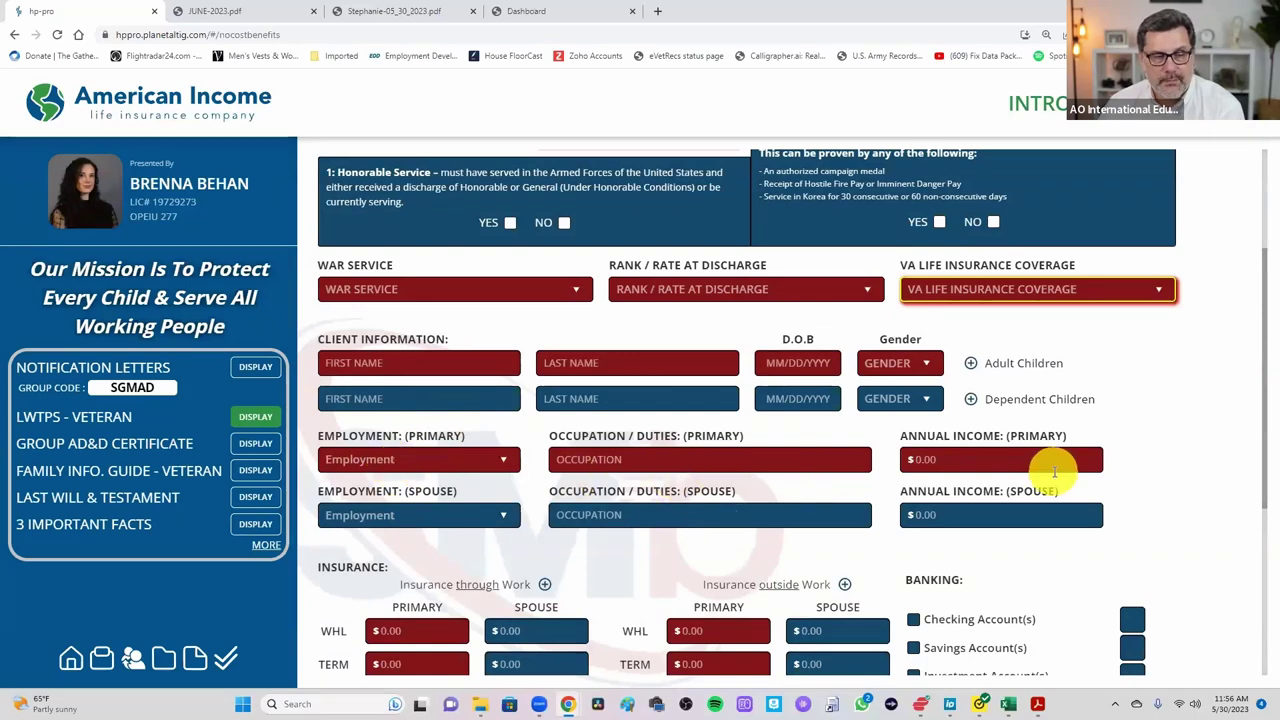
- Dismiss the existing insurance form unsaved and bring up the Add Property form
scroll(1055, 470, down, 2)
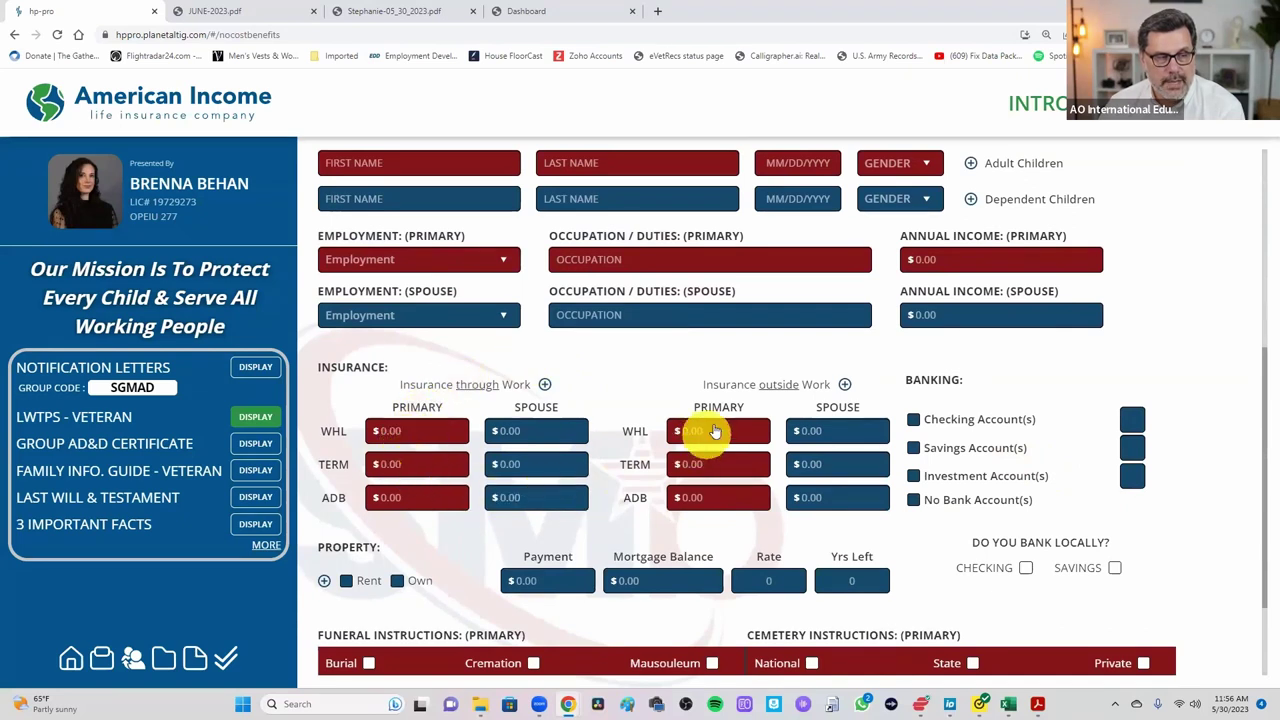
click(520, 468)
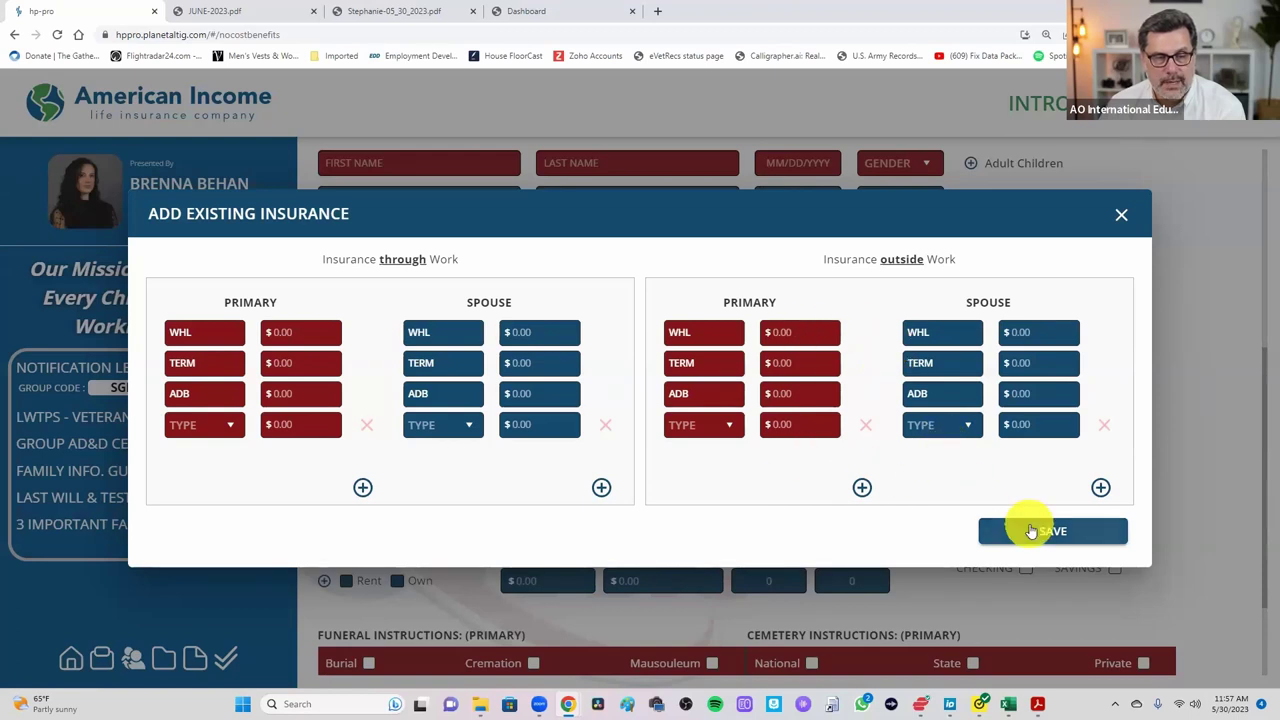
click(1121, 214)
scroll(543, 430, down, 2)
click(324, 444)
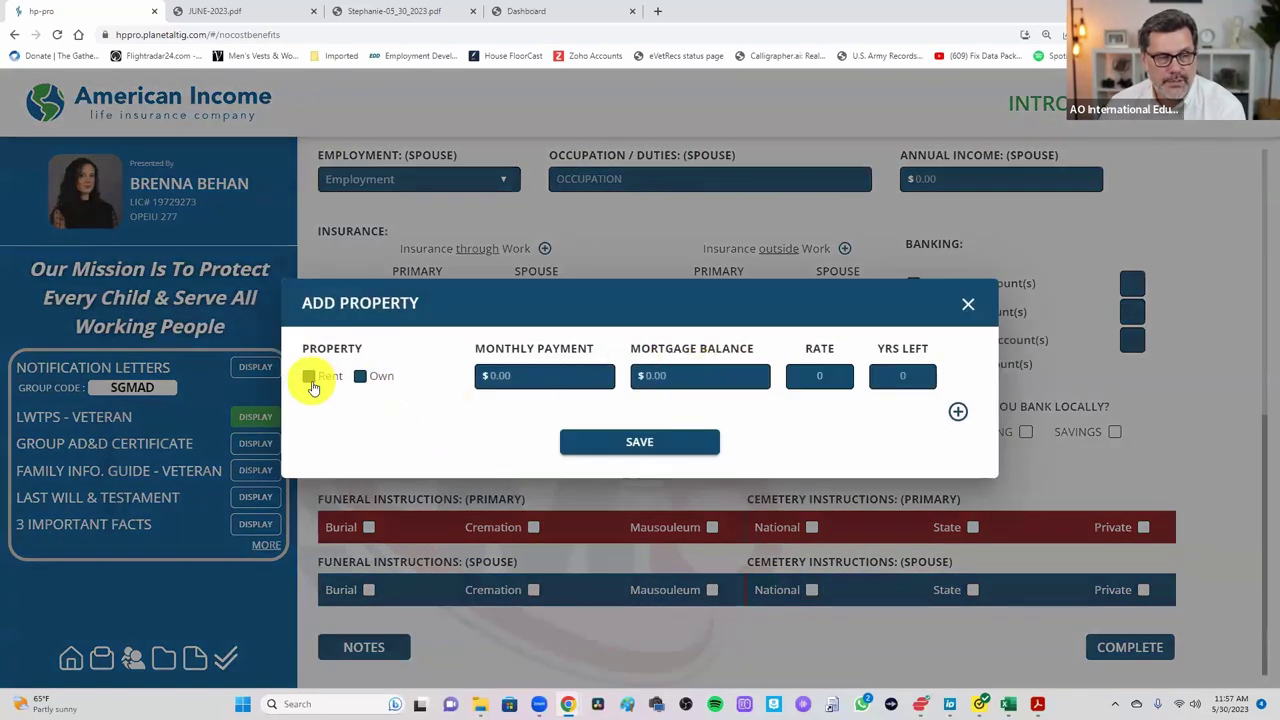
- Mark the property as owned rather than rented and save it
click(311, 384)
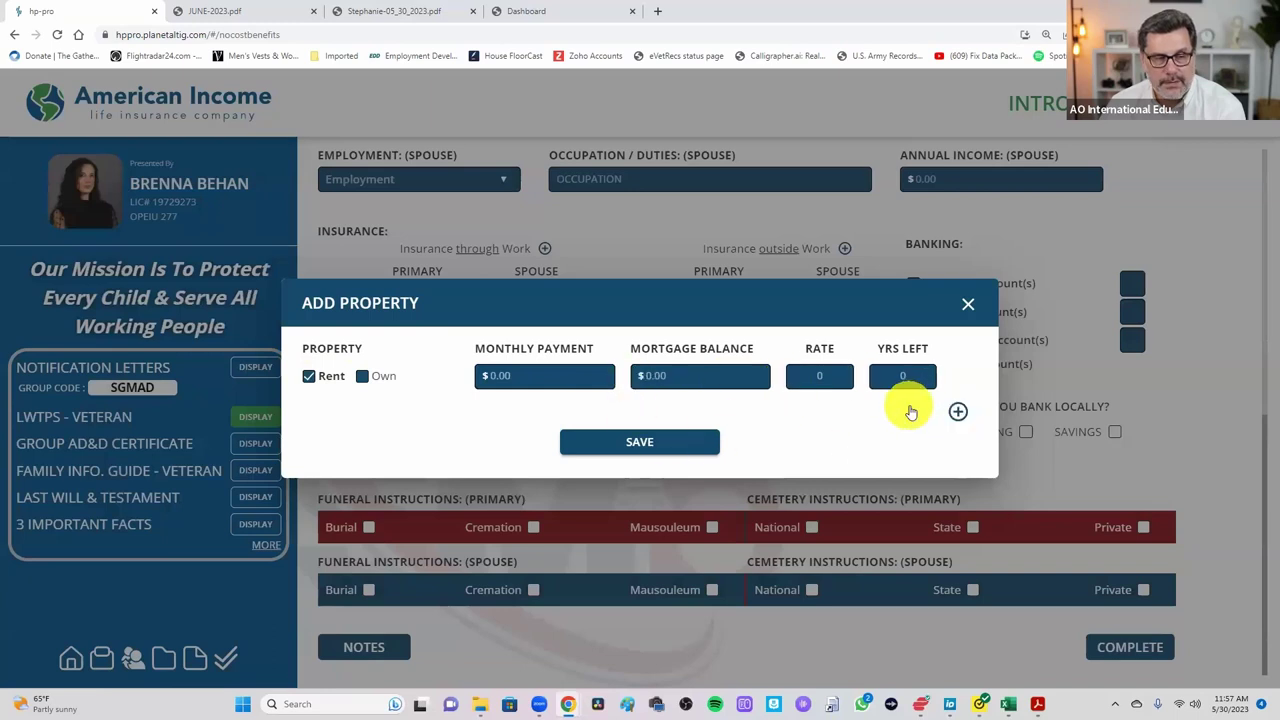
click(361, 377)
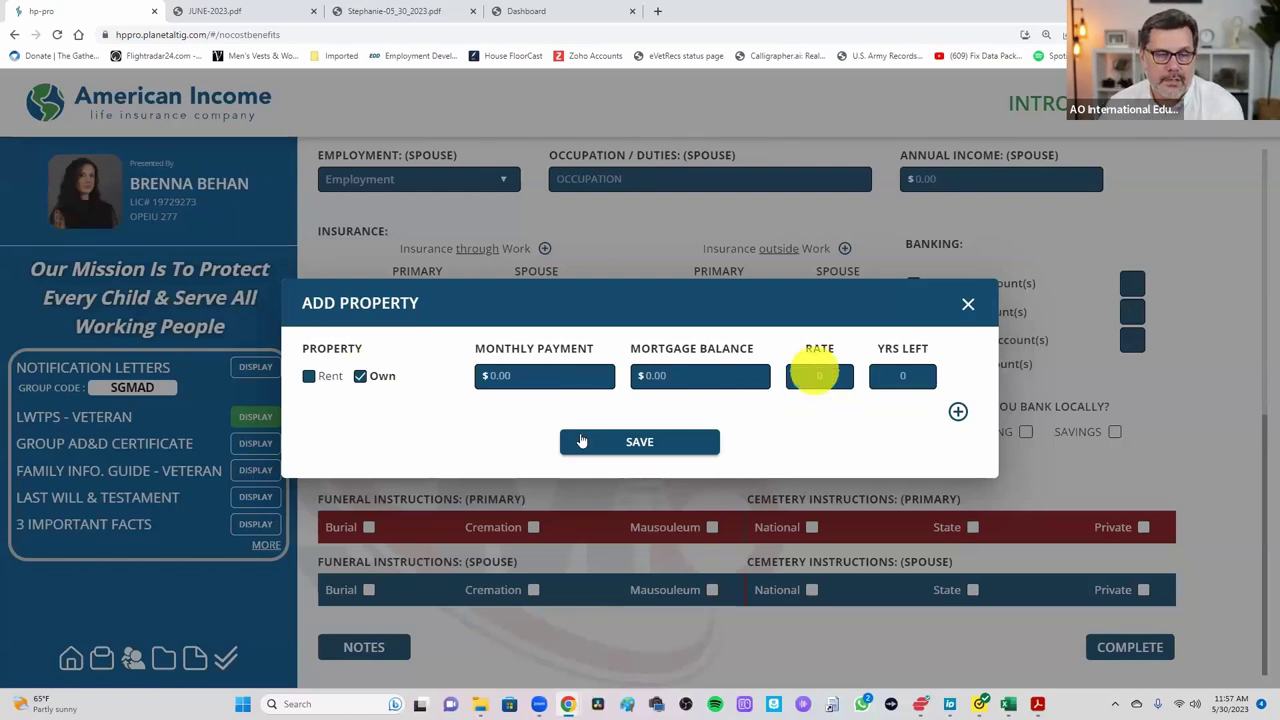
click(965, 306)
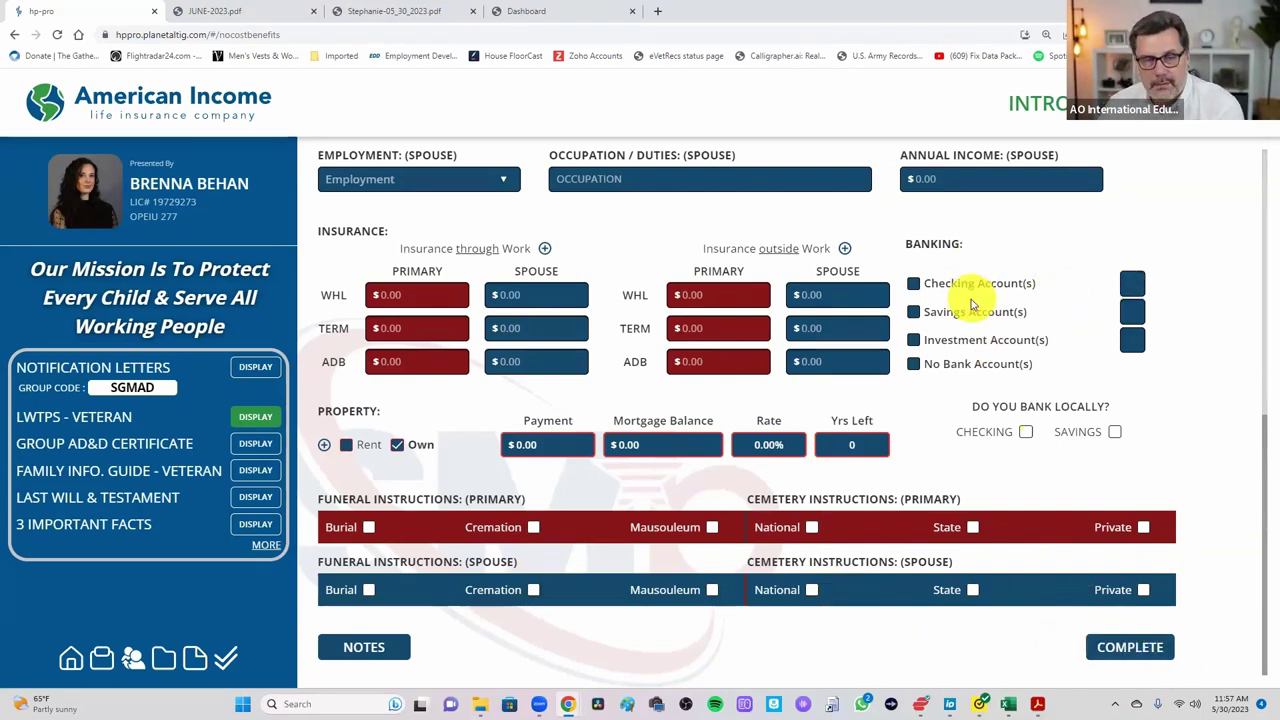
- Select No Bank Account(s) and attempt completion, triggering the required primary insurance fields warning
click(916, 287)
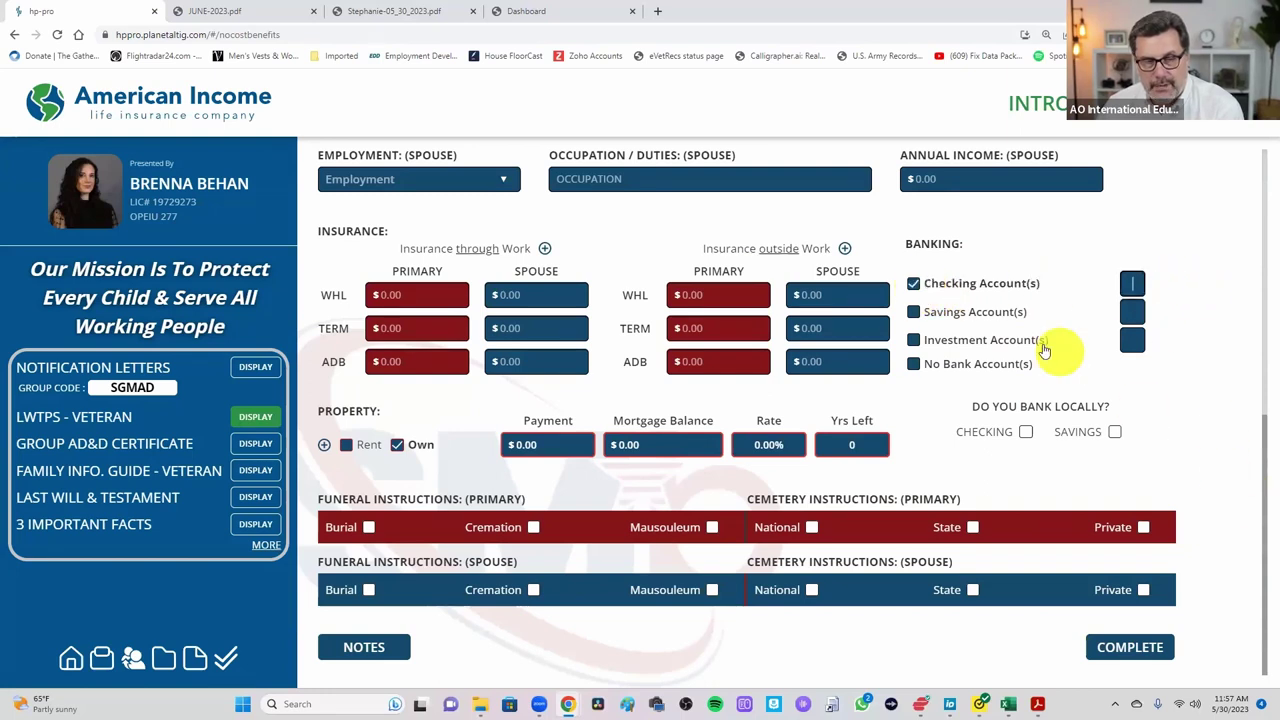
click(913, 315)
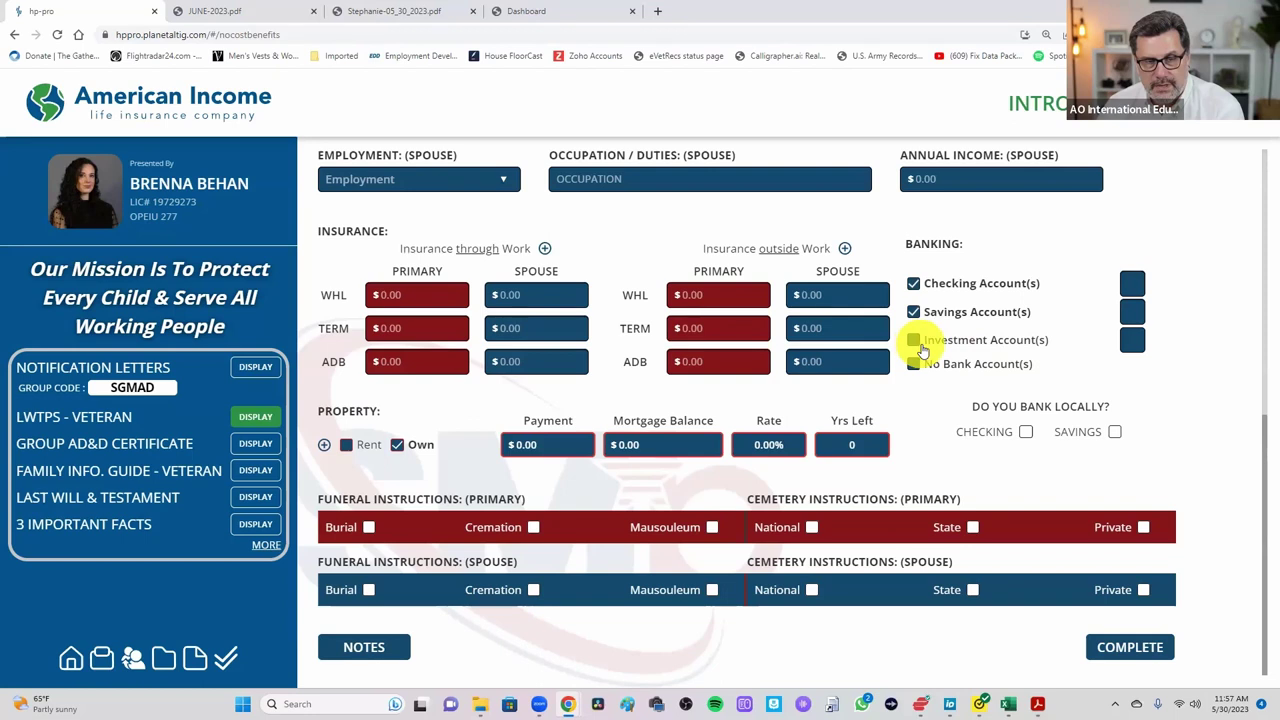
click(913, 366)
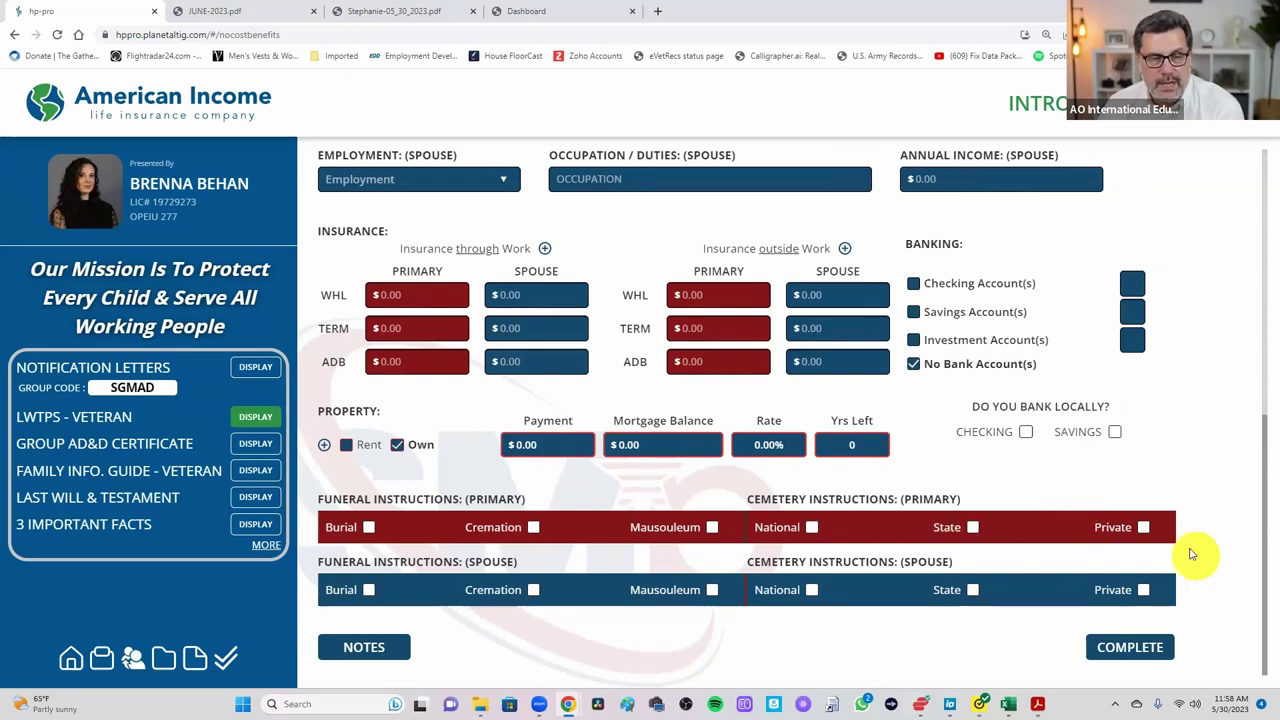
click(1110, 652)
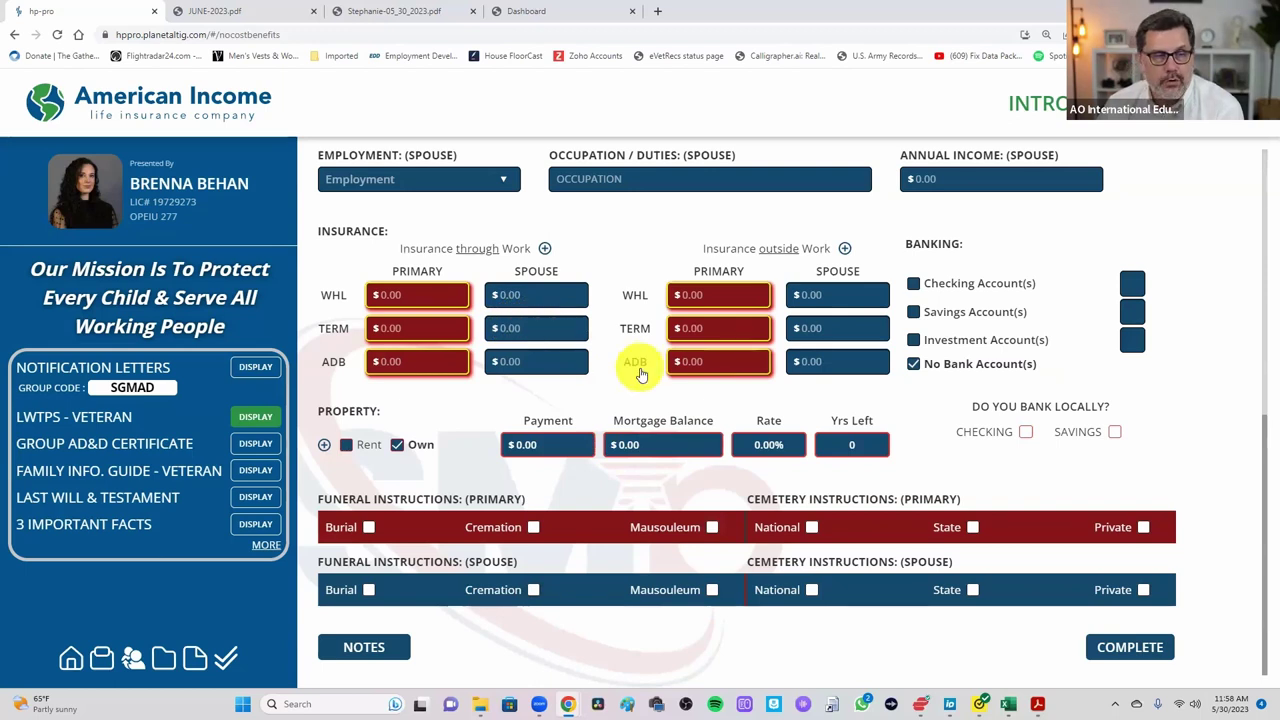
scroll(740, 365, up, 2)
scroll(650, 310, up, 2)
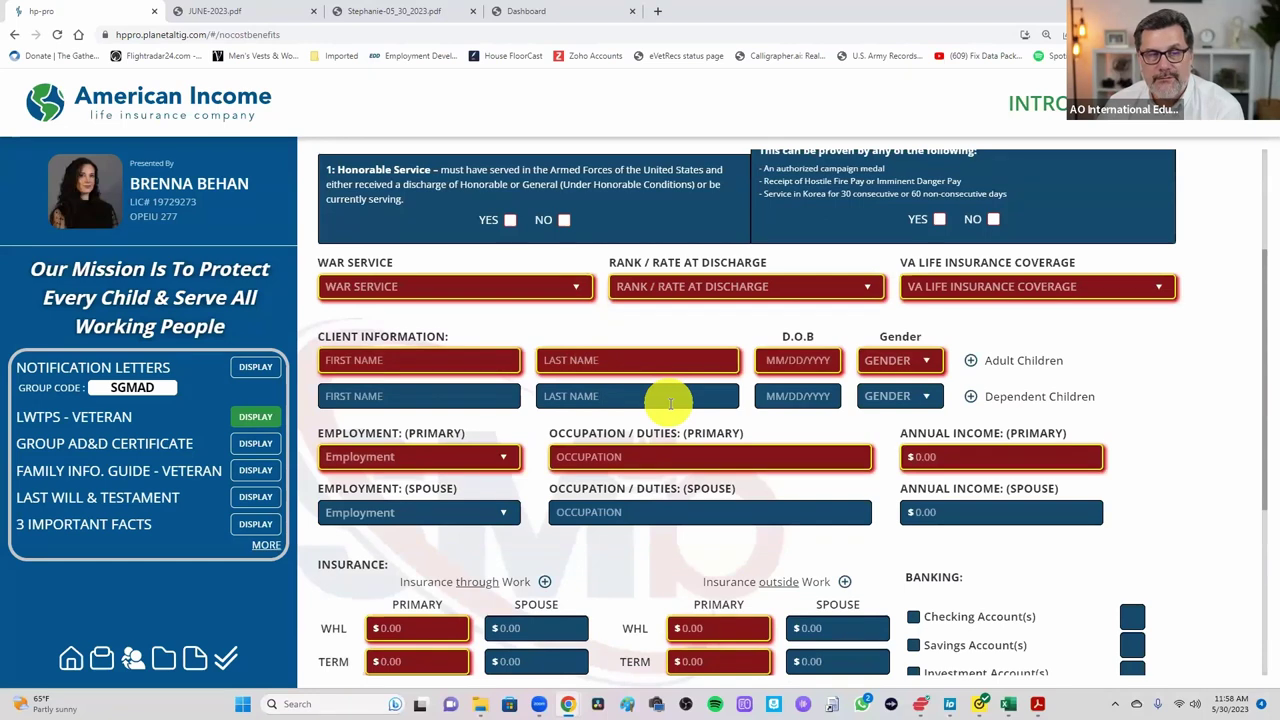
scroll(654, 377, up, 2)
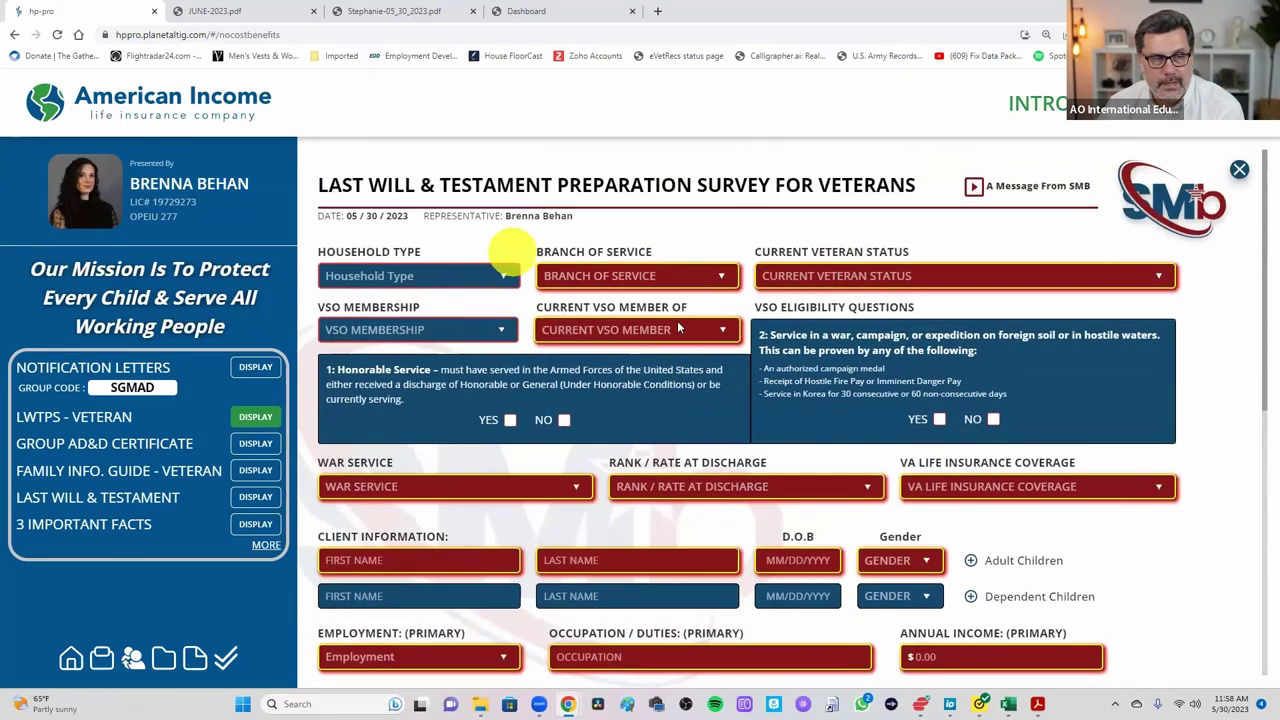
scroll(847, 555, down, 5)
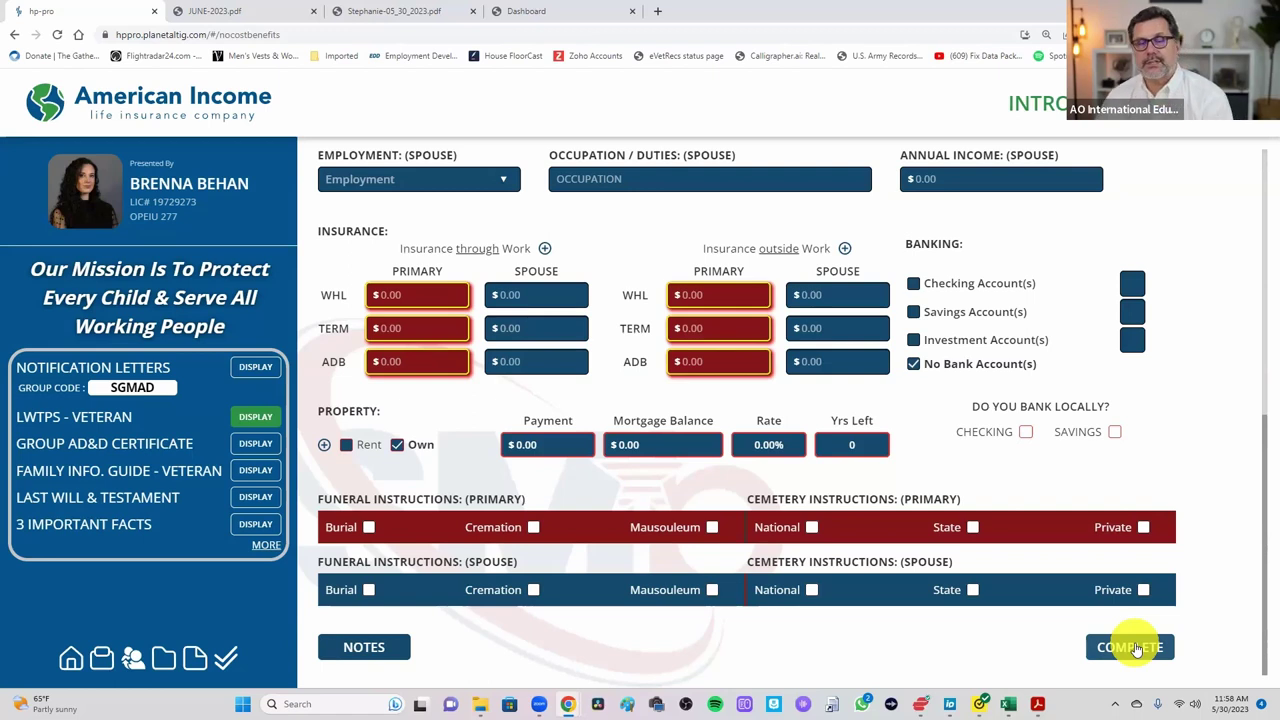
scroll(700, 400, up, 4)
scroll(540, 312, up, 3)
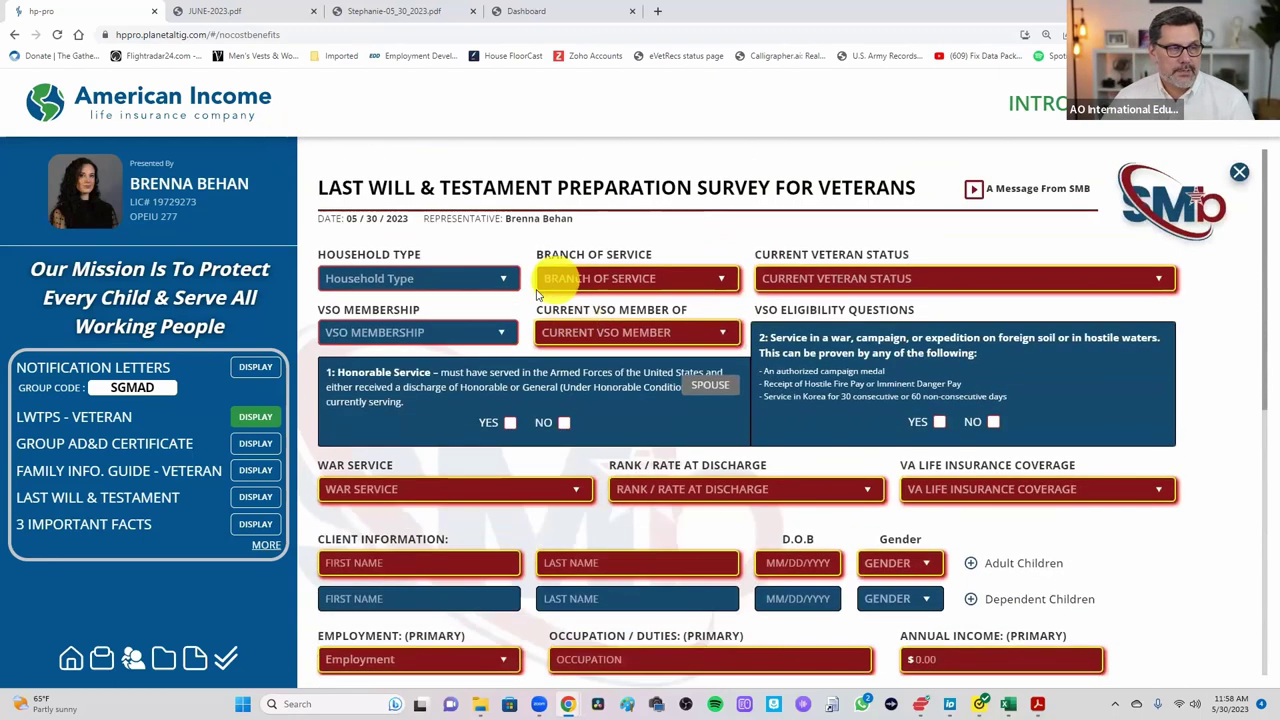
- Set household Married, branch ARMY, Honorable Discharge, and VSO membership NOT A MEMBER with organisation N/A
click(470, 280)
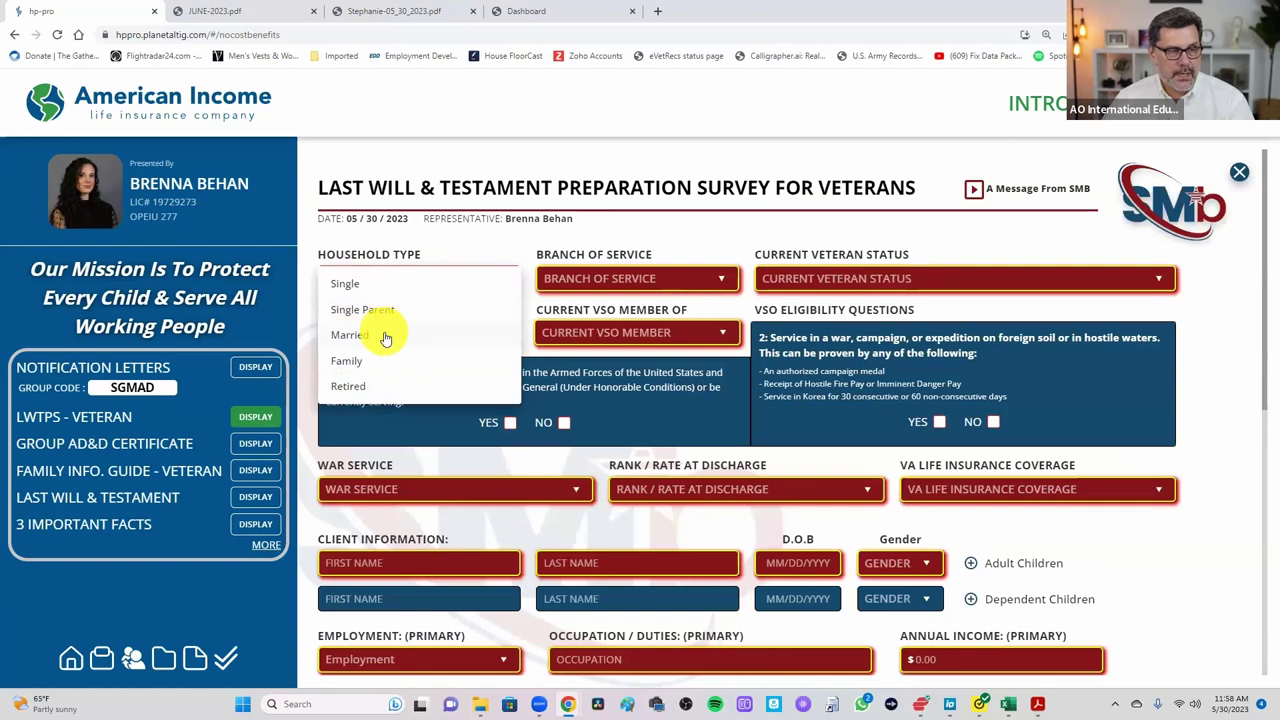
click(389, 334)
click(668, 280)
click(625, 288)
click(860, 283)
click(862, 285)
click(456, 330)
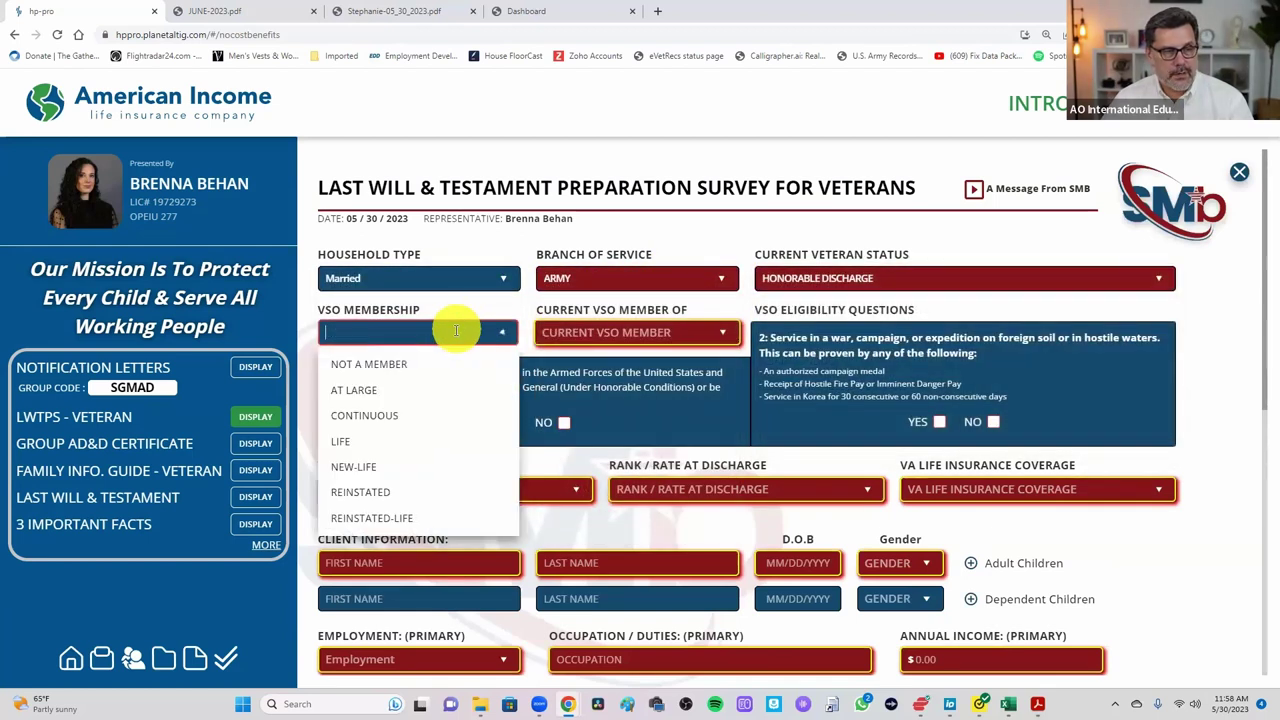
click(382, 364)
click(705, 330)
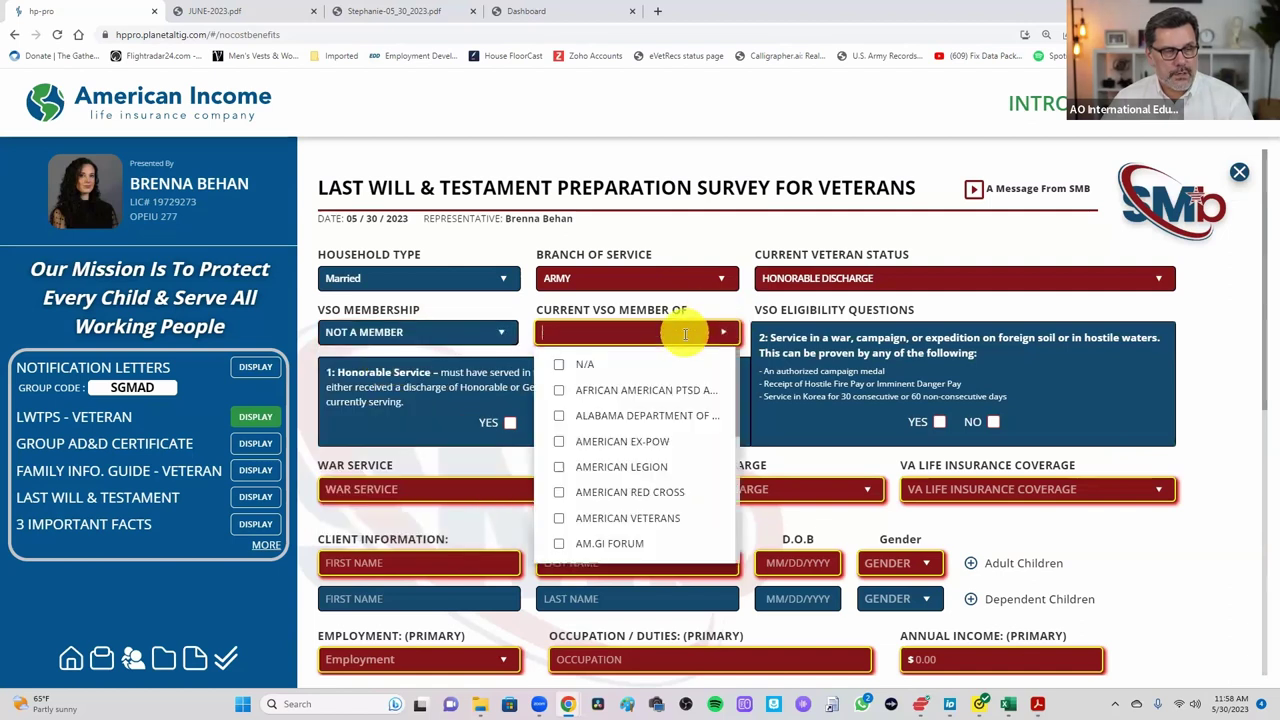
click(558, 366)
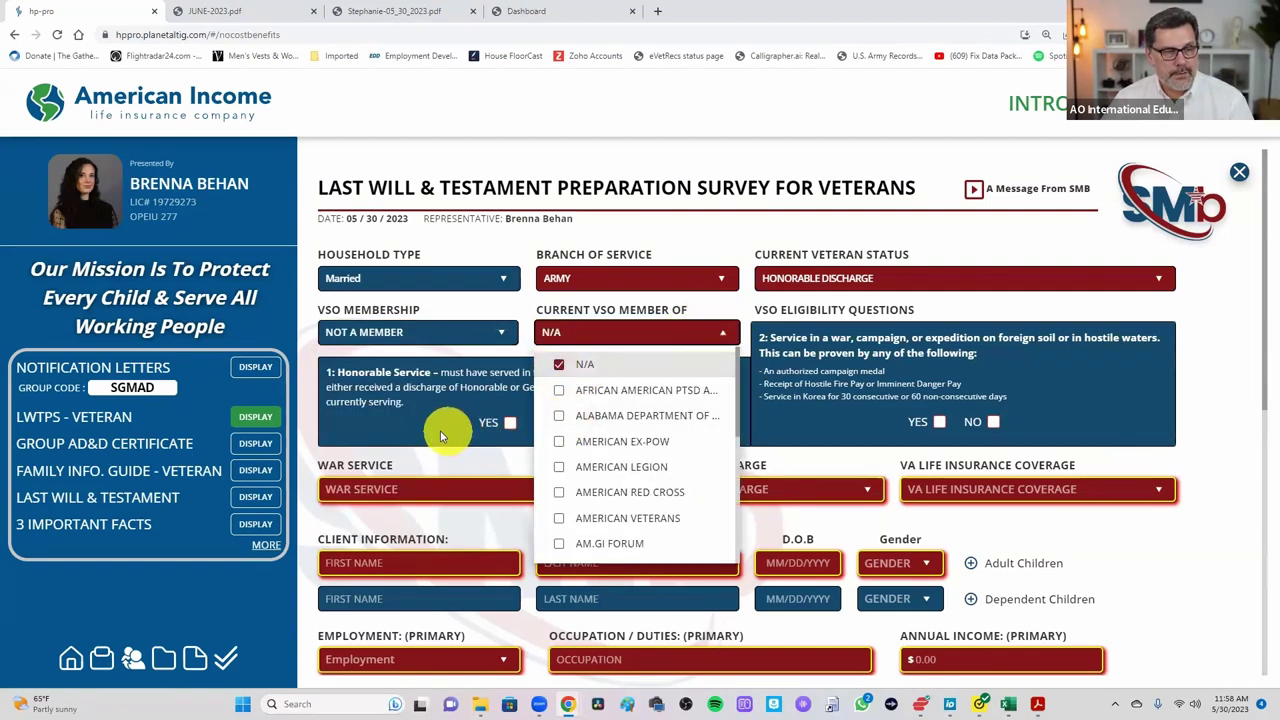
- Answer yes to honorable service, war service N/A, rank Airman Basic, VA life insurance NO COVERAGE
click(496, 432)
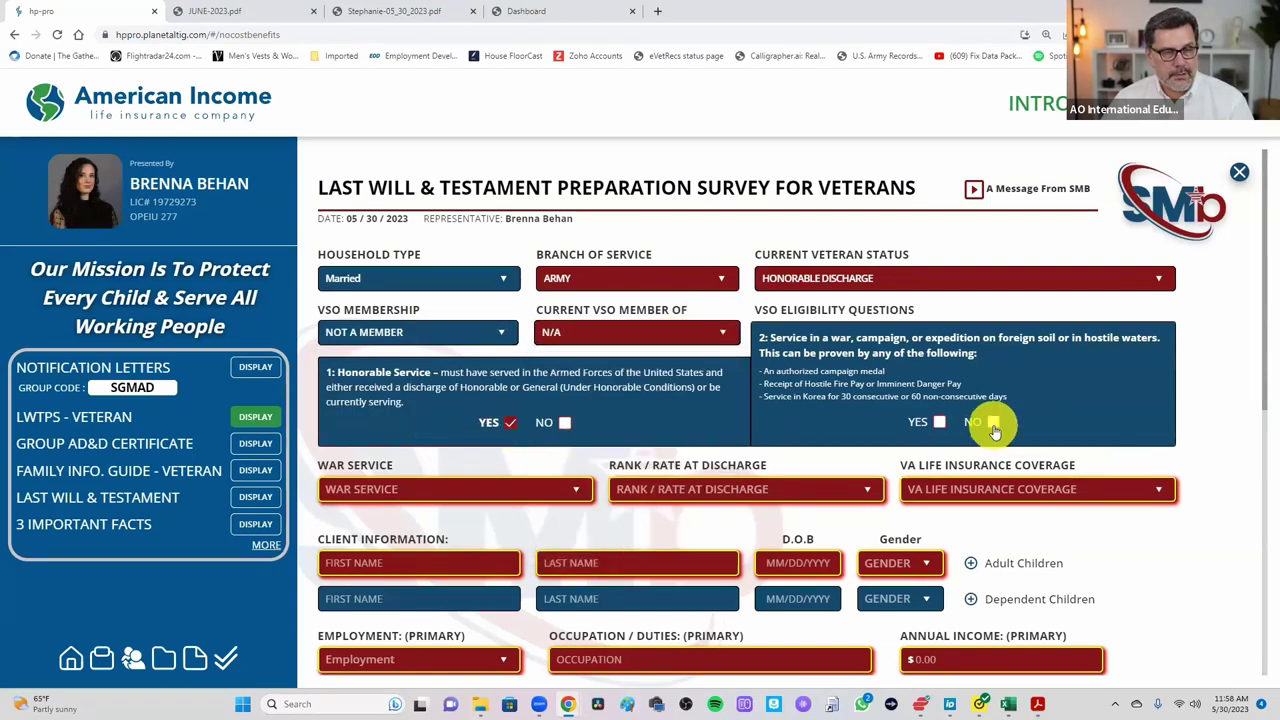
click(452, 489)
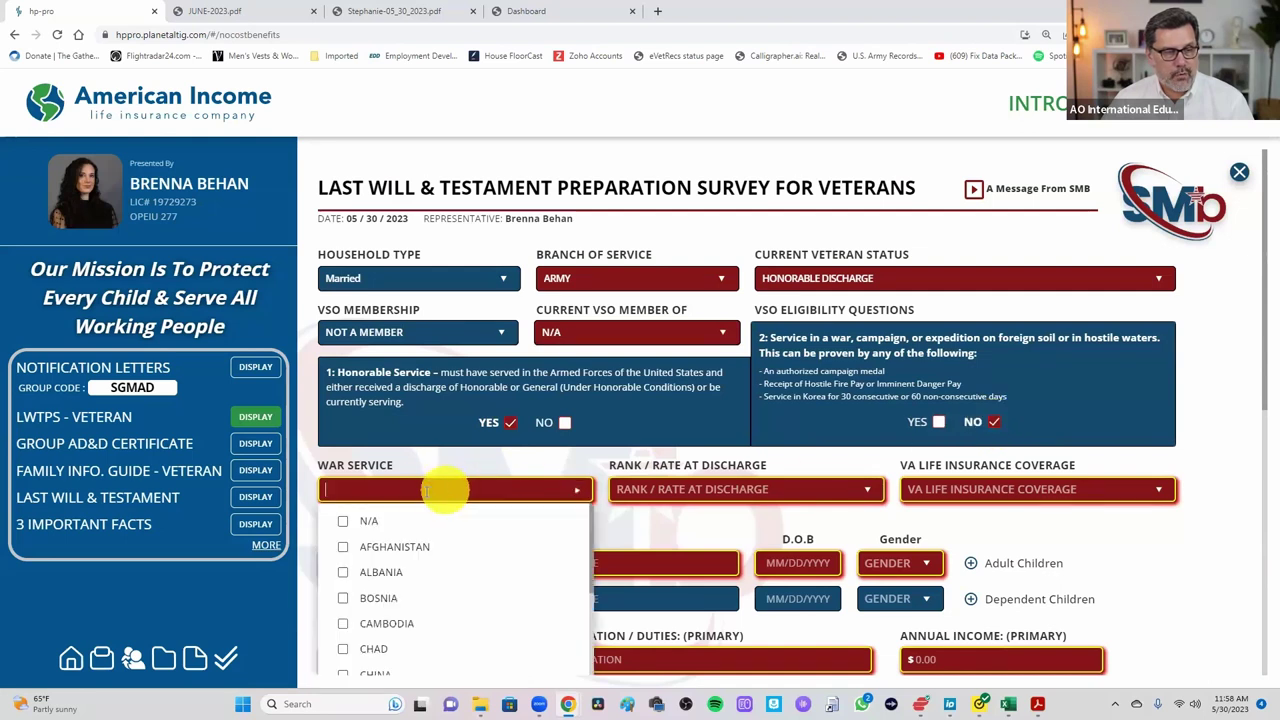
click(365, 521)
click(802, 492)
click(685, 545)
click(1040, 489)
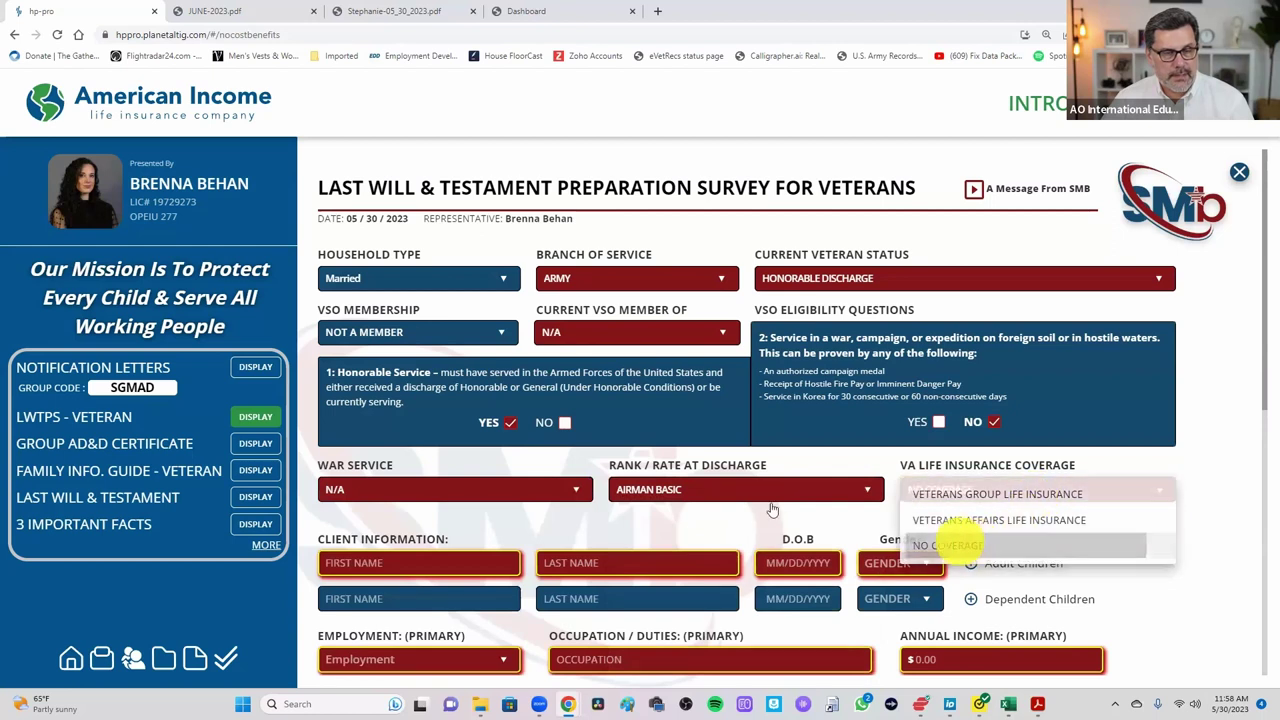
click(966, 543)
scroll(652, 425, down, 1)
scroll(652, 425, down, 2)
click(400, 300)
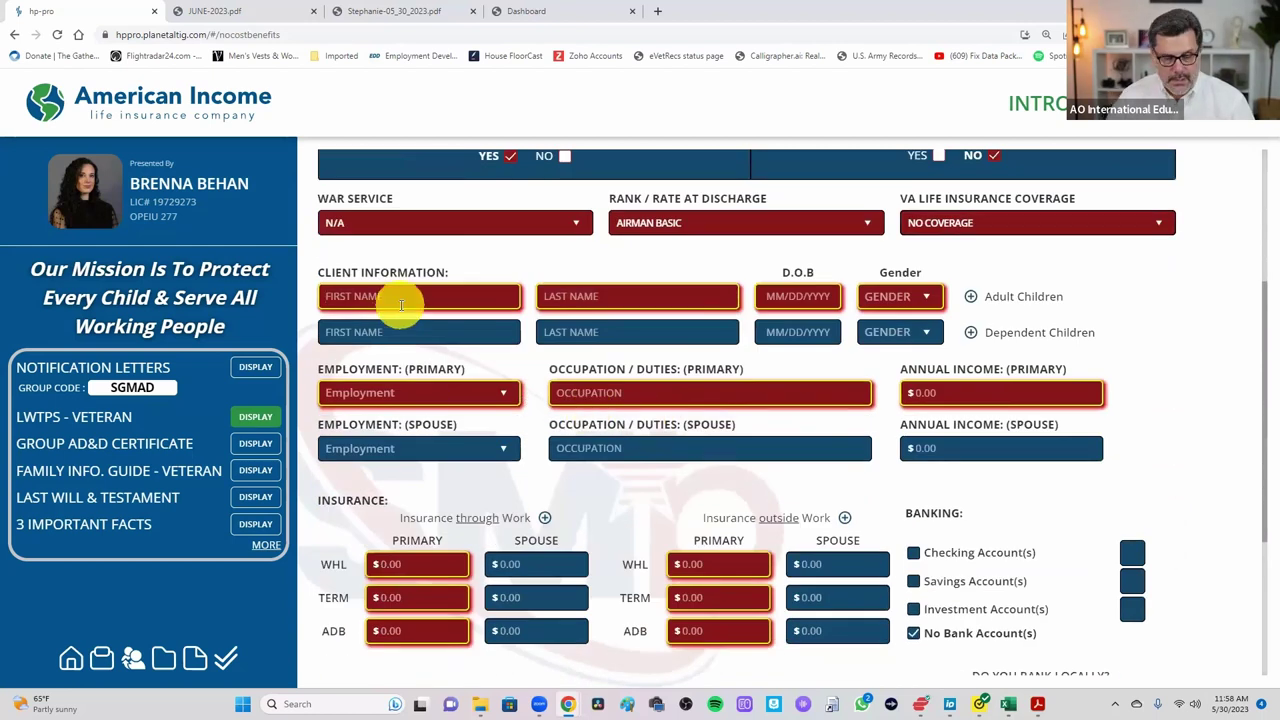
- Enter the client's and spouse's names, birth dates 01/01/1990 and 01/01/1991, genders male and female
text(JOhn)
text(JONE)
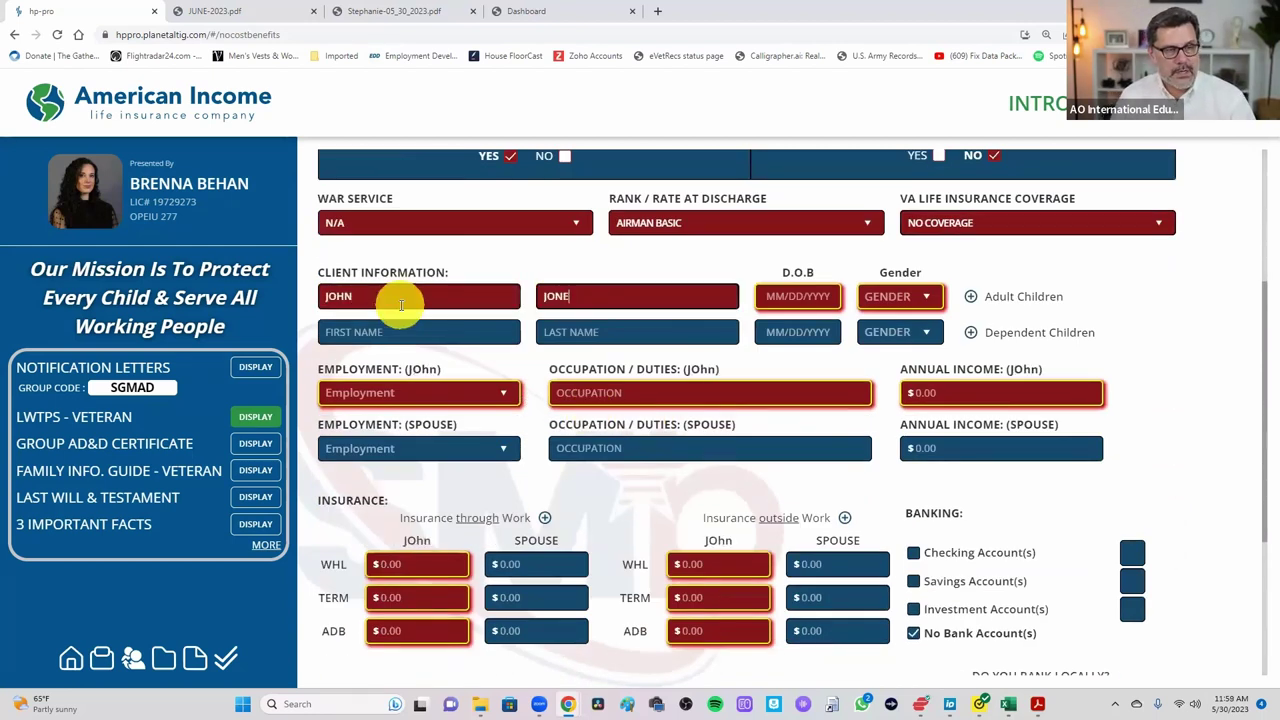
text(S)
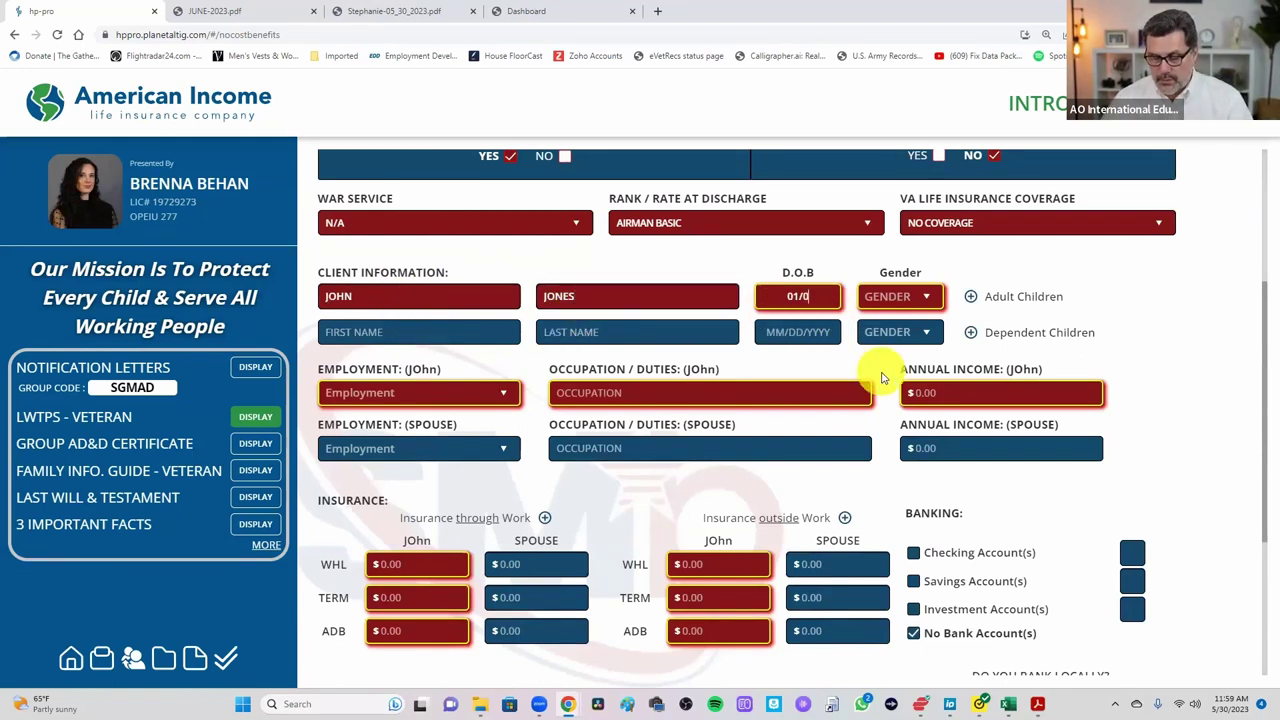
text(01/01/1990)
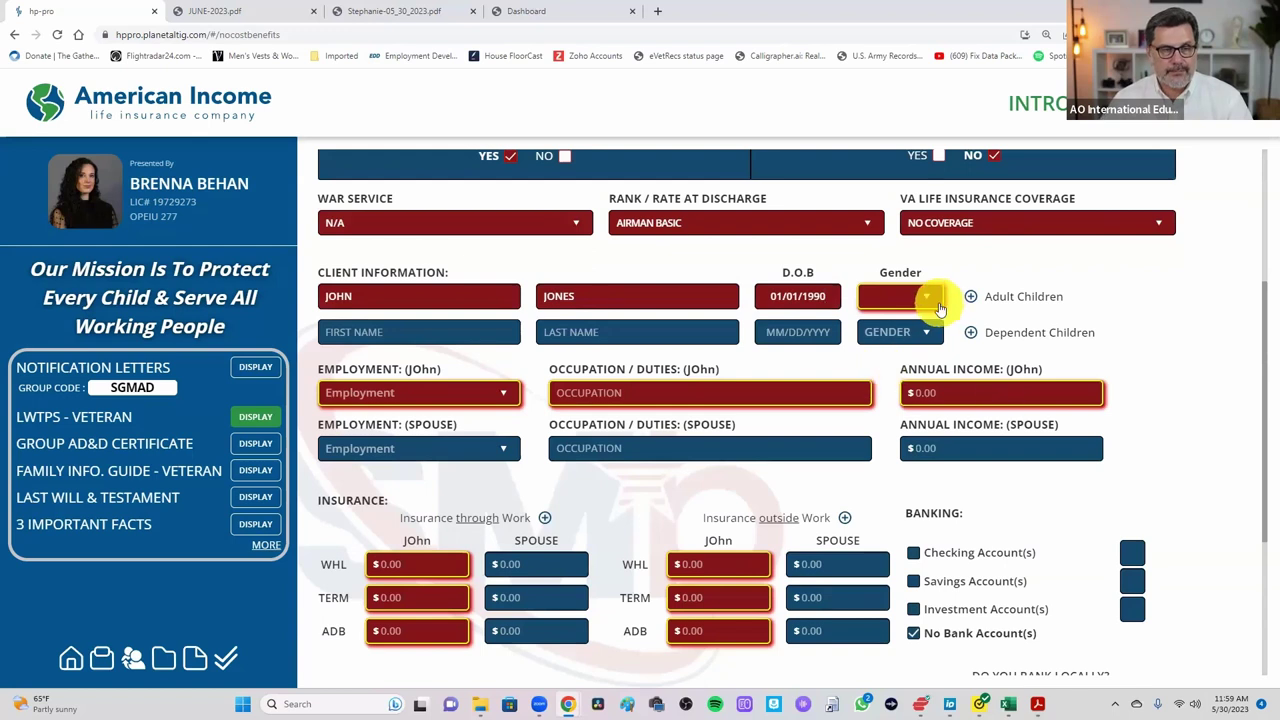
click(895, 297)
click(900, 303)
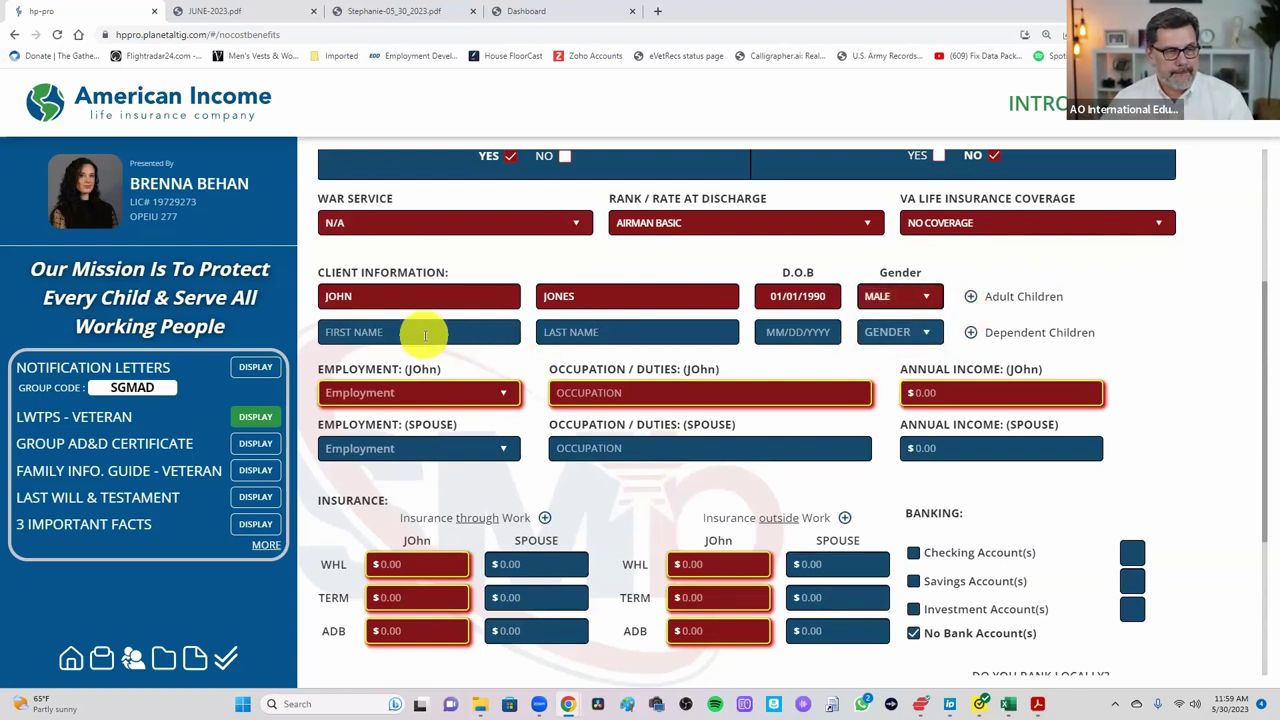
text(MARY)
key(Tab)
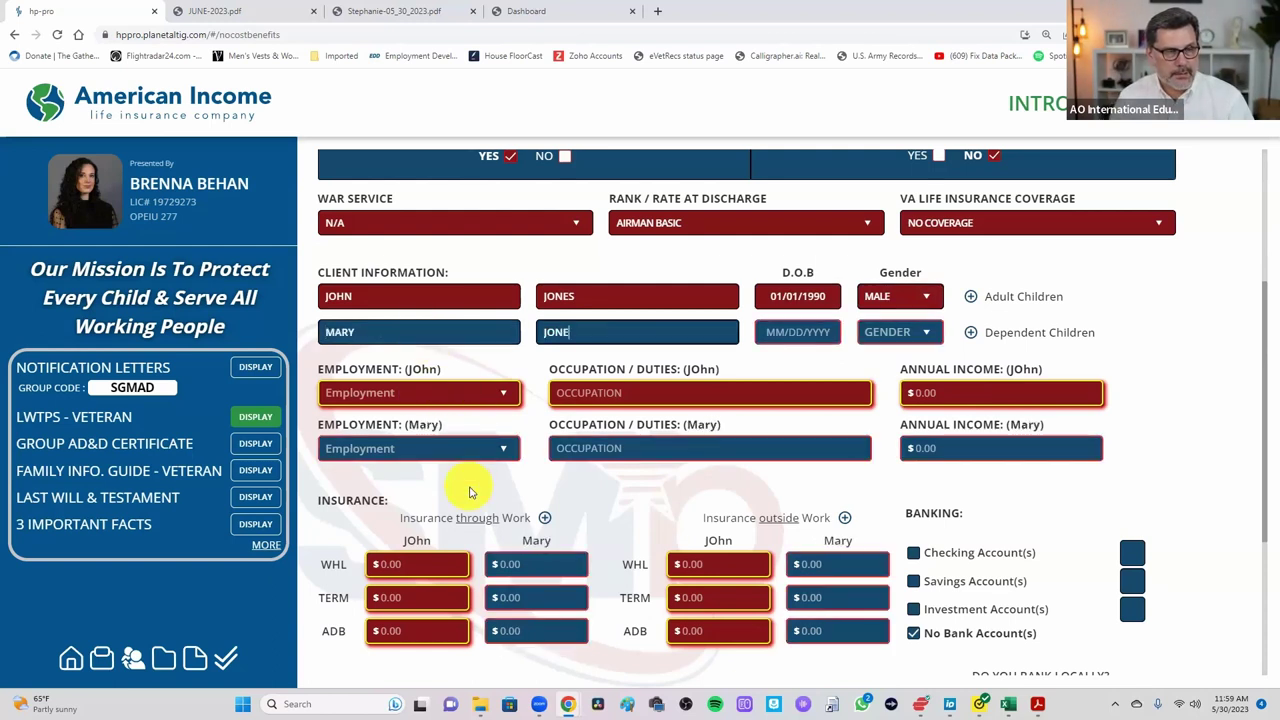
text(JONES)
scroll(470, 490, up, 1)
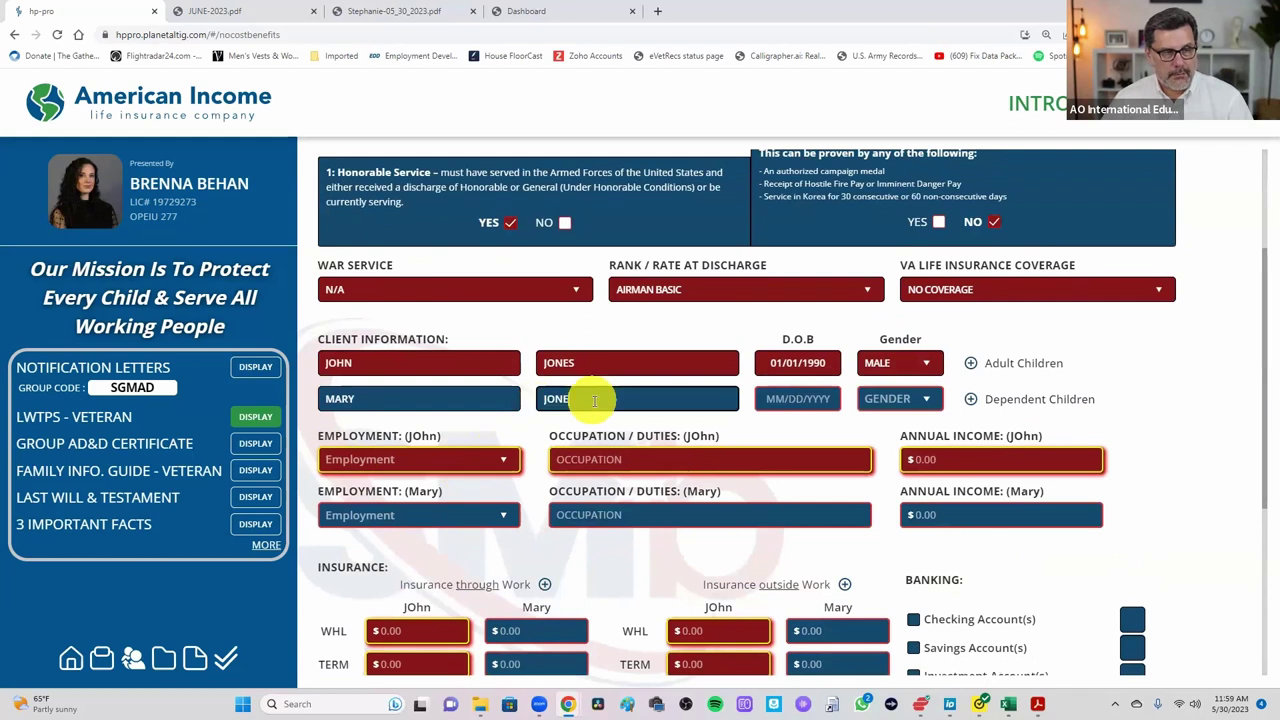
text(01/01/1991)
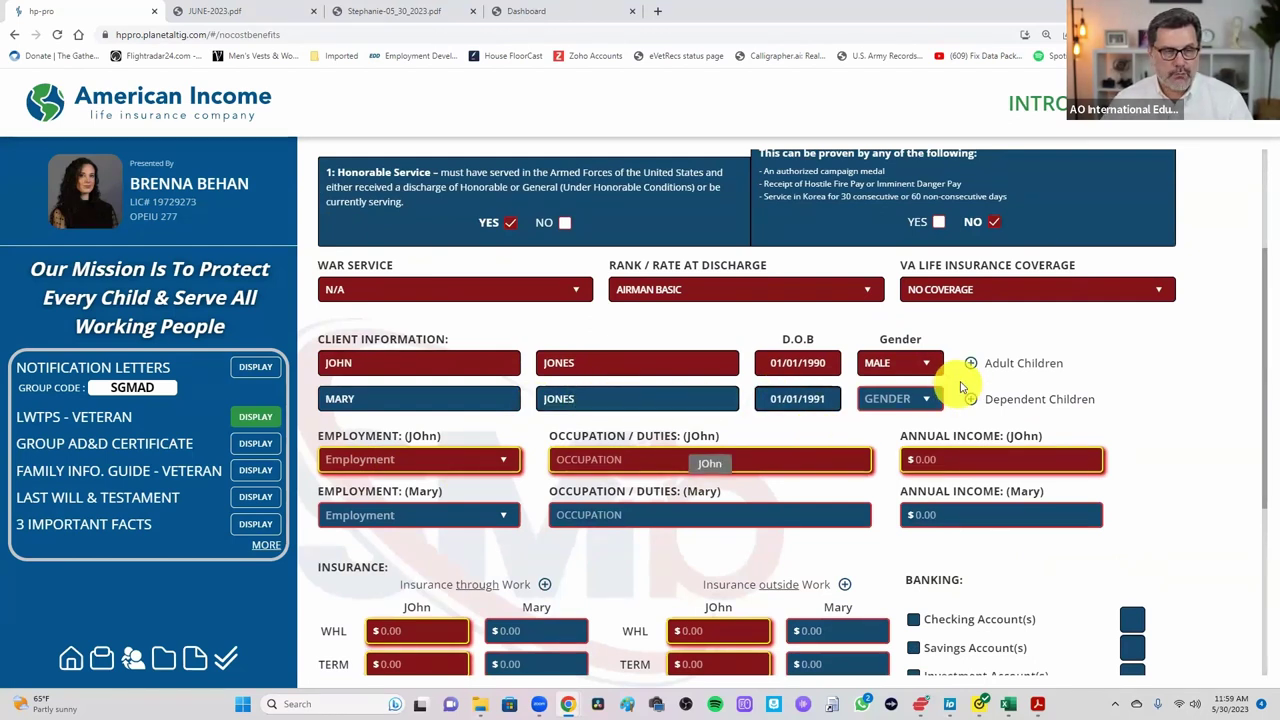
click(928, 405)
click(900, 438)
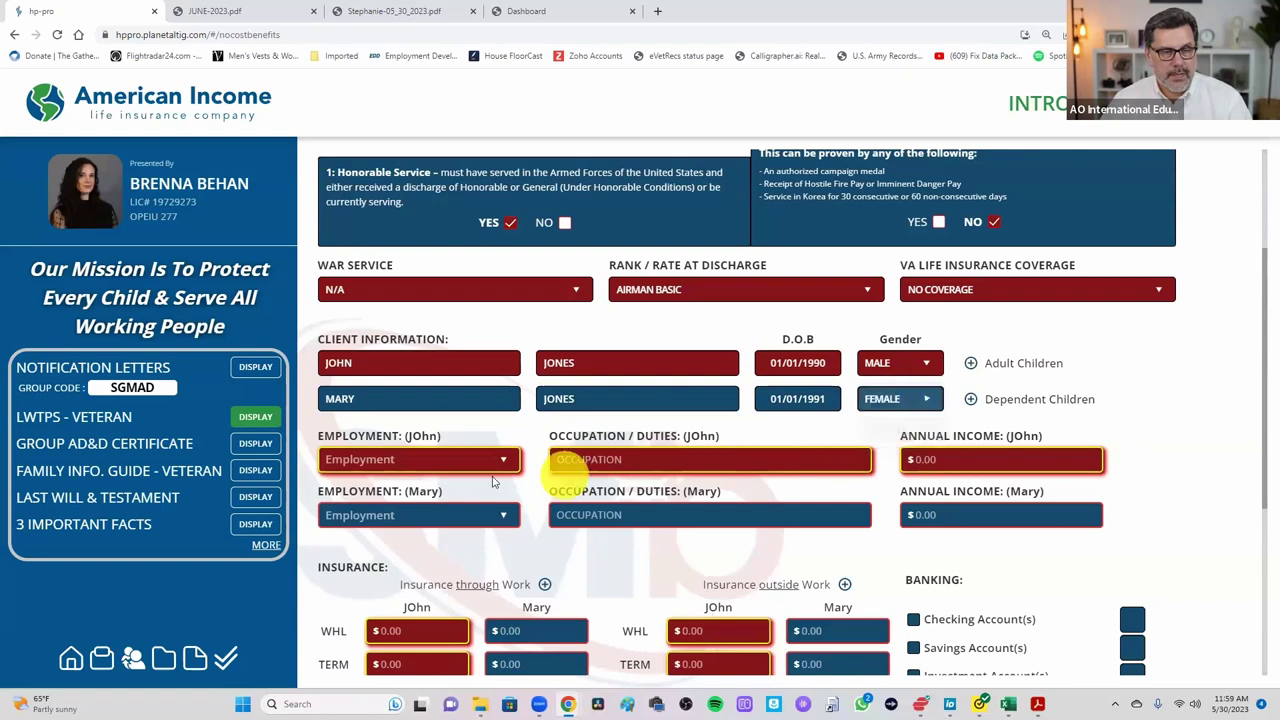
- Set the client as Full Time in SALES with $65,000 annual income
click(375, 462)
click(375, 462)
click(622, 455)
text(SALES)
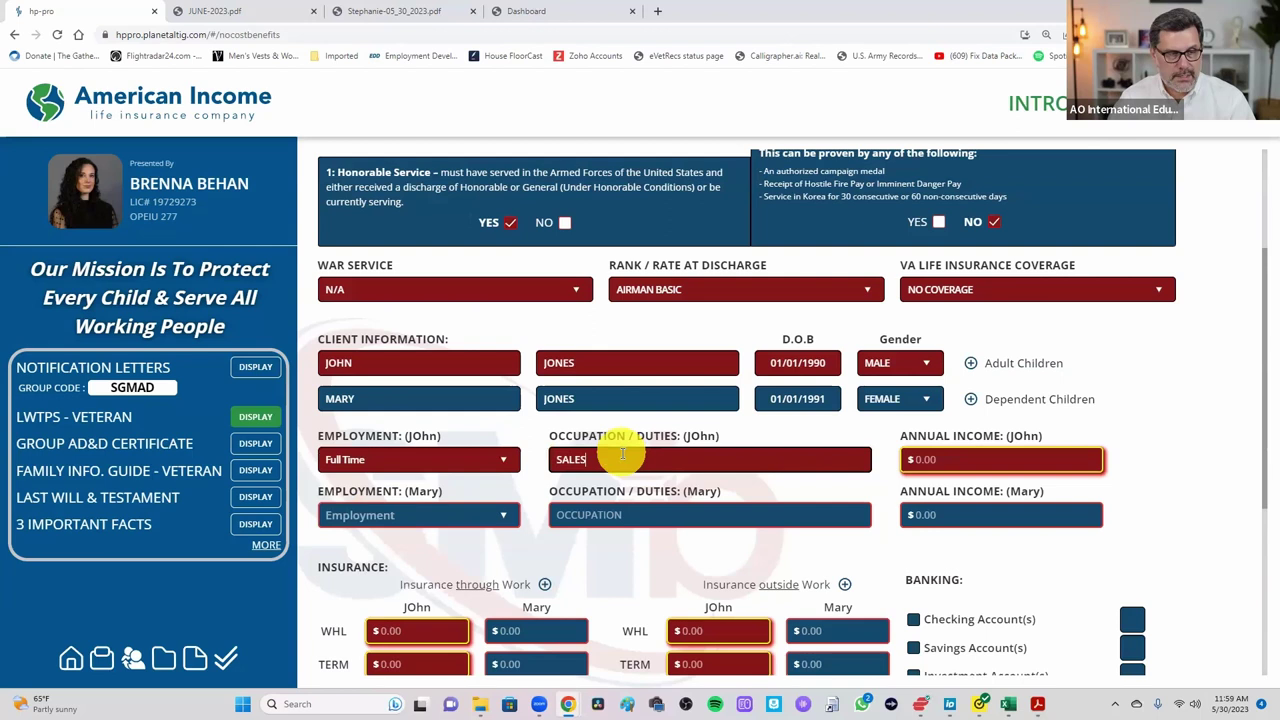
click(960, 460)
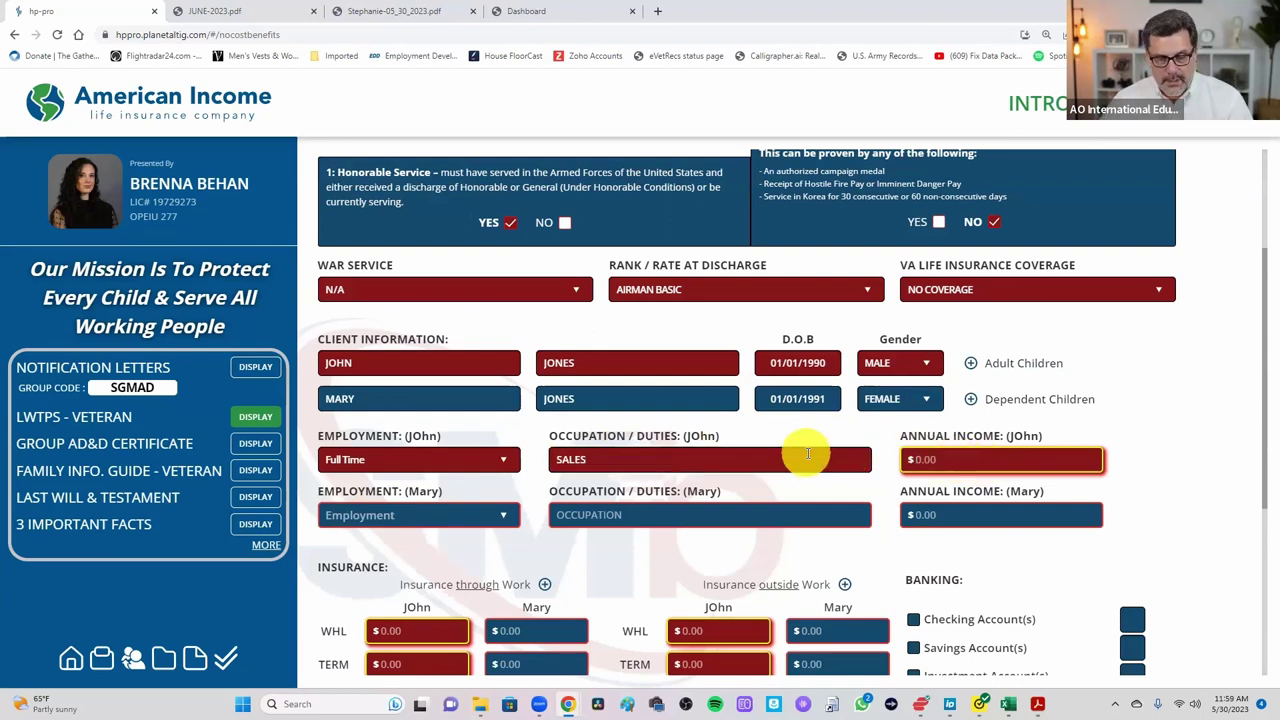
text(65,000.0)
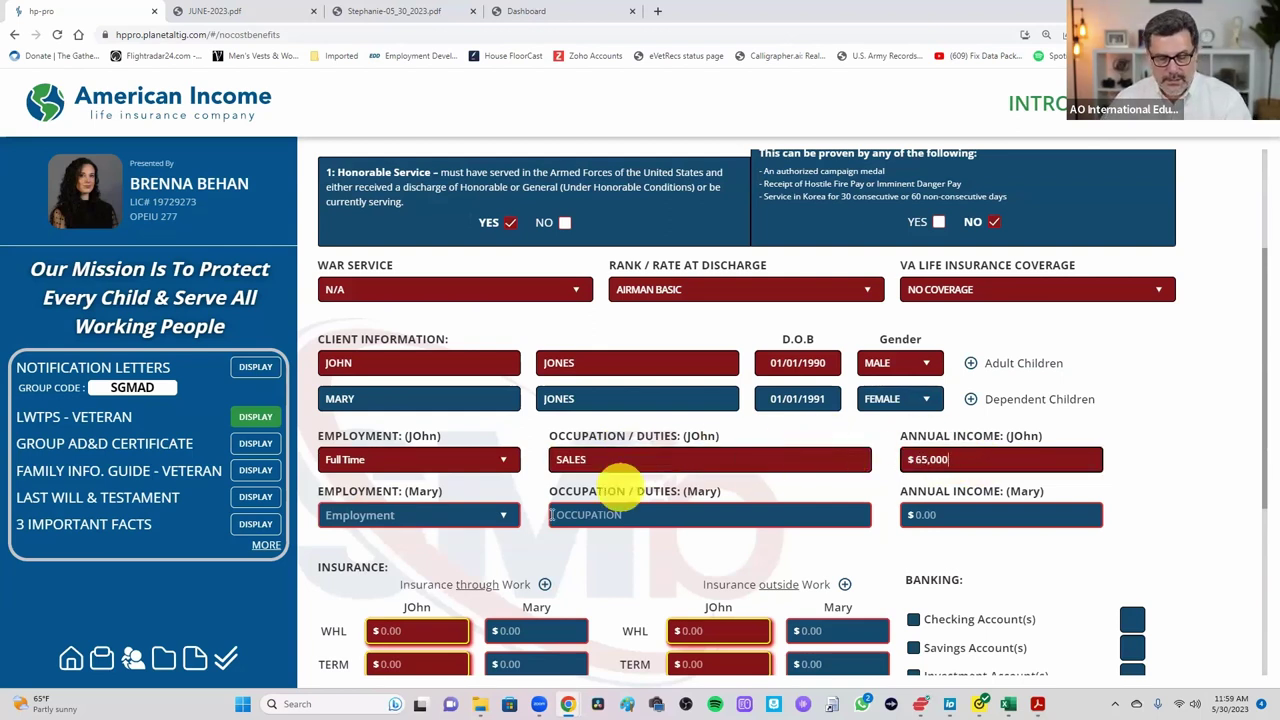
- Set the spouse as Full Time ENGINEER with $150,000 annual income
click(415, 514)
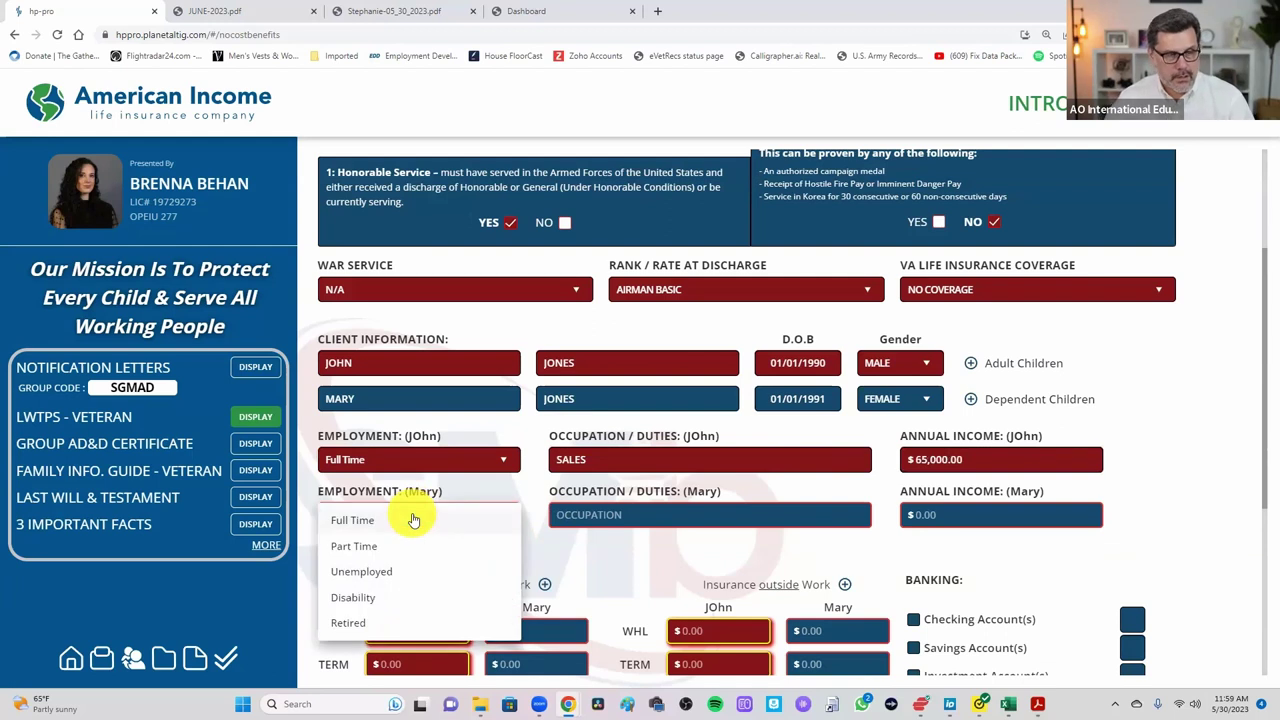
scroll(414, 517, up, 1)
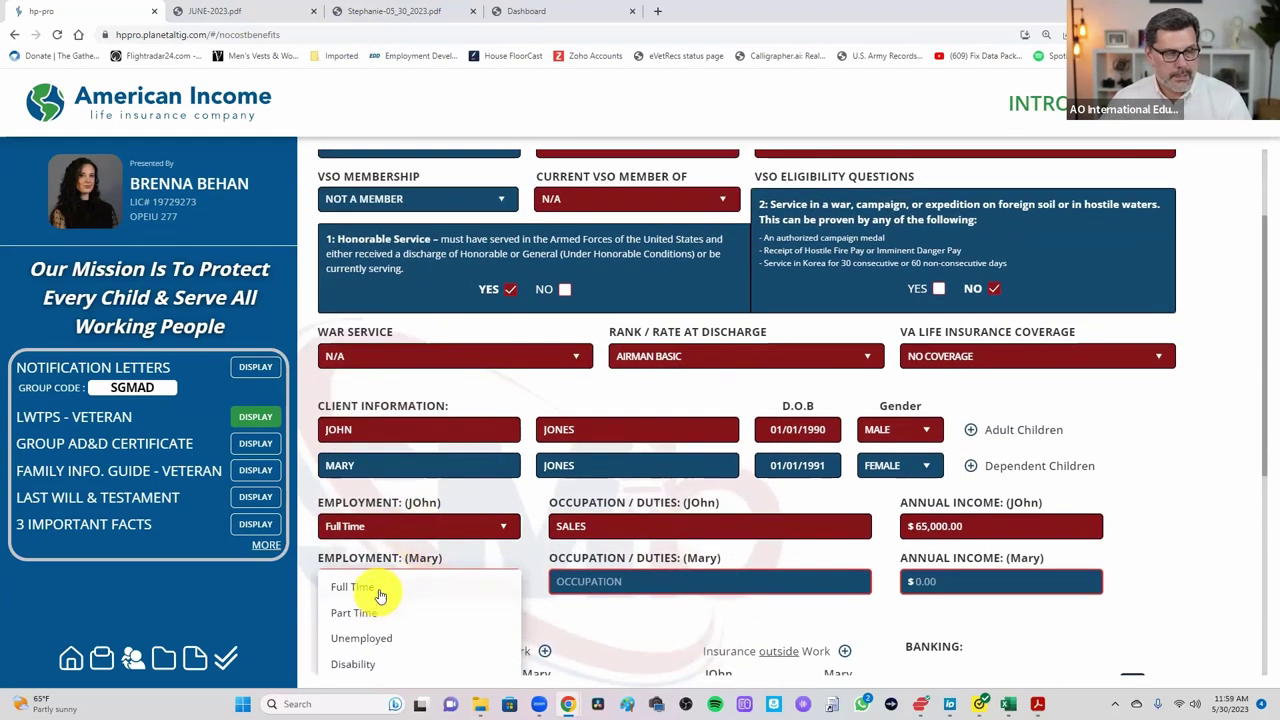
click(372, 587)
click(643, 586)
text(ENG)
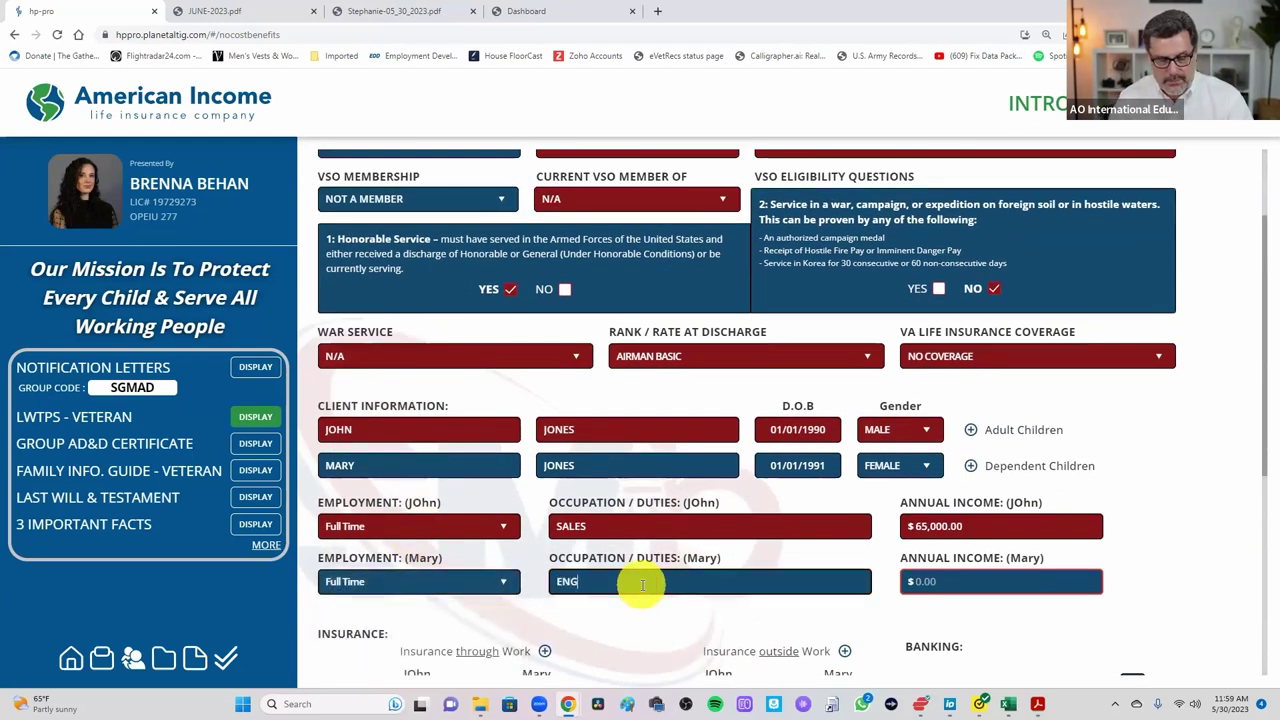
text(INEER)
key(Tab)
text(15)
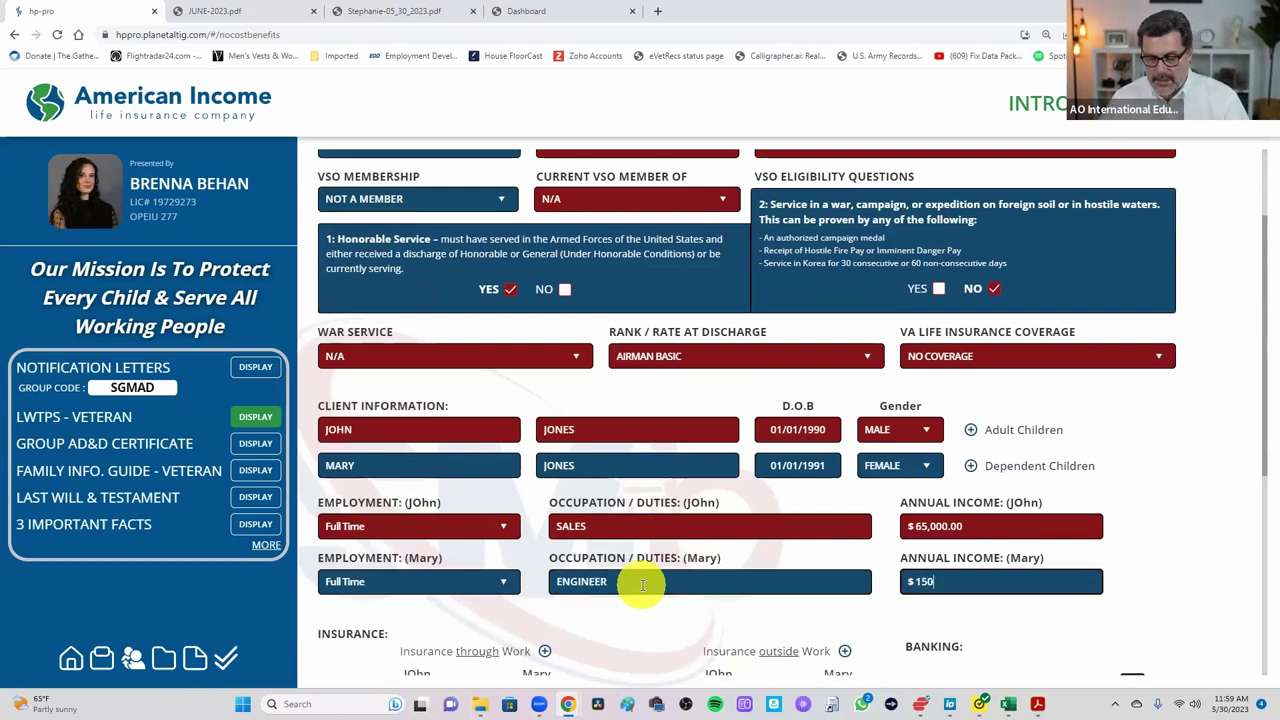
scroll(645, 588, down, 5)
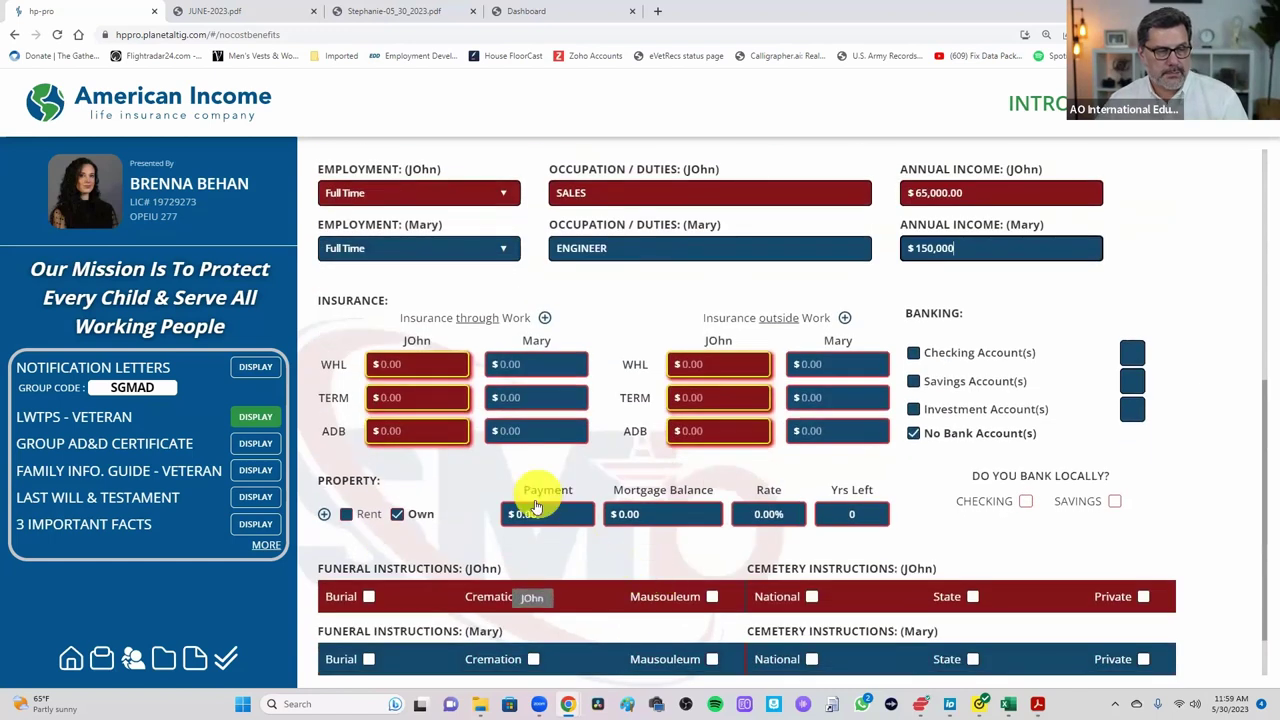
- Enter 0 for both spouses' work whole life, term and ADB insurance amounts
click(580, 331)
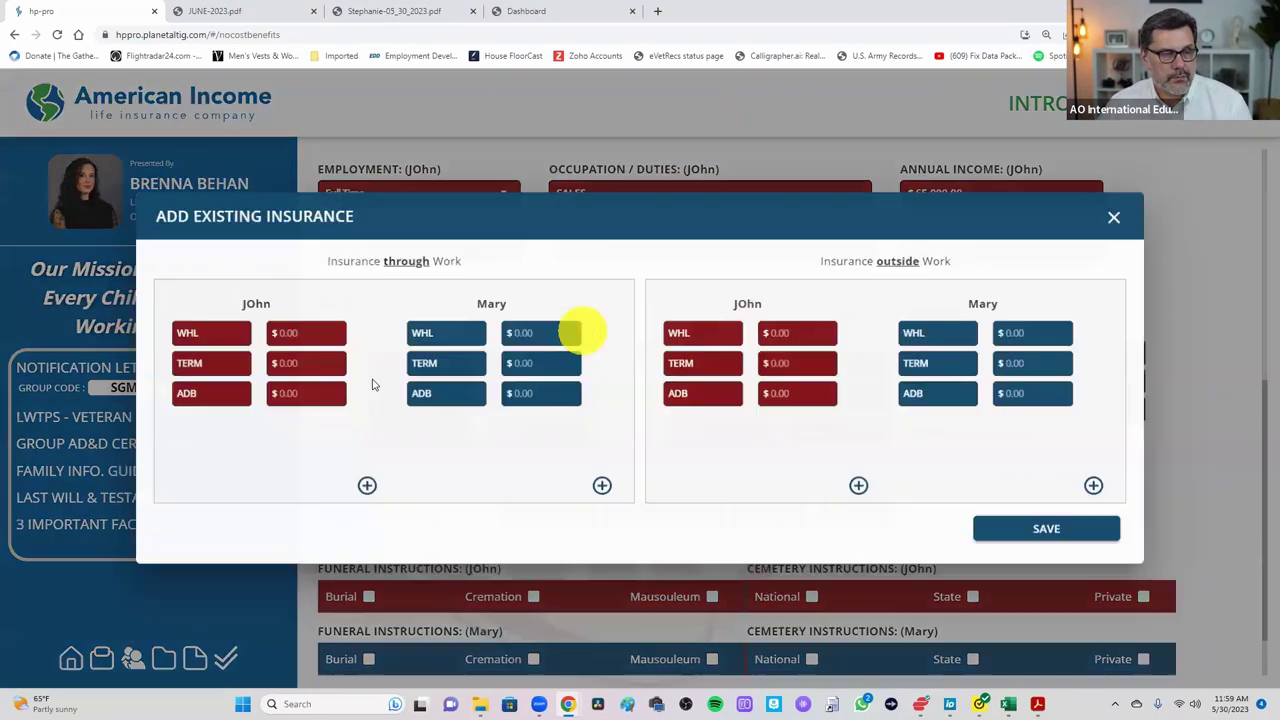
click(276, 336)
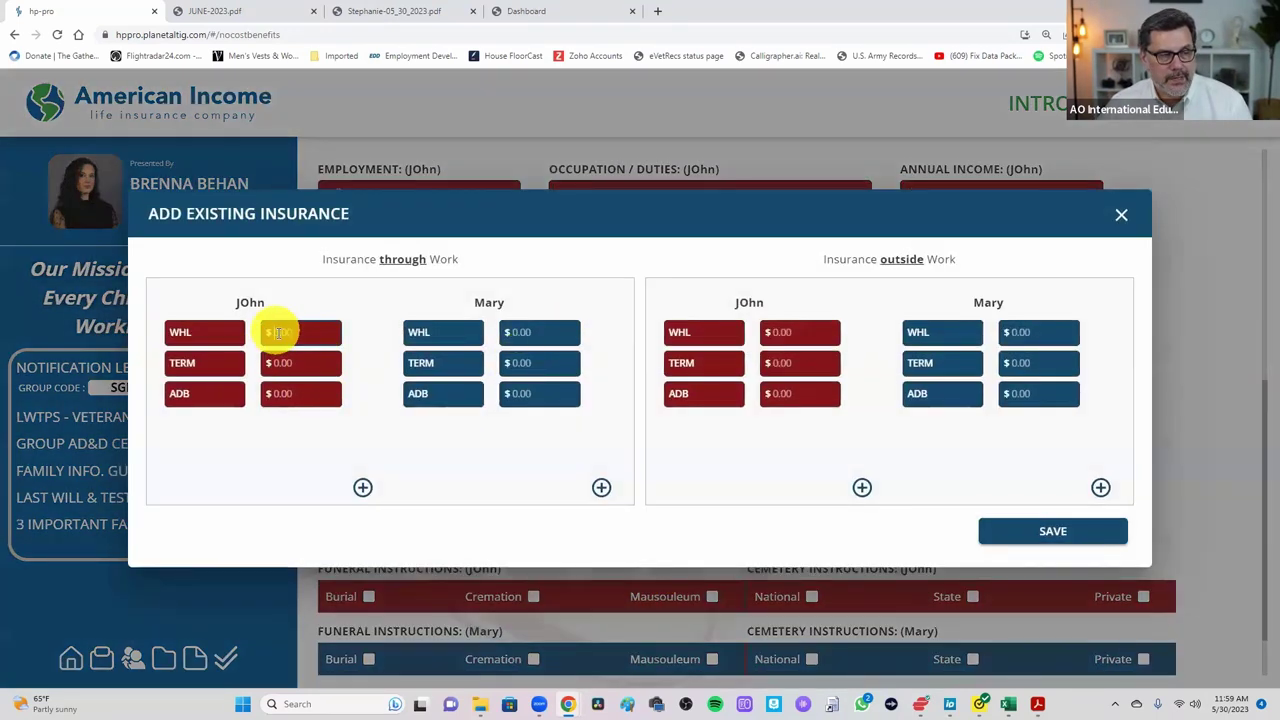
text(0)
click(318, 362)
text(0)
click(300, 392)
text(0)
click(538, 333)
text(0)
click(525, 363)
text(0)
click(534, 392)
text(0)
- Enter 0 for both spouses' outside-work whole life, term and ADB amounts and save
click(800, 333)
text(0)
click(800, 363)
text(0)
click(800, 393)
text(0)
click(1020, 334)
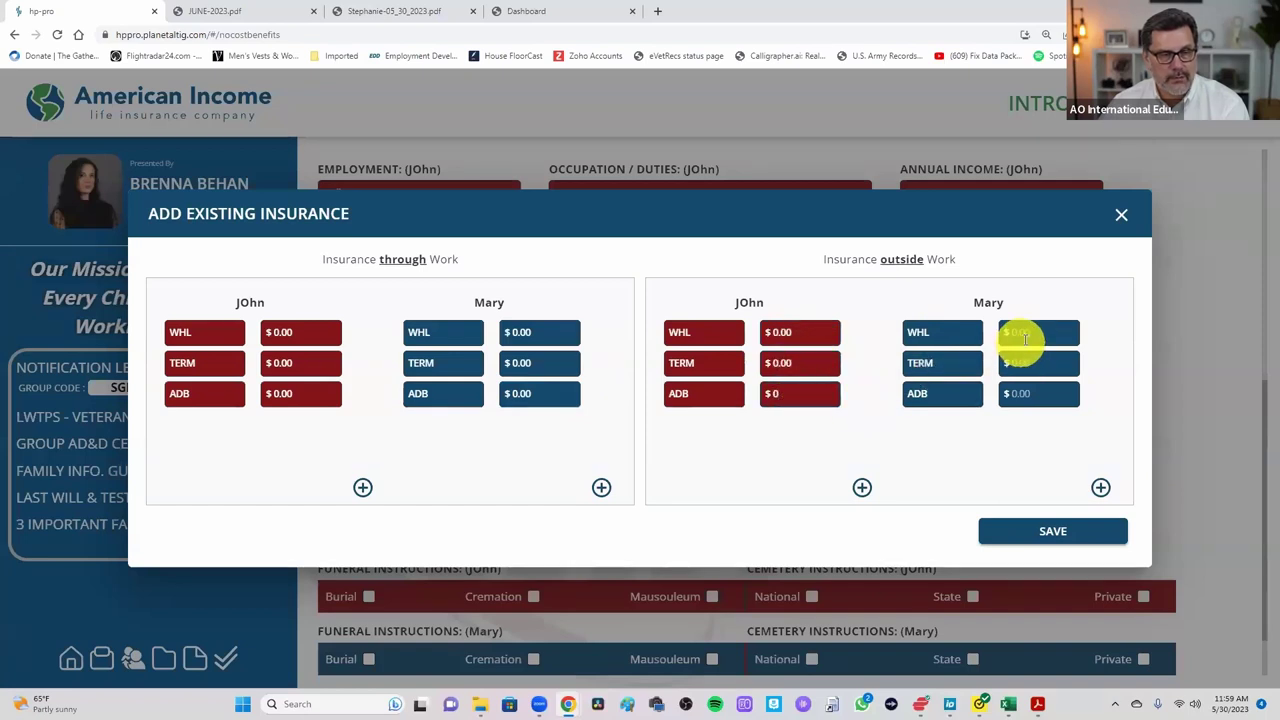
text(0)
click(1020, 394)
text(0)
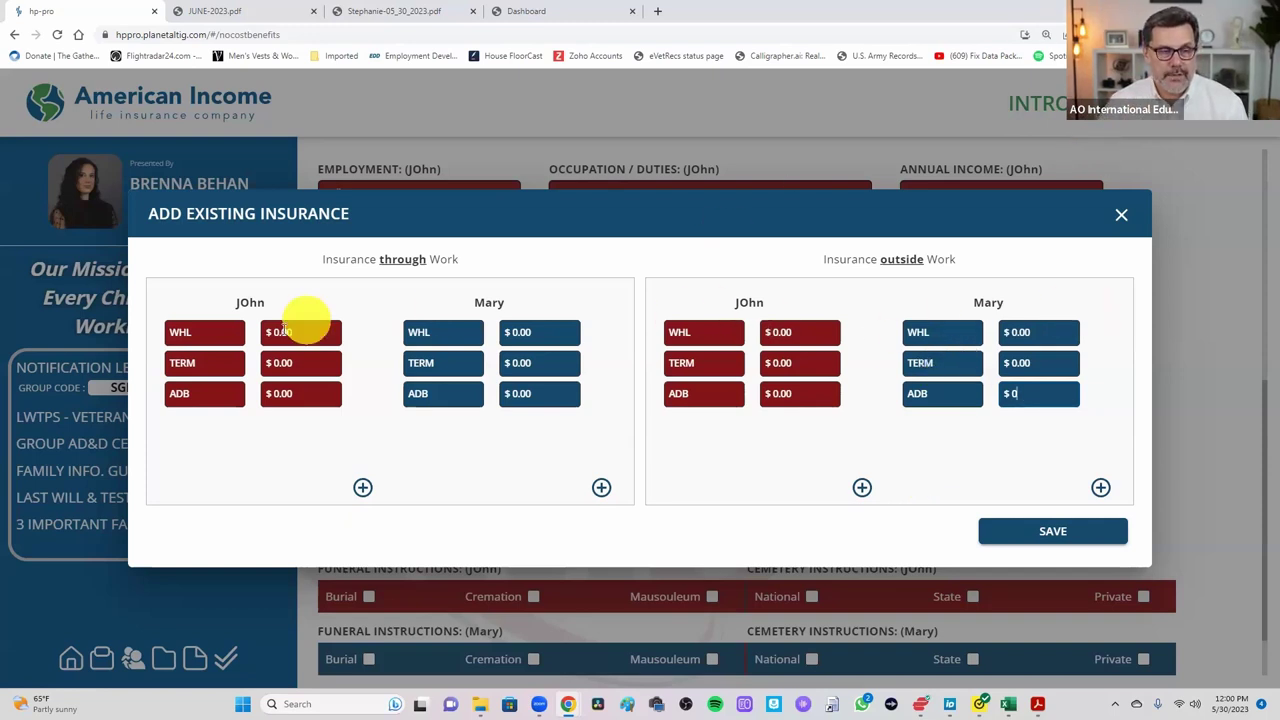
click(1060, 528)
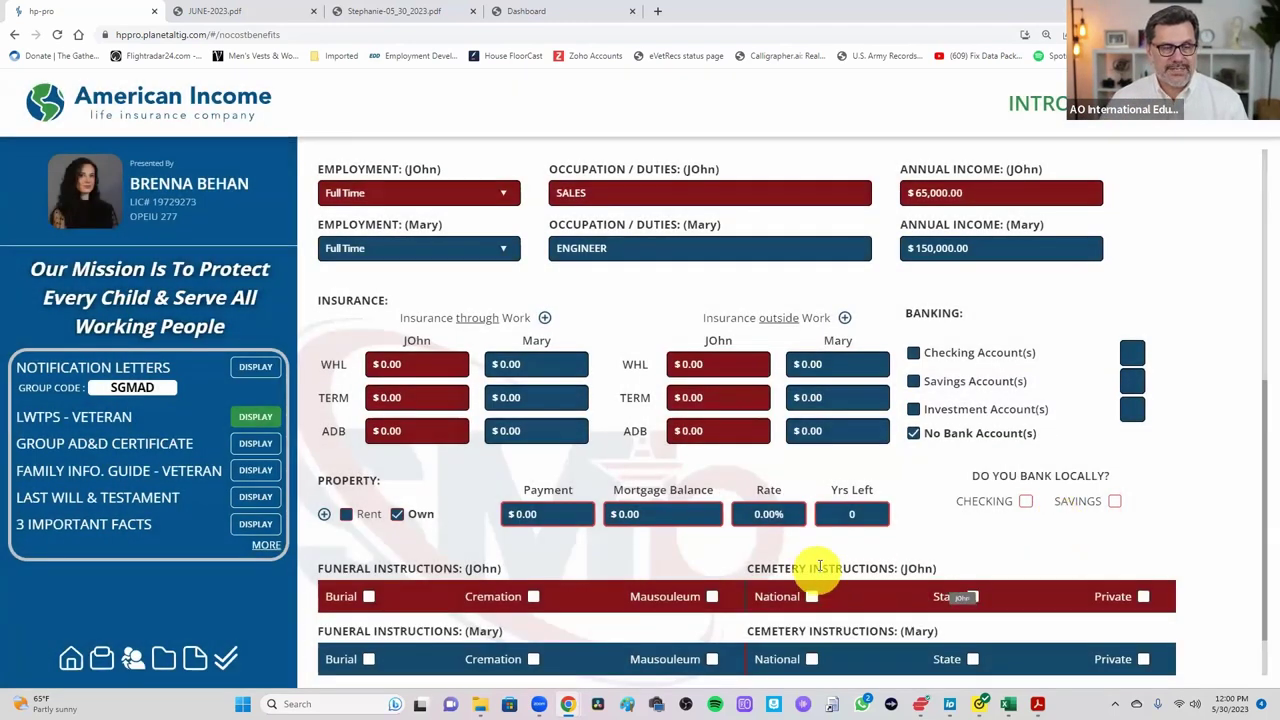
- Change the property to rented with a $1,500 monthly payment, leaving mortgage balance and rate at zero
scroll(818, 560, down, 1)
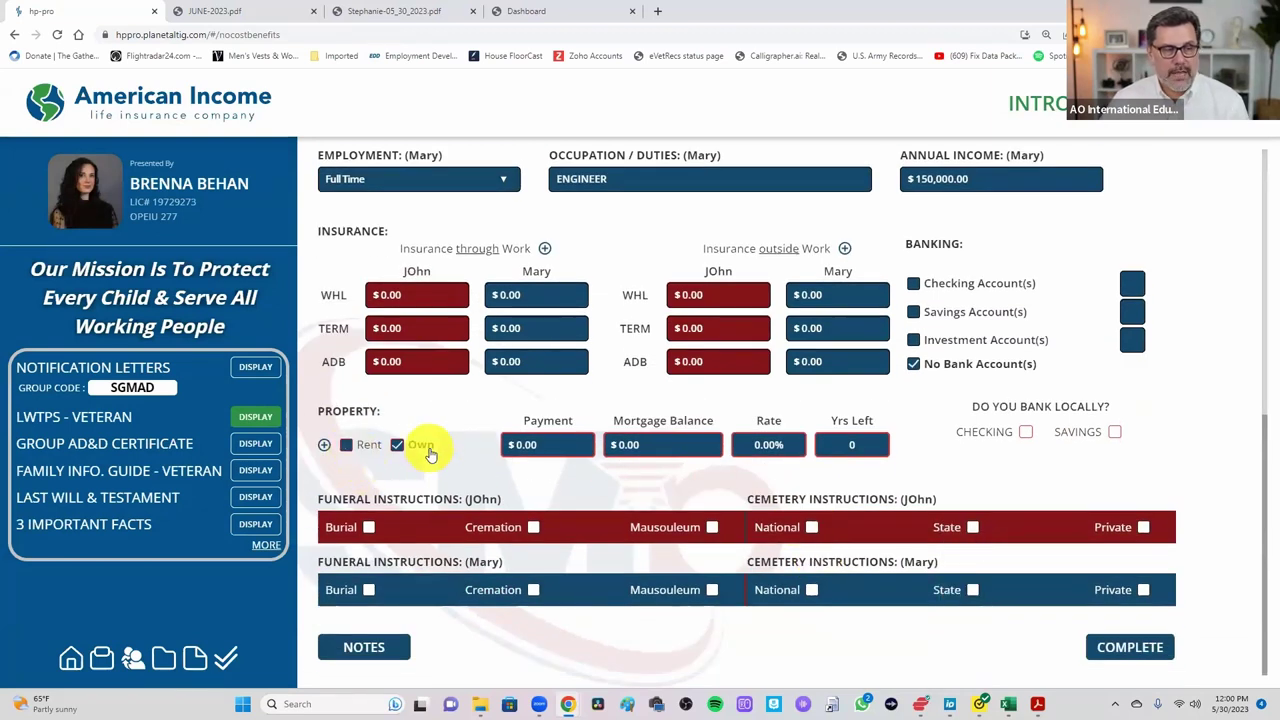
click(338, 446)
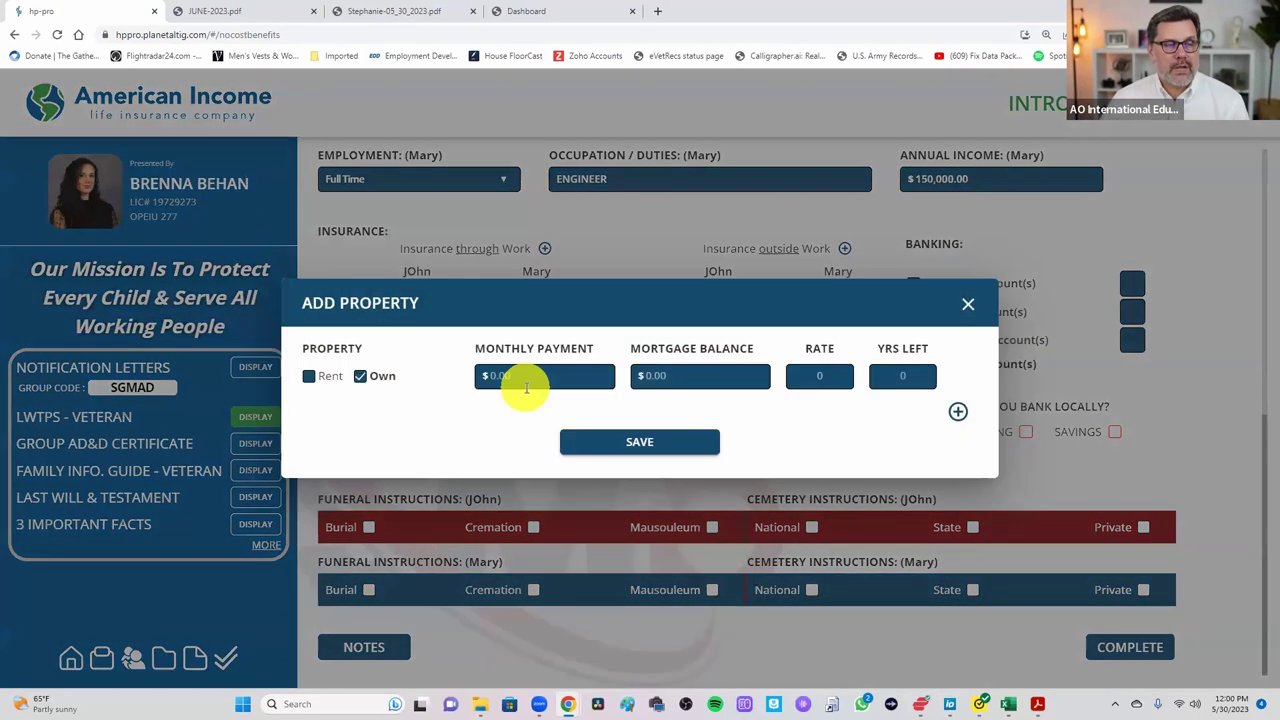
click(328, 380)
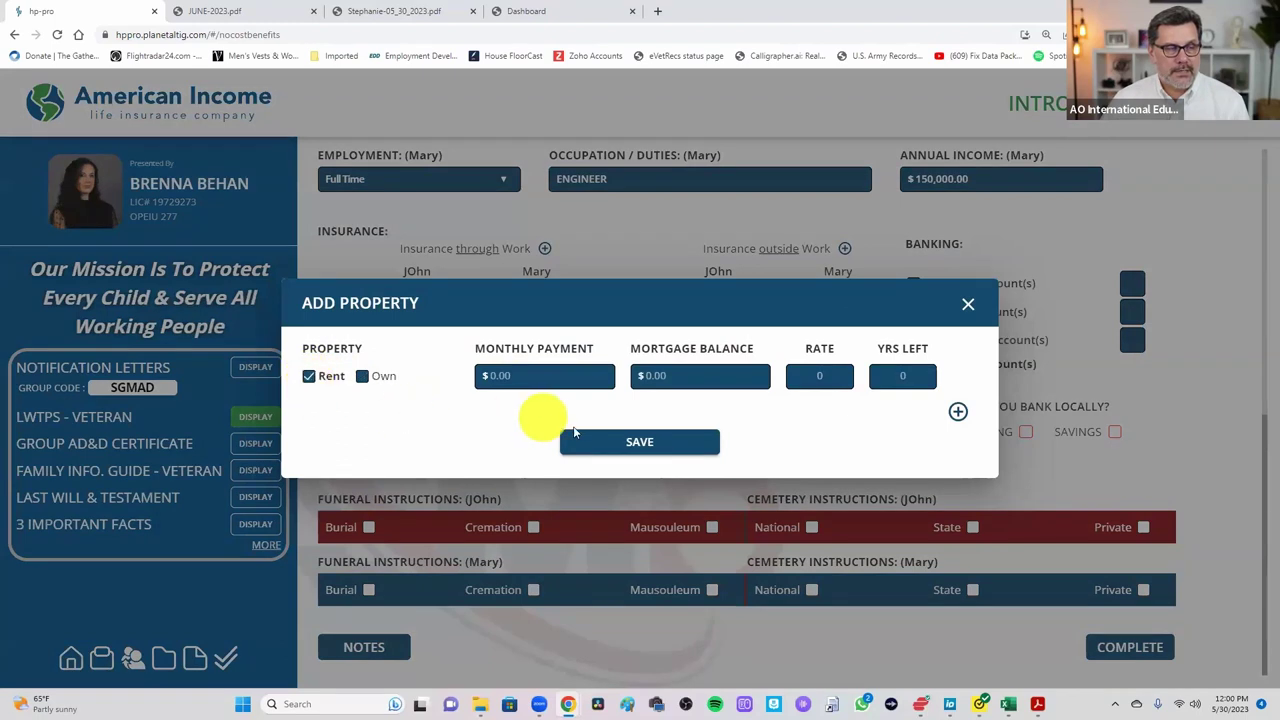
click(621, 443)
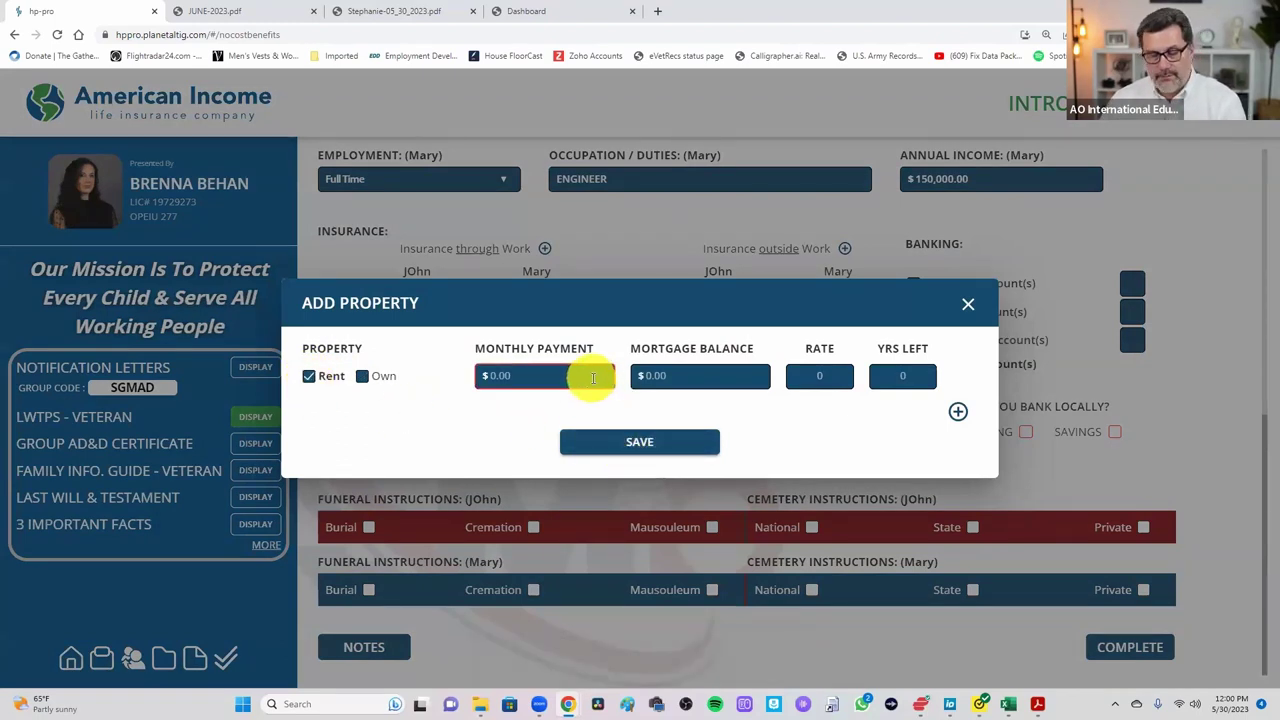
click(569, 382)
text(1500)
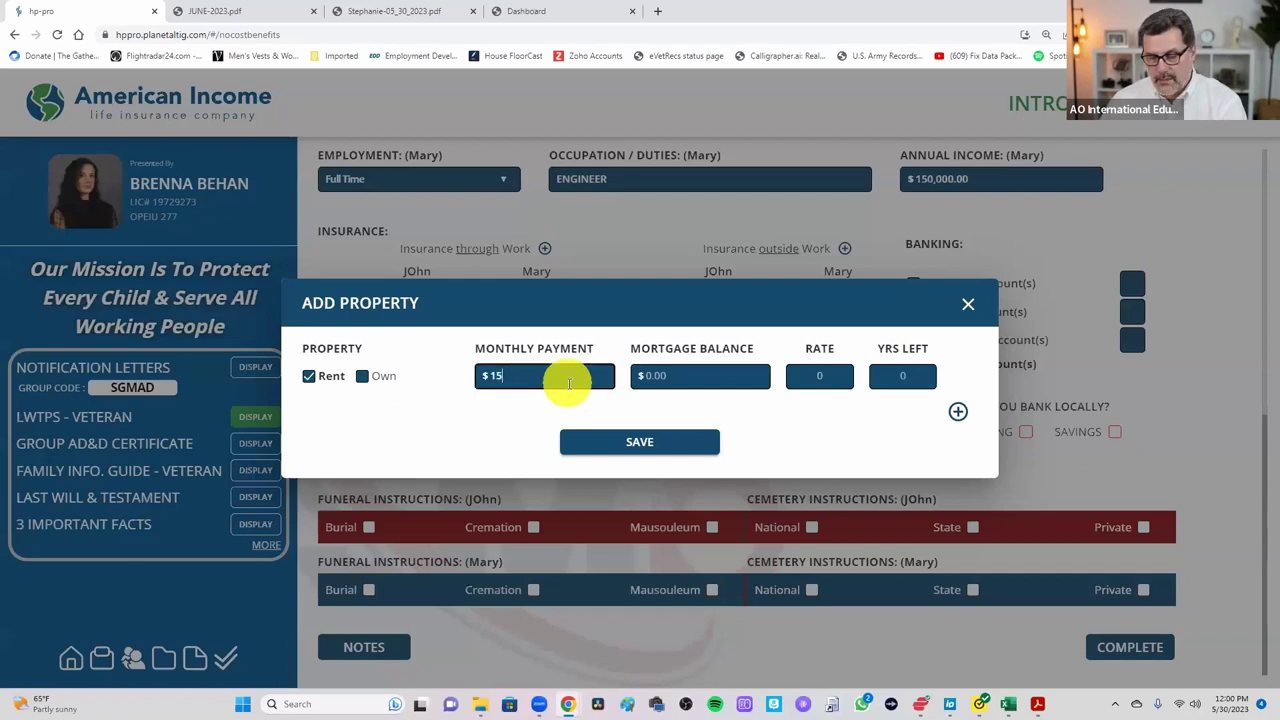
click(625, 443)
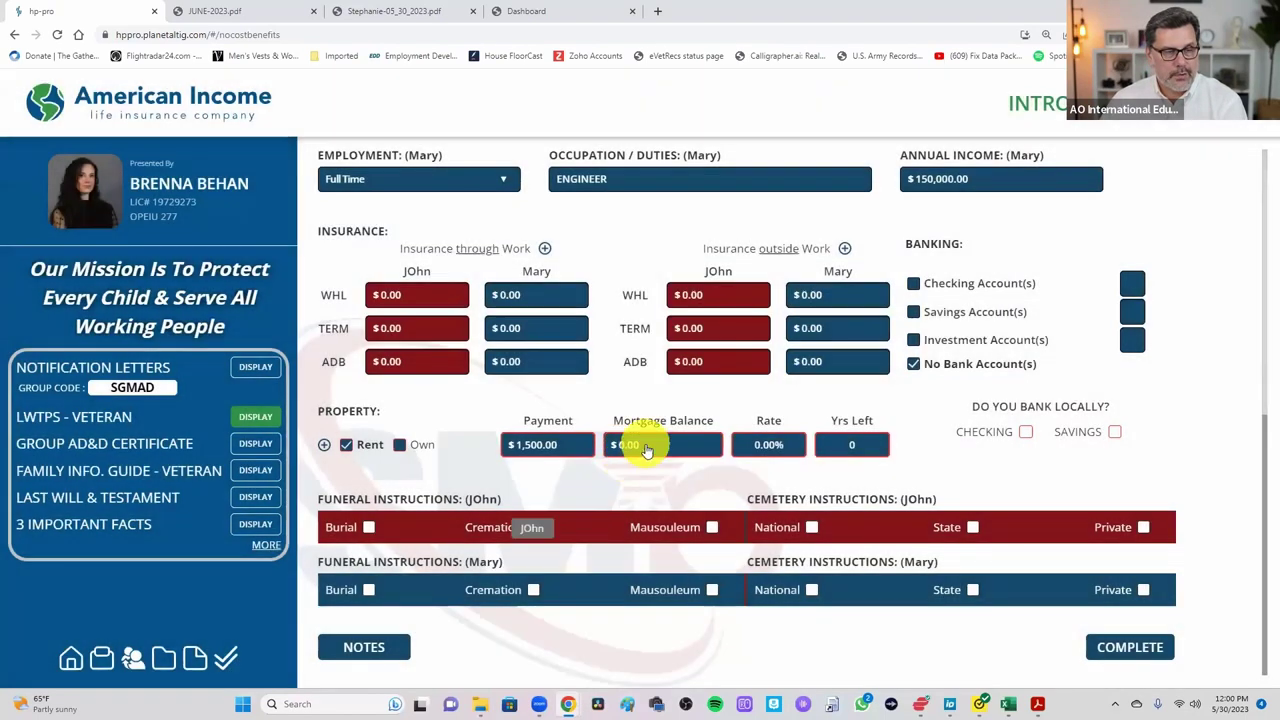
click(643, 444)
click(800, 372)
click(886, 375)
click(670, 441)
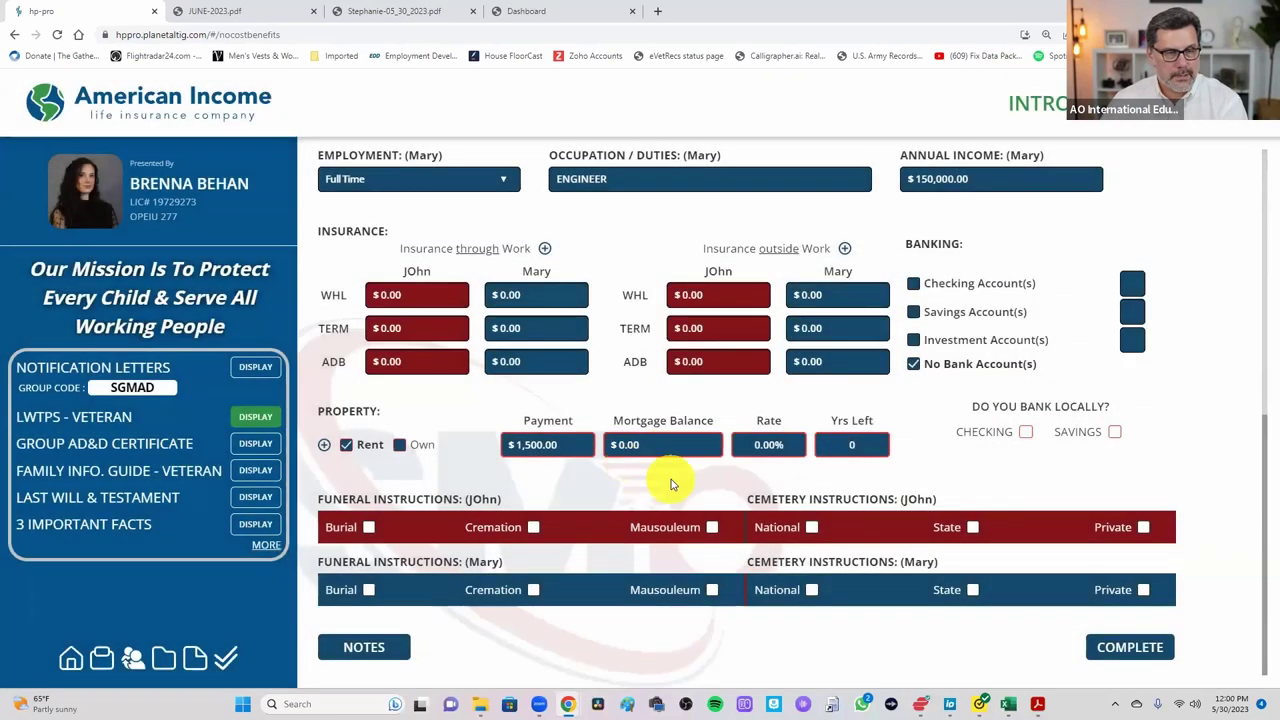
- Mark local checking and savings, burial for the husband and cremation for the wife, both in state cemeteries
click(1026, 432)
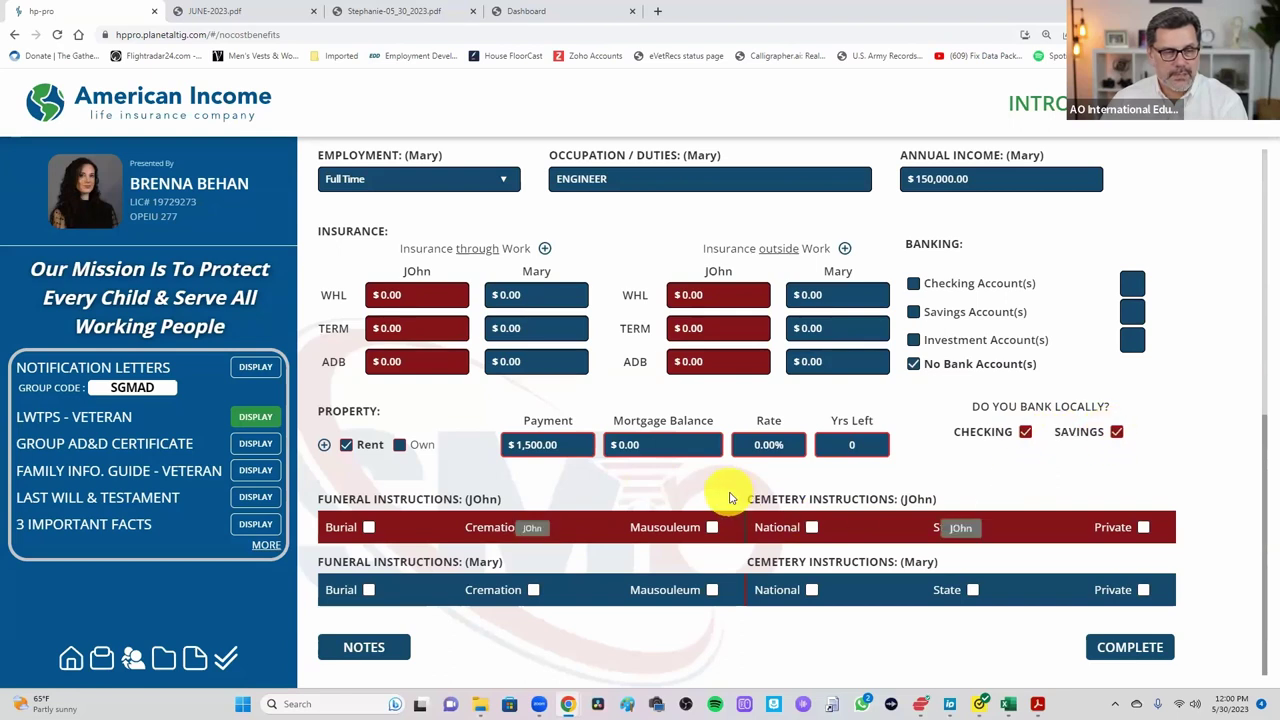
click(366, 530)
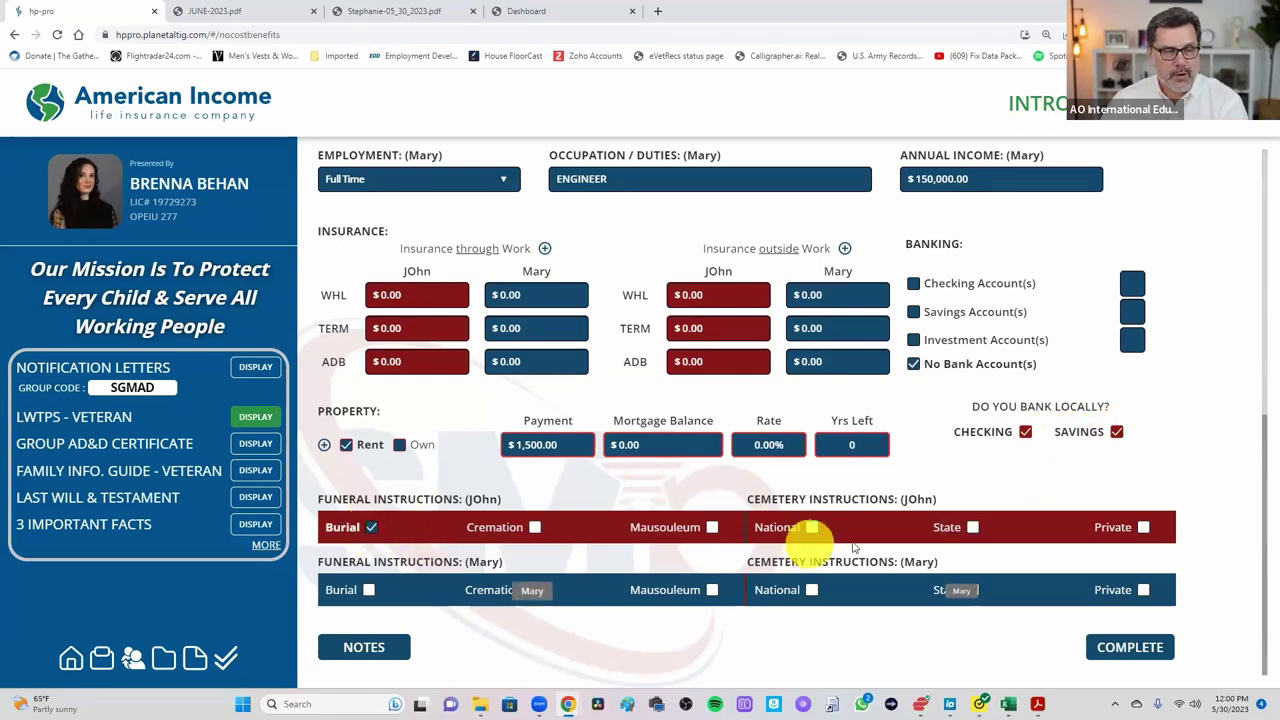
click(972, 527)
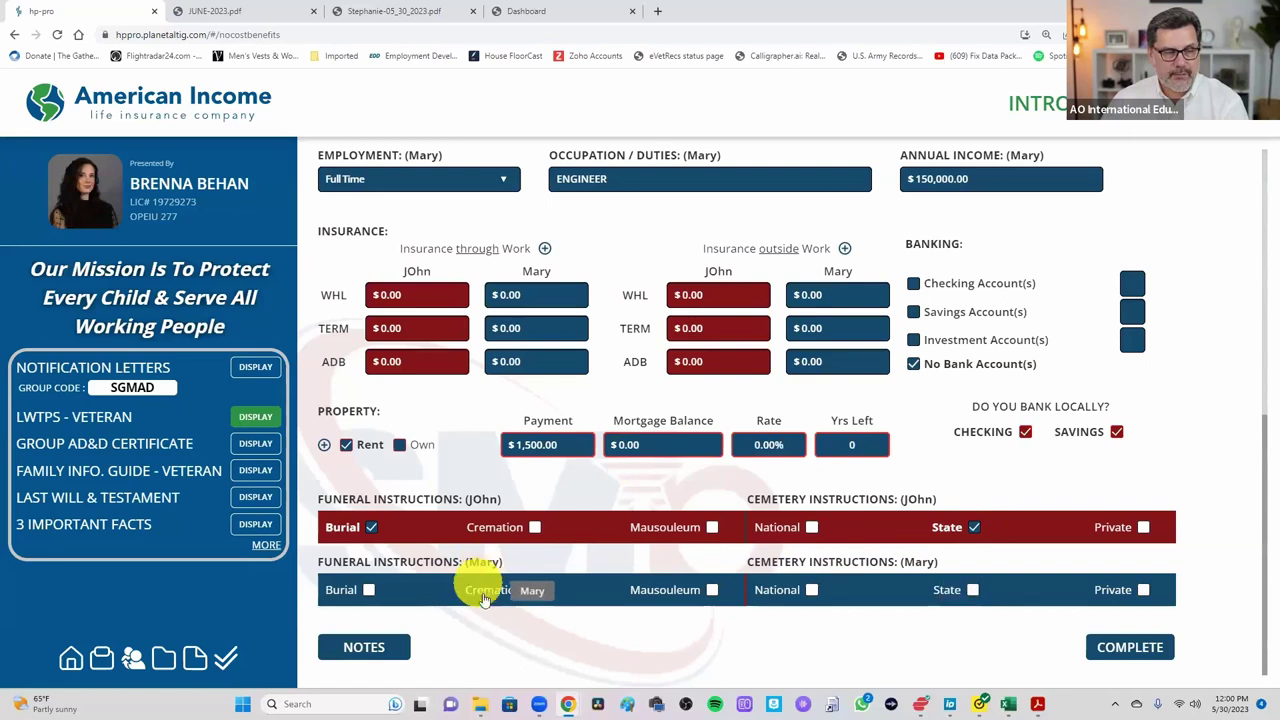
click(534, 589)
click(972, 589)
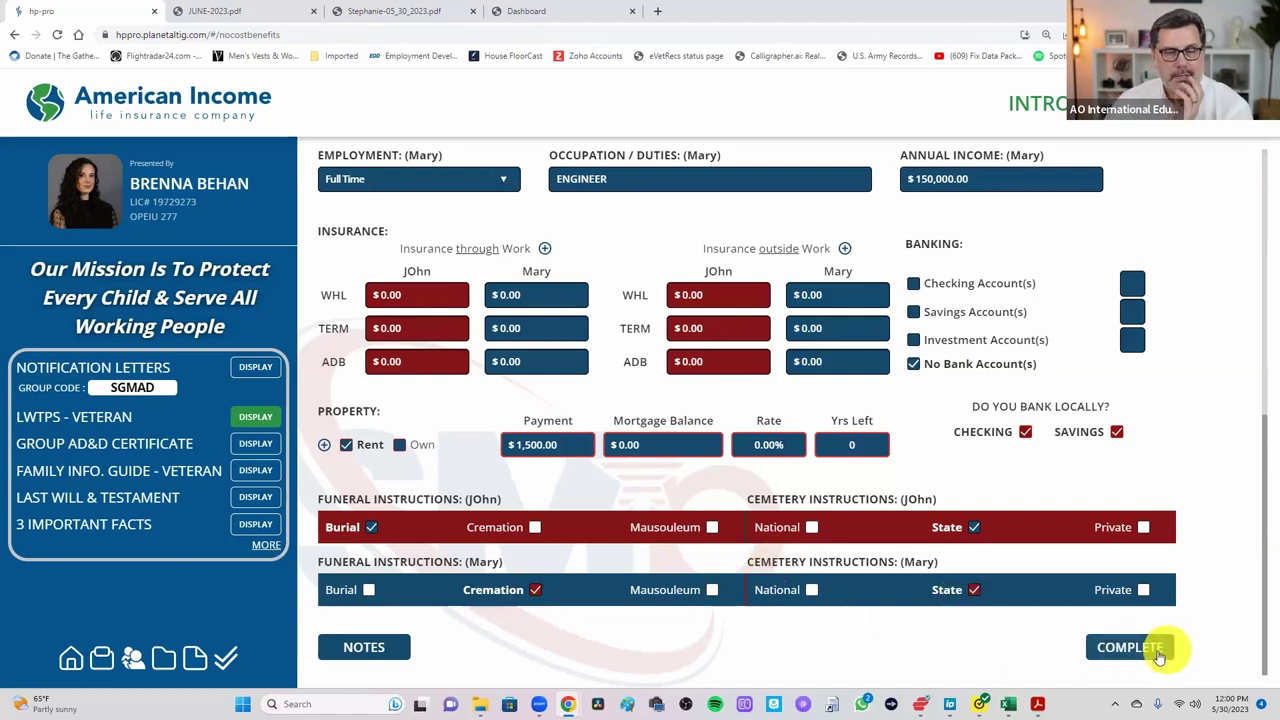
- Submit the veteran survey as complete and review the result
click(1128, 650)
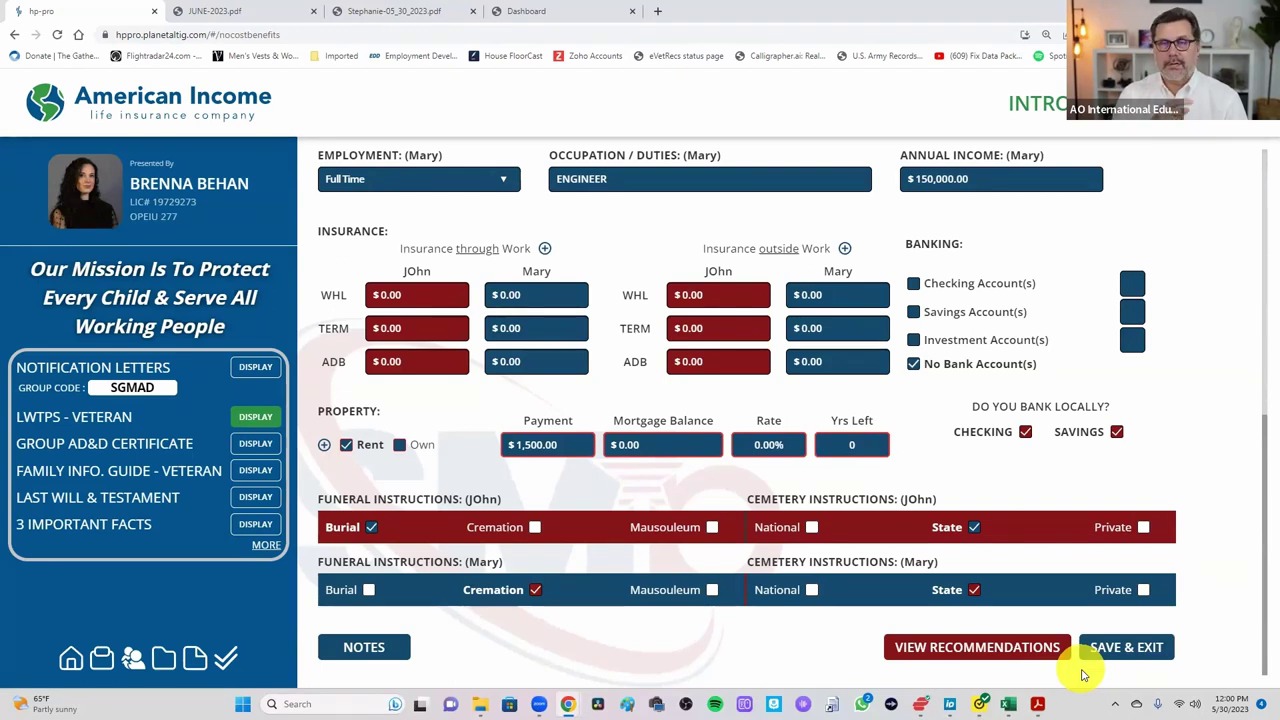
scroll(478, 394, up, 3)
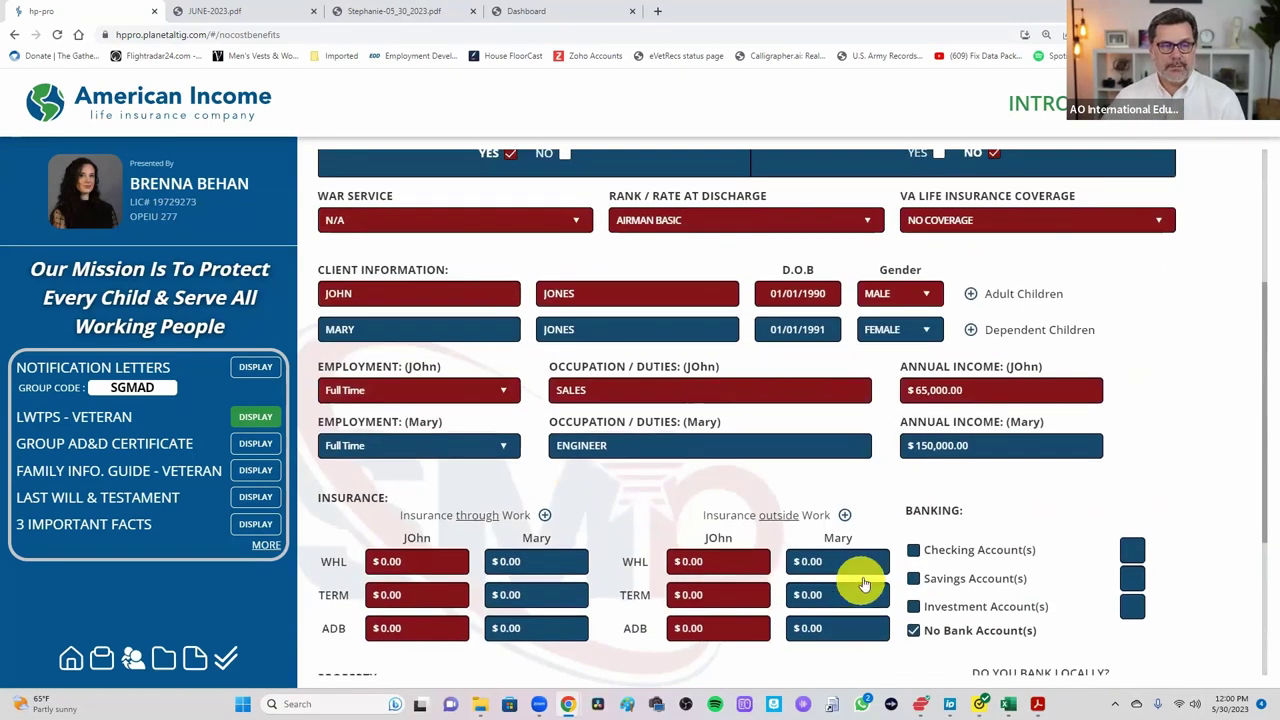
scroll(857, 580, down, 3)
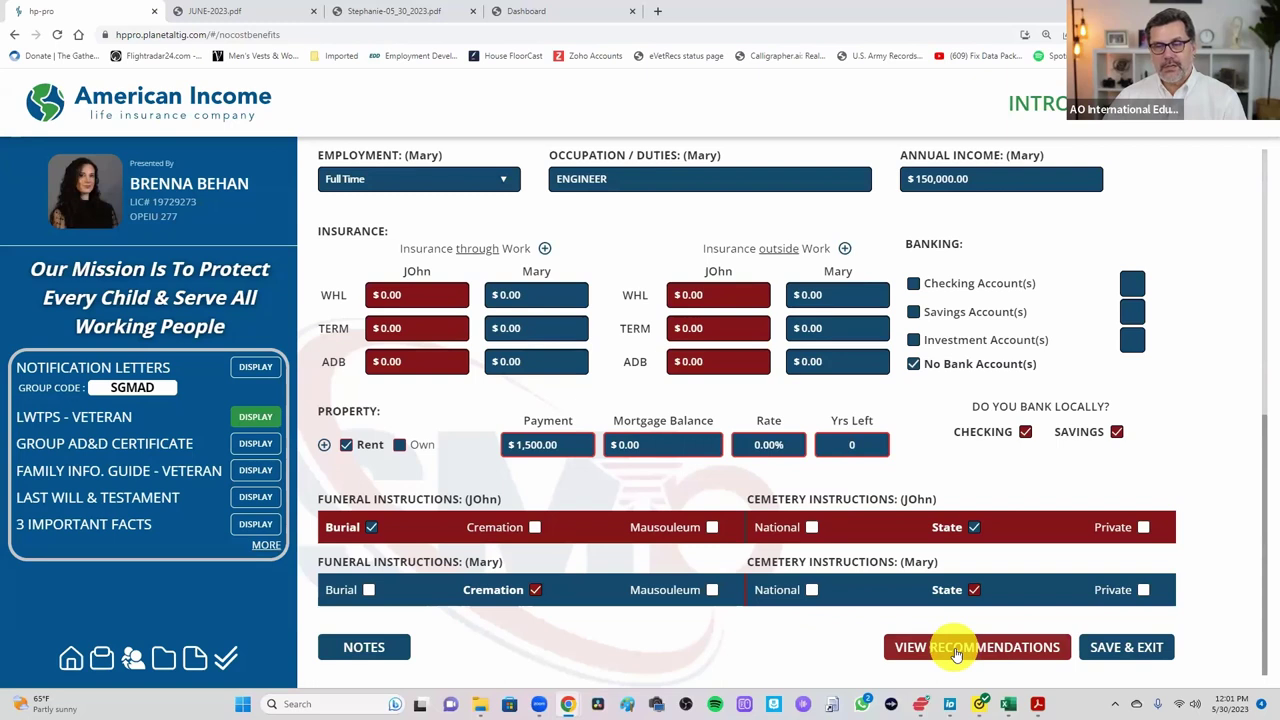
- Show the survey results recommending the Family Information Guide and the No-Cost Law Will Kit
click(957, 652)
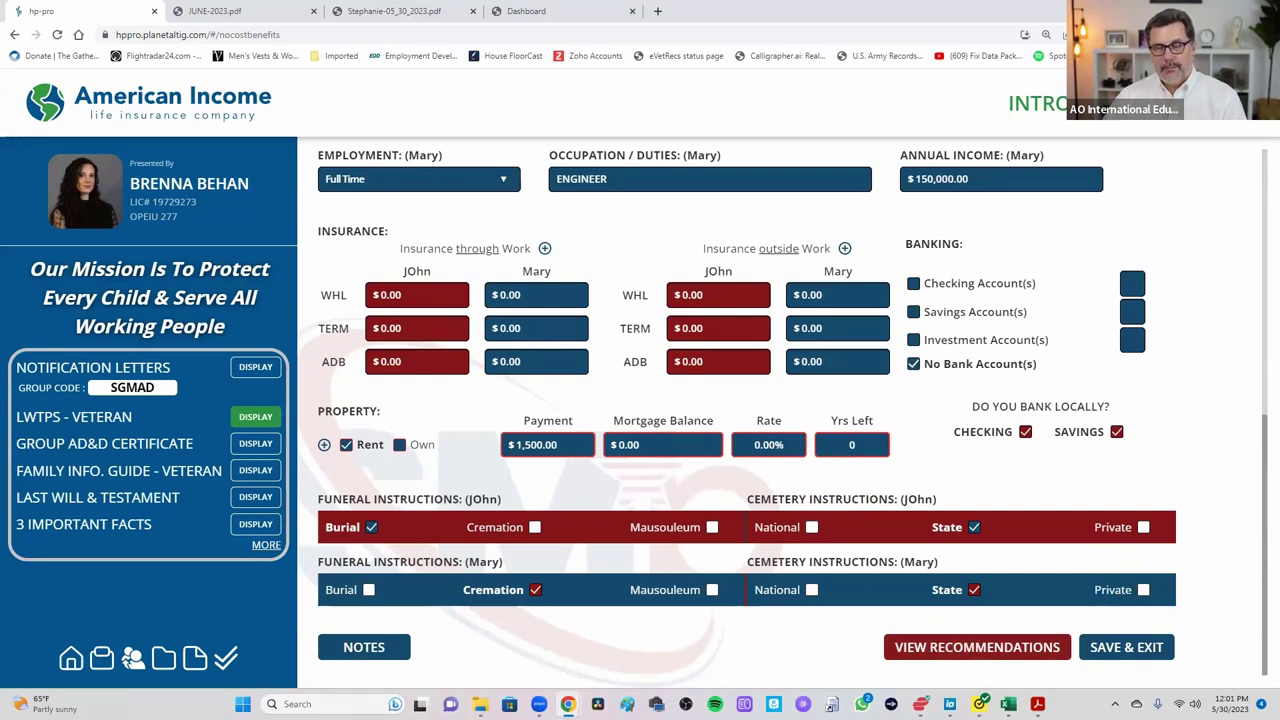
click(916, 645)
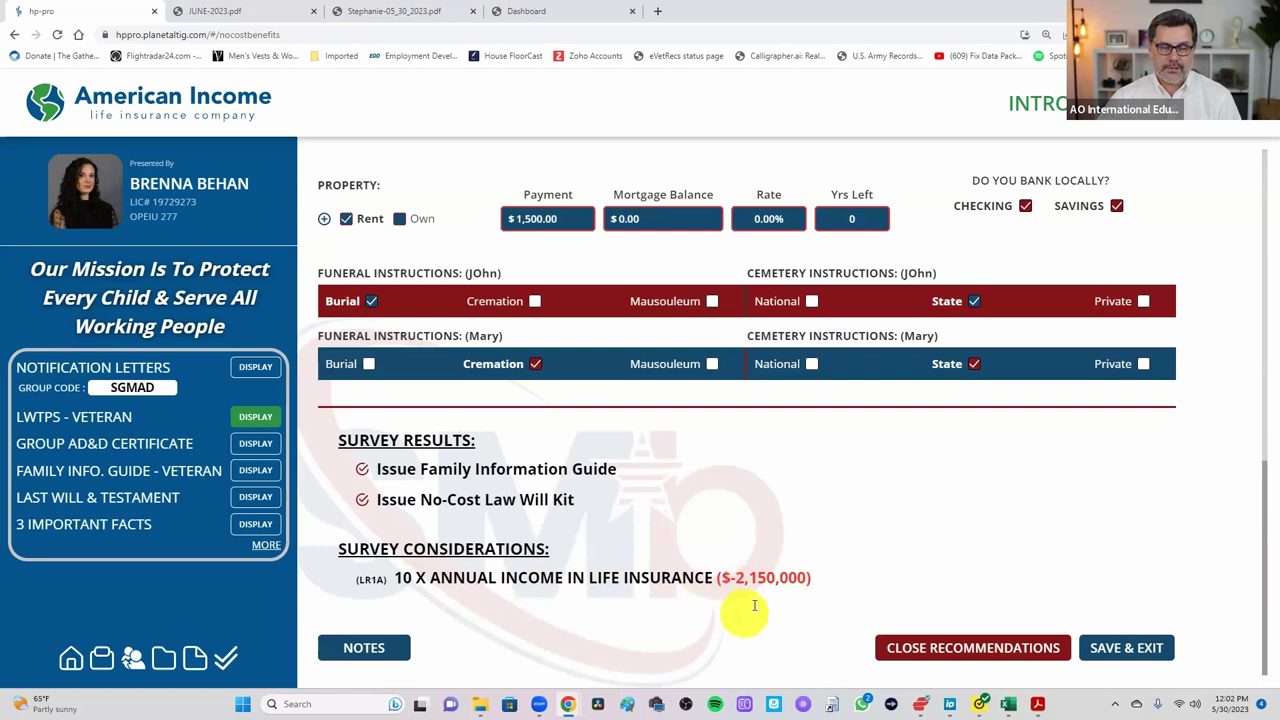
scroll(1020, 323, up, 3)
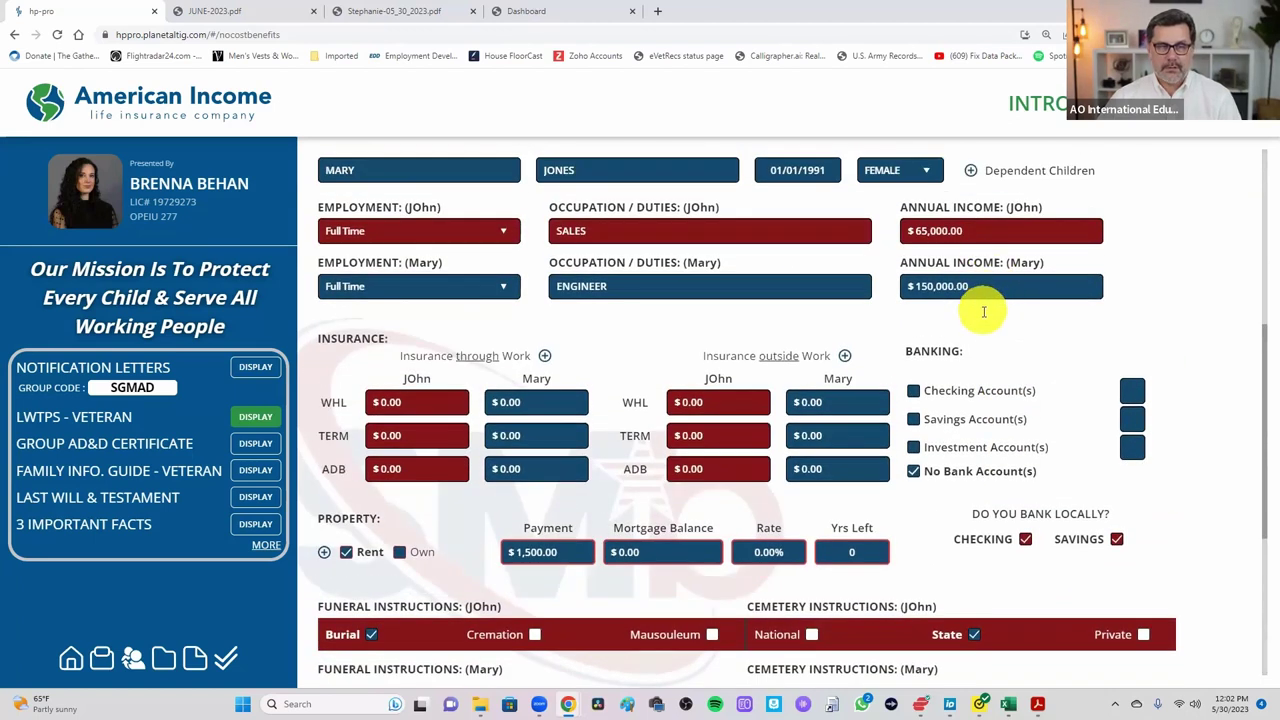
scroll(981, 310, down, 3)
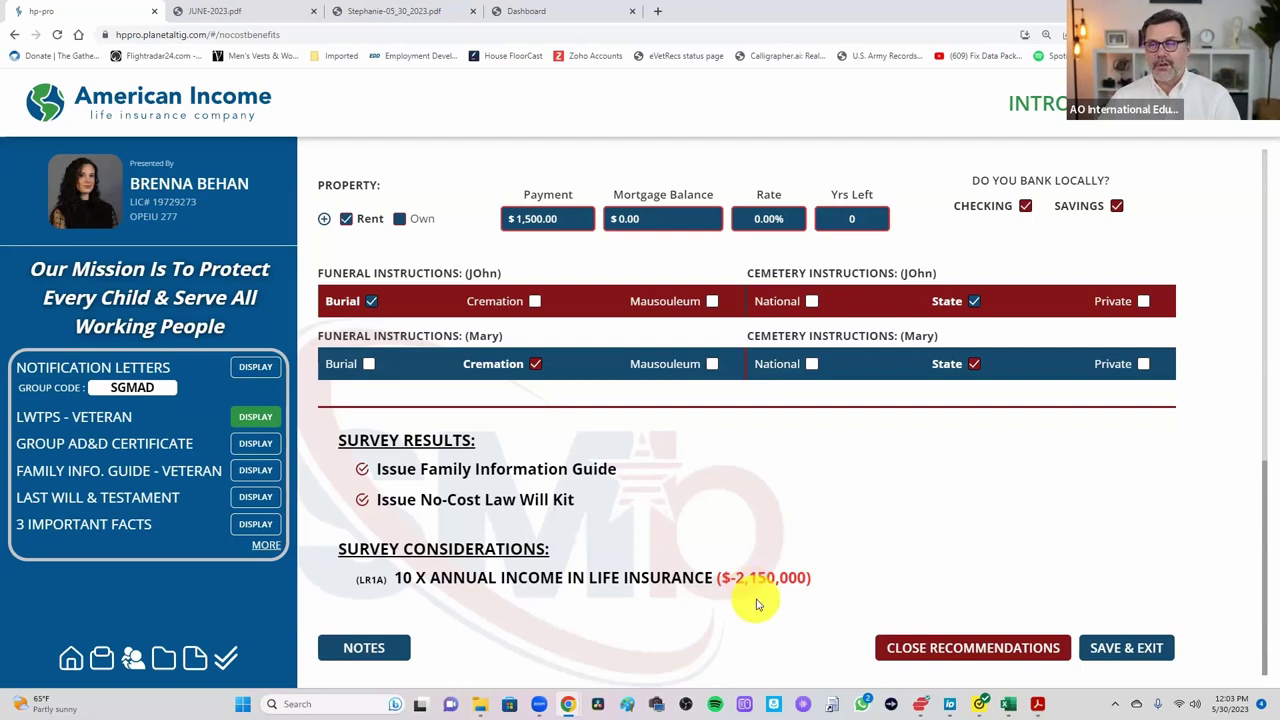
- Hide the recommendations, save and exit the Last Will survey, and bring the Acrobat script alongside
click(940, 647)
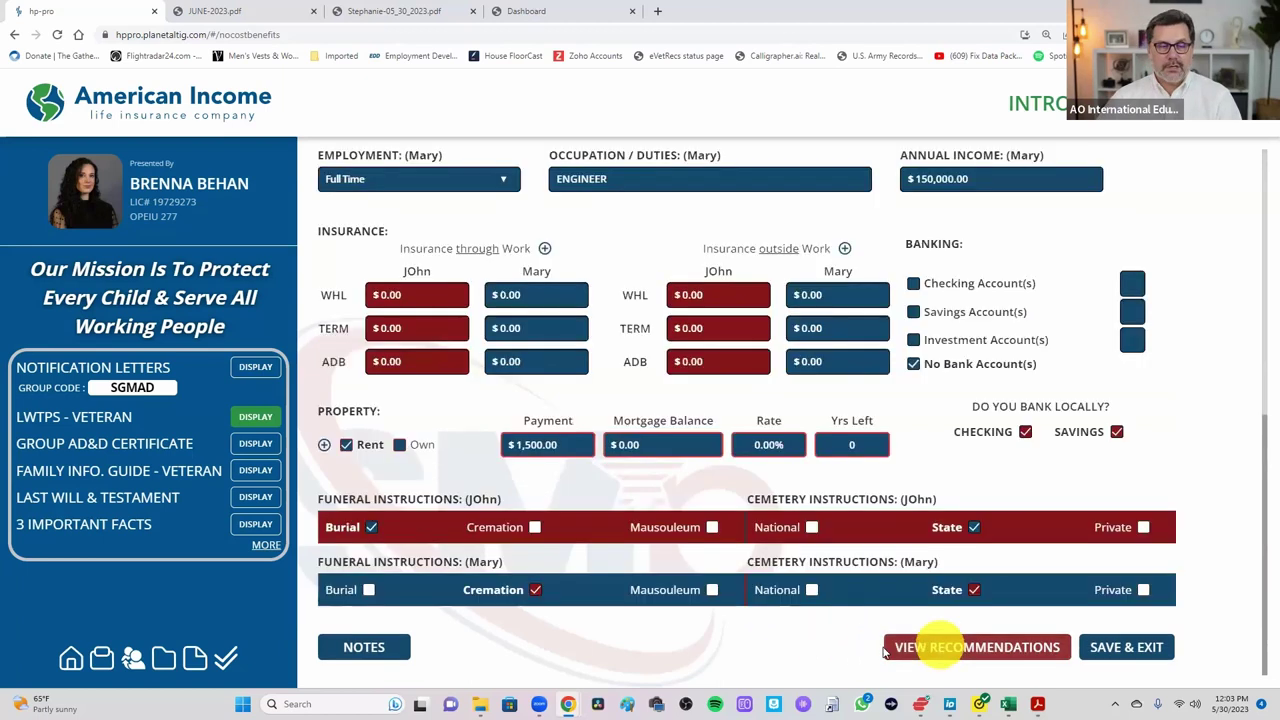
click(1113, 645)
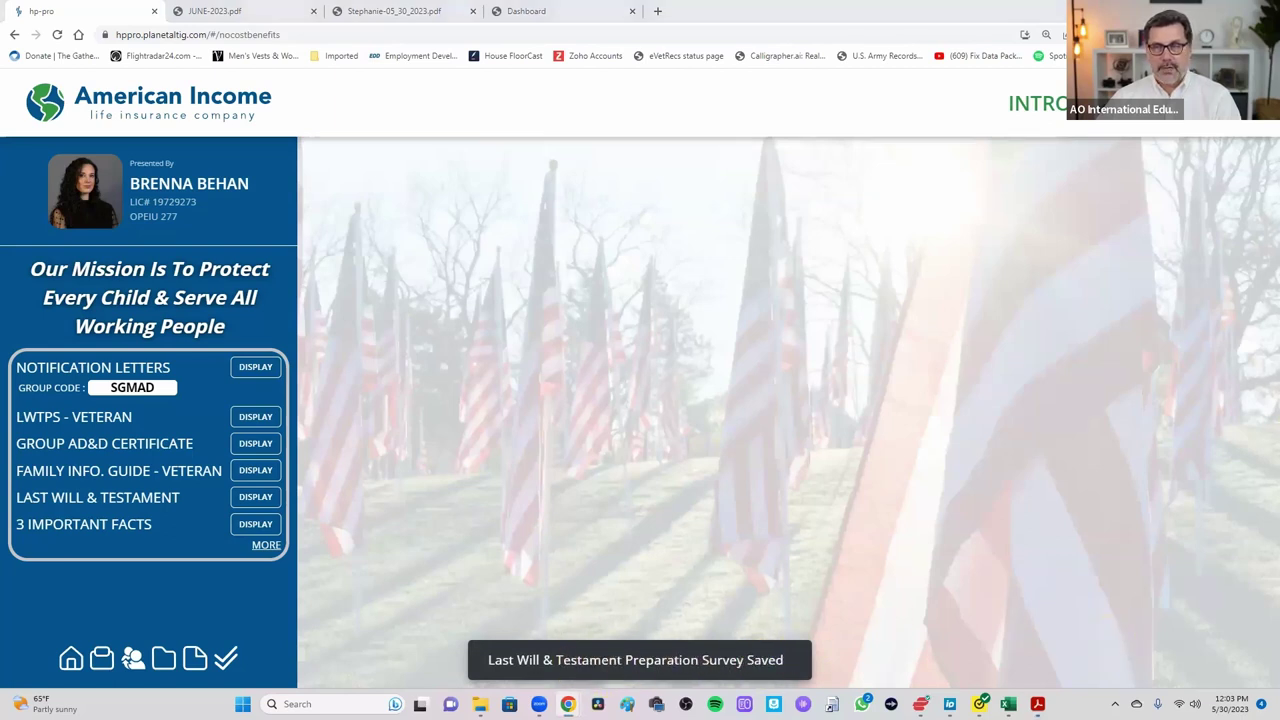
drag(831, 43, 590, 292)
- Return the presentation script to page 3 and move its window to the right edge
scroll(591, 293, up, 5)
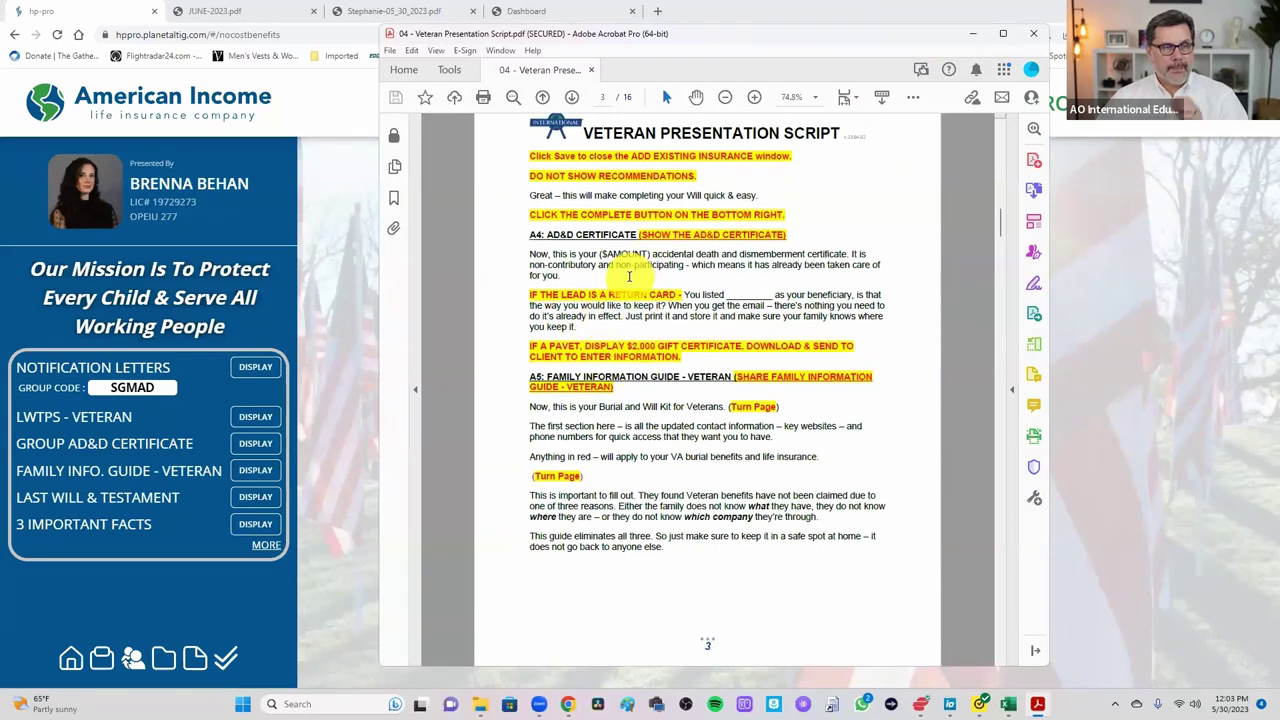
scroll(620, 268, up, 1)
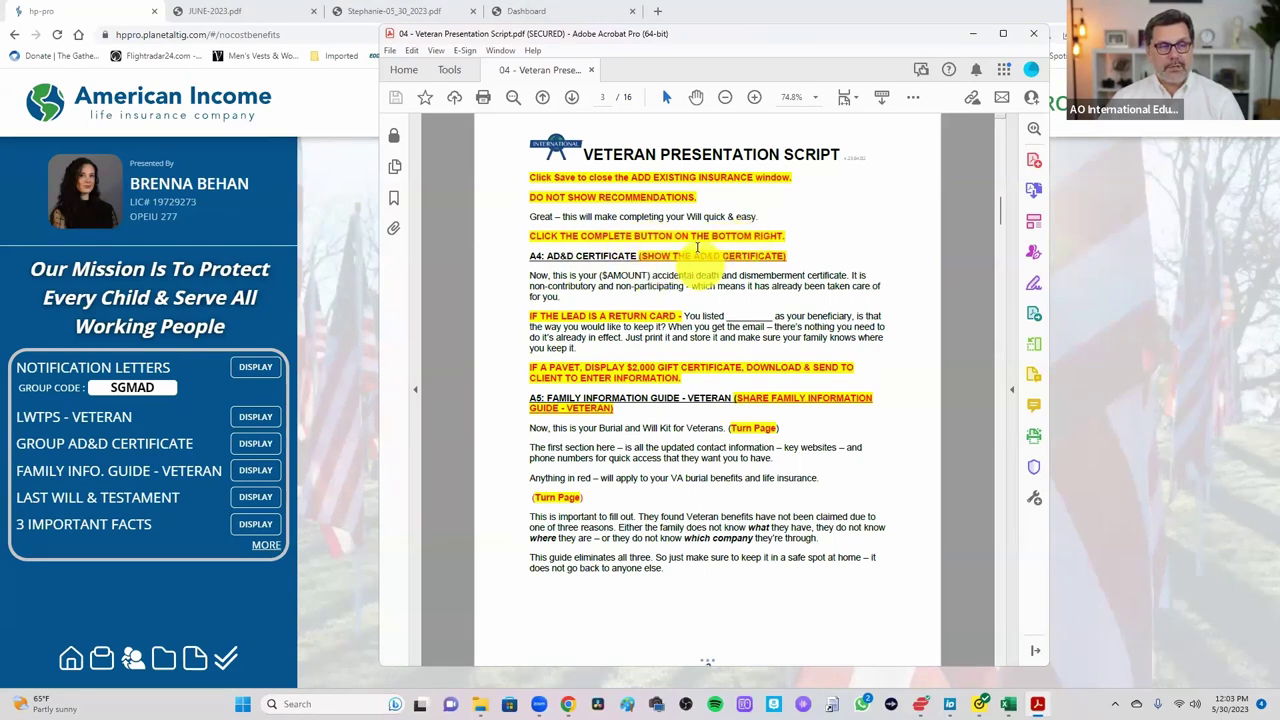
drag(818, 49, 1279, 49)
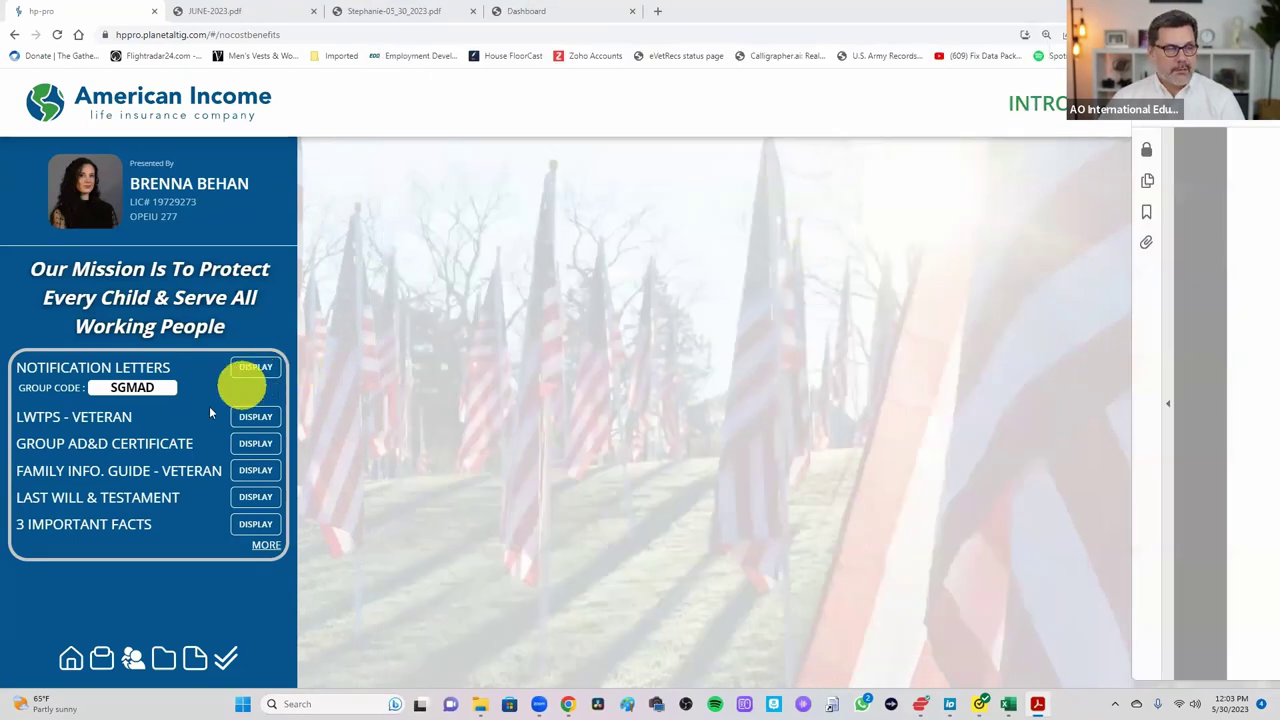
- Display the Group AD&D certificate and zoom in on its beneficiary card, keeping the script out of the way
click(252, 448)
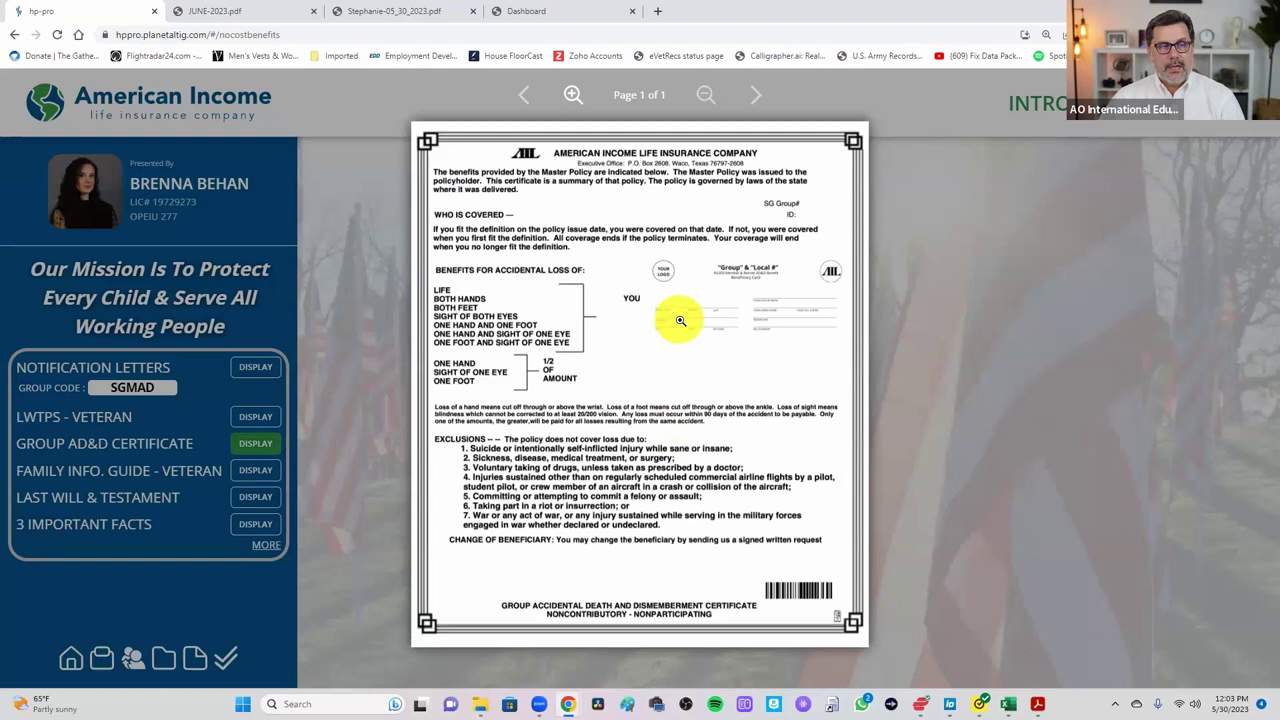
click(677, 322)
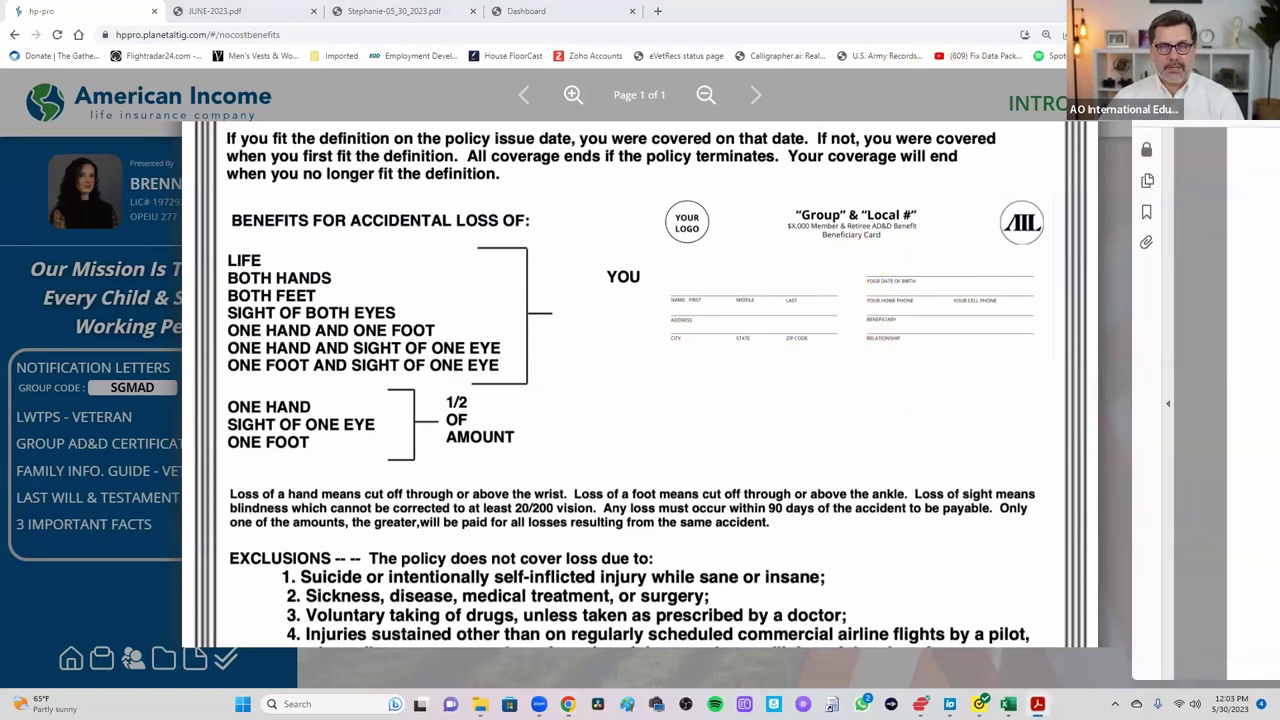
key(alt+Tab)
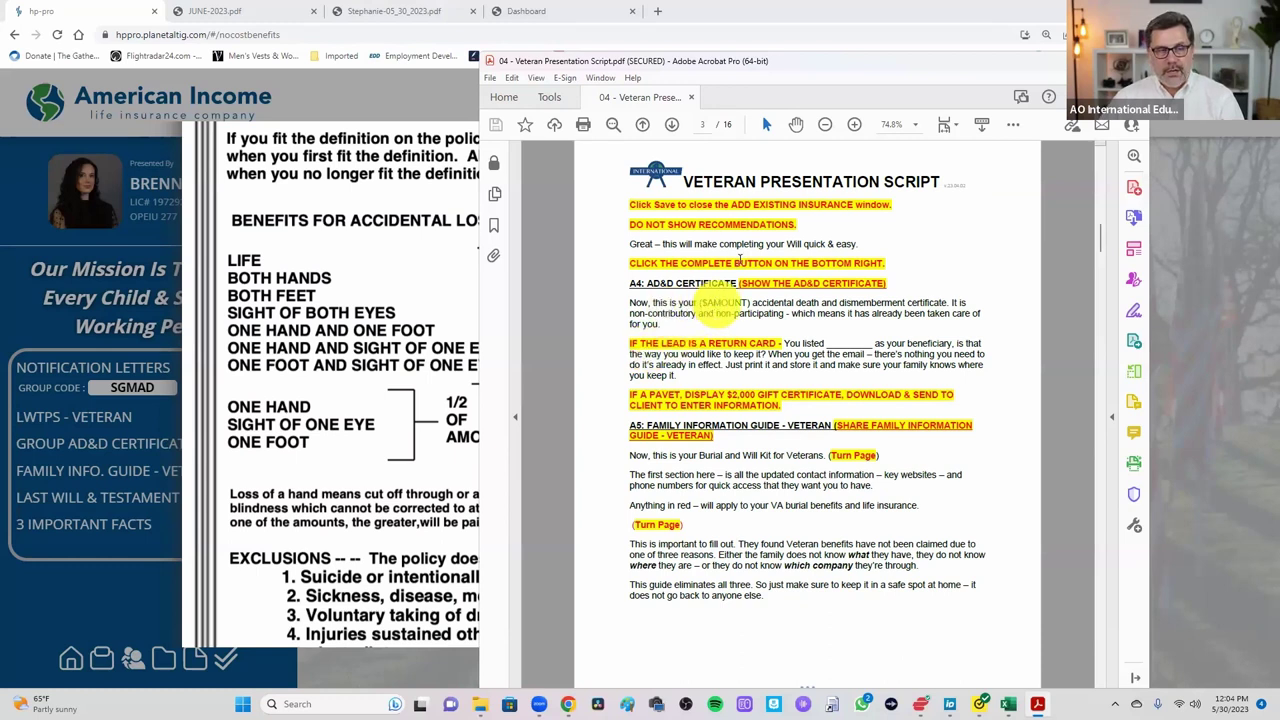
drag(805, 70, 1279, 124)
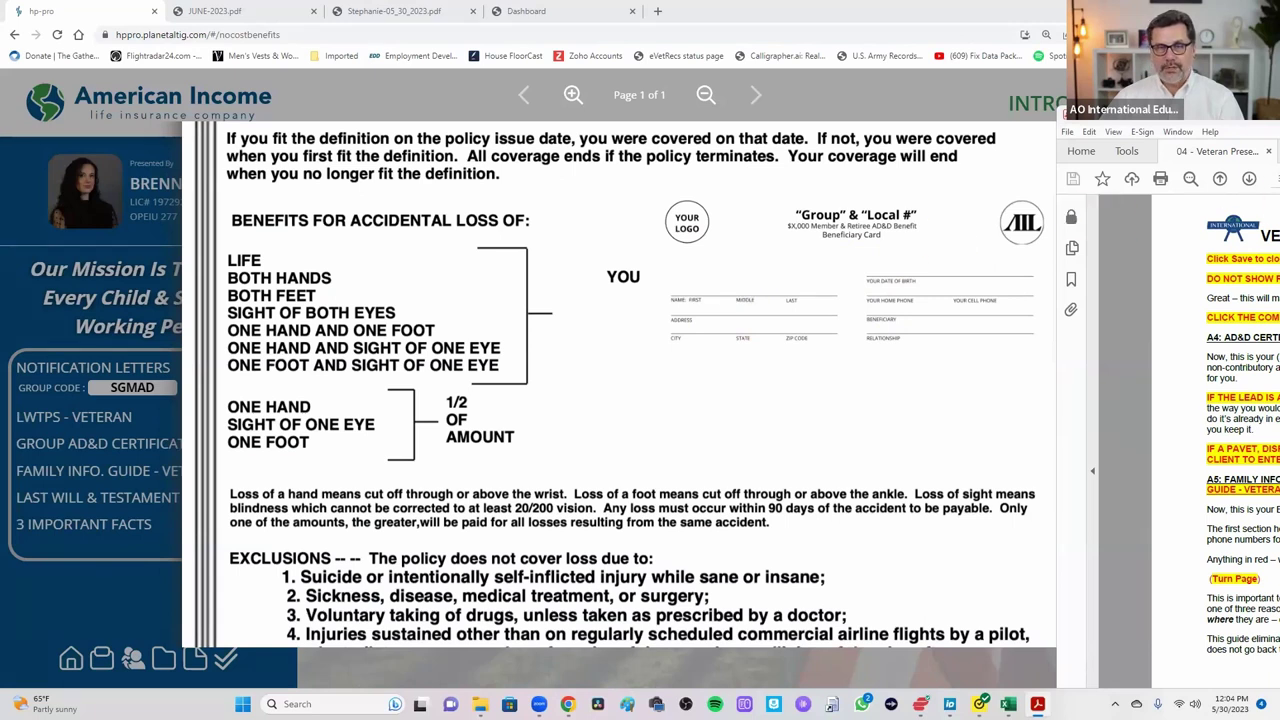
drag(1100, 112, 631, 96)
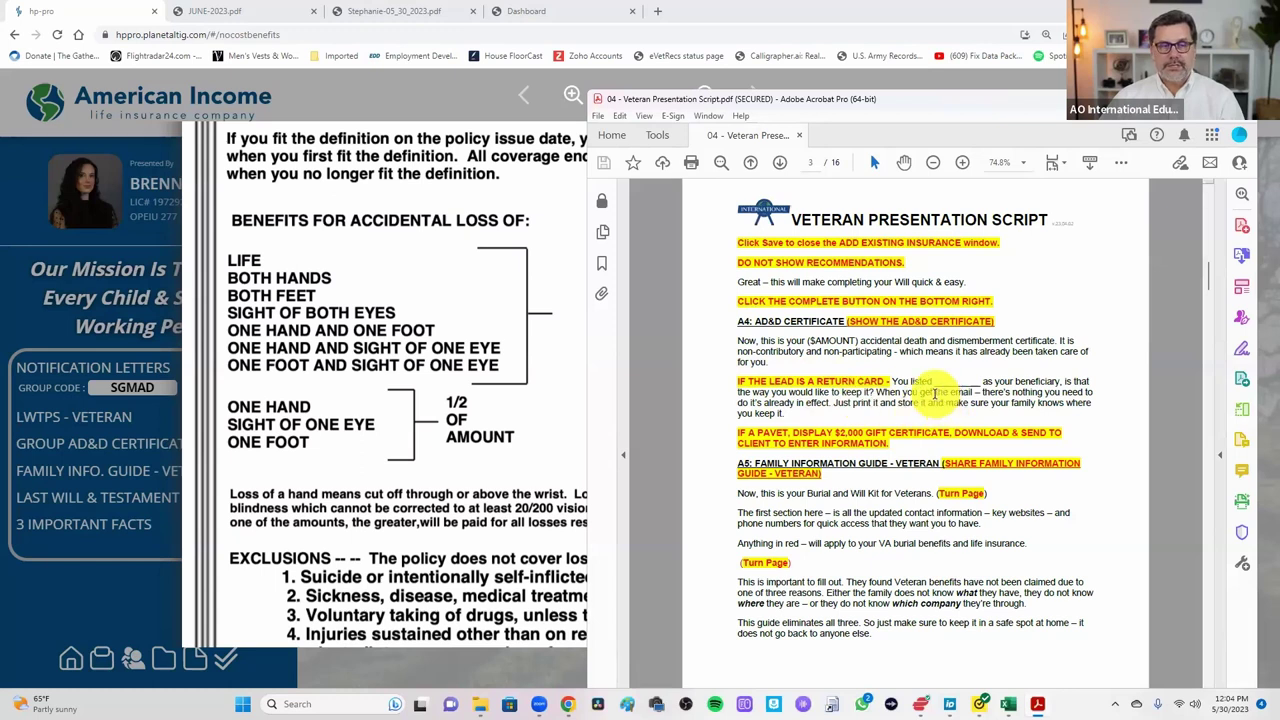
key(alt+Tab)
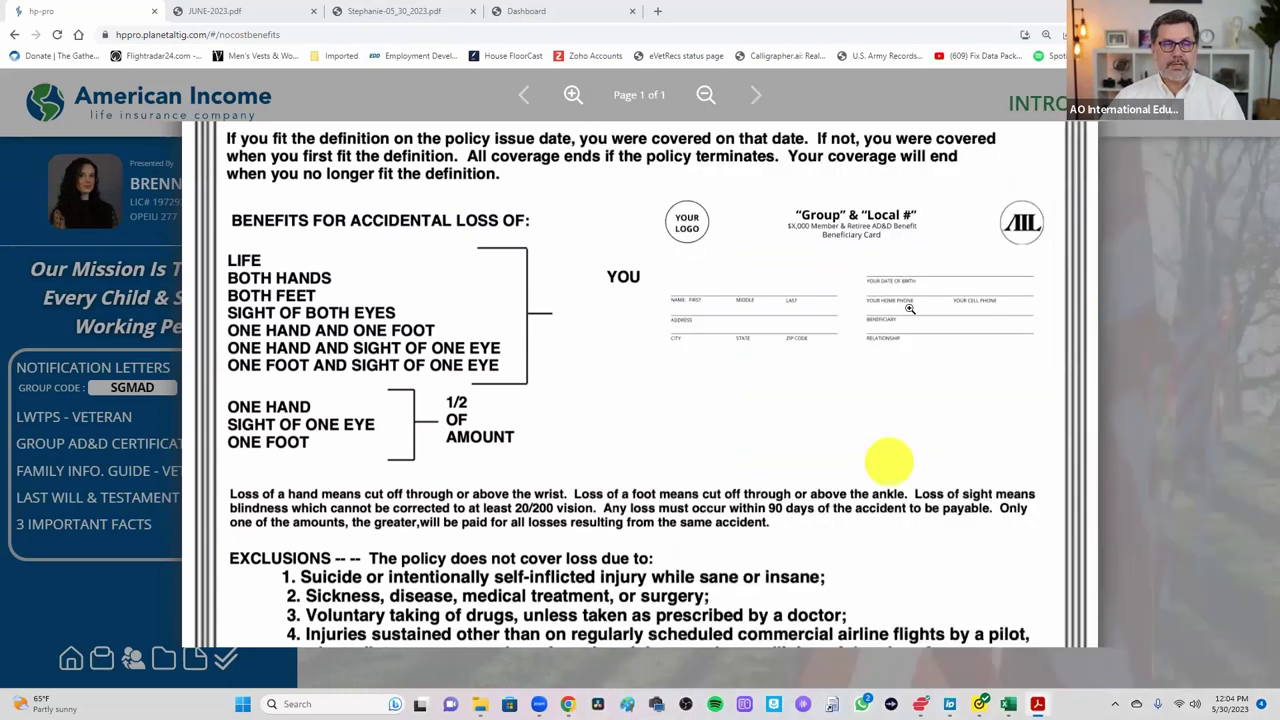
click(829, 324)
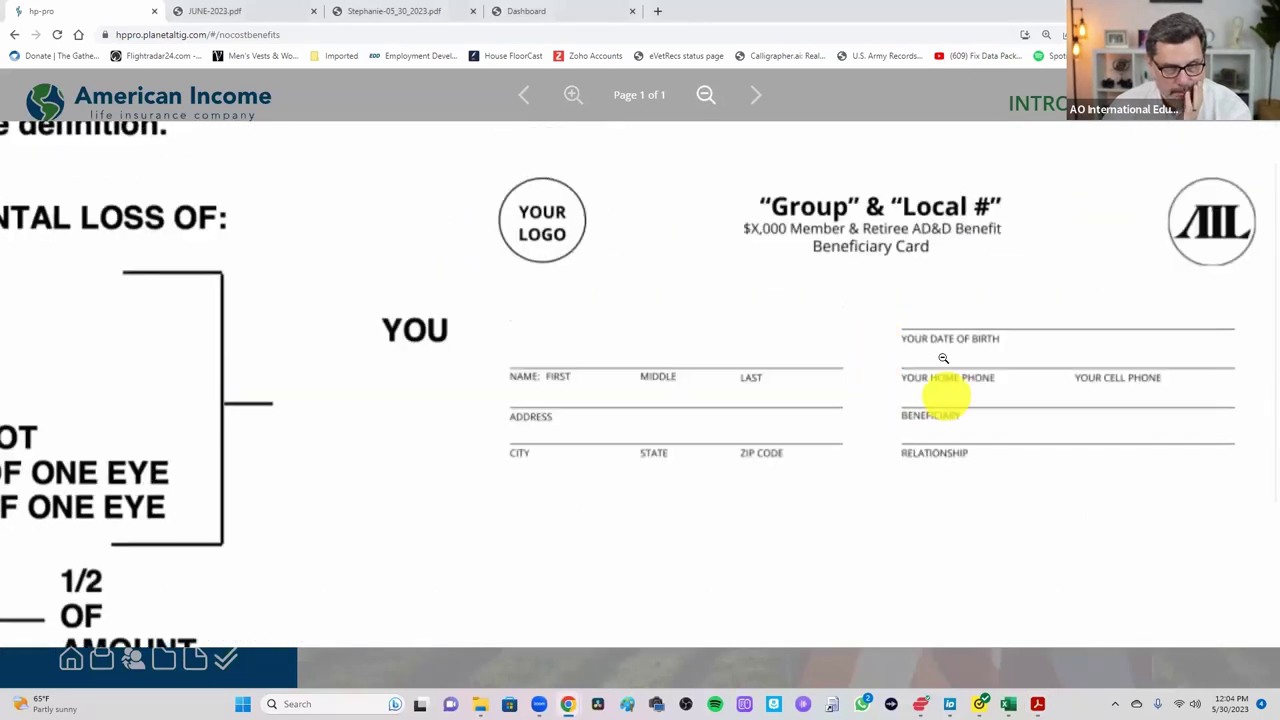
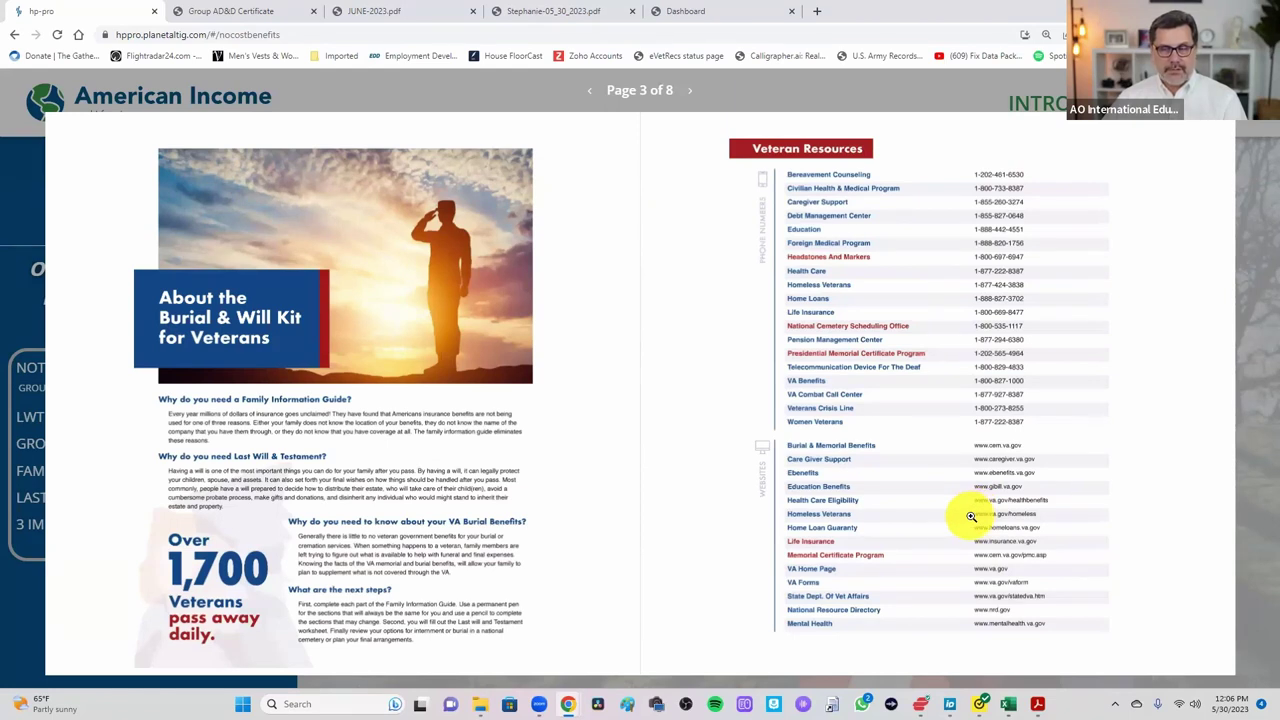
- Advance the Family Information Guide flipbook to page 5 of 8
click(692, 92)
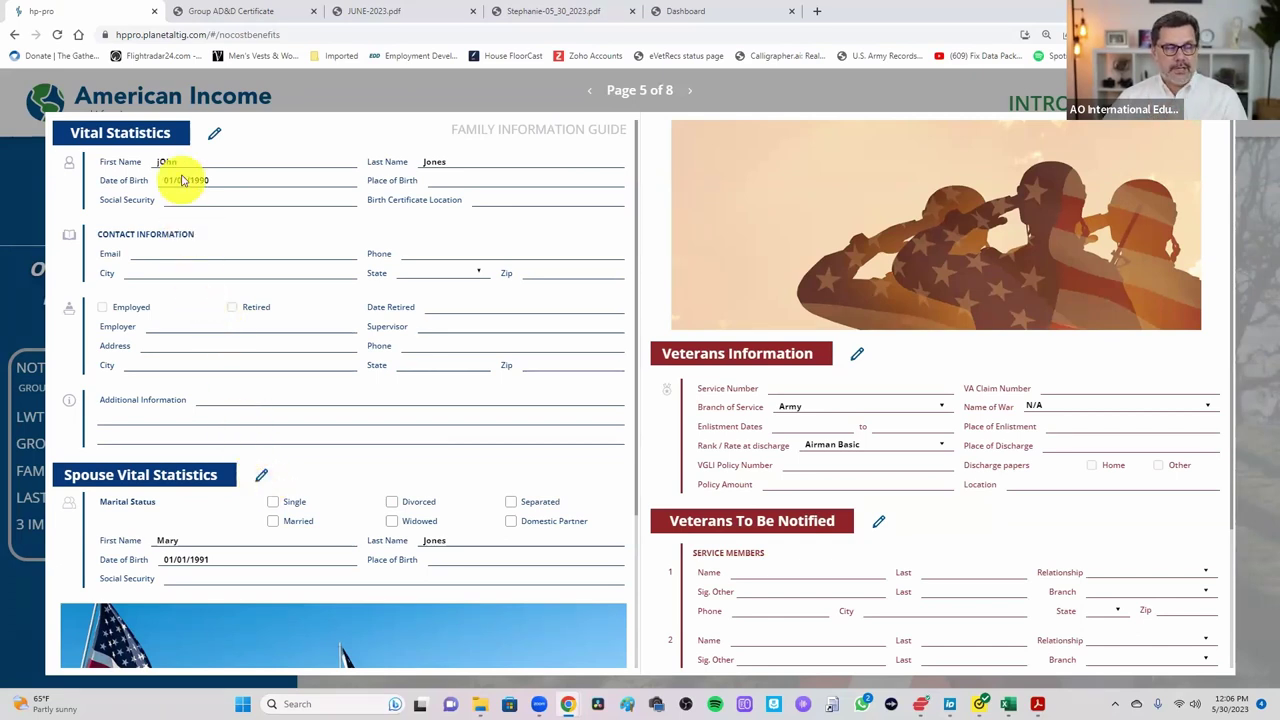
- In Vital Statistics, enter San Jose, CA as place of birth, retype the first name, and add the e-mail
click(214, 133)
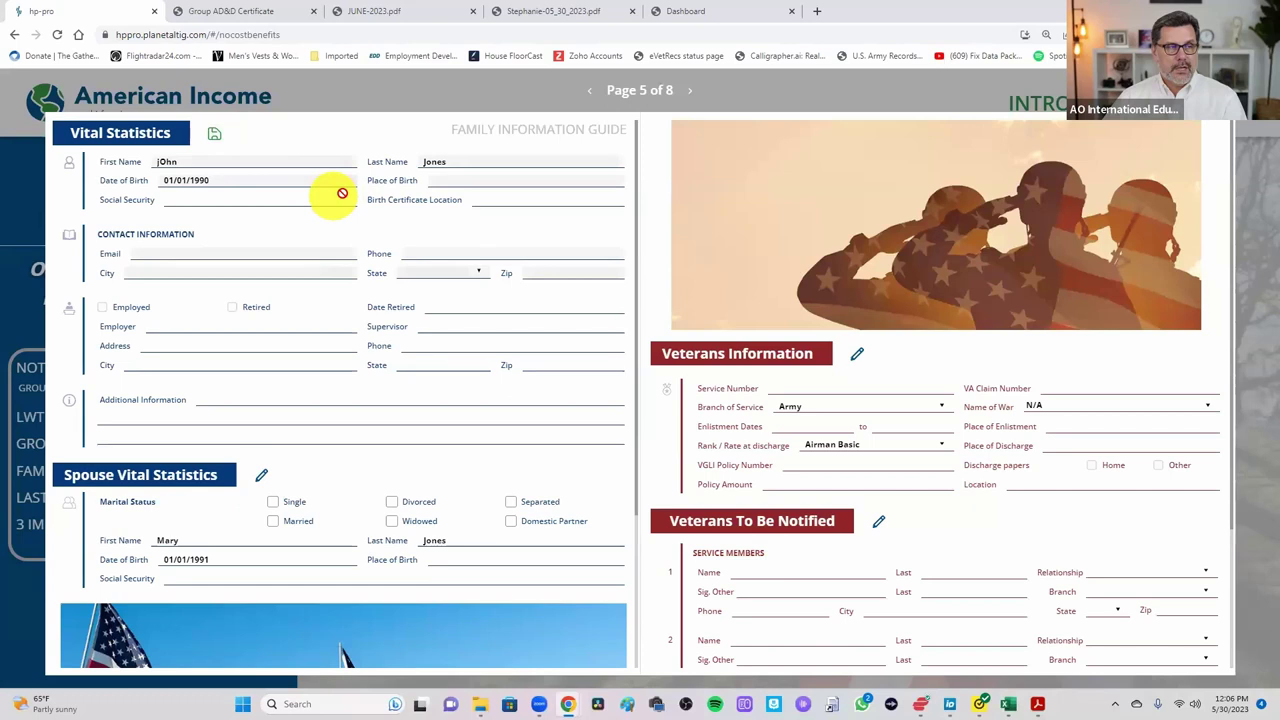
click(454, 181)
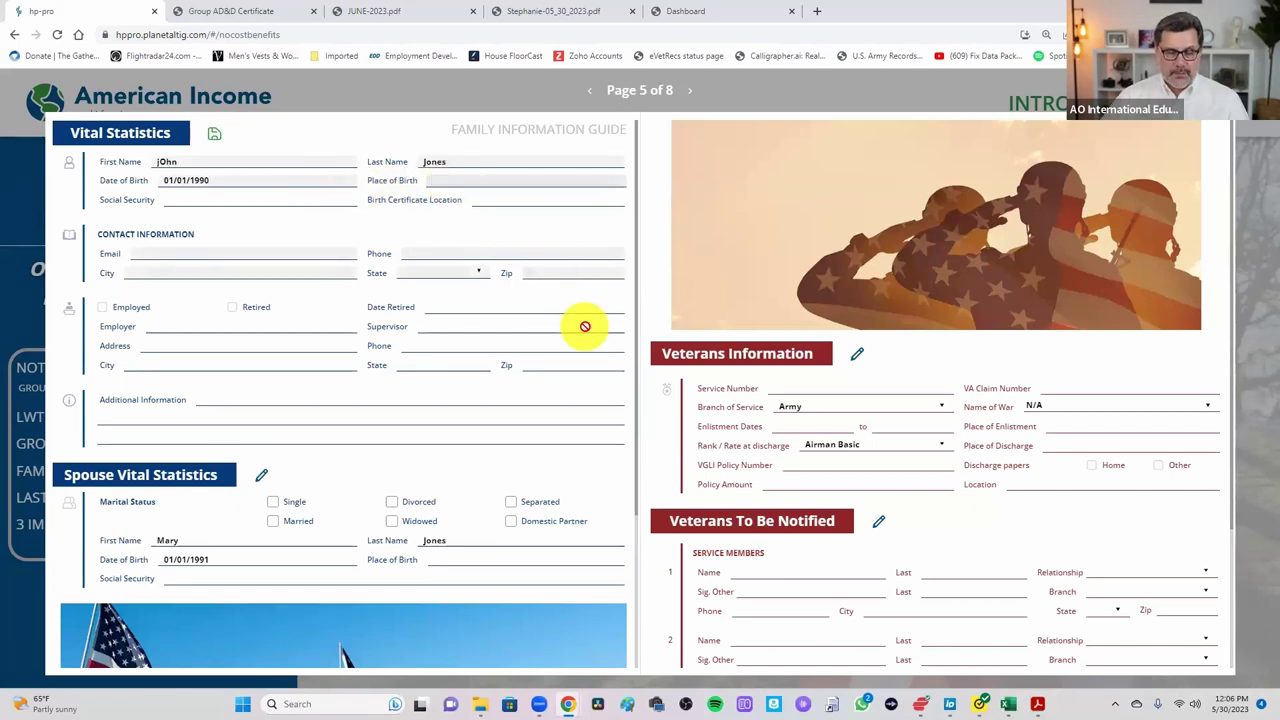
text(San Jose, CA)
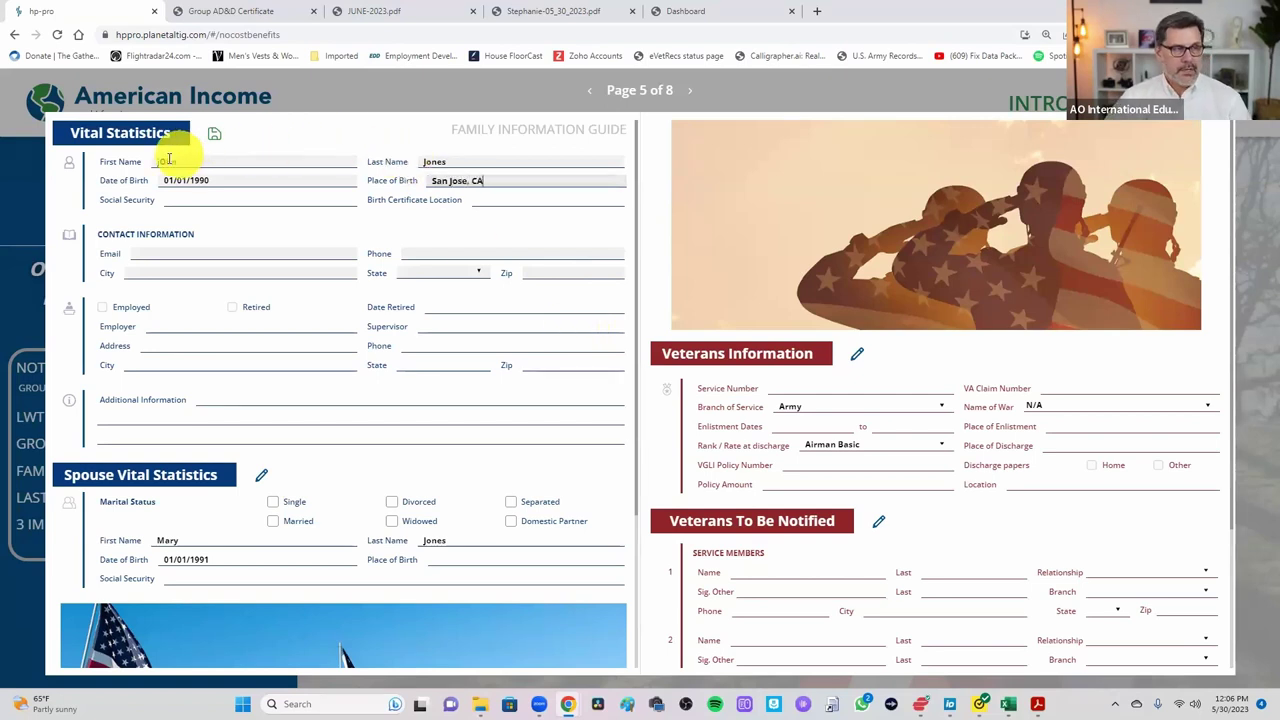
double_click(162, 163)
text(John)
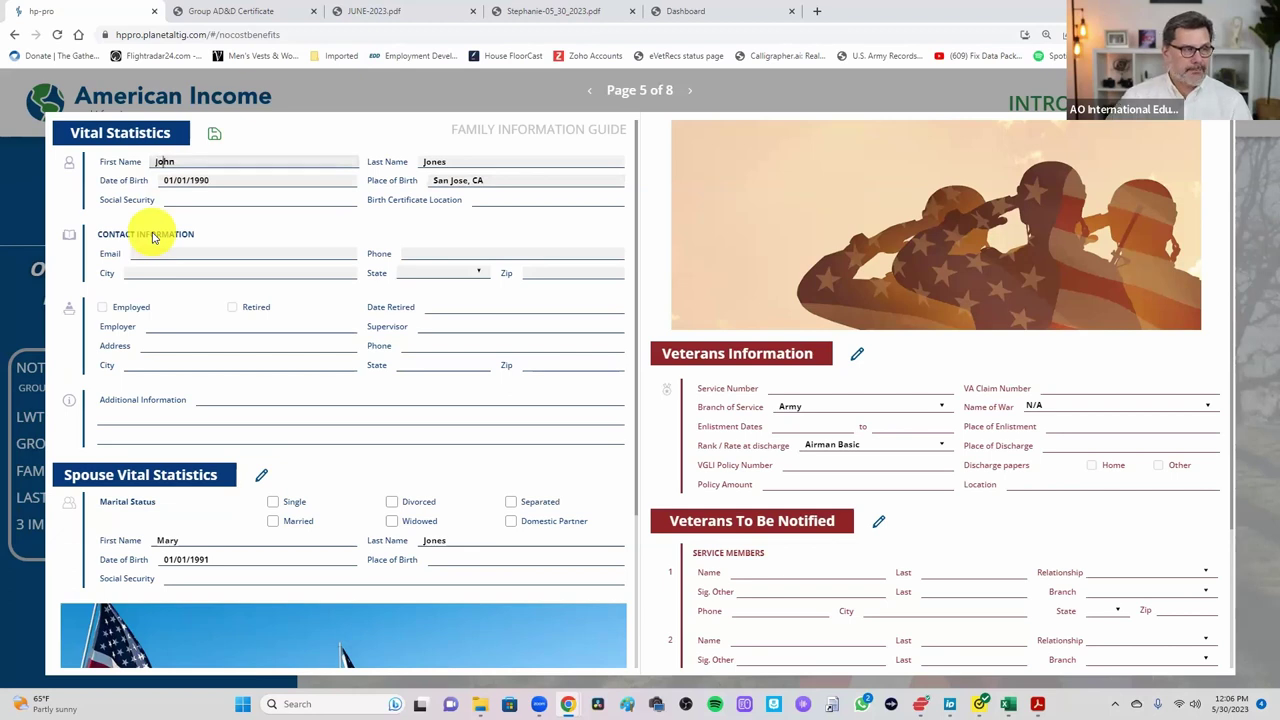
click(164, 252)
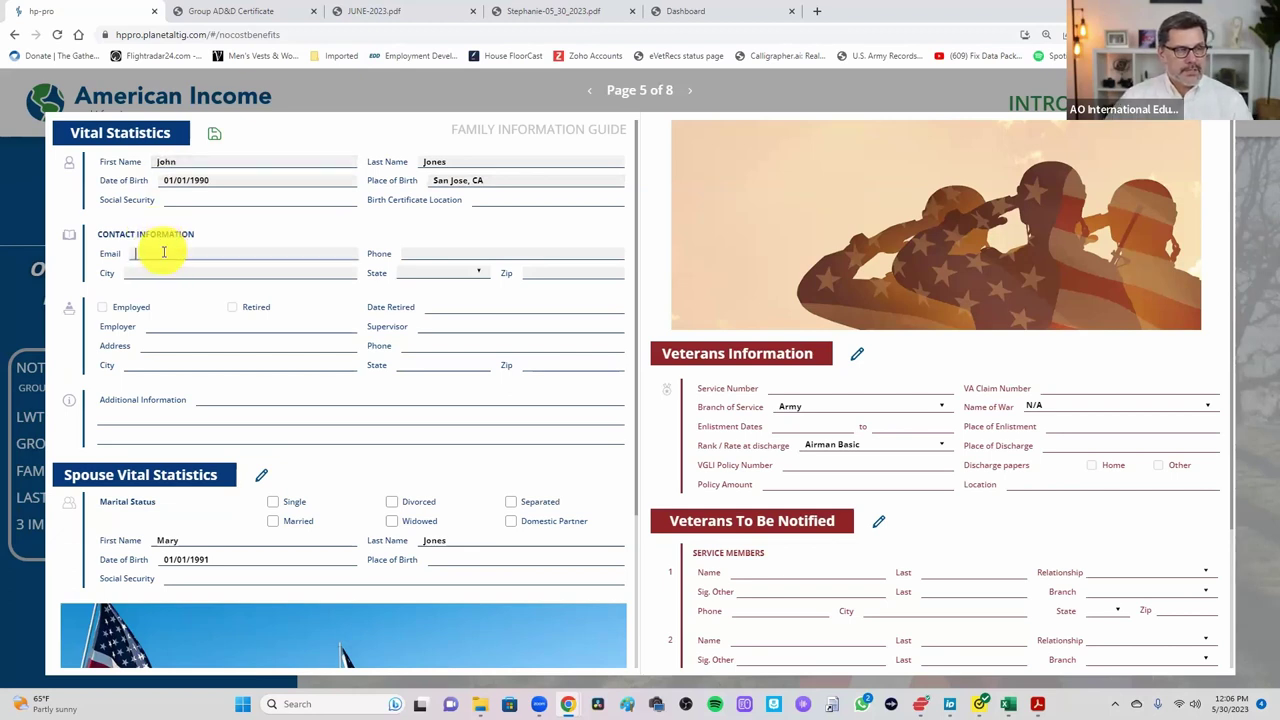
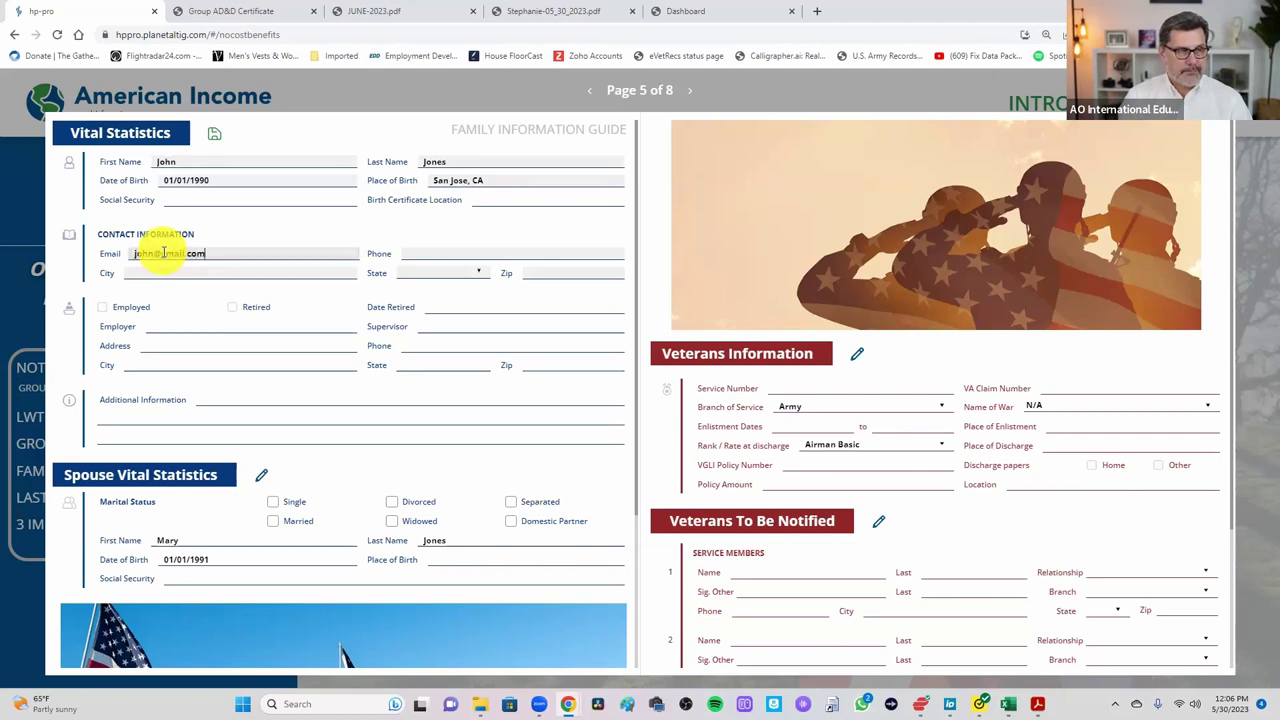
- Fill the phone, city San Jose, state CA and zip code, save, and unlock Spouse Vital Statistics
key(Tab)
text((555)
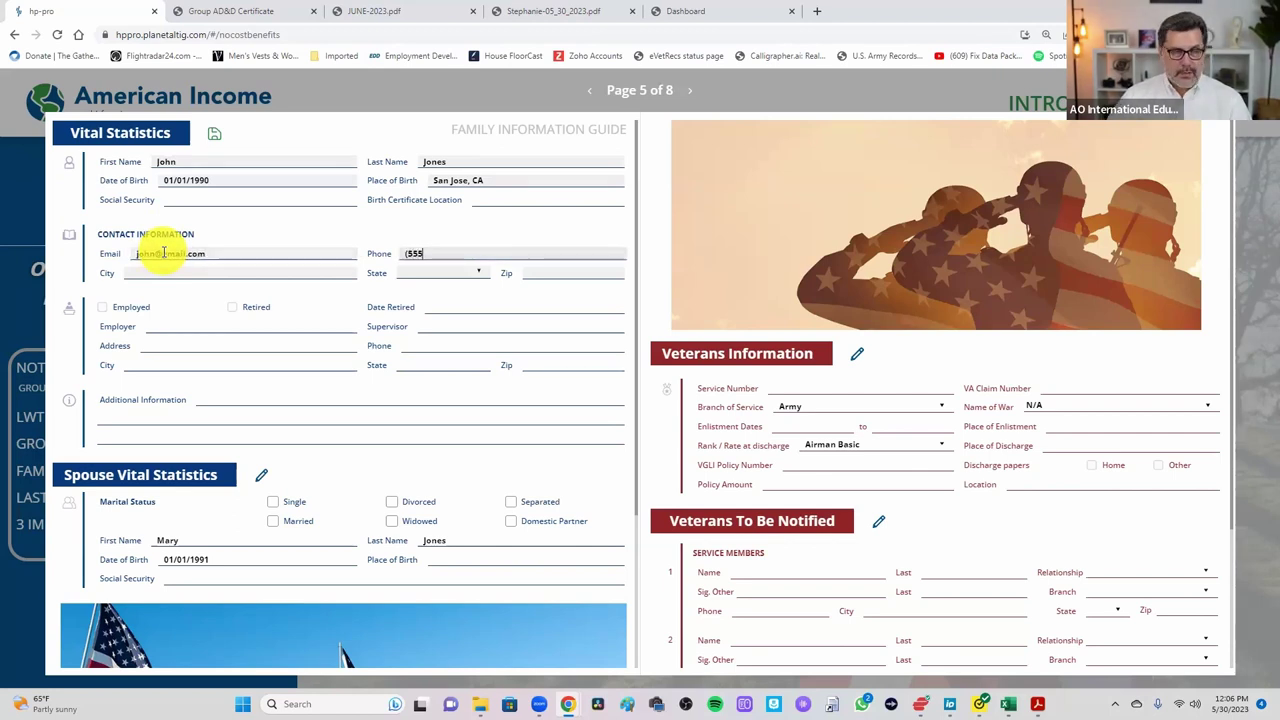
text() 555-5555)
key(Tab)
text(San)
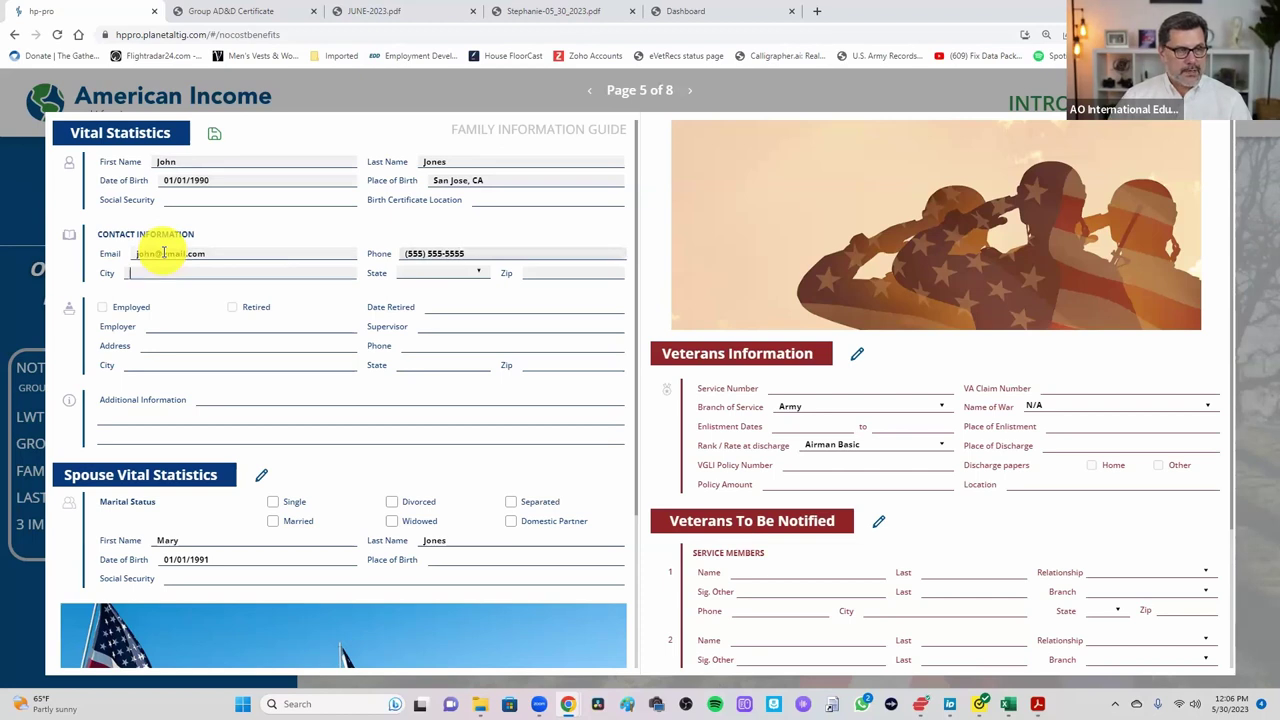
text( Jose)
key(Tab)
text(CA)
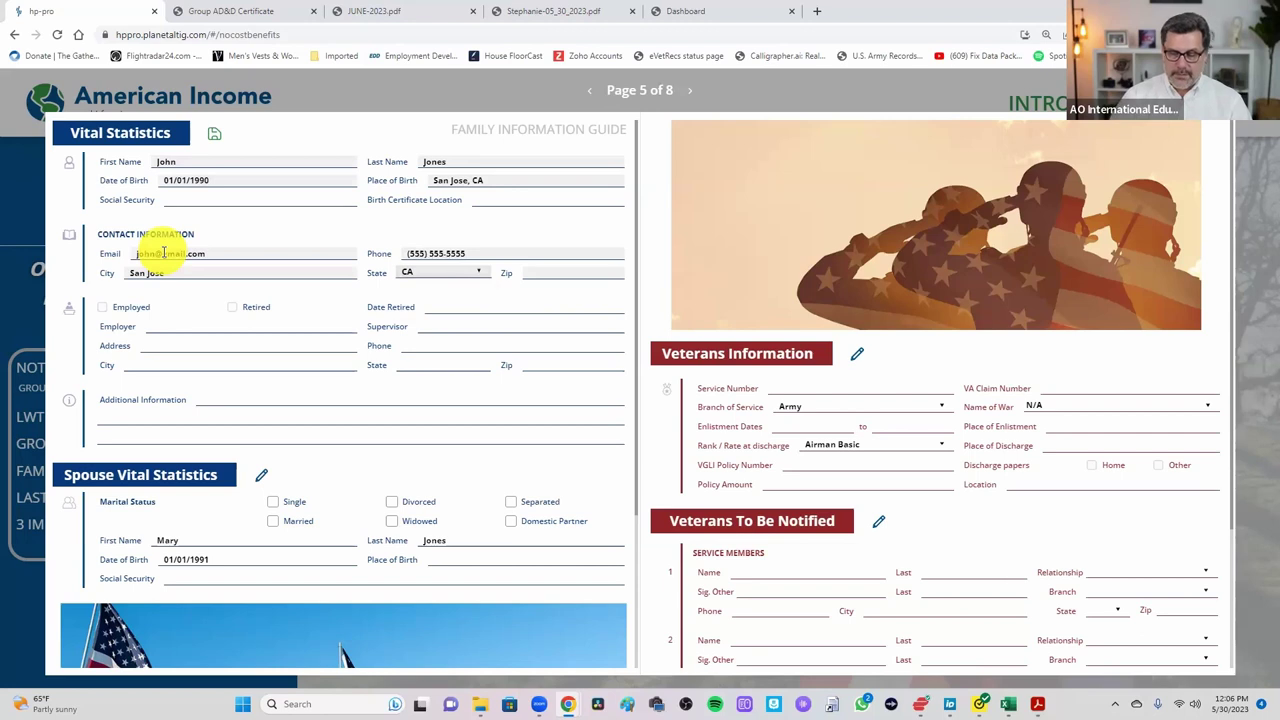
text(9)
key(BackSpace)
key(Tab)
text(95136)
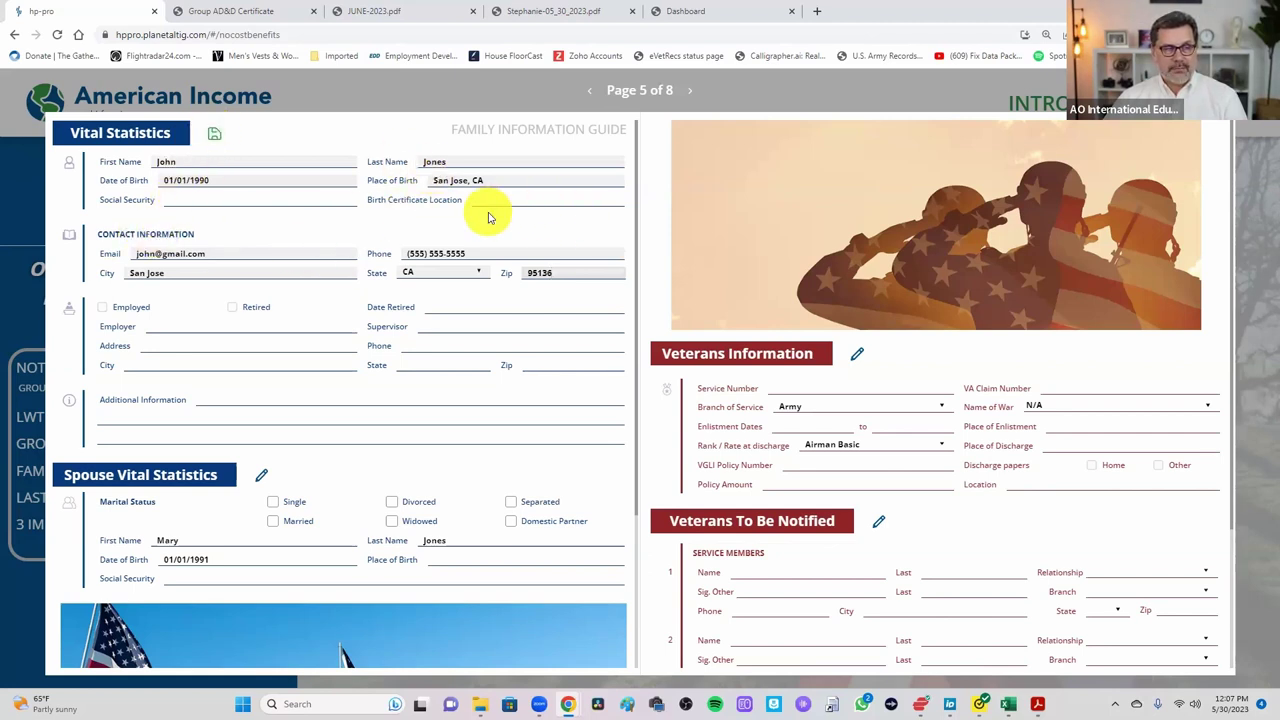
click(216, 138)
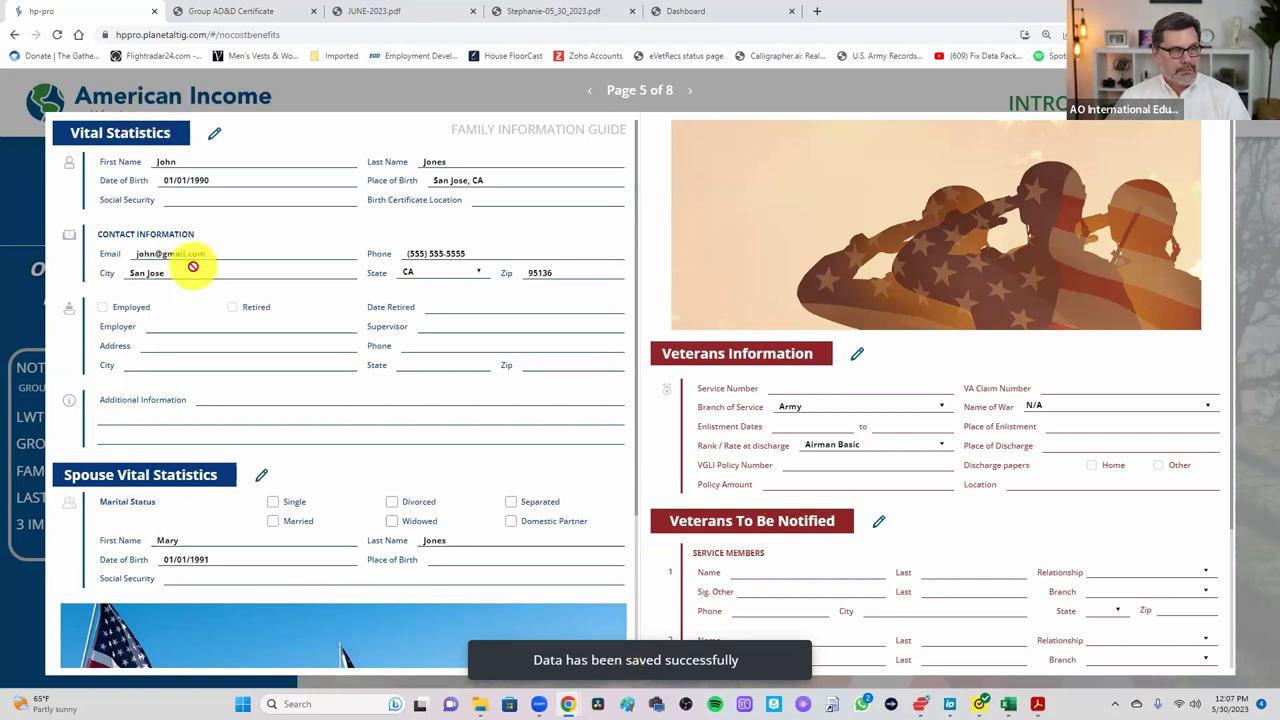
click(260, 477)
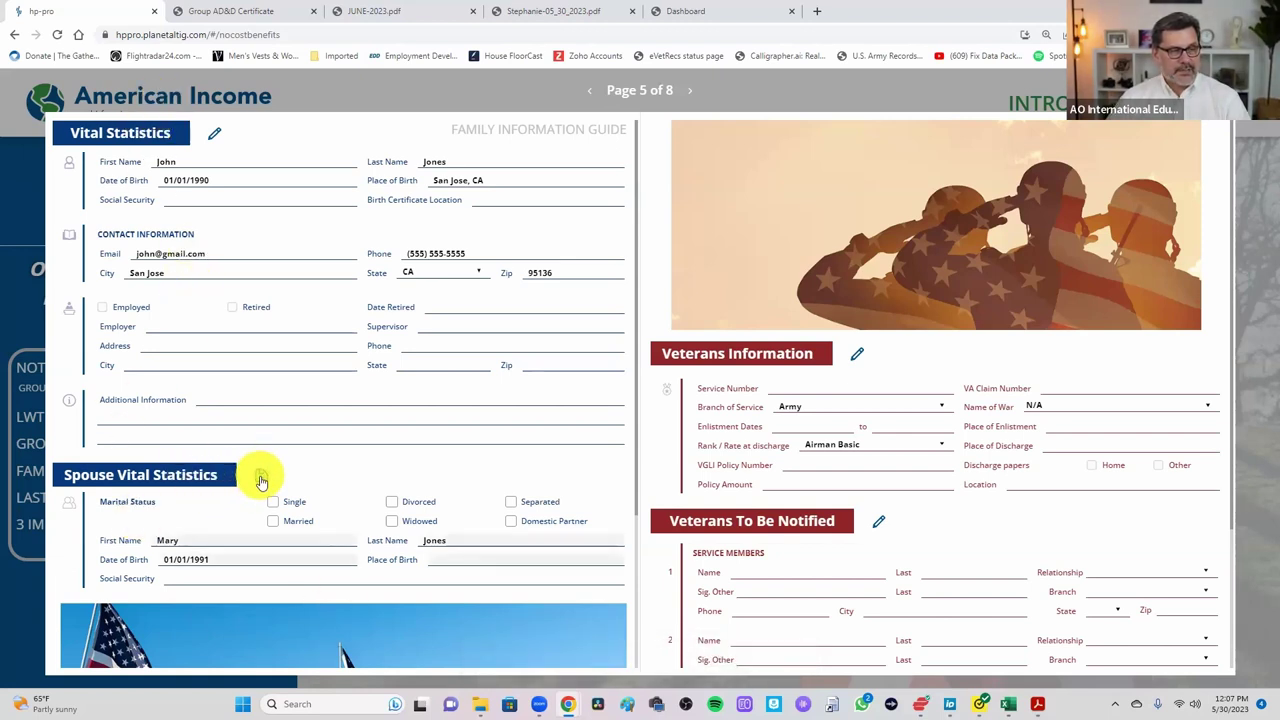
- Enter Concord, CA as the spouse's place of birth and save Spouse Vital Statistics
click(466, 558)
text(Concord, CA)
click(259, 474)
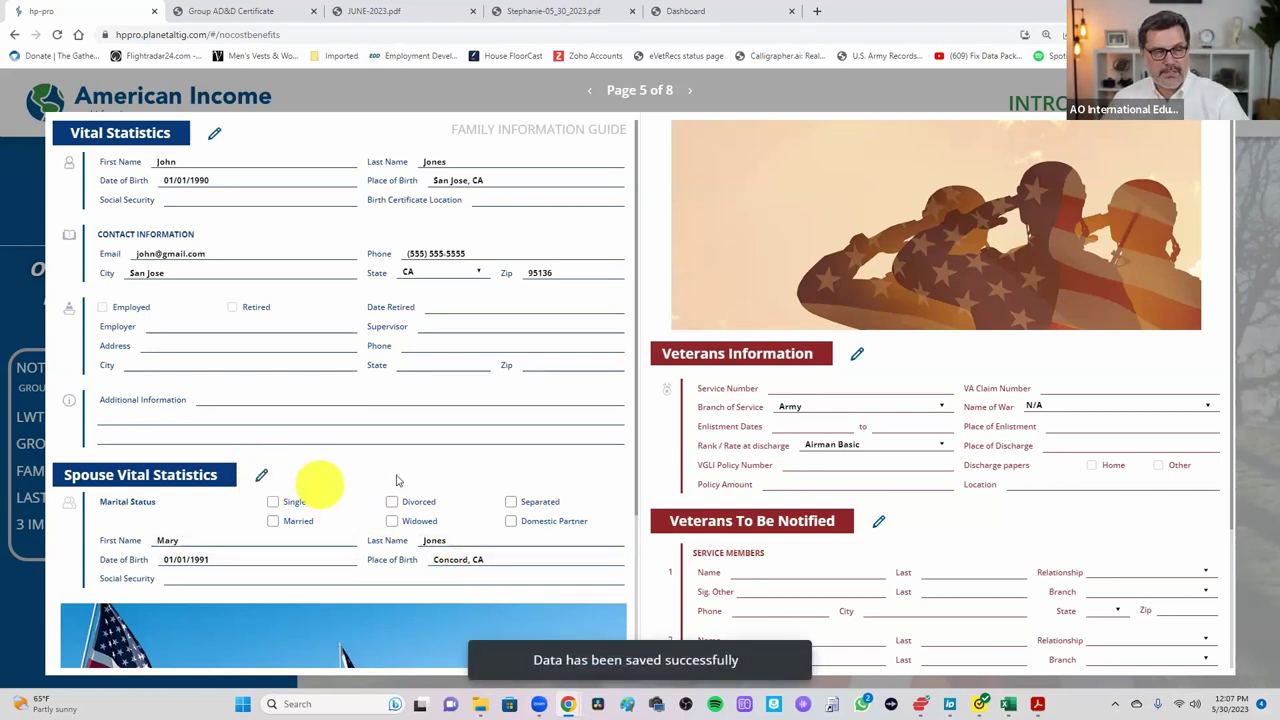
scroll(572, 443, down, 2)
scroll(572, 443, up, 2)
scroll(1057, 480, down, 2)
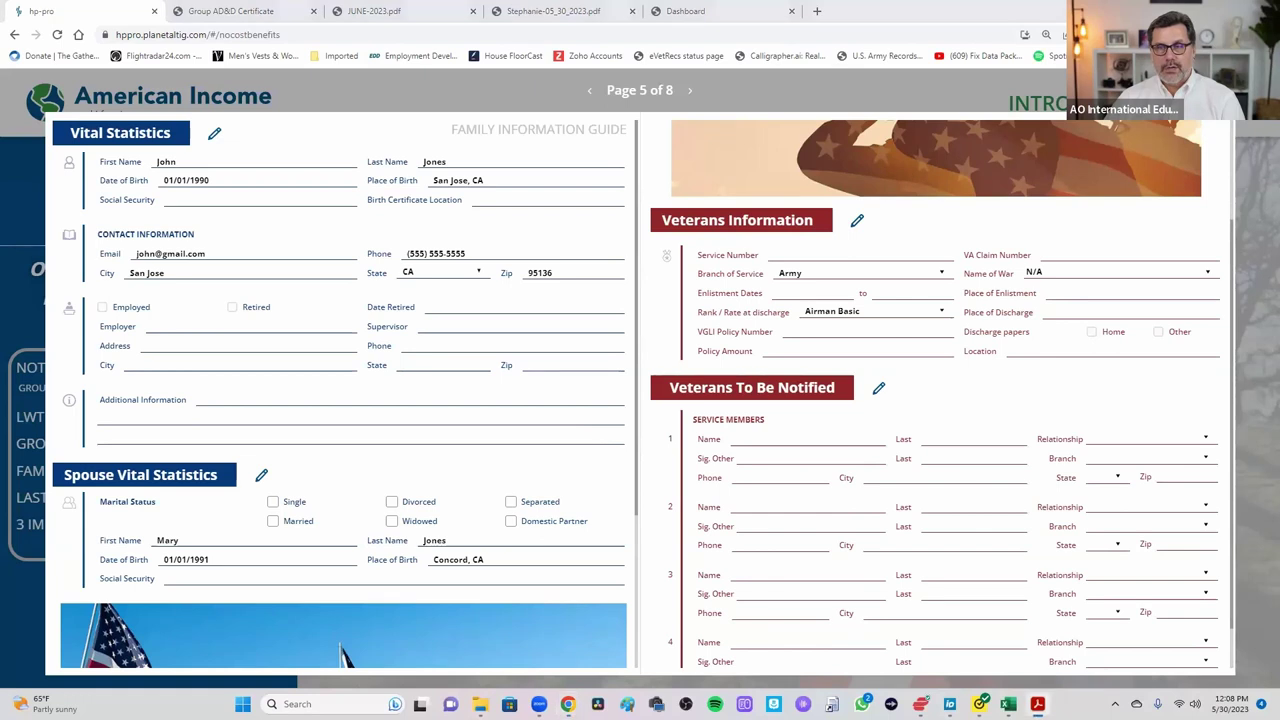
key(alt+Tab)
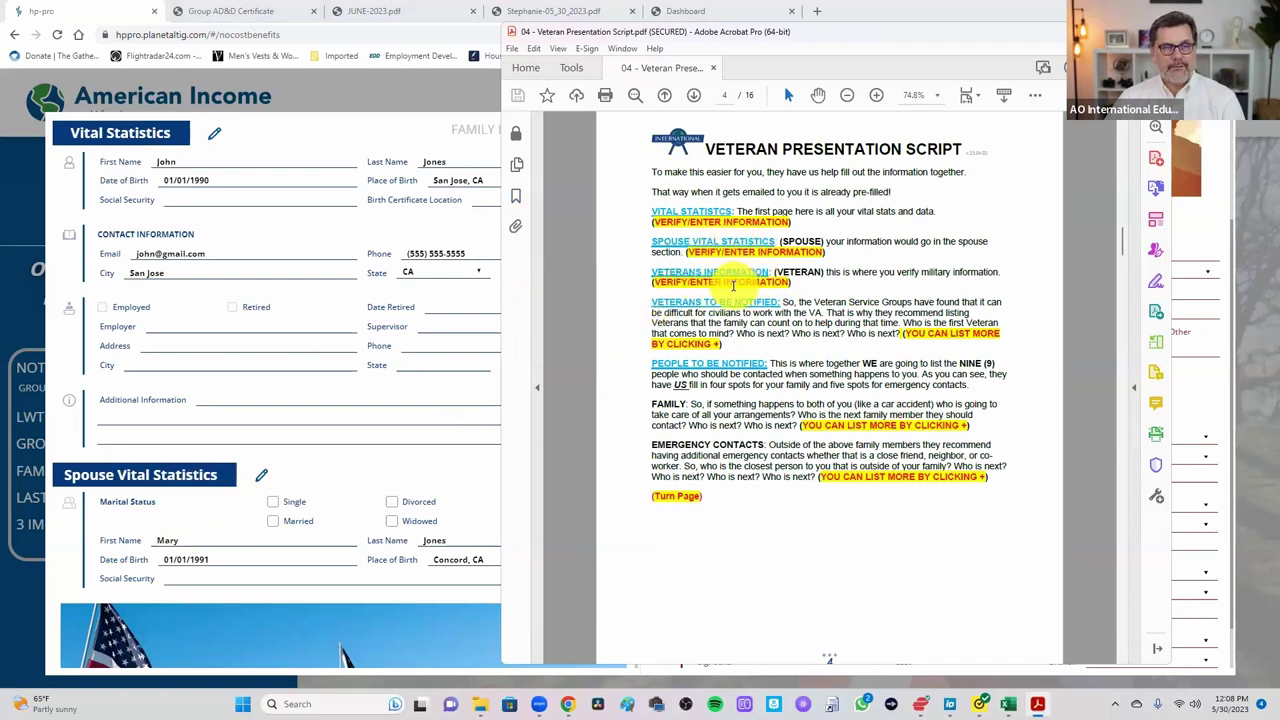
- Move the script window to the left half, then unlock and save Veterans Information unchanged
drag(829, 31, 284, 46)
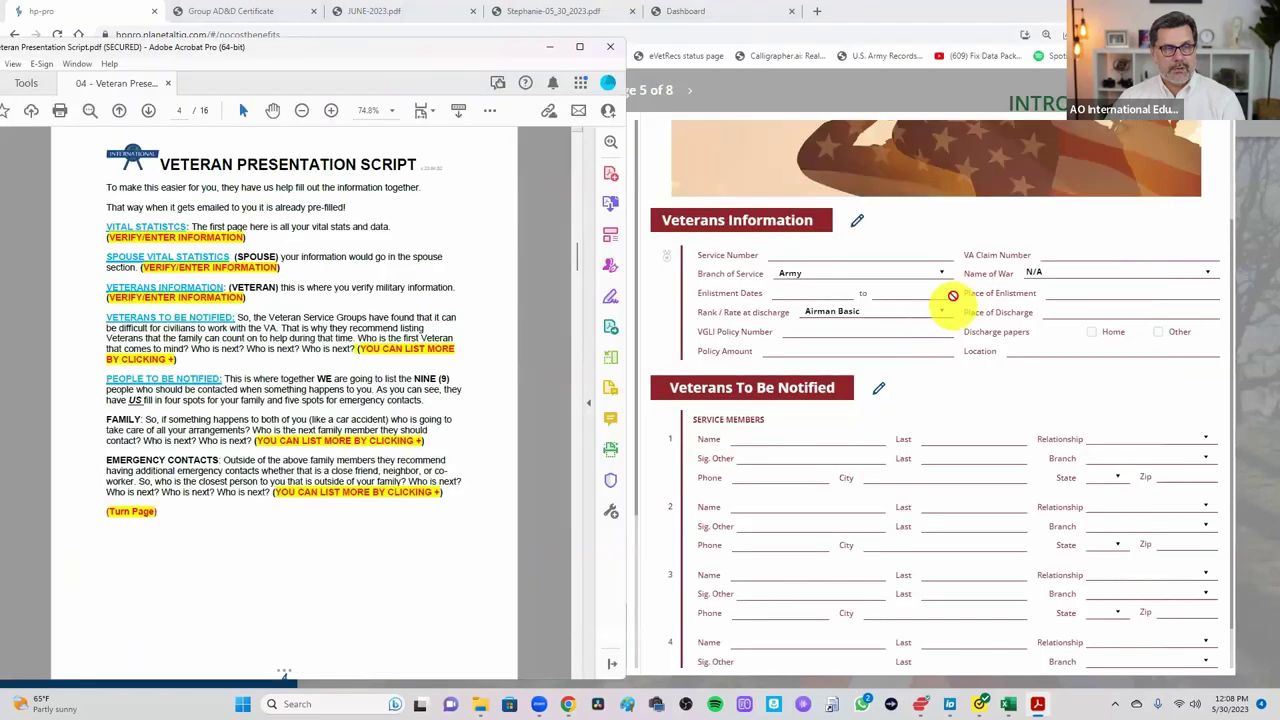
click(855, 222)
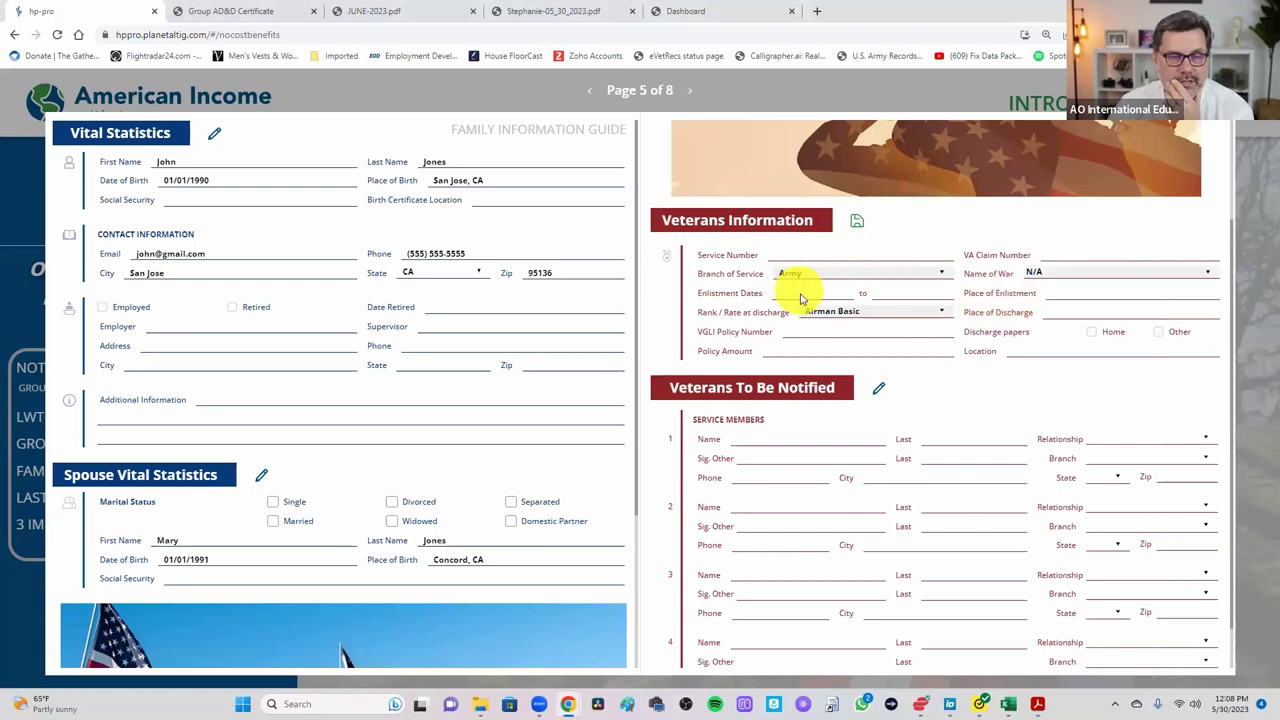
click(855, 221)
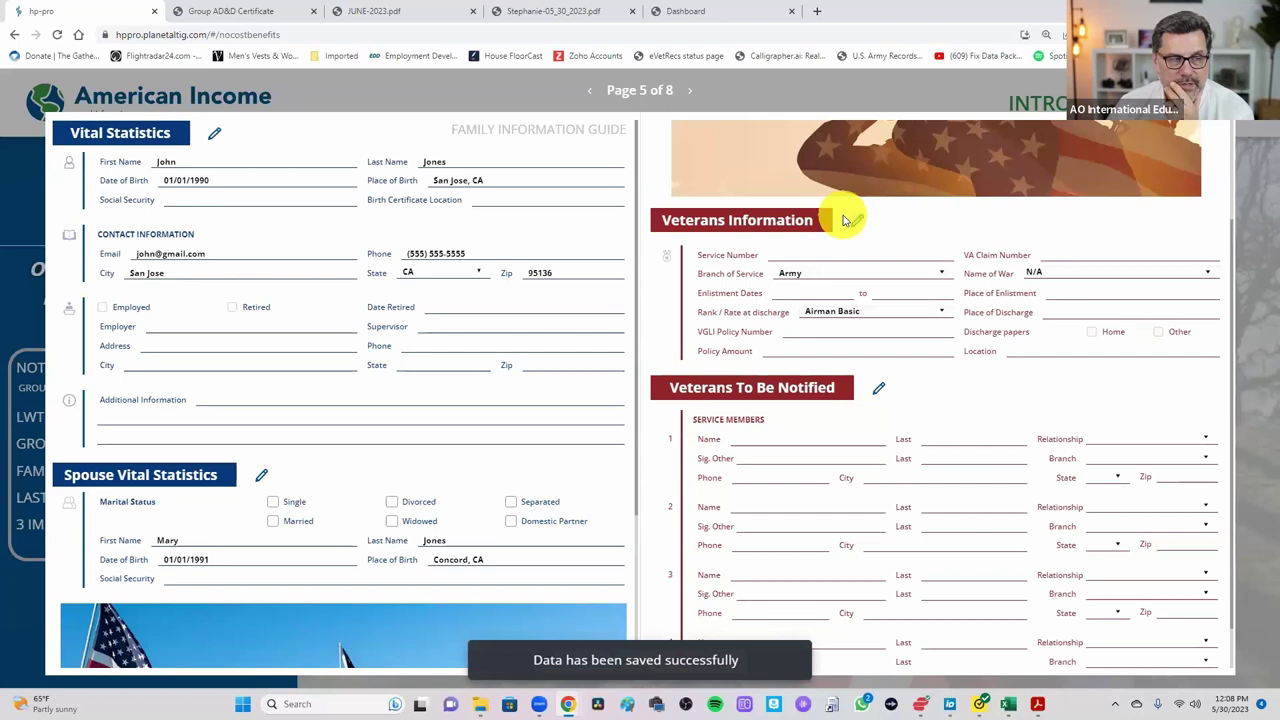
scroll(925, 428, down, 1)
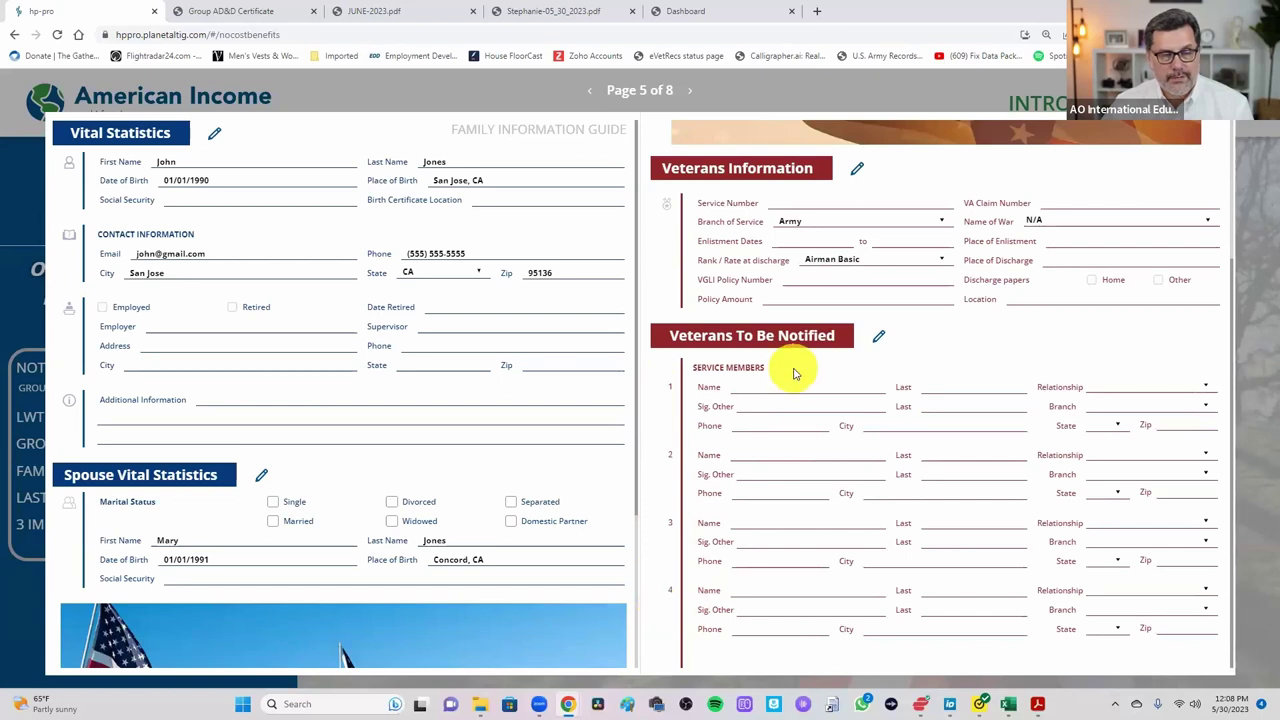
- Unlock Veterans To Be Notified and add service-member rows 5 and 6, checking the script
click(876, 336)
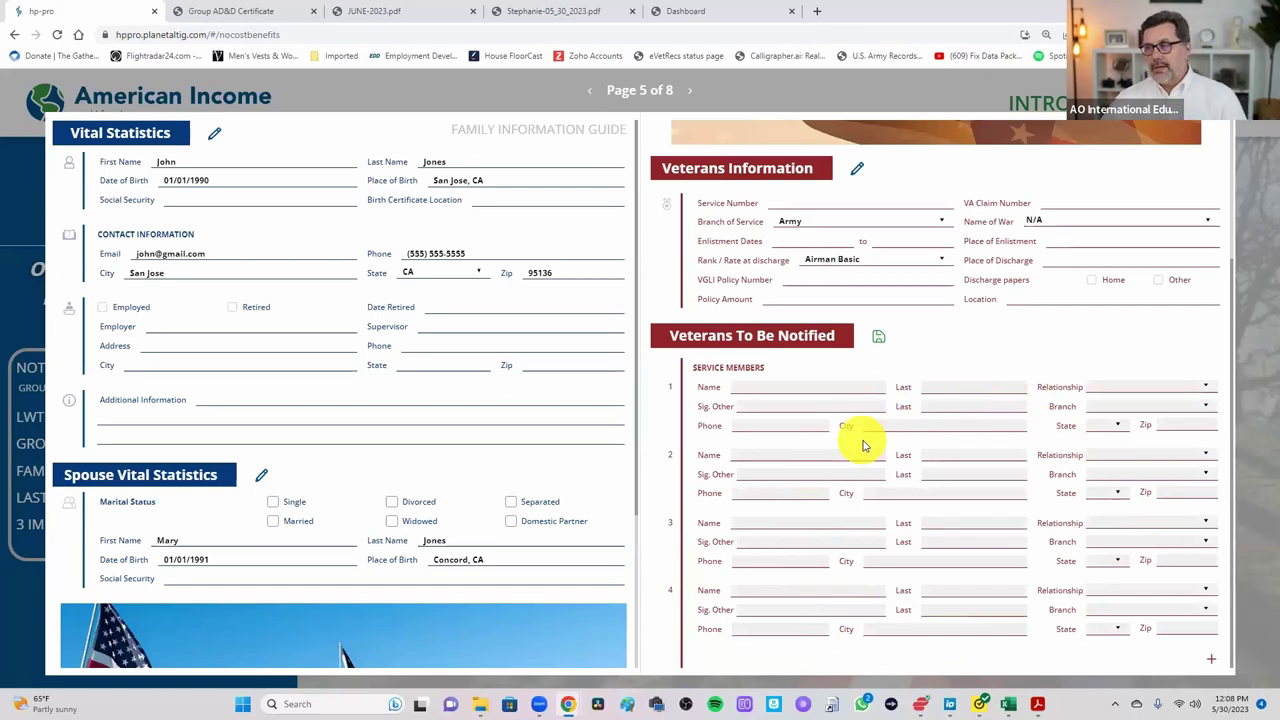
key(alt+Tab)
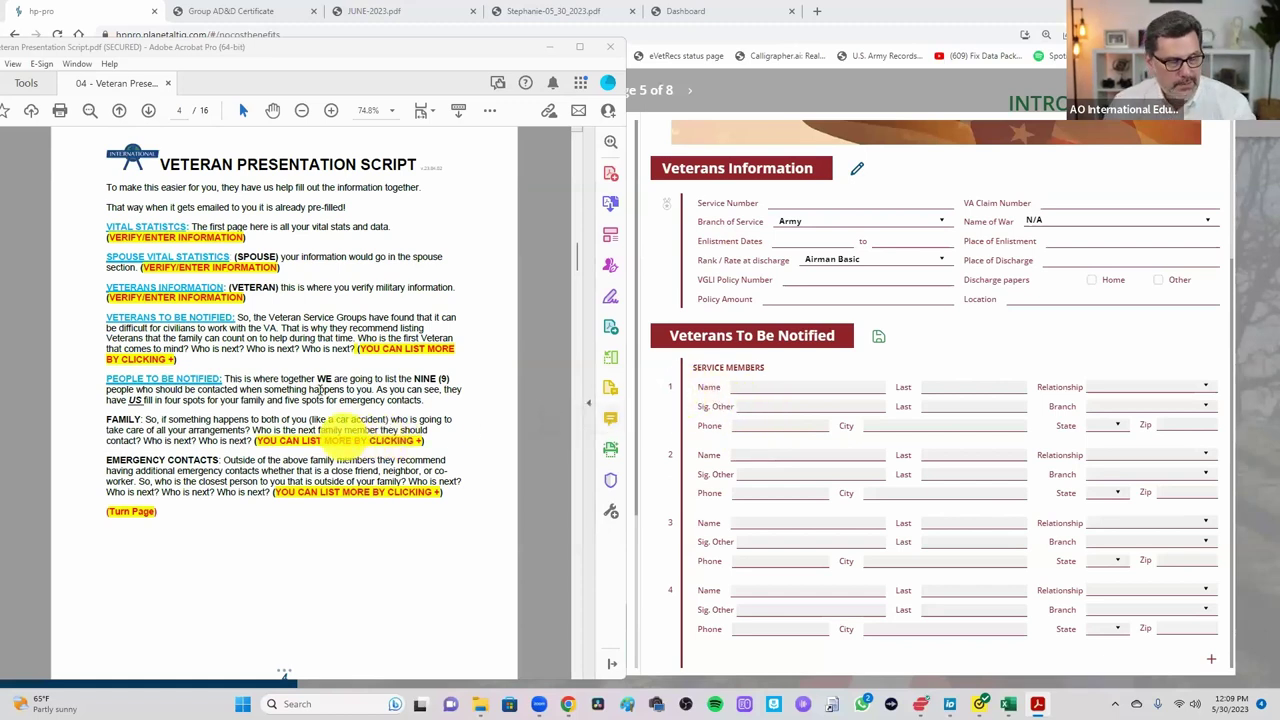
scroll(328, 372, up, 1)
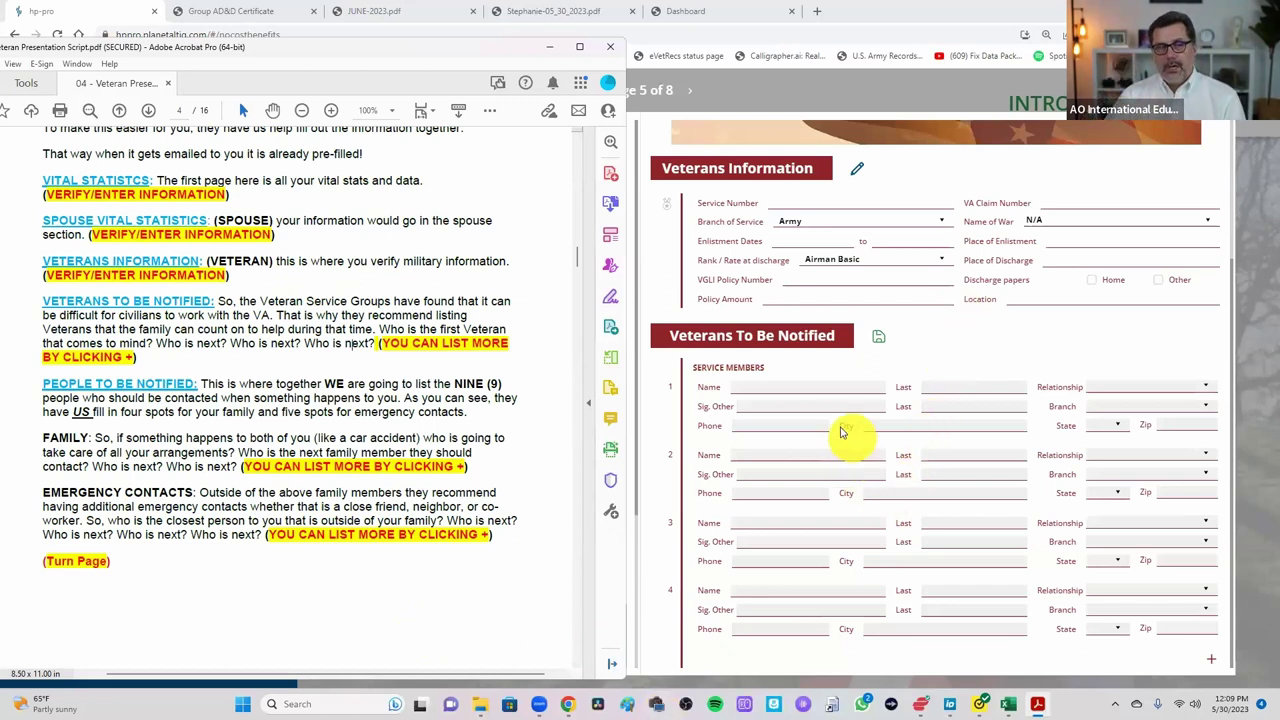
click(786, 384)
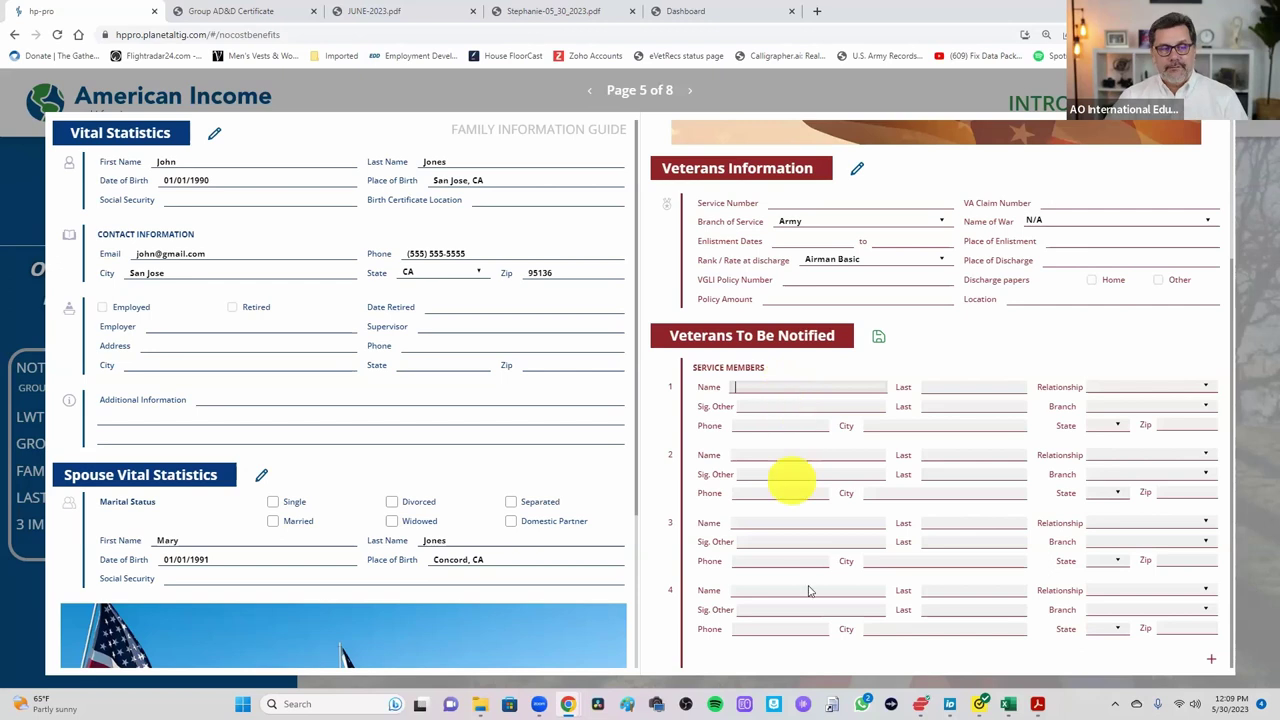
key(alt+Tab)
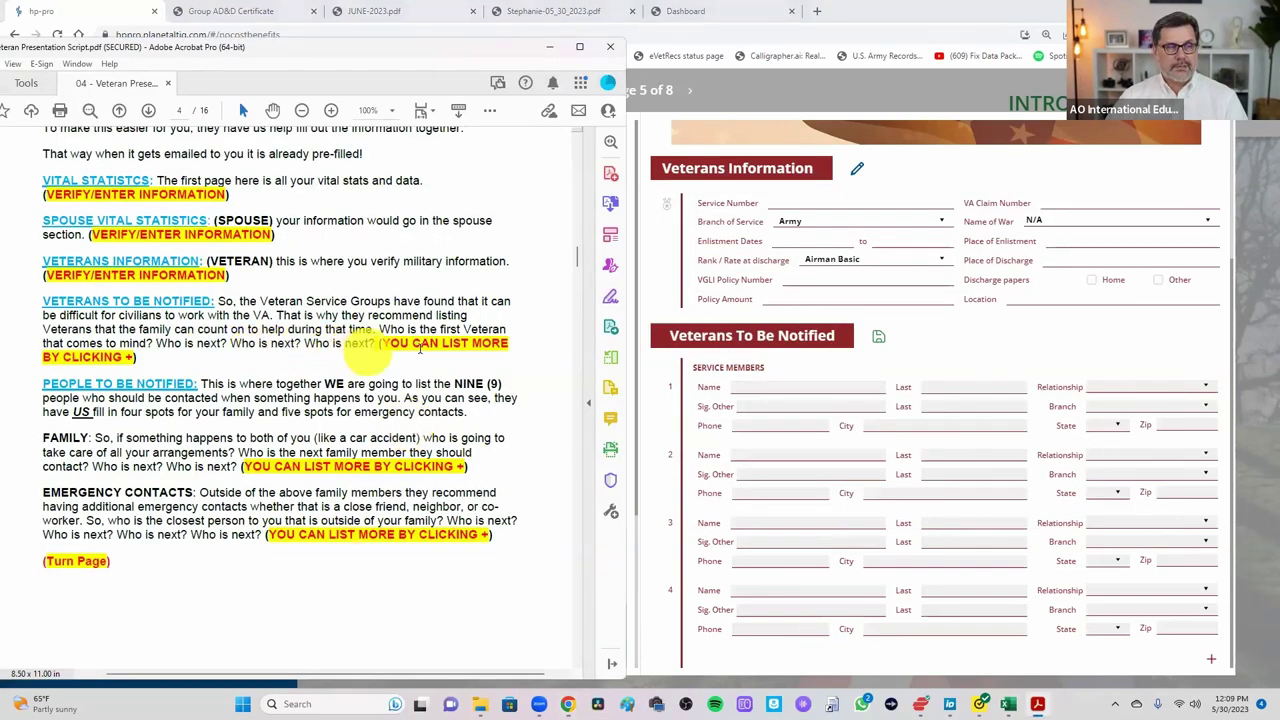
key(alt+Tab)
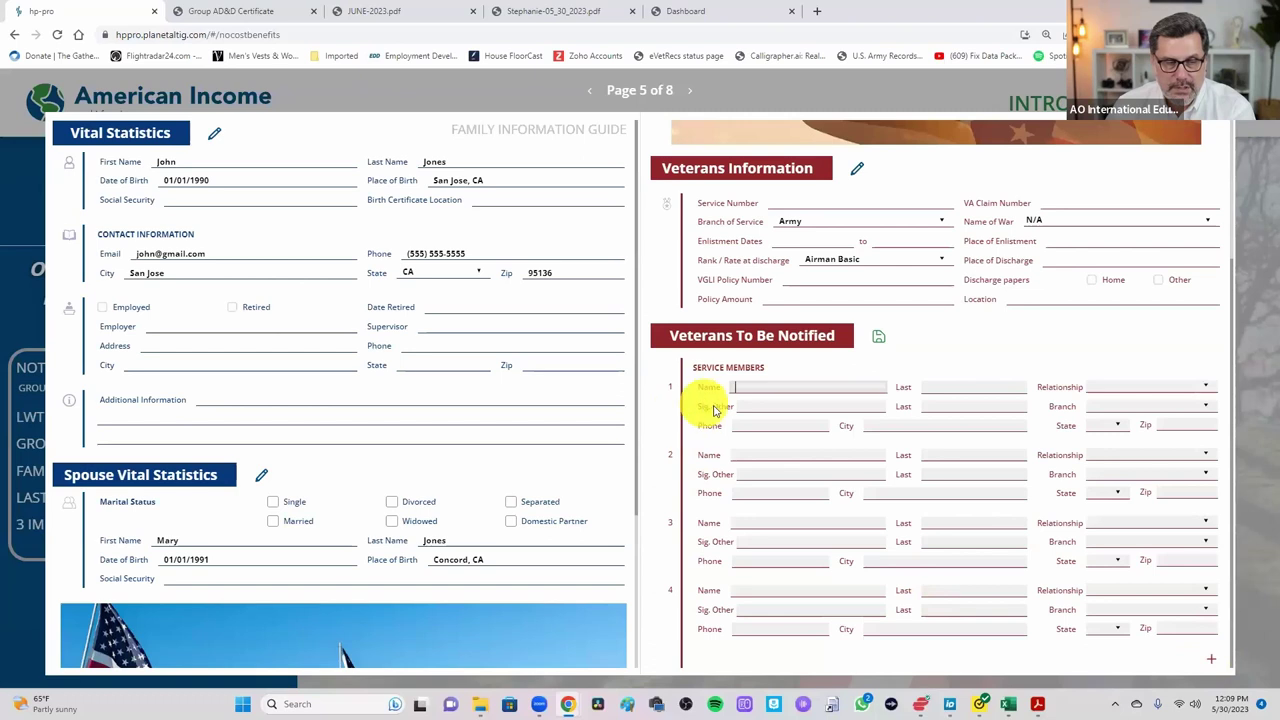
click(1211, 659)
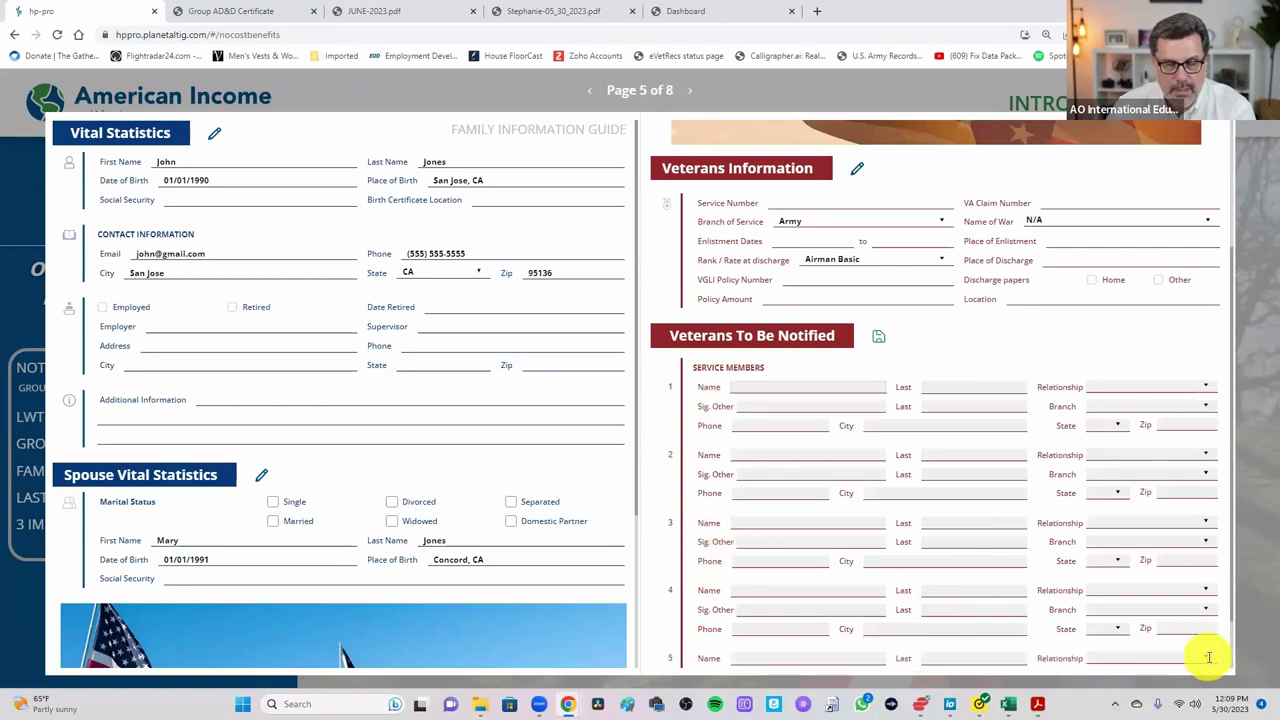
click(1211, 659)
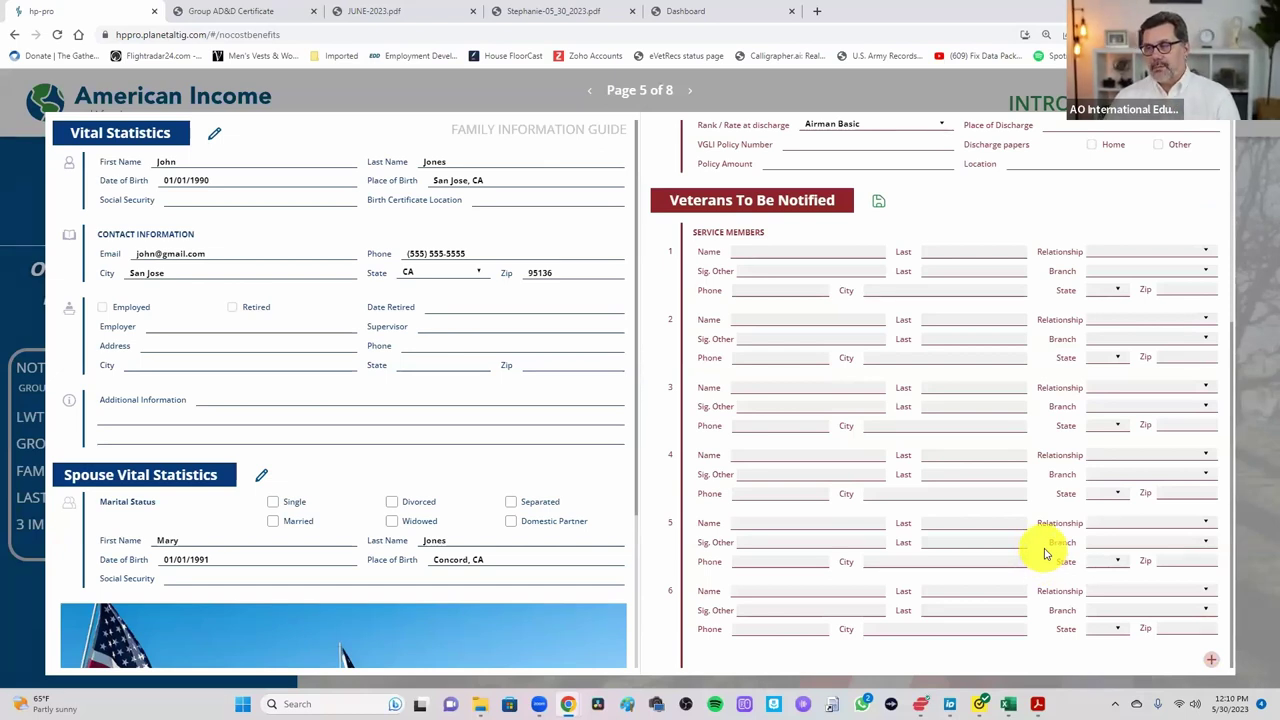
click(761, 253)
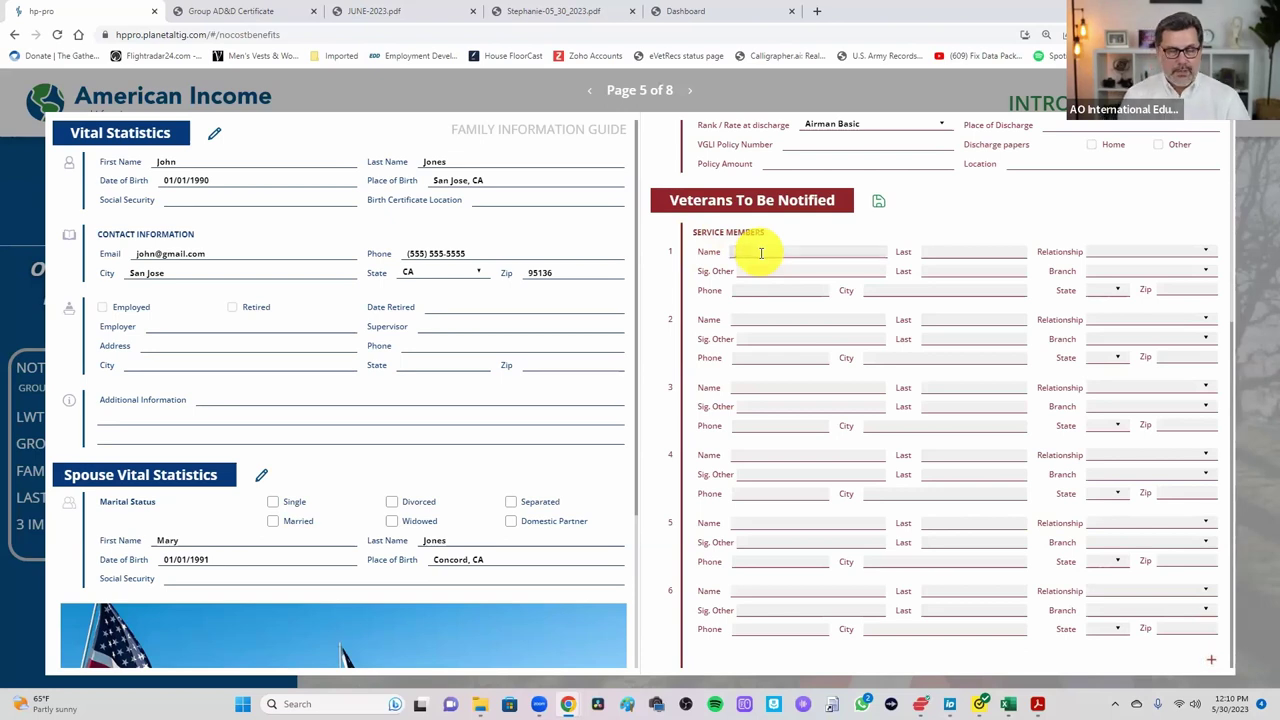
- Enter the first service member's name with relationship Friend and branch Army
text(SmiFriend)
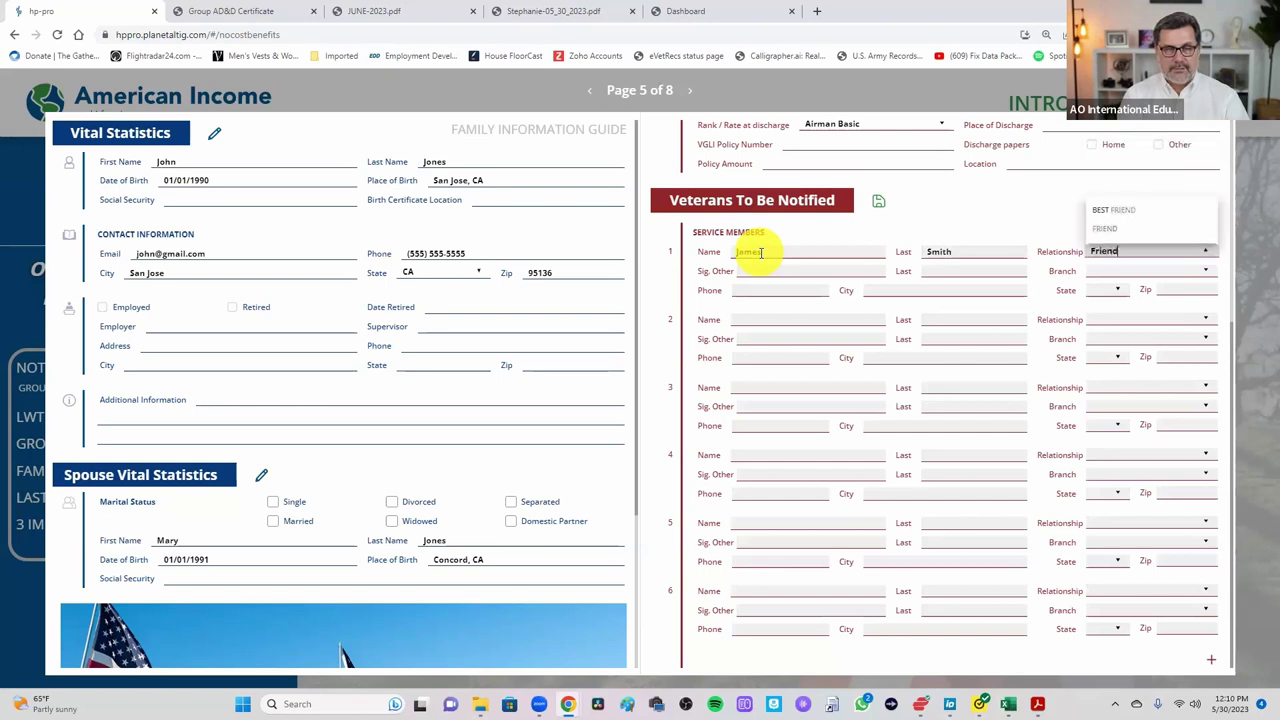
key(Tab)
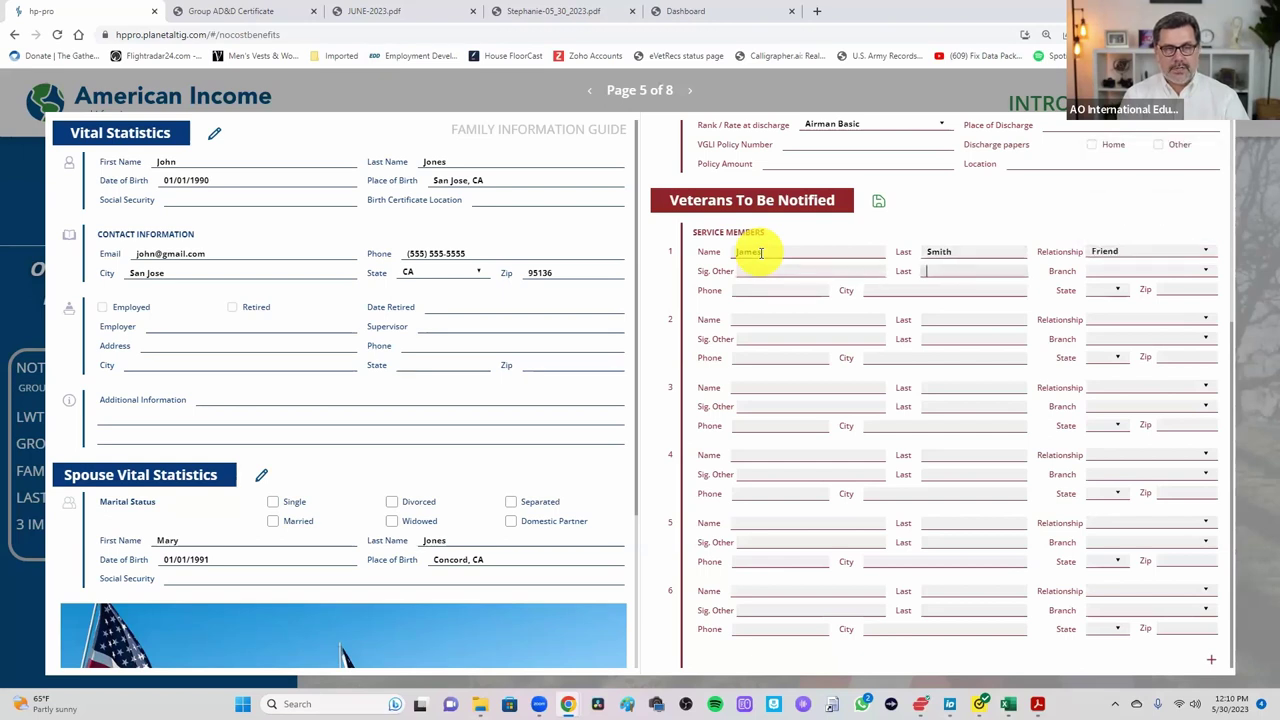
key(Tab)
key(Tab)
text(Ar)
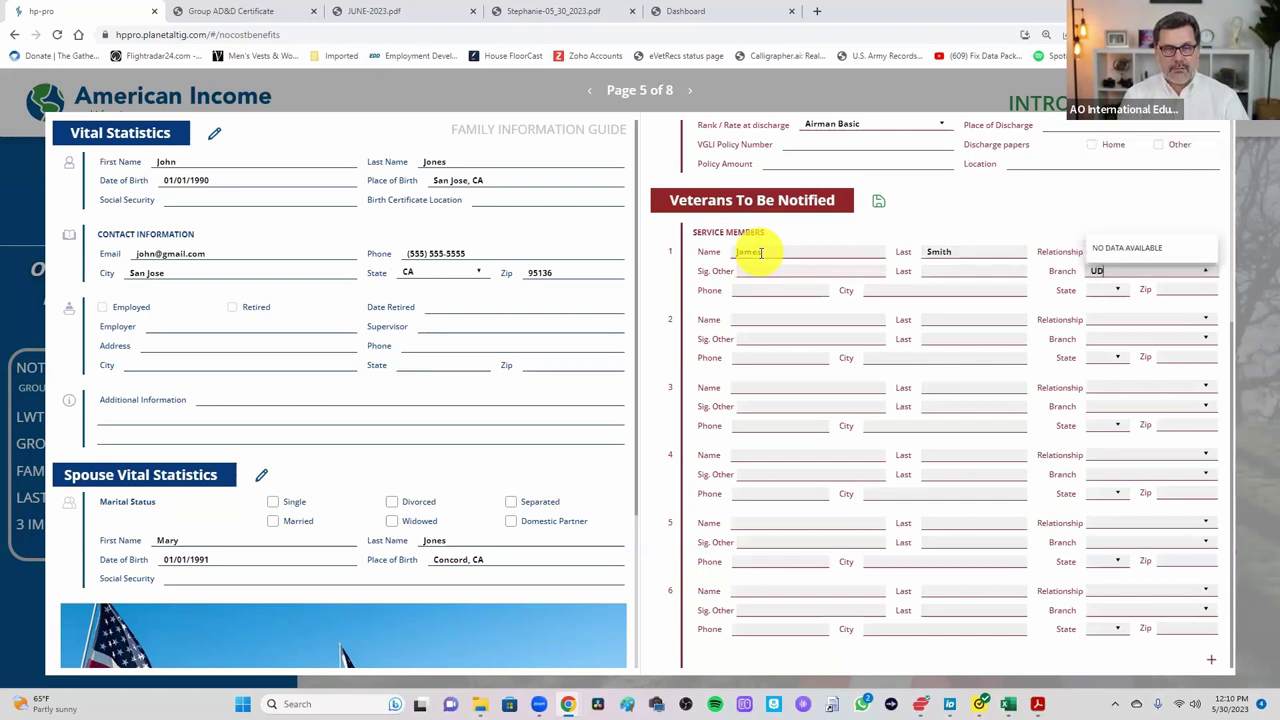
text(nm)
key(BackSpace)
text(my)
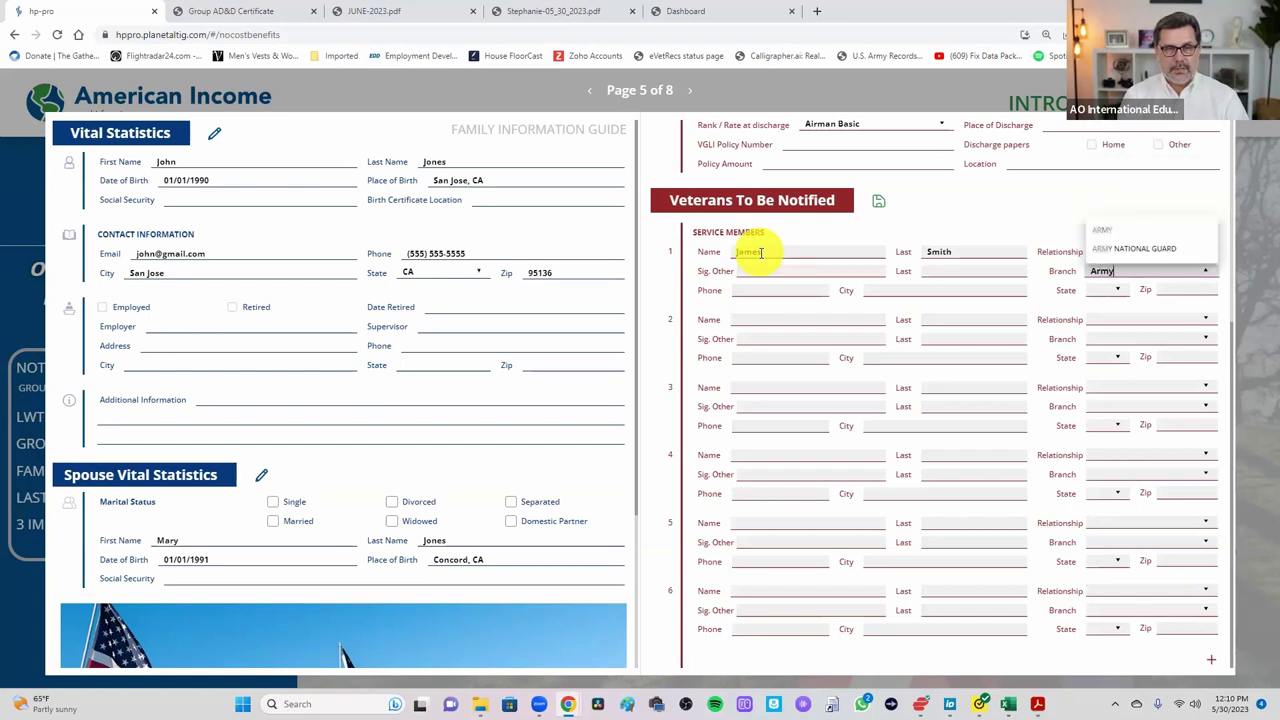
click(1120, 230)
- Add the phone, state NH and zip code, save the entry, and turn to page 7
click(805, 289)
text(5)
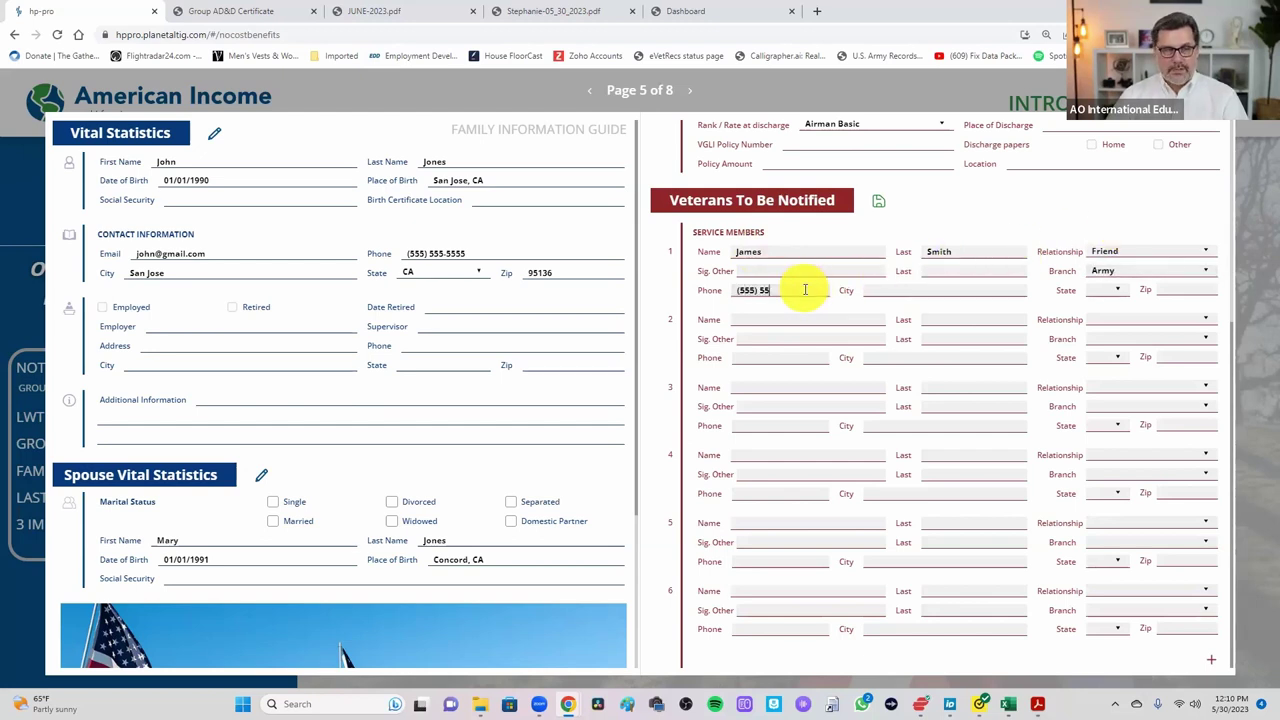
text(555)
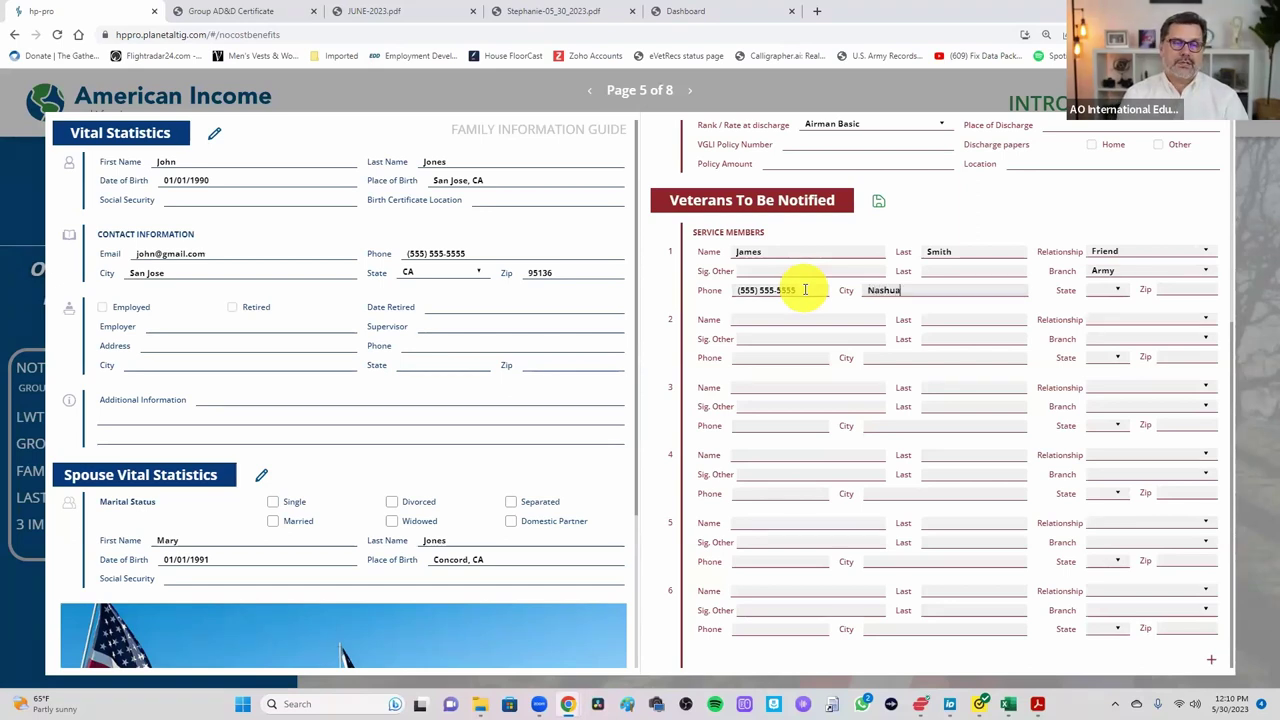
key(Tab)
key(n)
key(h)
key(Return)
click(1158, 289)
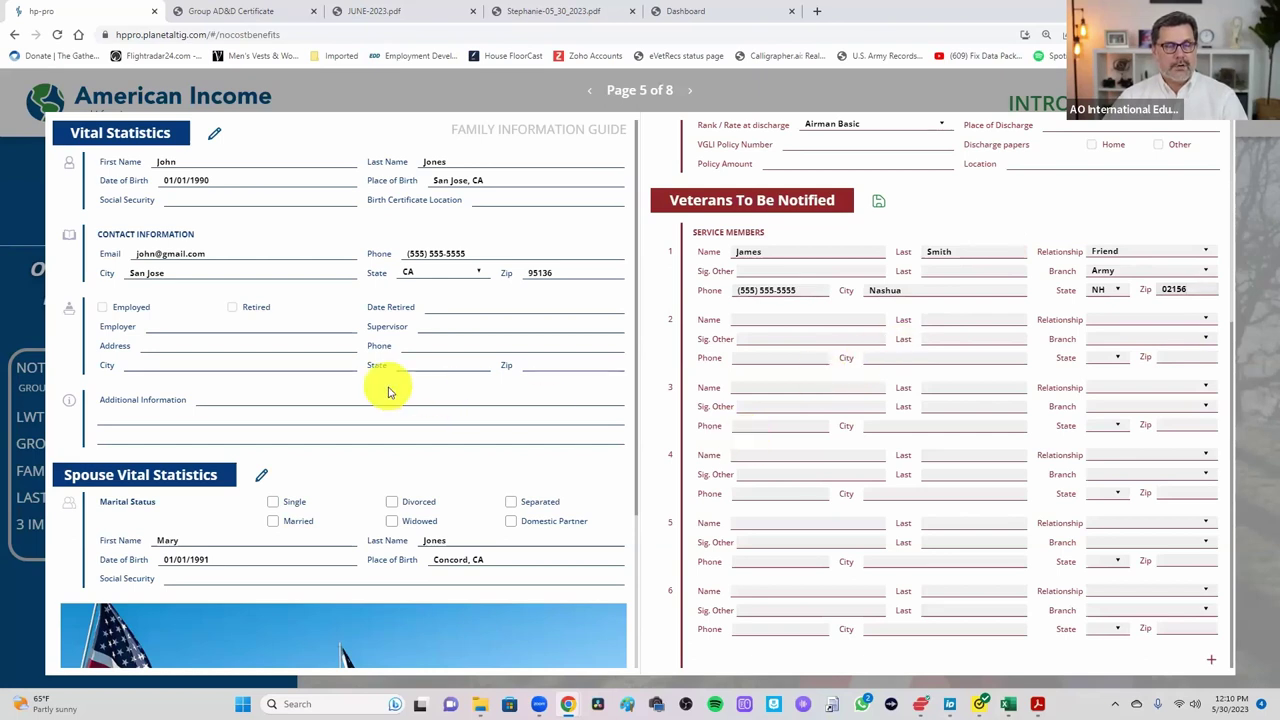
key(alt+Tab)
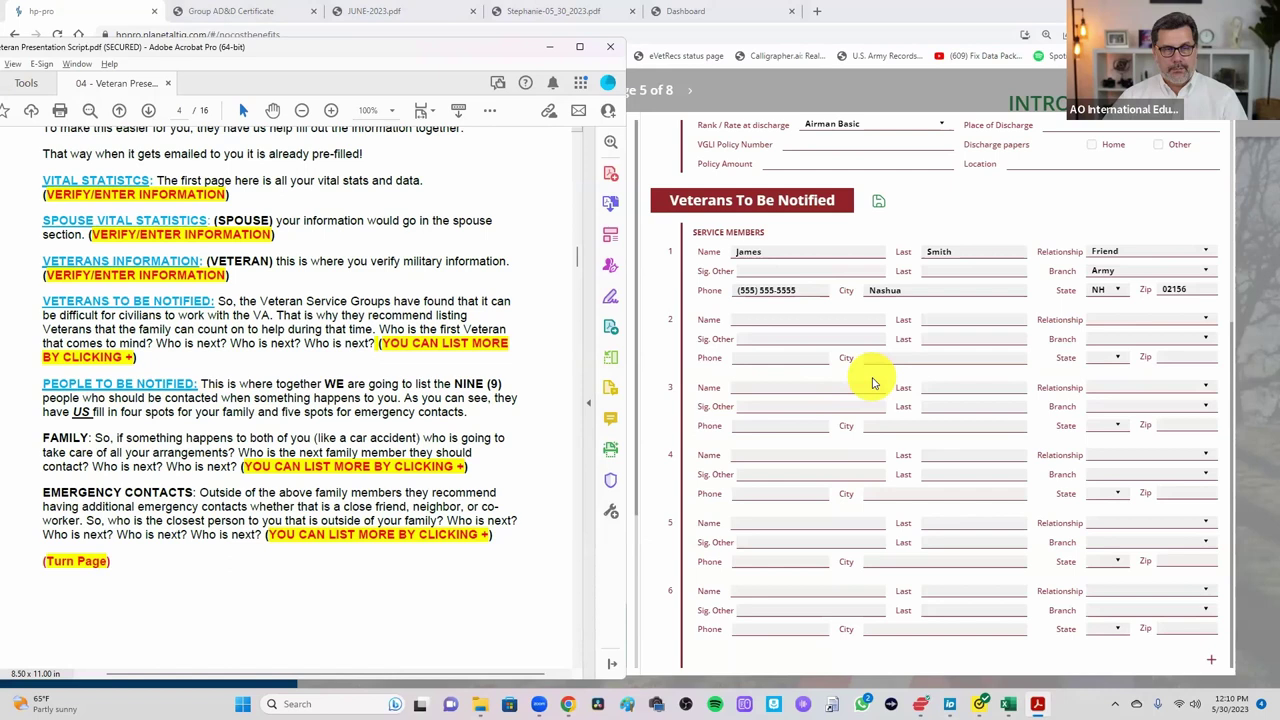
click(880, 206)
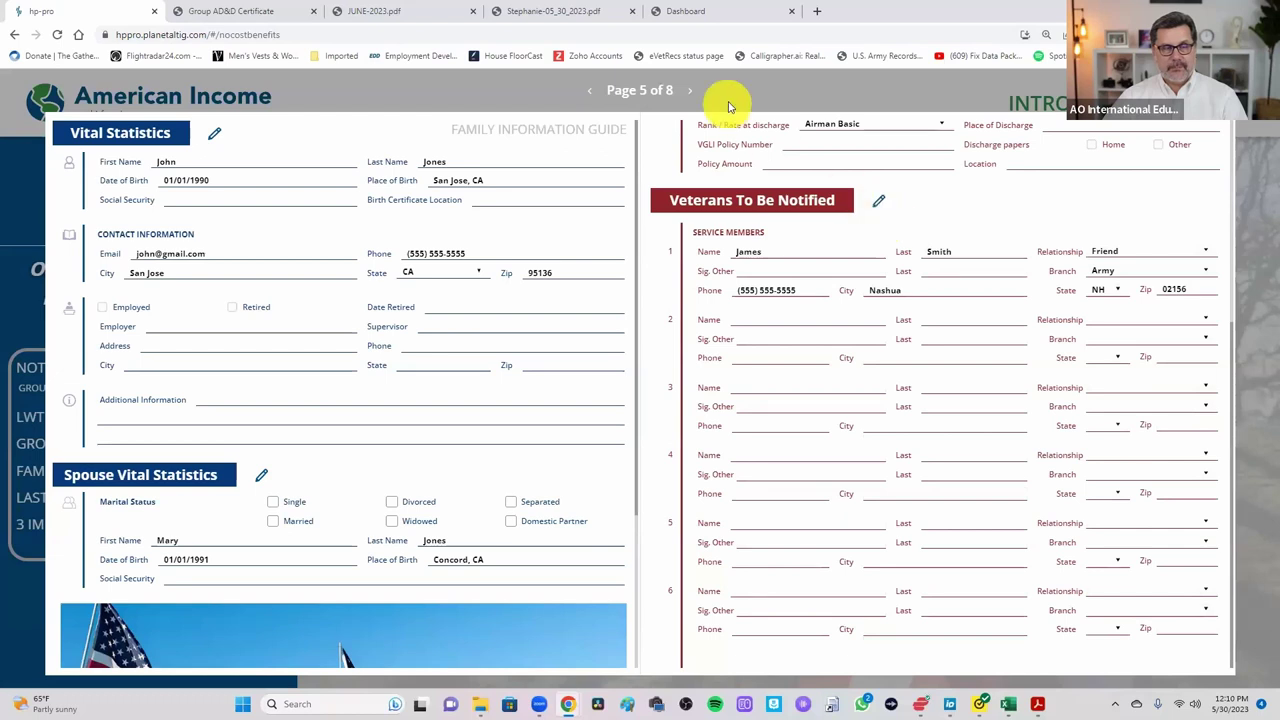
click(687, 97)
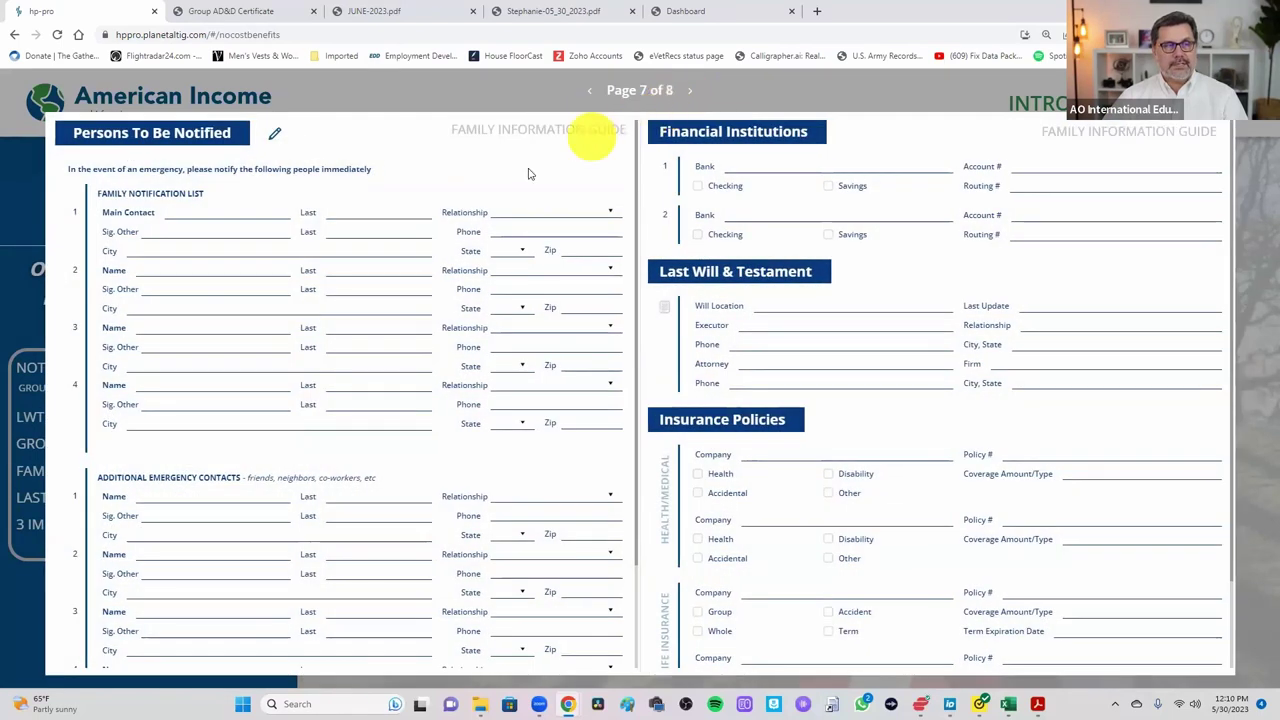
- Add a fifth row to the Persons To Be Notified list
key(alt+Tab)
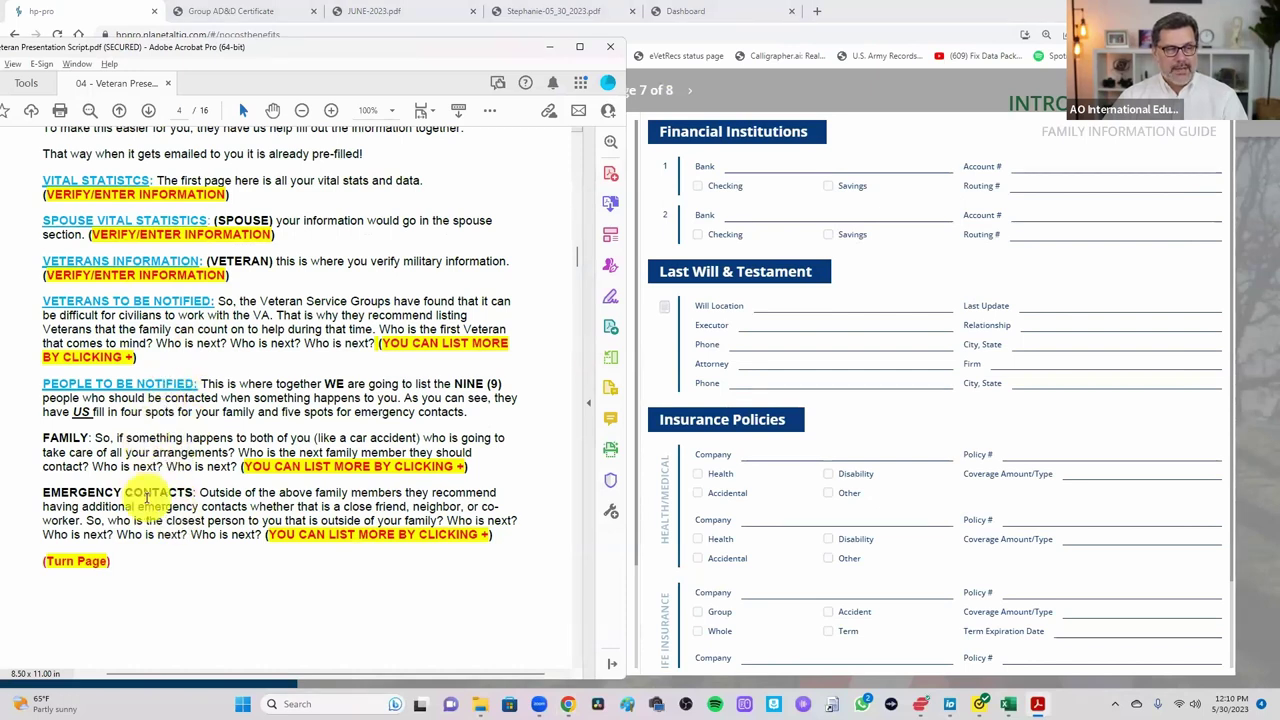
key(alt+Tab)
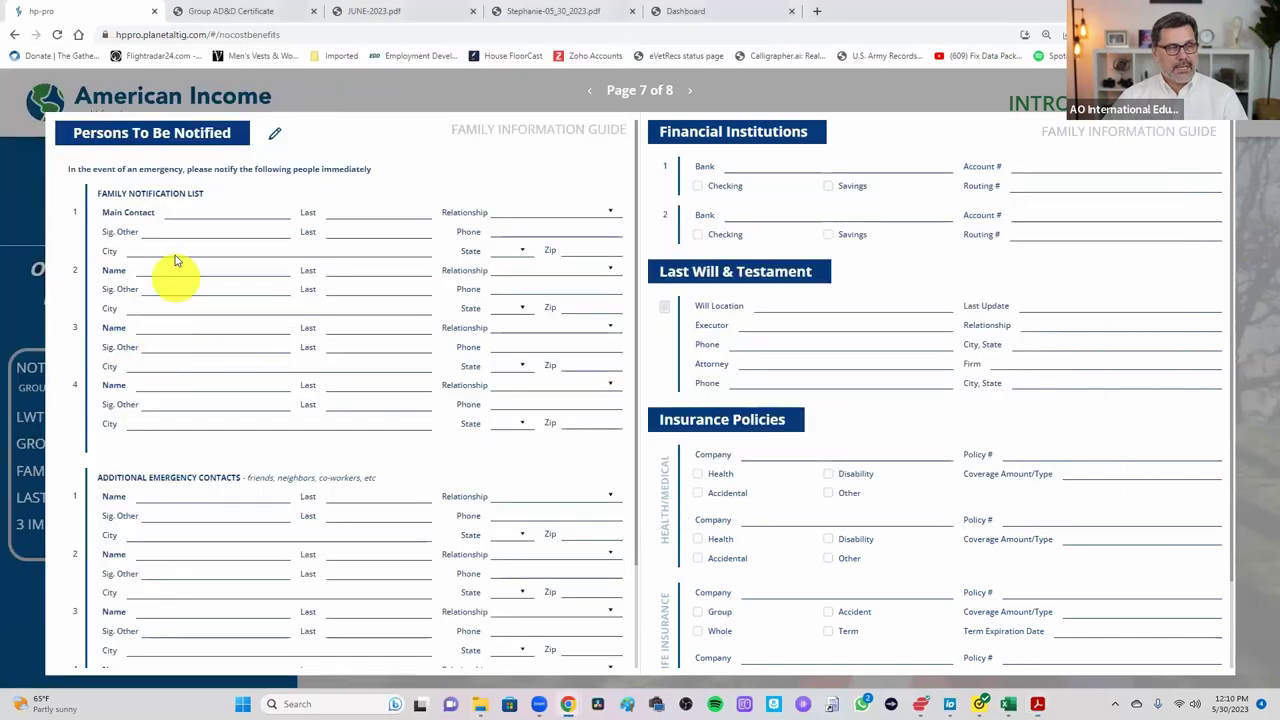
scroll(149, 385, down, 2)
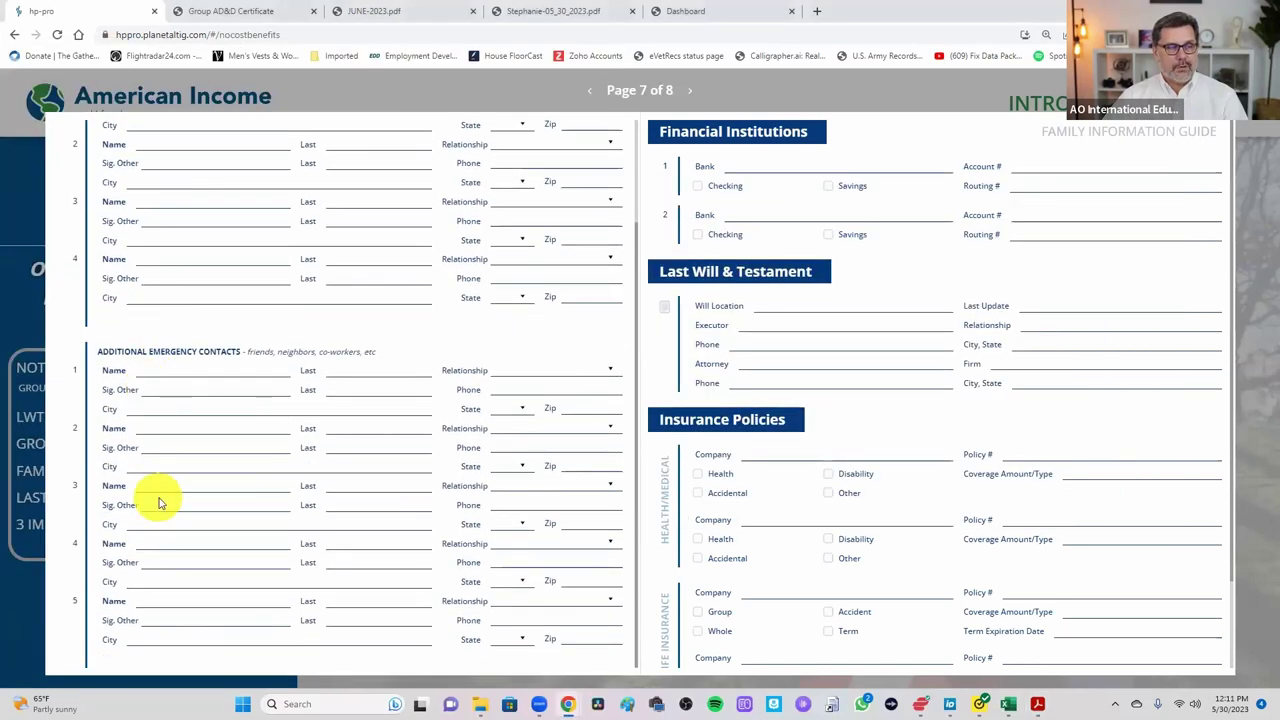
scroll(162, 500, up, 1)
scroll(162, 502, up, 2)
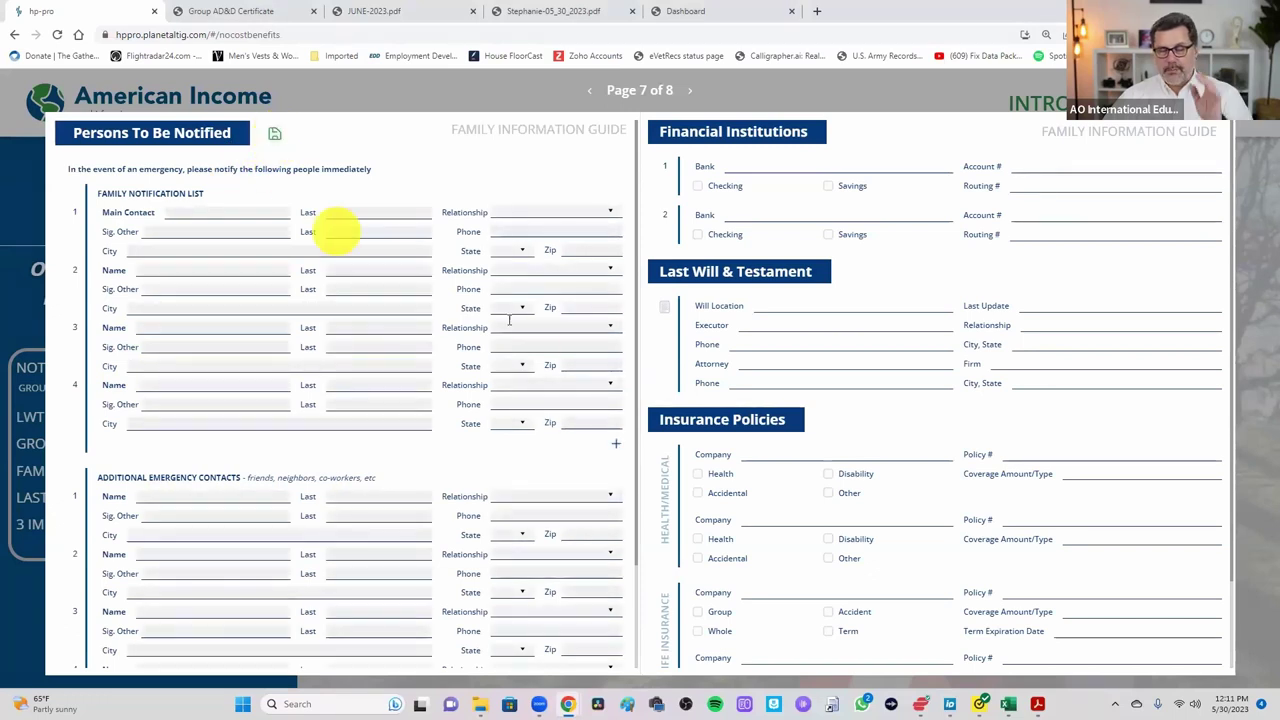
click(616, 444)
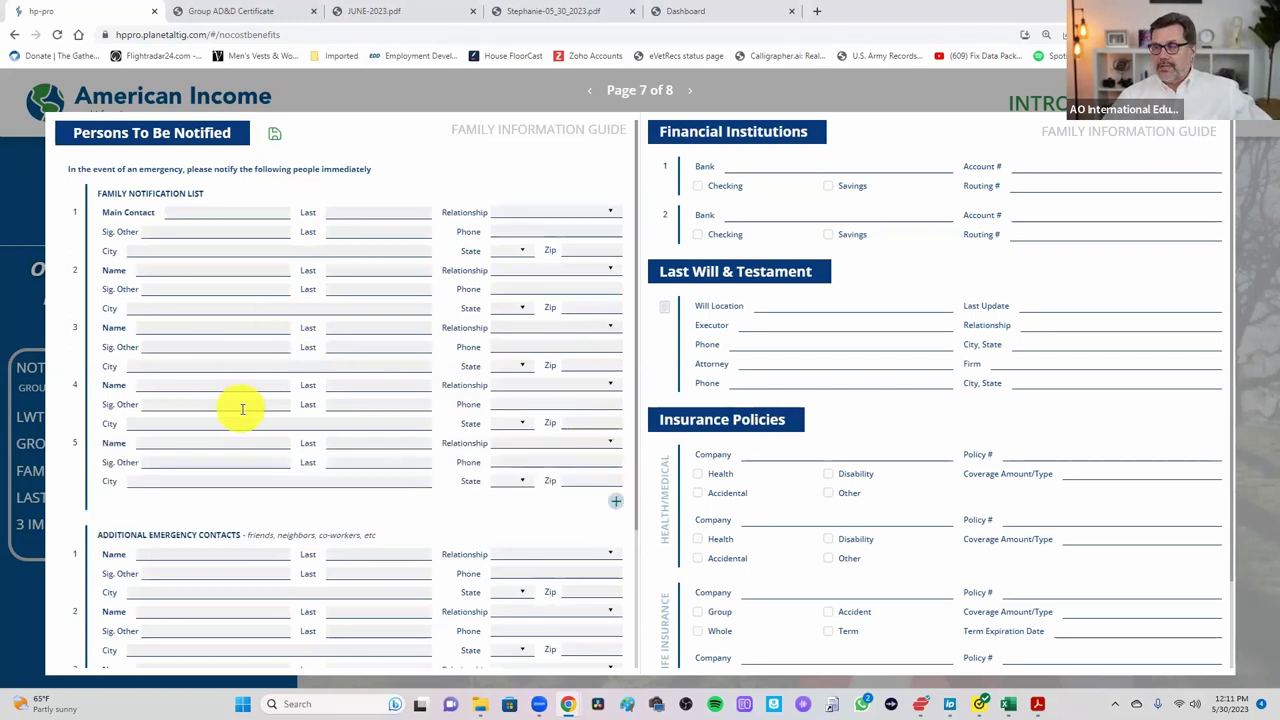
scroll(242, 409, down, 3)
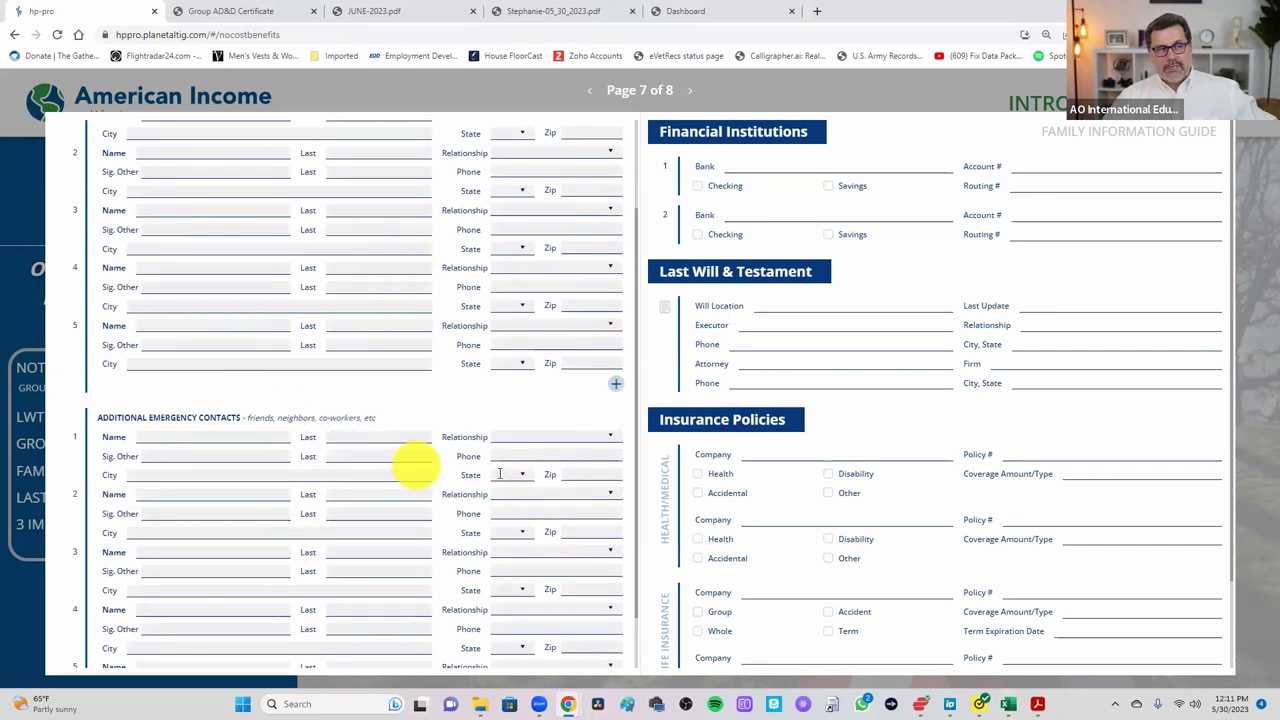
scroll(369, 478, up, 3)
- Select the Main Contact's name field and page back to check Veterans To Be Notified
click(218, 209)
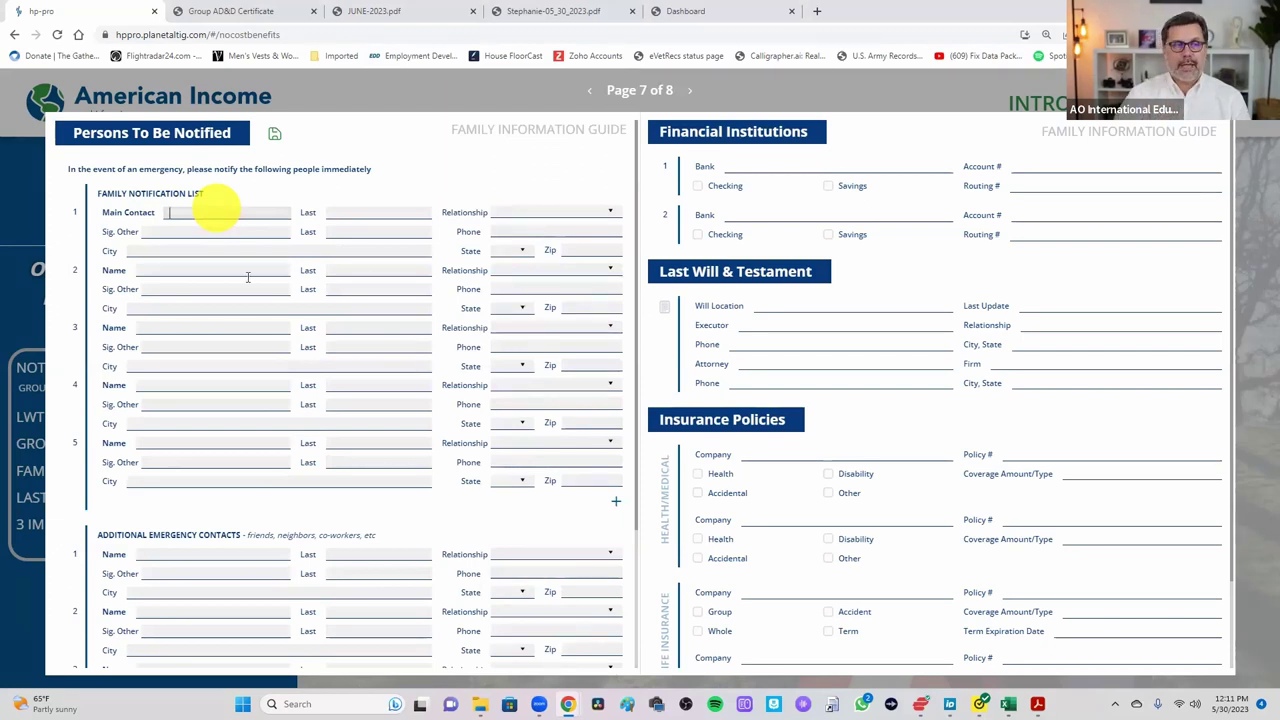
click(589, 90)
click(589, 90)
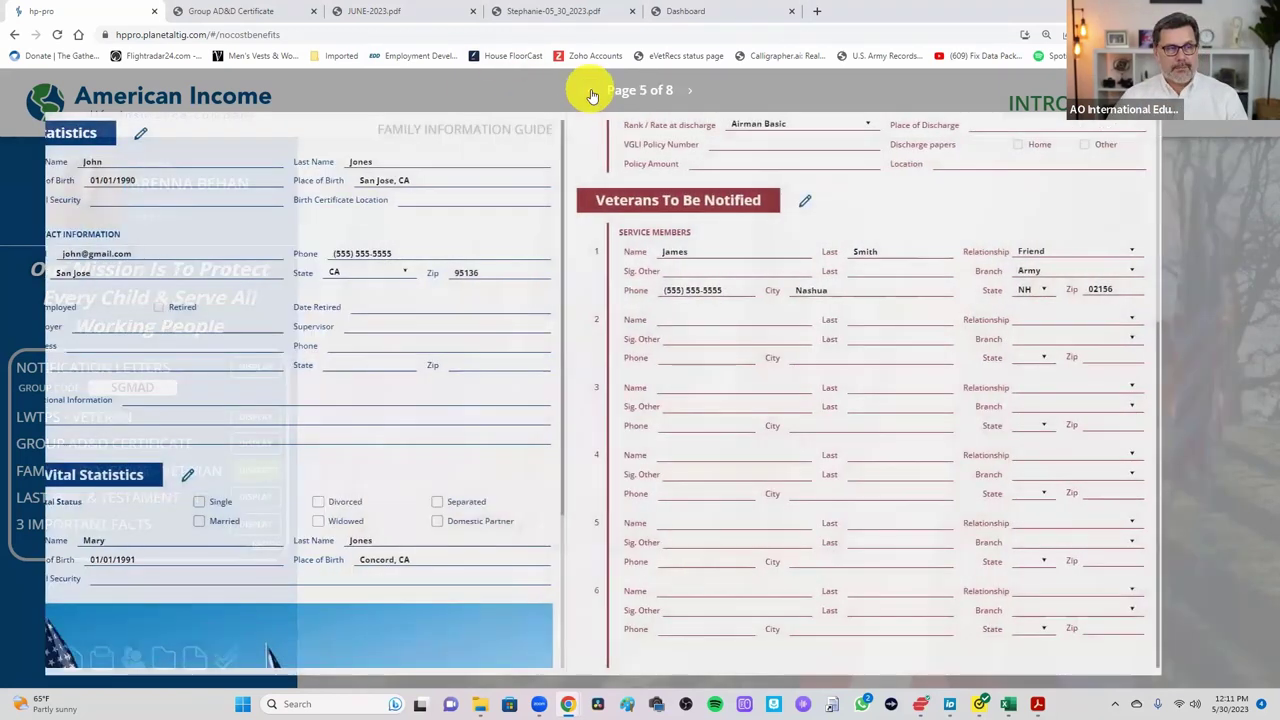
click(589, 90)
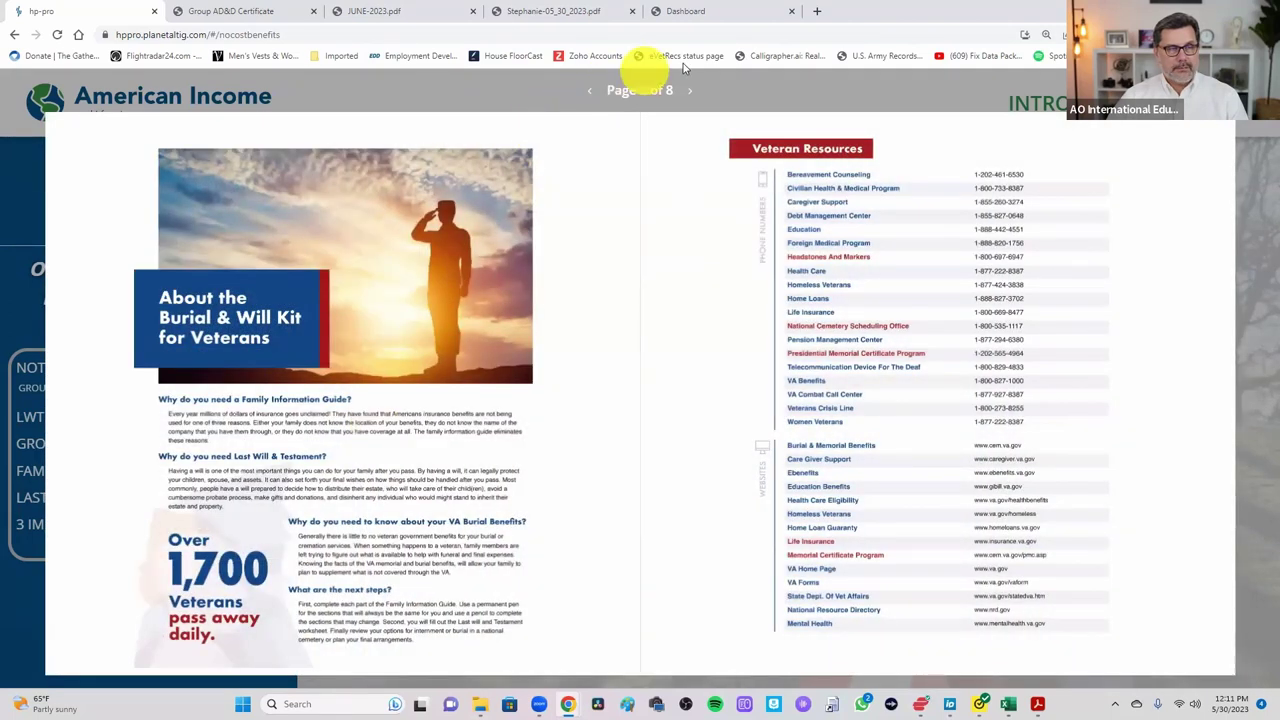
click(689, 90)
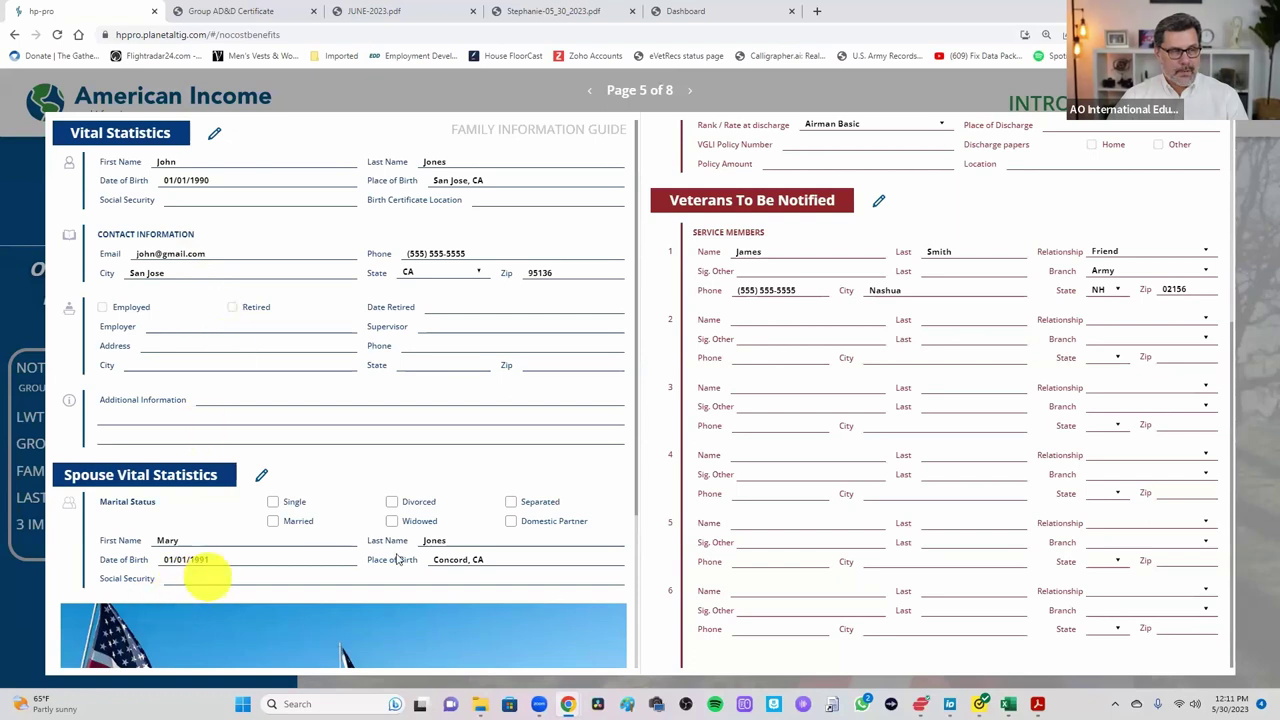
click(689, 95)
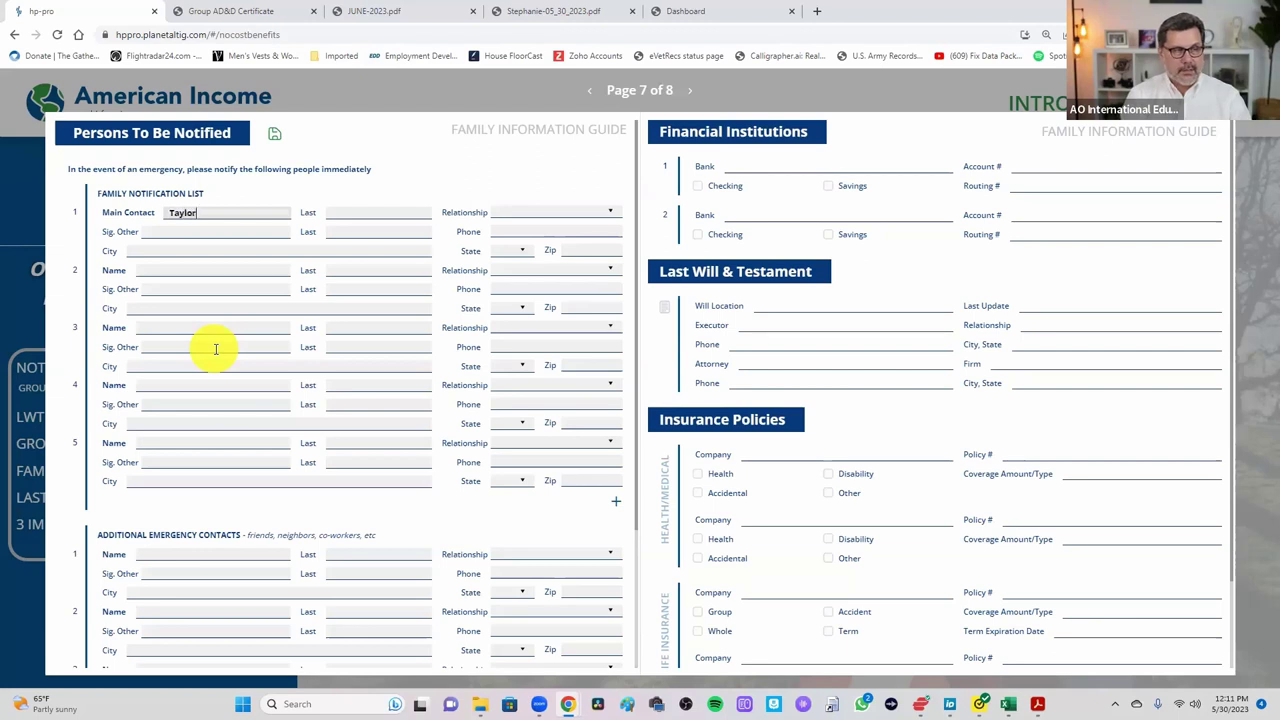
- Enter the Main Contact's last name, relationship Son, phone, San Jose, state CA and zip code
key(Tab)
text(Jone)
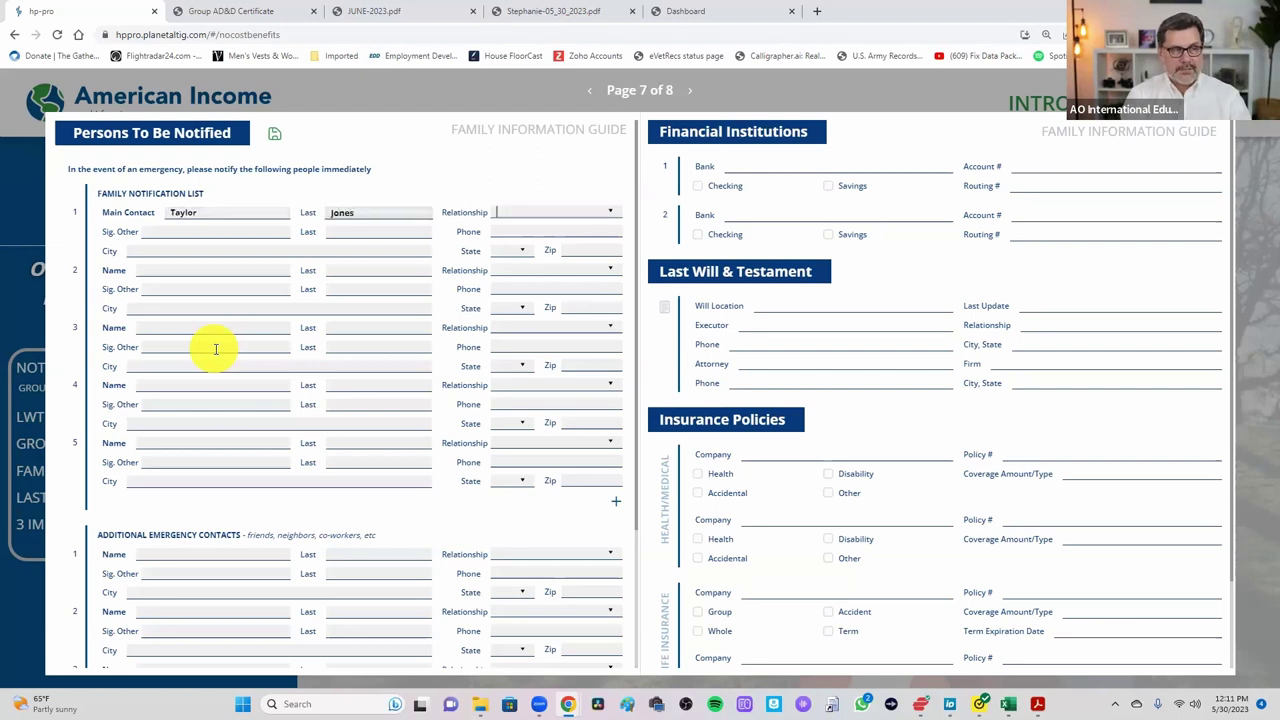
text(Son)
key(Tab)
key(Tab)
key(Tab)
text(555) 555-5555)
key(Tab)
text(San)
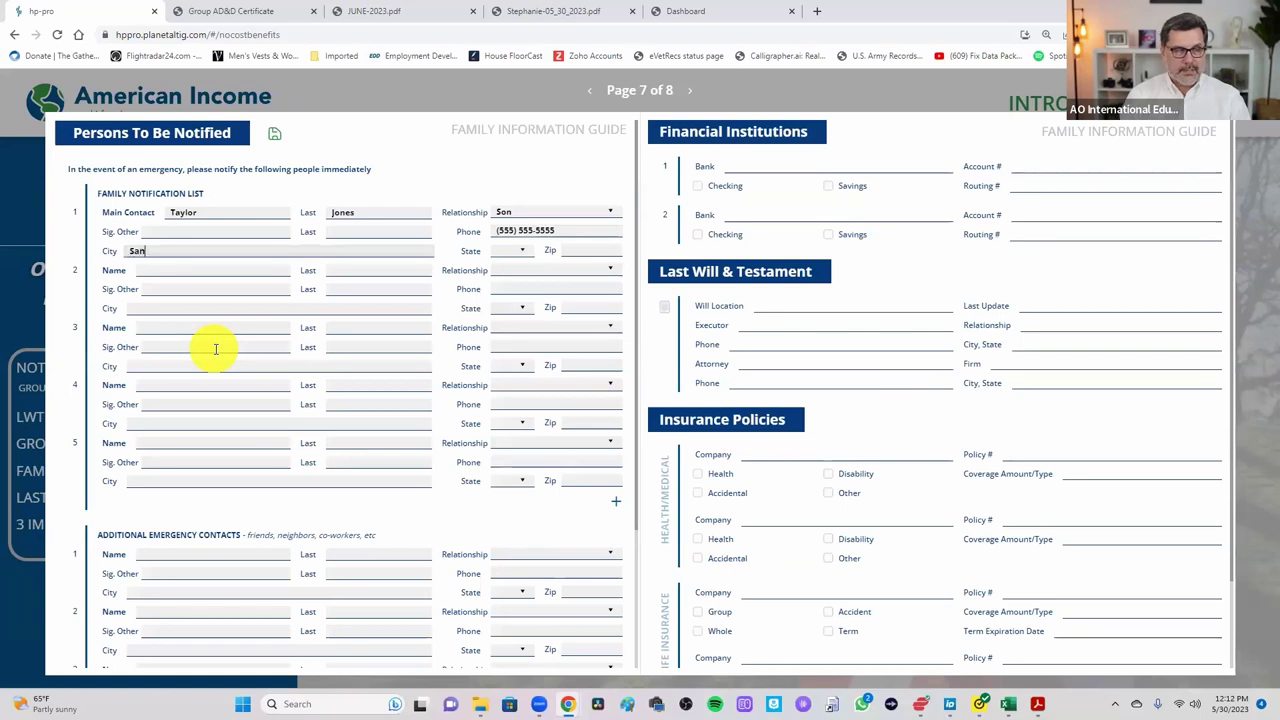
text( Jose)
key(Tab)
text(CA)
key(Return)
key(Tab)
text(95136)
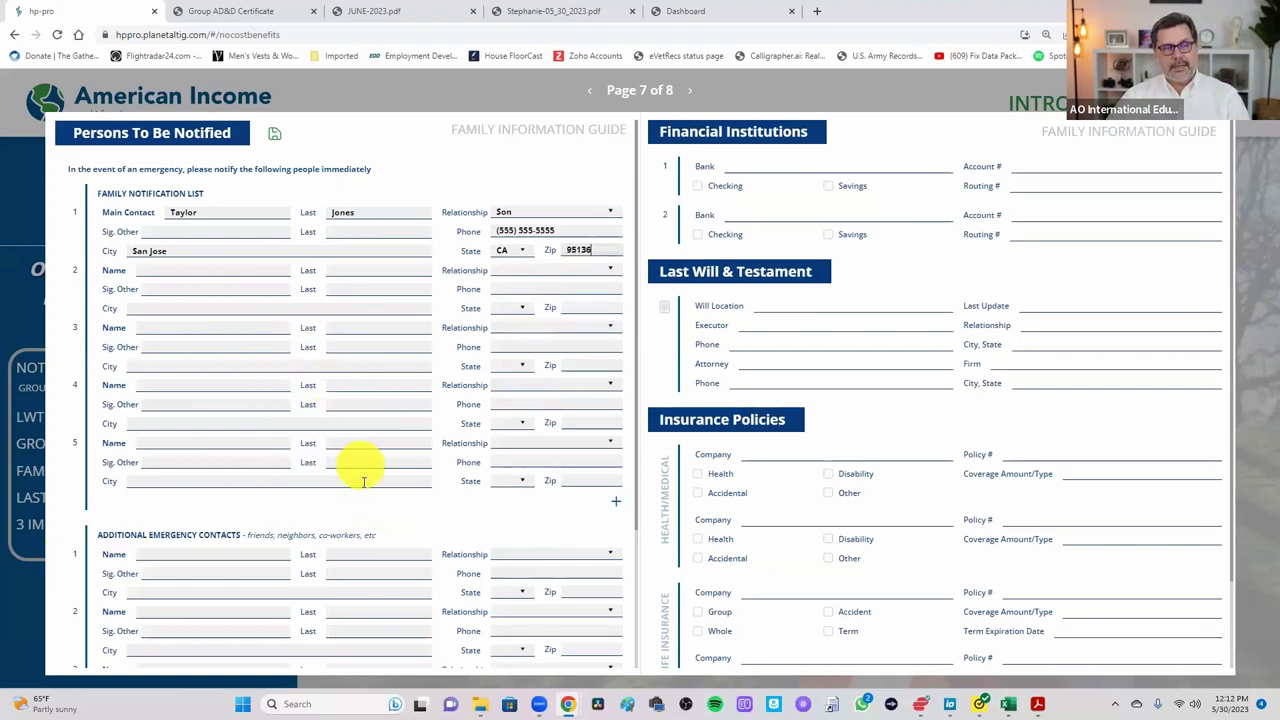
- Save the Persons To Be Notified entries after checking the presentation script
scroll(343, 537, down, 2)
key(alt+Tab)
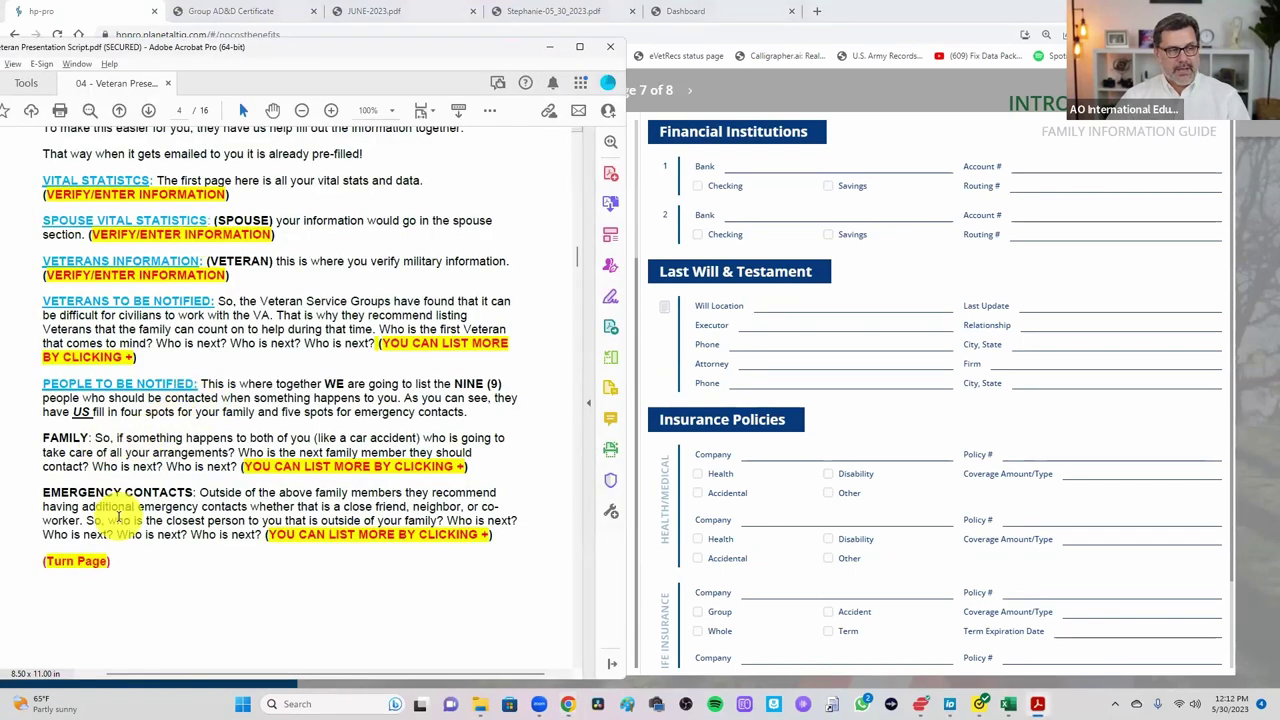
scroll(118, 515, down, 5)
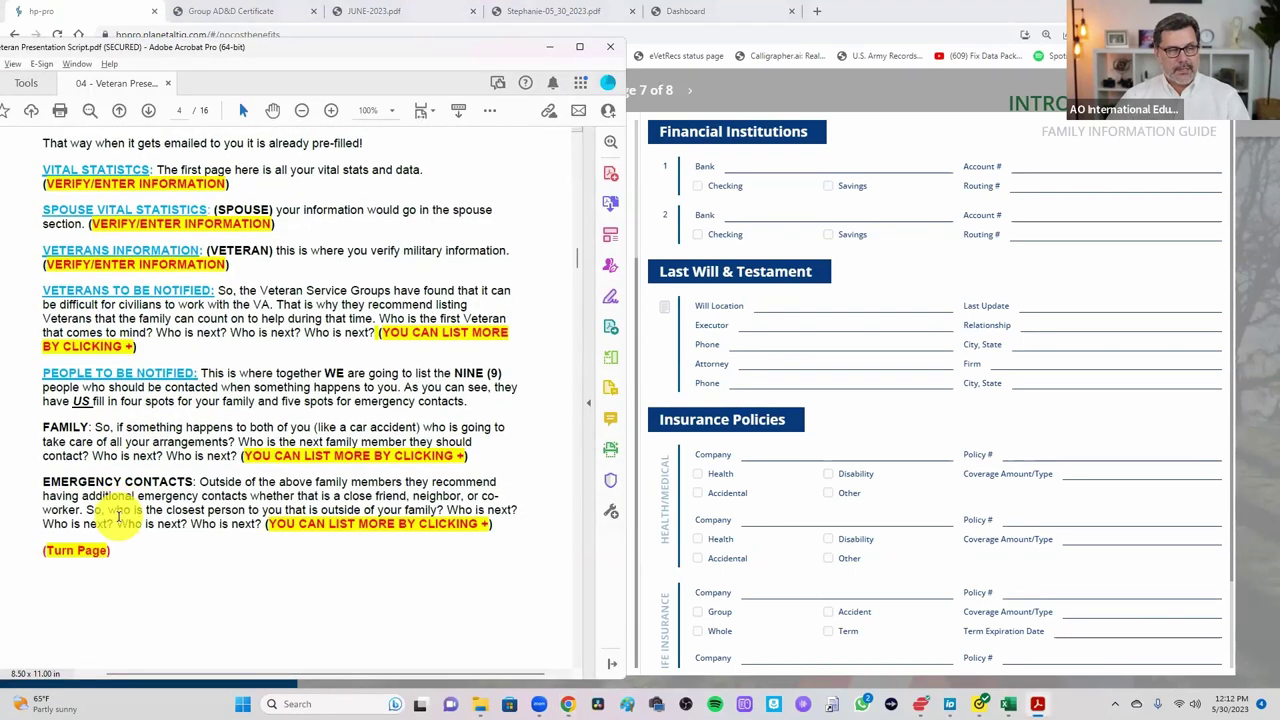
key(alt+Tab)
scroll(577, 225, up, 3)
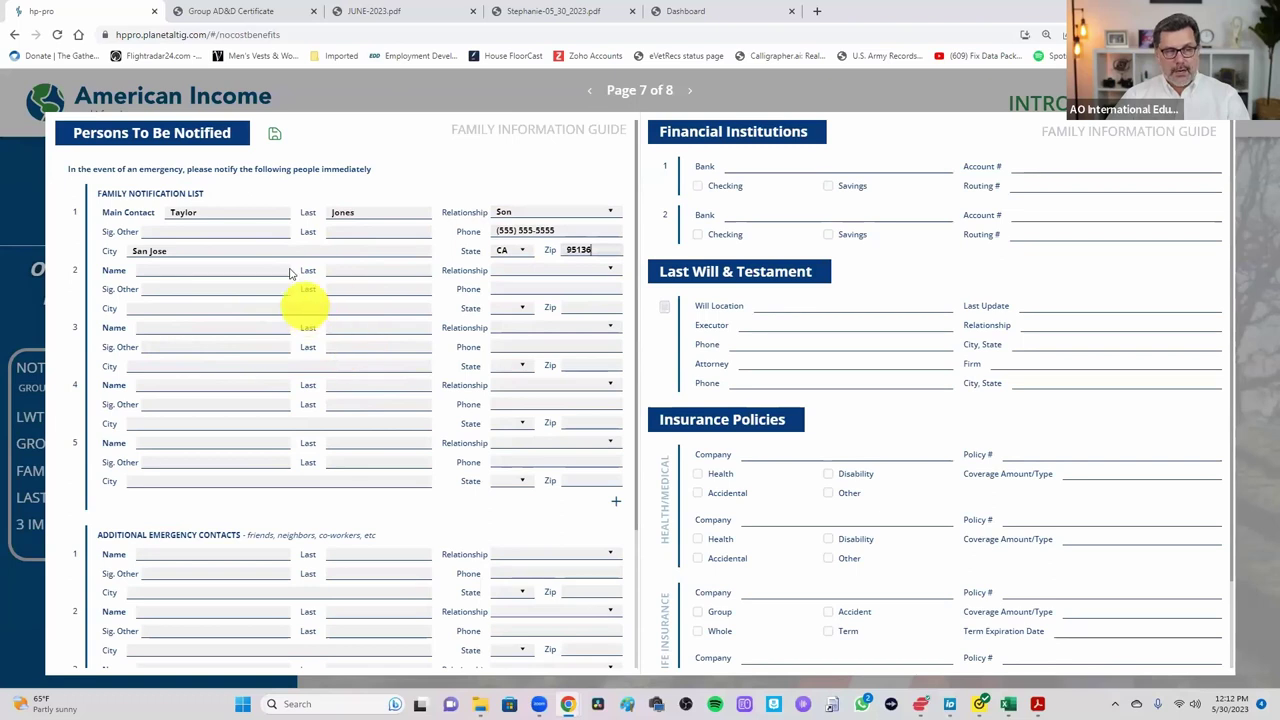
click(275, 134)
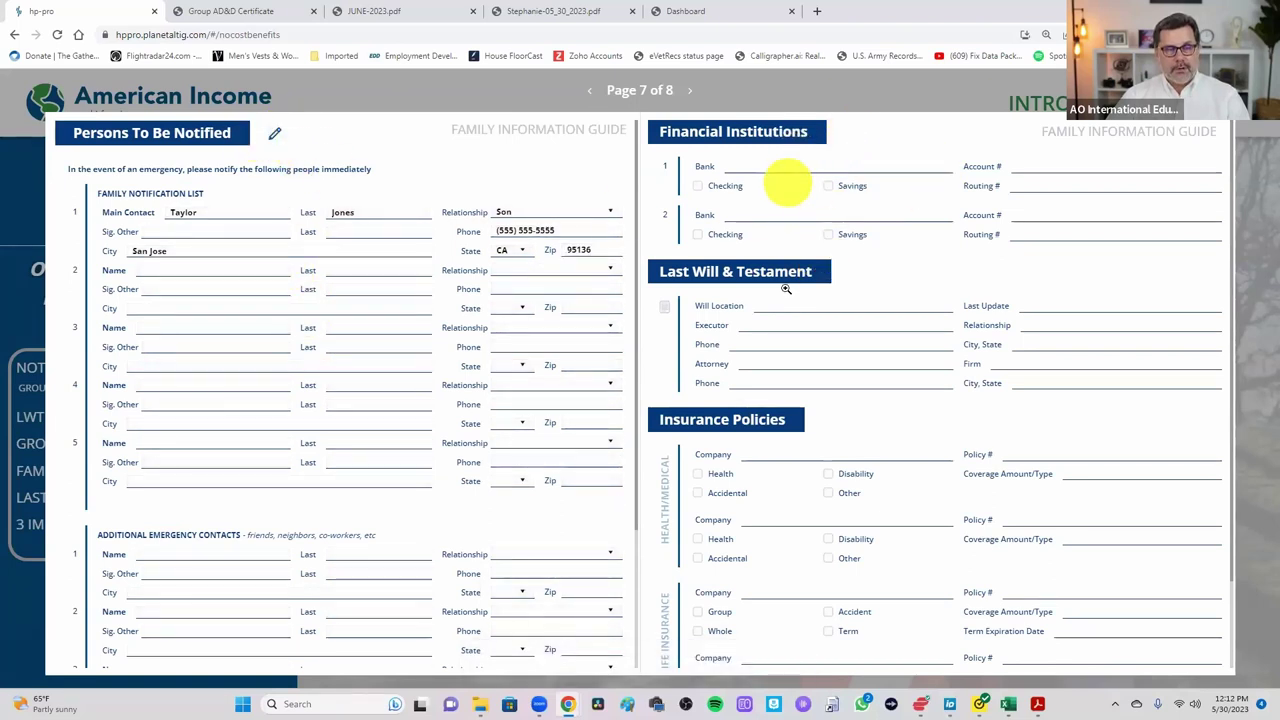
key(alt+Tab)
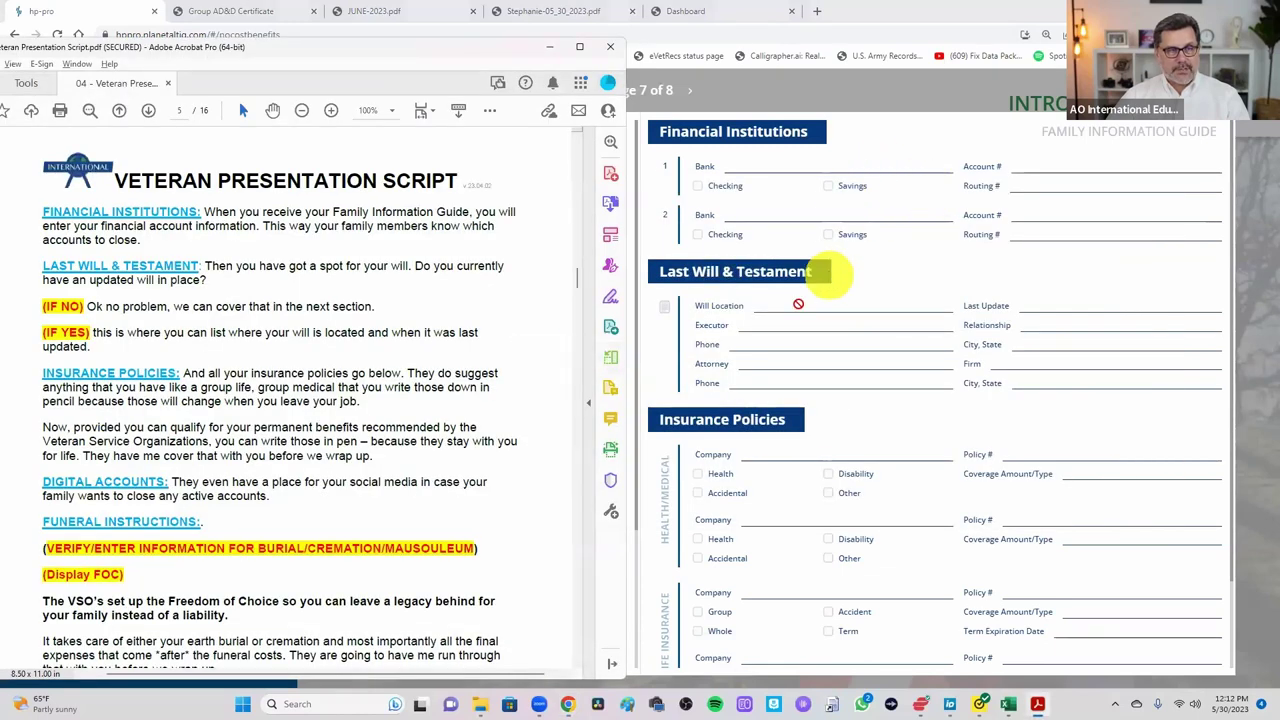
- Turn to page 8 and save Funeral Instructions with Burial and State veterans cemetery checked
scroll(825, 534, down, 1)
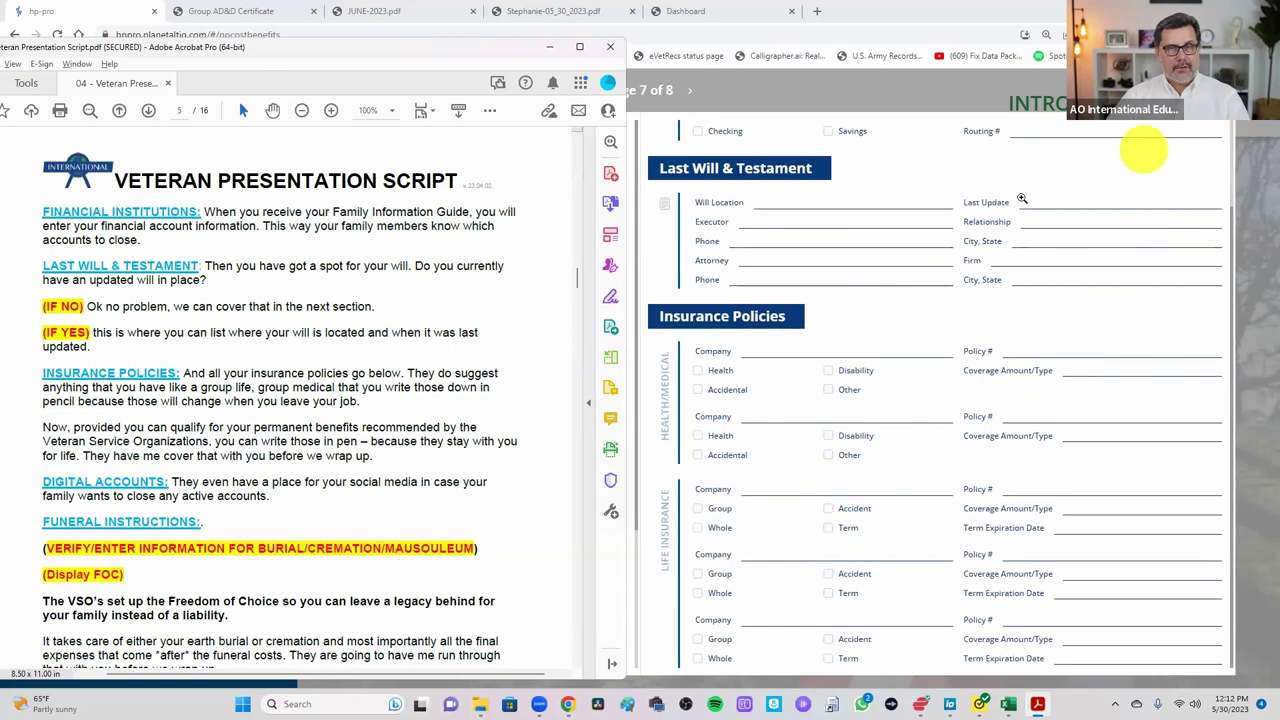
click(690, 95)
click(690, 95)
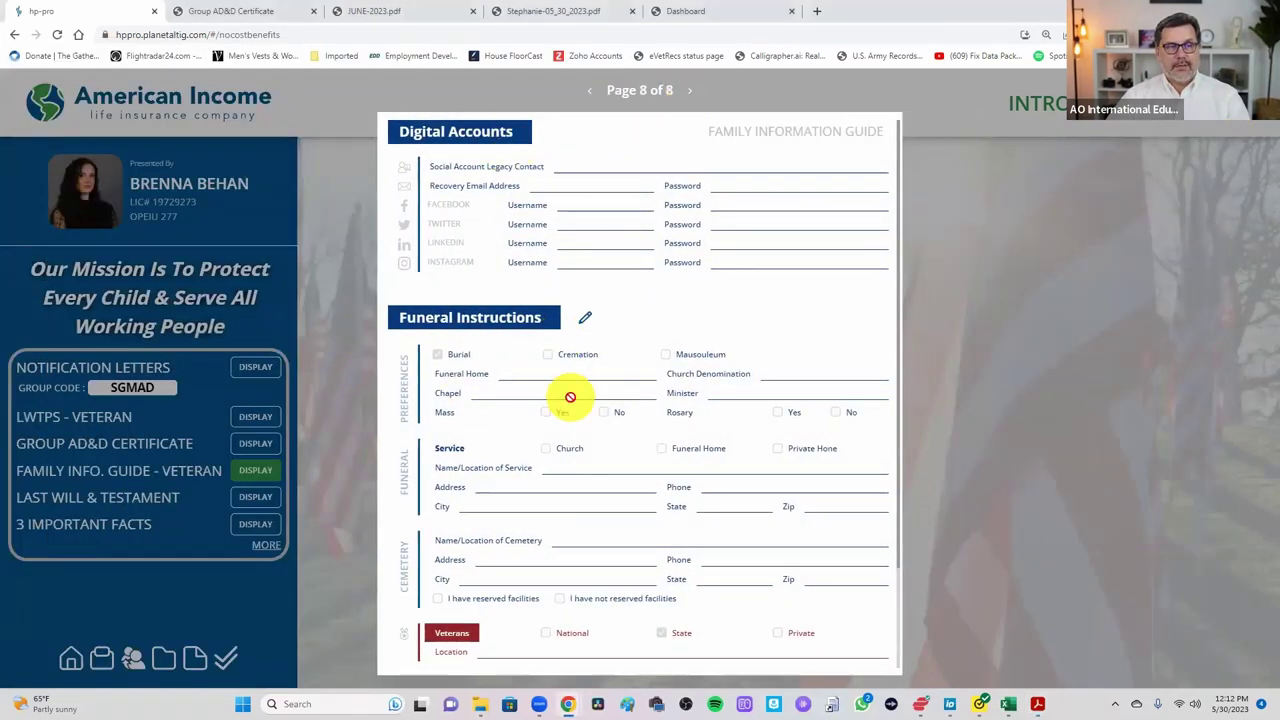
click(585, 317)
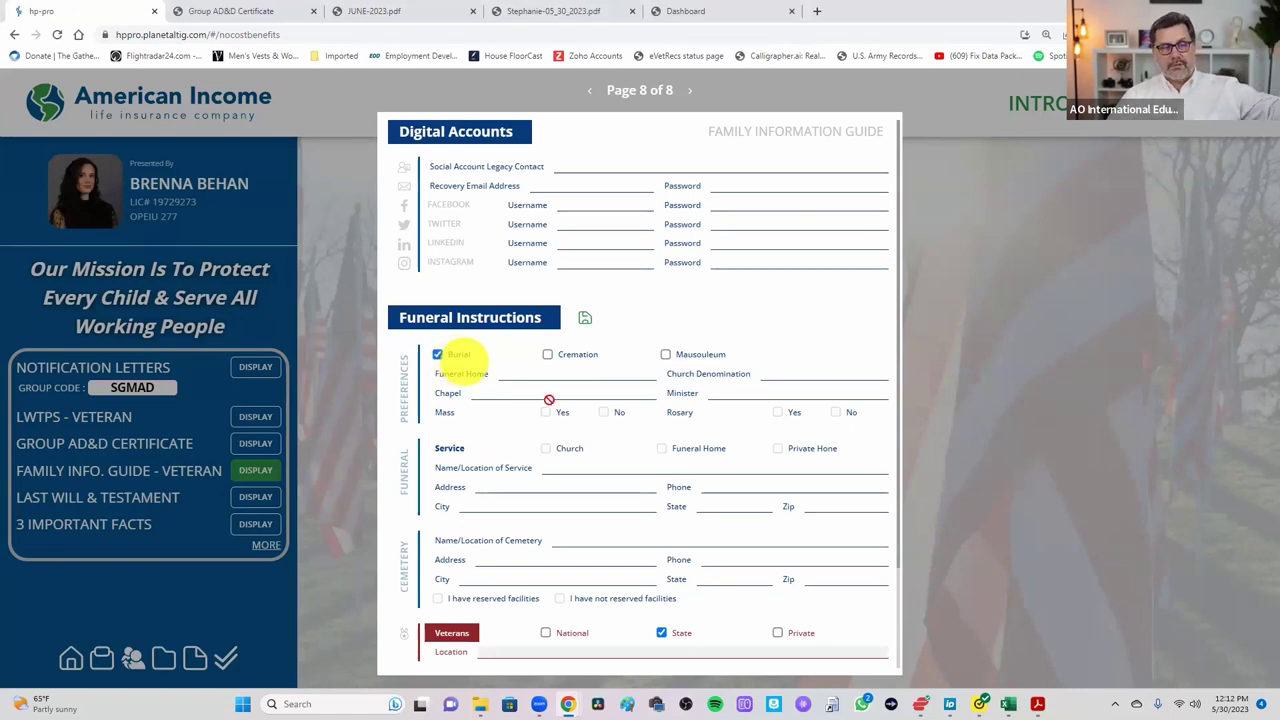
scroll(683, 458, down, 2)
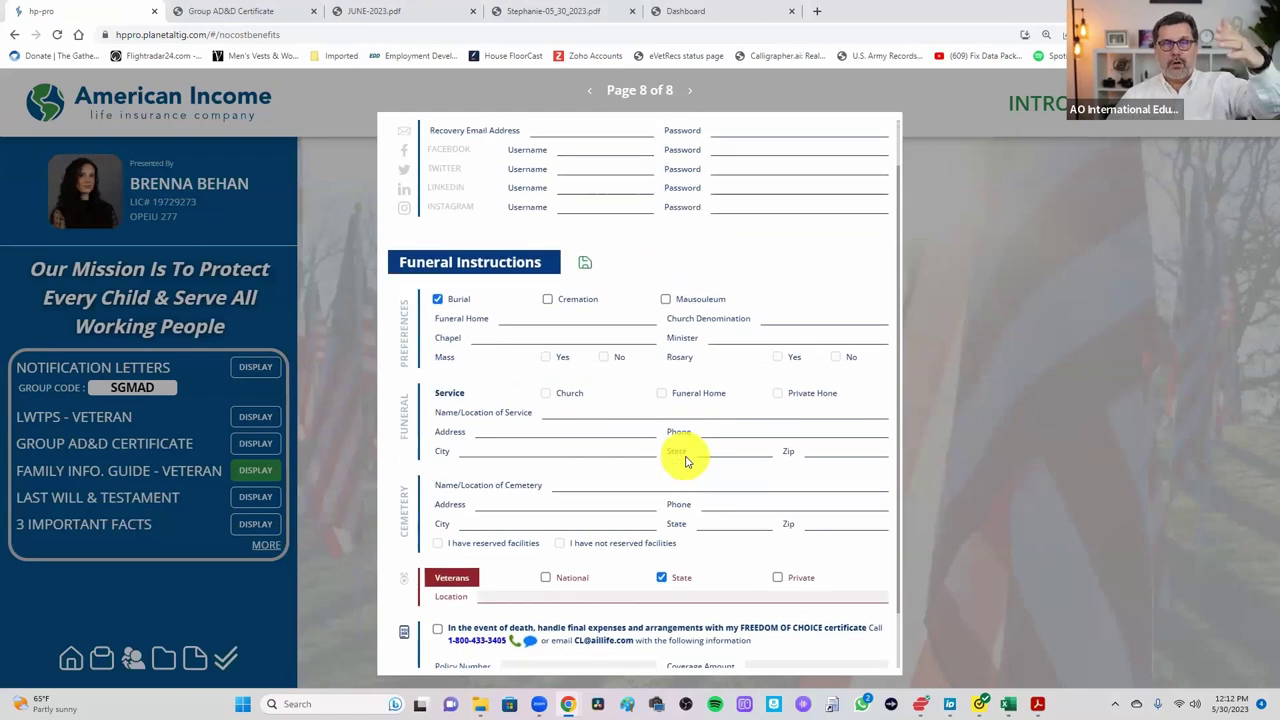
scroll(685, 461, down, 1)
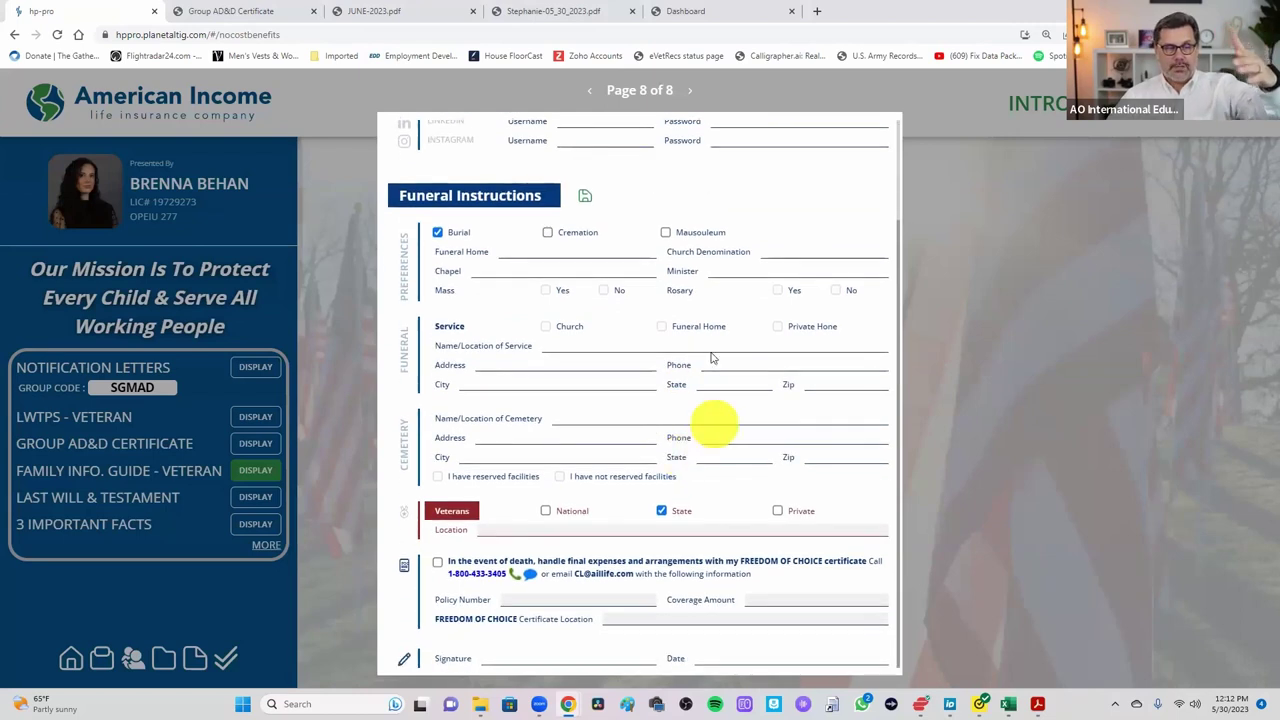
key(alt+Tab)
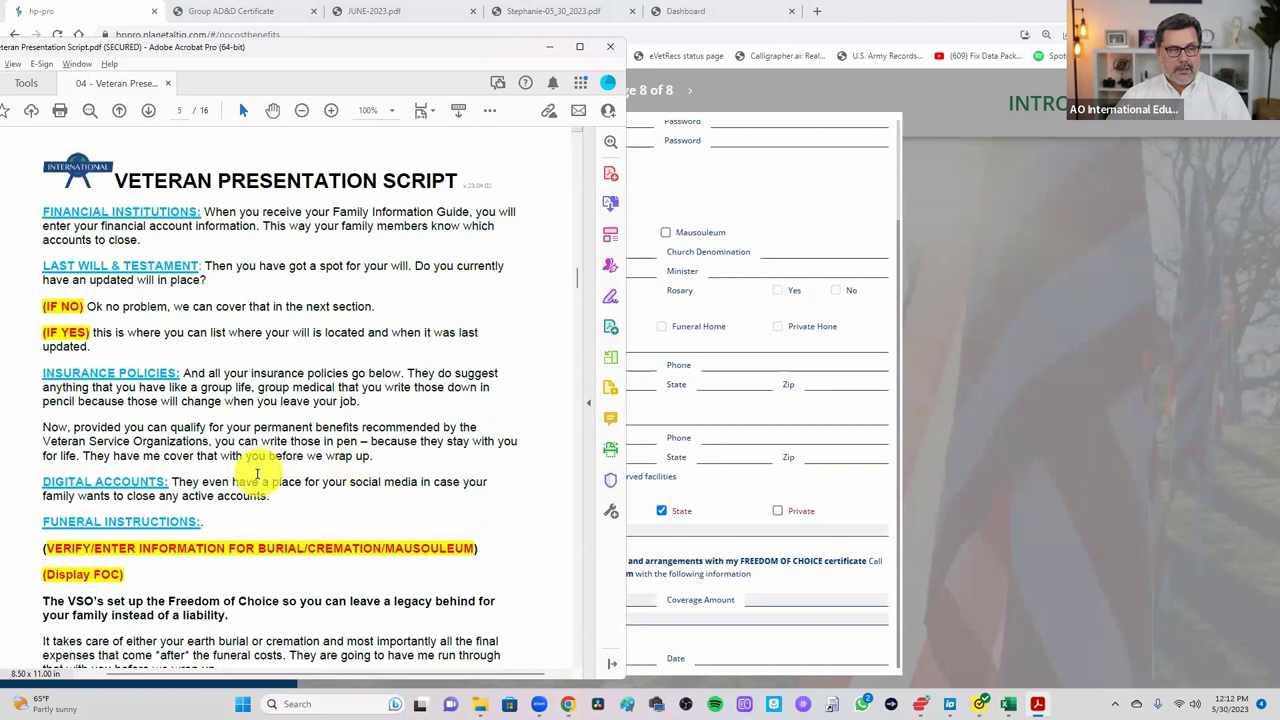
scroll(230, 488, down, 2)
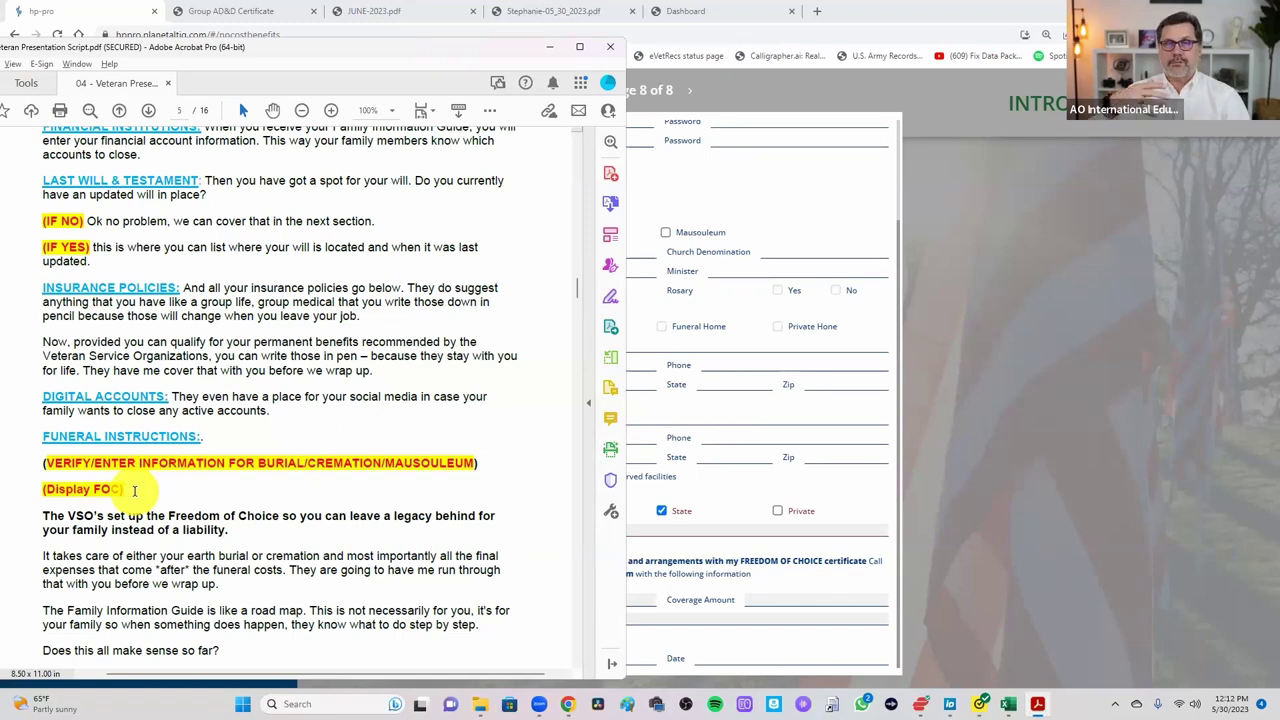
key(alt+Tab)
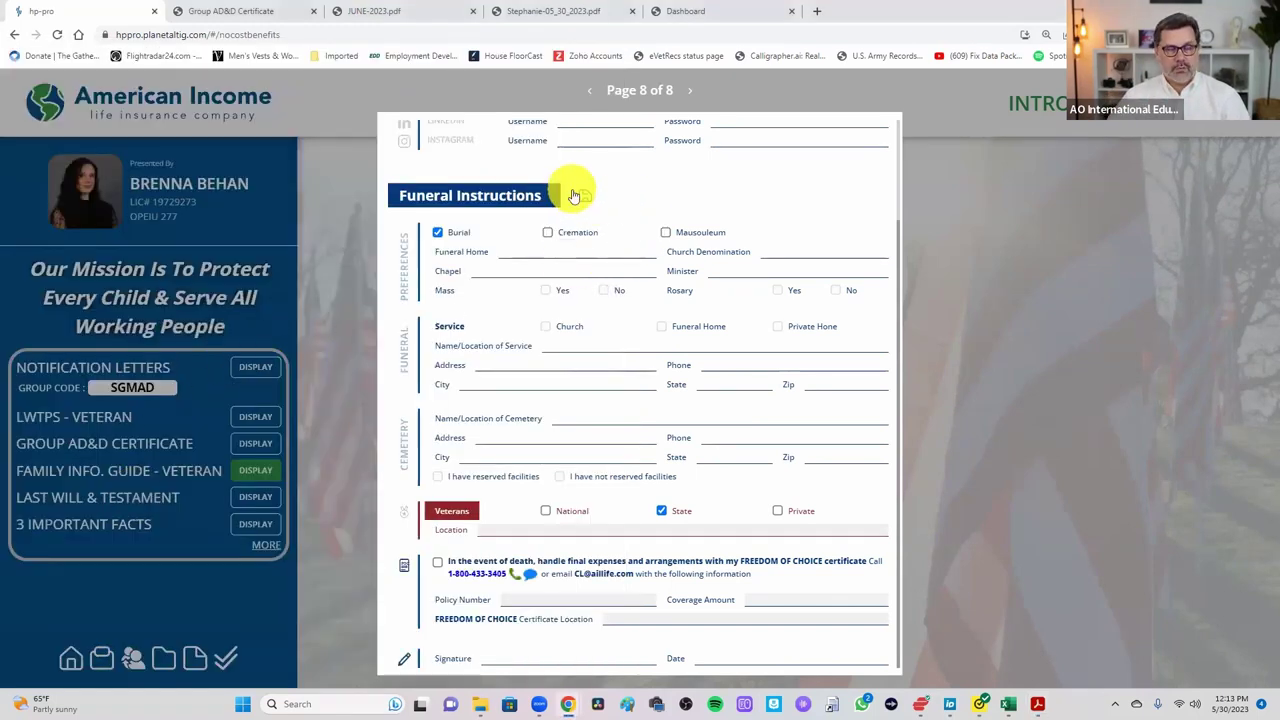
click(587, 197)
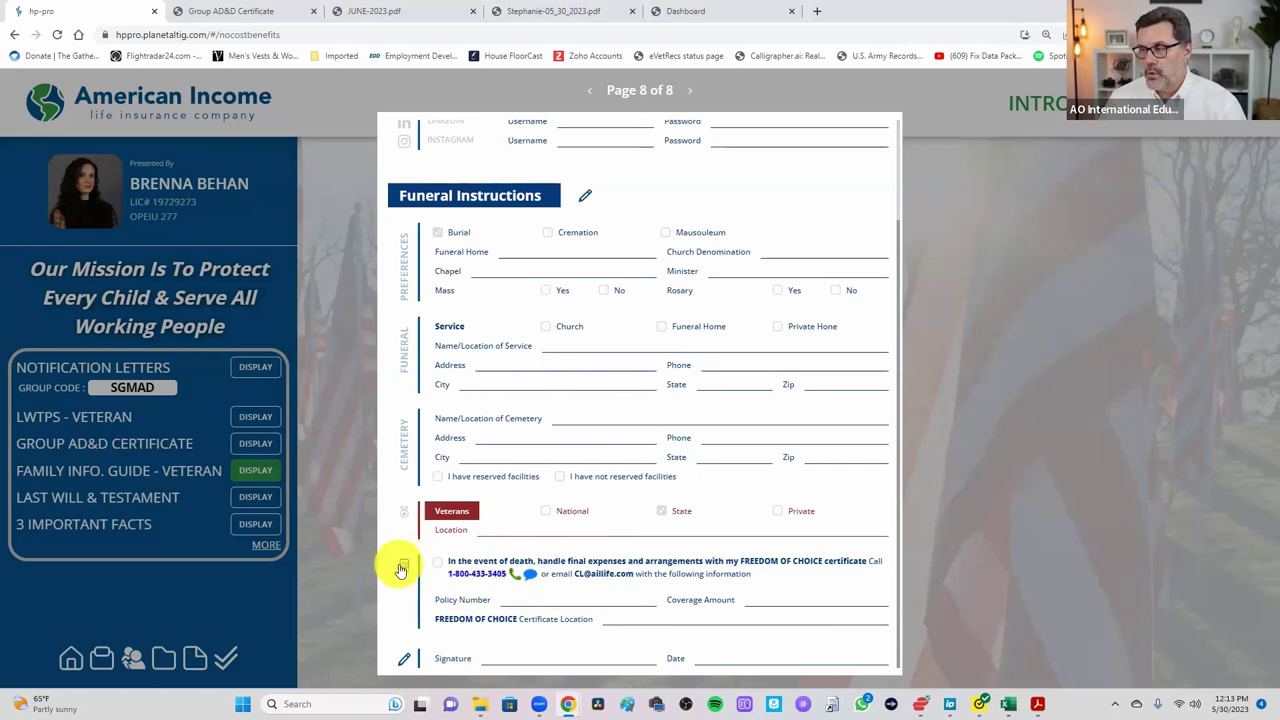
click(400, 569)
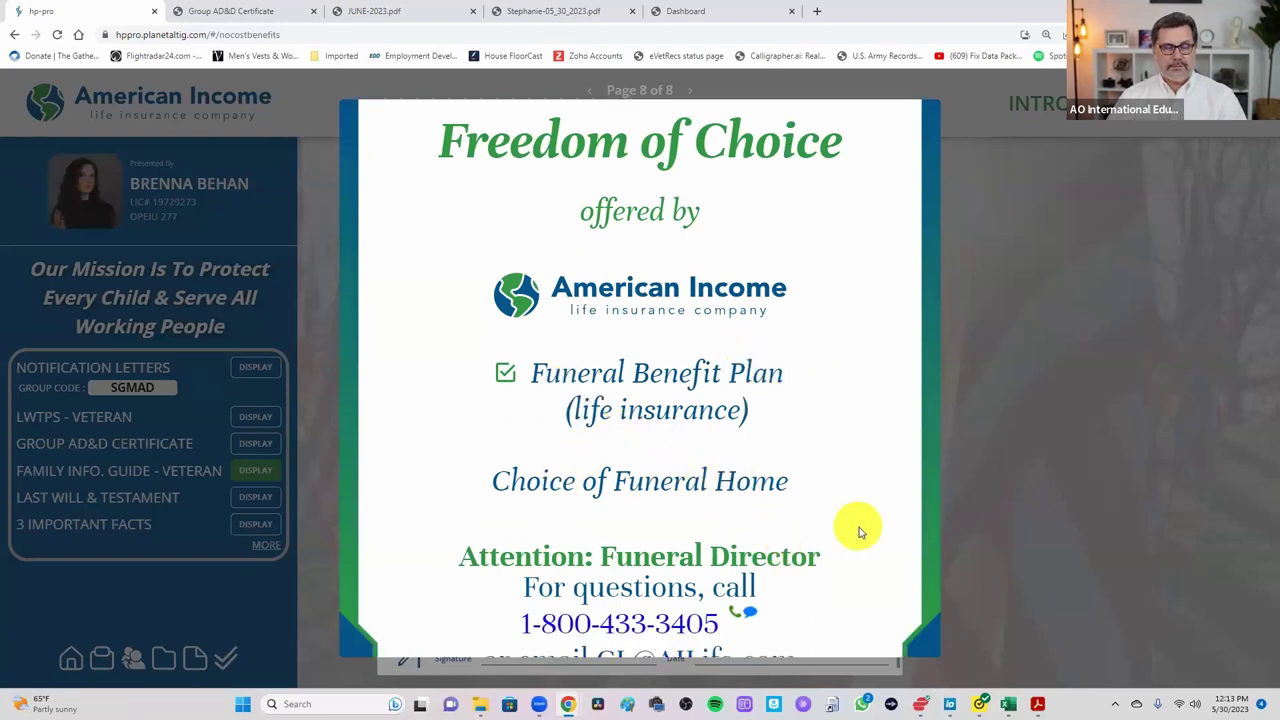
scroll(851, 528, down, 3)
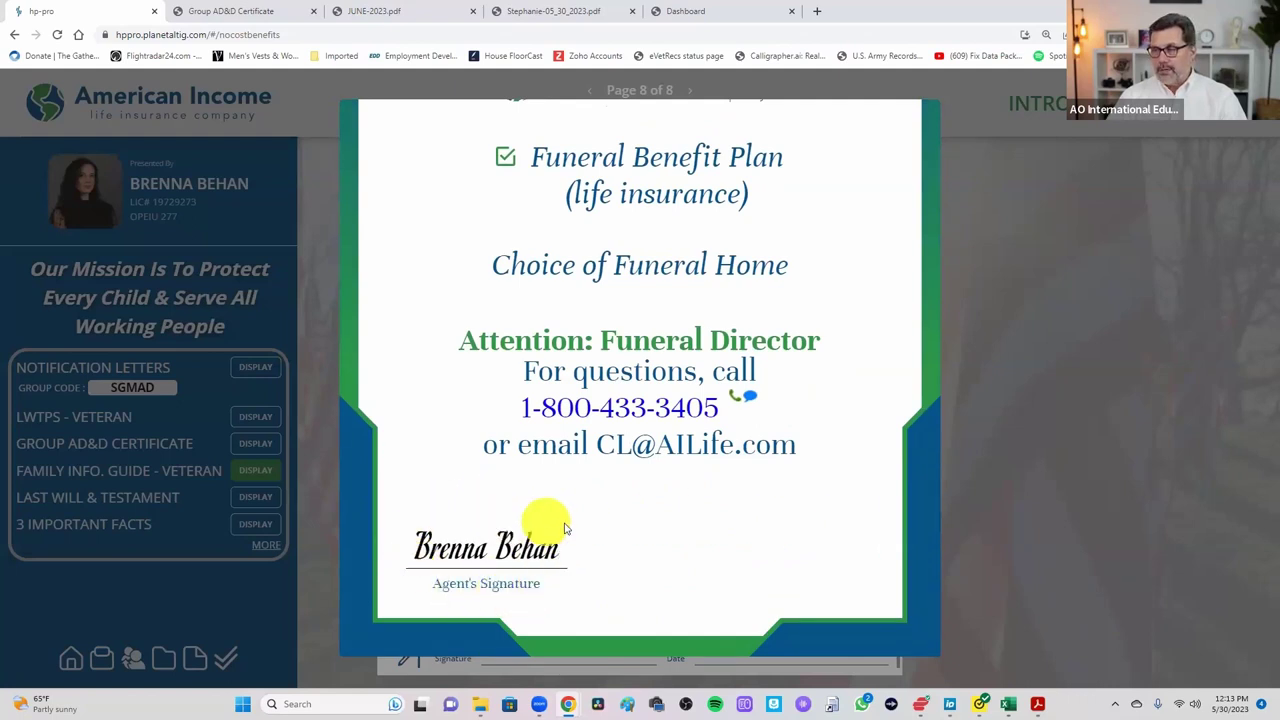
scroll(543, 523, up, 3)
scroll(584, 423, down, 3)
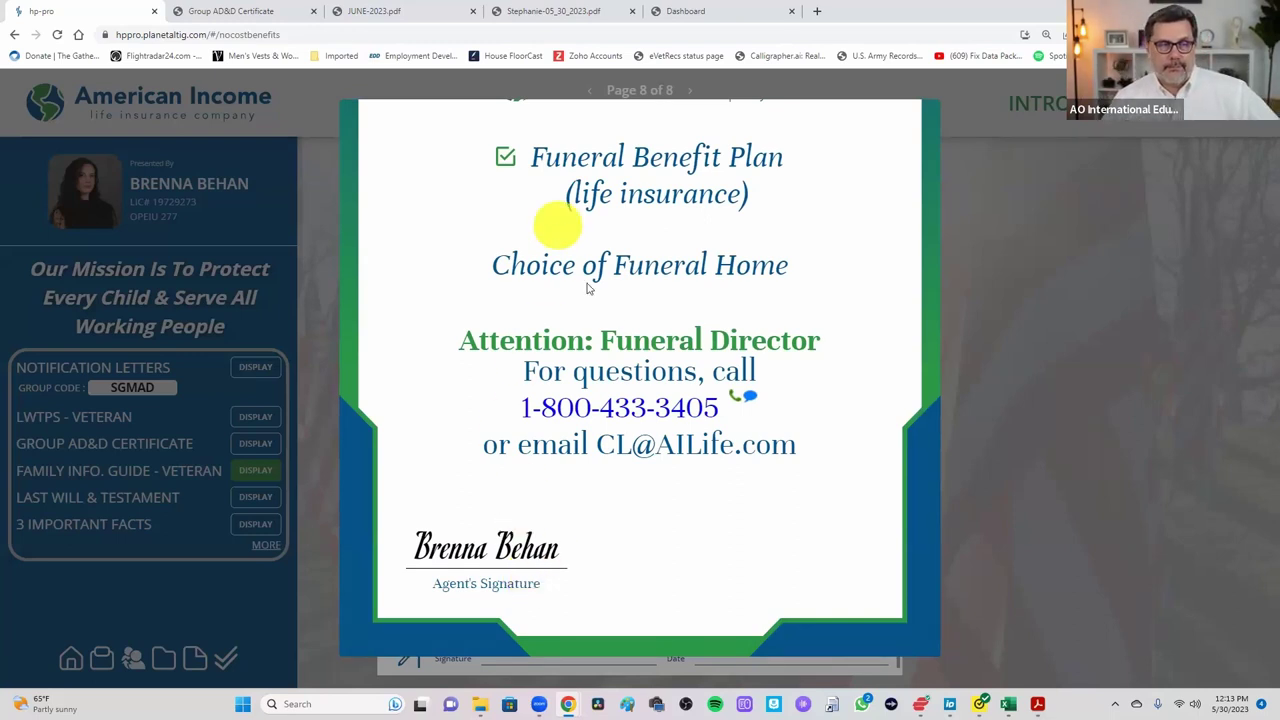
key(alt+Tab)
scroll(290, 585, down, 2)
scroll(253, 576, down, 1)
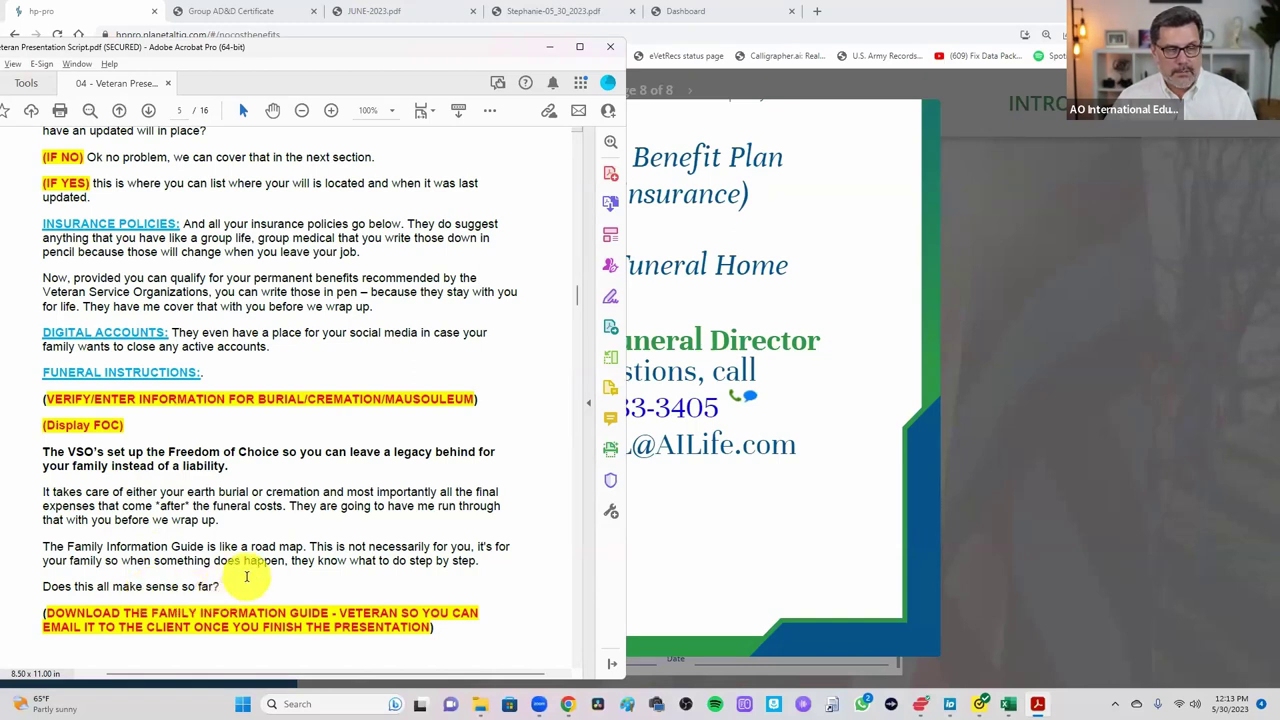
key(alt+Tab)
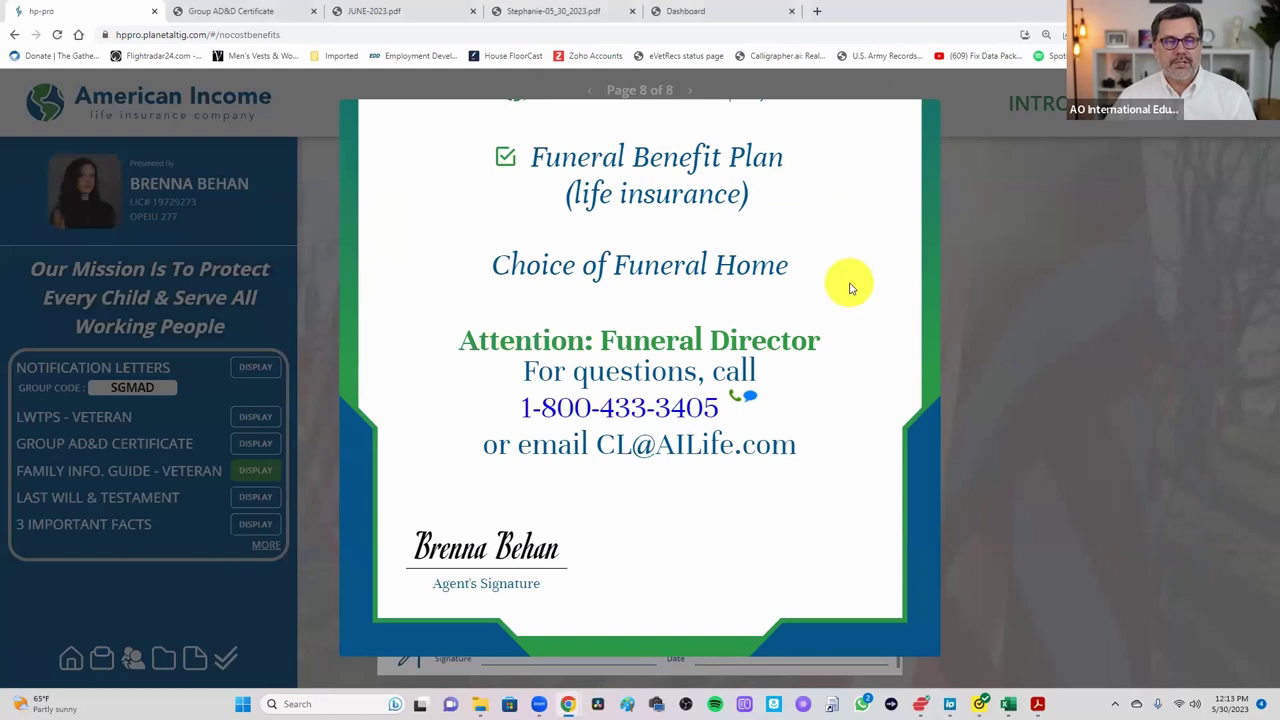
scroll(849, 286, up, 3)
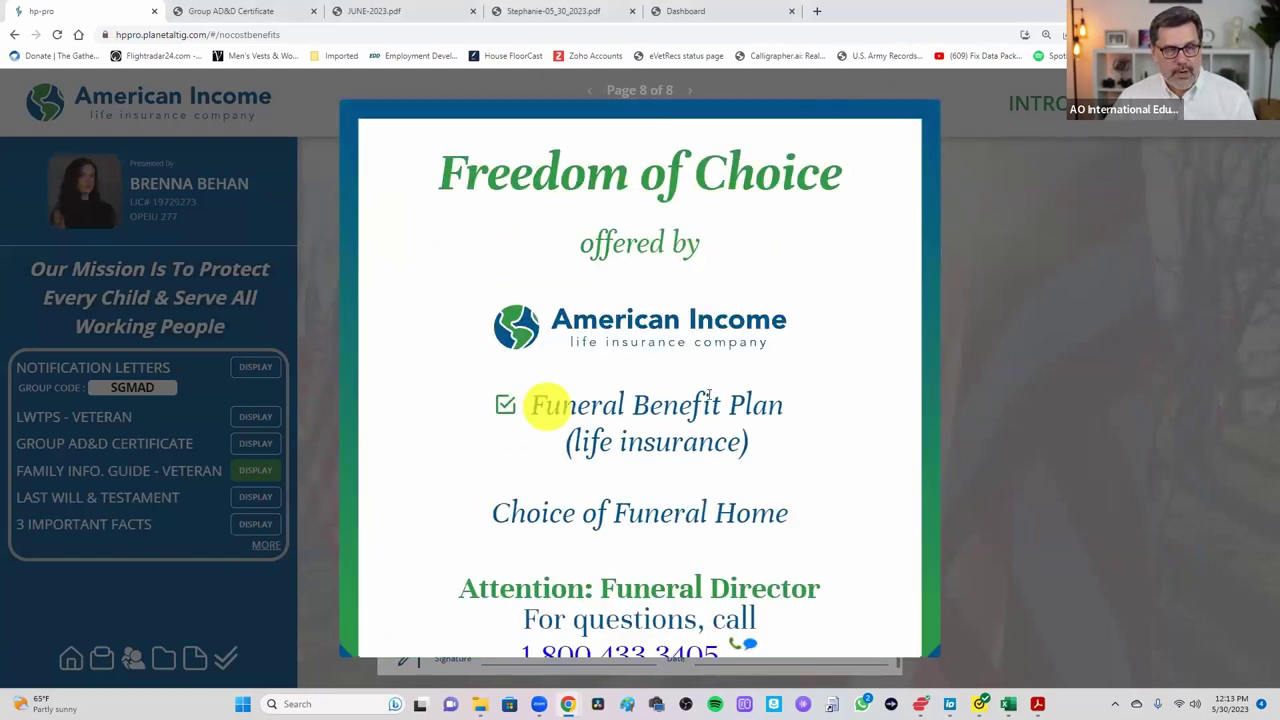
click(988, 295)
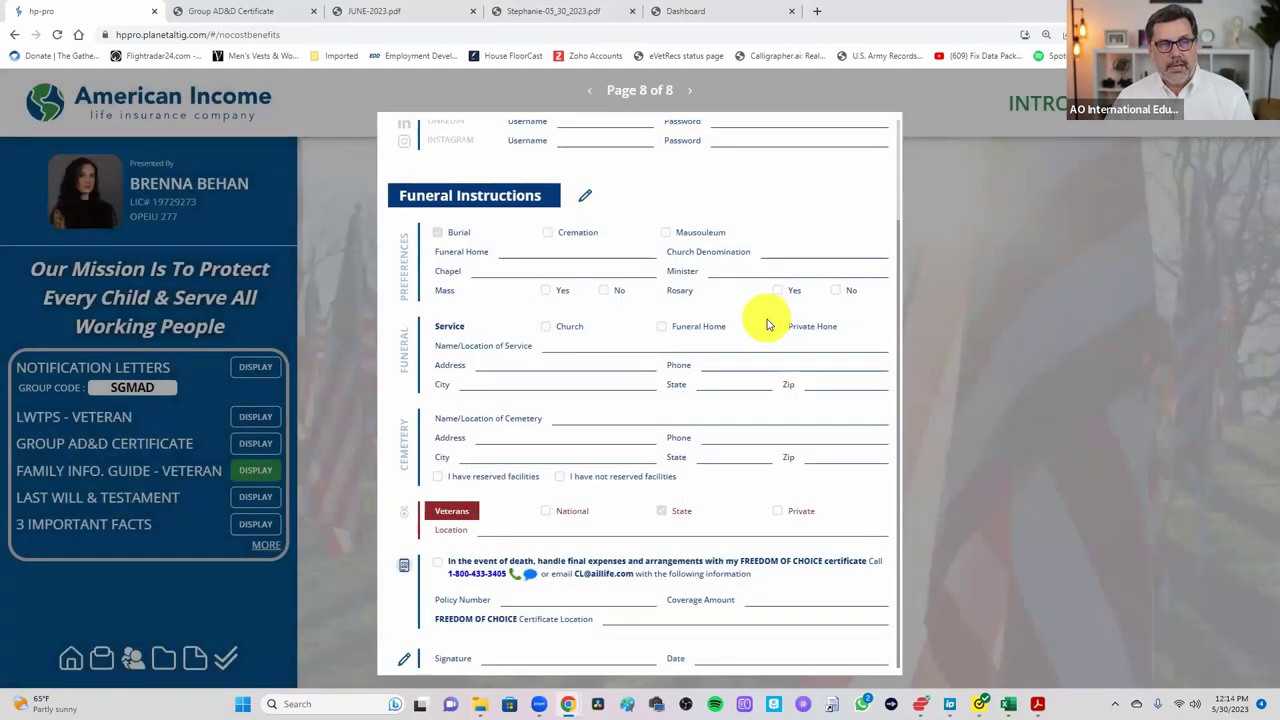
scroll(767, 320, up, 1)
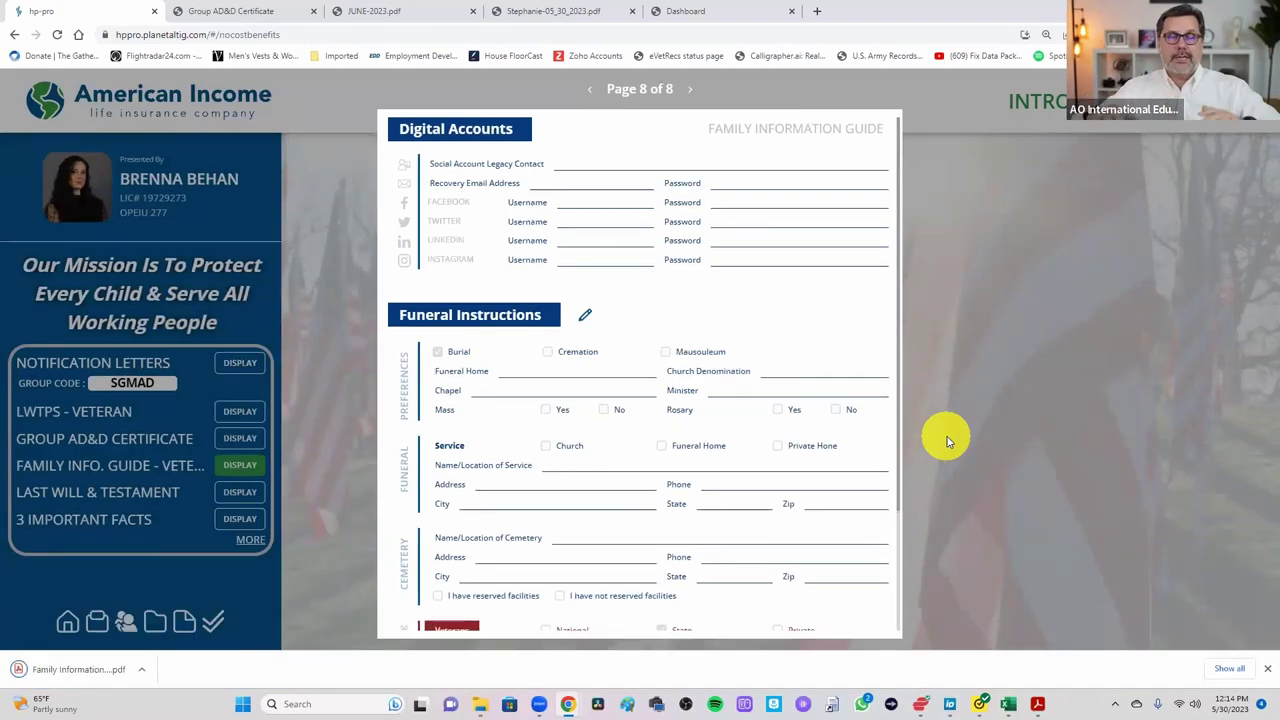
- Open the downloaded Family Information Guide - Veteran PDF from Chrome's download bar
click(152, 677)
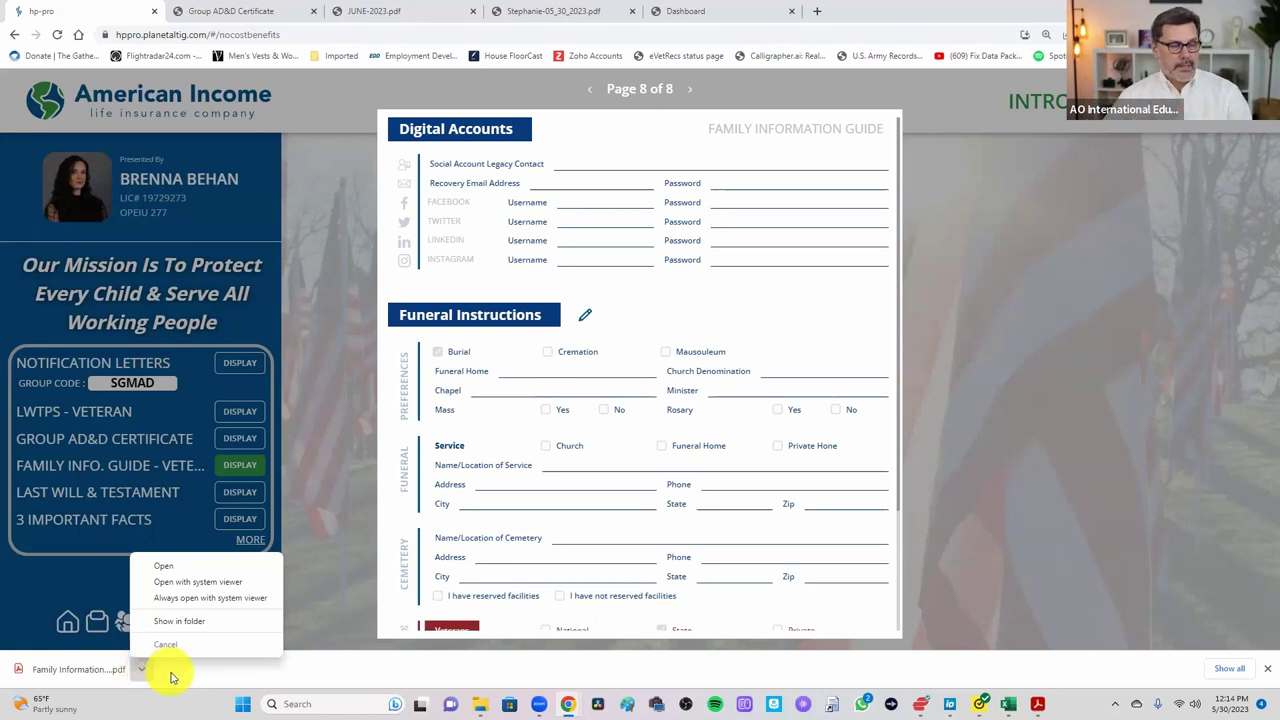
click(193, 565)
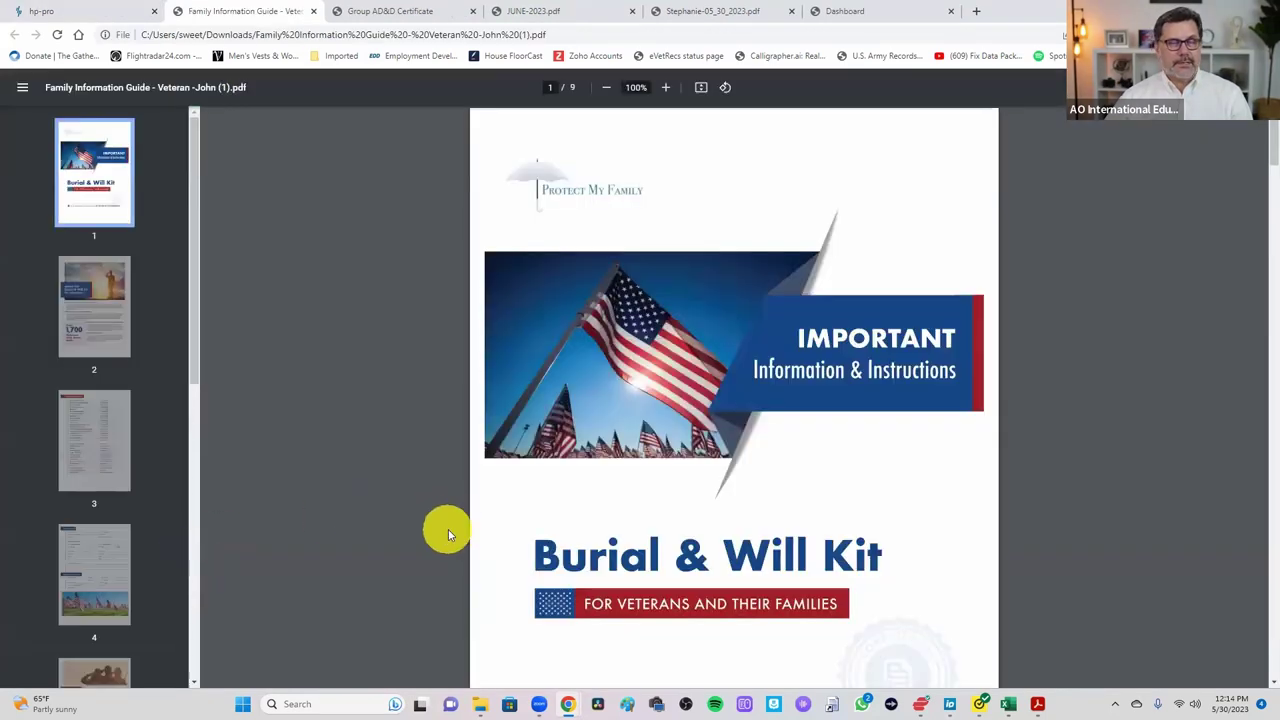
- Scroll through the downloaded PDF to verify the filled fields, then return to the hp-pro tab
scroll(448, 529, down, 10)
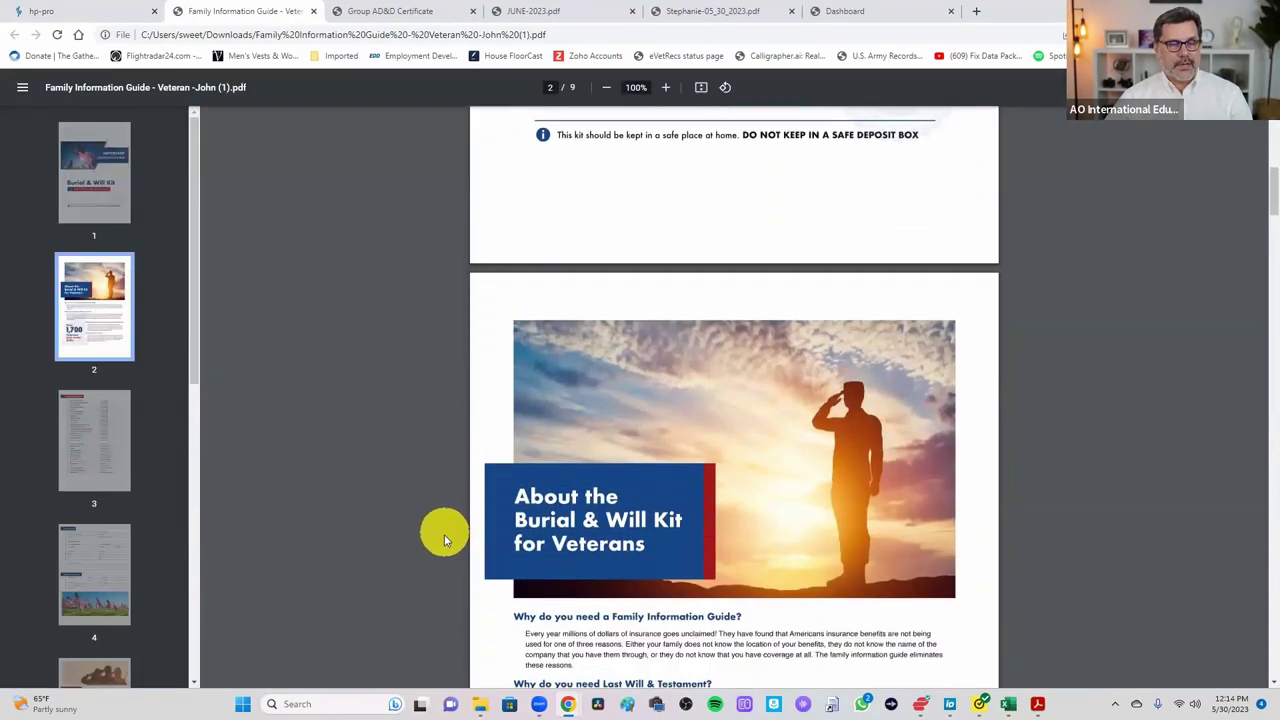
scroll(444, 536, down, 10)
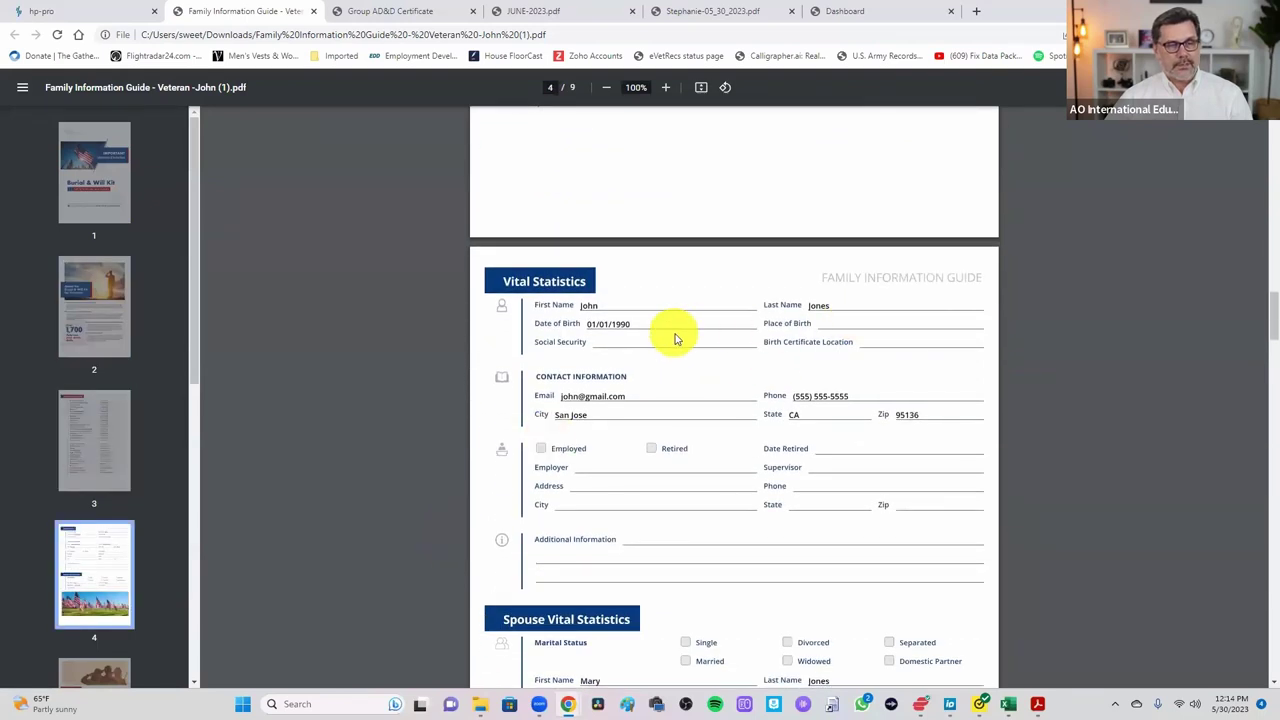
scroll(675, 340, down, 3)
scroll(890, 527, down, 6)
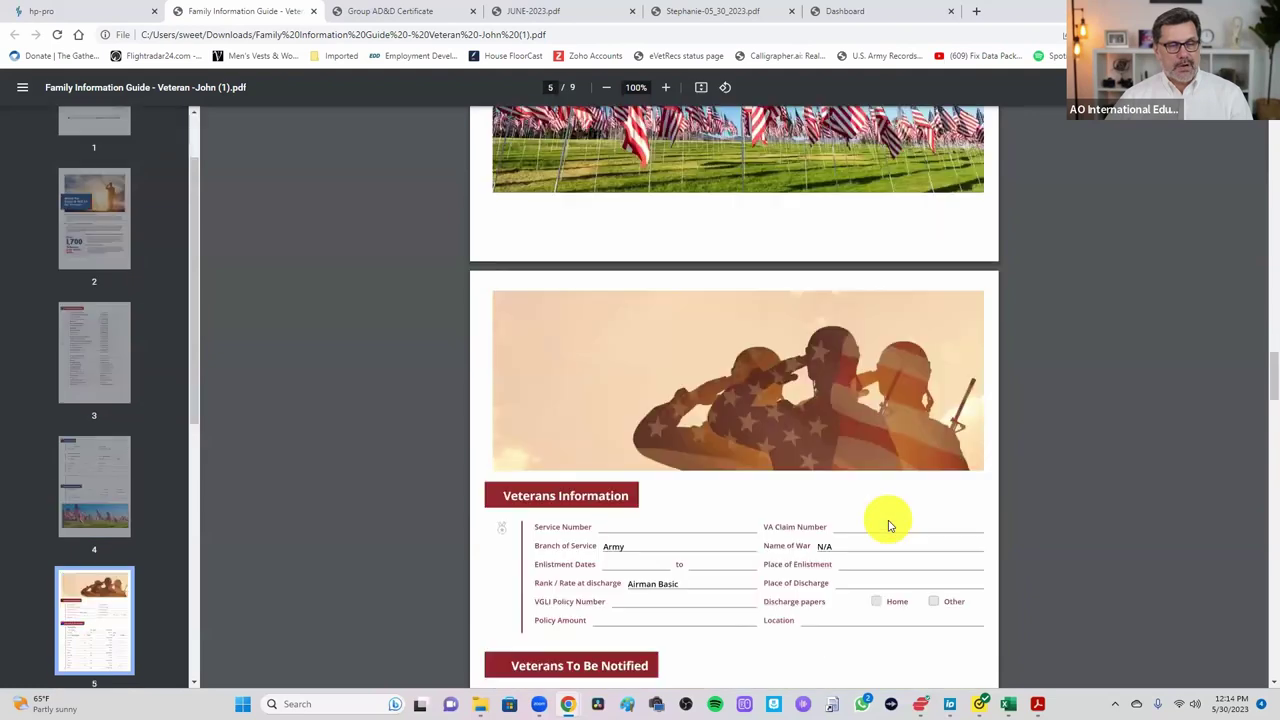
scroll(890, 527, down, 5)
scroll(697, 155, up, 1)
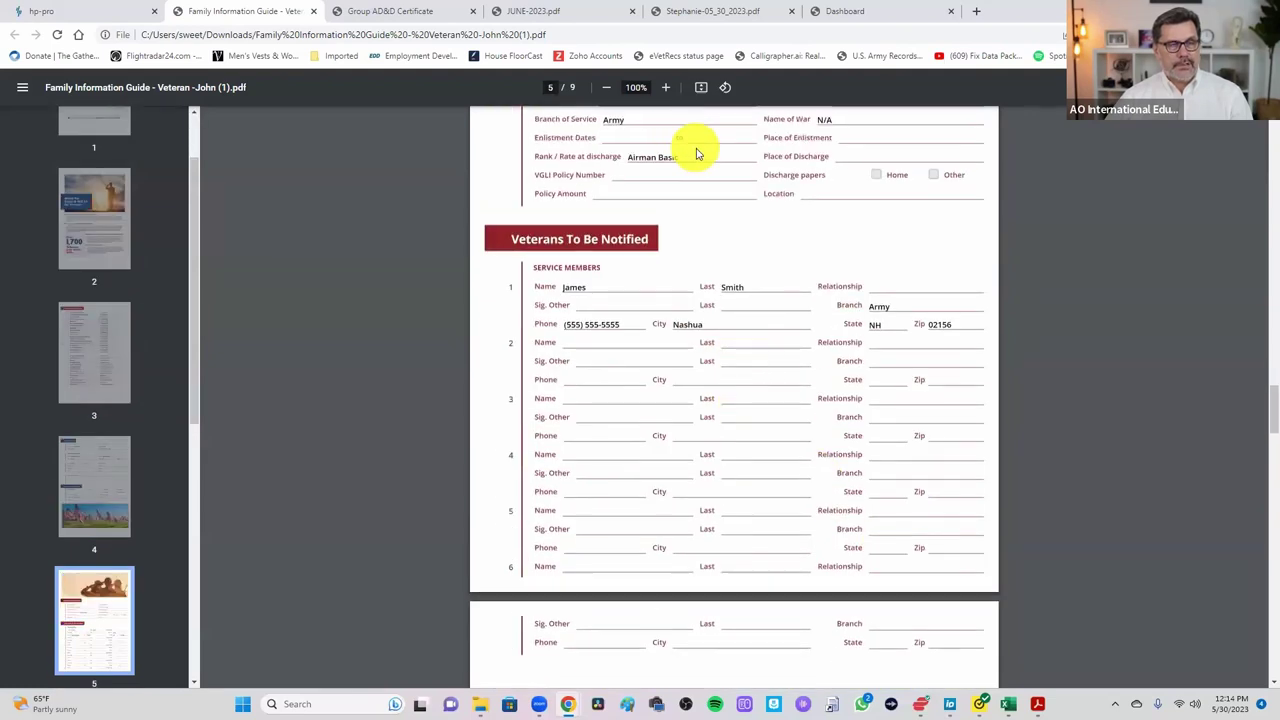
scroll(697, 155, up, 2)
scroll(620, 363, down, 3)
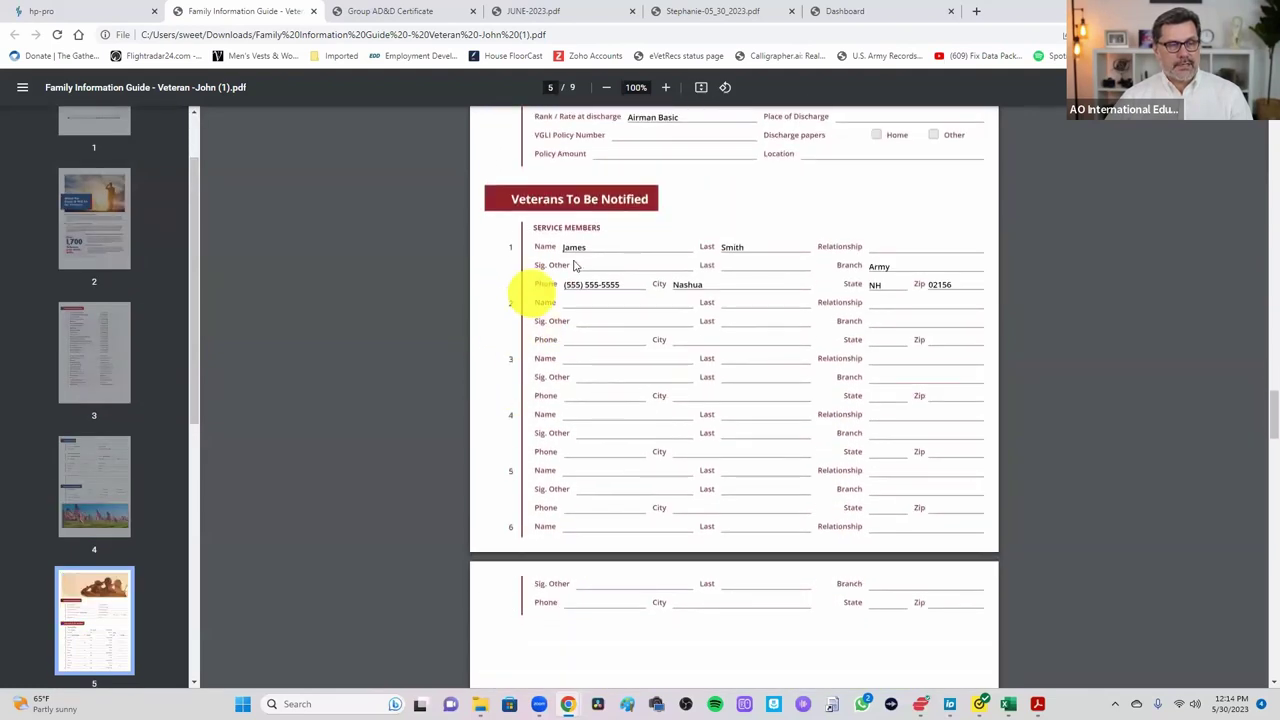
scroll(724, 277, down, 10)
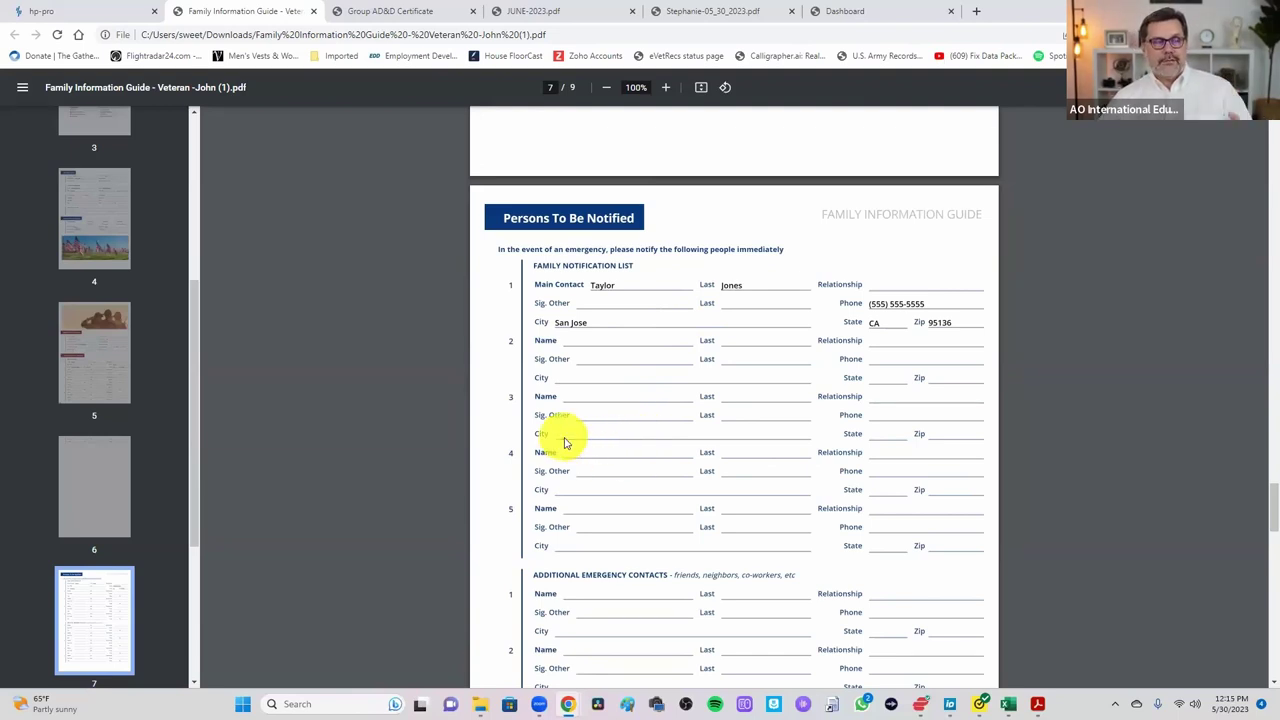
click(92, 11)
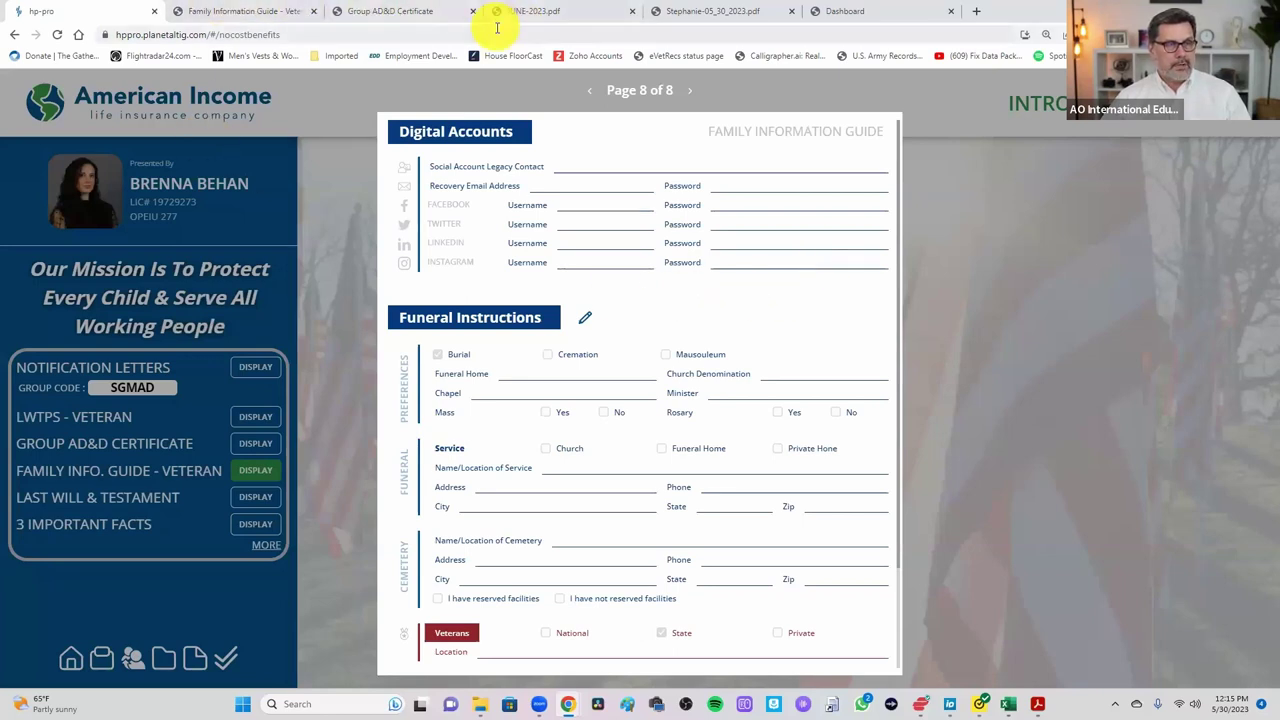
click(215, 15)
- Cycle through the open browser tabs and settle back on the HP Pro portal presentation
click(135, 13)
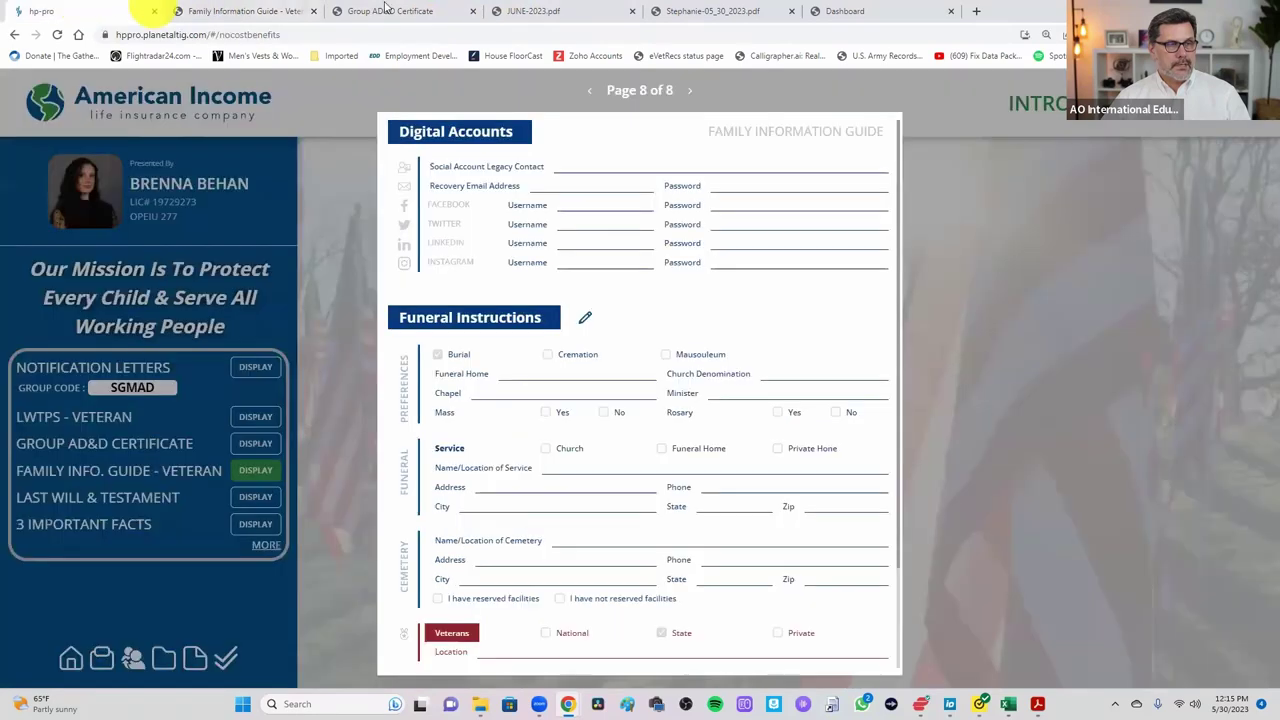
click(429, 11)
click(562, 9)
click(720, 11)
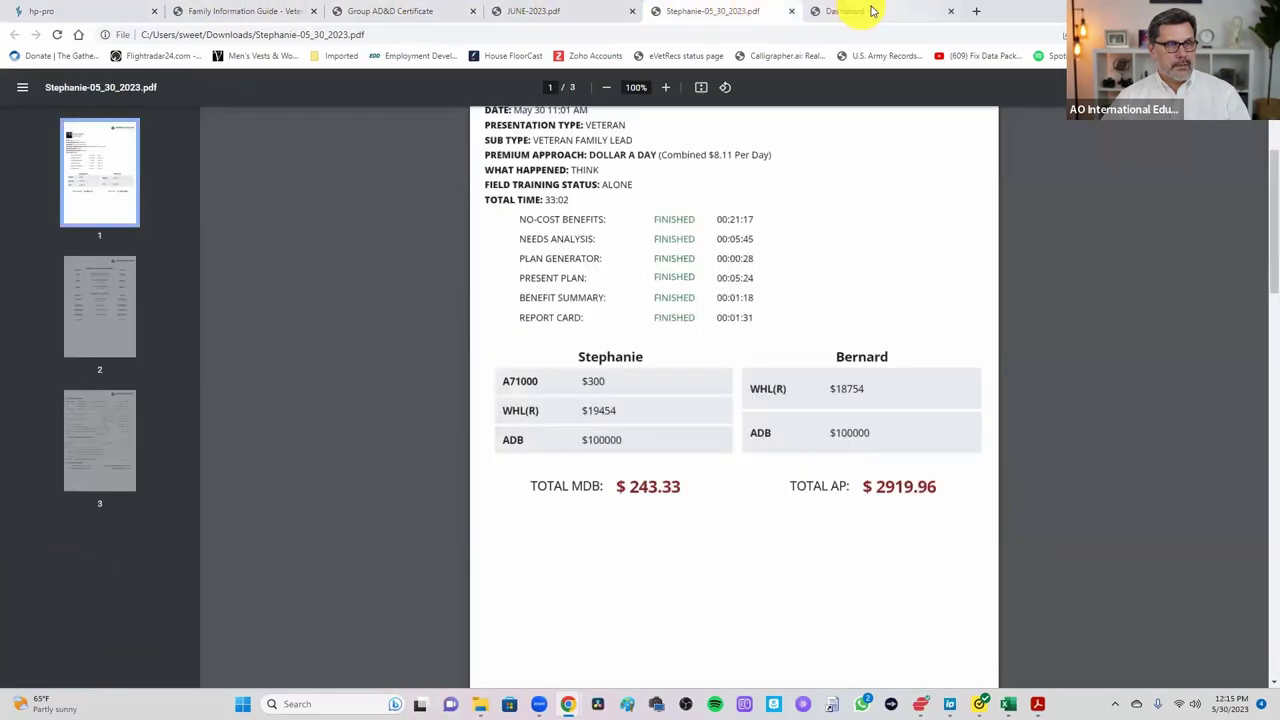
click(880, 11)
click(58, 12)
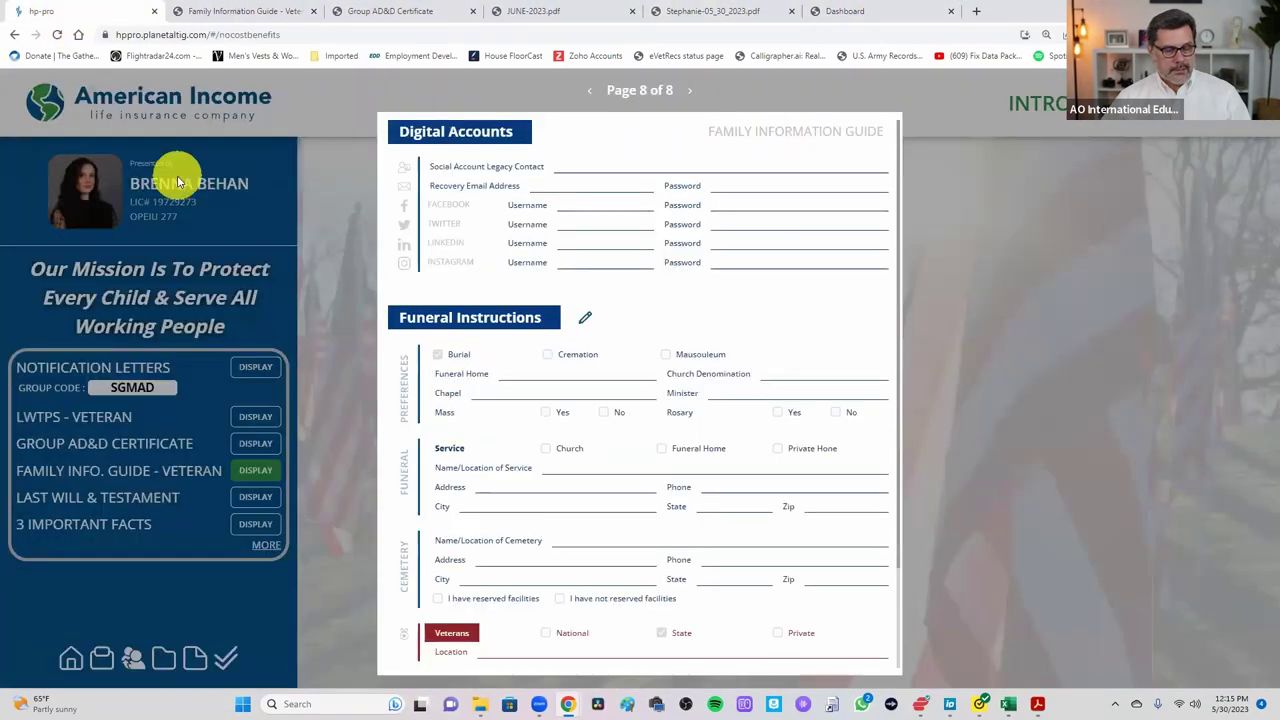
- Bring up the Veteran Presentation Script and scroll to page 6, section A6: Last Will & Testament
key(alt+Tab)
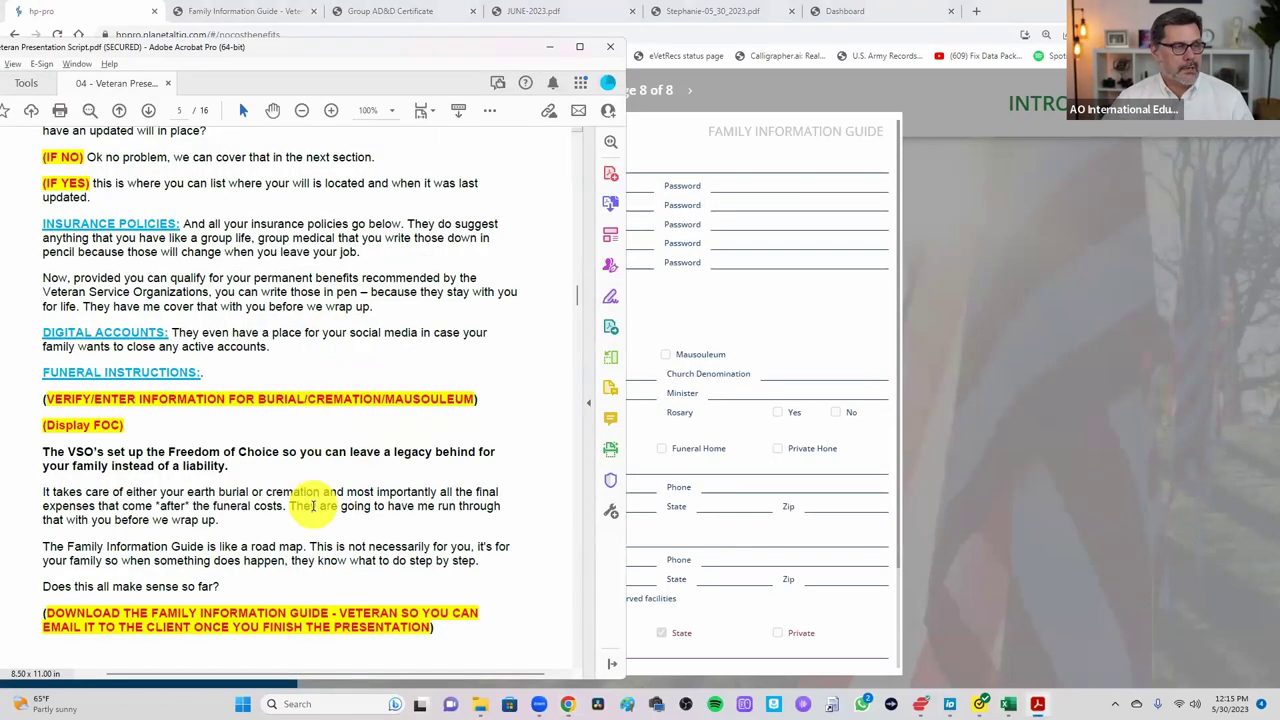
scroll(277, 528, down, 2)
scroll(277, 535, down, 10)
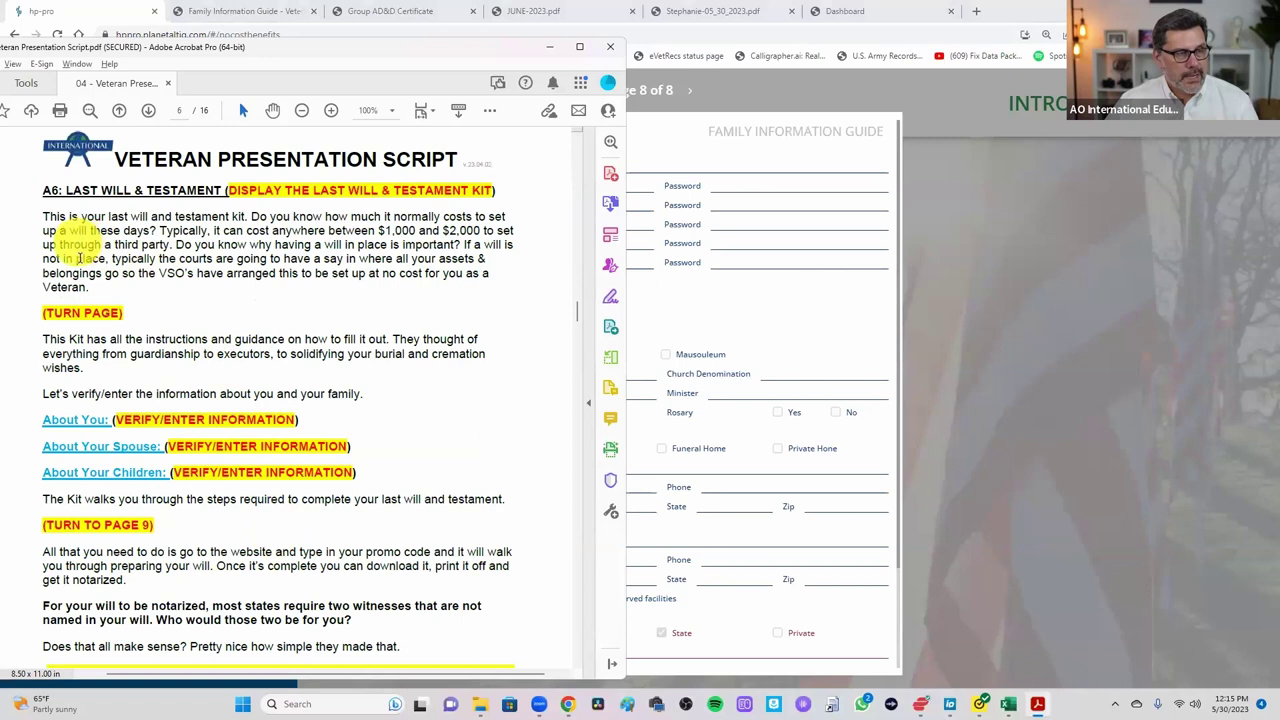
scroll(176, 468, down, 2)
scroll(187, 481, down, 2)
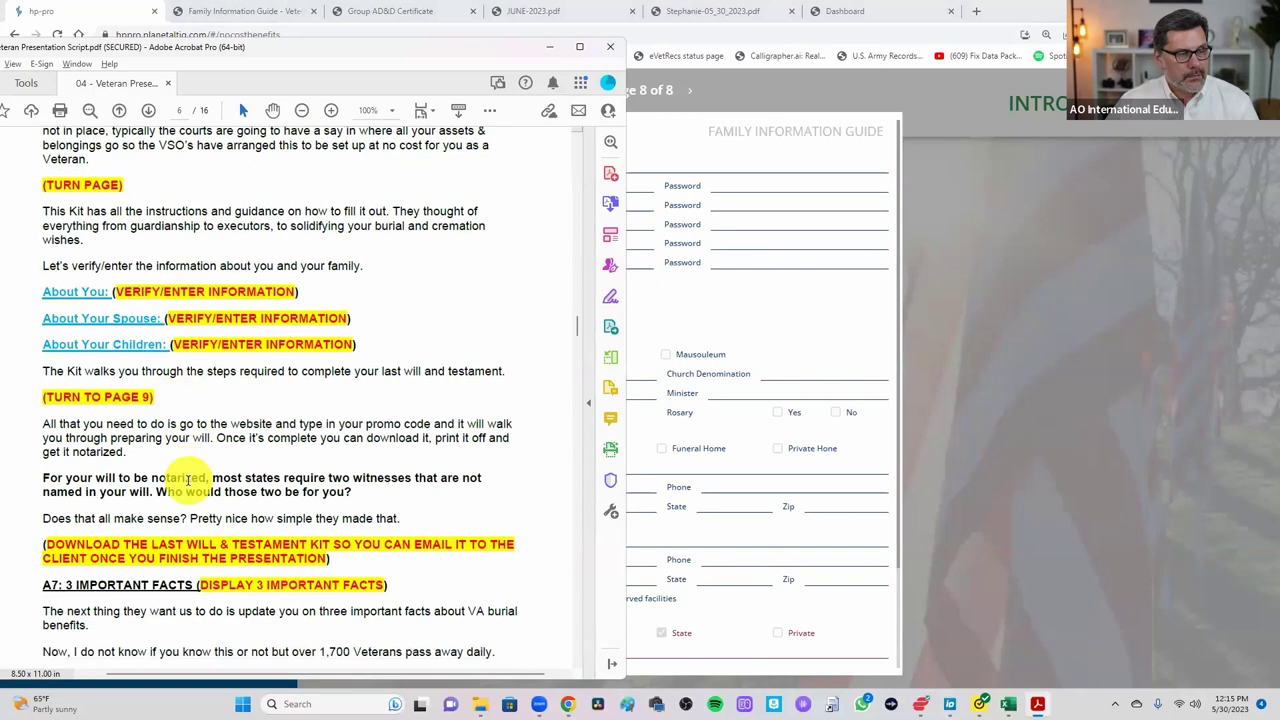
scroll(187, 480, up, 3)
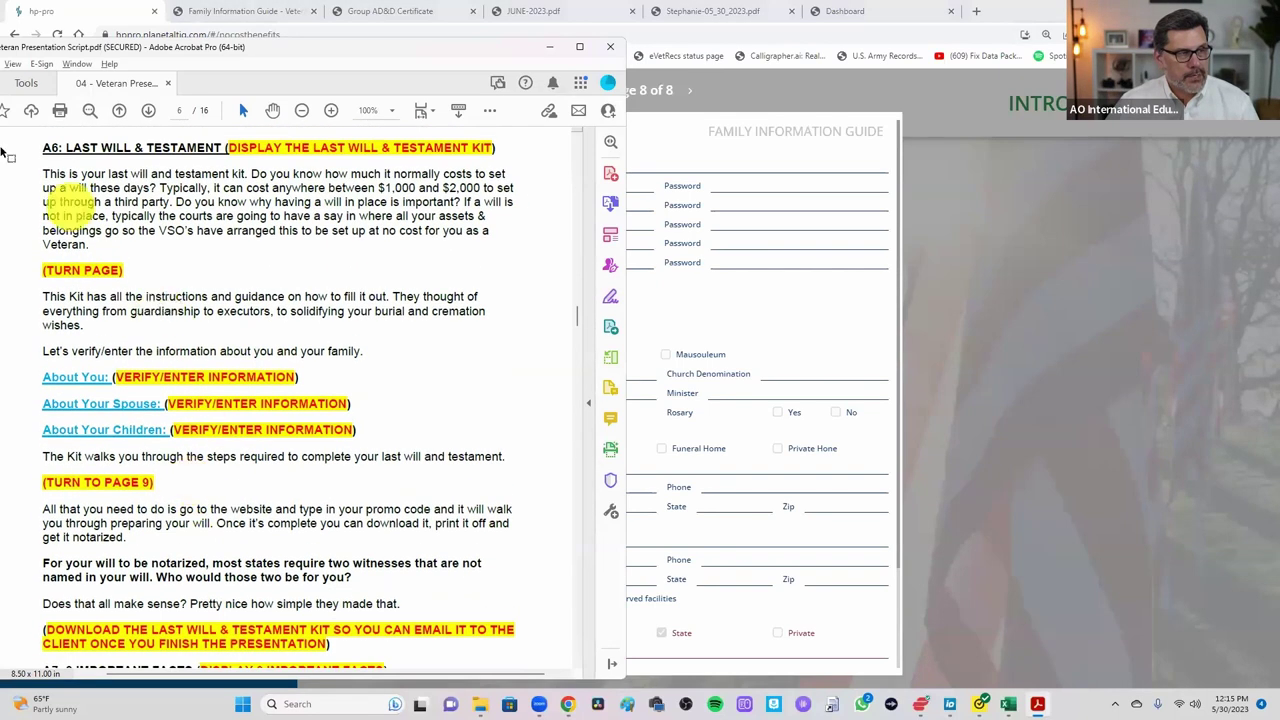
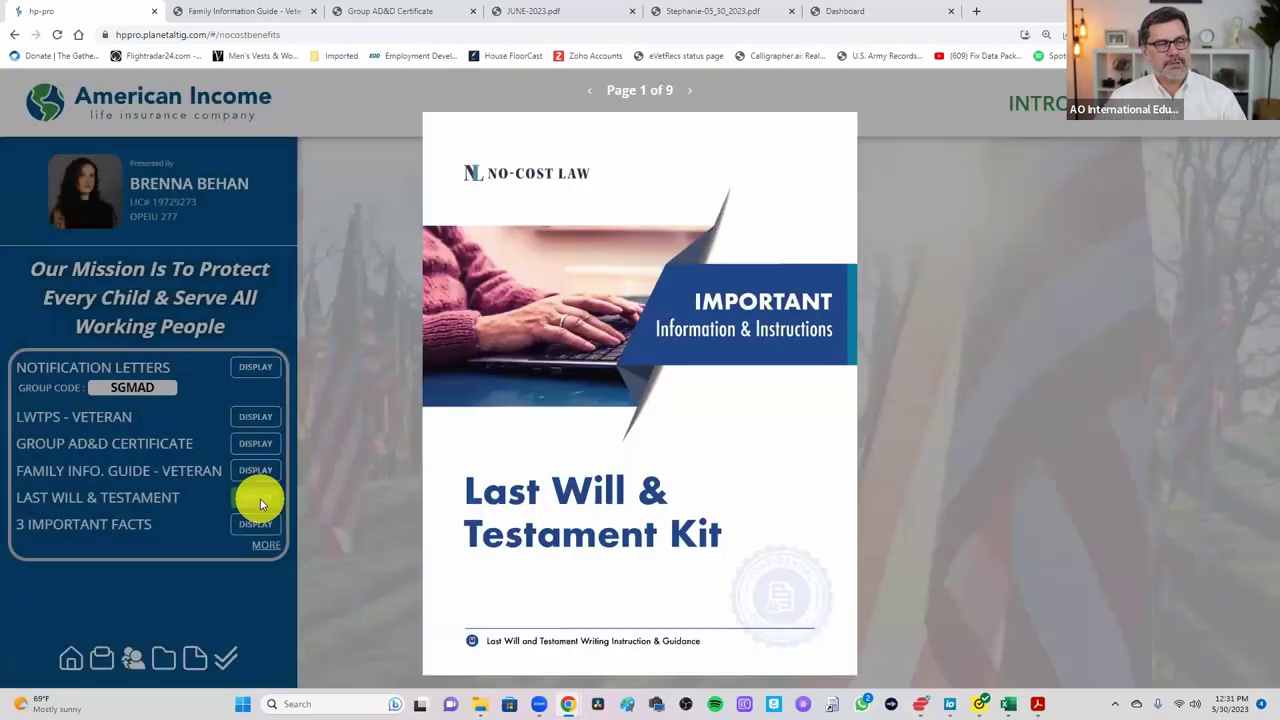
- Turn to the will kit's page 3 and save the About You and spouse details
double_click(690, 96)
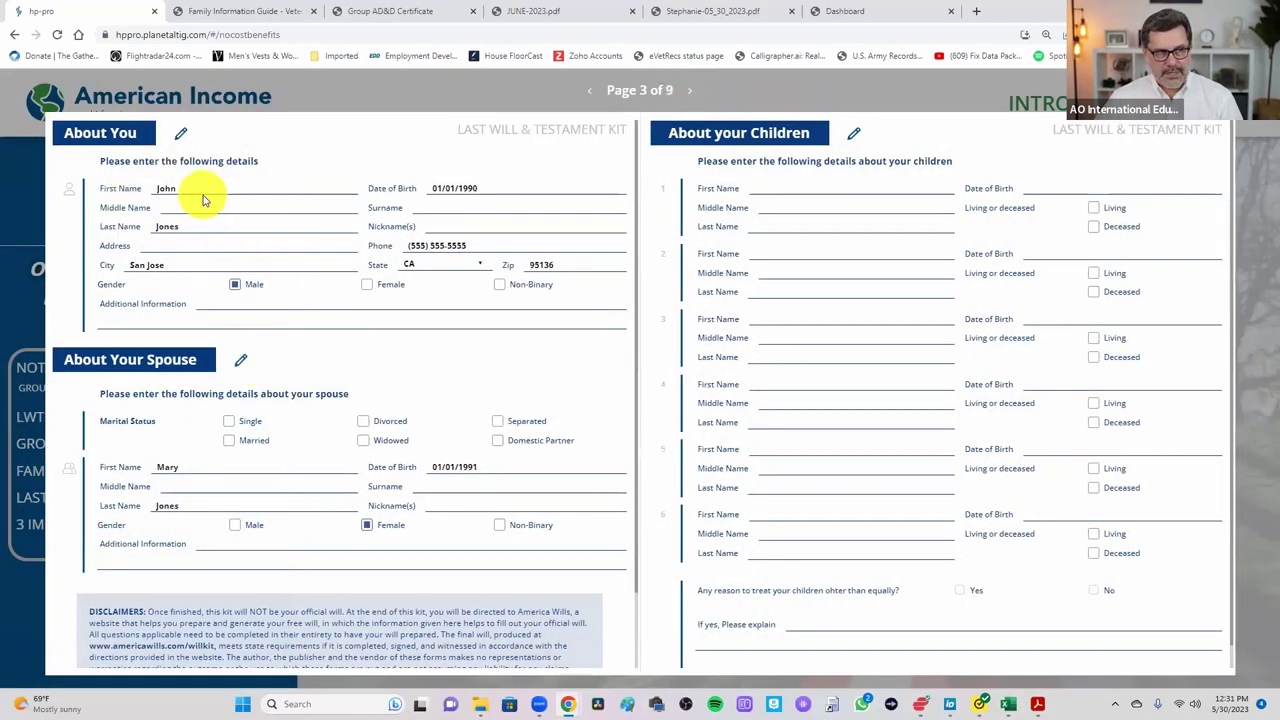
click(179, 134)
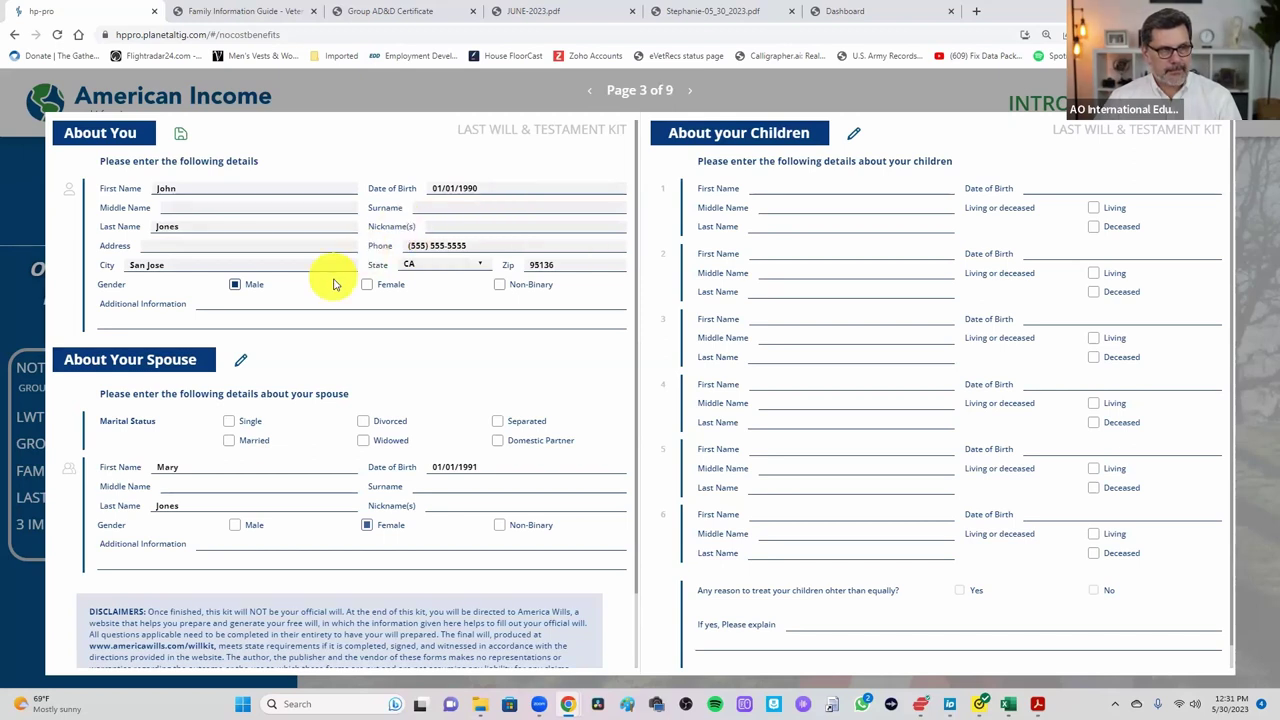
click(179, 135)
click(240, 360)
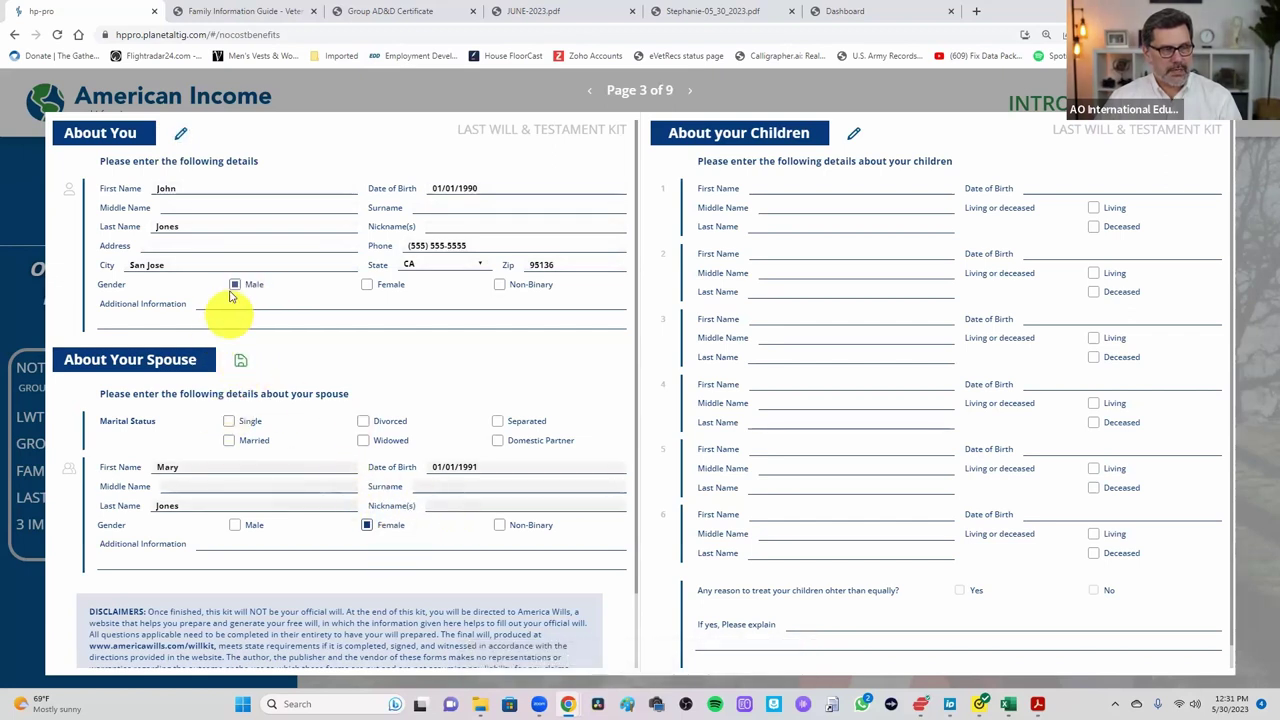
click(240, 360)
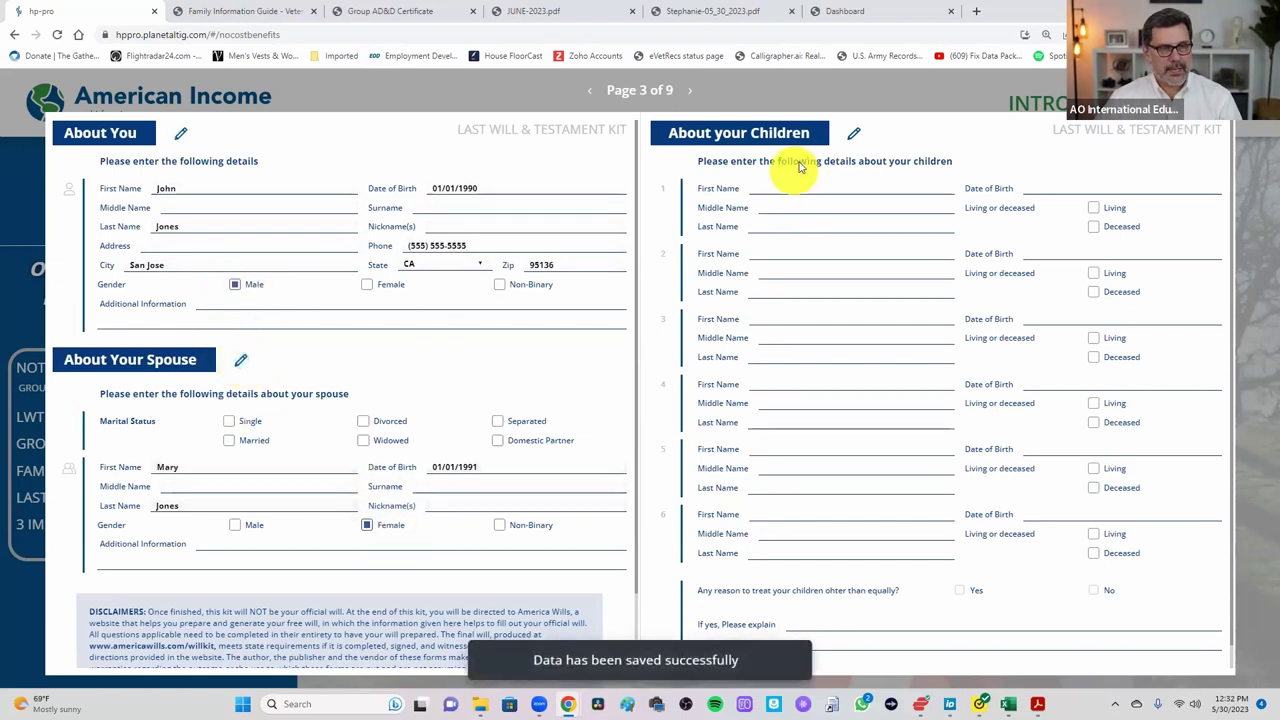
- Open the children details, page through to the kit's final step, and close the viewer
click(853, 138)
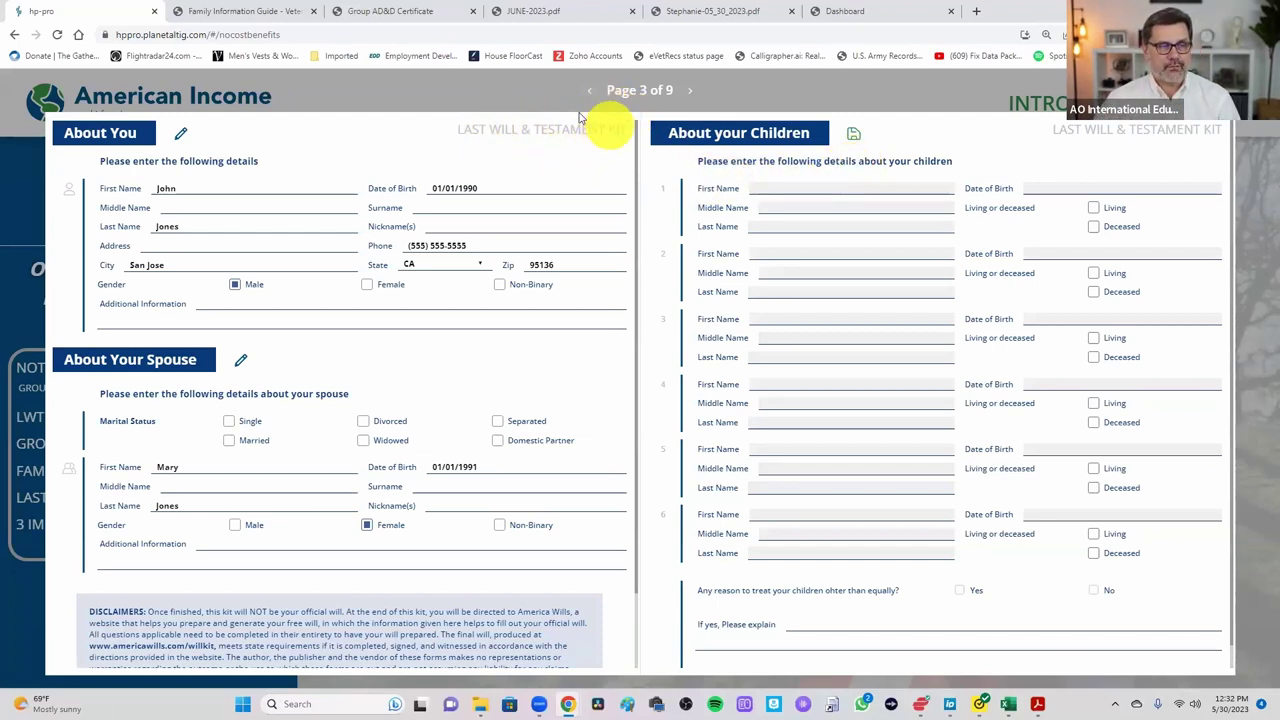
scroll(630, 130, down, 1)
click(696, 100)
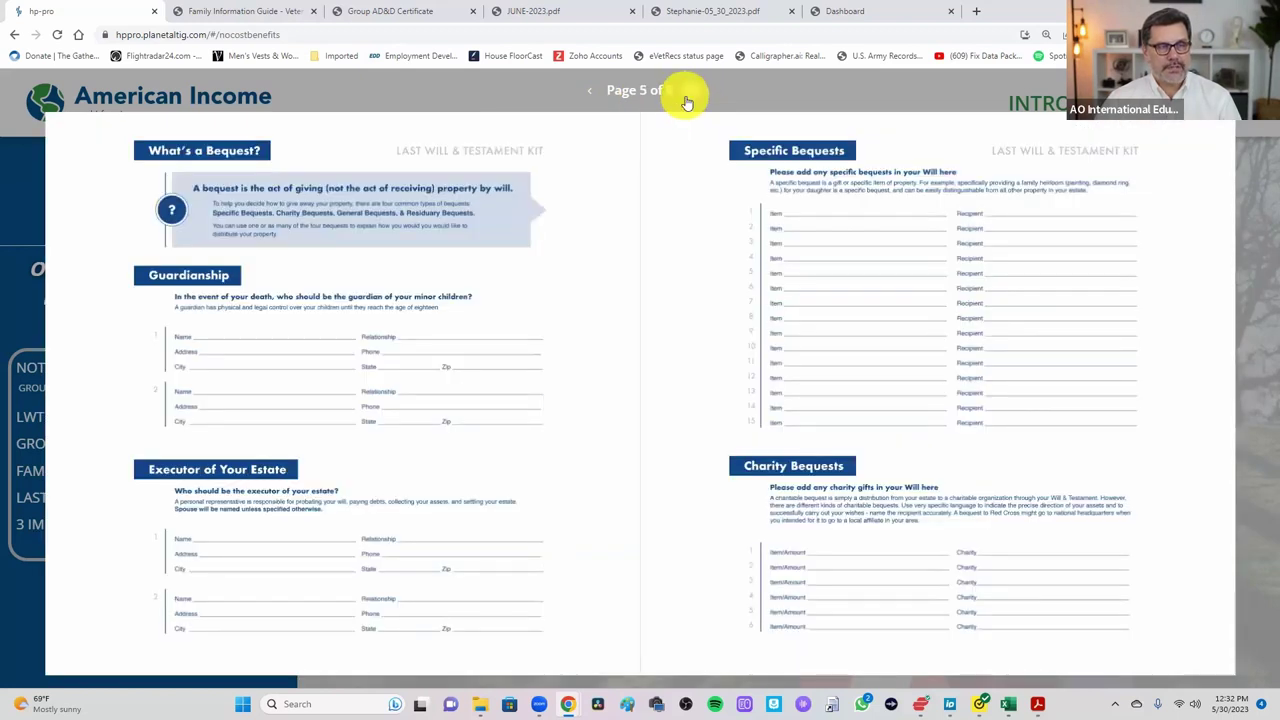
click(687, 103)
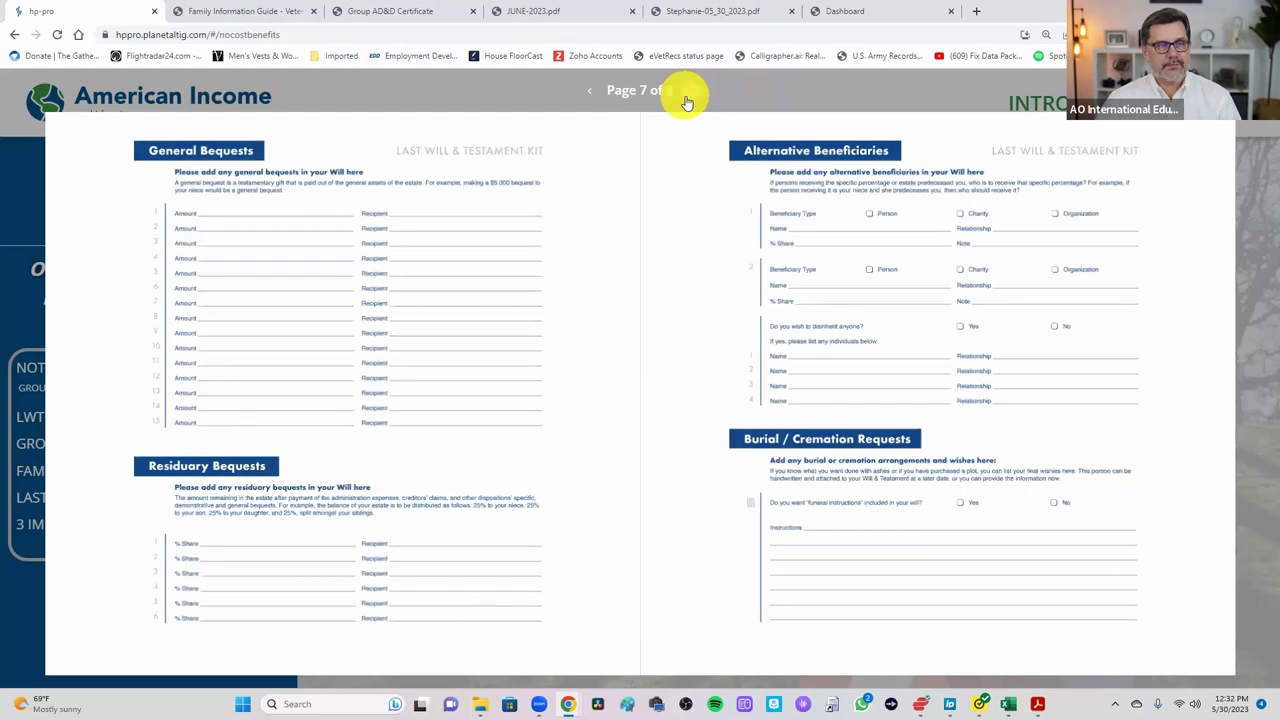
click(687, 103)
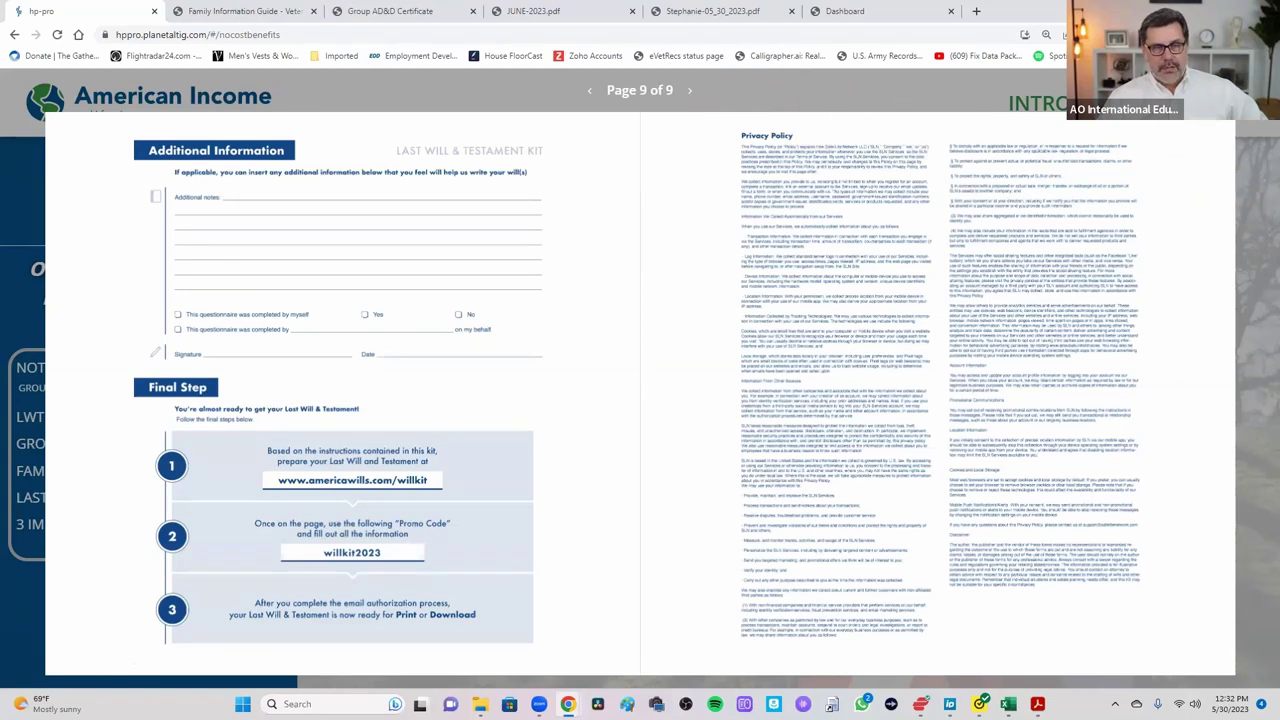
key(Escape)
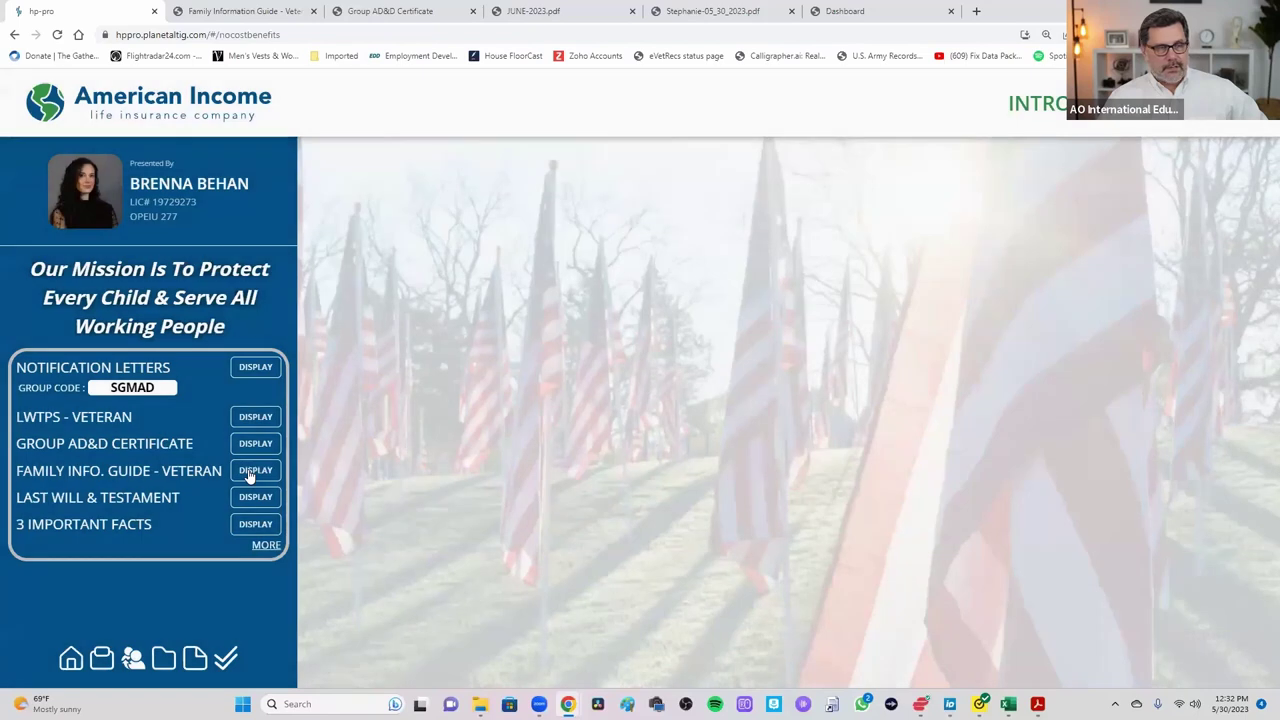
- Display the 3 Important Facts document while reviewing the presentation script
click(252, 526)
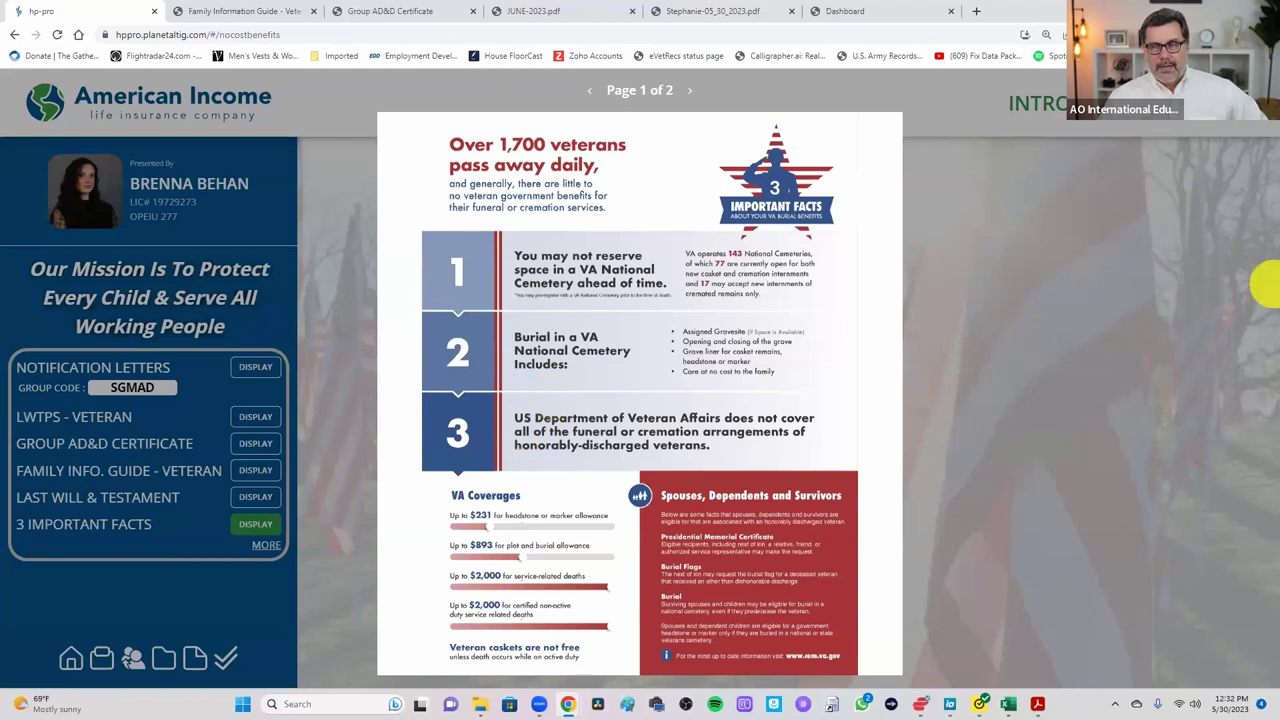
key(alt+Tab)
scroll(846, 450, down, 5)
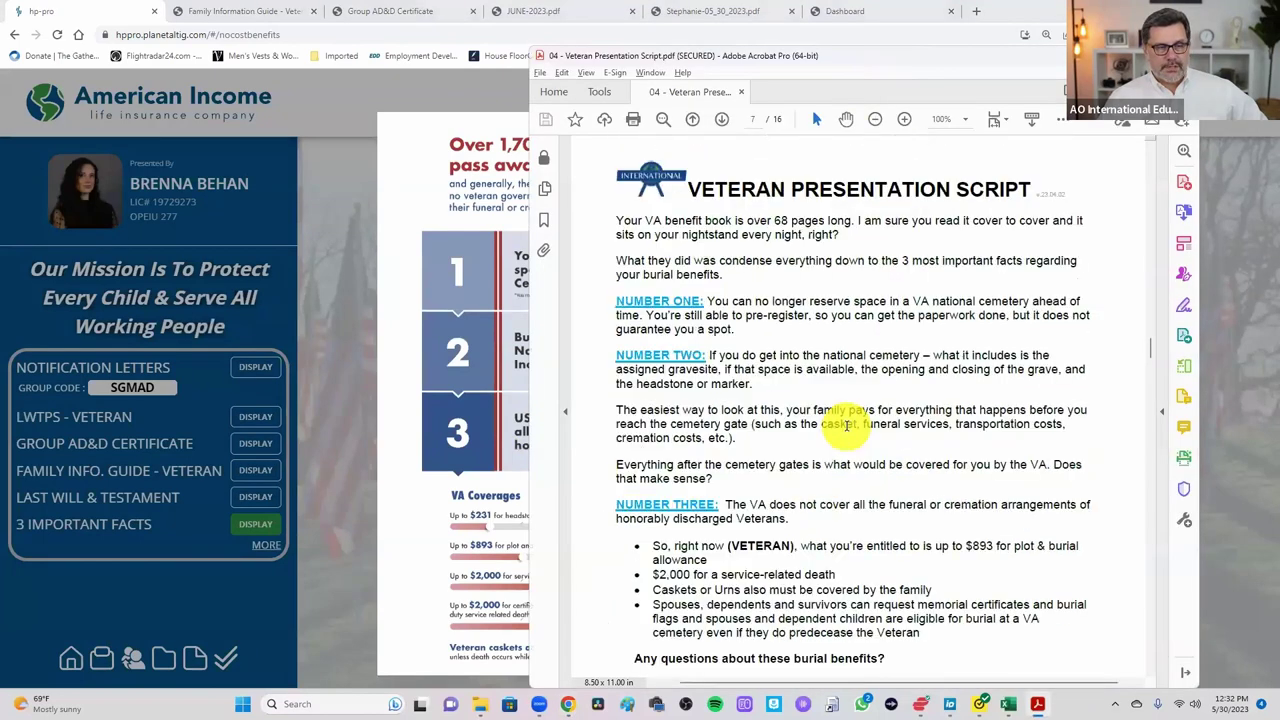
scroll(783, 410, up, 5)
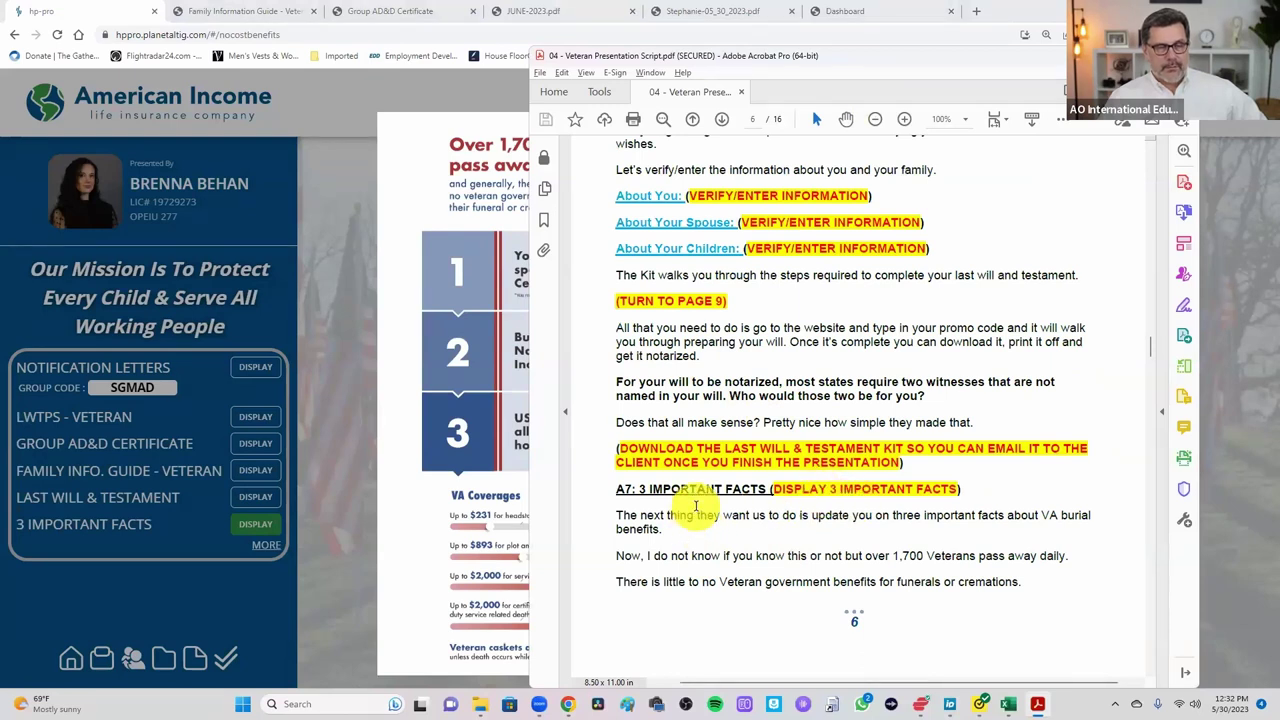
scroll(720, 580, down, 5)
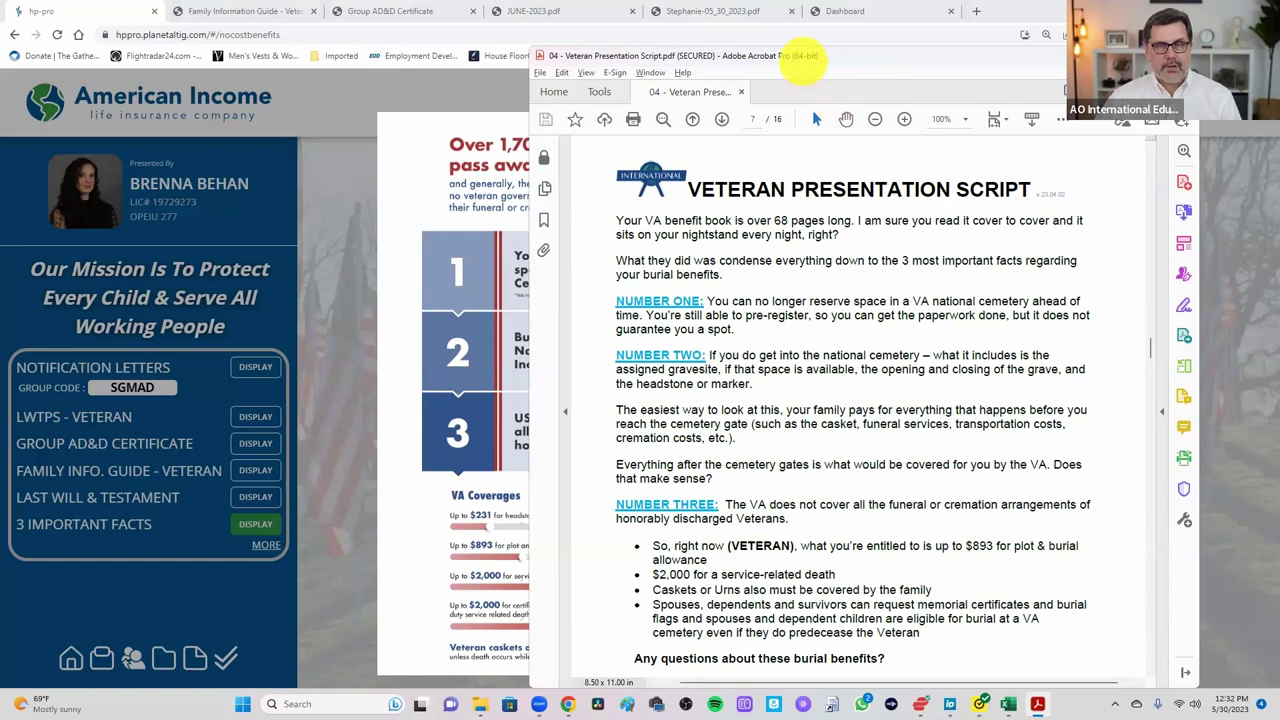
click(714, 45)
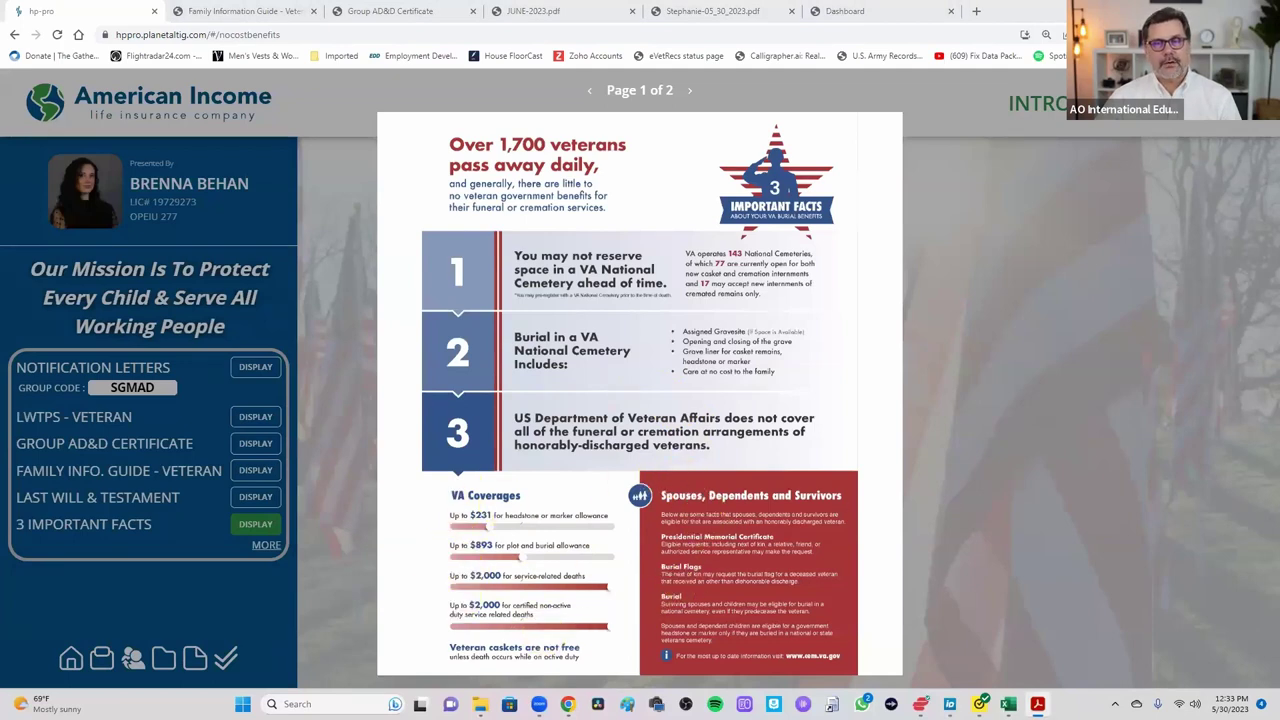
- Check the script again, then turn to the Veterans To Be Notified form on page 2
key(alt+Tab)
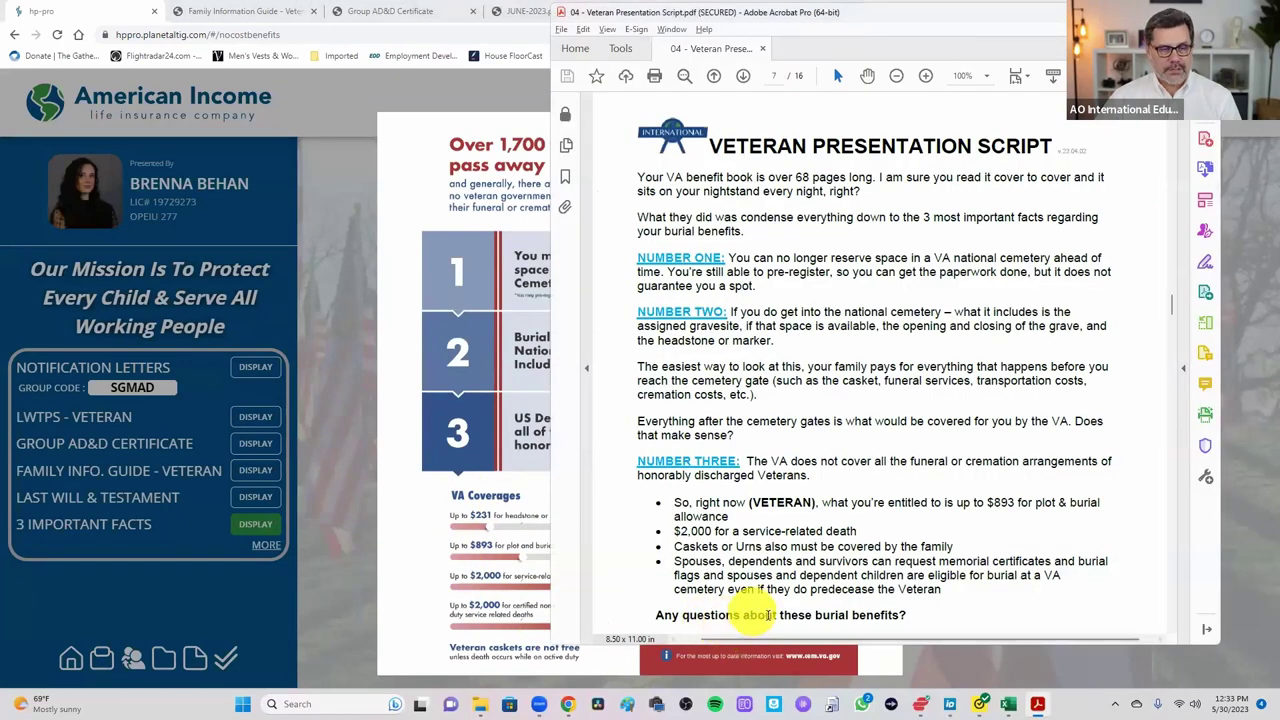
scroll(872, 608, down, 1)
scroll(872, 608, down, 2)
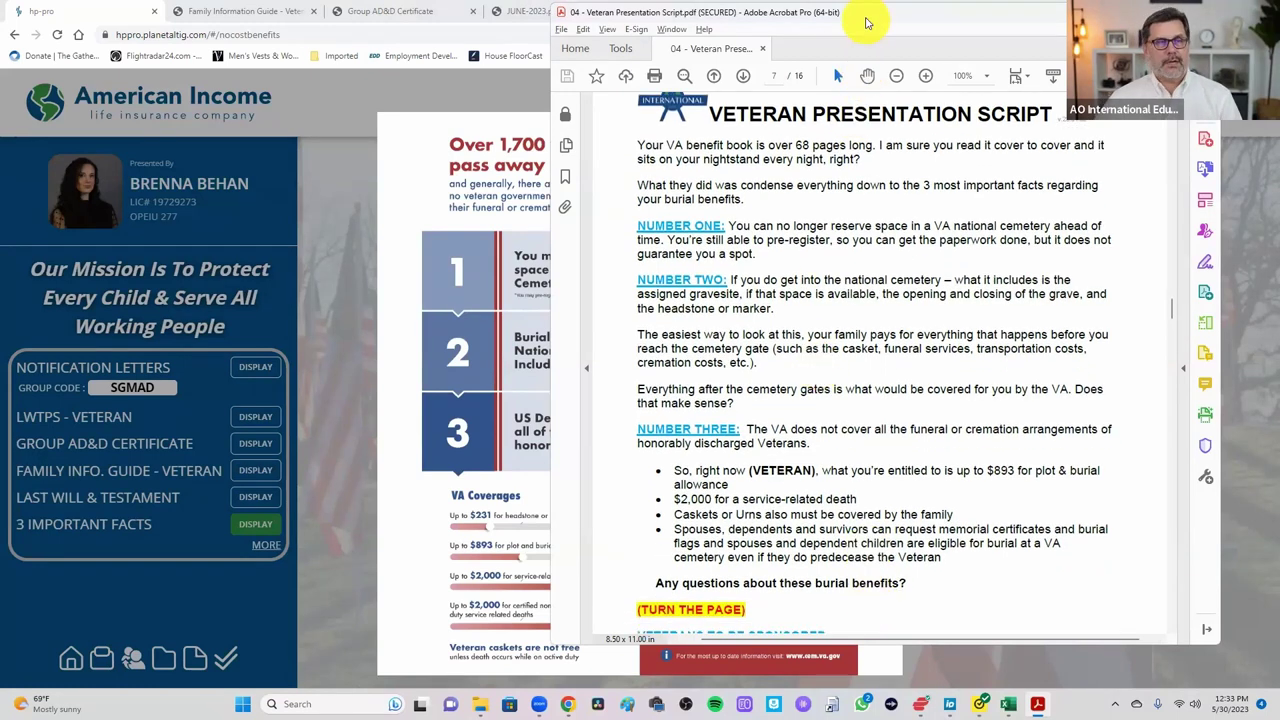
key(alt+Tab)
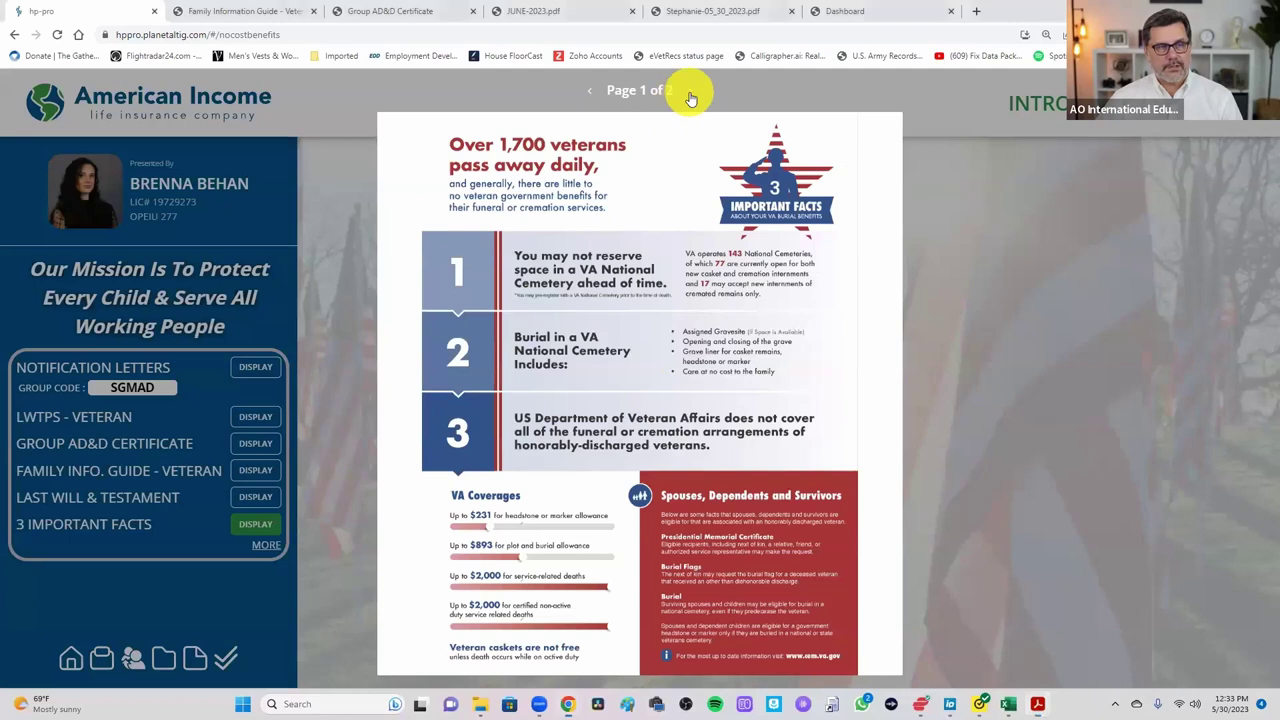
click(689, 90)
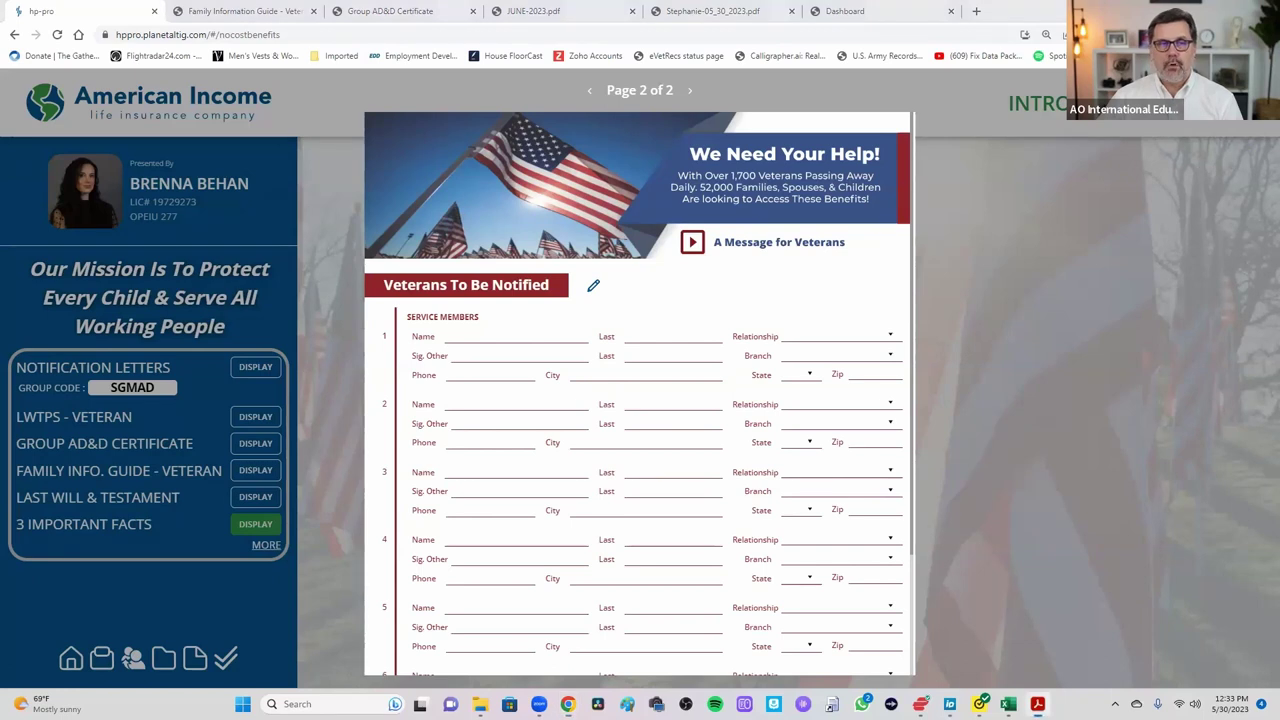
- After reading the script, edit and save the Veterans To Be Notified list
key(alt+Tab)
scroll(748, 466, down, 3)
scroll(748, 466, down, 3)
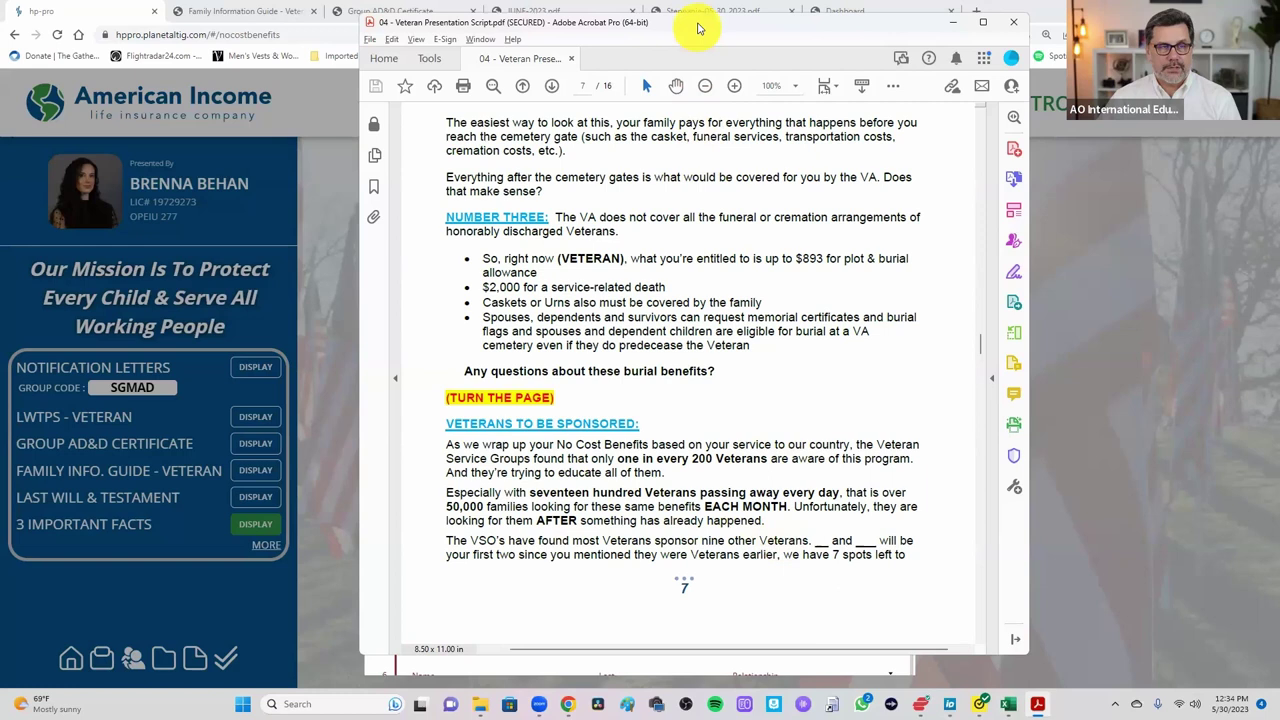
click(953, 21)
scroll(634, 477, down, 3)
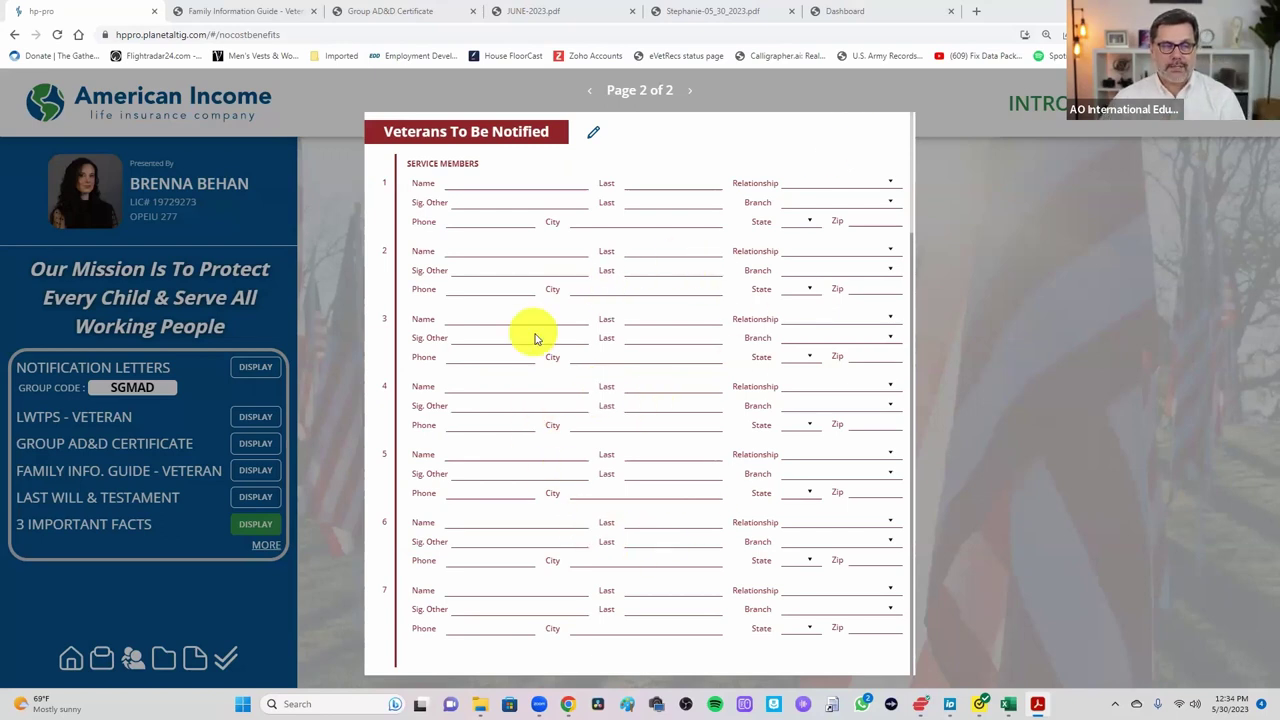
click(595, 140)
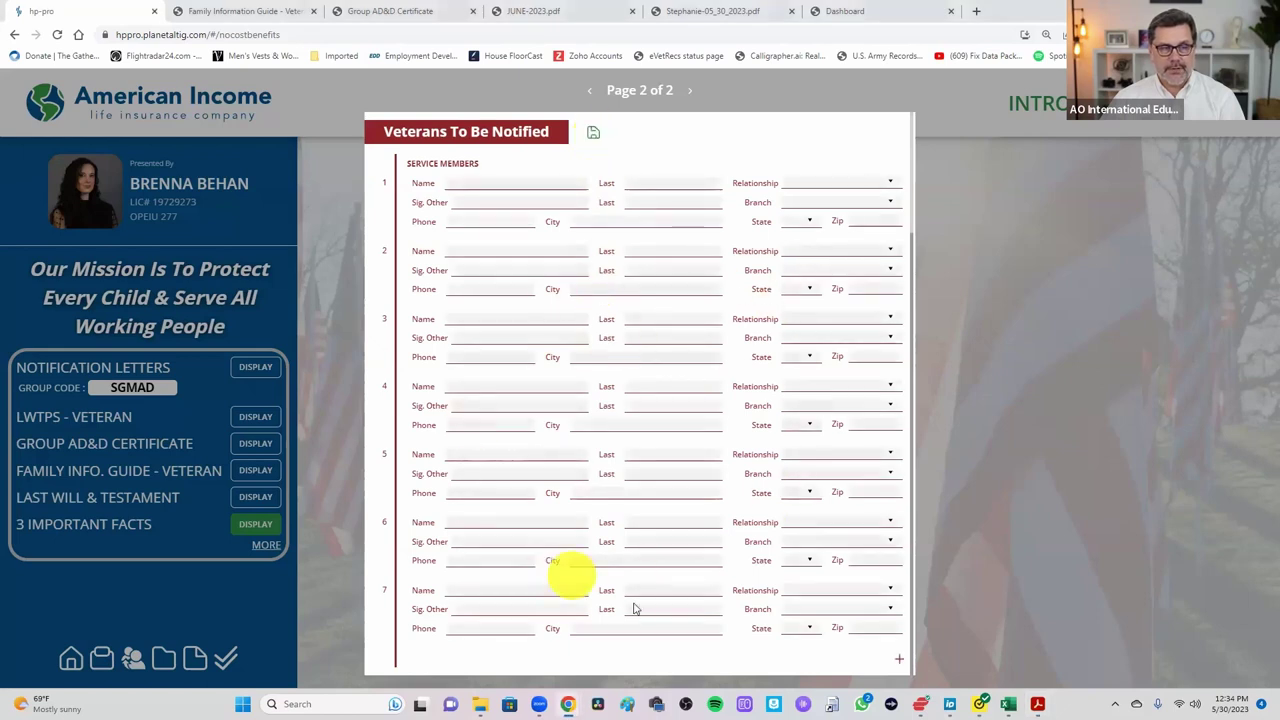
click(593, 133)
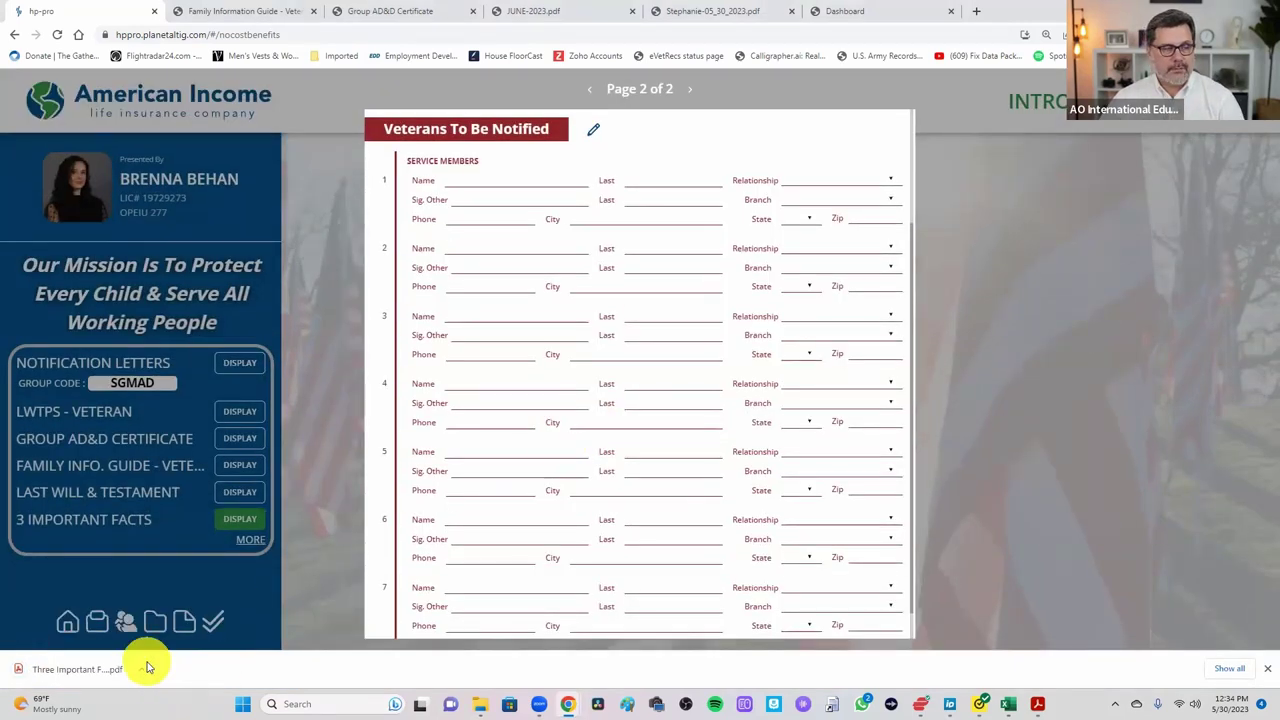
- View the downloaded Three Important Facts PDF, then return to the portal and close the Veterans form
click(144, 668)
click(165, 566)
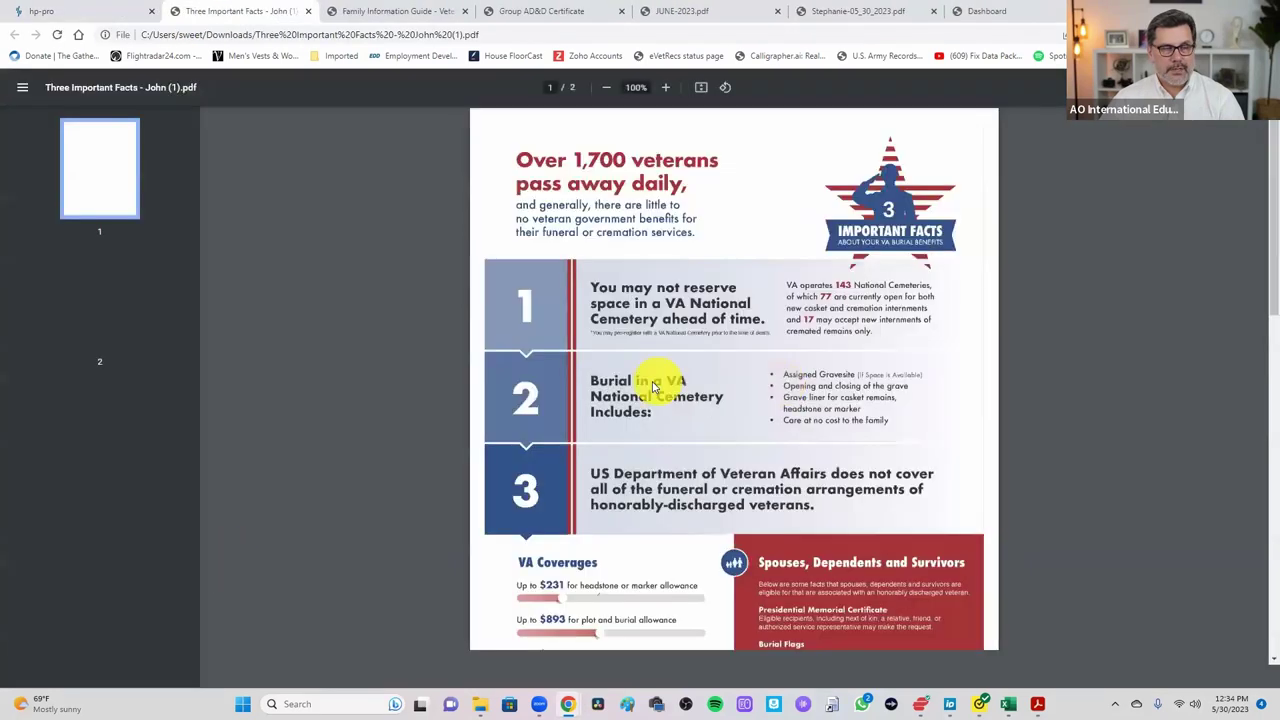
scroll(653, 387, down, 2)
scroll(653, 387, down, 10)
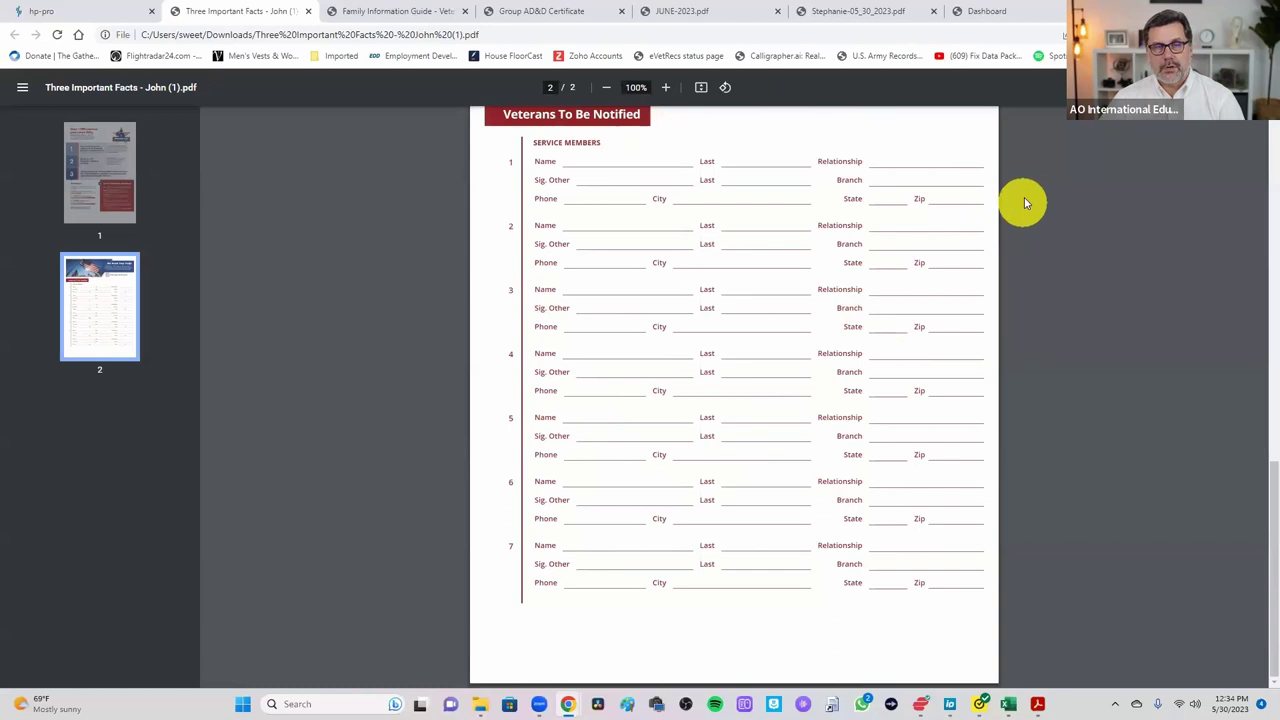
click(38, 12)
click(345, 405)
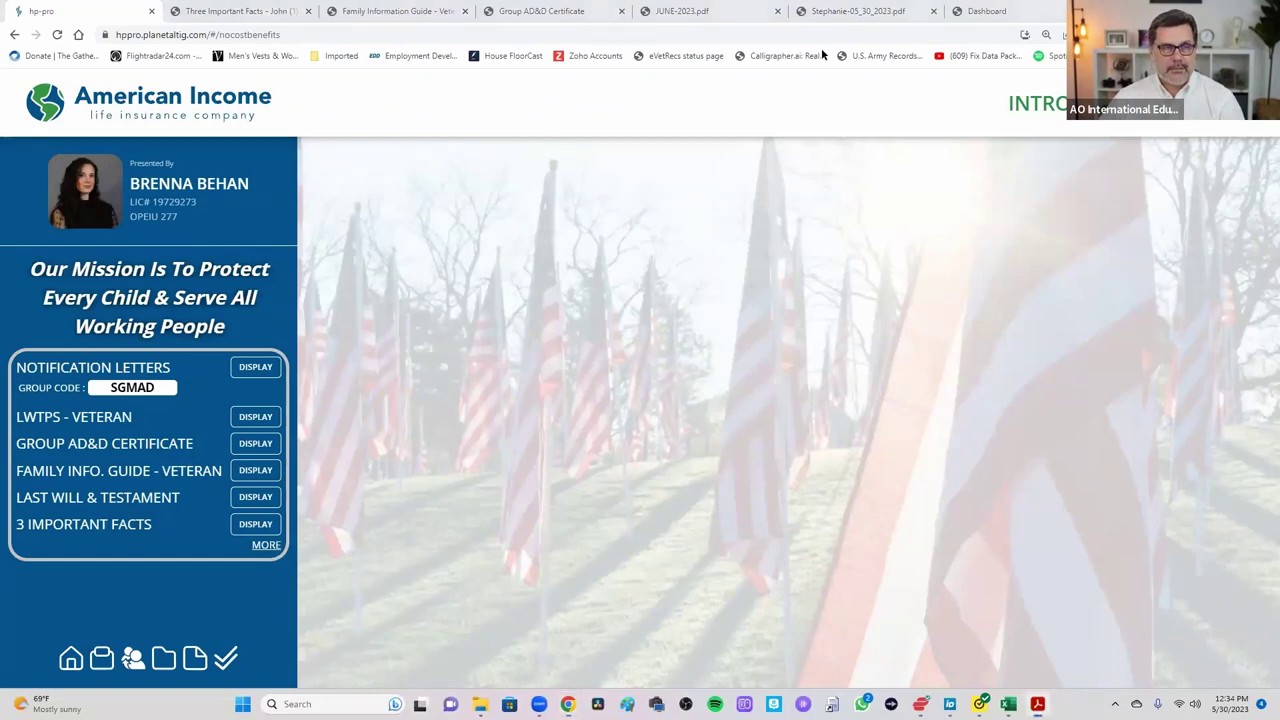
- Open the Sponsorship Program from the portal after checking the presentation script
key(alt+Tab)
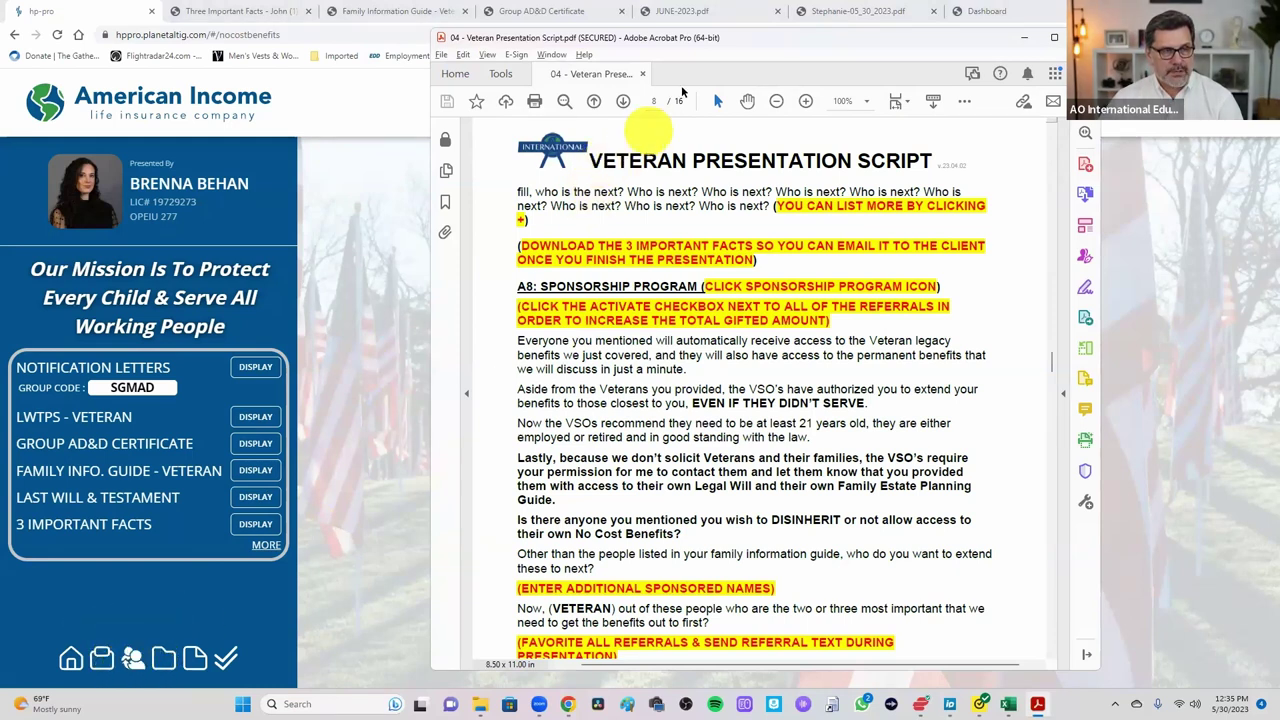
click(180, 549)
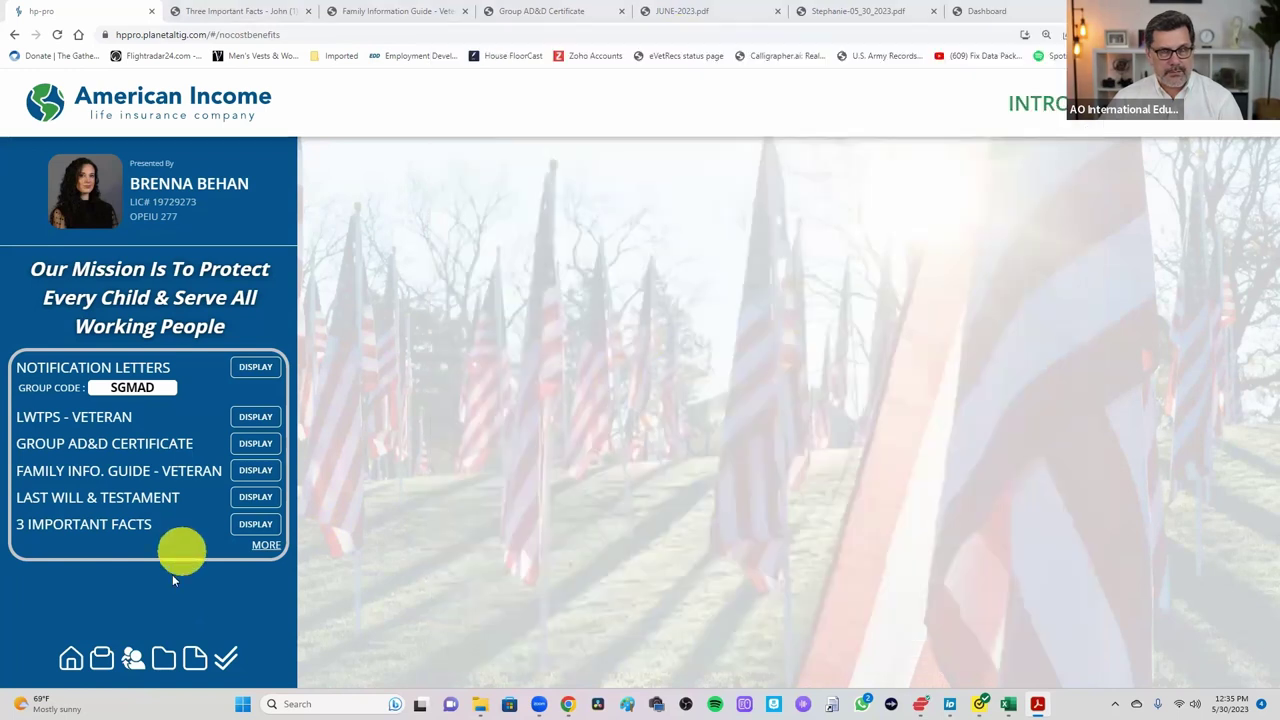
click(130, 662)
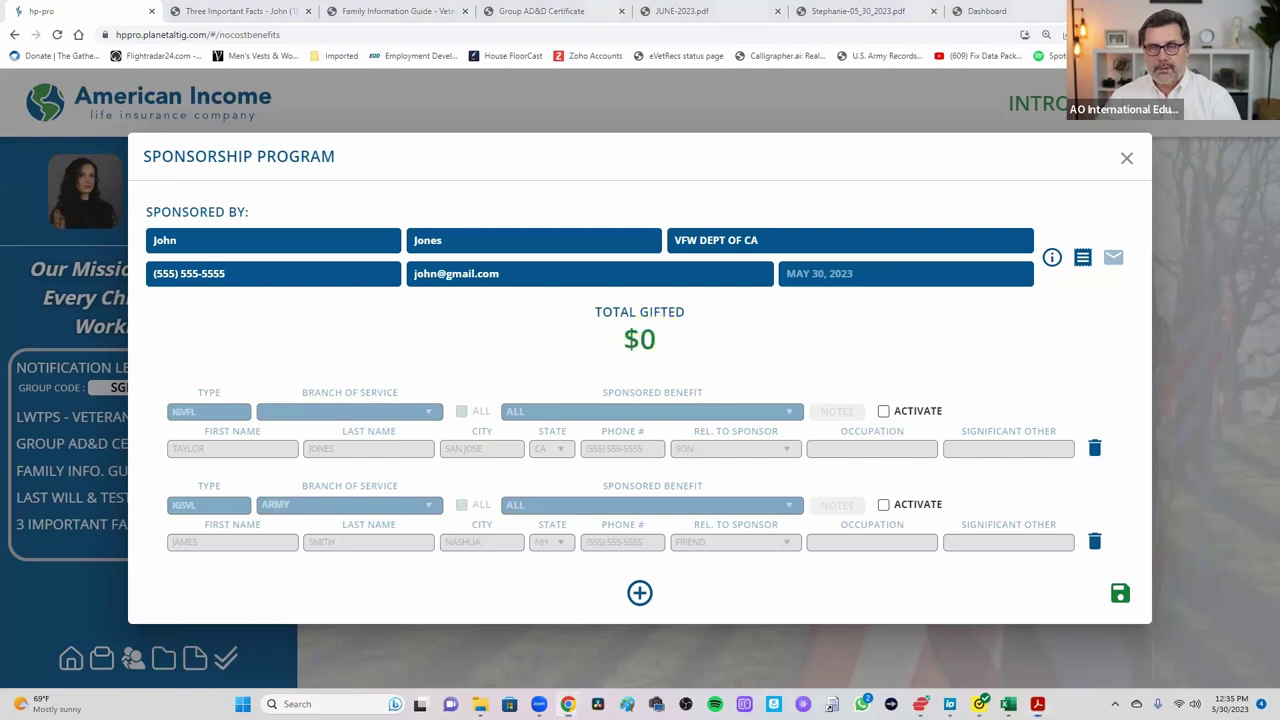
- Move the script aside, highlight its referral-benefits paragraph, and activate the first referral
key(alt+Tab)
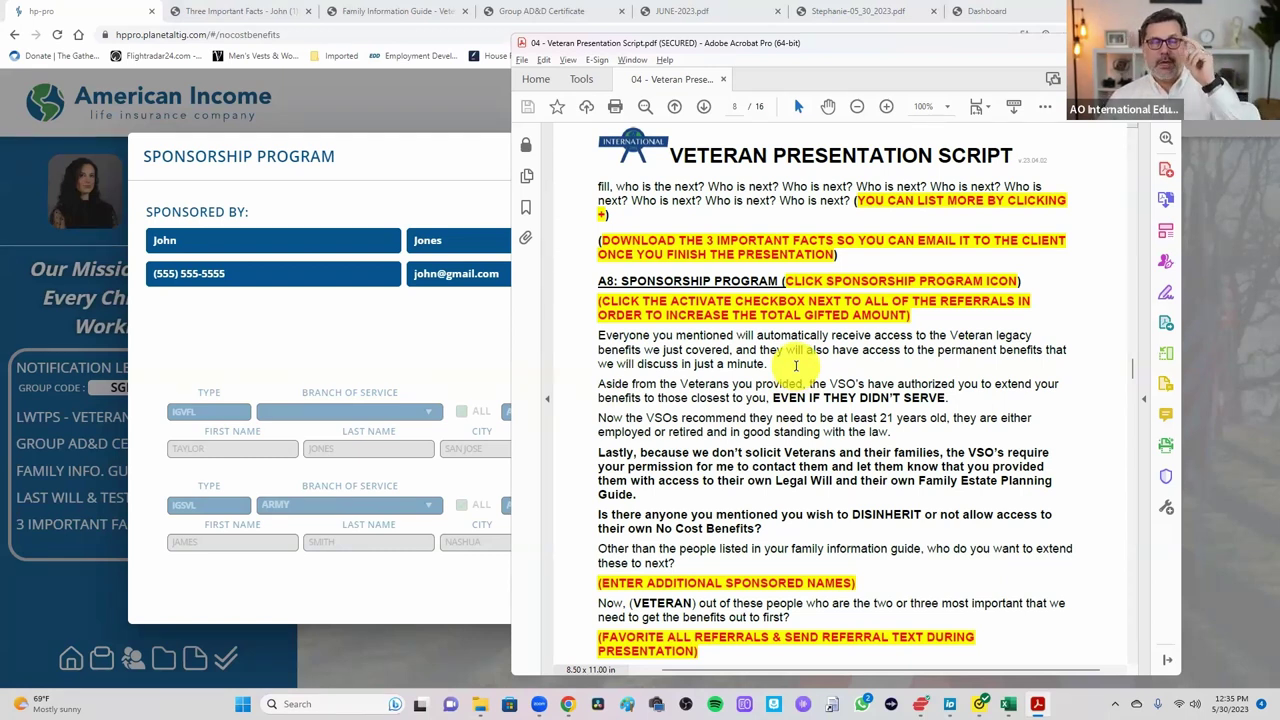
drag(843, 42, 1279, 150)
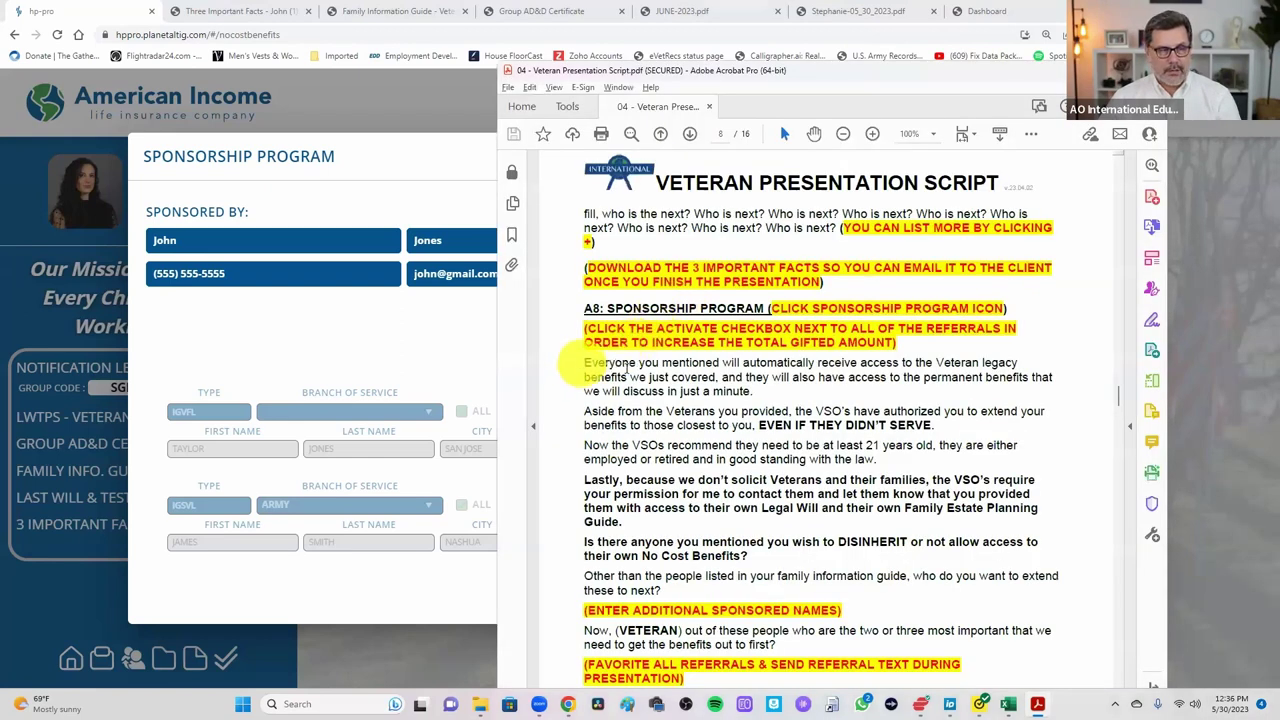
drag(582, 363, 749, 380)
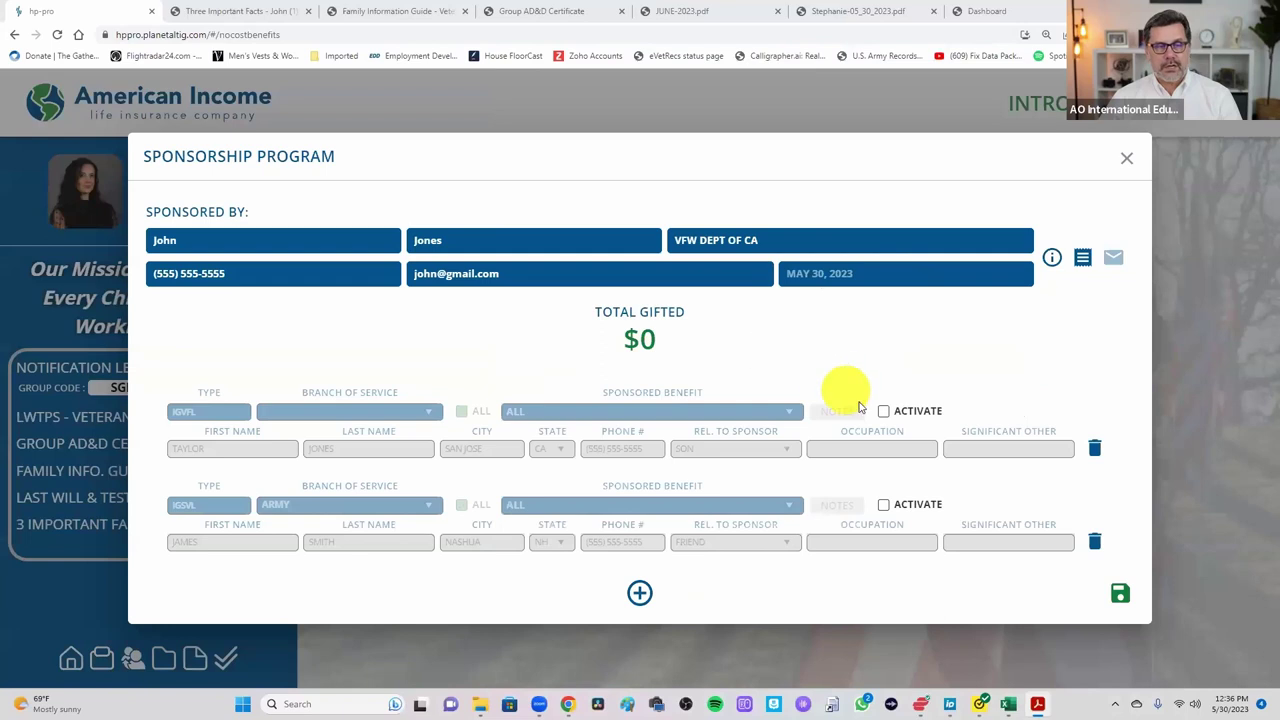
click(886, 413)
- Activate the second referral, consult the script, then close the Sponsorship Program
click(884, 506)
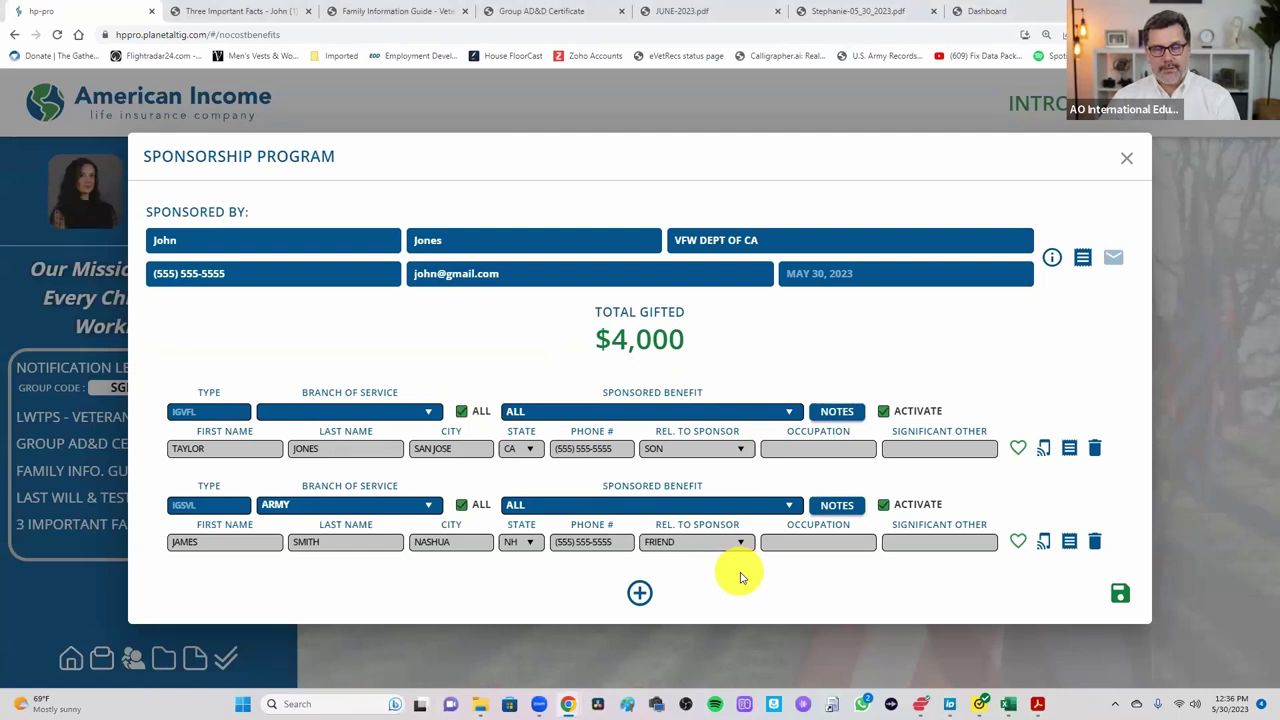
key(alt+Tab)
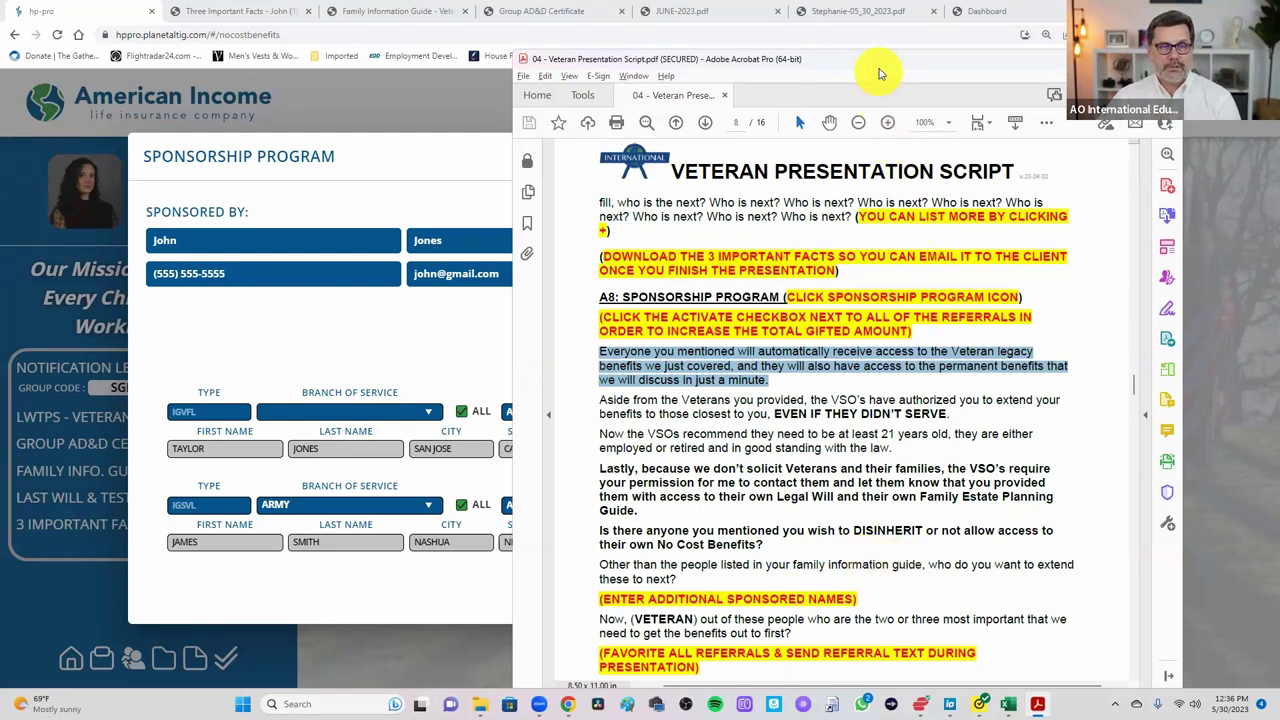
key(alt+Tab)
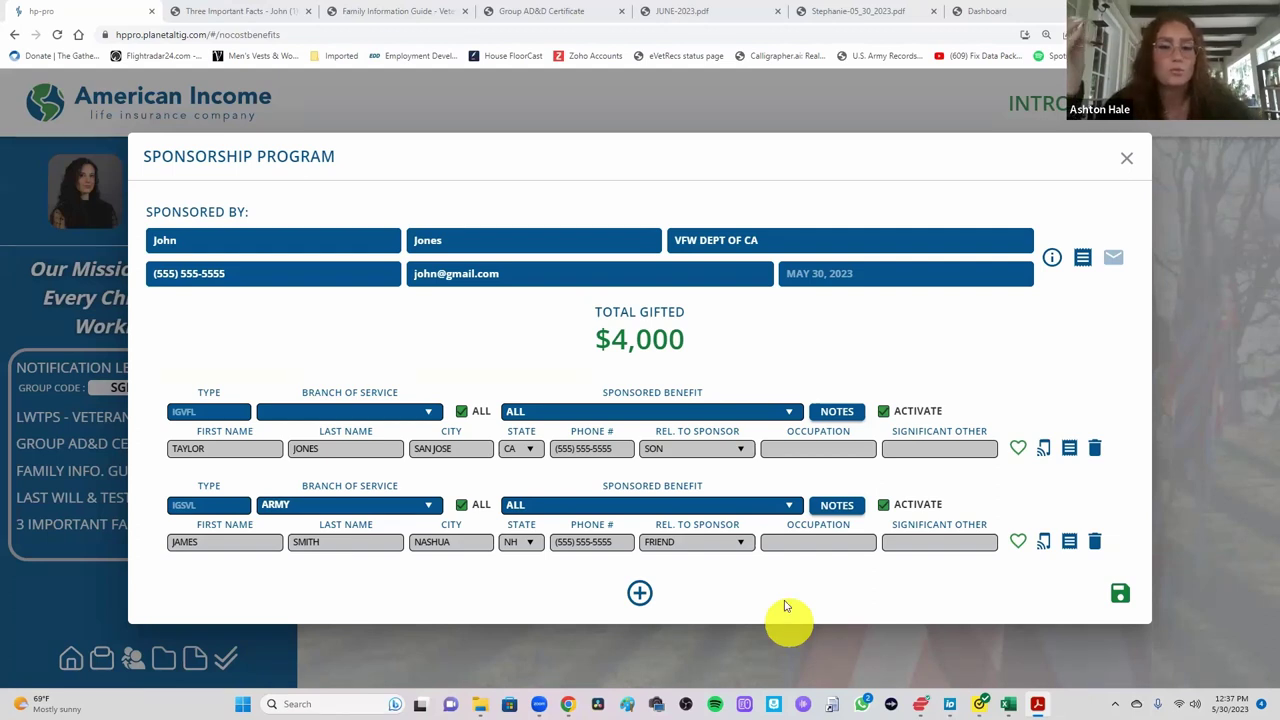
click(1125, 163)
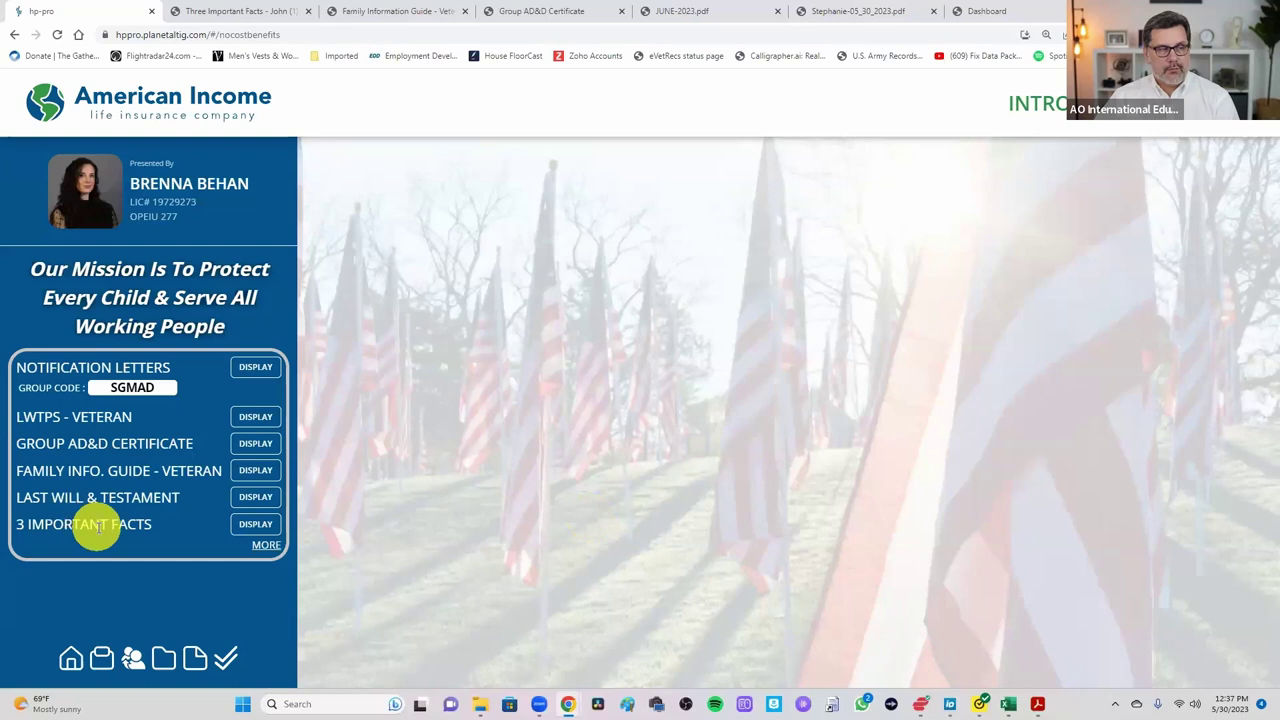
- Show more materials, display the Sponsorship Program graphic, then dismiss it
click(265, 546)
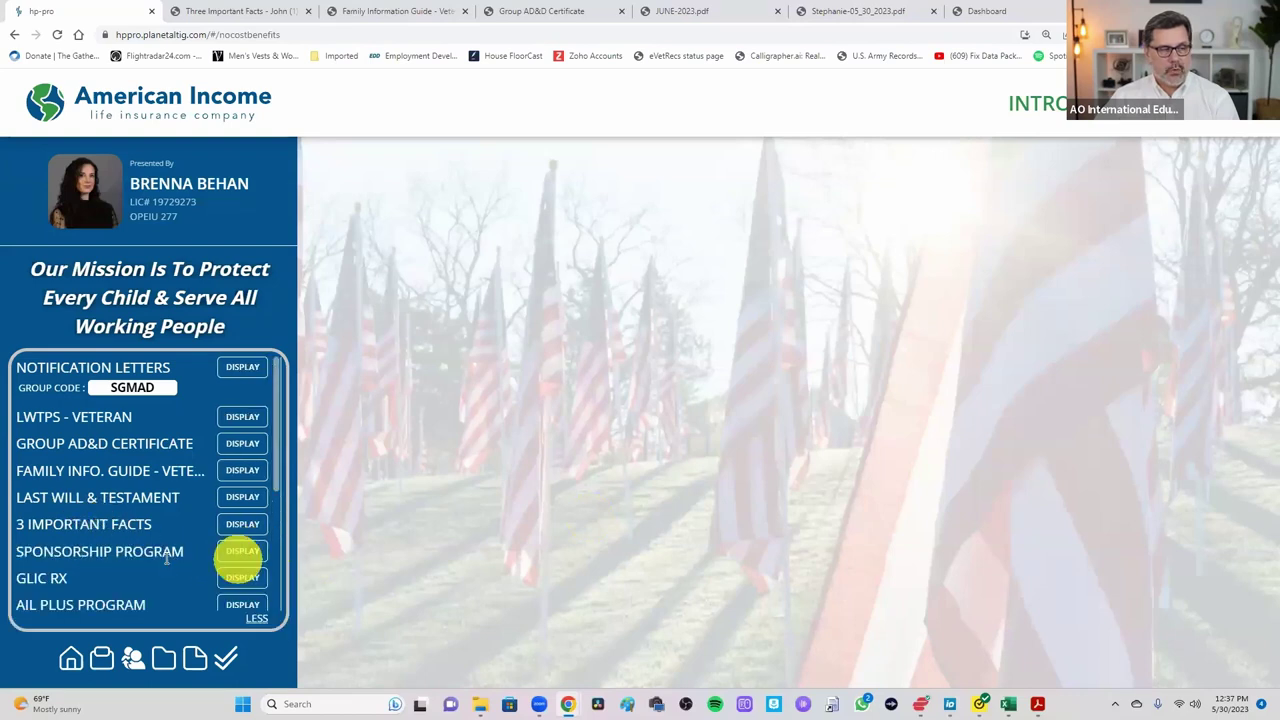
click(241, 551)
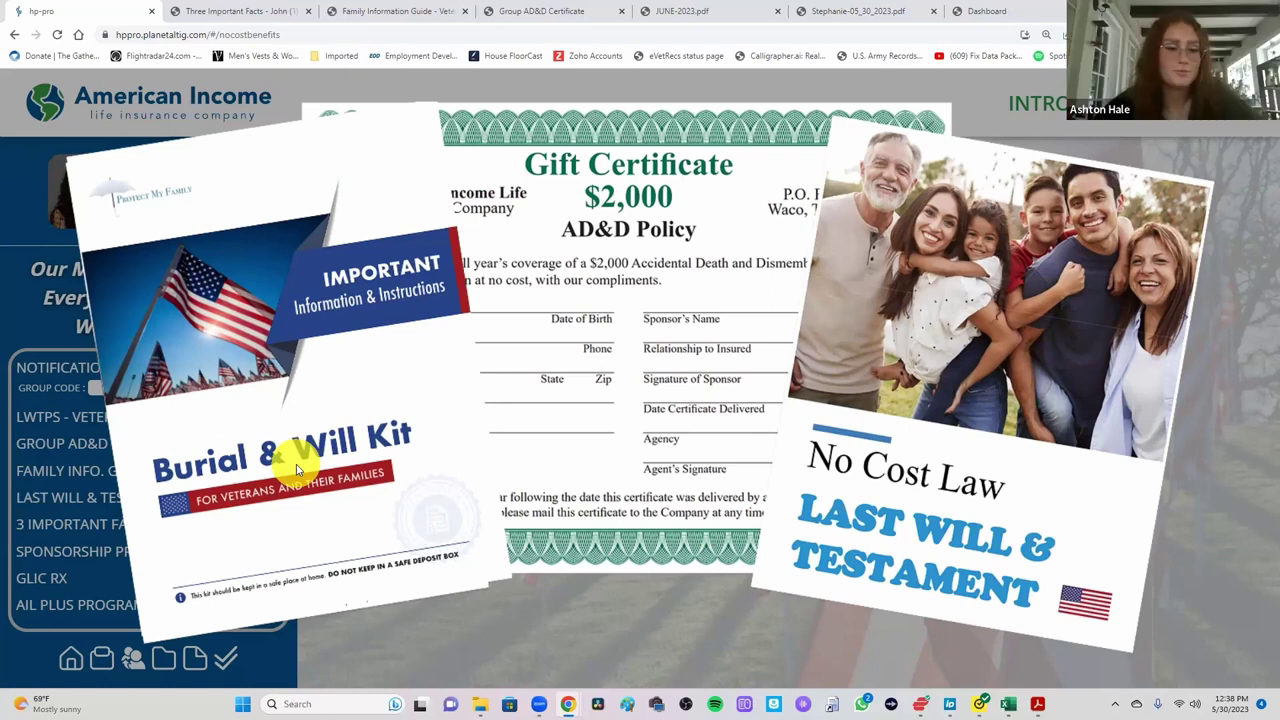
click(1161, 124)
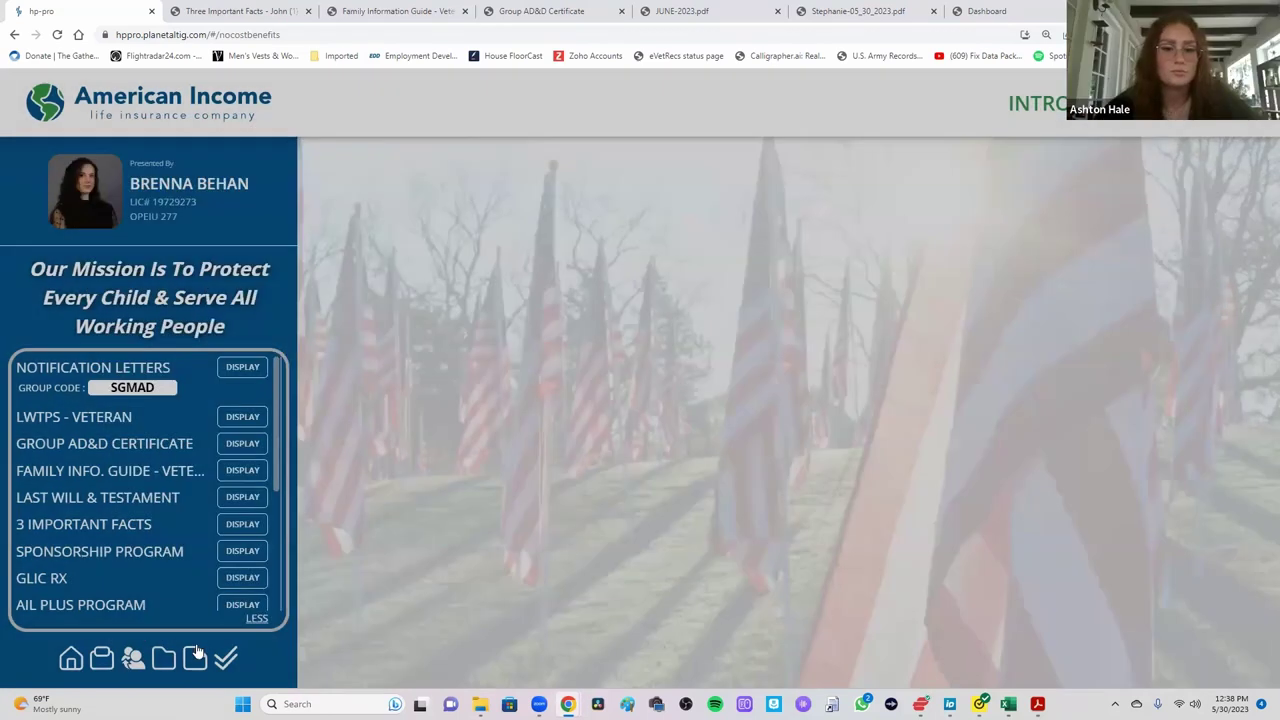
- Reopen the Sponsorship Program, dismiss the stray login page, and add a new referral row
click(131, 660)
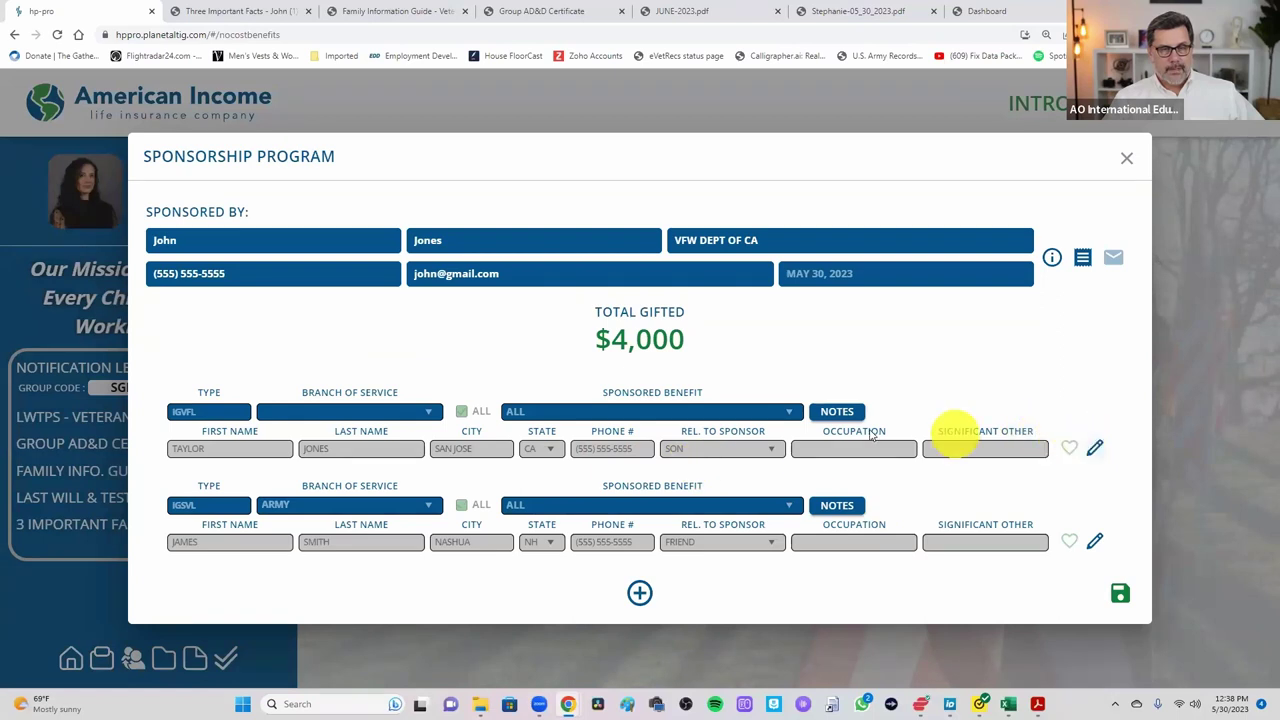
click(1097, 449)
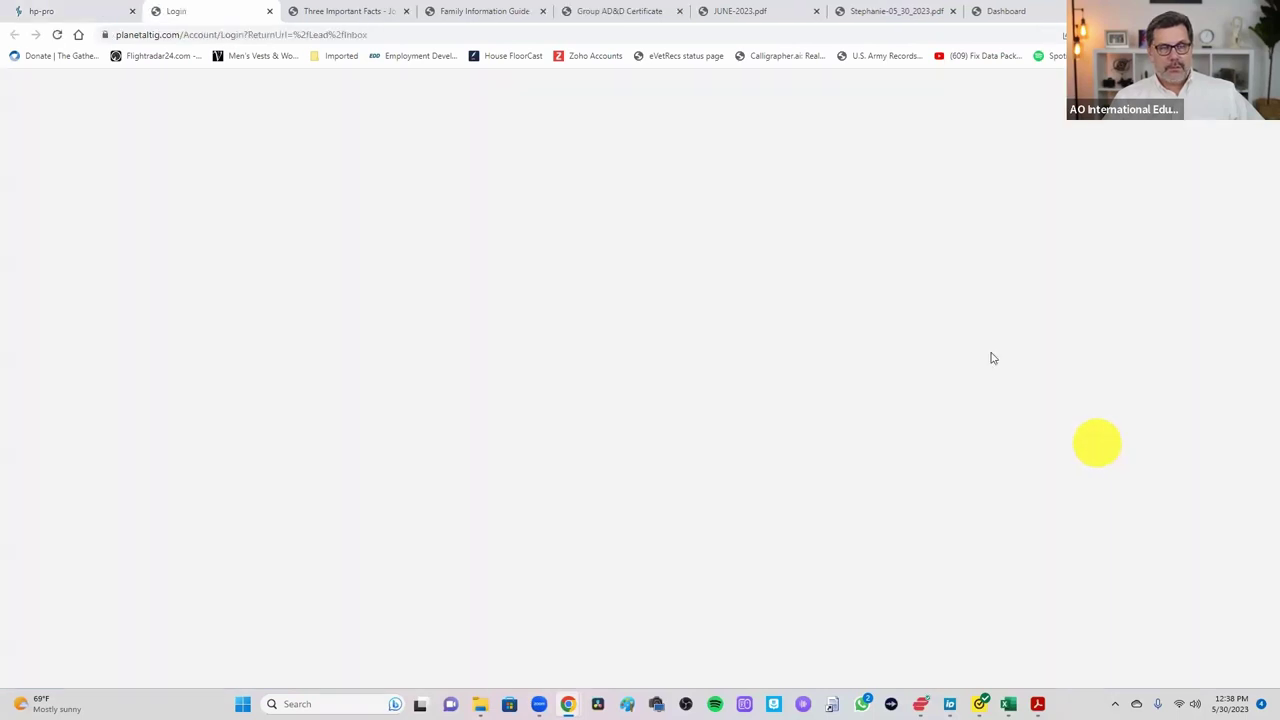
click(270, 11)
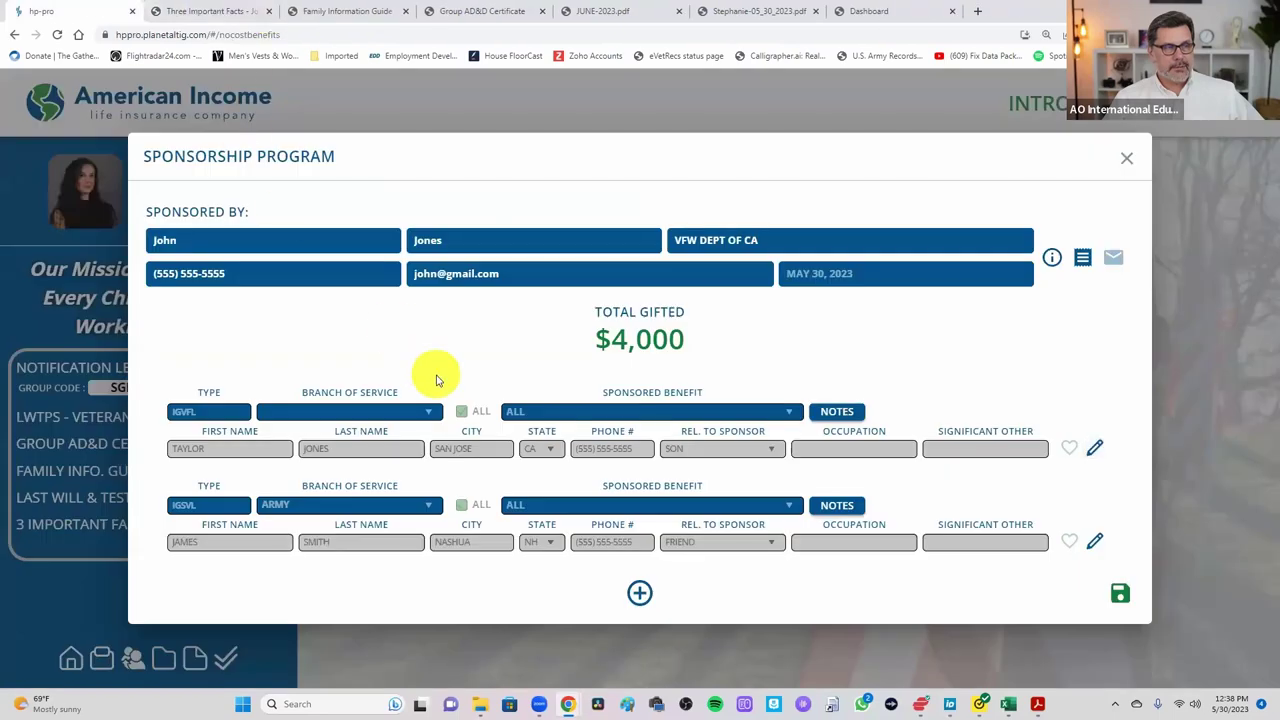
click(641, 596)
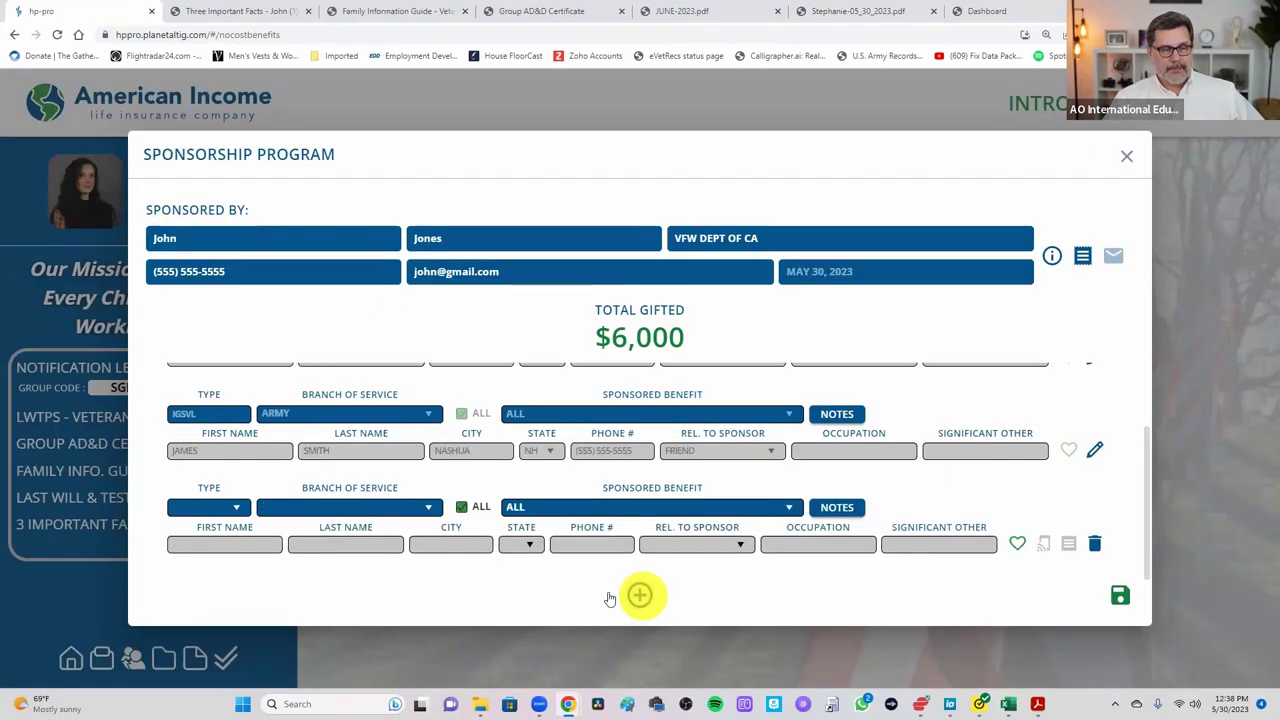
- Enter the referral's first and last name, city San Jose, state CA, and phone number
click(195, 543)
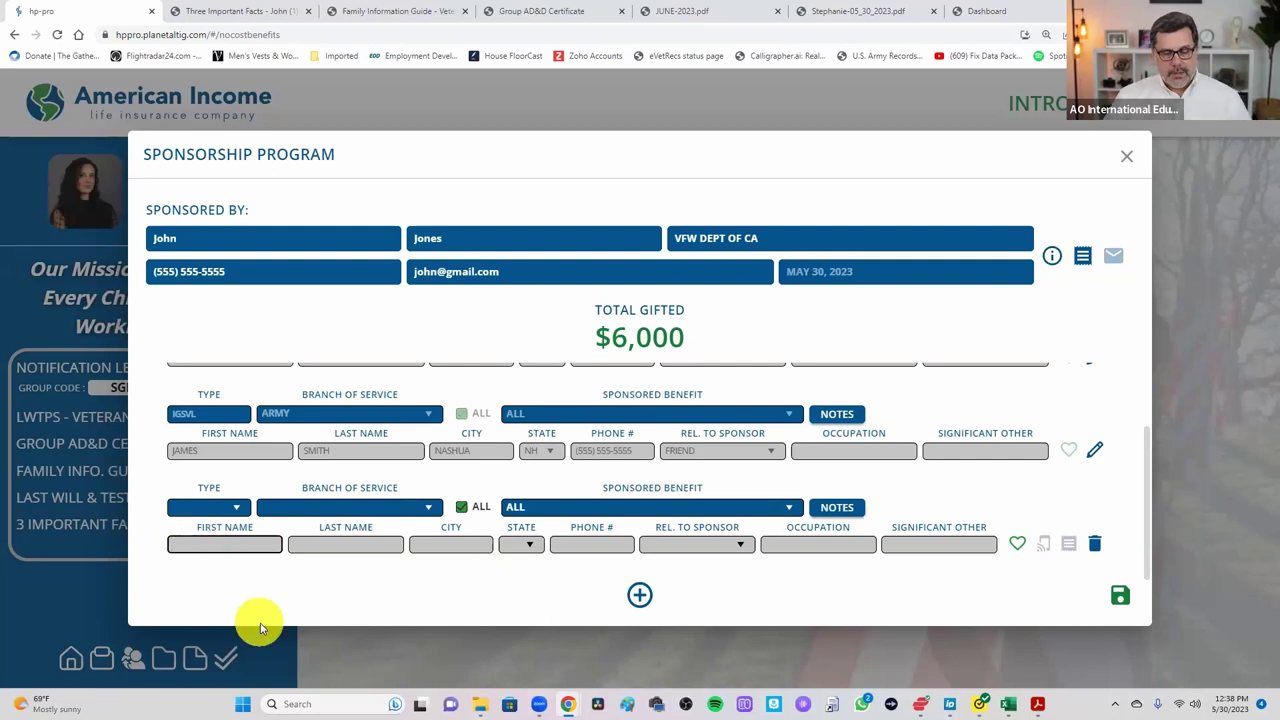
text(MARY)
key(Tab)
text(SMITH)
key(Tab)
text(SAN JOSE)
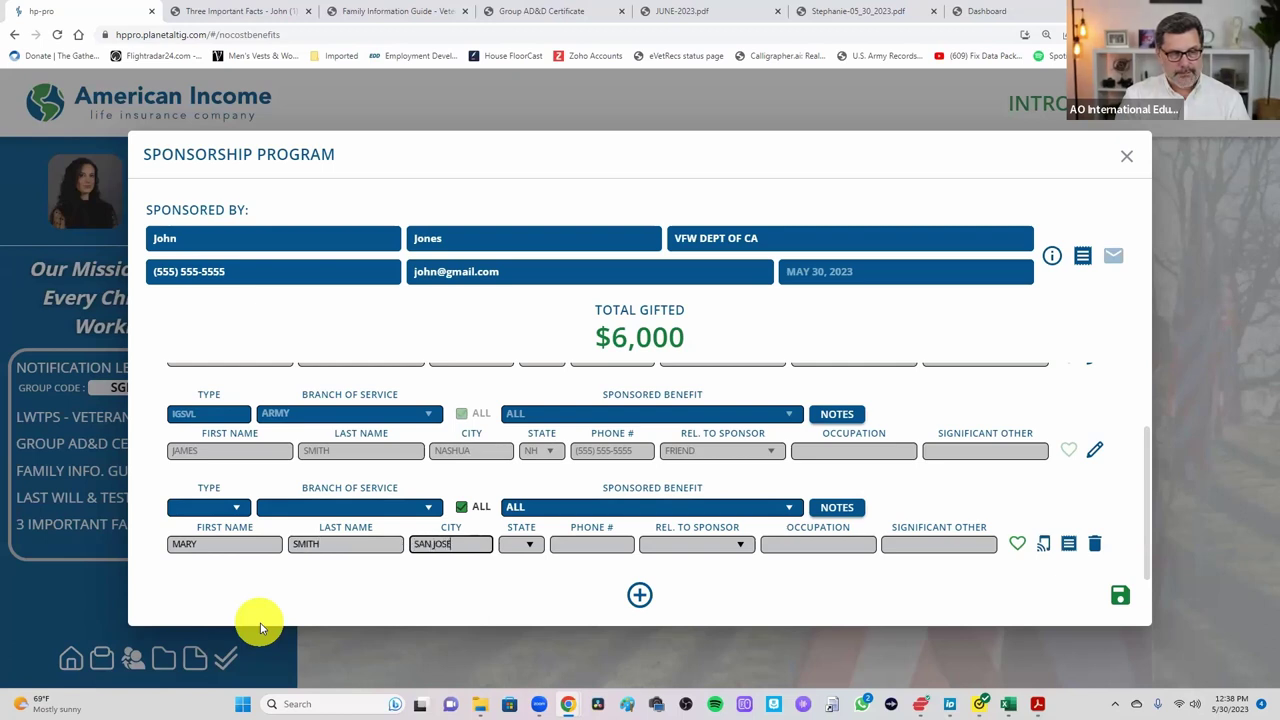
key(Tab)
text(C)
key(Return)
key(Tab)
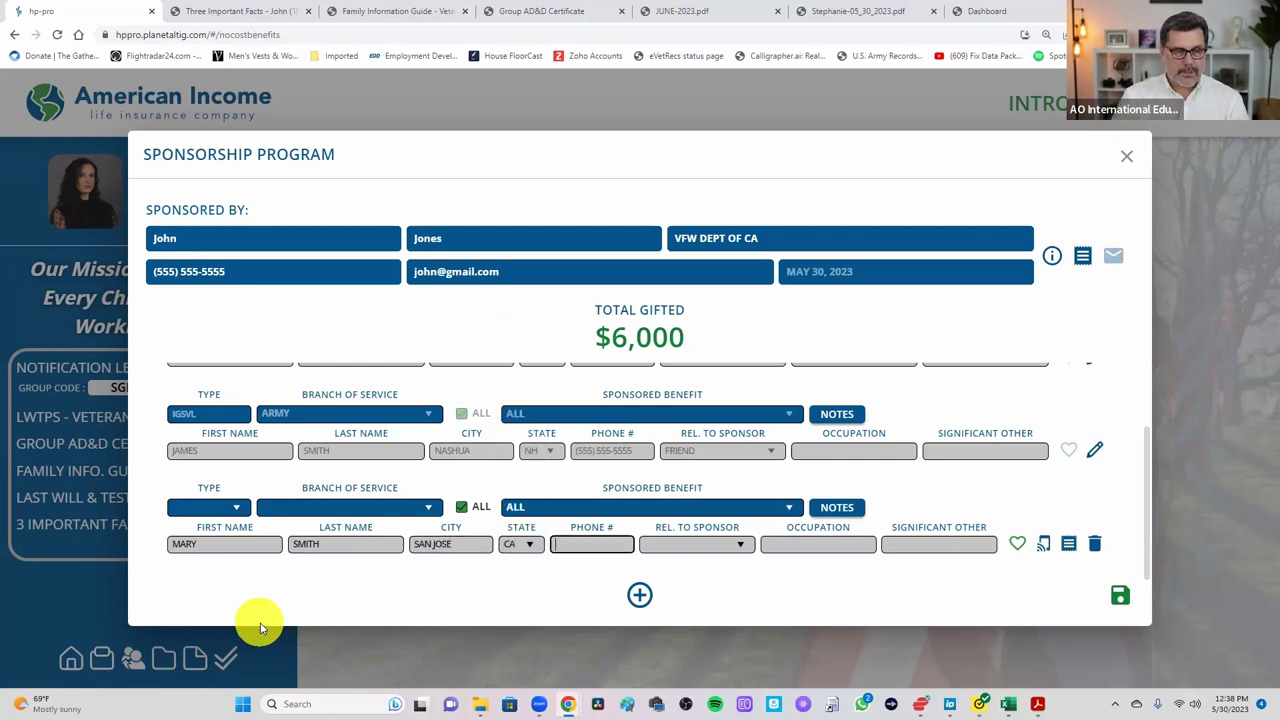
text(555) 555-5)
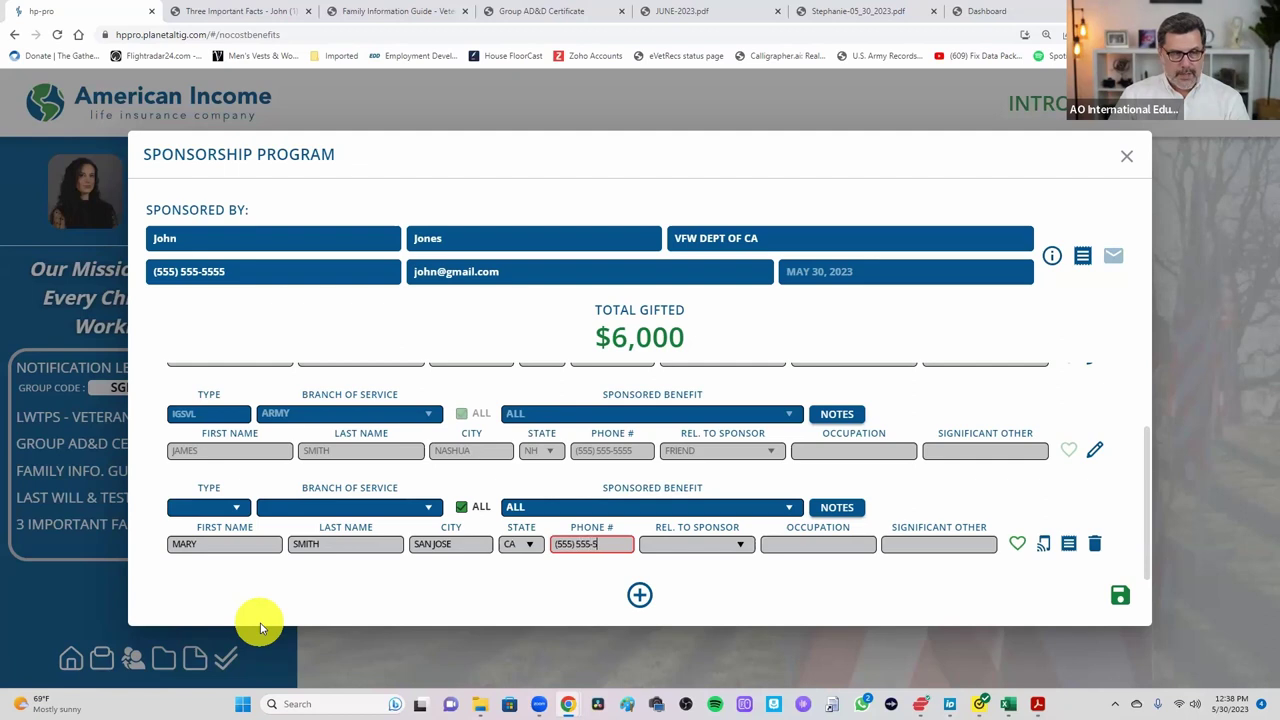
text(555)
- Set relationship to Best Friend and occupation to Student, then open the group notification
key(Tab)
text(FRI)
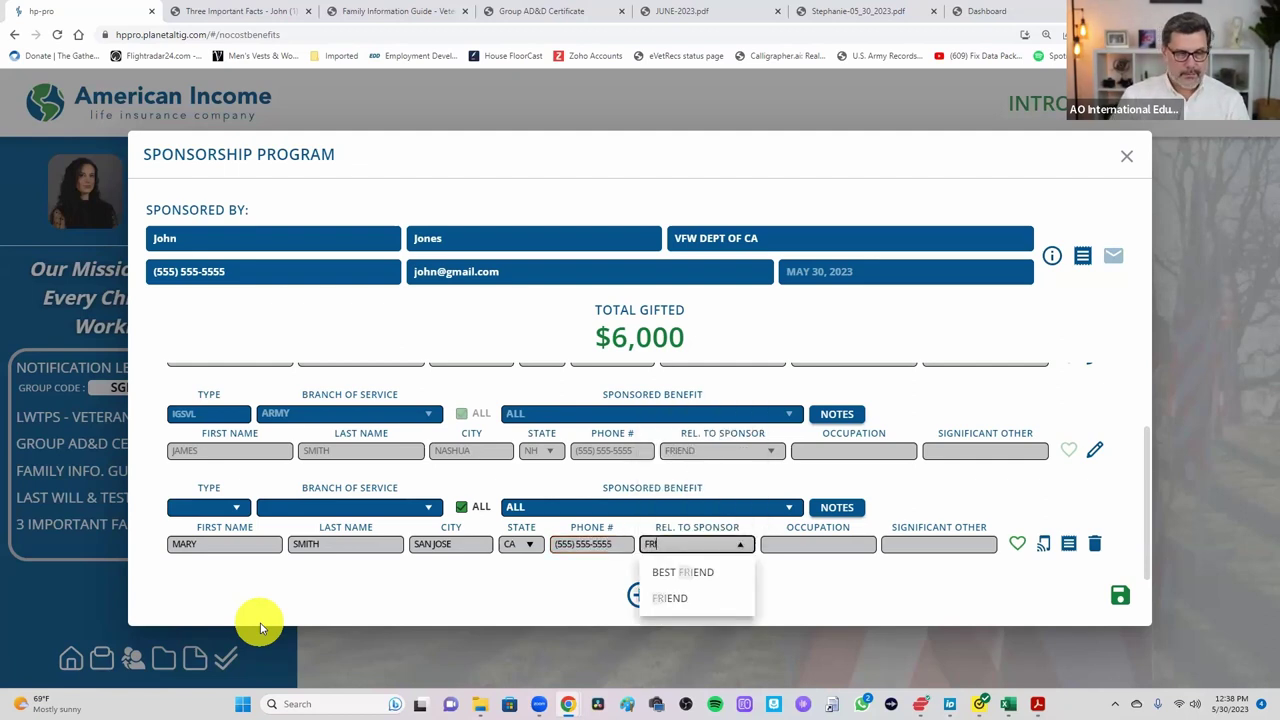
click(656, 573)
click(825, 542)
text(STUDENT)
key(Tab)
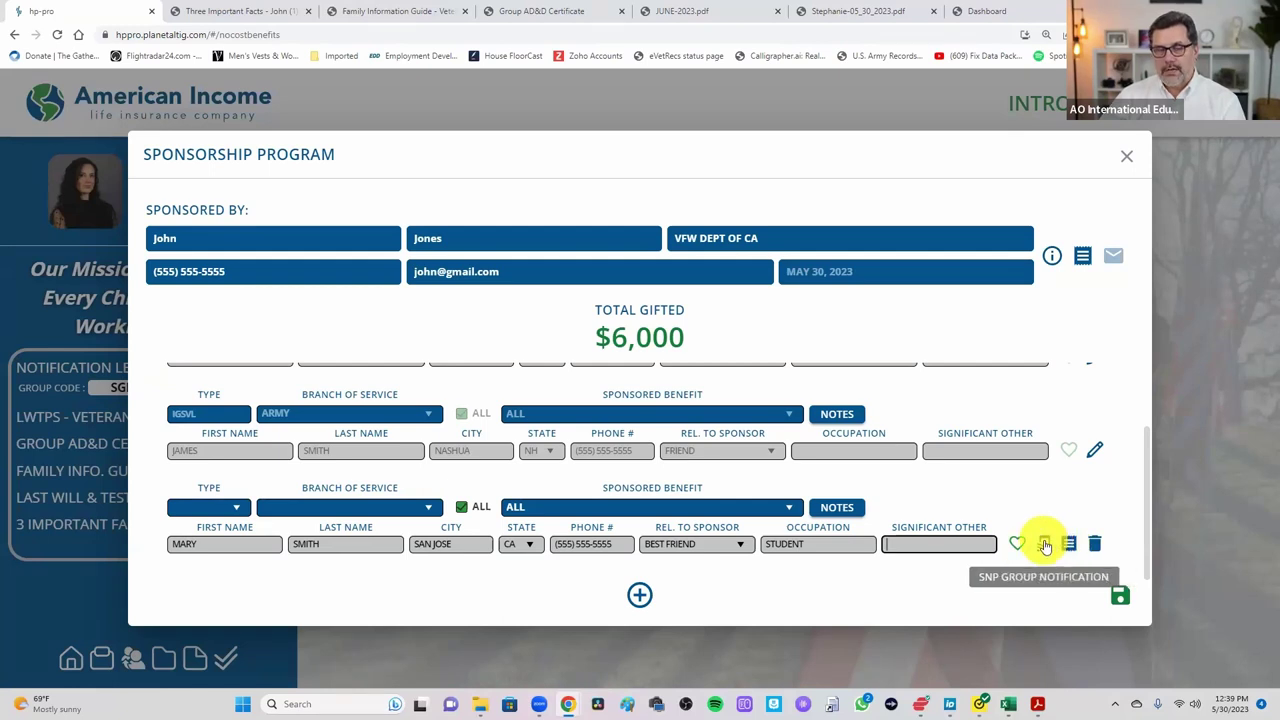
click(1044, 544)
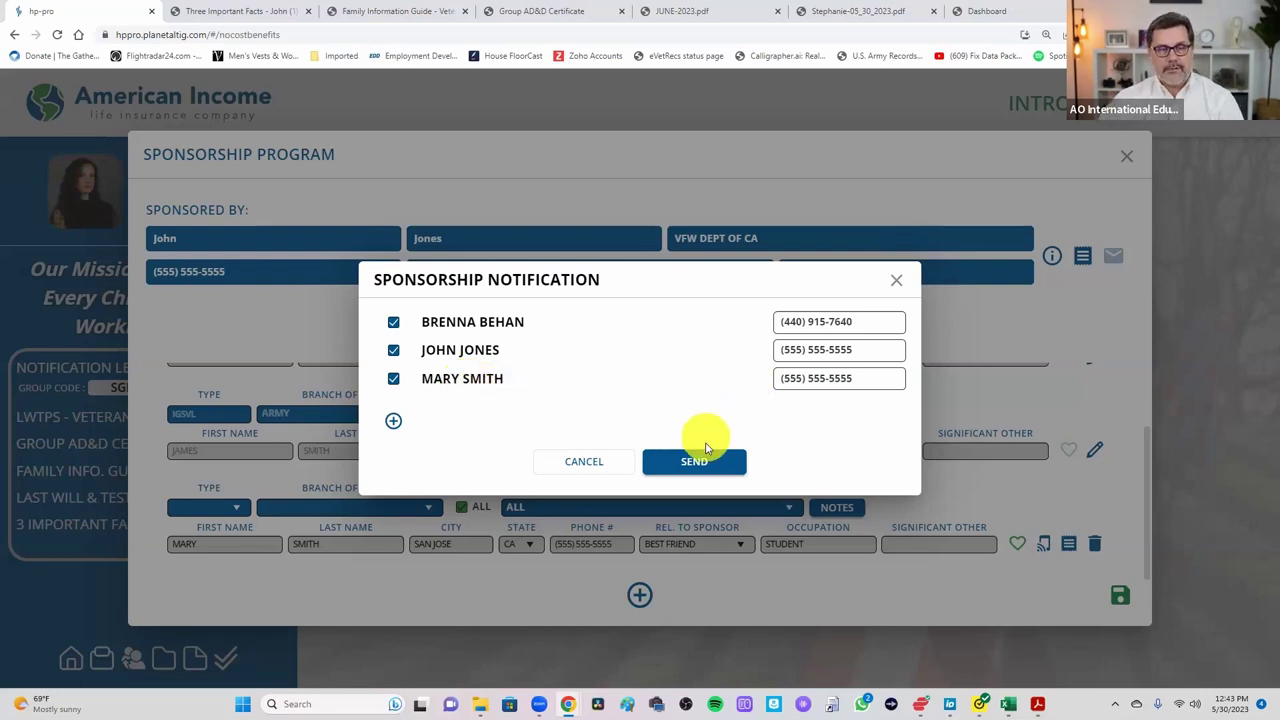
- Close the sponsorship notification without sending it
click(586, 461)
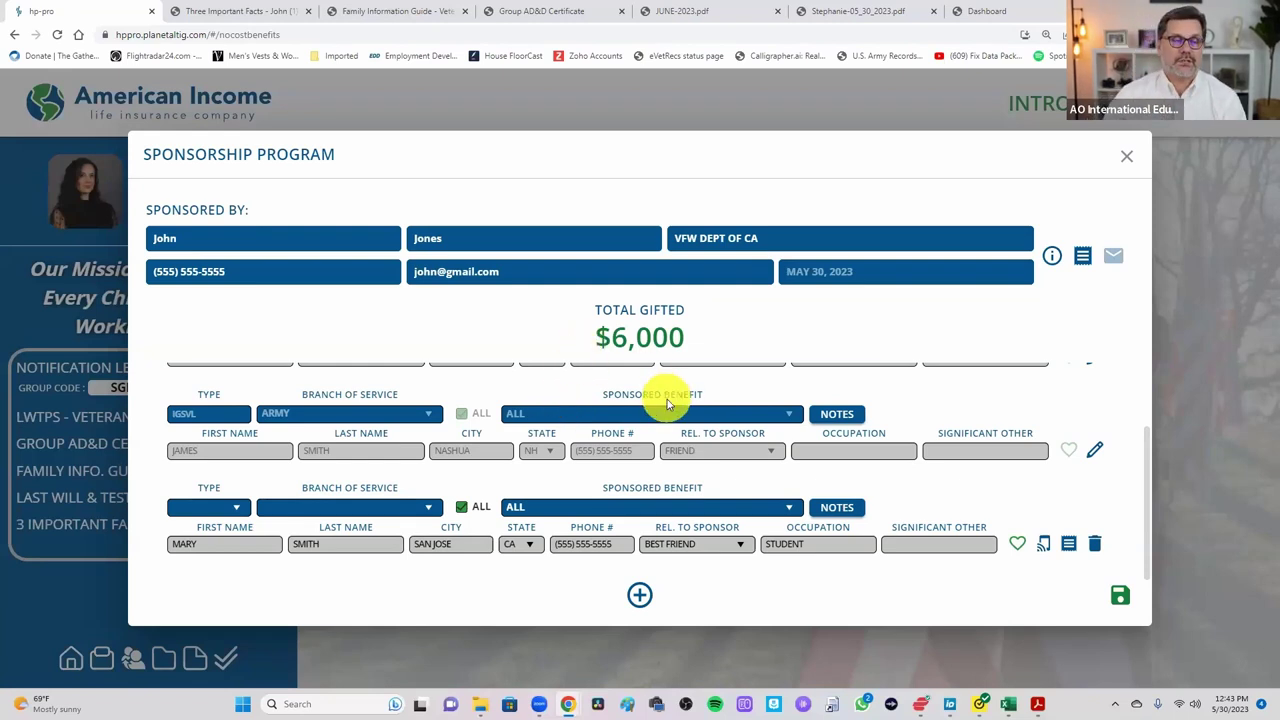
- Save the new referral, then delete it and close the Sponsorship Program at $4,000 gifted
click(1119, 597)
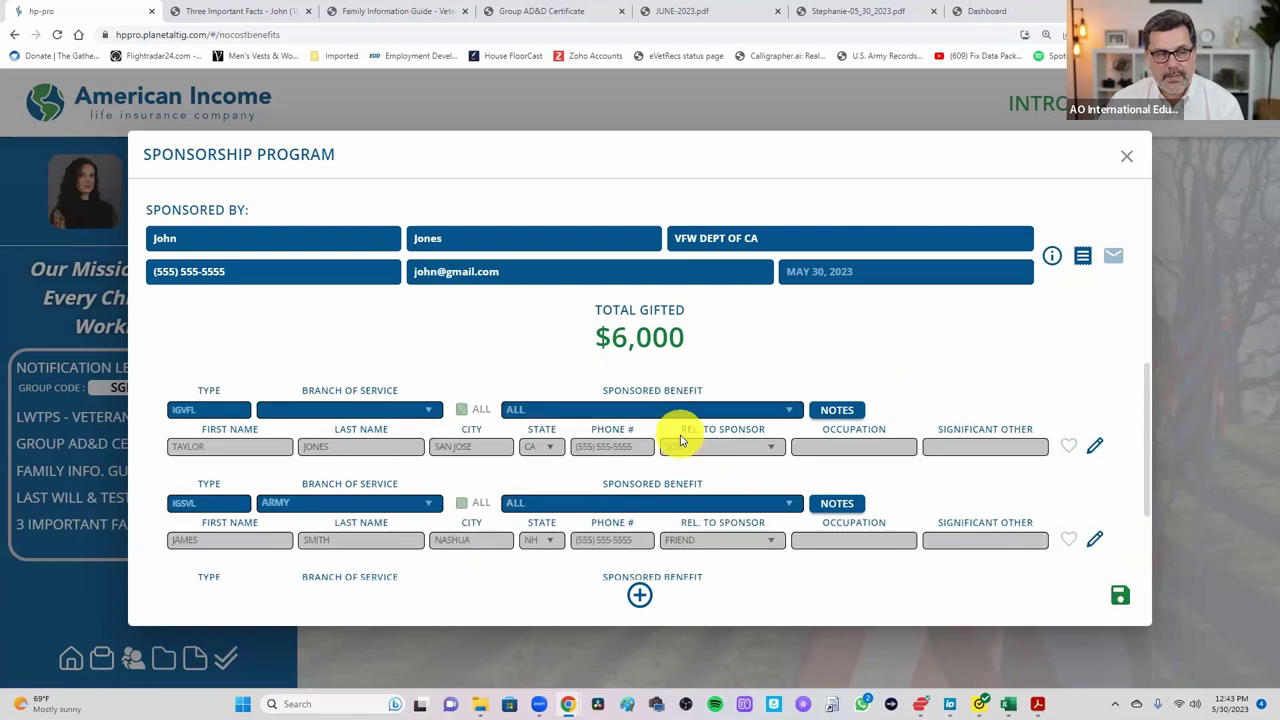
scroll(389, 486, down, 1)
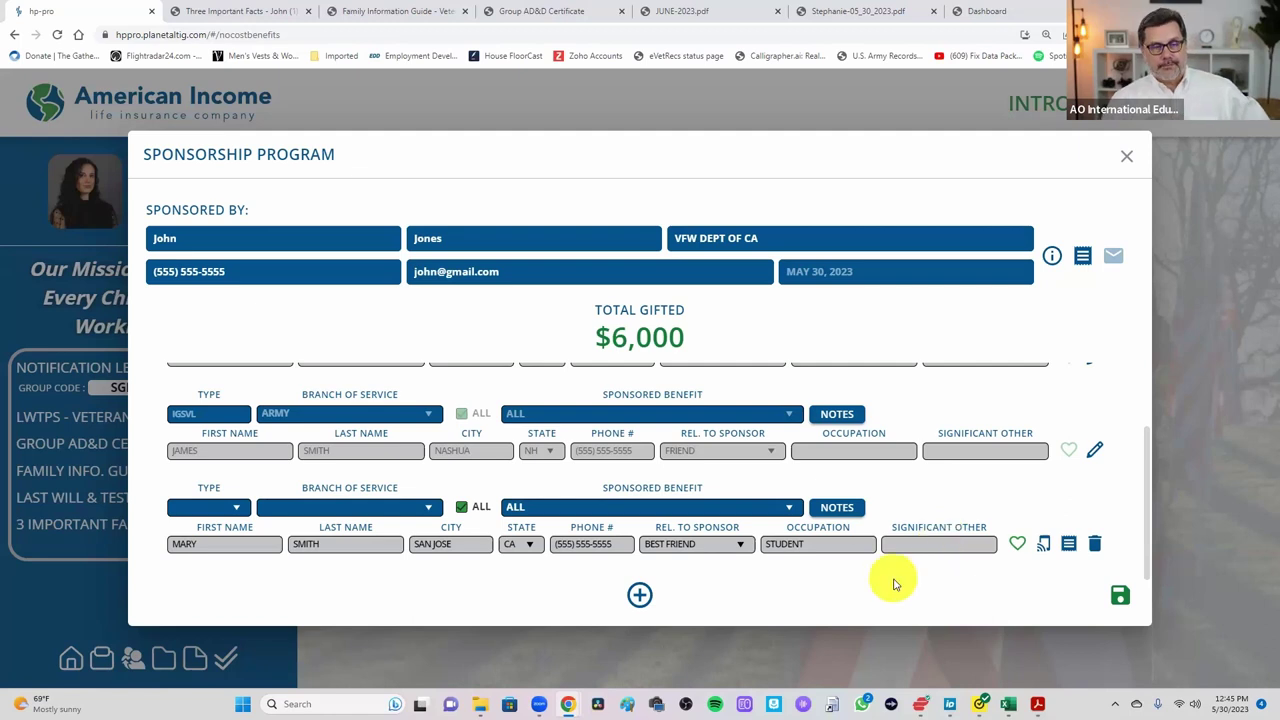
scroll(895, 540, up, 1)
scroll(900, 540, down, 1)
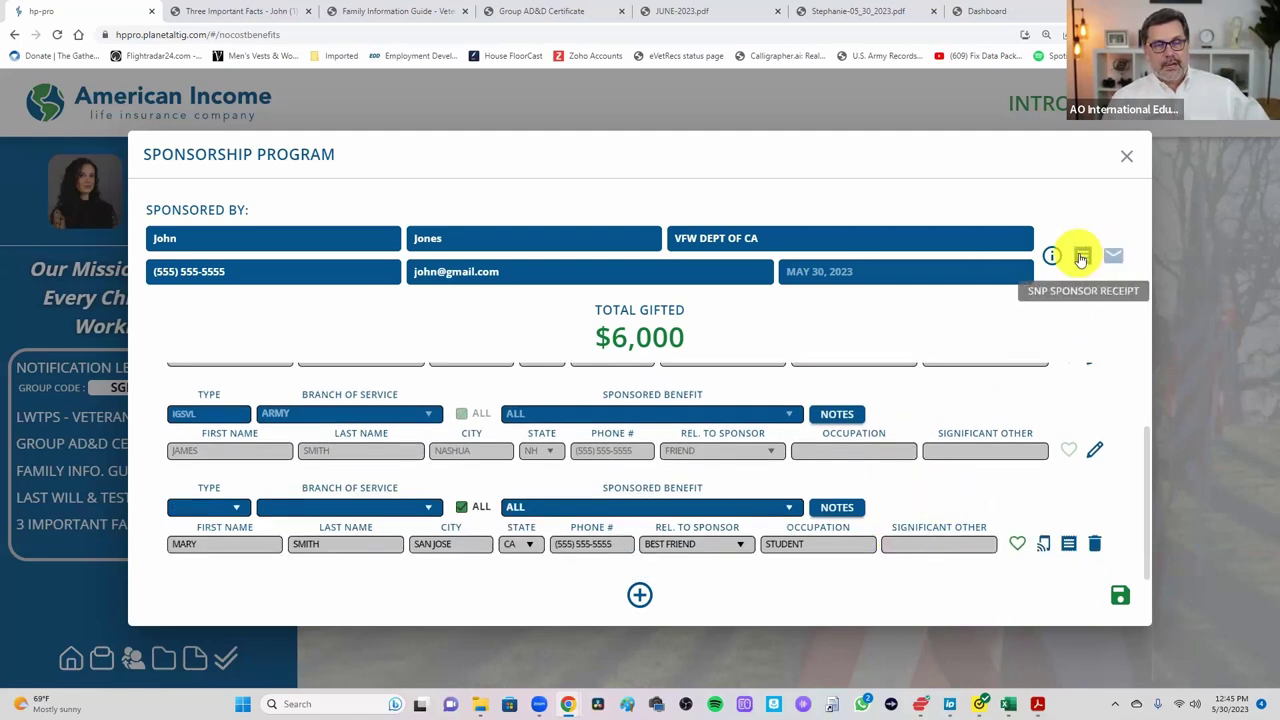
click(1094, 546)
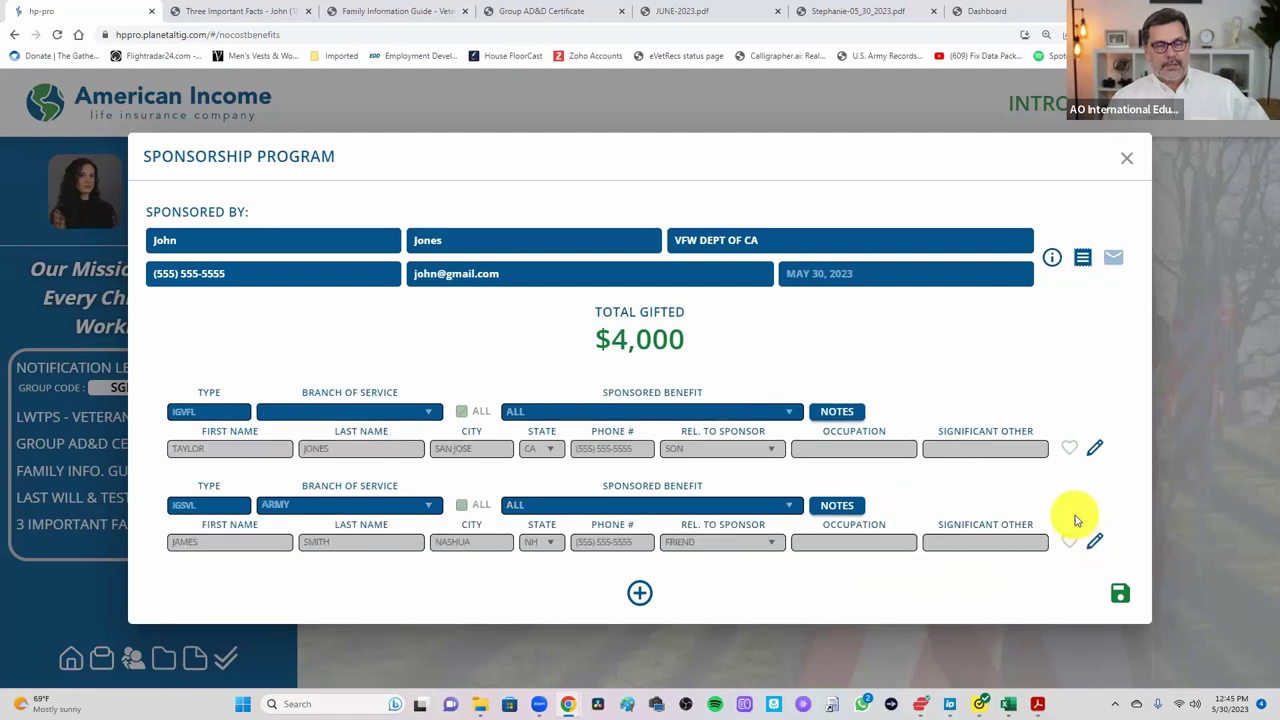
click(1125, 164)
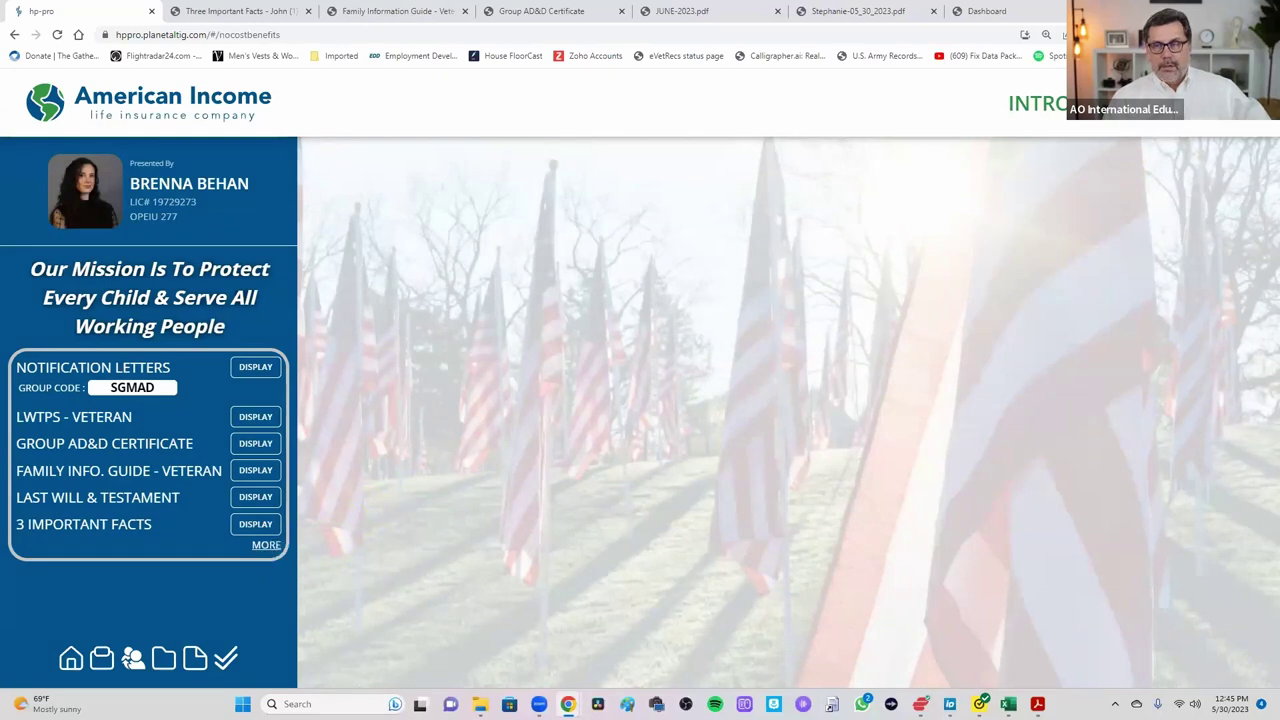
- Bring the script to section B1 on page 9, move it aside, and display the notification letter
key(alt+Tab)
scroll(790, 515, down, 5)
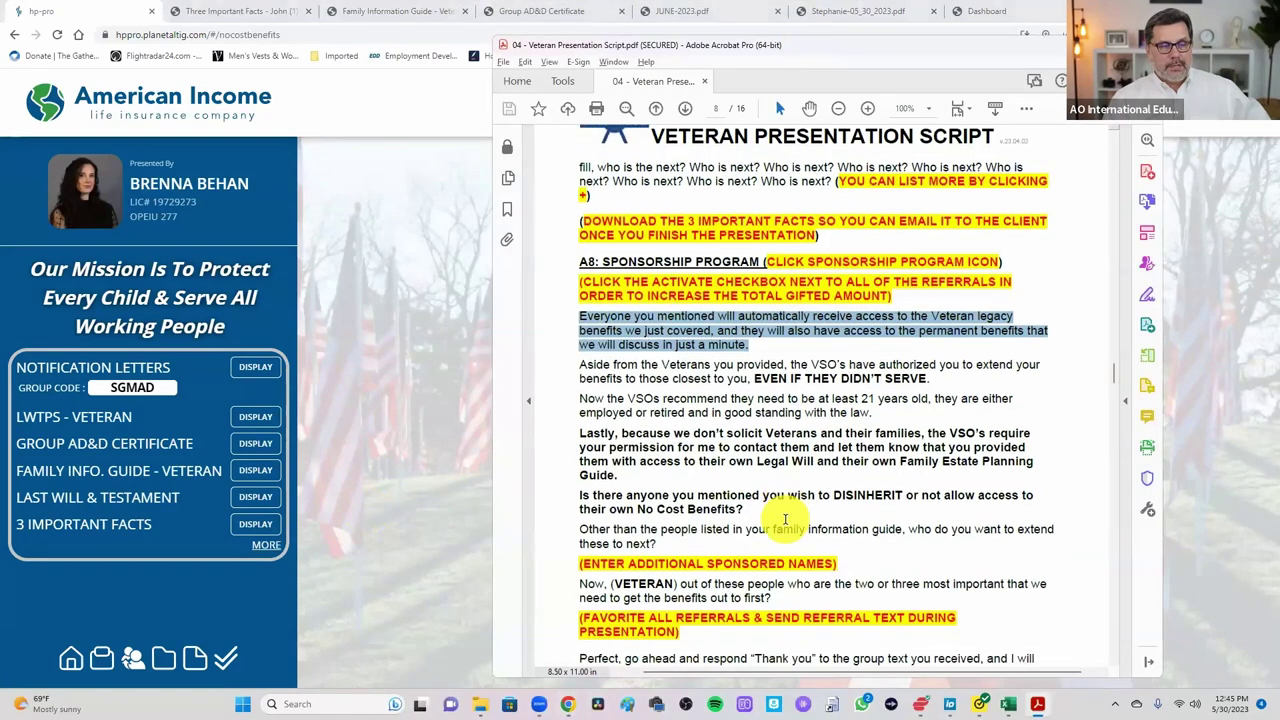
scroll(784, 521, down, 5)
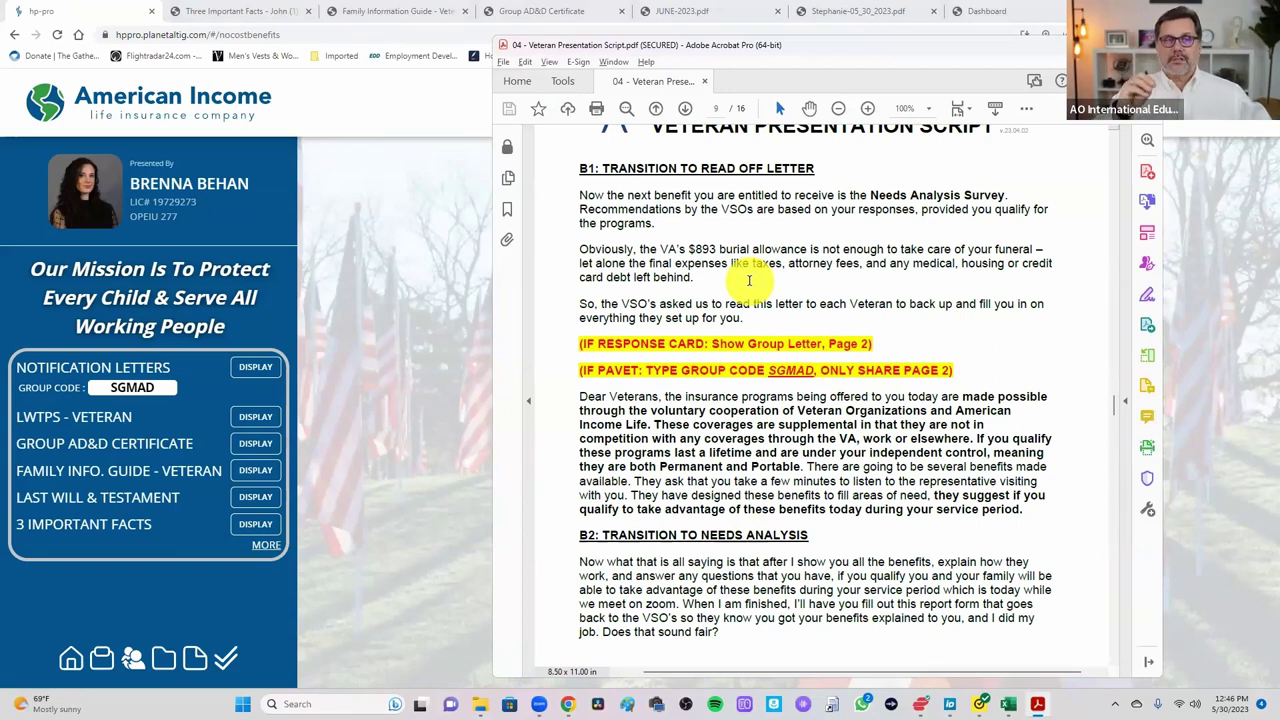
scroll(735, 258, down, 1)
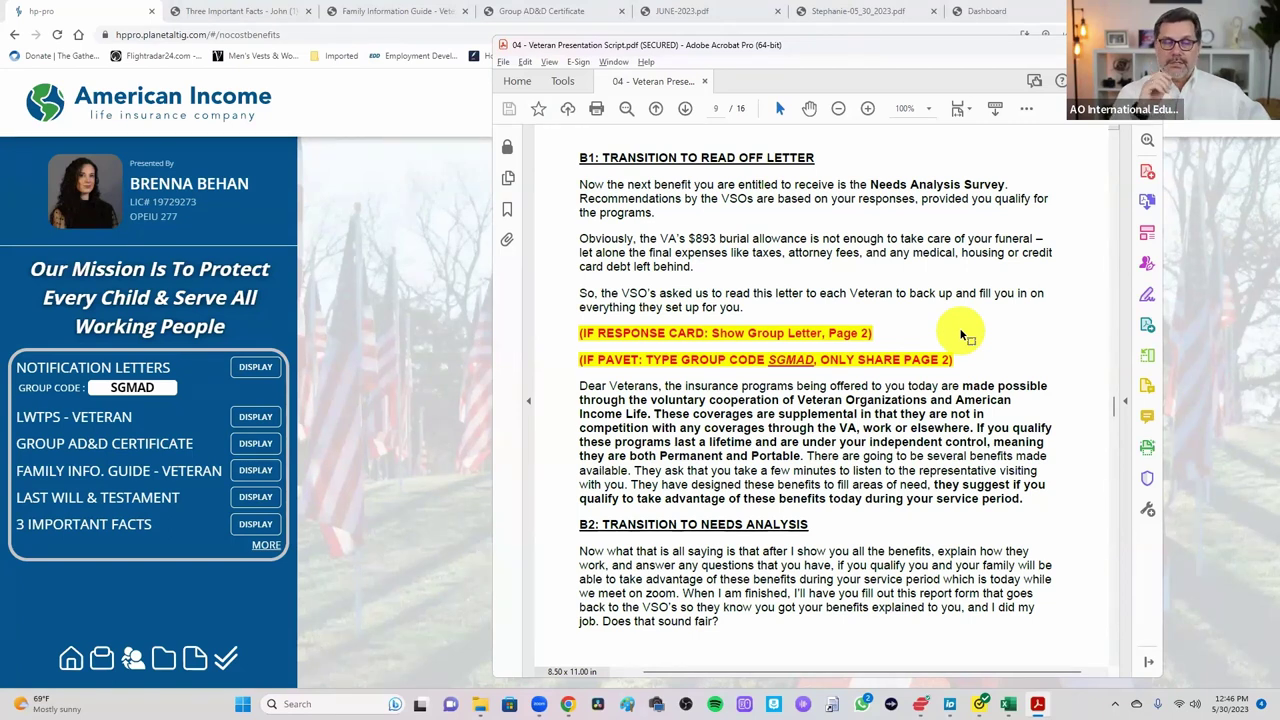
scroll(960, 335, right, 1)
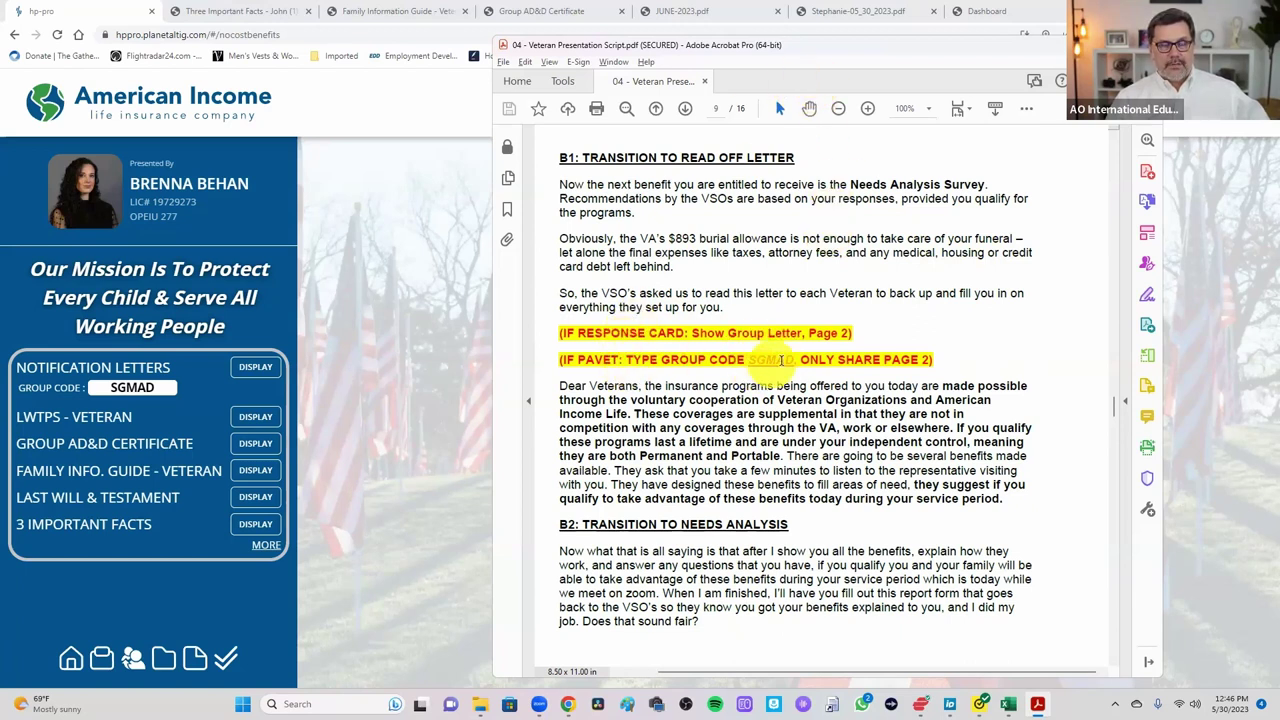
drag(838, 44, 1128, 206)
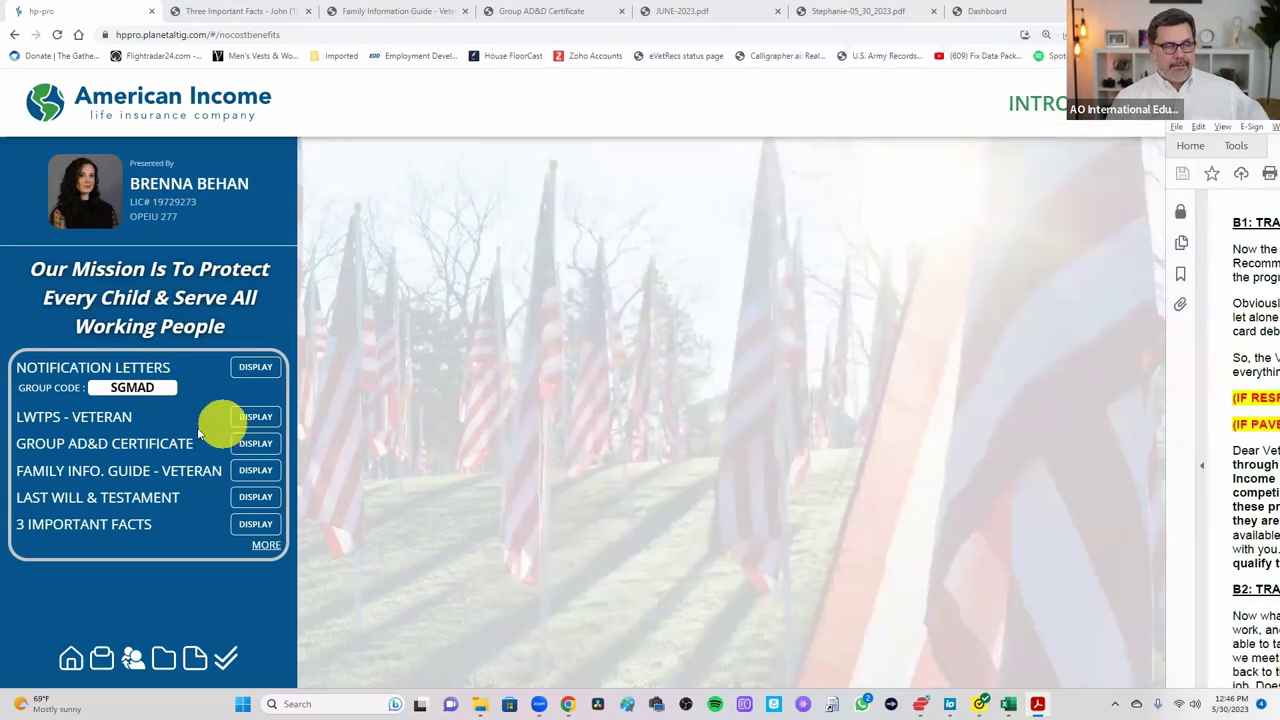
click(262, 370)
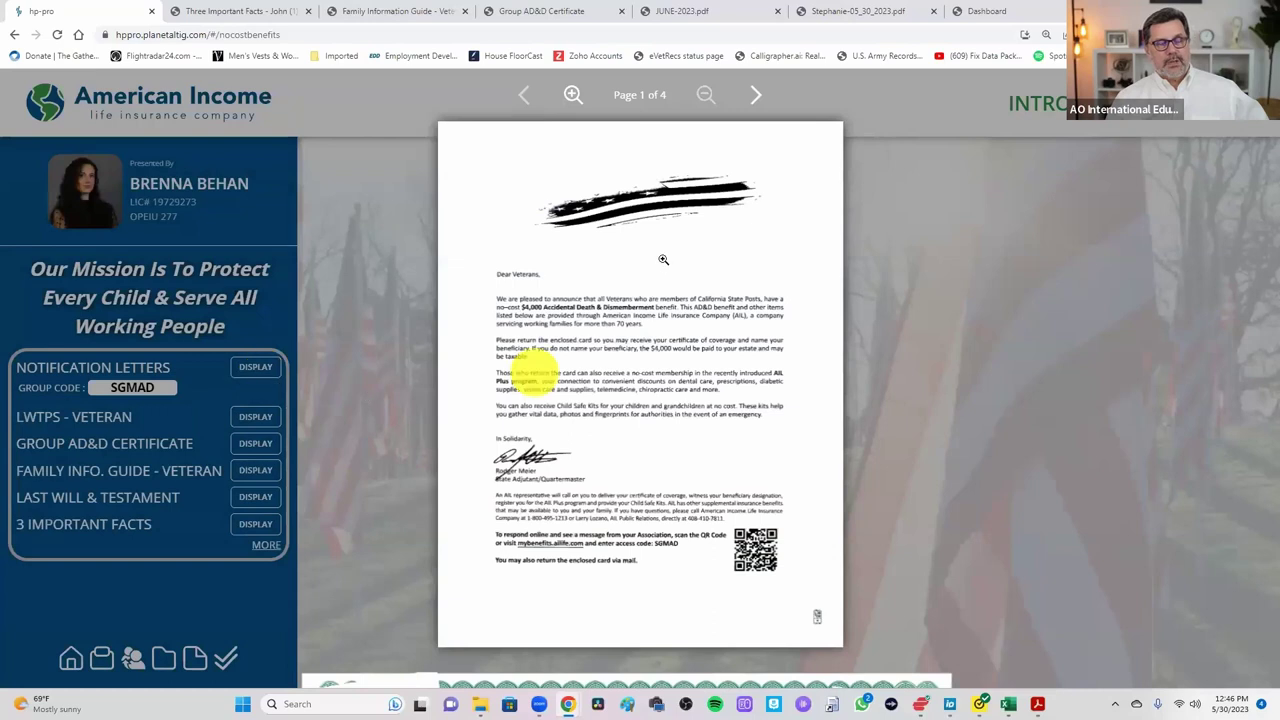
- Zoom into the English Dear Veterans letter on page 3, then select the script's Dear Veterans paragraph
click(755, 95)
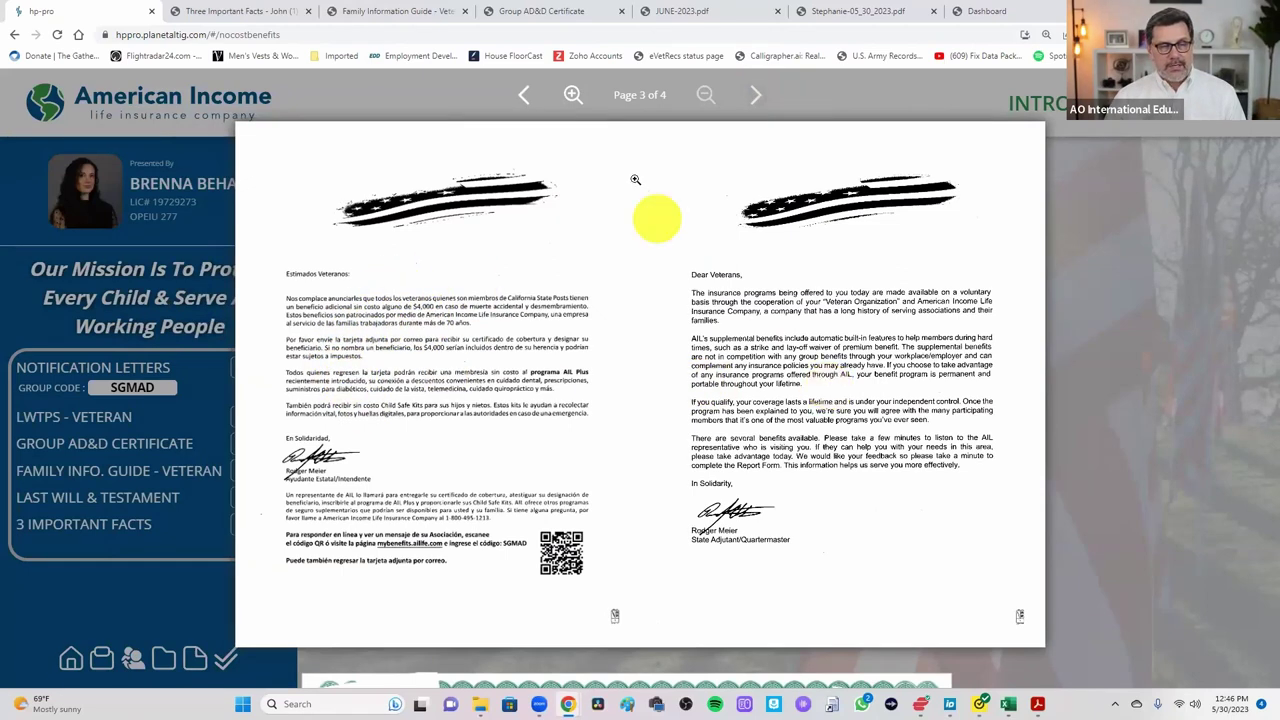
click(840, 345)
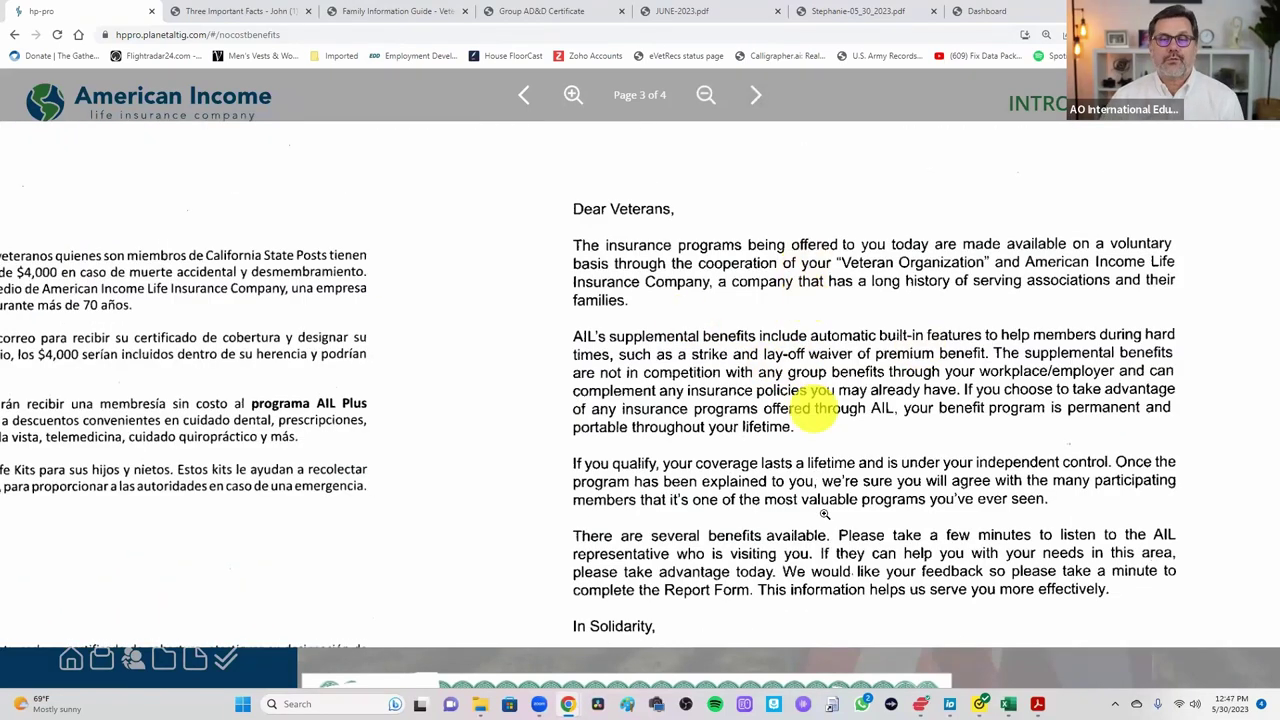
scroll(843, 422, down, 1)
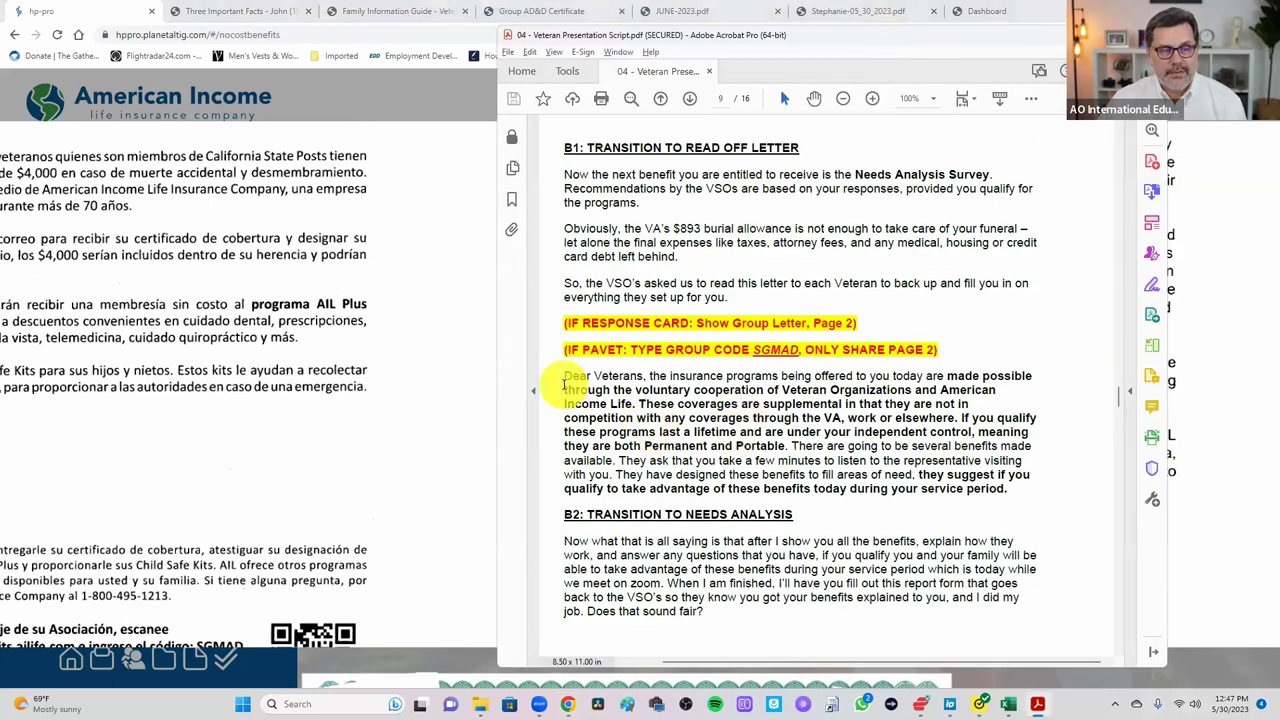
drag(578, 376, 1010, 490)
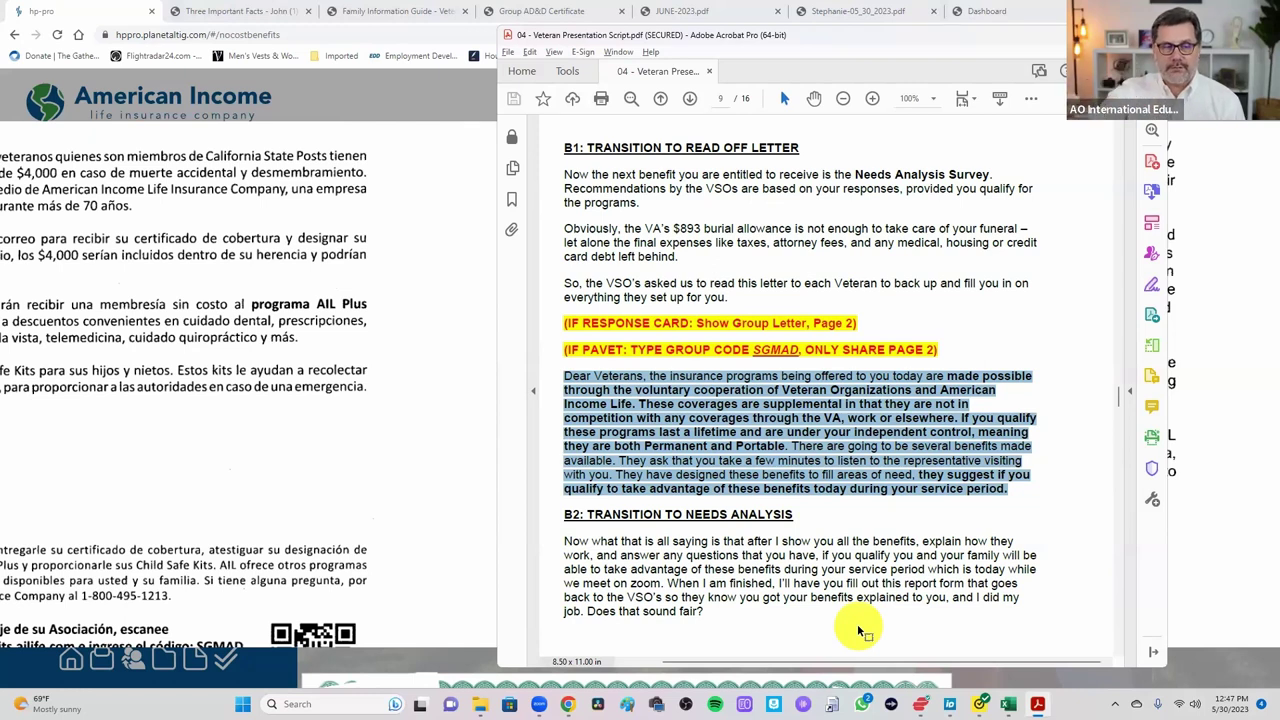
- Clear the paragraph selection, minimize the script window and close the notification letter
click(864, 494)
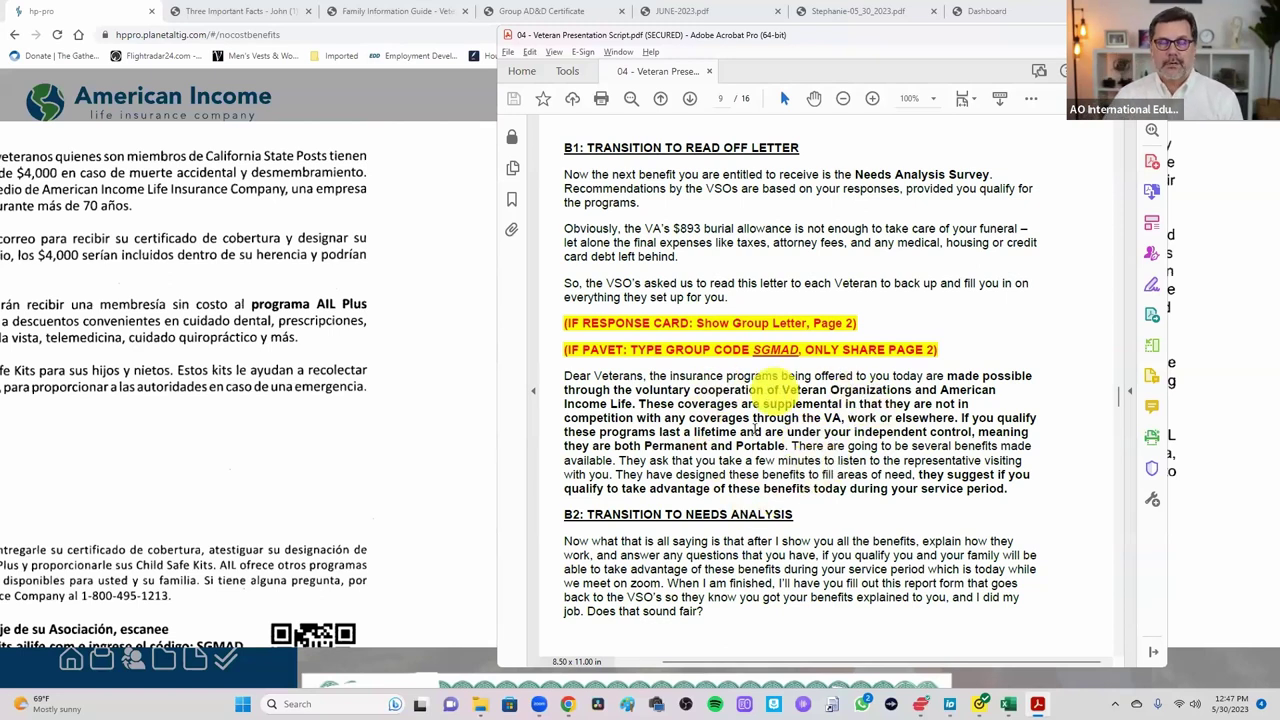
scroll(780, 490, down, 1)
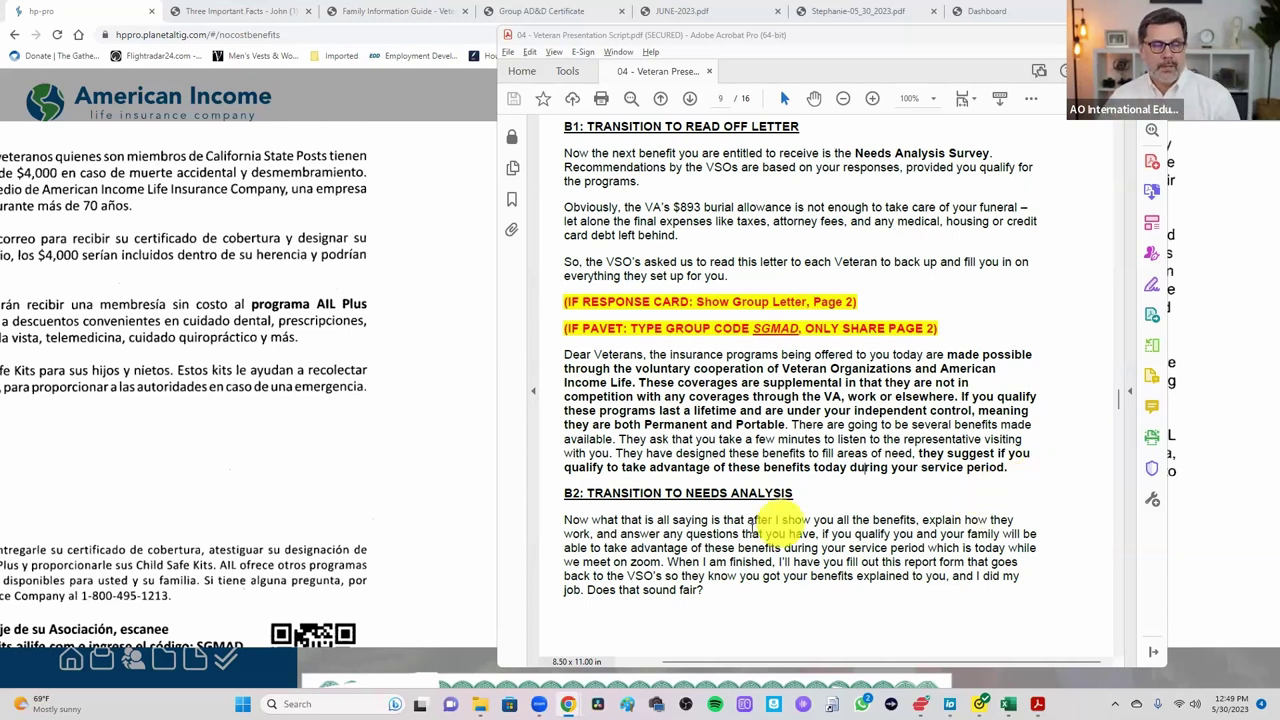
scroll(700, 540, down, 1)
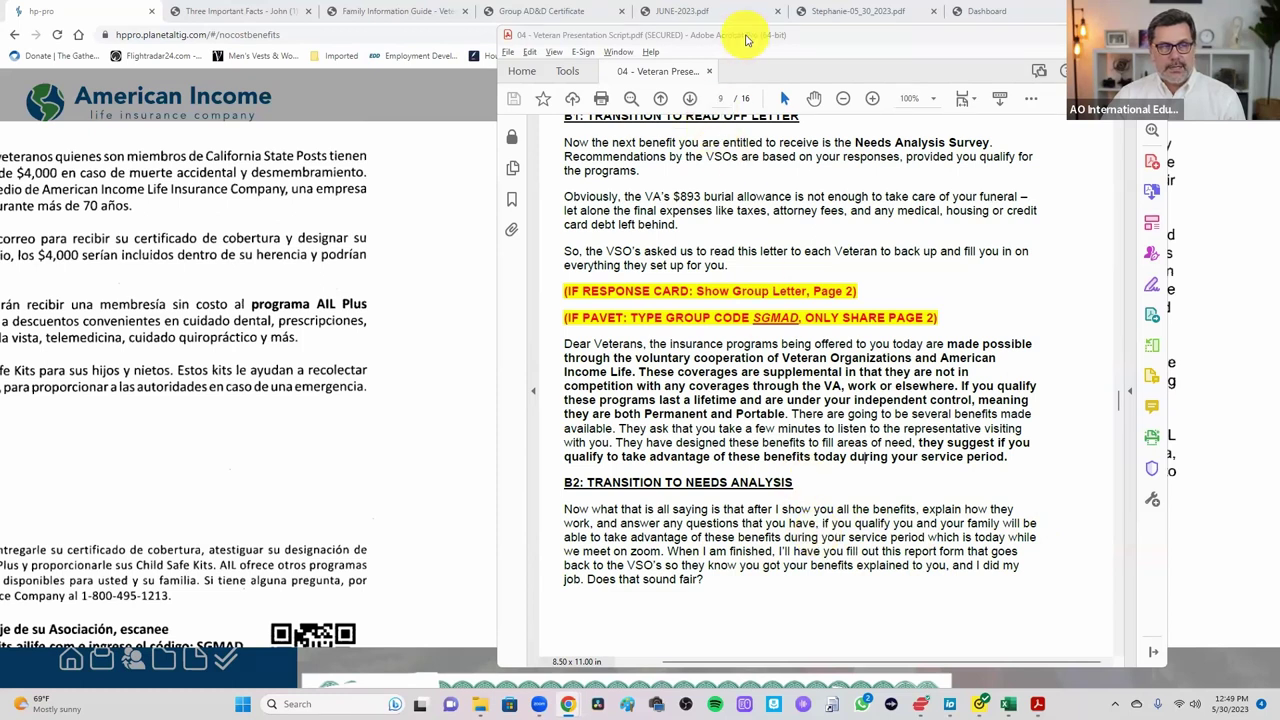
click(1051, 35)
click(1150, 75)
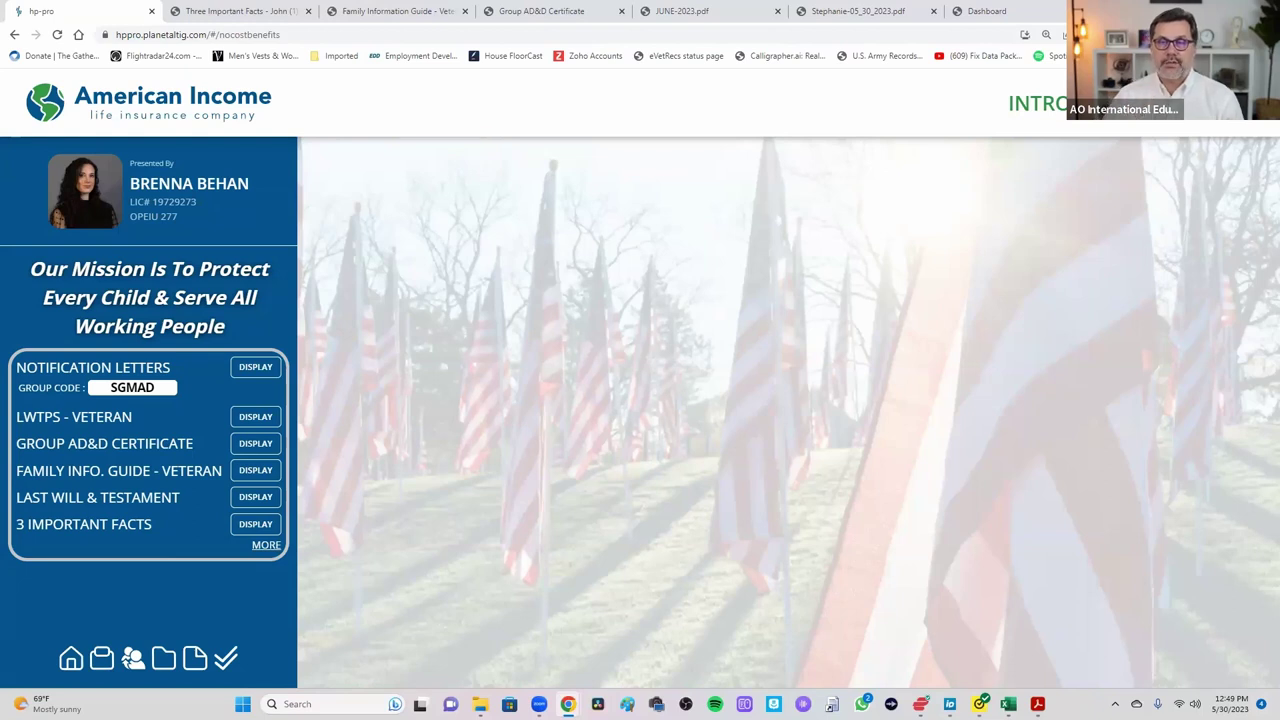
- Return to the script and position it at the B3 Qualification section, page 10 of 16
key(alt+Tab)
scroll(838, 305, up, 3)
scroll(838, 305, up, 3)
scroll(838, 305, down, 3)
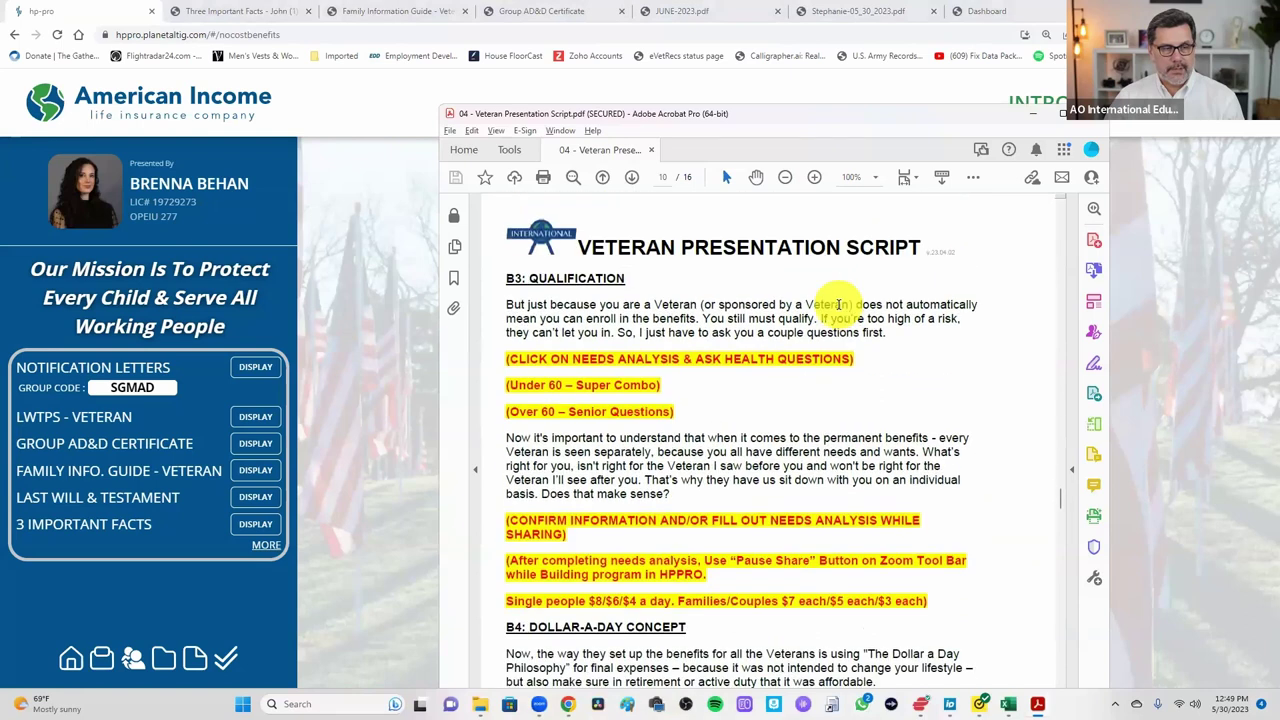
scroll(838, 305, up, 3)
scroll(838, 305, down, 3)
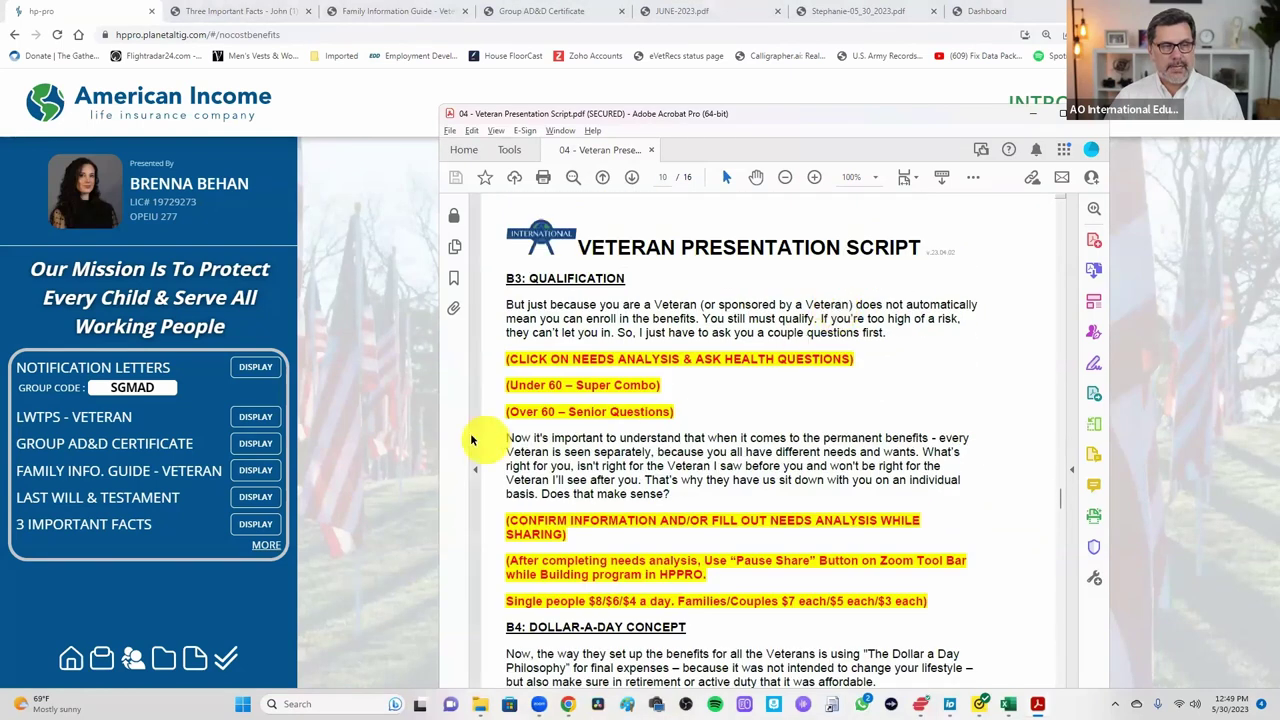
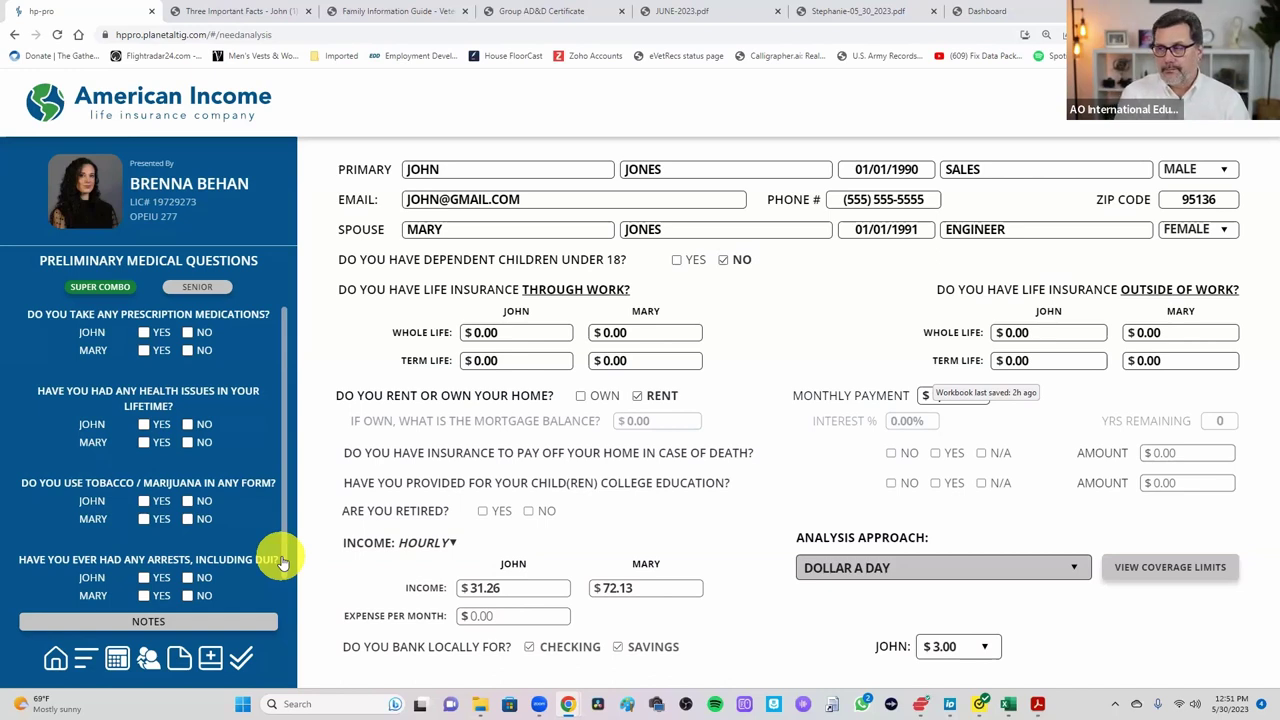
- Answer No on prescription medications for the primary applicant and Yes for the spouse, then open Notes
click(189, 334)
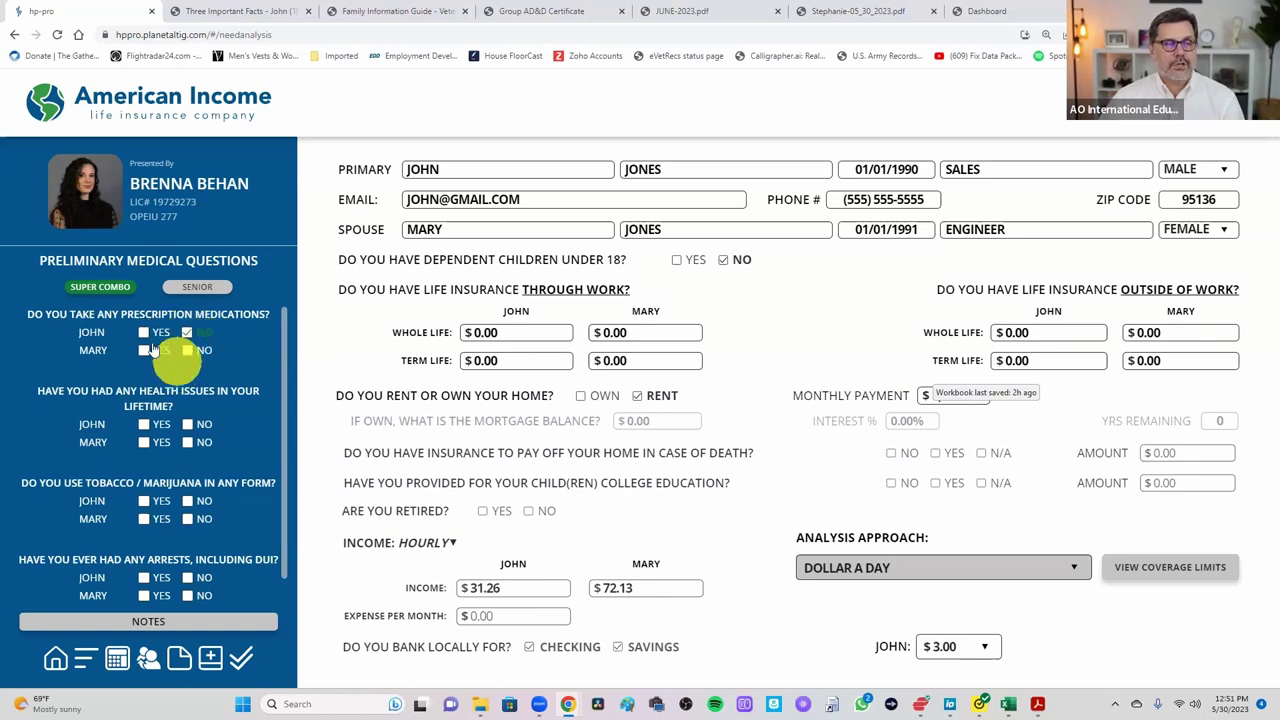
click(144, 351)
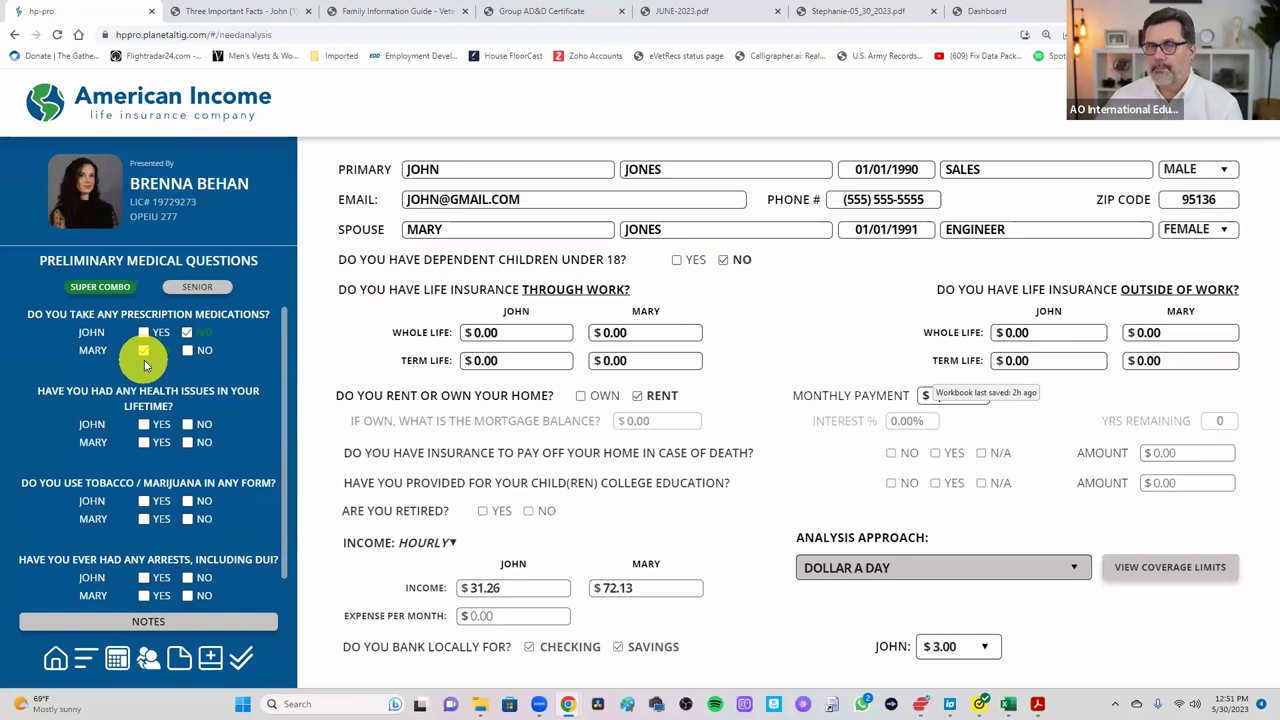
click(97, 627)
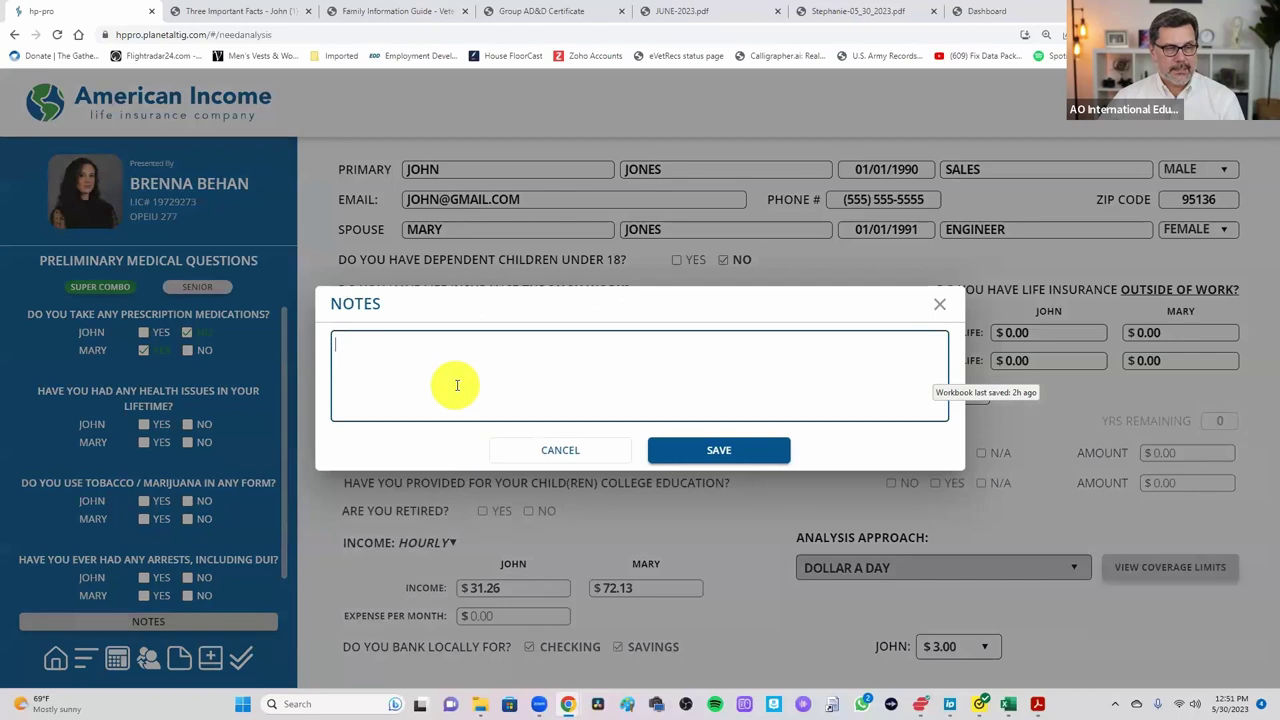
- Save the spouse's medication note 'Xanax - 10mg 2xday'
text(Xan)
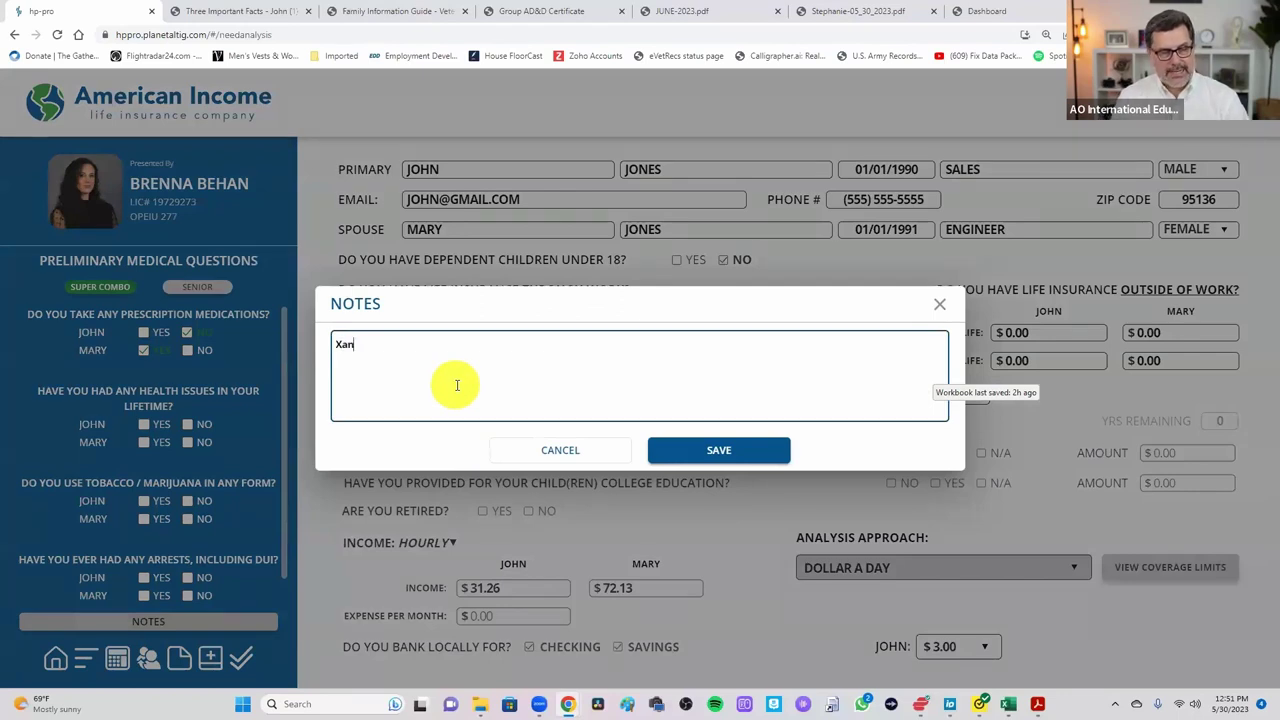
text(ax -)
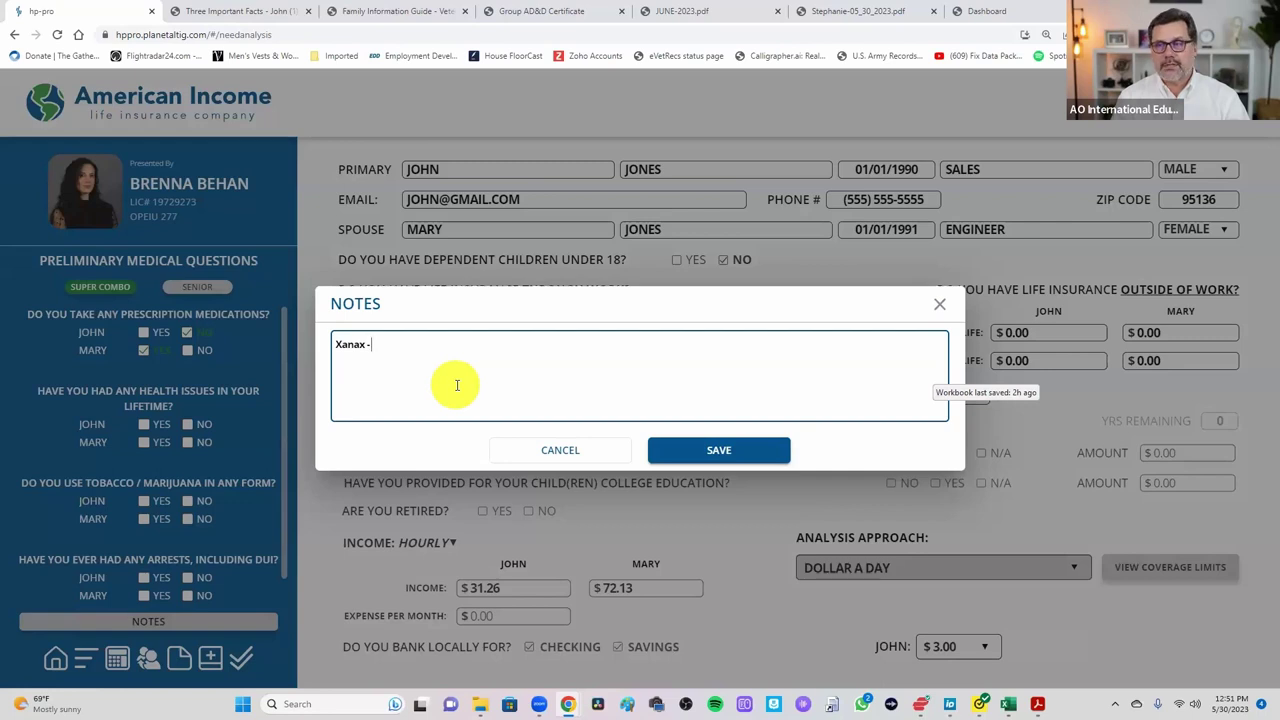
text( 10)
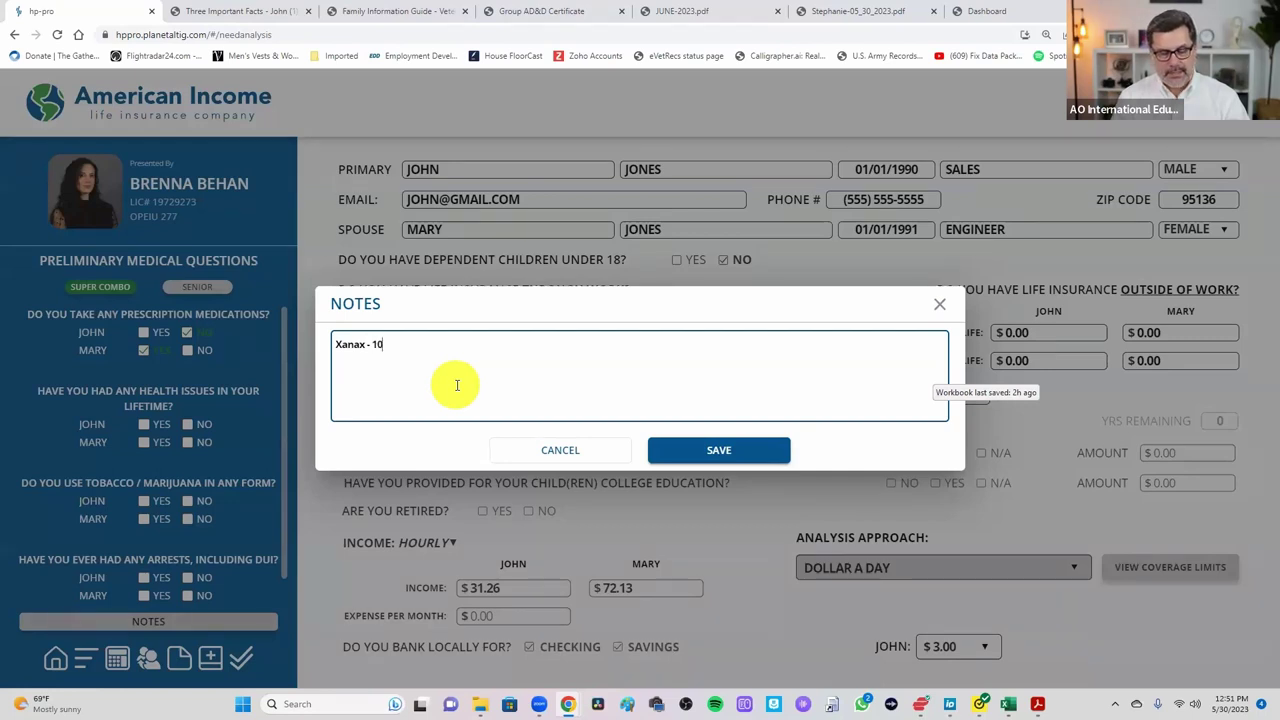
text(mg 2)
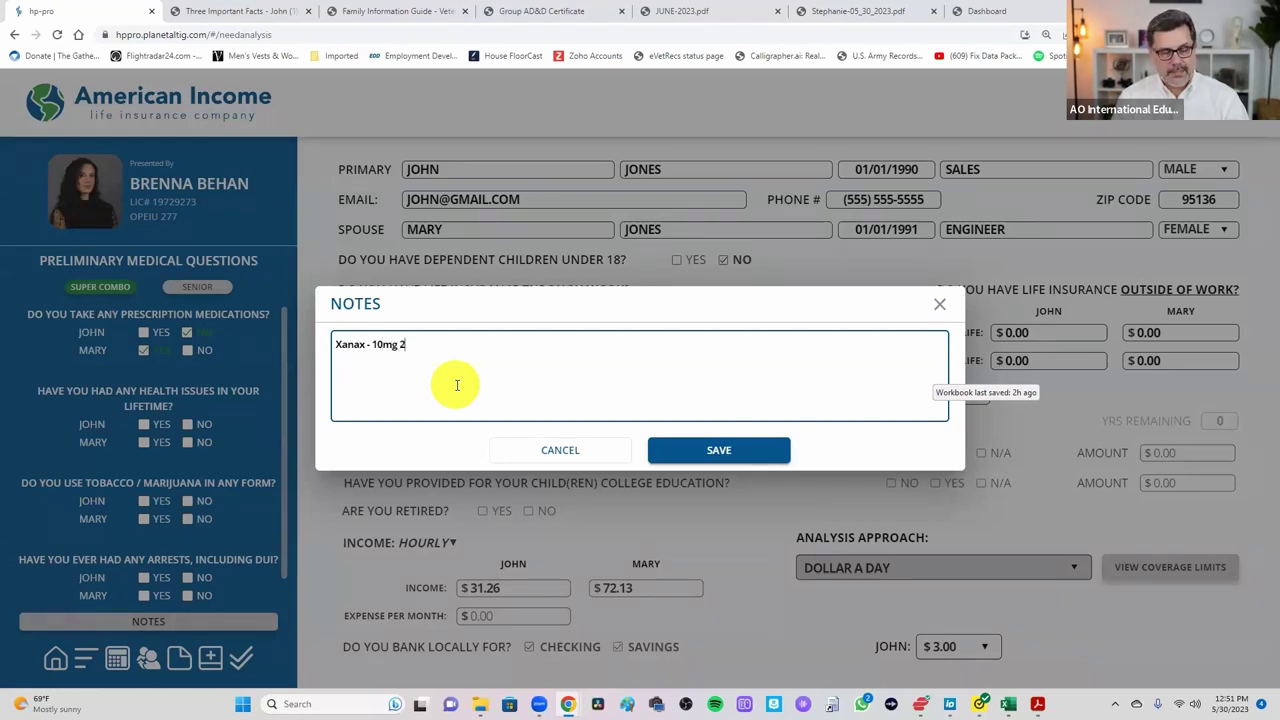
text(xday)
click(705, 451)
click(236, 662)
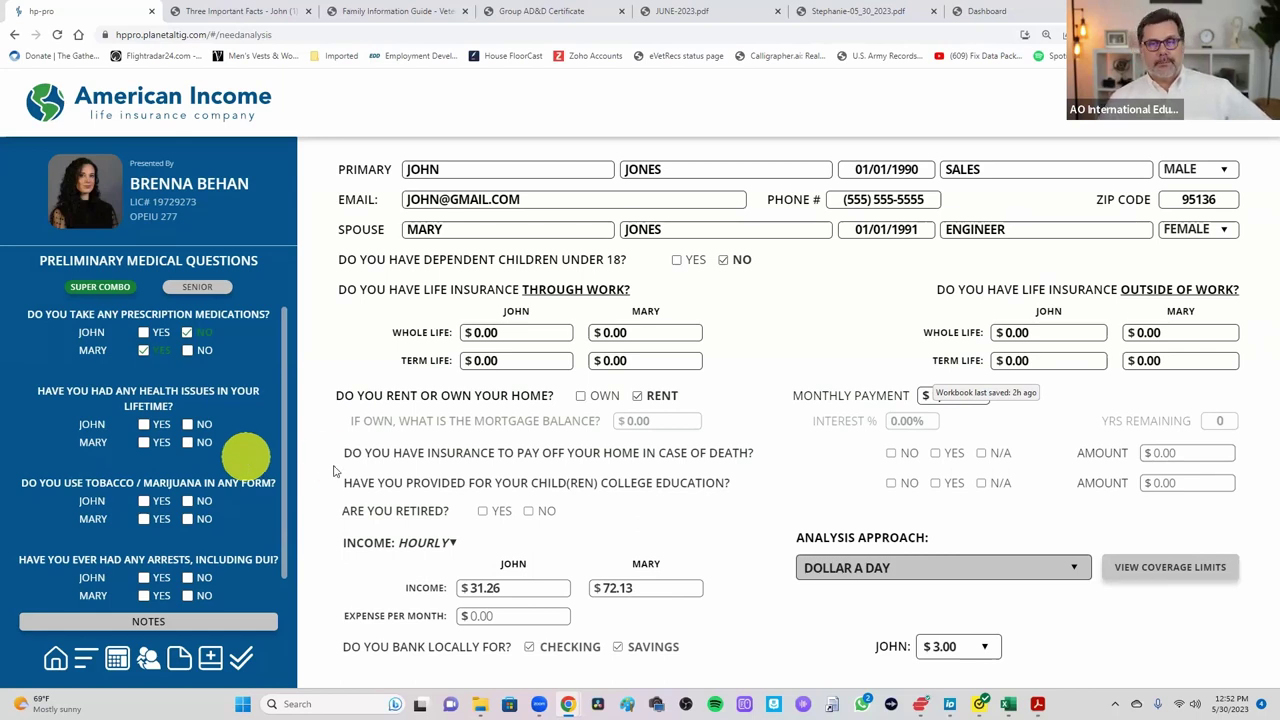
- Answer No to health issues and arrests for both, and tobacco No for the primary, Yes for the spouse
click(187, 424)
click(186, 443)
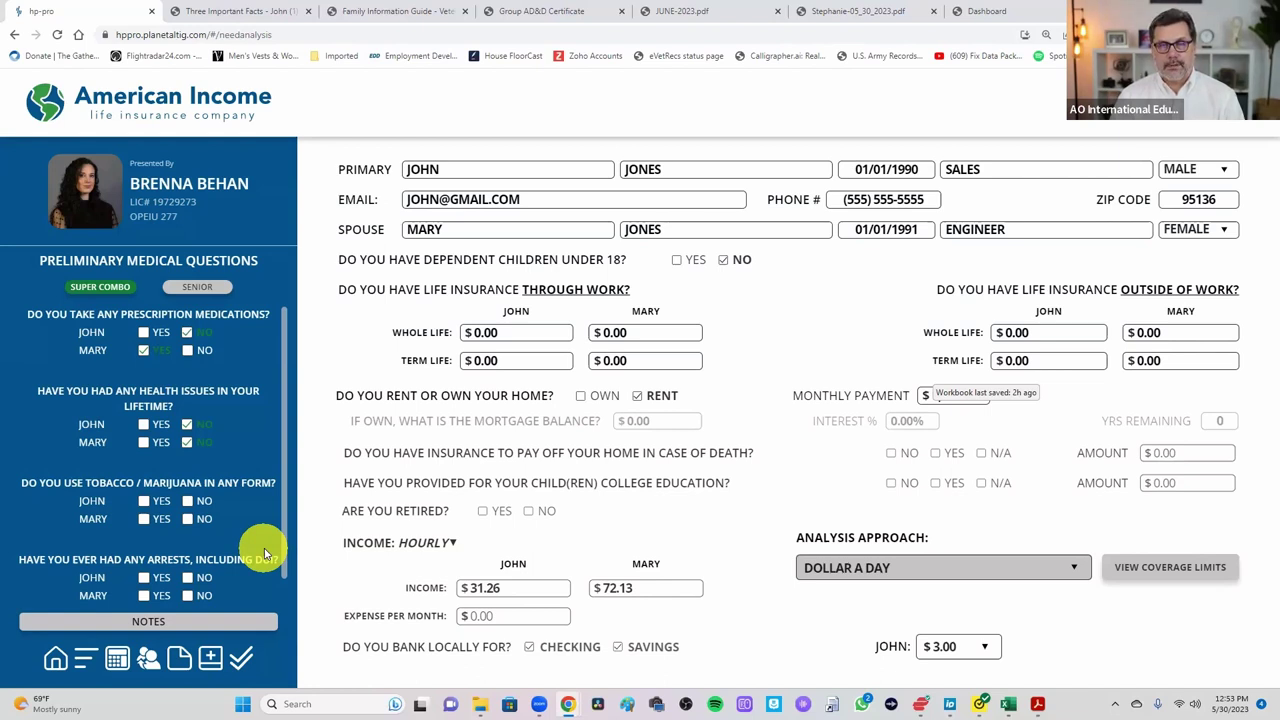
click(187, 501)
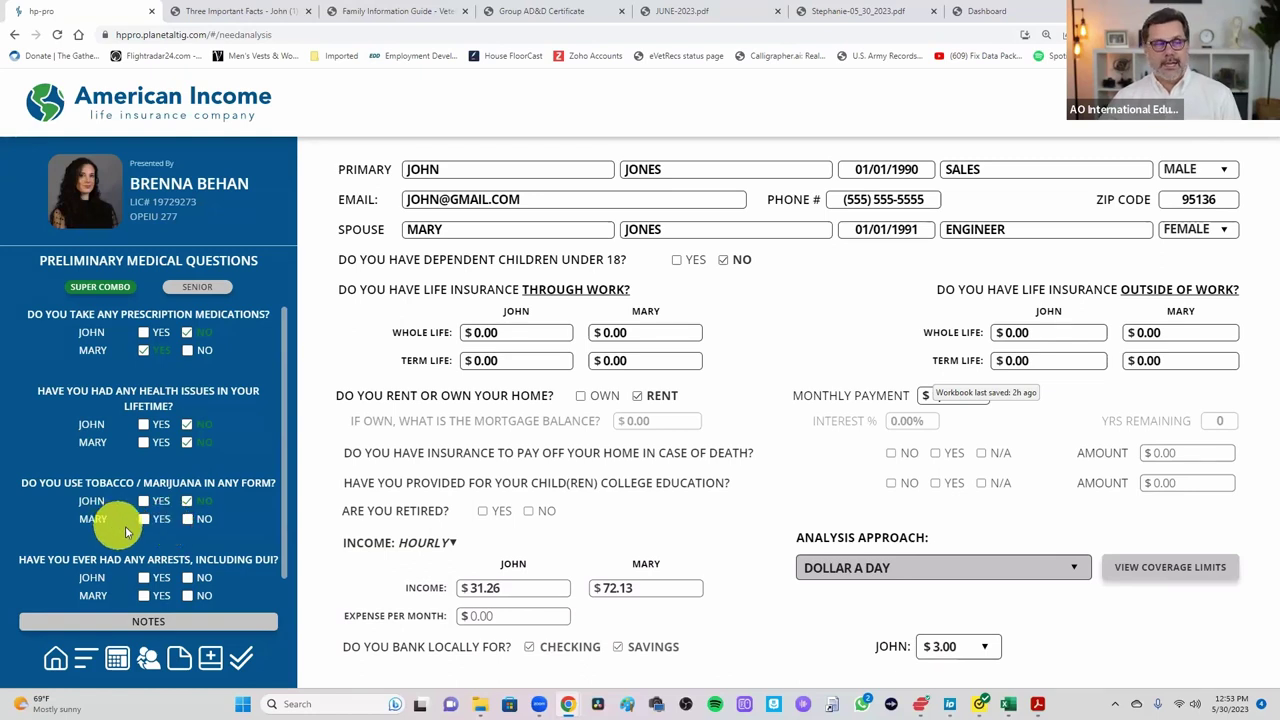
click(143, 520)
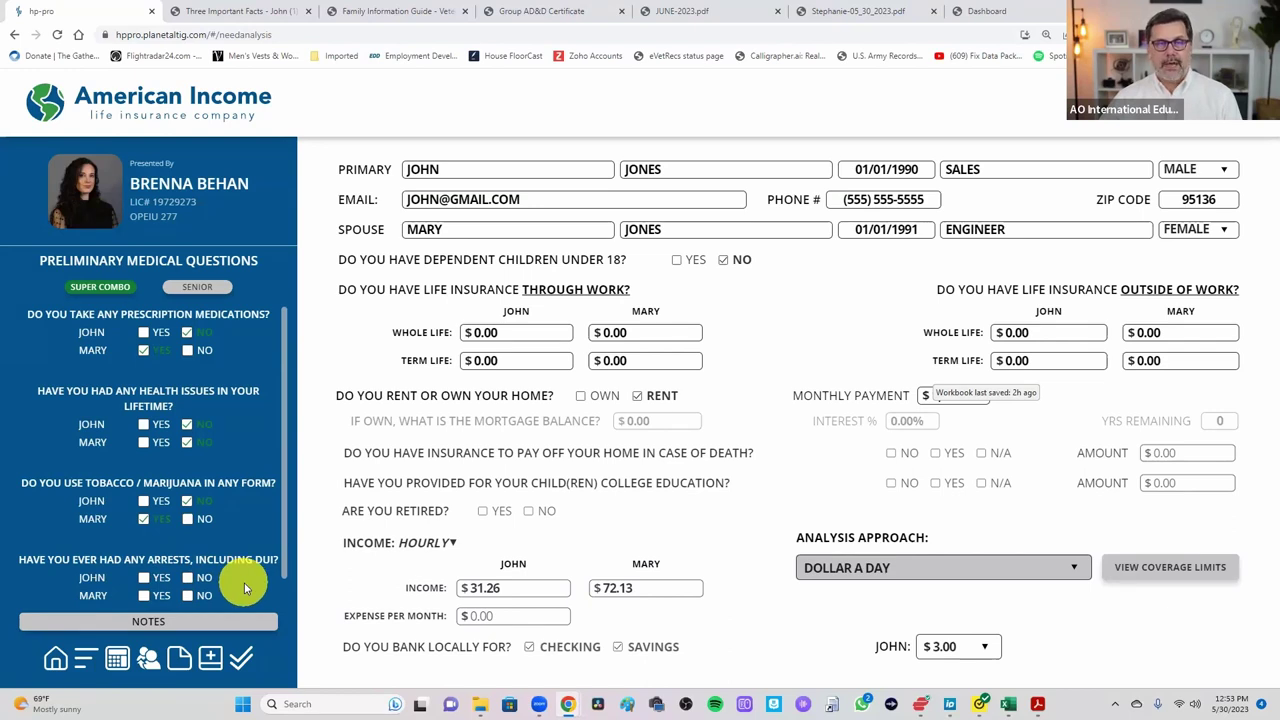
click(187, 577)
click(187, 595)
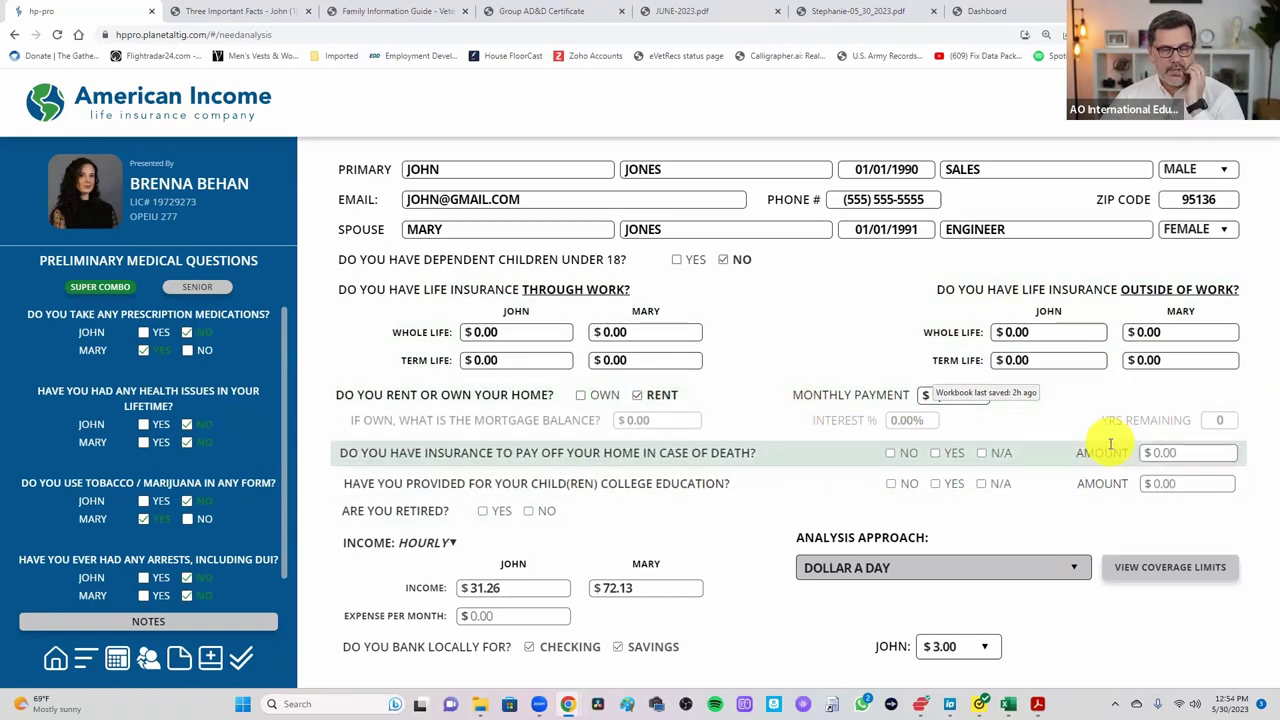
- Mark home payoff and college funding as N/A and the couple not retired, then bring up the presentation script
click(981, 453)
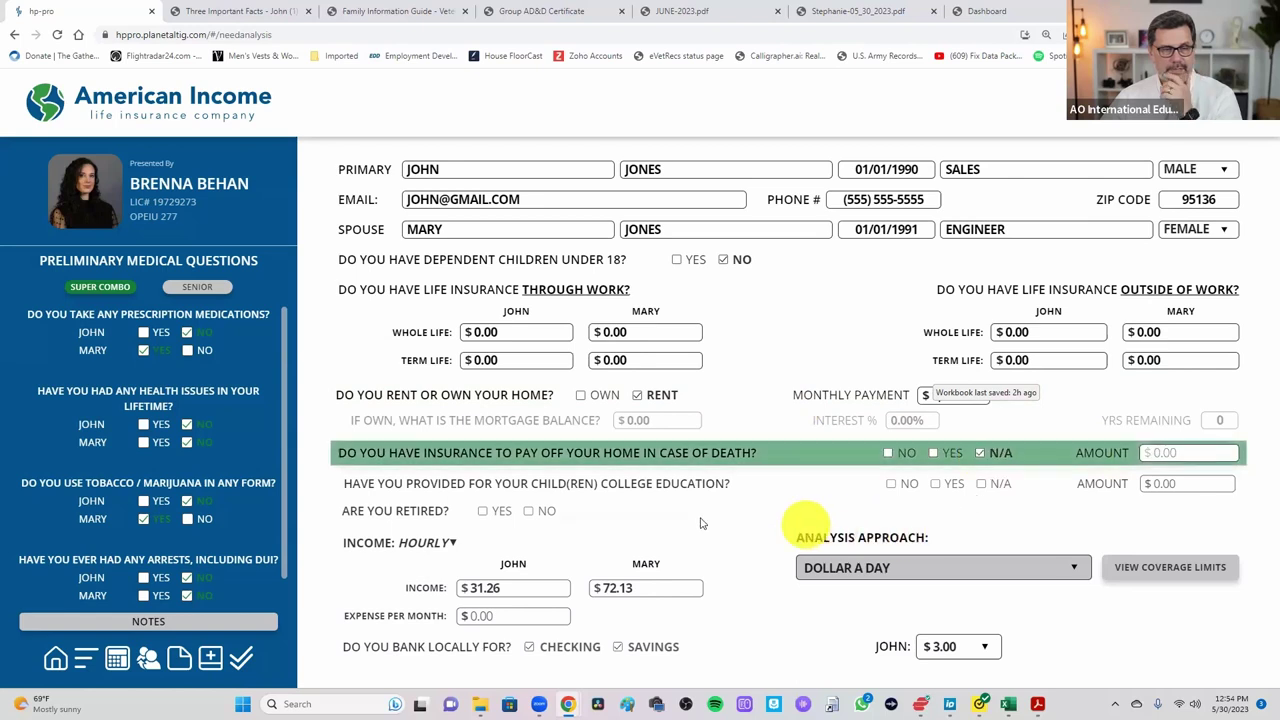
click(983, 487)
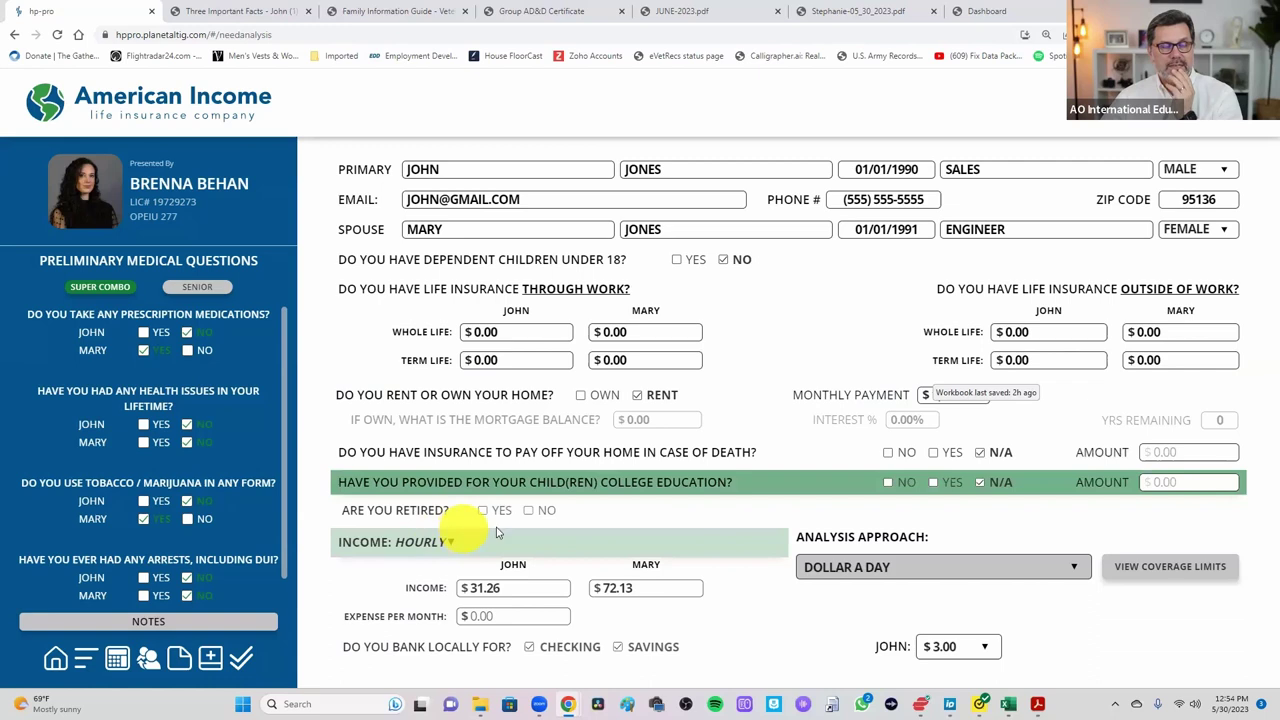
click(527, 510)
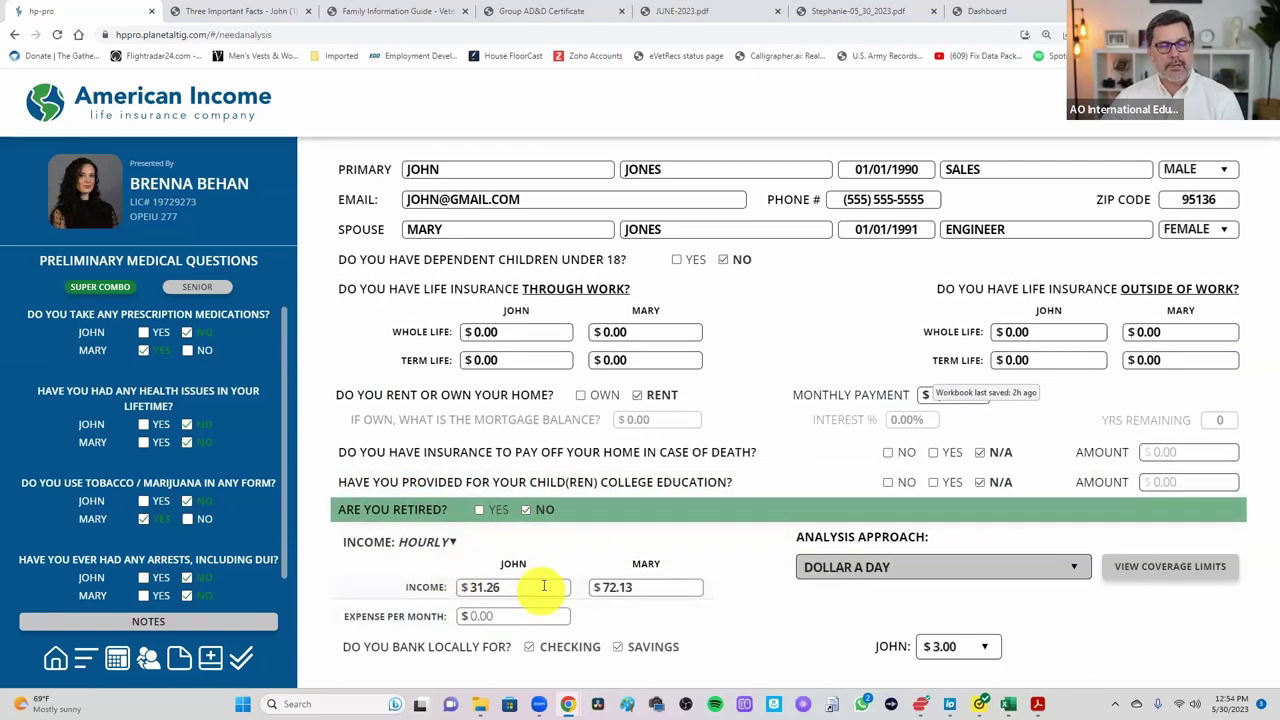
click(528, 587)
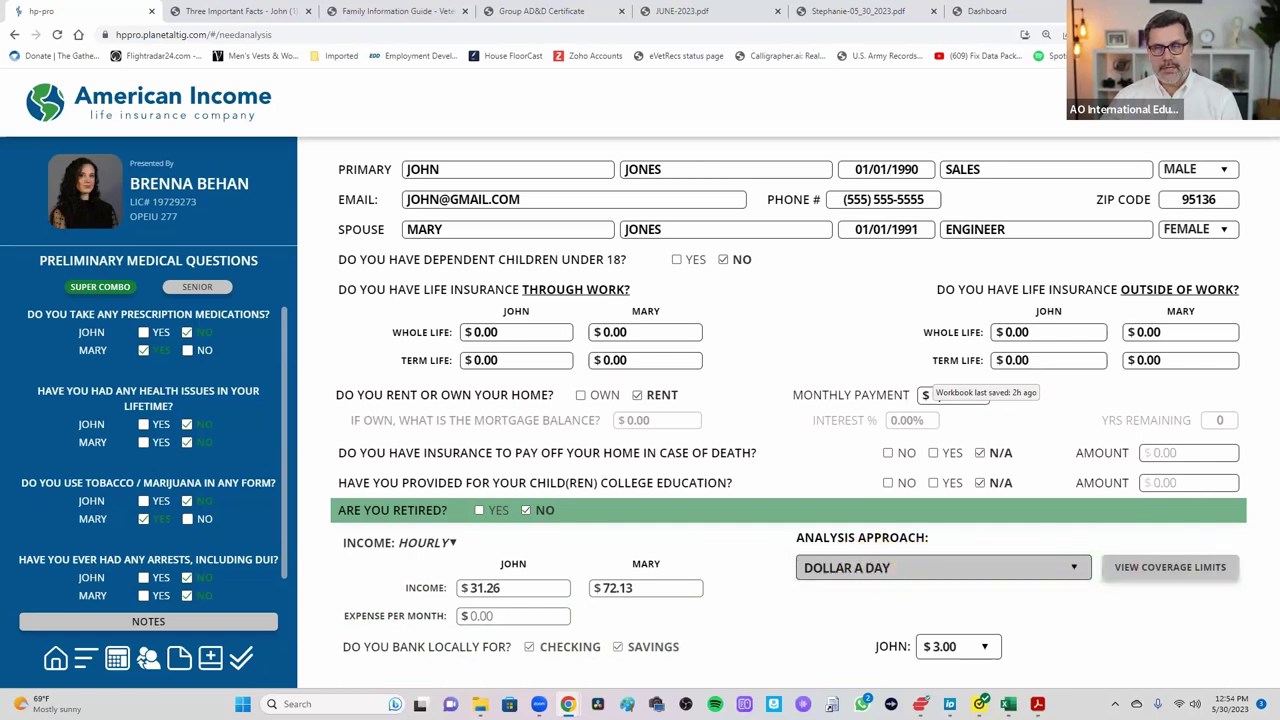
key(alt+Tab)
- Read the B4 Dollar-a-Day concept in the script, then return to the needs analysis form
scroll(810, 530, down, 3)
scroll(640, 555, down, 1)
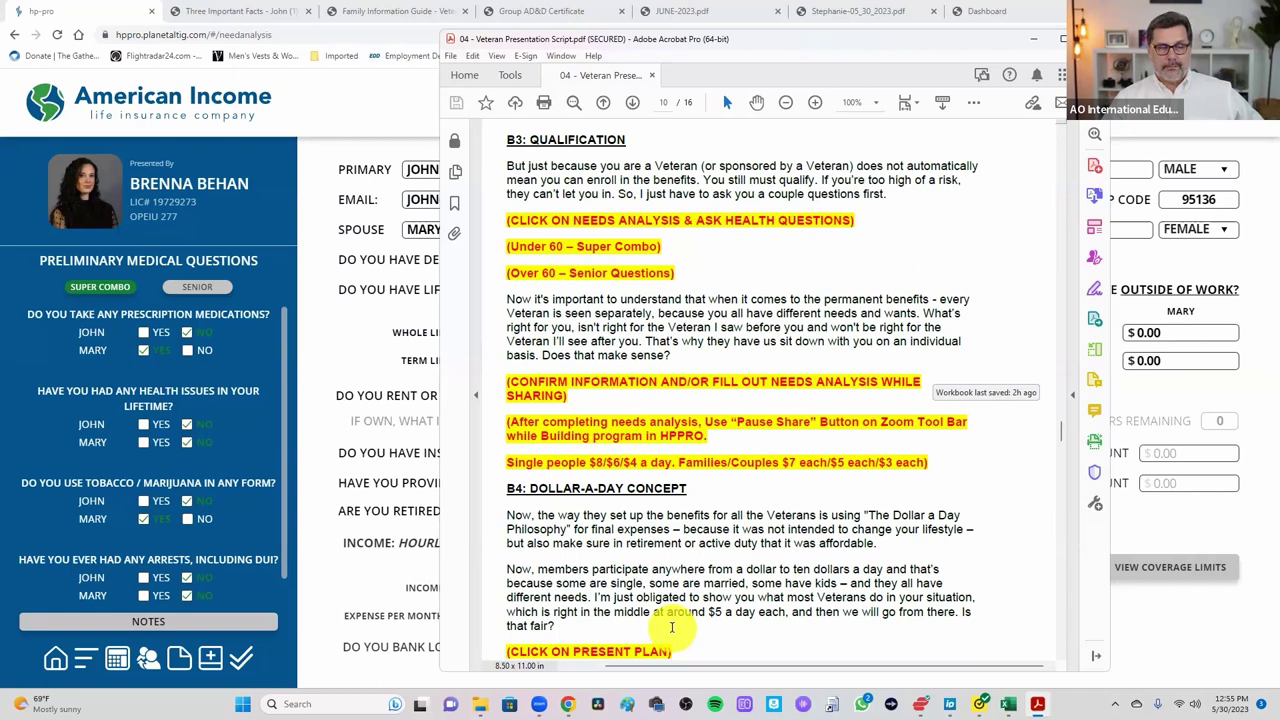
scroll(672, 627, down, 1)
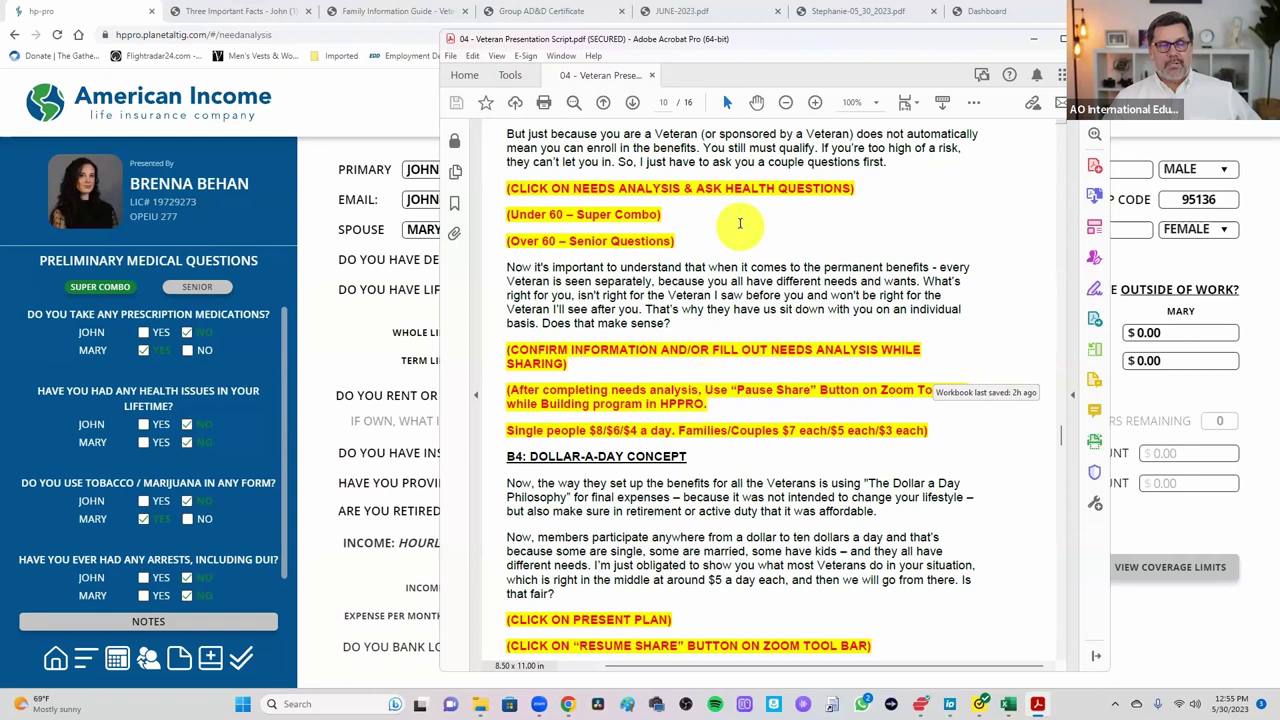
key(alt+Tab)
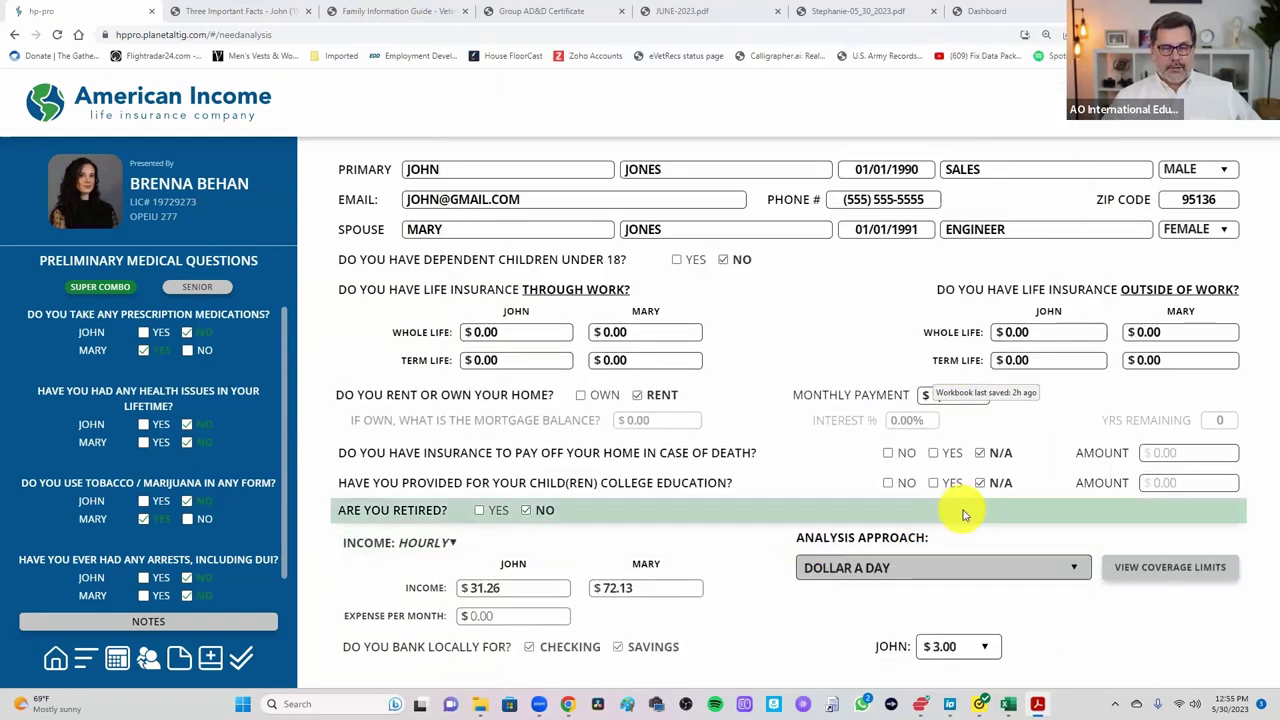
- Set the needs analysis approach to Dollar a Day after briefly trying Hour Power Philosophy
click(940, 572)
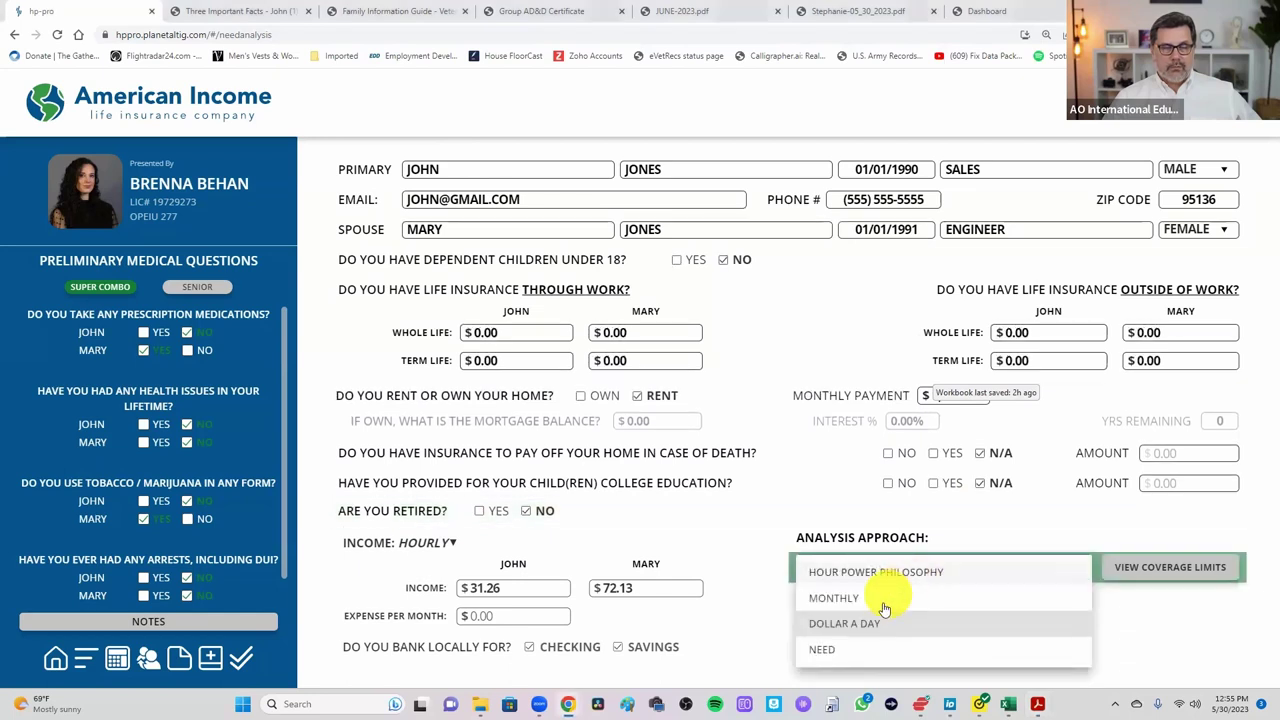
click(884, 572)
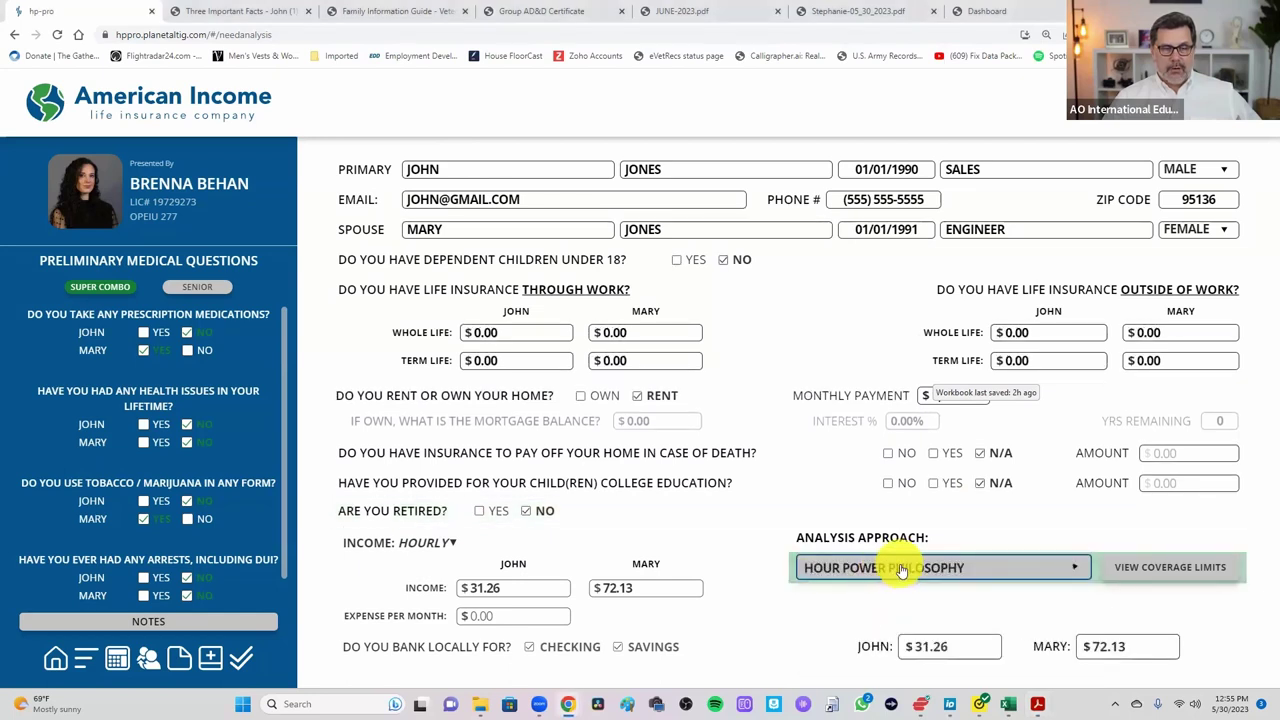
click(901, 569)
click(858, 622)
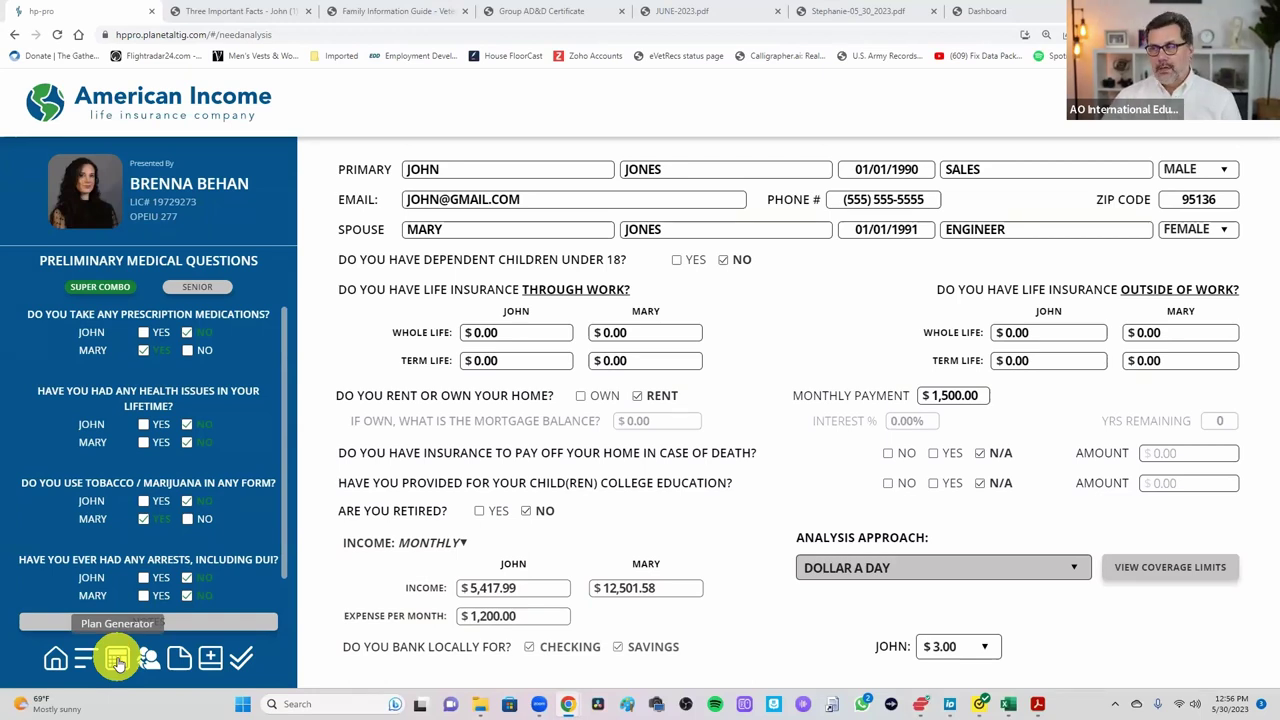
- On the plan generator, choose Dollar a Day with $5.00 a day for each spouse
click(117, 660)
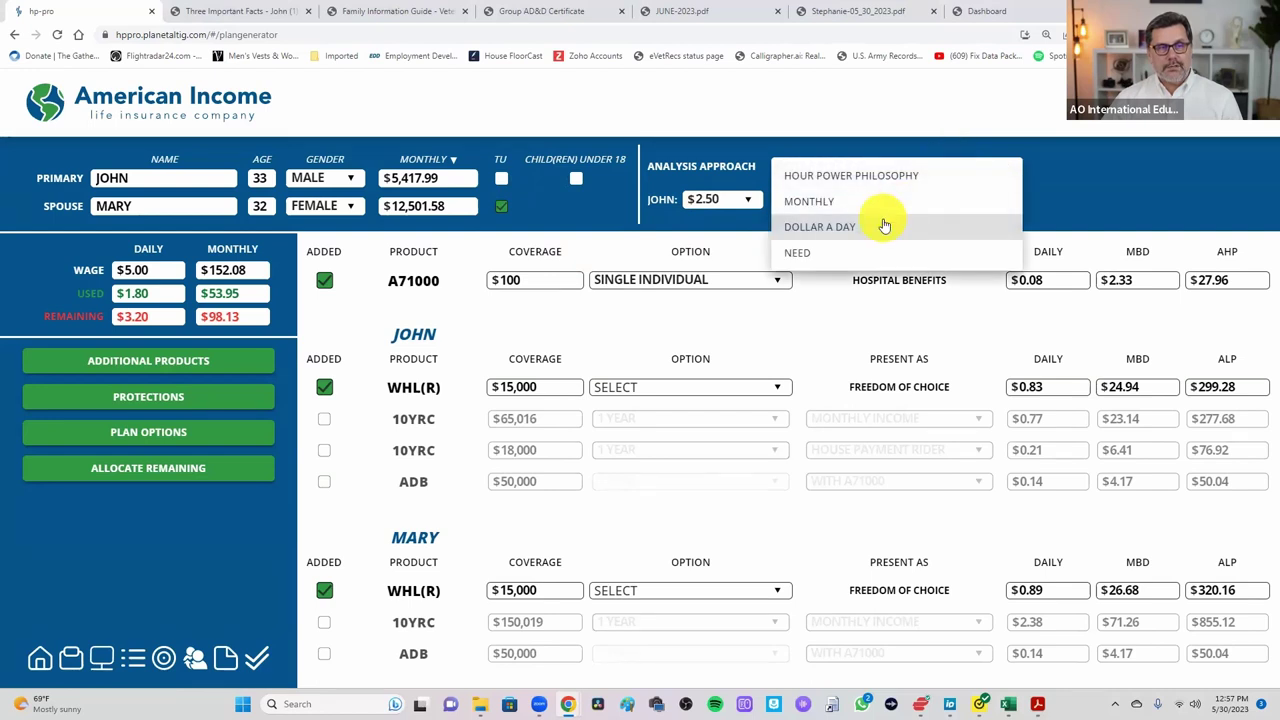
click(878, 225)
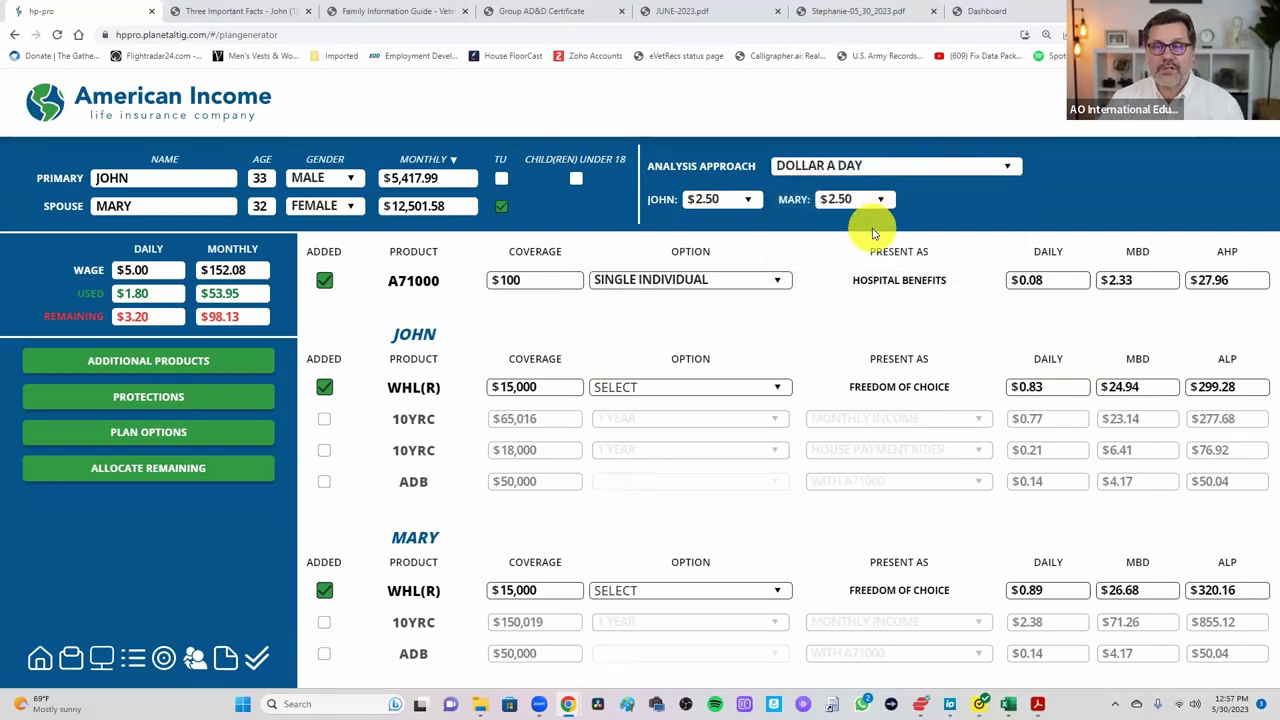
click(729, 203)
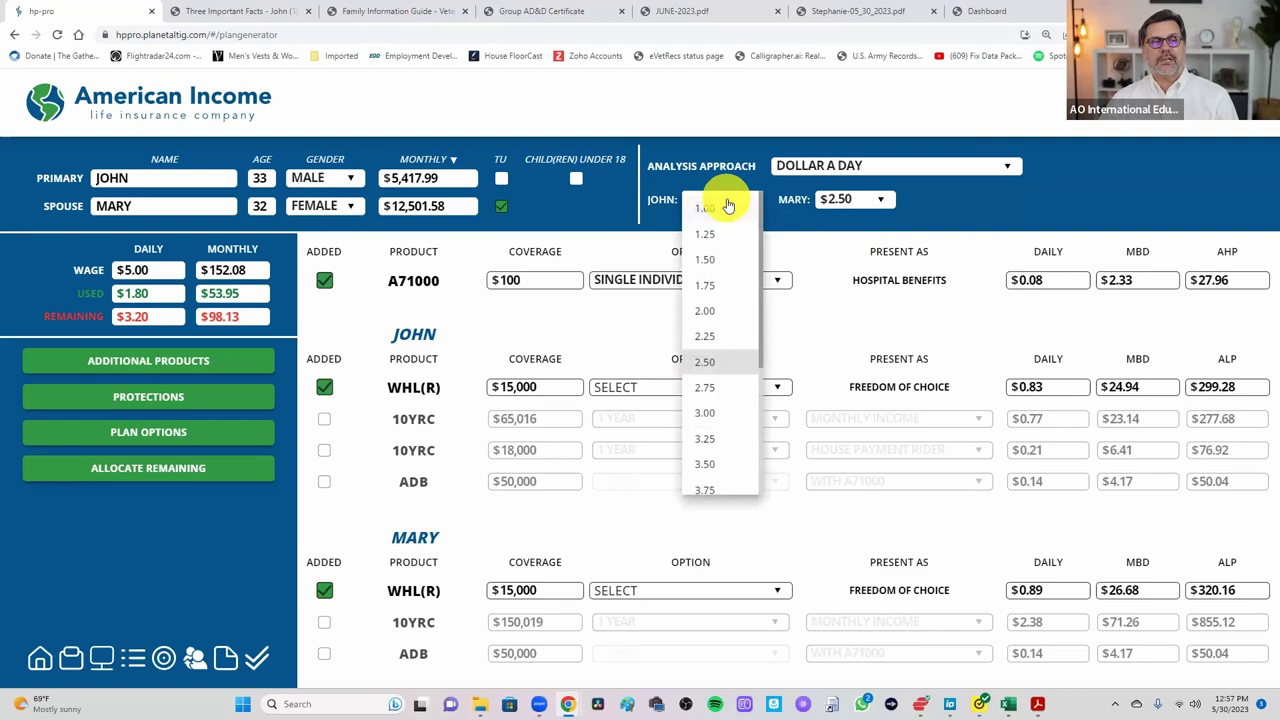
scroll(726, 423, down, 3)
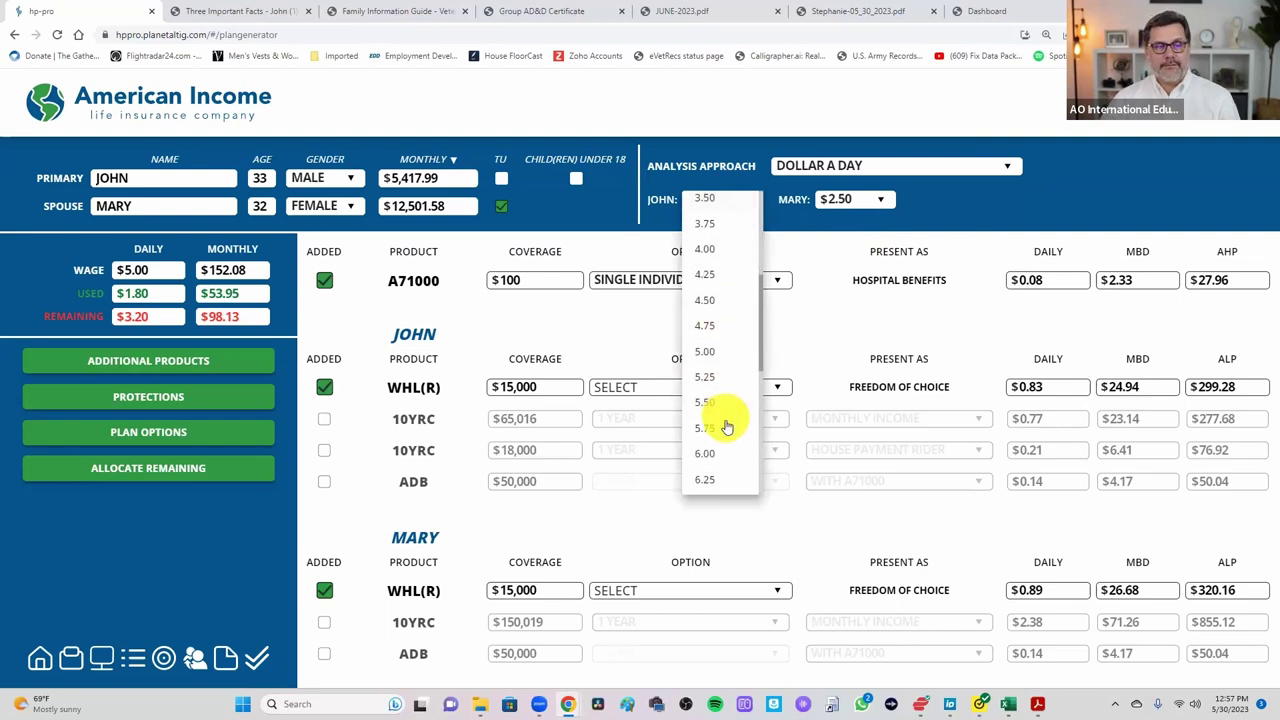
click(717, 352)
click(880, 199)
scroll(873, 393, down, 3)
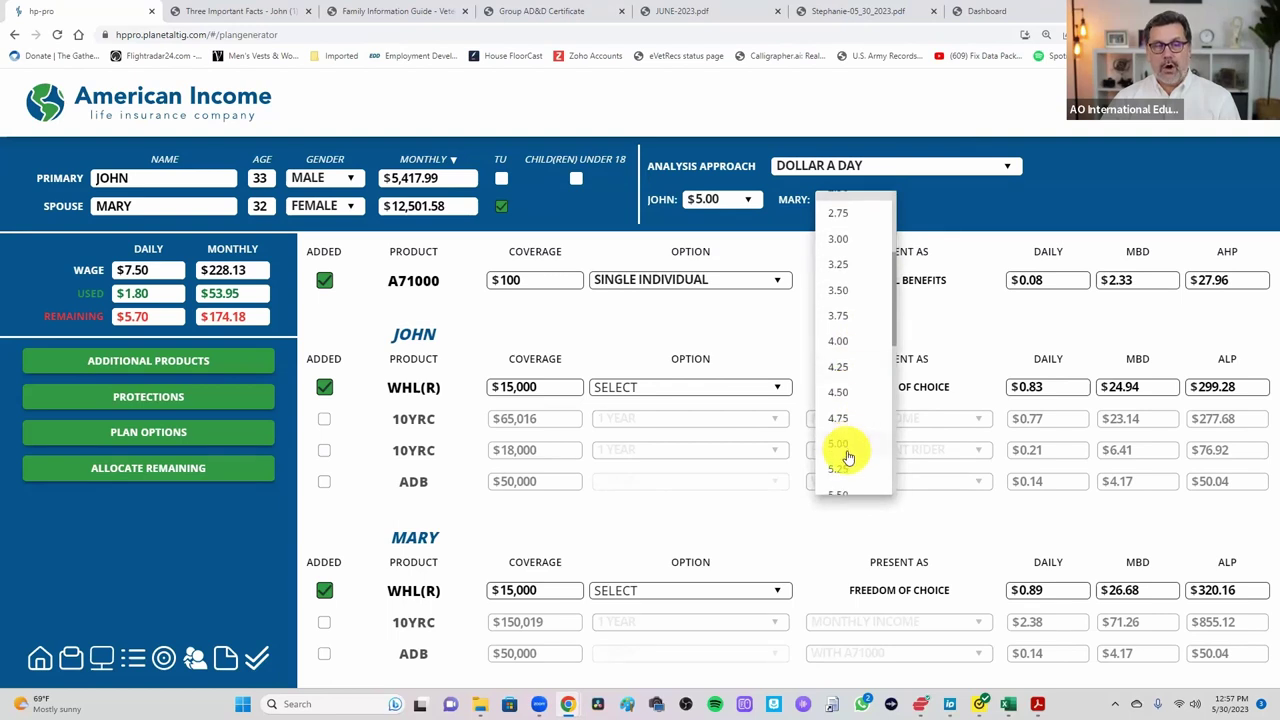
click(840, 444)
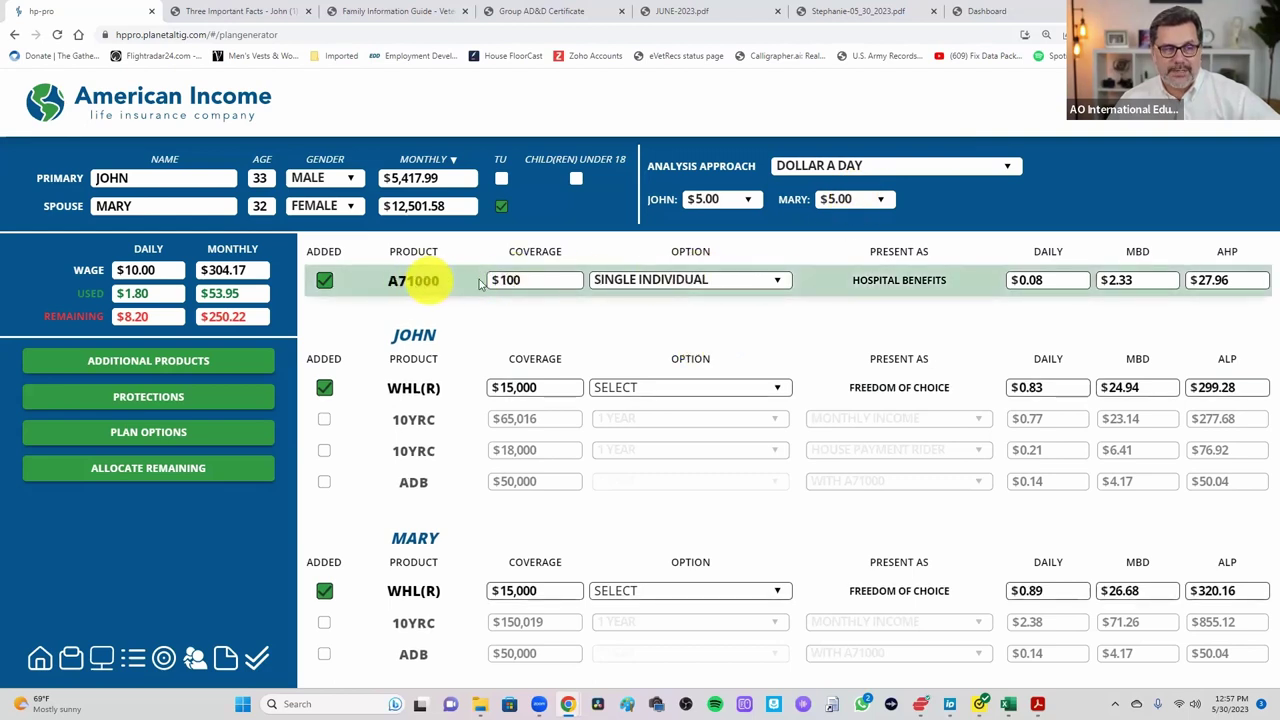
- Switch the A71000 hospital benefit option to Triple Family, raising coverage to $300
click(706, 280)
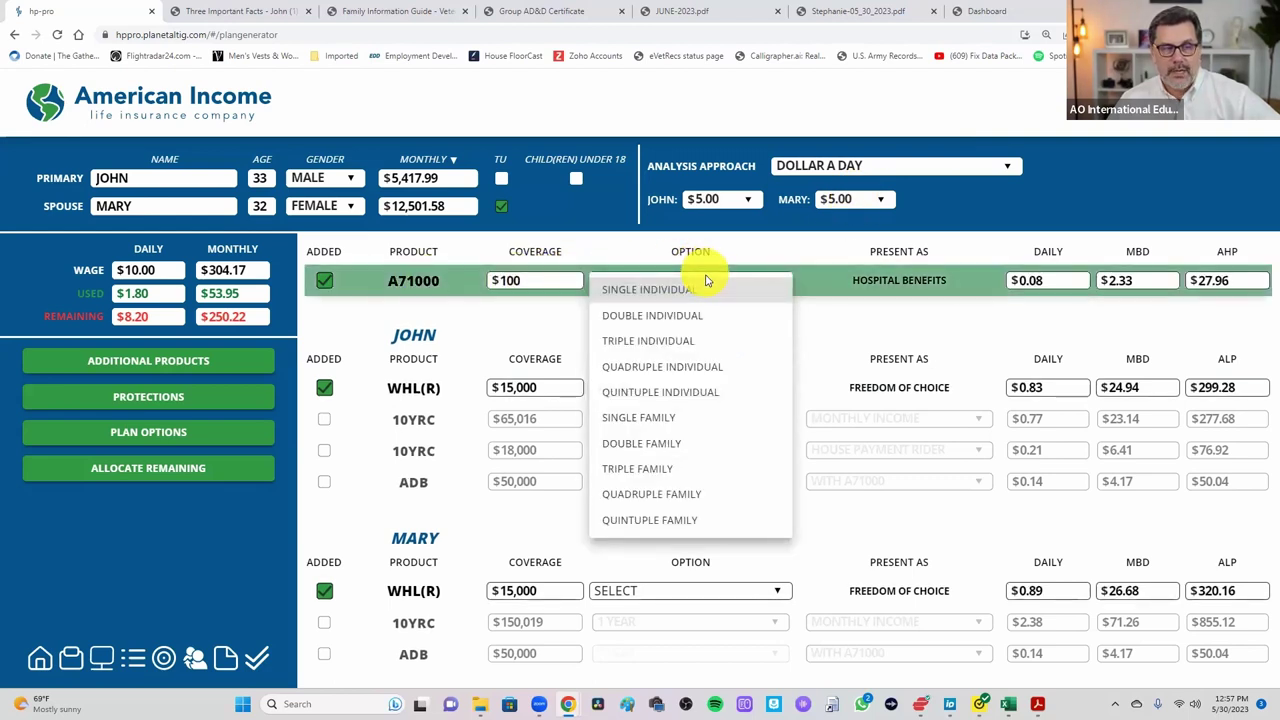
click(659, 470)
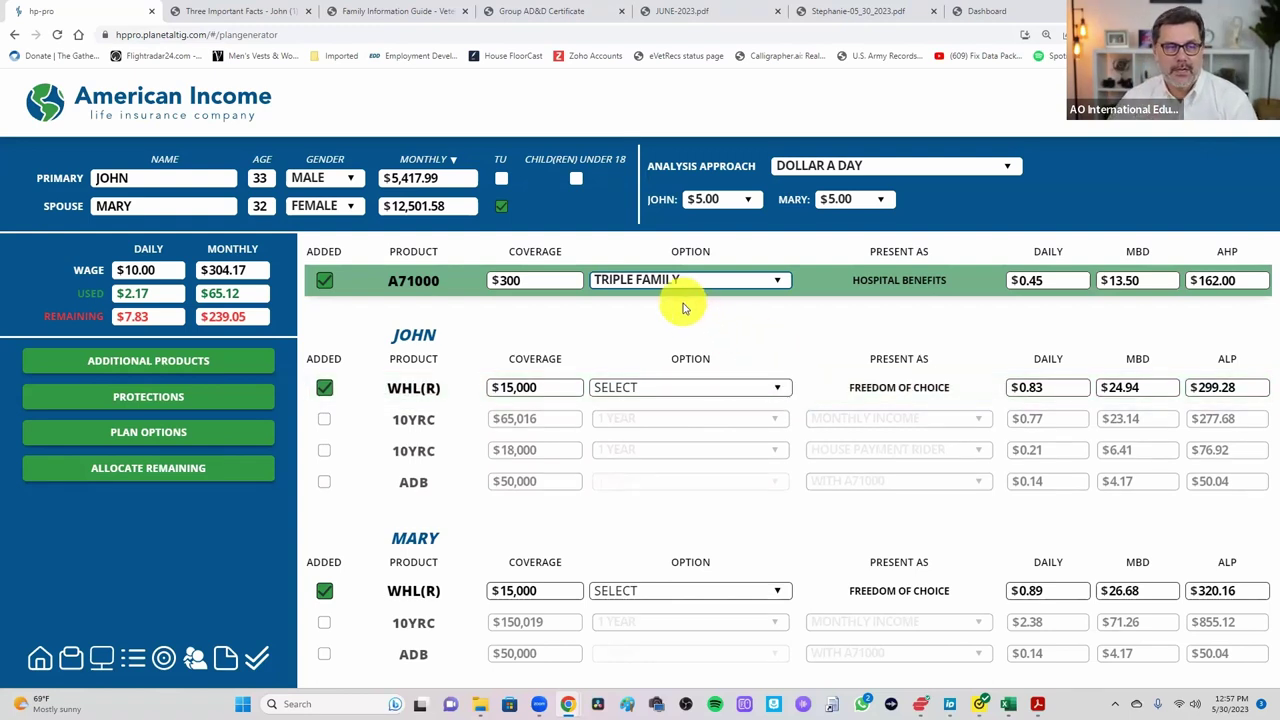
- Allocate the remaining premium to both whole life policies, giving $99,742 and $94,481 coverage
click(128, 470)
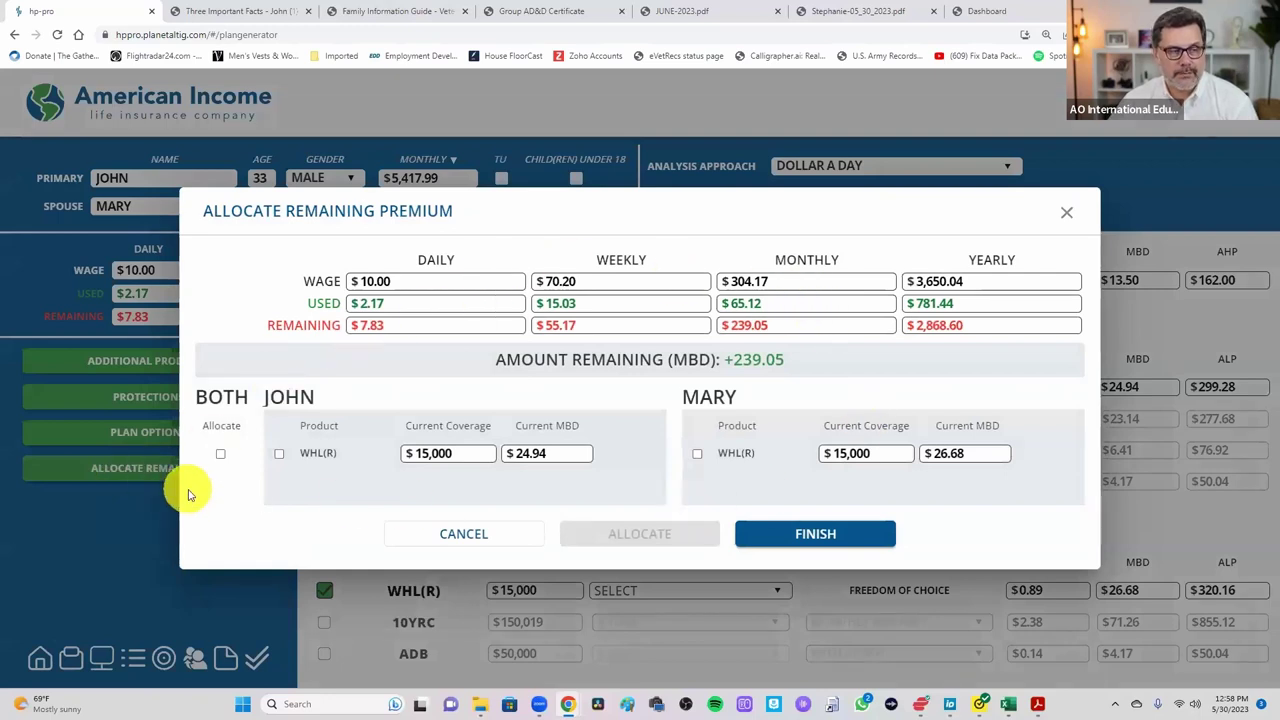
click(221, 458)
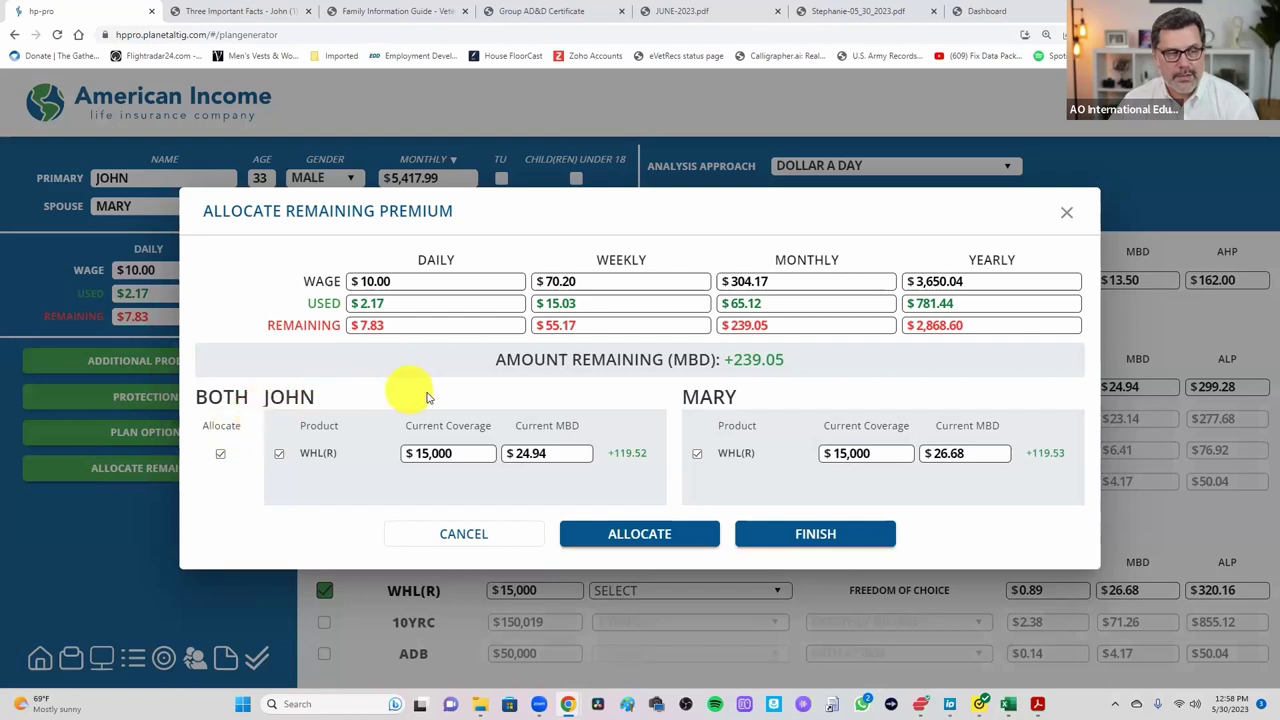
click(622, 535)
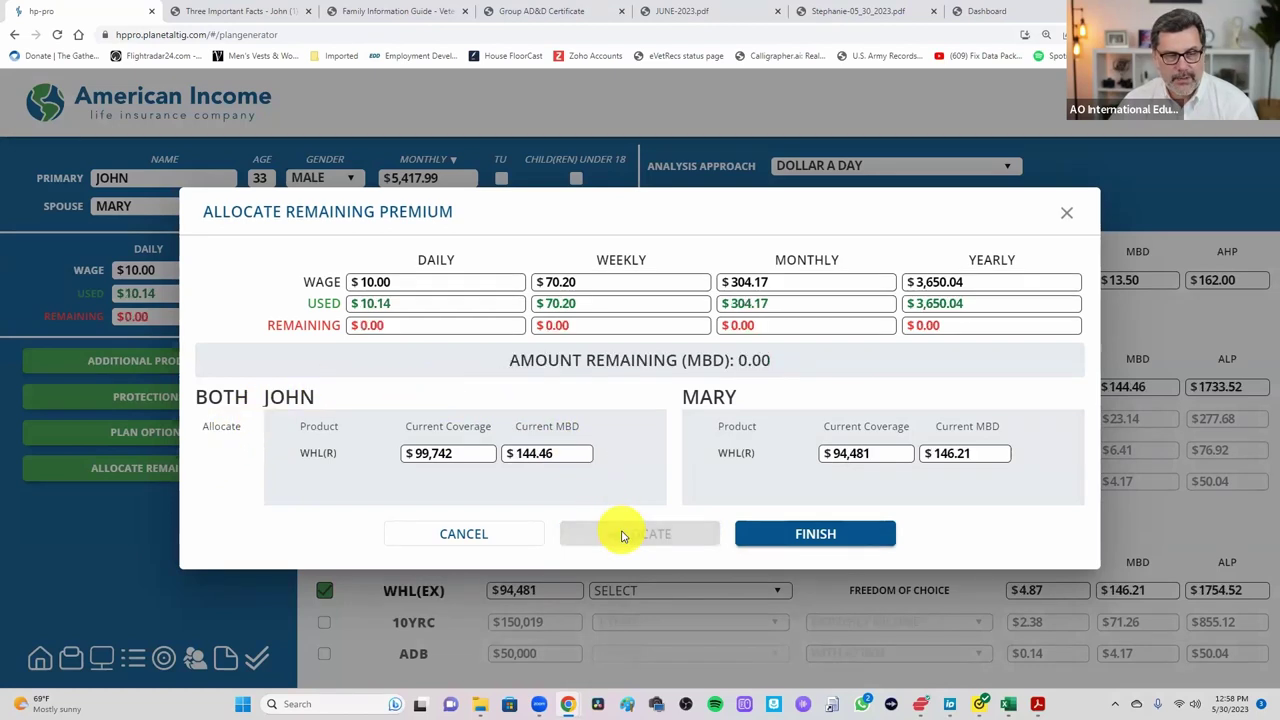
click(767, 534)
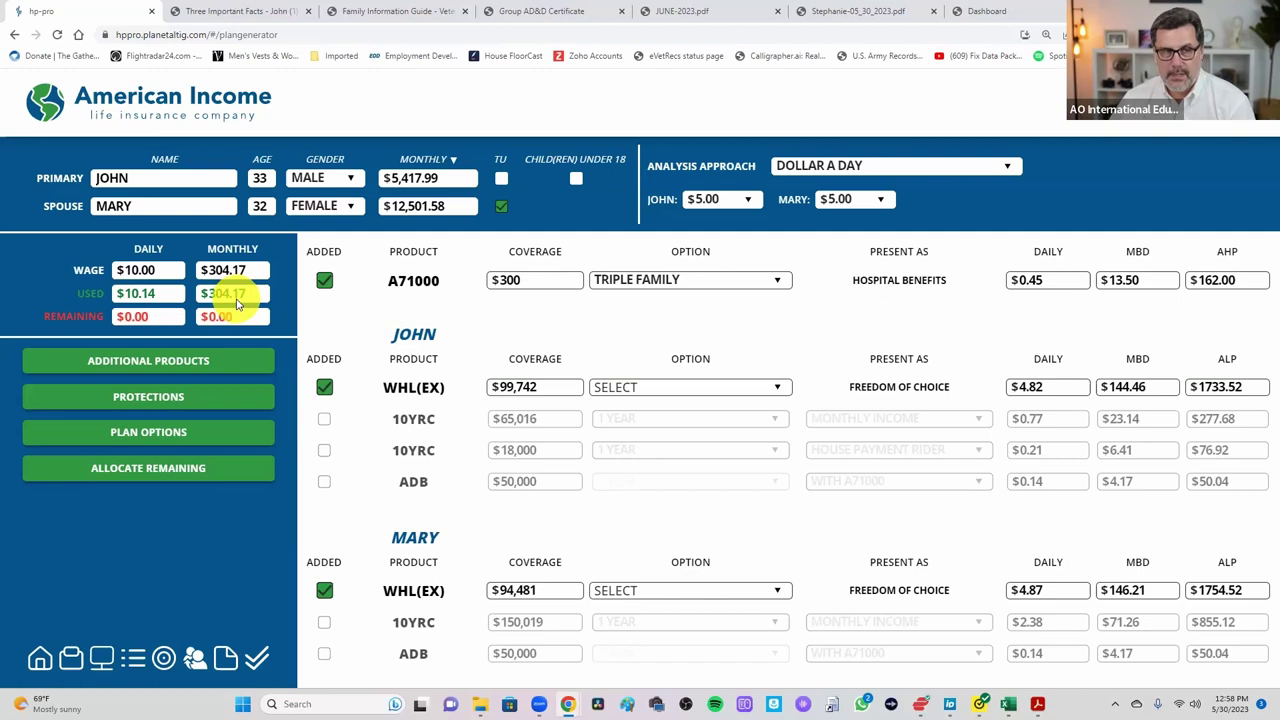
- Drop the primary applicant to $1.50 a day and reallocate the remainder to both whole life policies
click(734, 200)
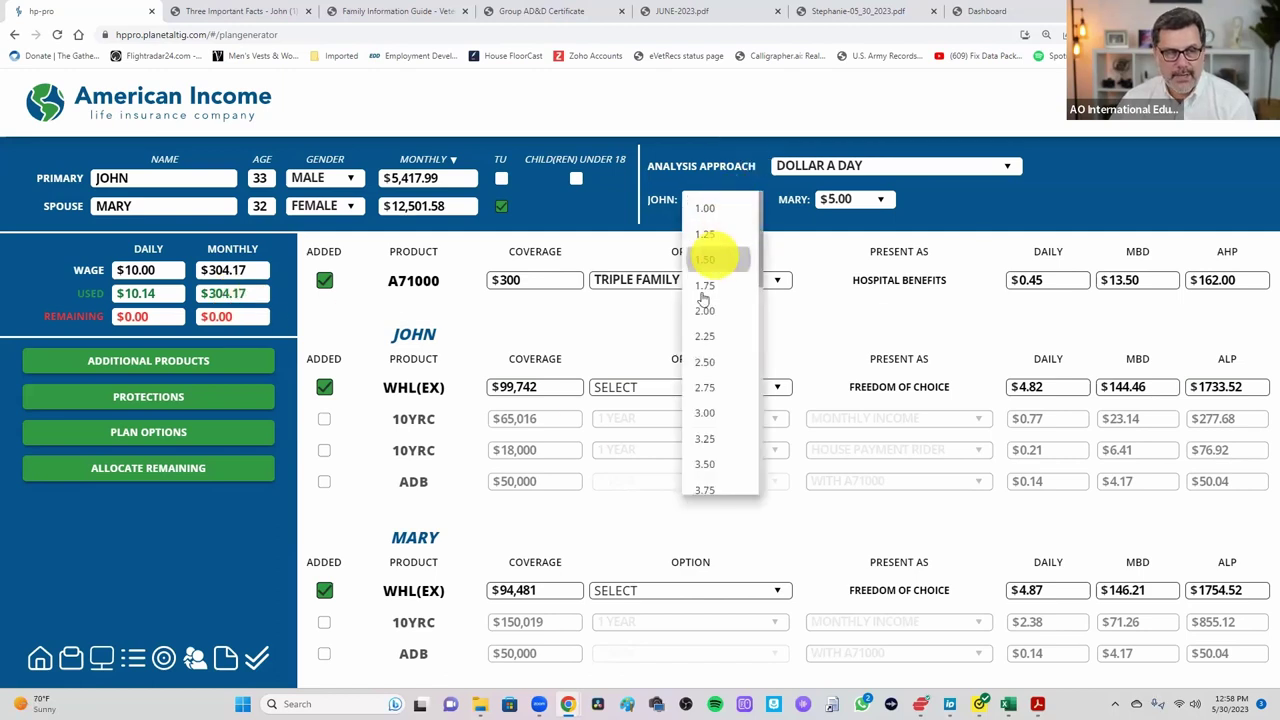
click(705, 259)
click(150, 467)
click(227, 456)
click(634, 528)
click(775, 531)
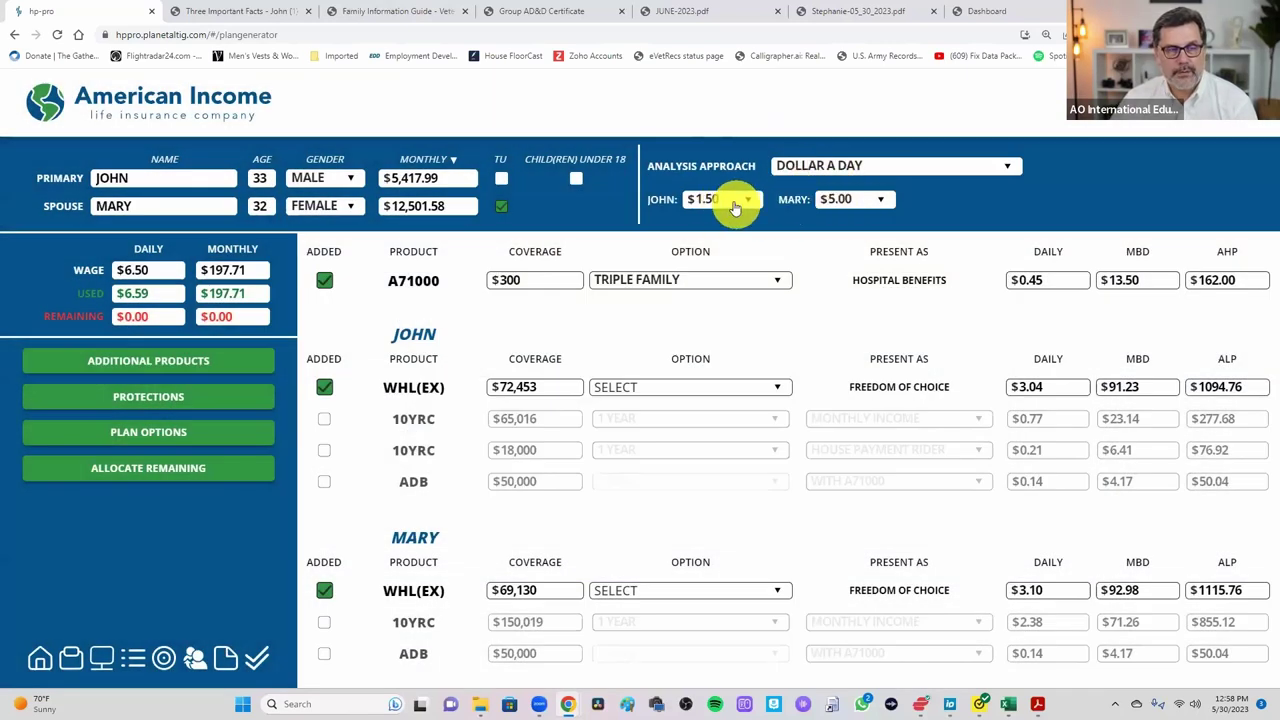
- Restore the primary applicant's daily amount to $5.00, leaving $3.41 a day unallocated
click(735, 205)
scroll(708, 420, down, 3)
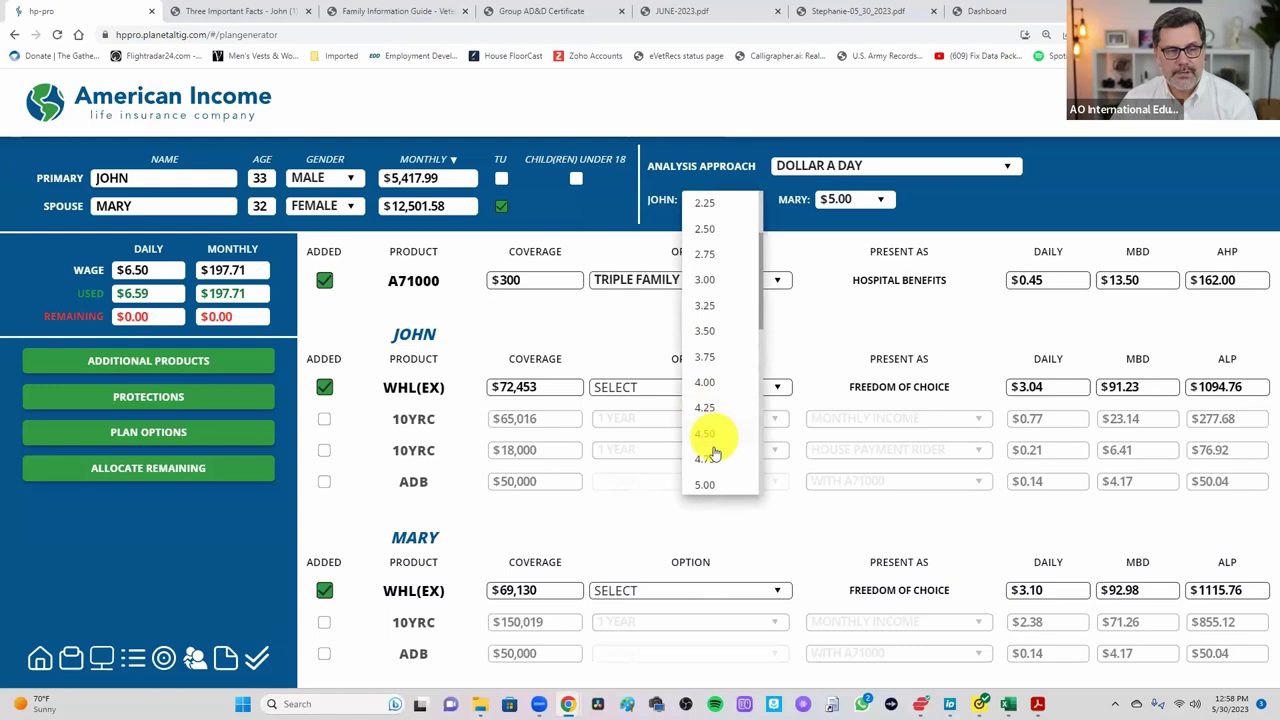
click(709, 430)
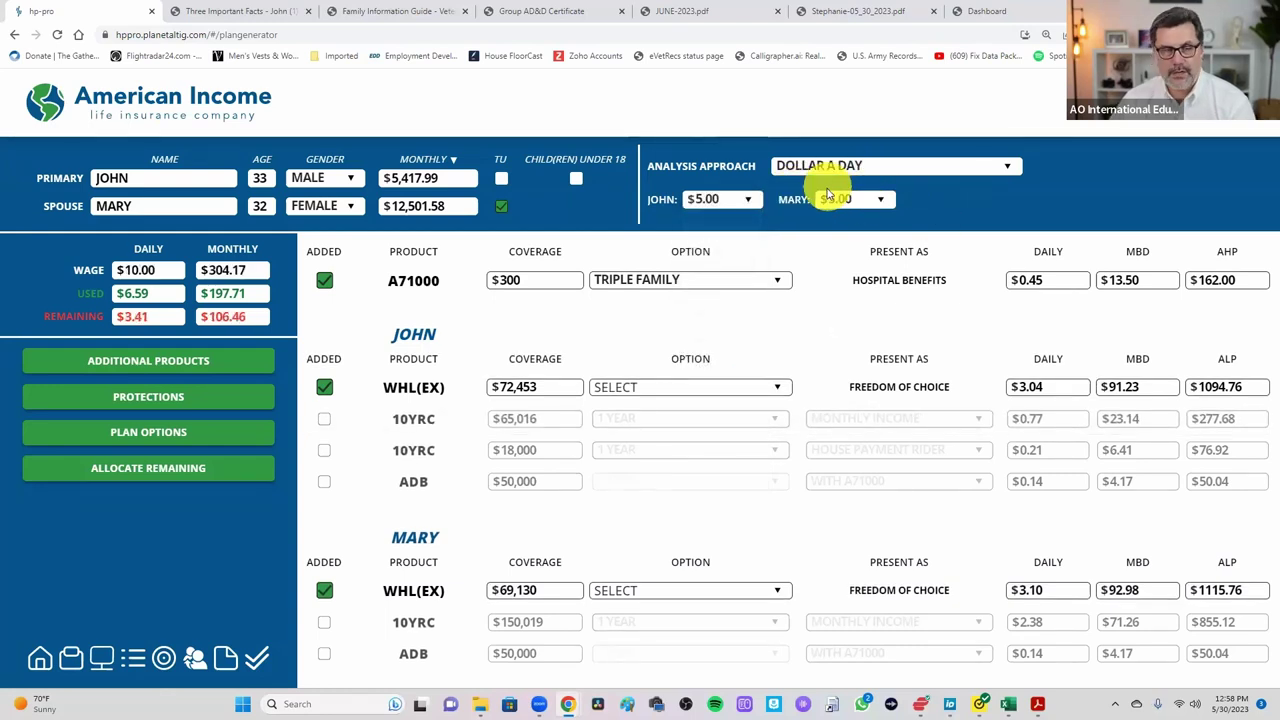
click(593, 280)
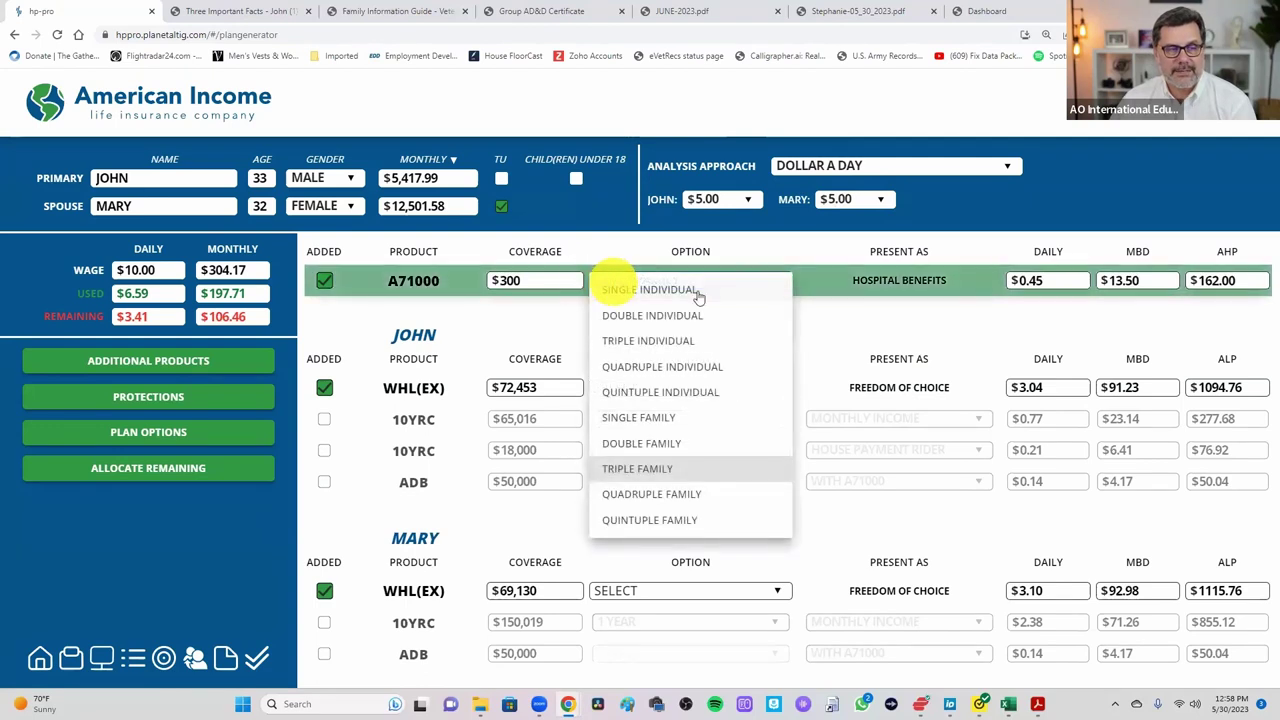
- Keep Triple Family as the A71000 option, $300 coverage at $0.45 a day
click(690, 469)
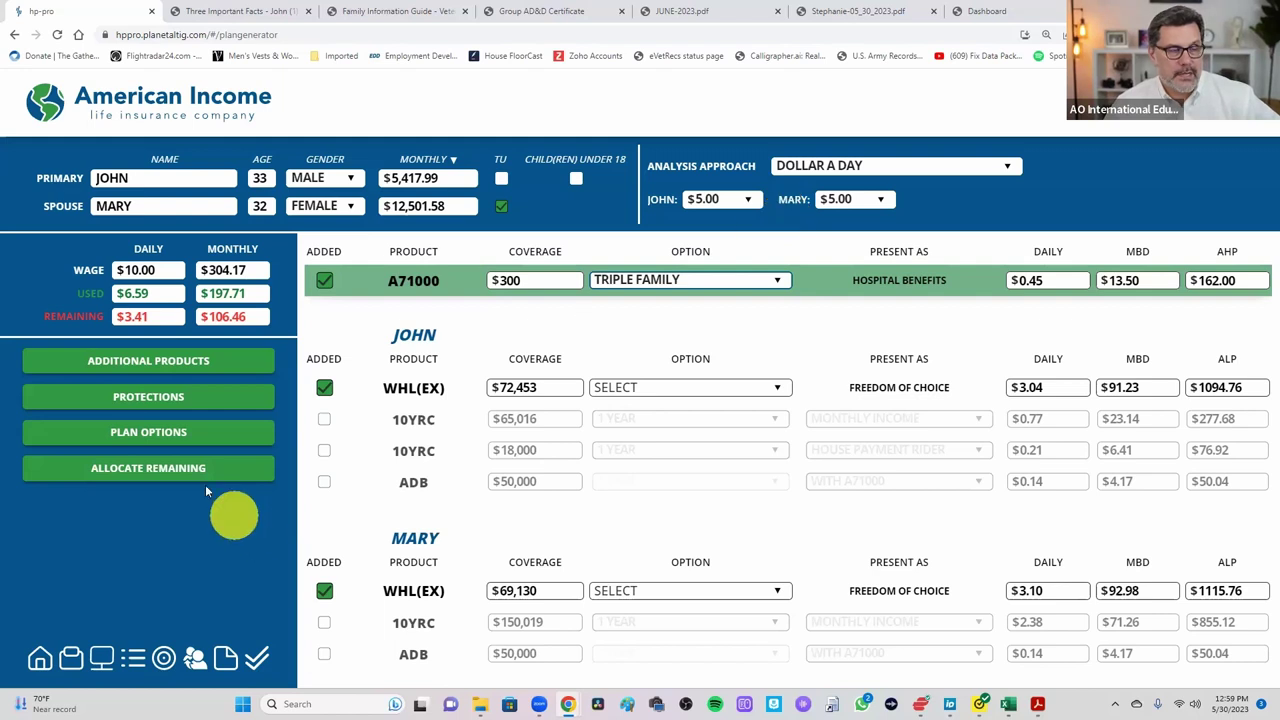
- Split the remaining $106.46 monthly across both whole life policies, raising coverage to $114,727 and $108,706
click(178, 474)
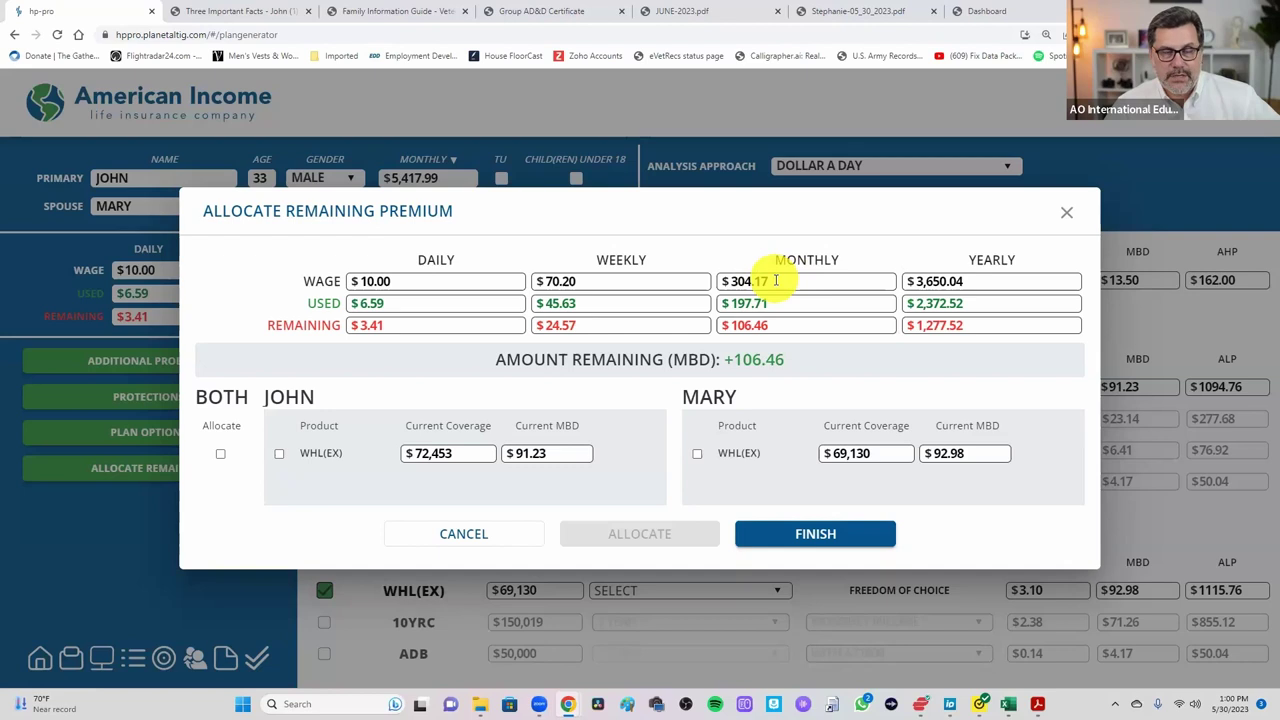
click(222, 456)
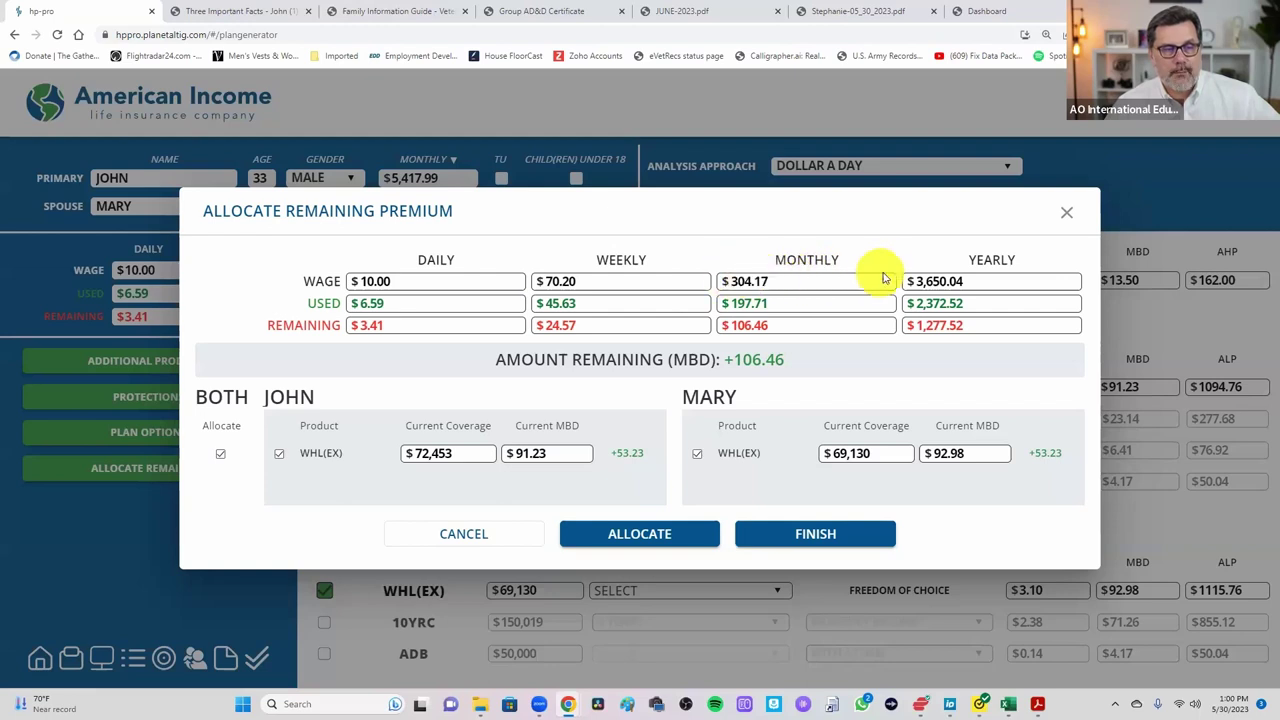
click(652, 532)
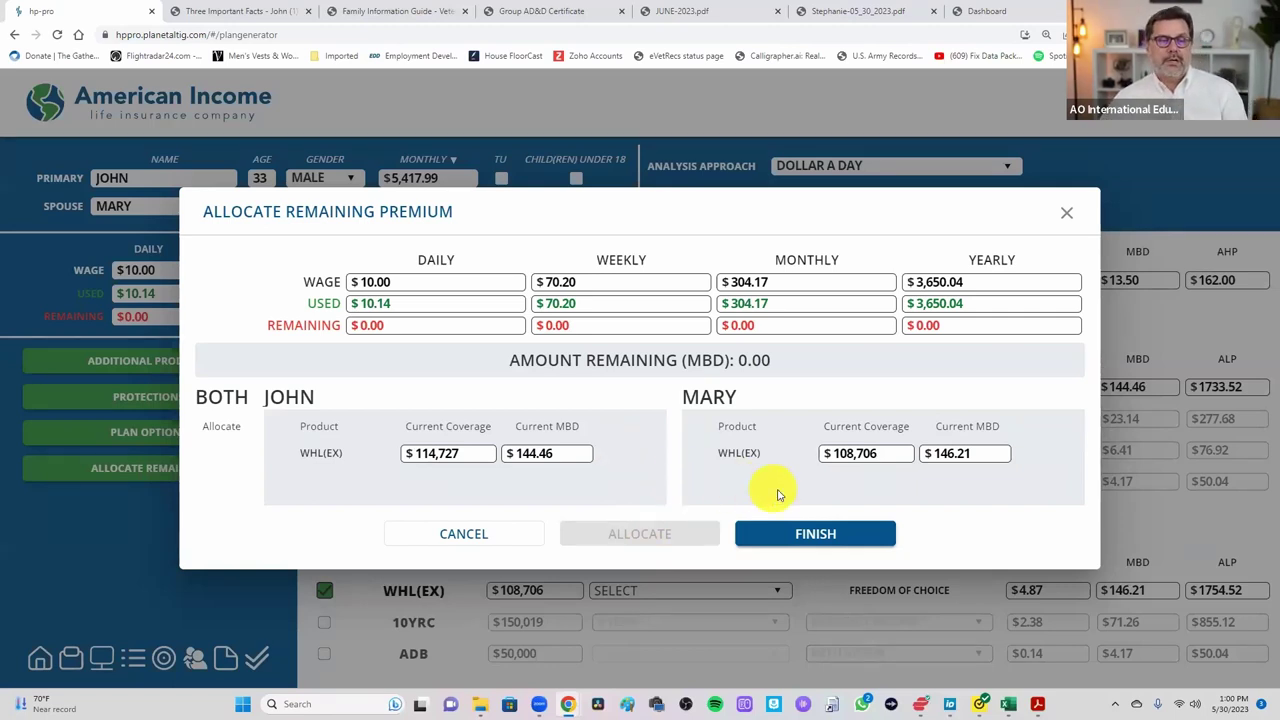
click(790, 536)
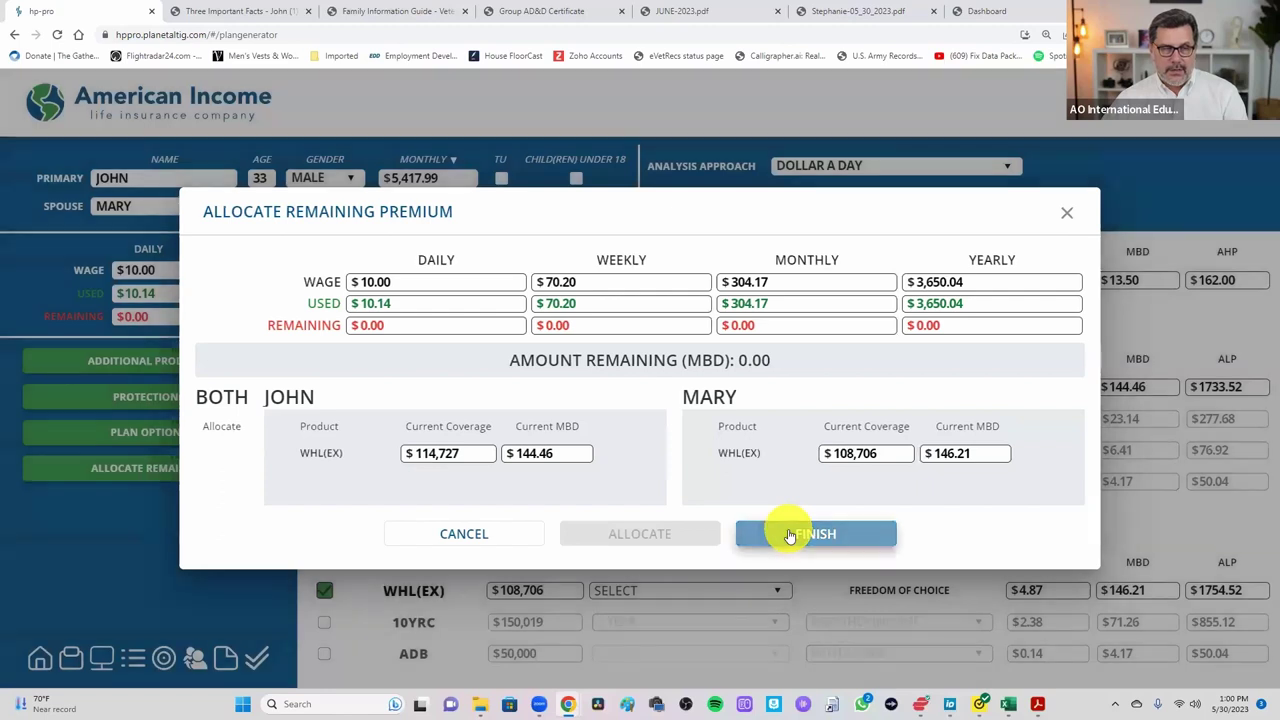
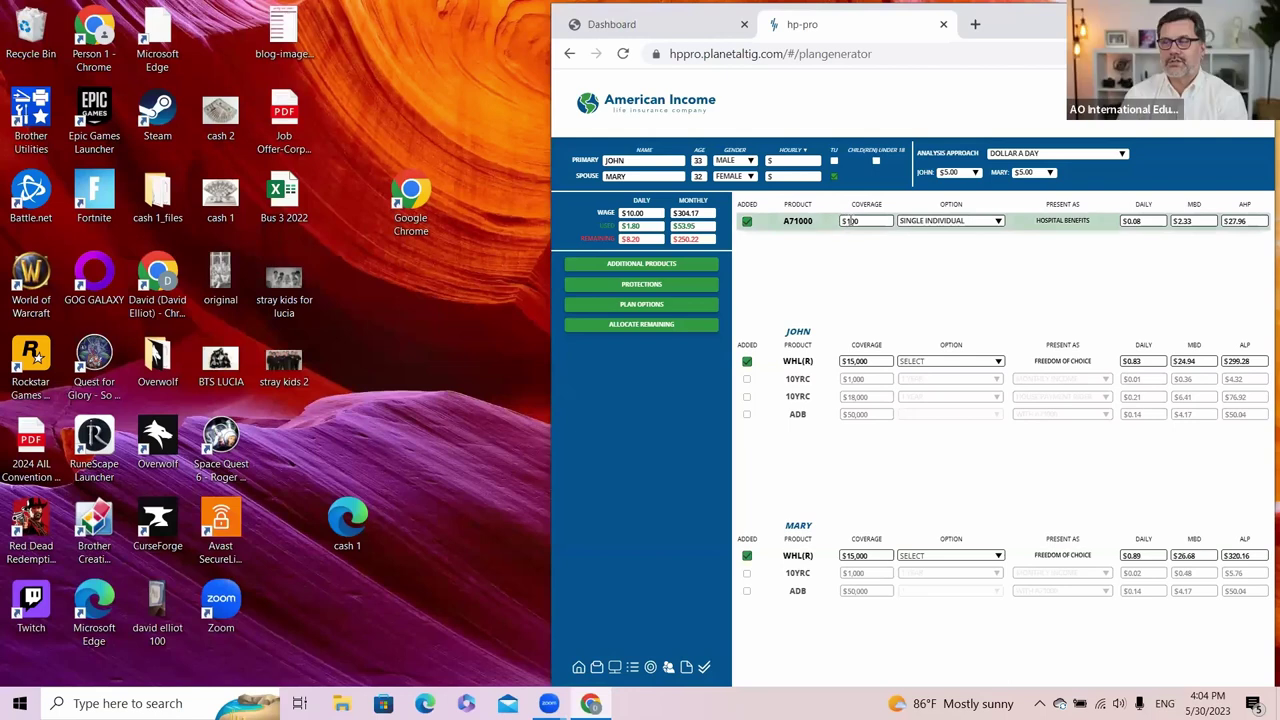
- Set A71000 to Triple Family and allocate the remaining premium across both spouses' whole-life policies
click(999, 223)
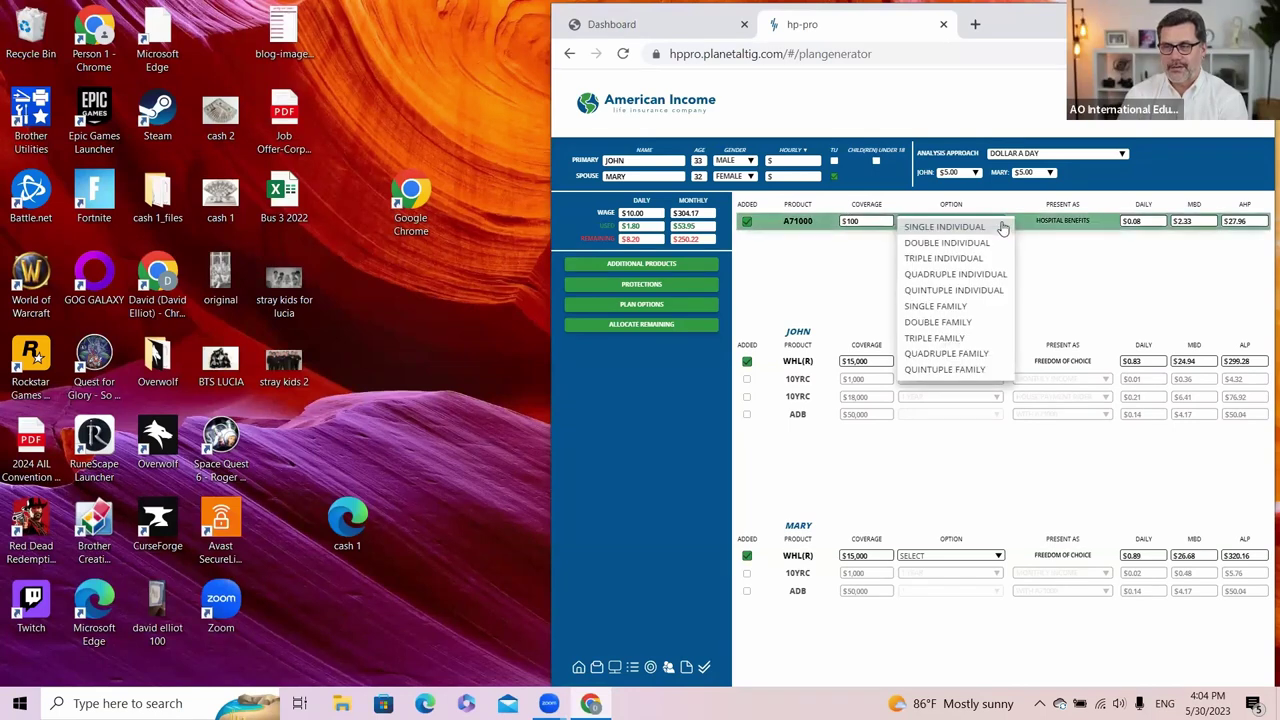
click(957, 340)
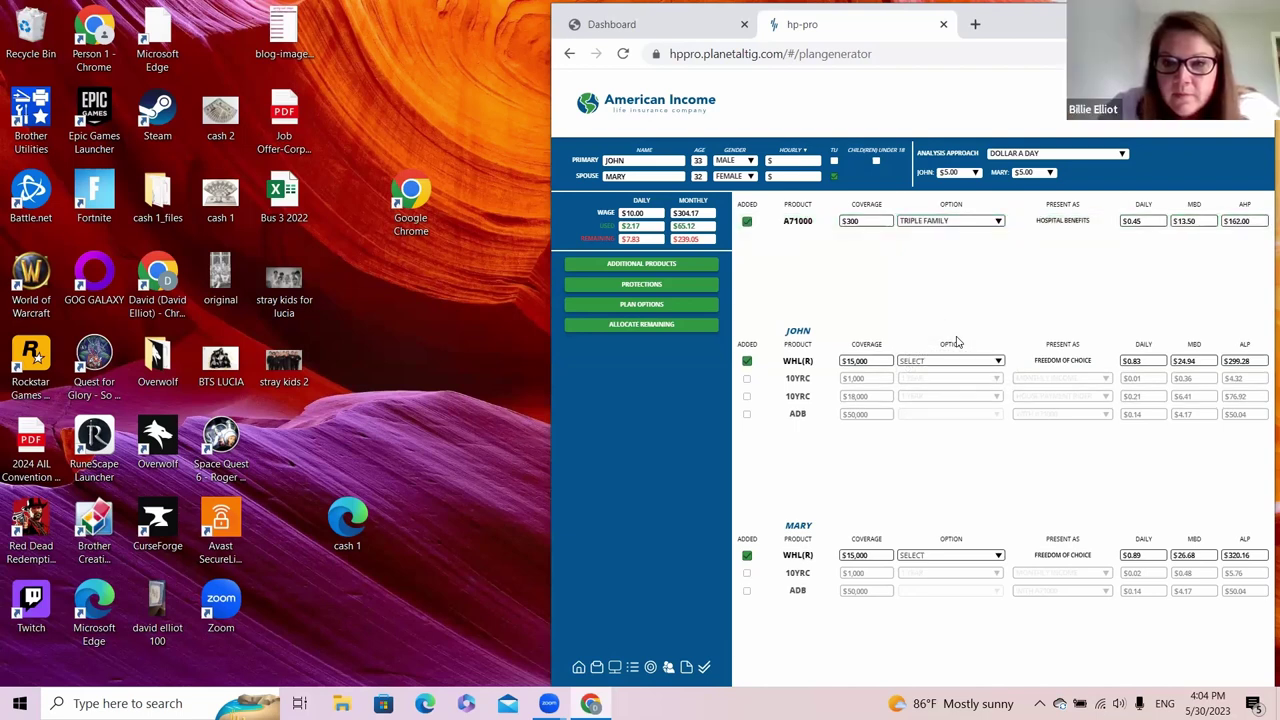
click(641, 328)
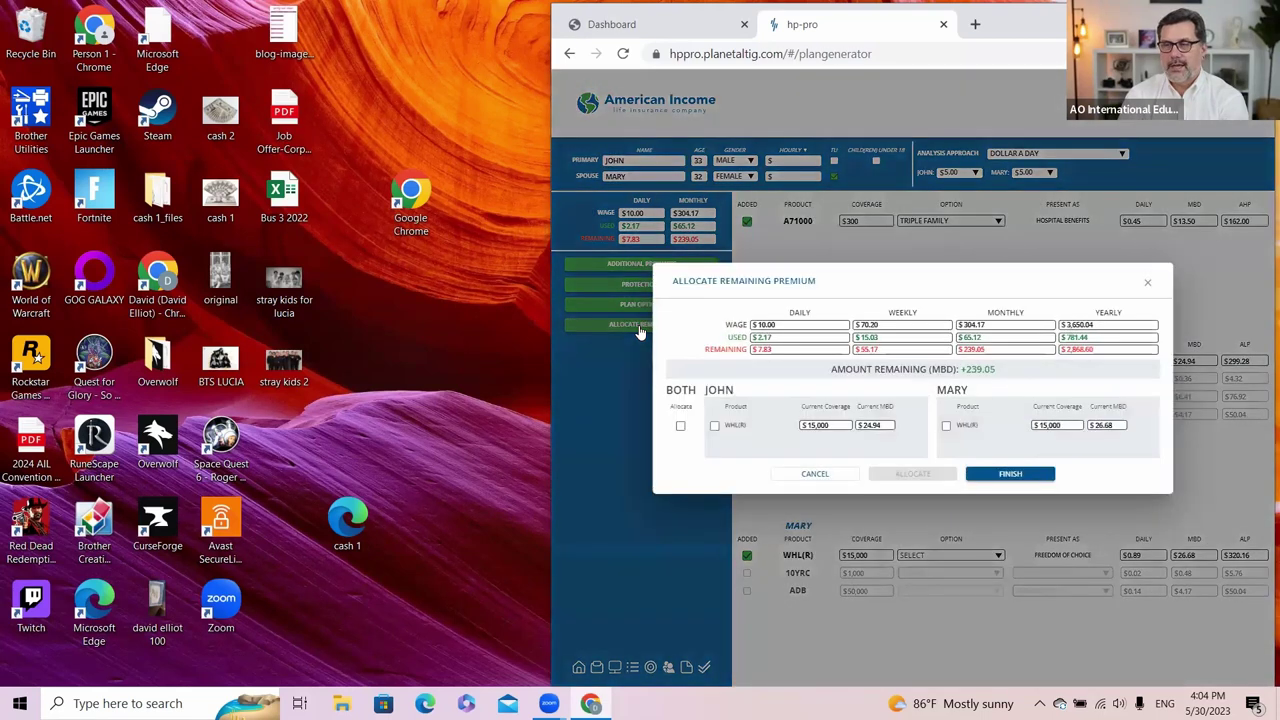
click(681, 428)
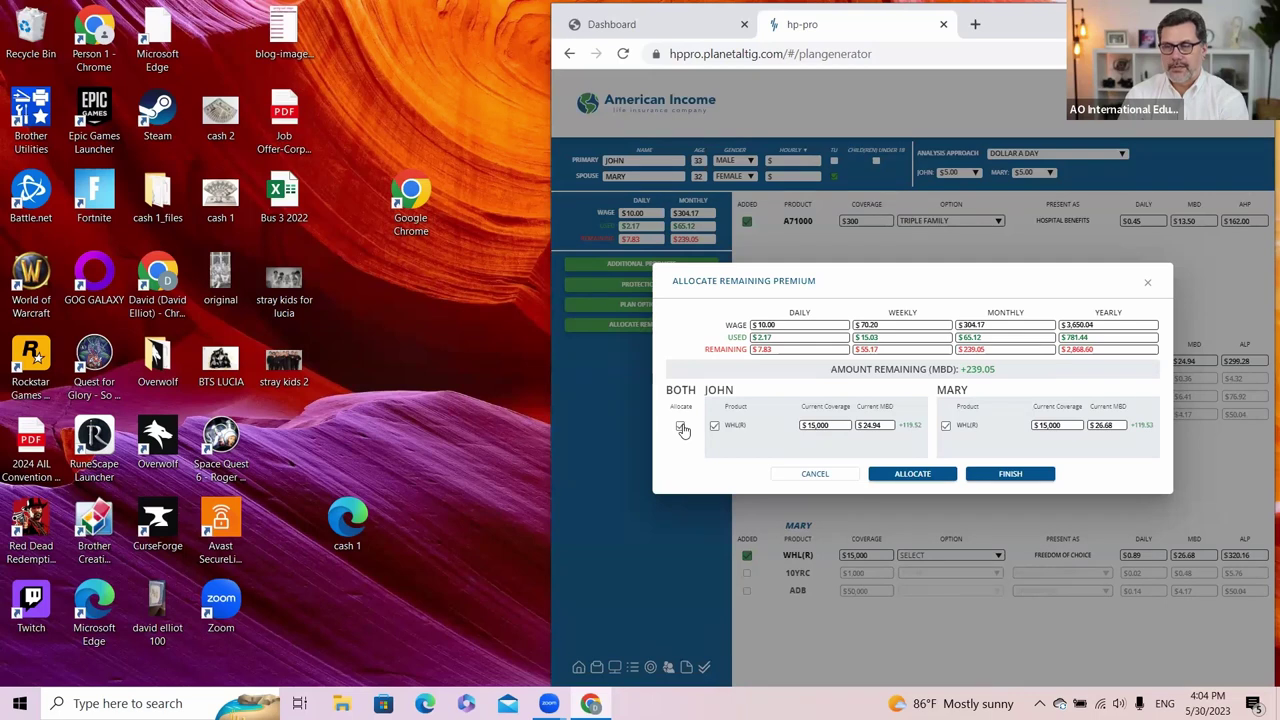
click(901, 473)
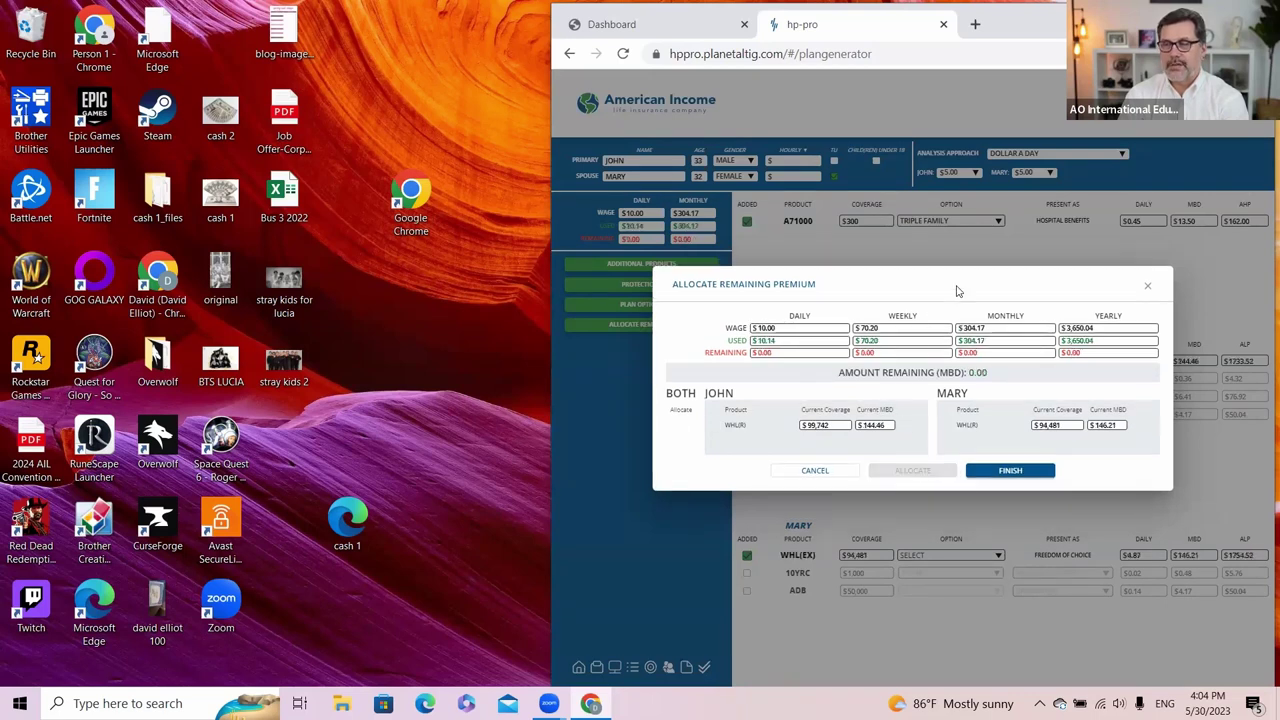
click(1010, 470)
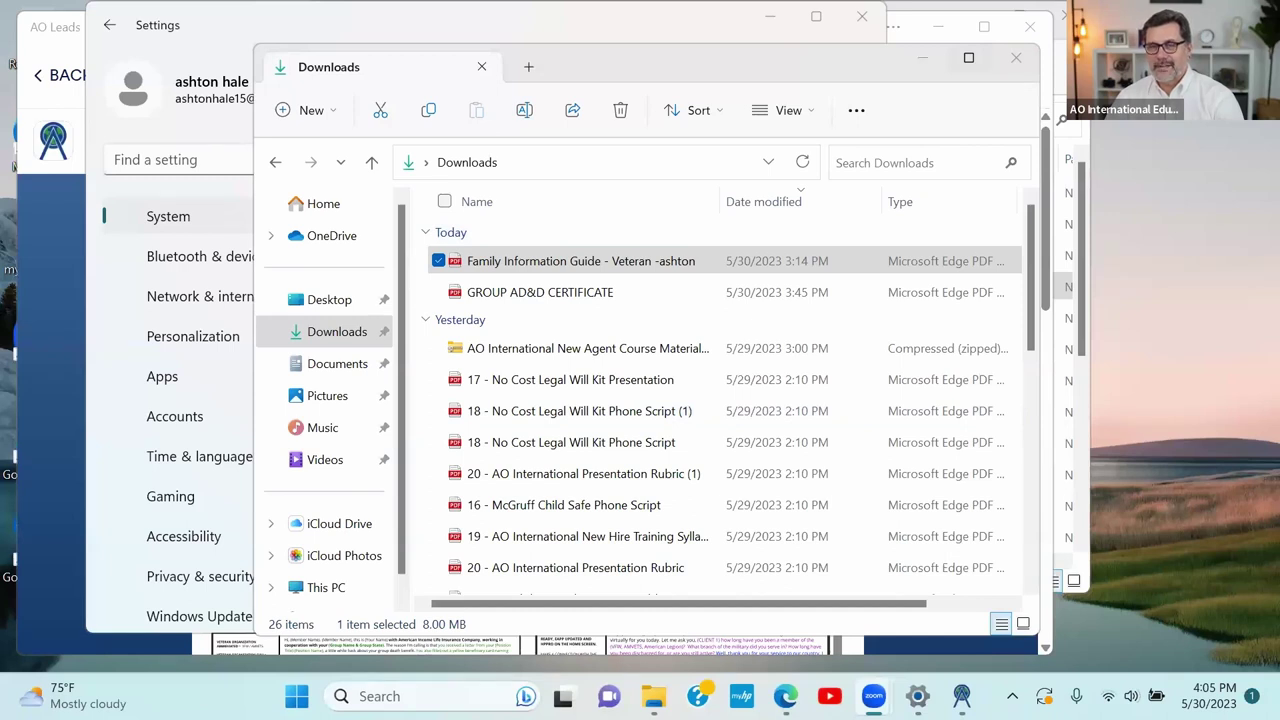
- Switch from the File Explorer Downloads folder back to the Plan Generator page in Edge
key(alt+Tab)
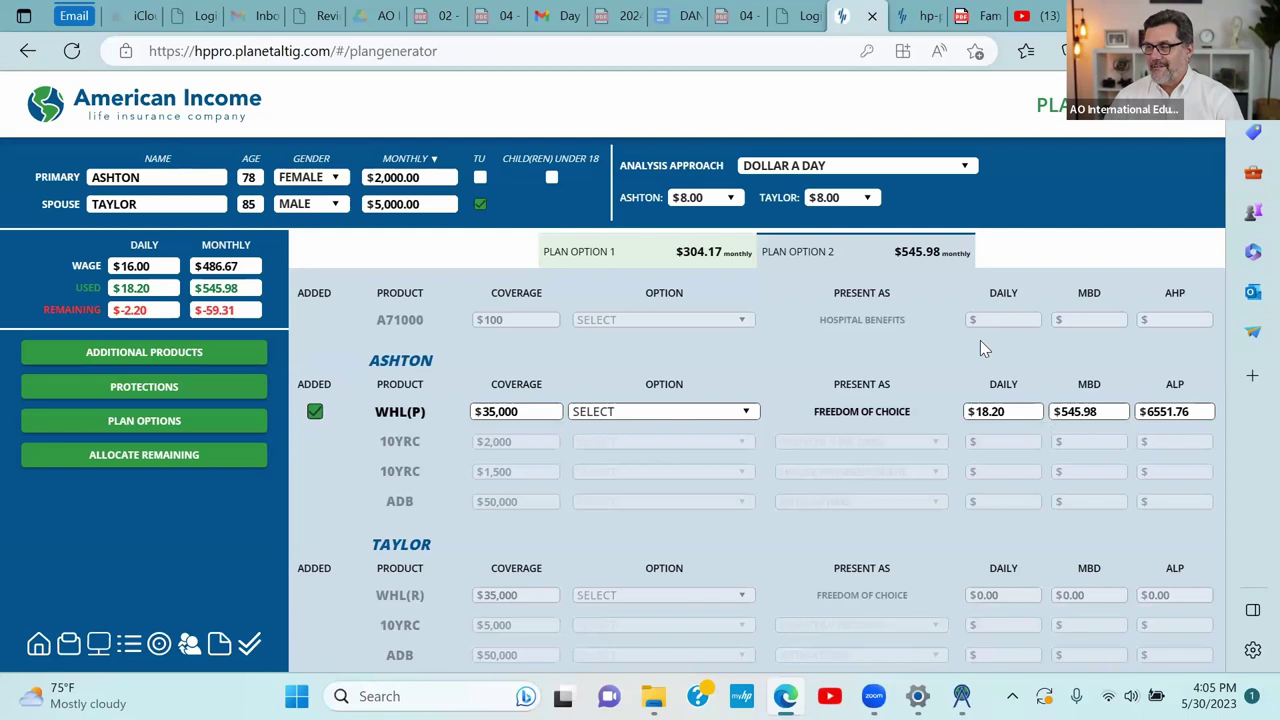
- Change both insureds' Dollar-a-Day amounts from $8.00 to $5.00 and switch to Plan Option 1
click(695, 198)
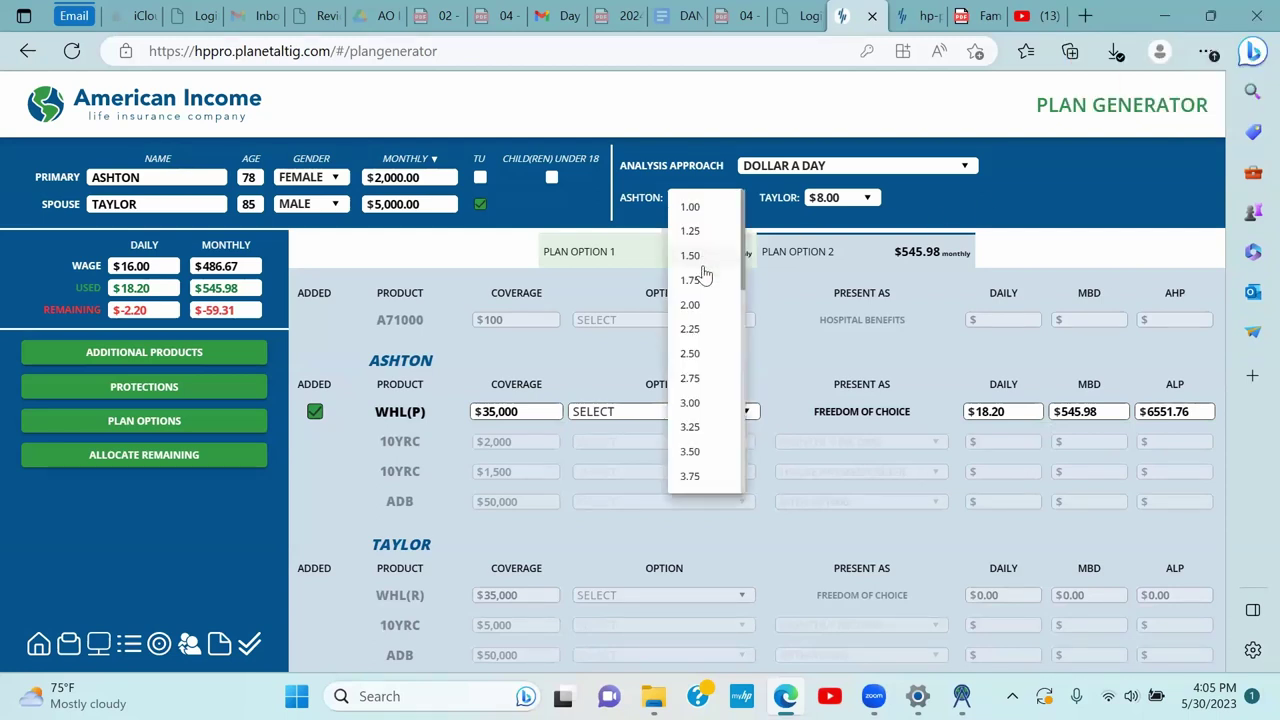
scroll(703, 455, down, 3)
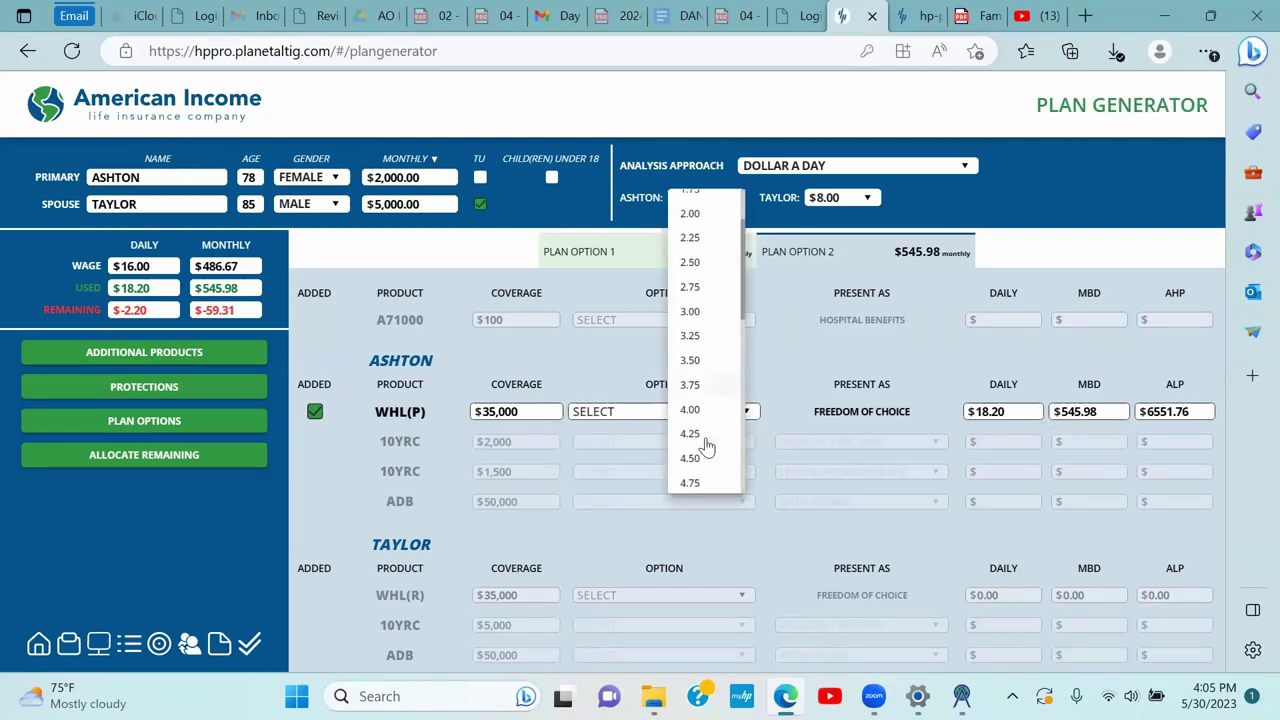
click(703, 461)
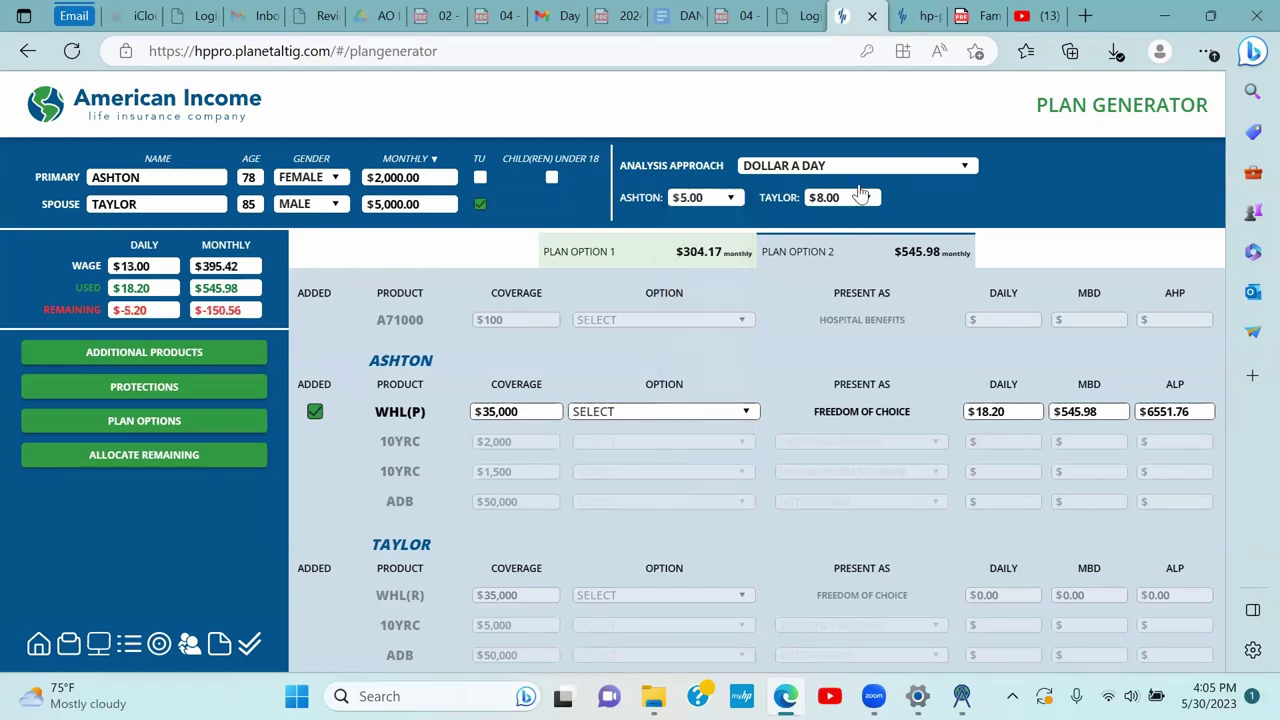
click(865, 198)
scroll(845, 340, down, 3)
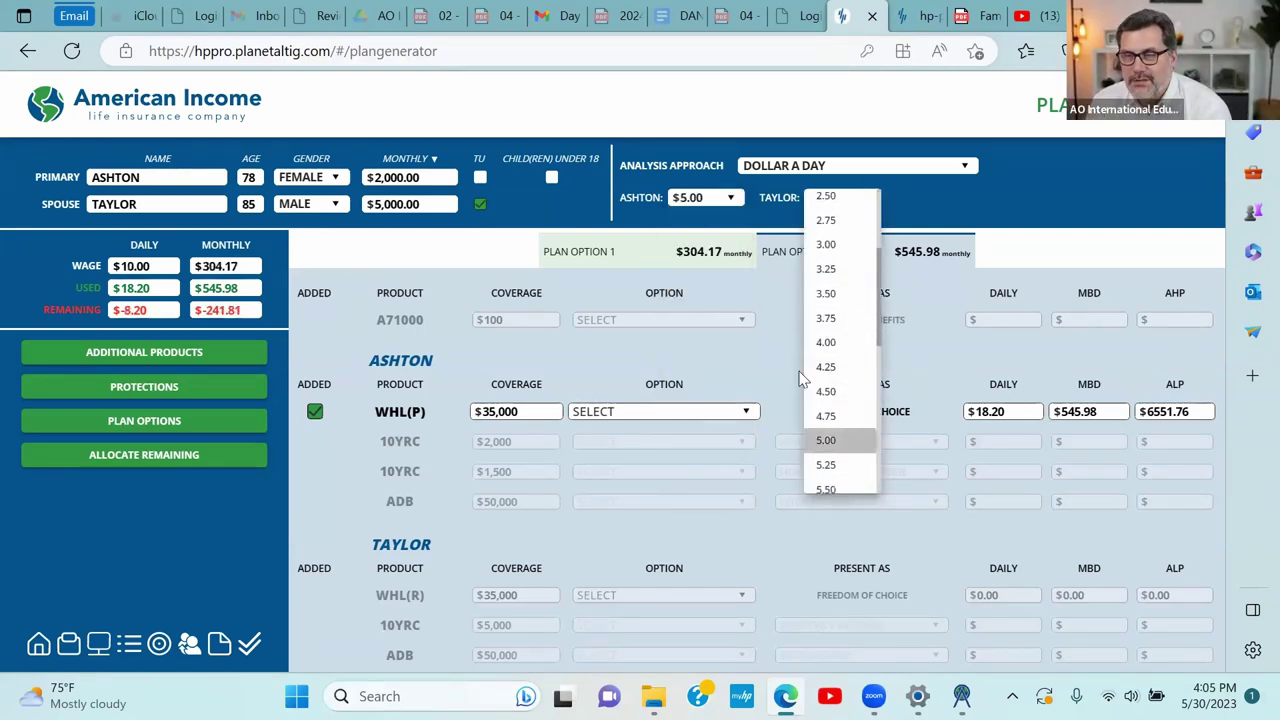
click(838, 440)
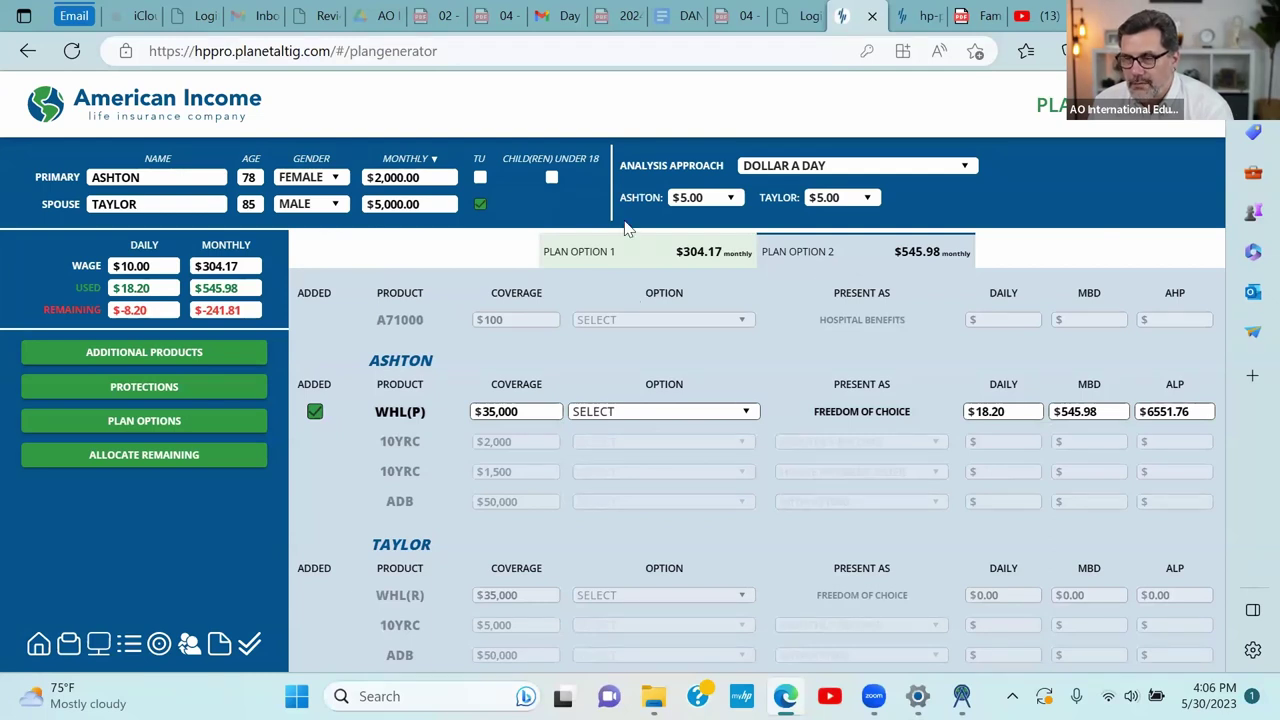
click(603, 262)
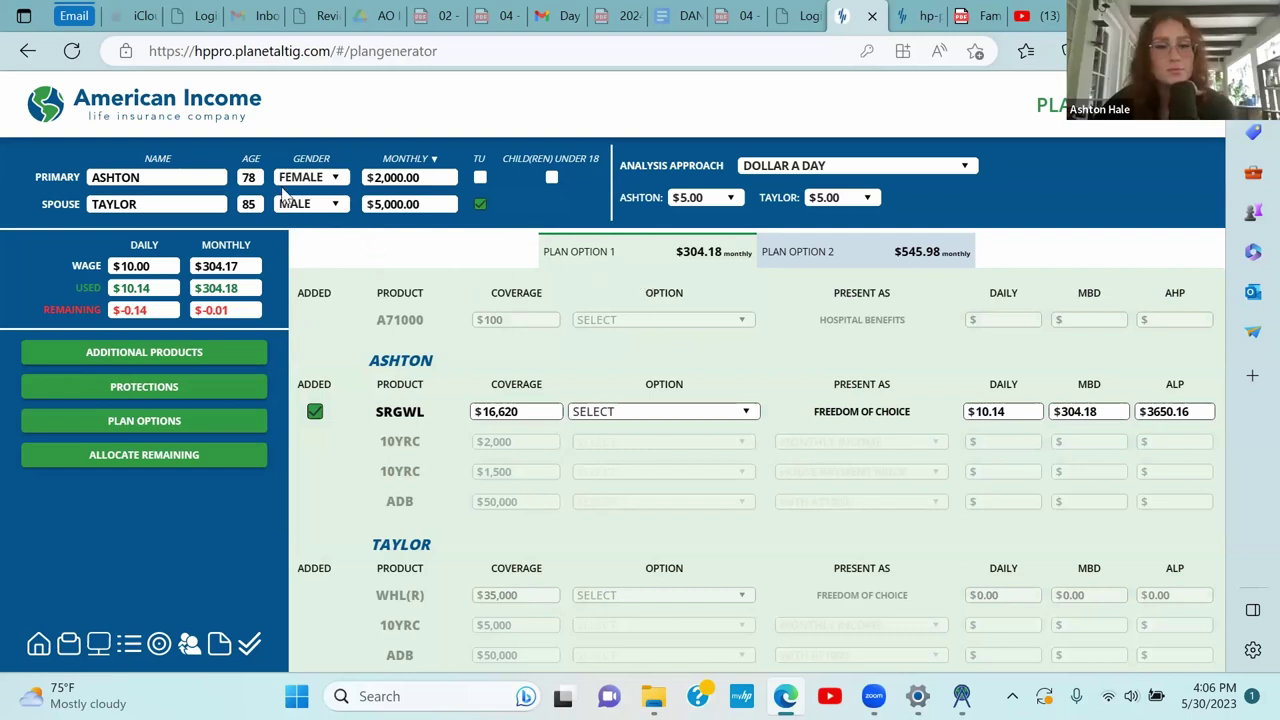
- Change the primary insured's age to 31 and the spouse's age to 30
double_click(256, 177)
text(3)
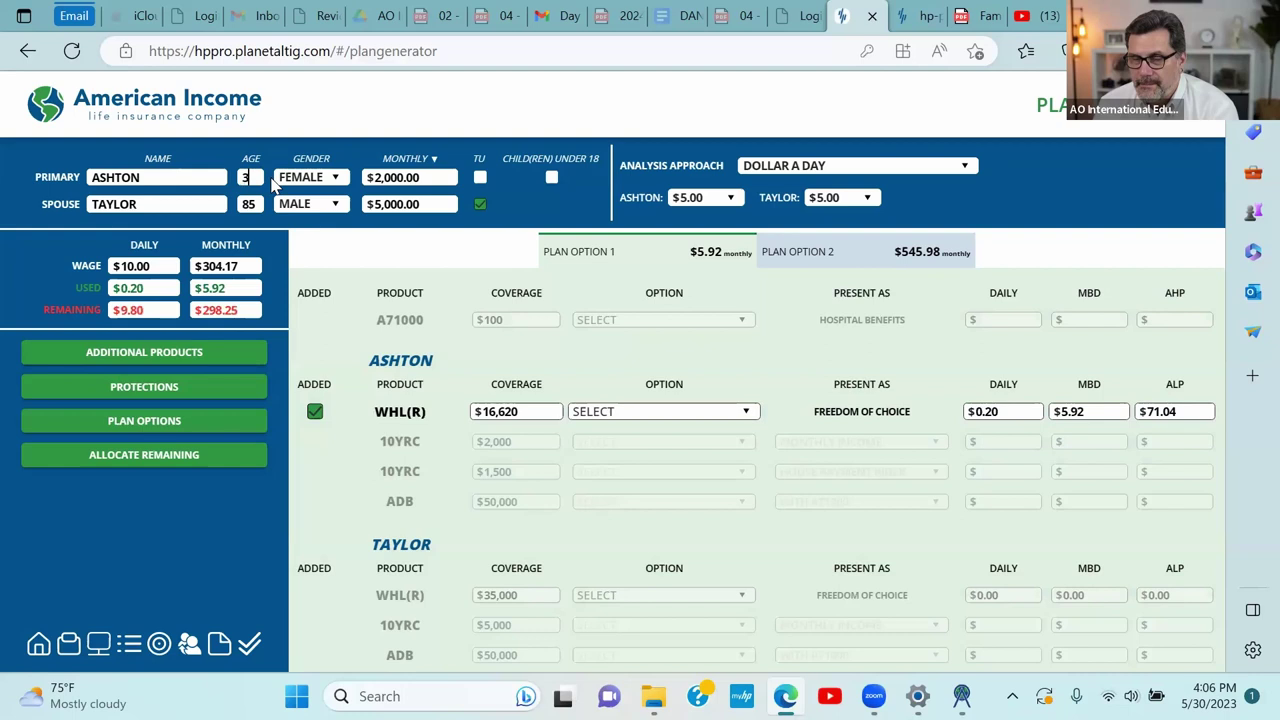
text(1)
click(257, 203)
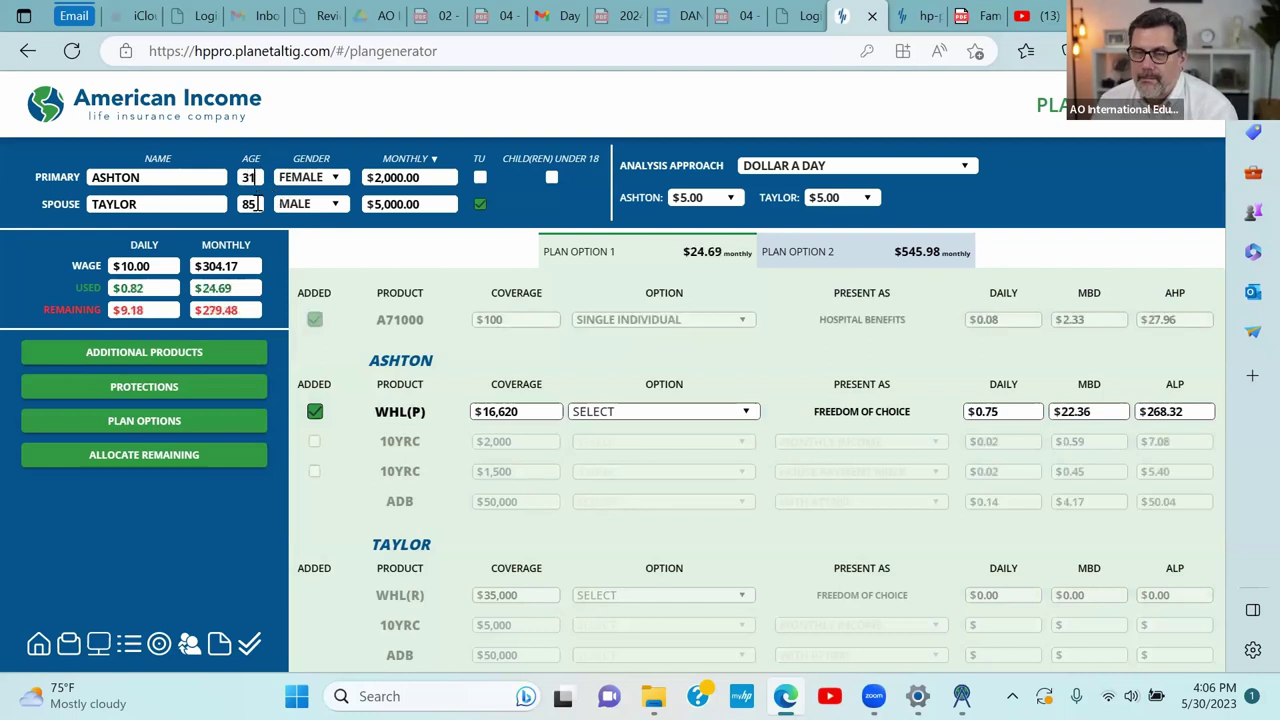
drag(255, 203, 227, 203)
text(30)
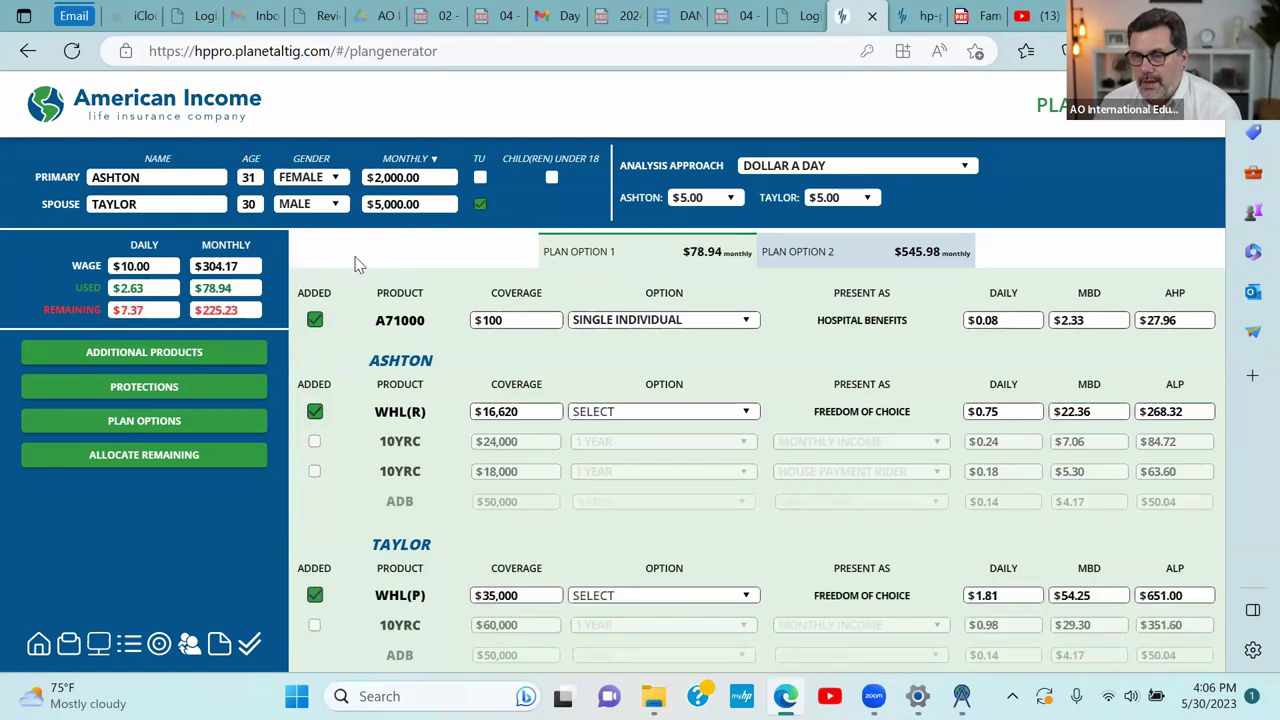
- Set the A71000 hospital benefit to Triple Family at $300 coverage
click(651, 322)
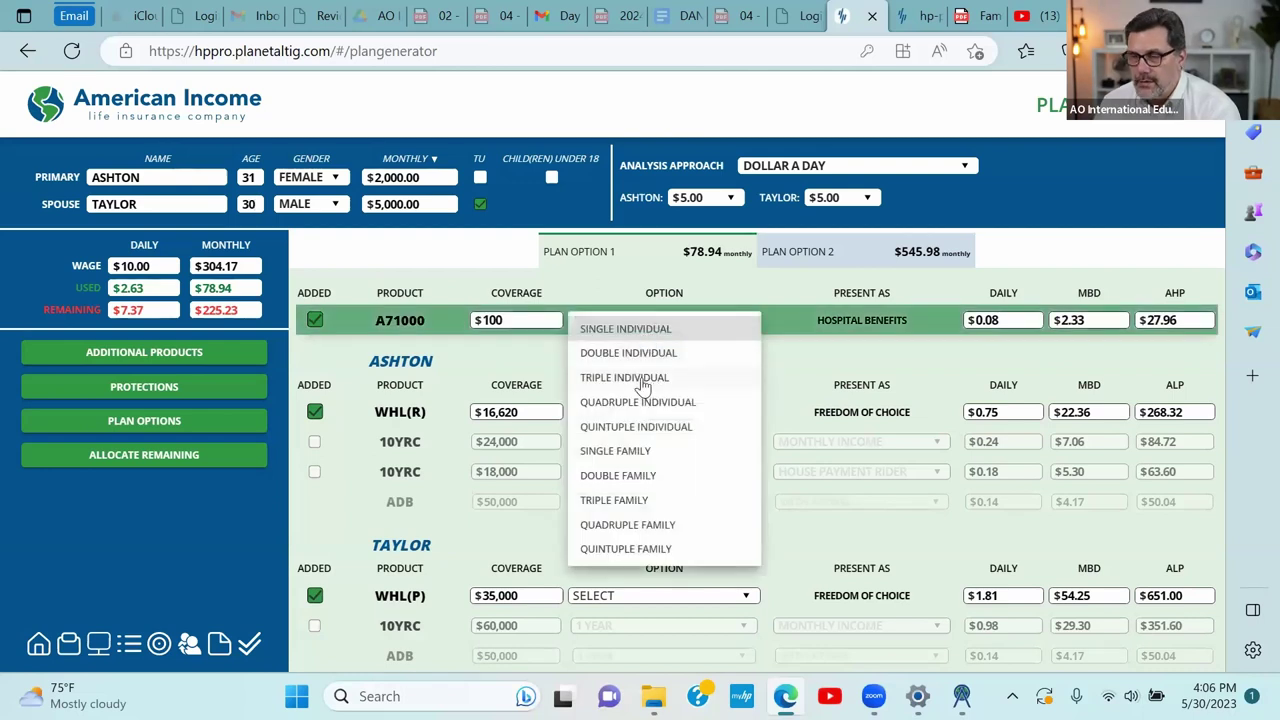
click(652, 376)
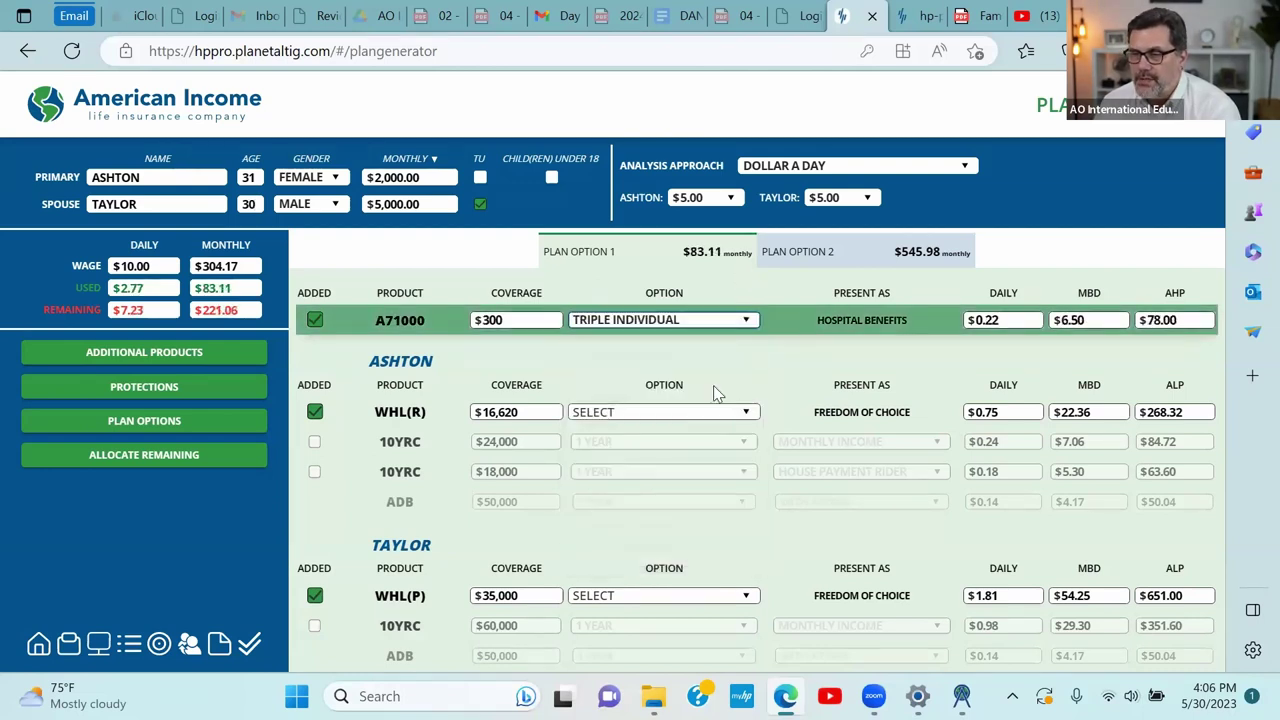
click(712, 325)
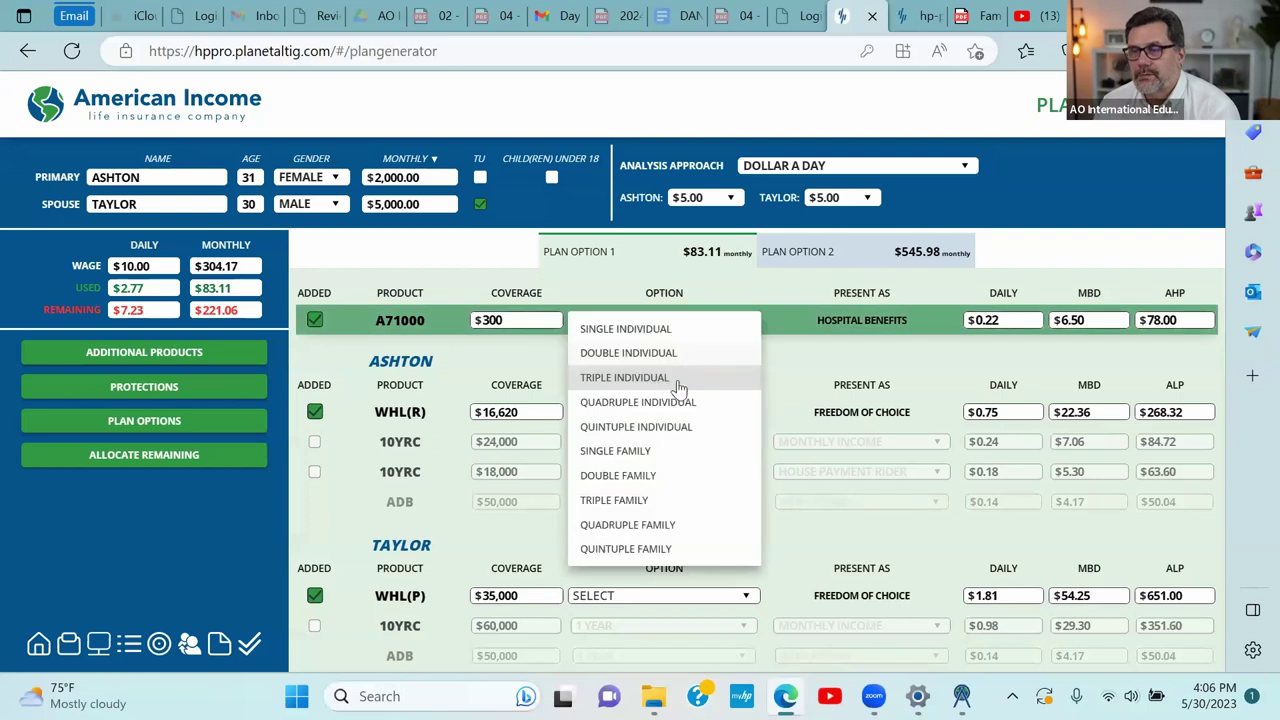
click(640, 501)
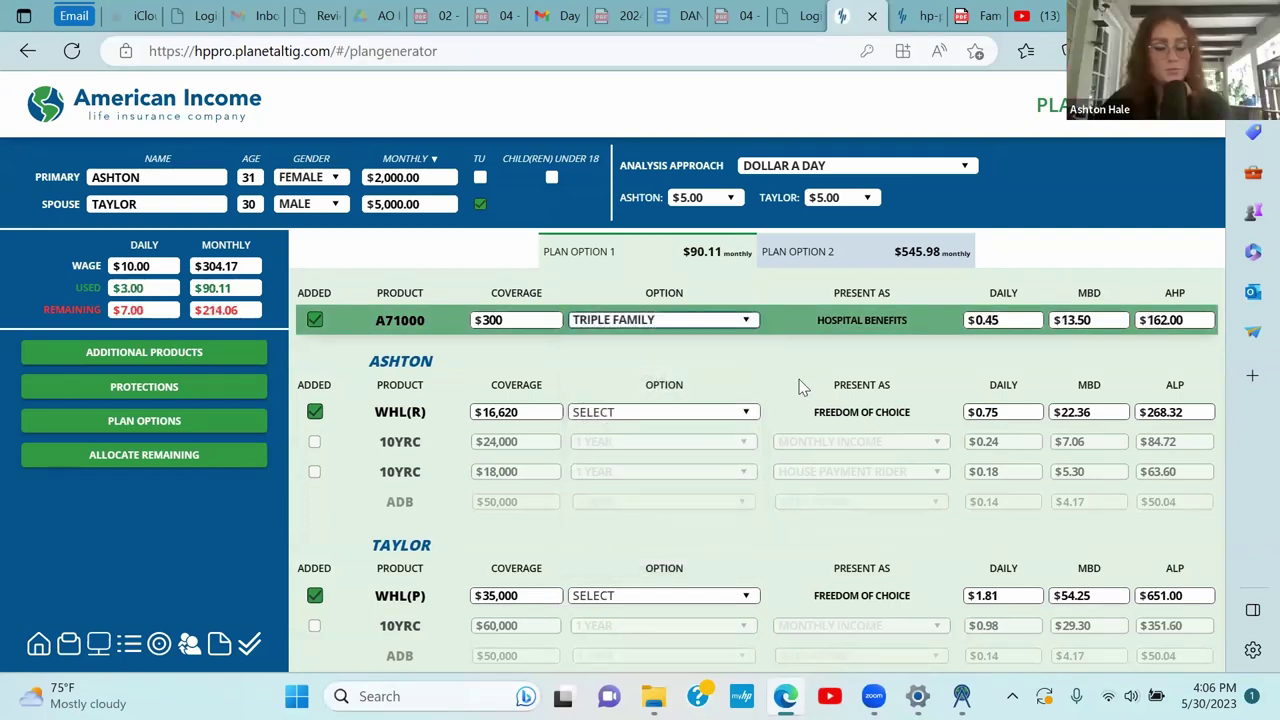
click(196, 455)
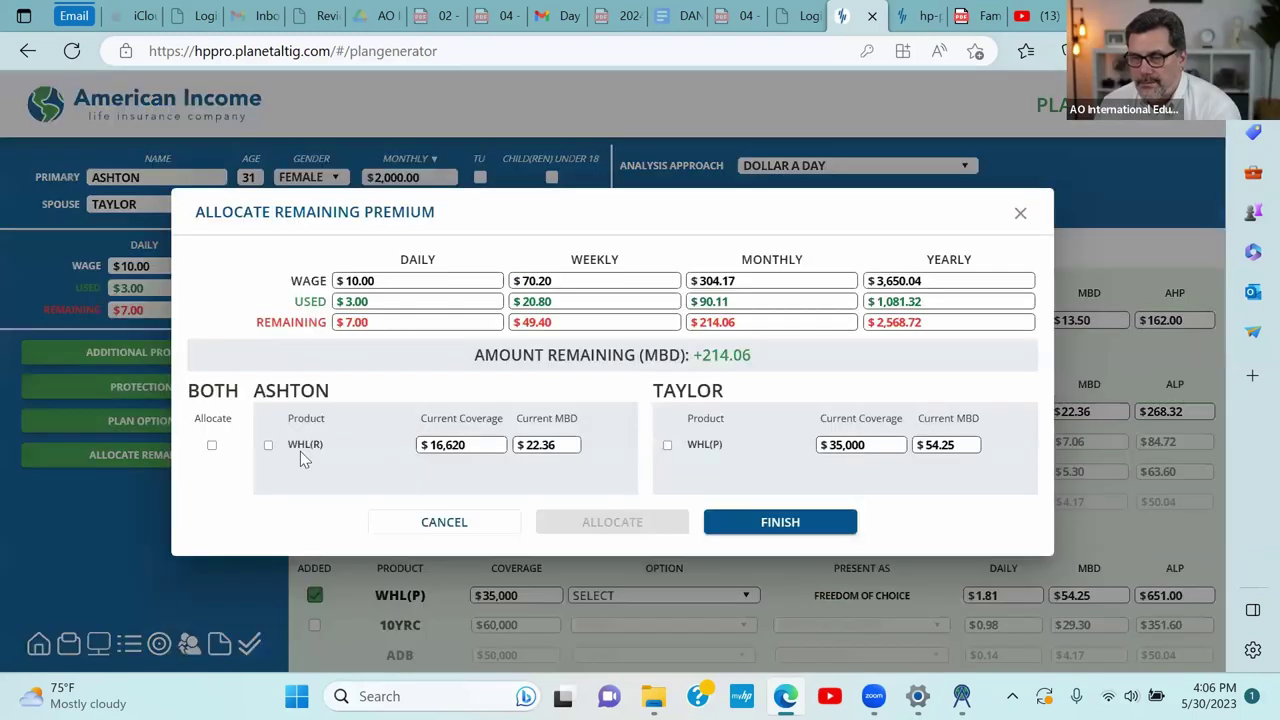
- Allocate all remaining premium to the primary insured's WHL(R) policy, raising it to $201,925
click(269, 445)
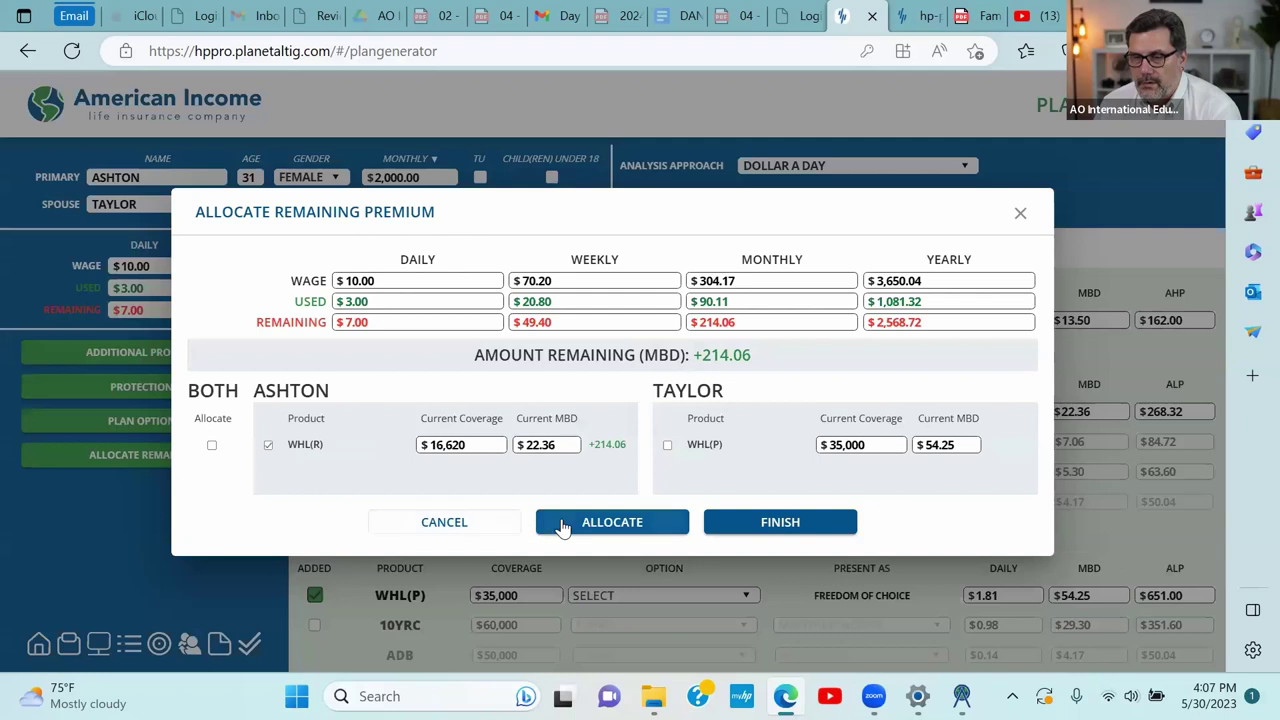
click(560, 521)
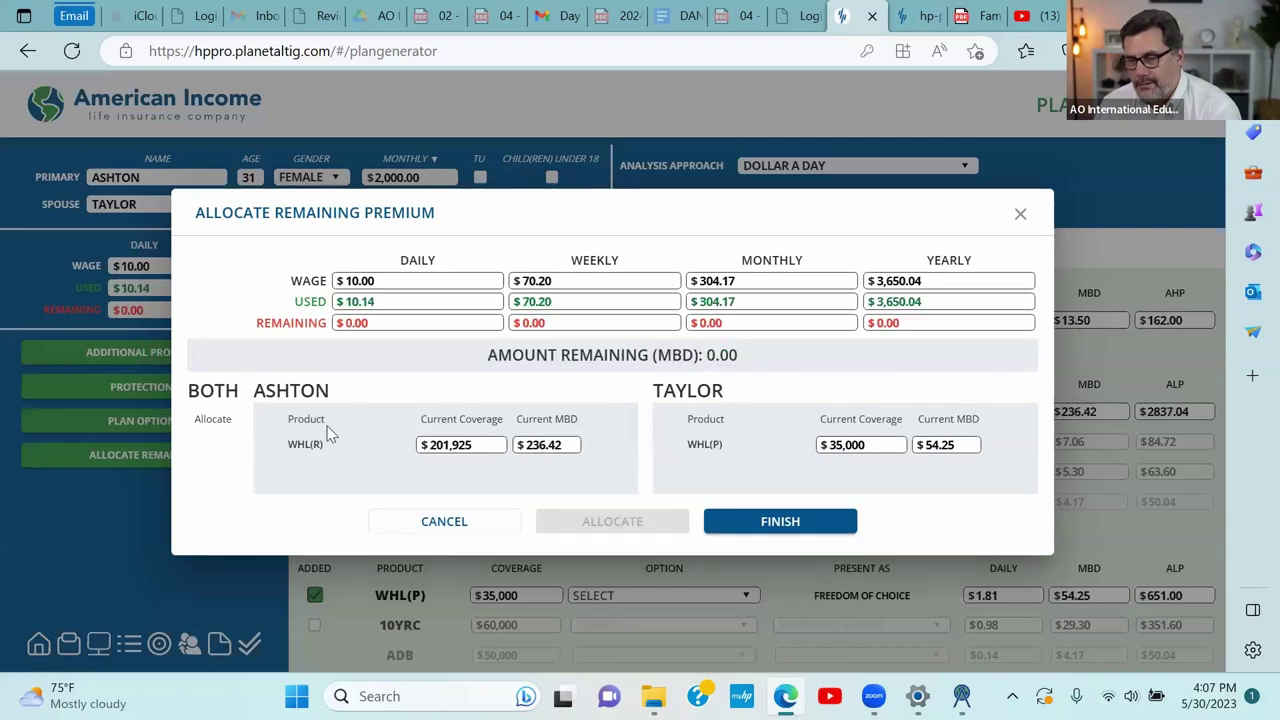
click(413, 520)
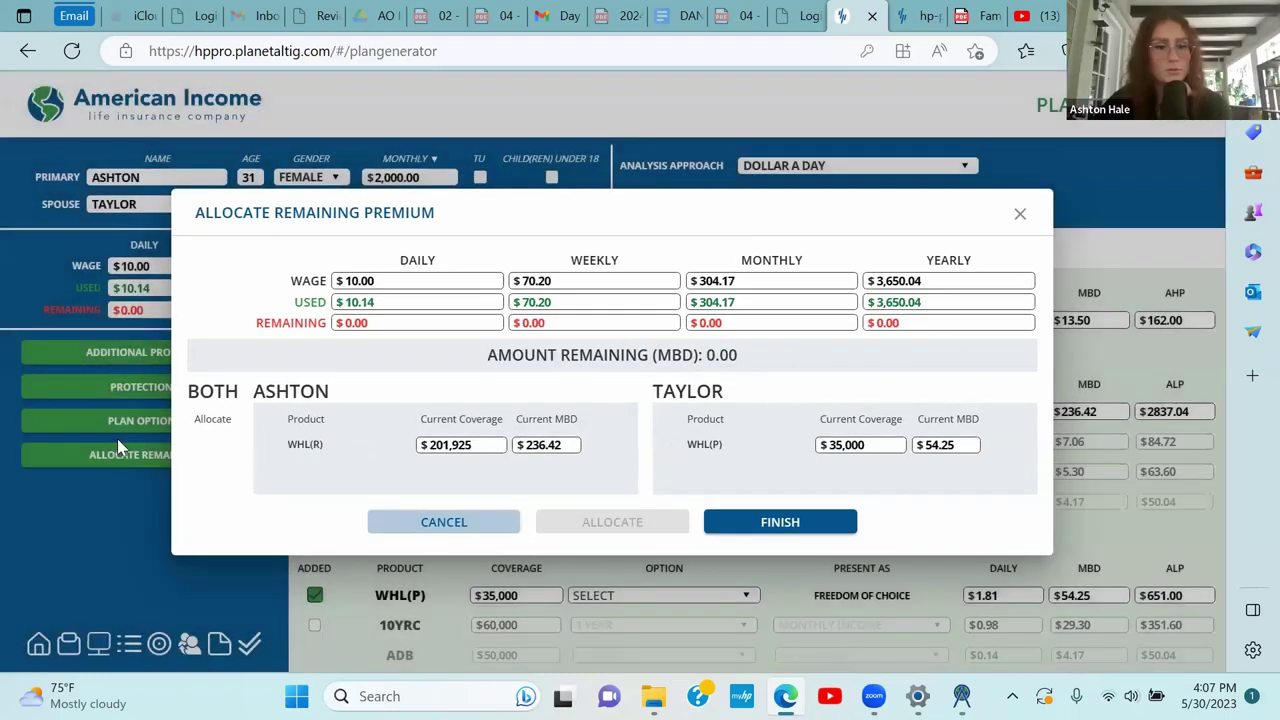
click(120, 451)
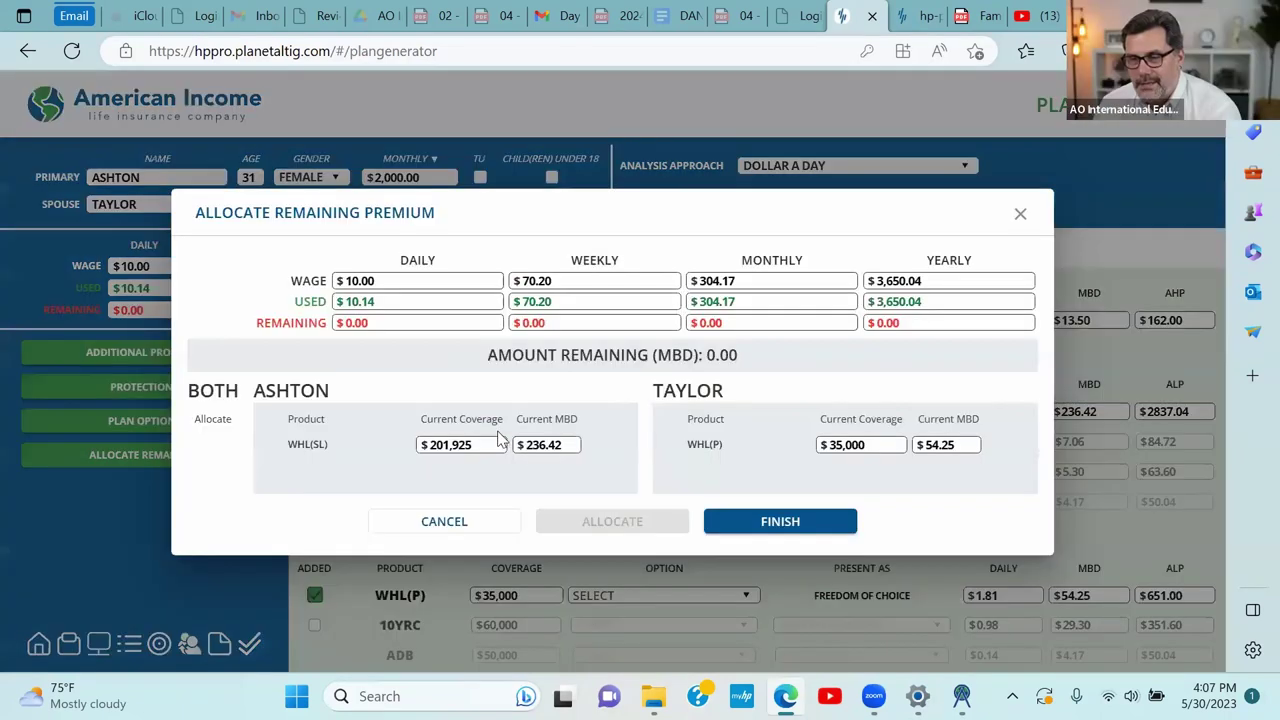
click(465, 521)
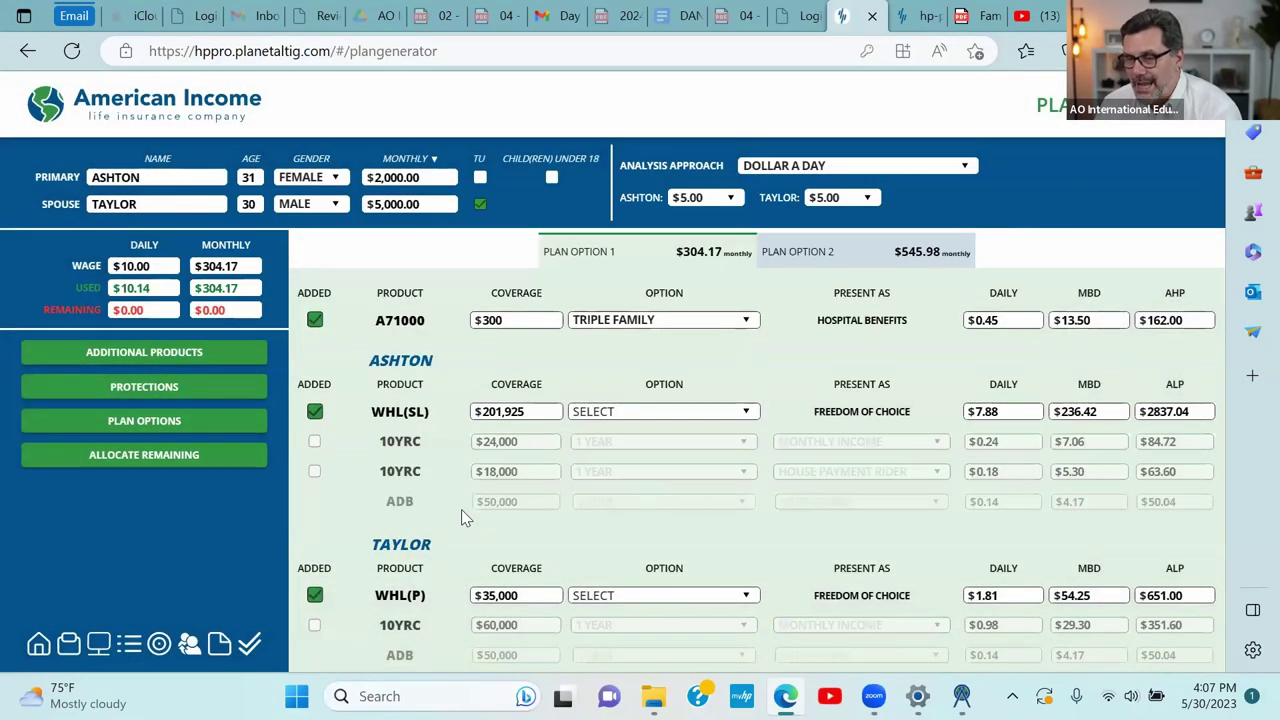
- Change the primary insured's coverage amount to $15,000
drag(530, 411, 462, 415)
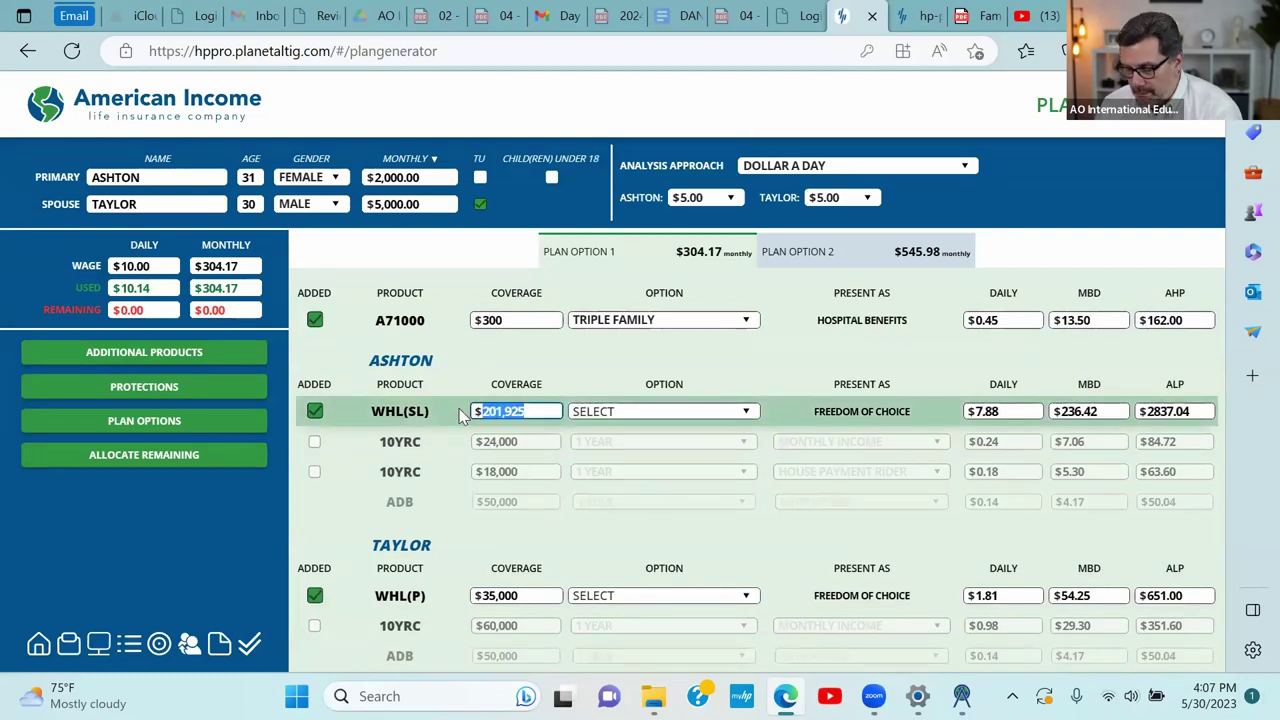
text(1500000)
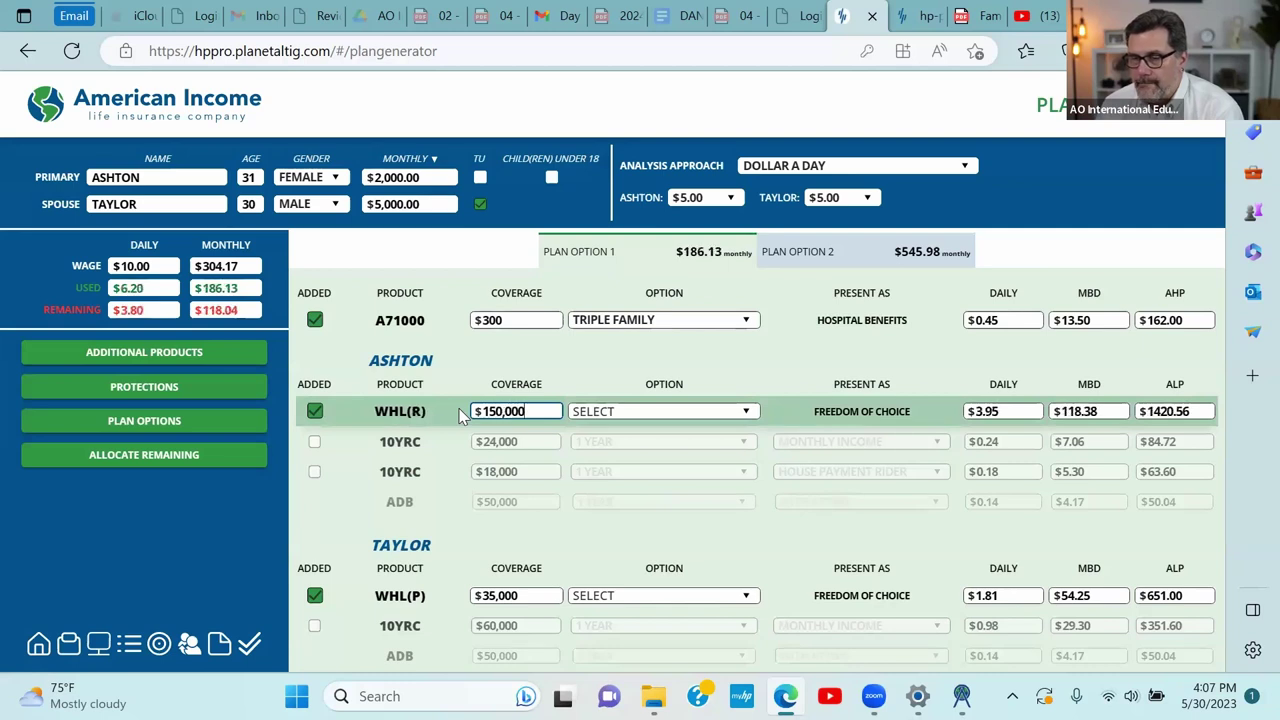
key(BackSpace)
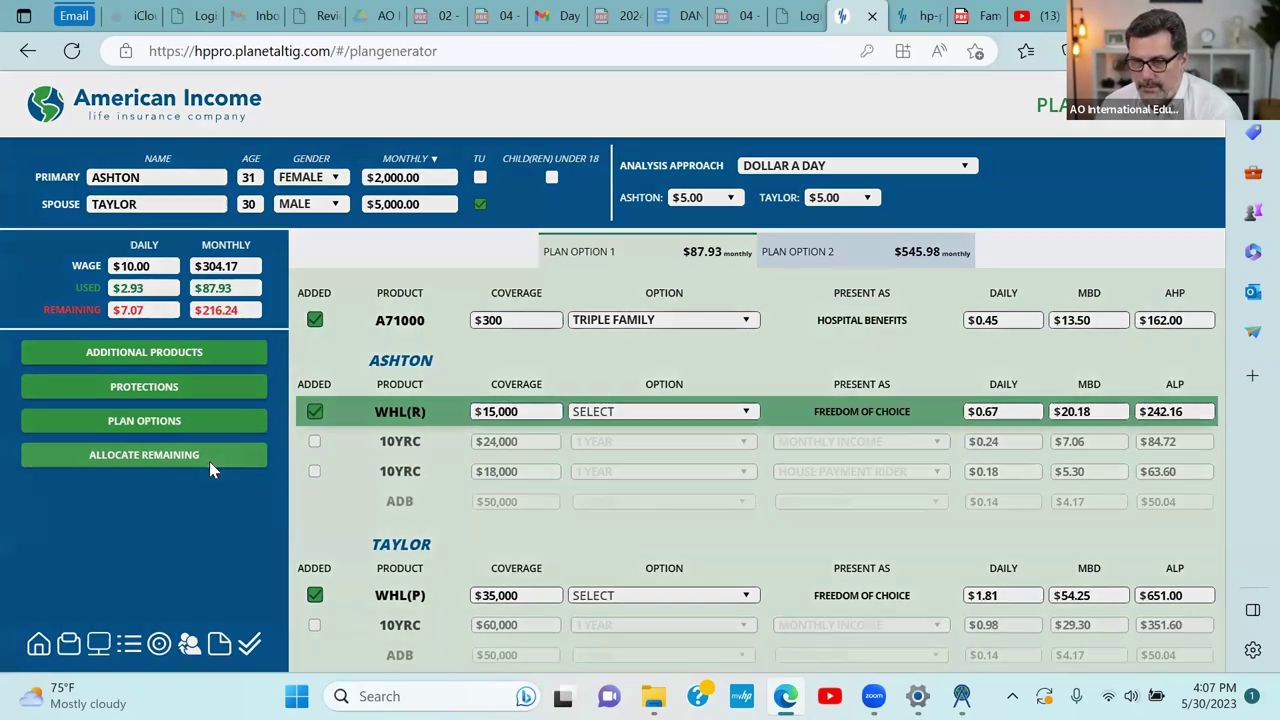
- Allocate remaining premium to both whole-life policies, raising coverage to $95,390 and $120,572
click(209, 462)
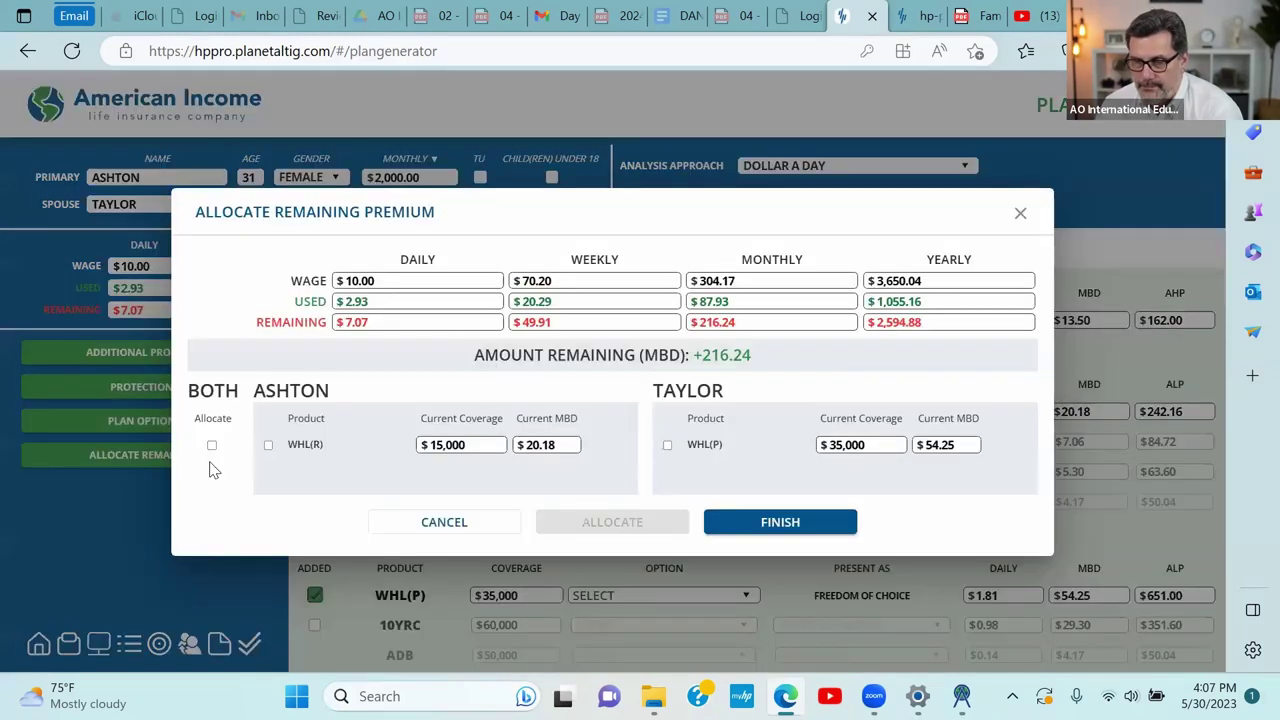
click(211, 448)
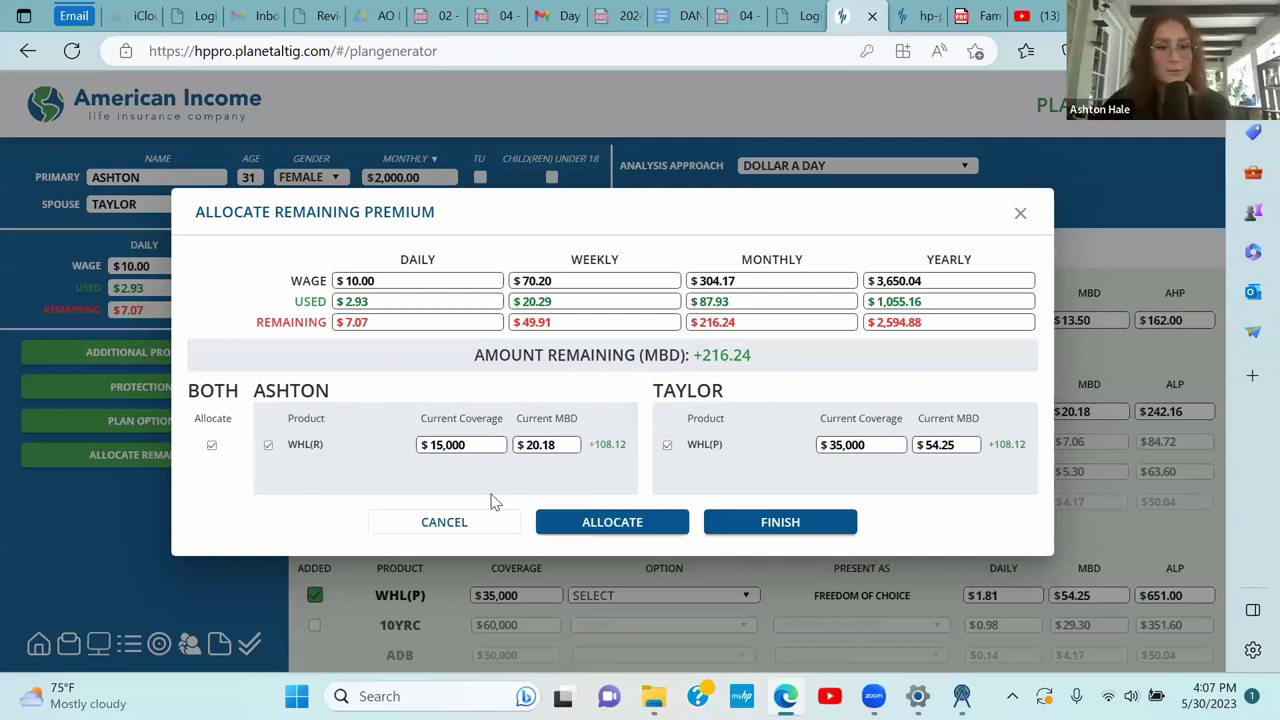
click(574, 522)
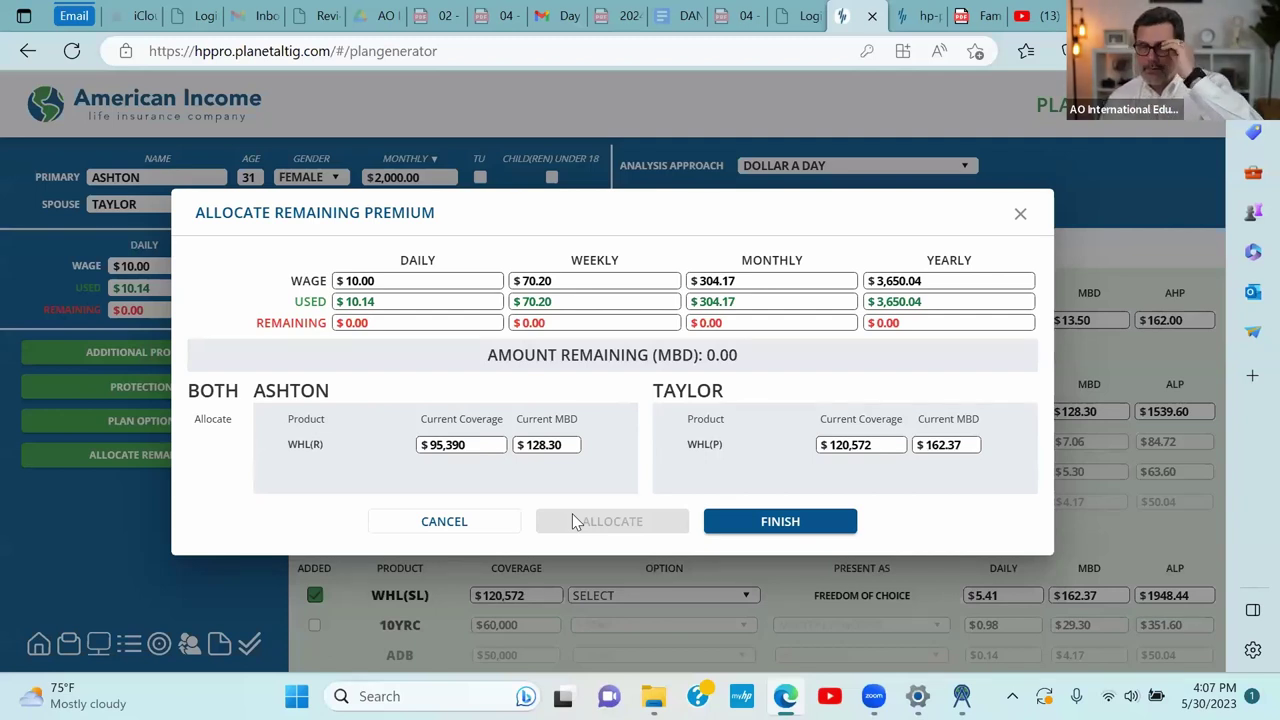
click(763, 520)
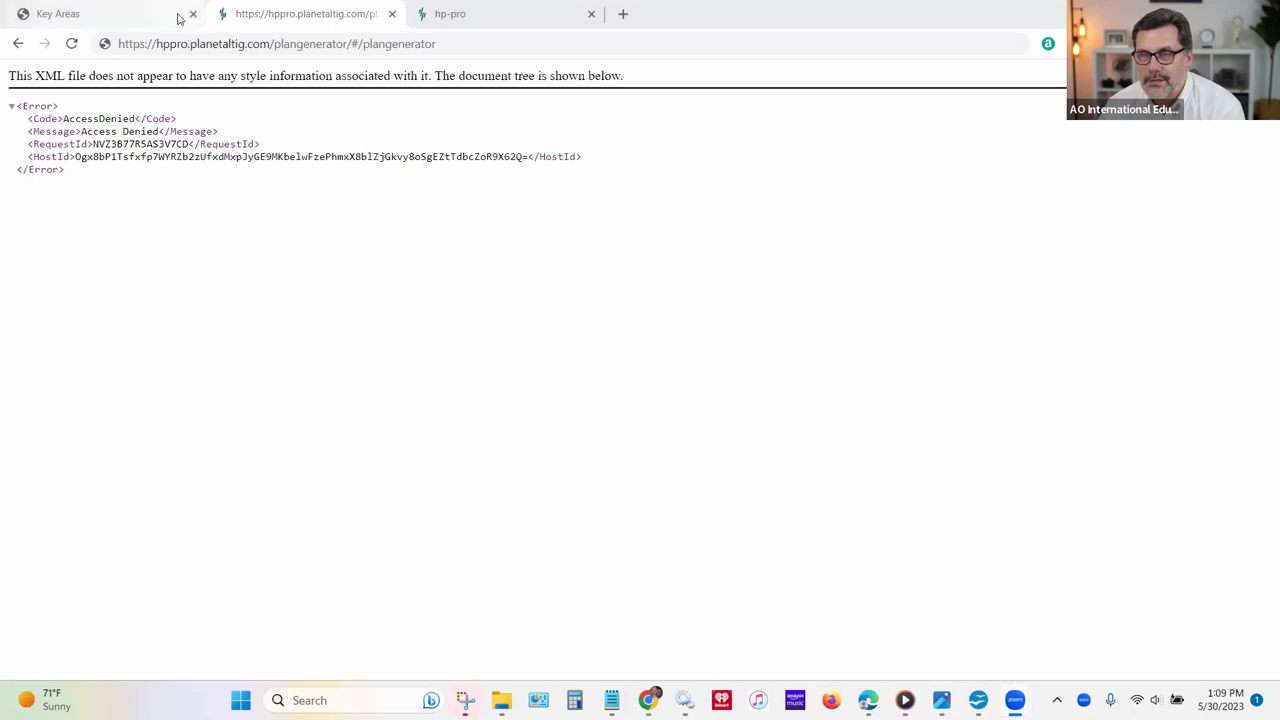
- Bring the browser forward, maximize the hp-pro window, and launch the Pre-Plan calculator
key(alt+Tab)
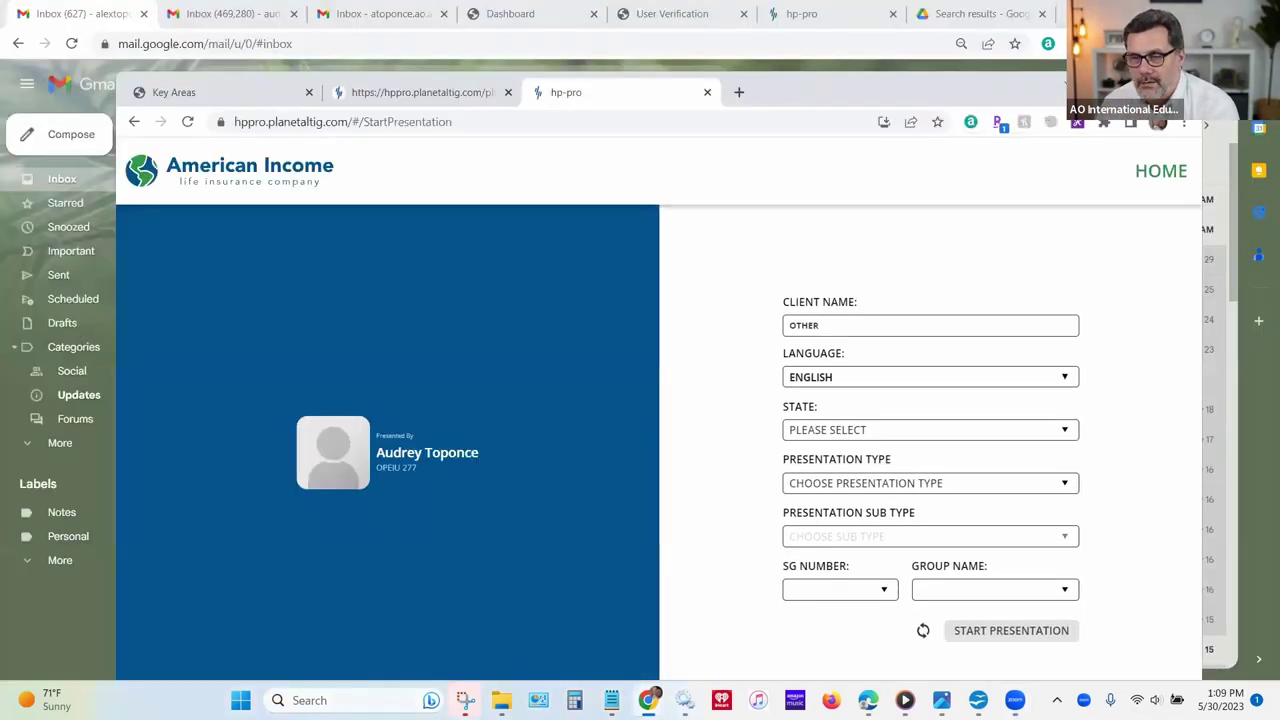
click(1145, 92)
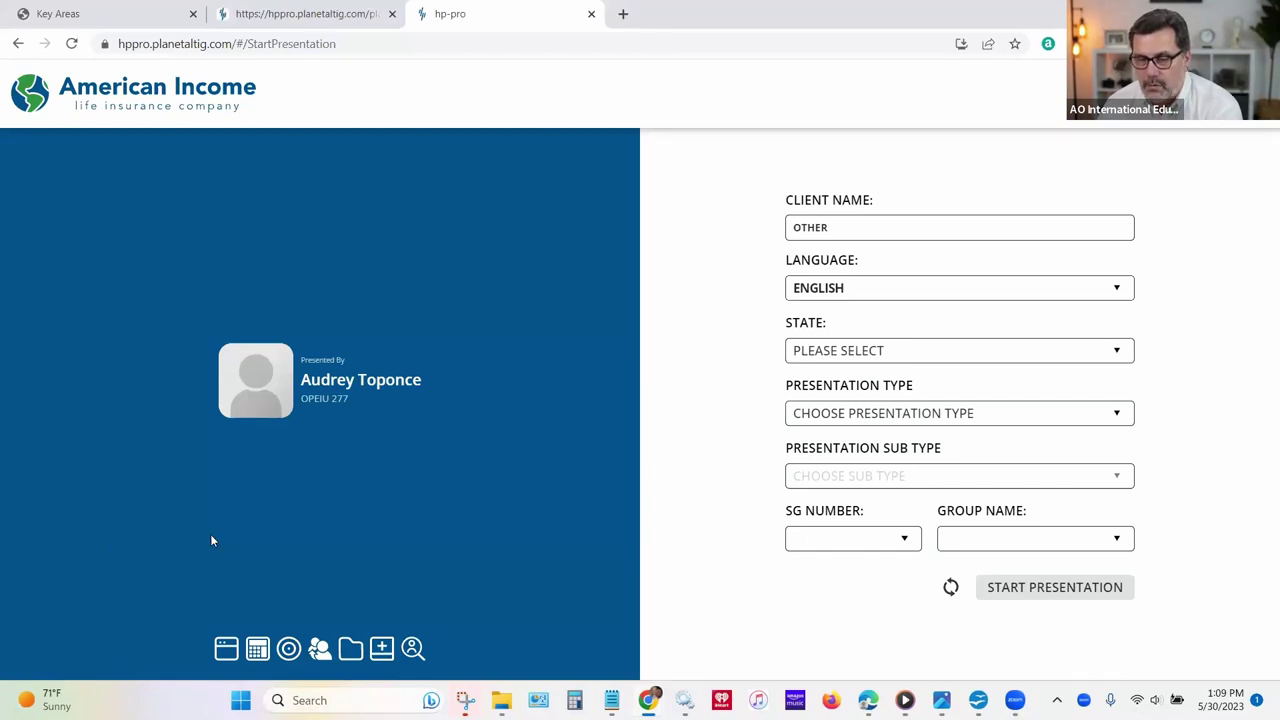
click(258, 650)
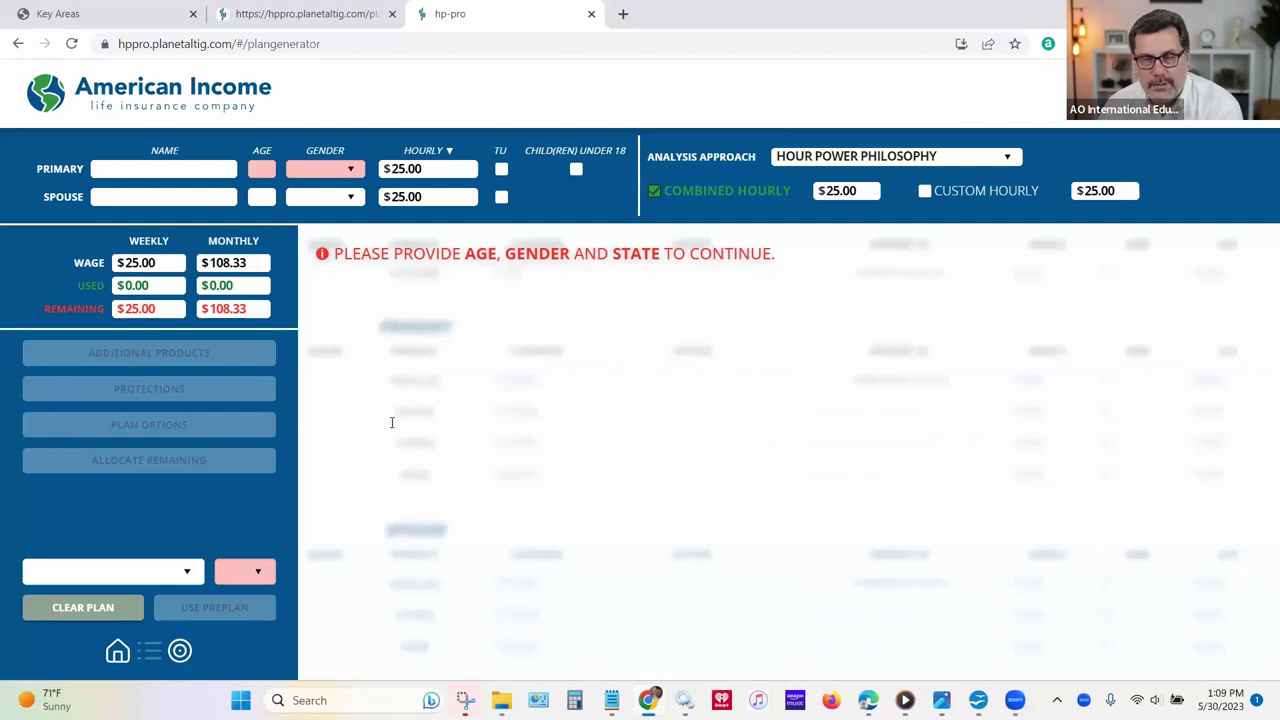
- Enter the primary insured's and spouse's first names with ages 33 and 32
click(187, 164)
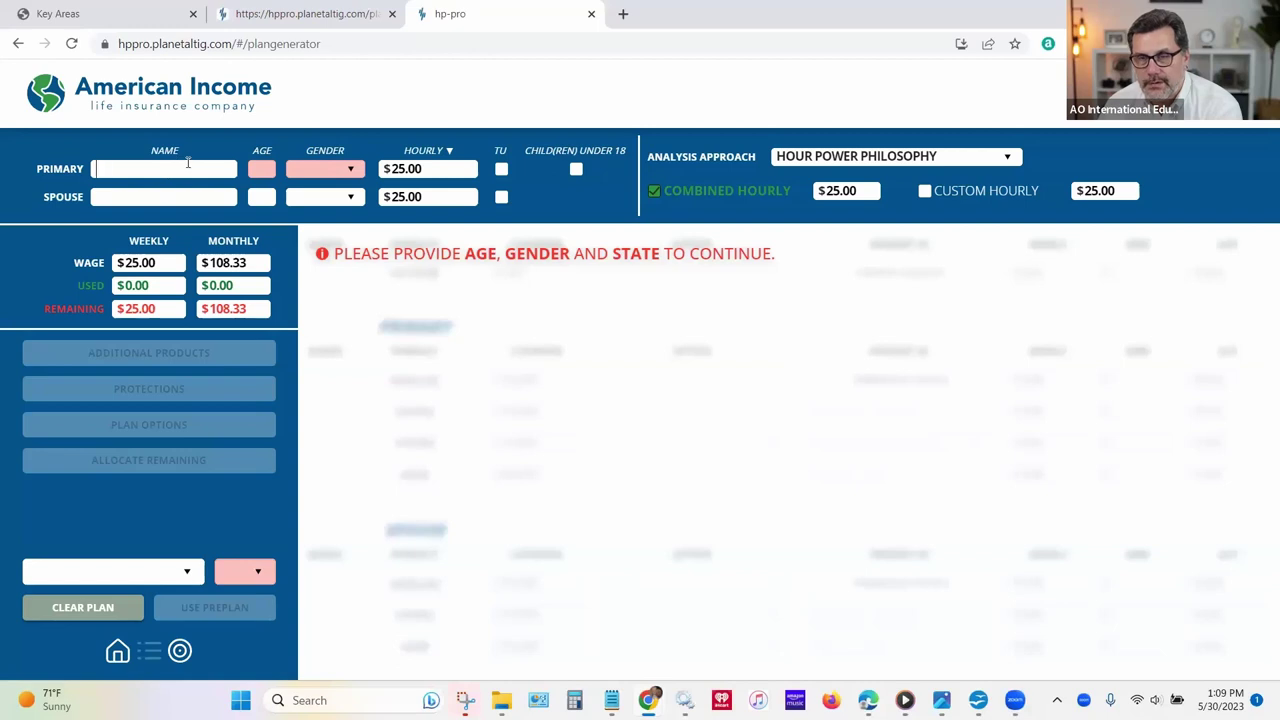
text(JOHN)
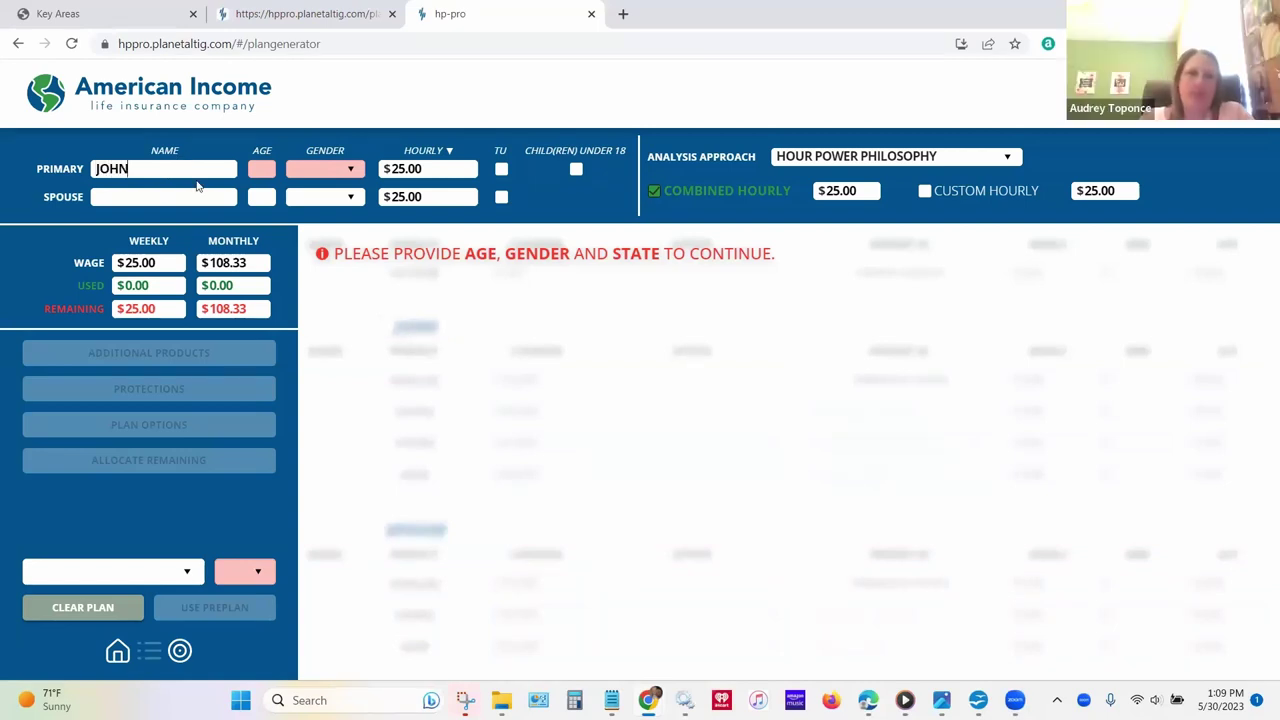
click(151, 203)
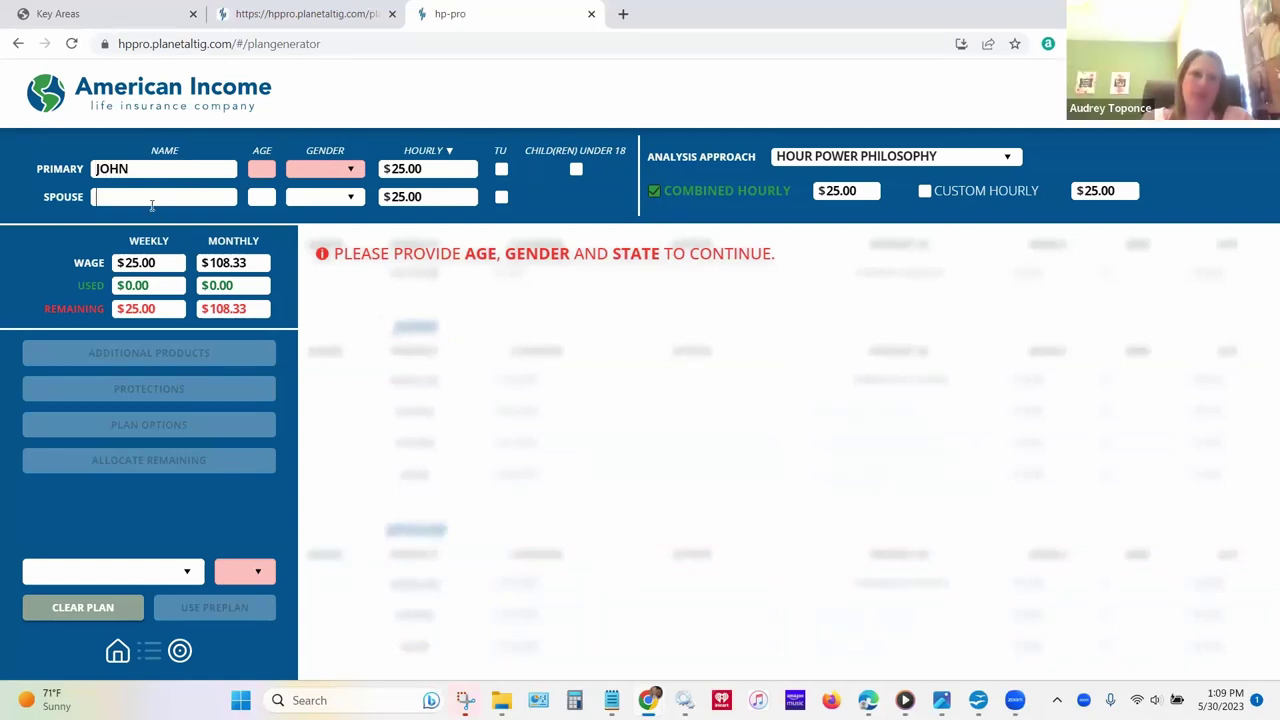
text(N)
key(BackSpace)
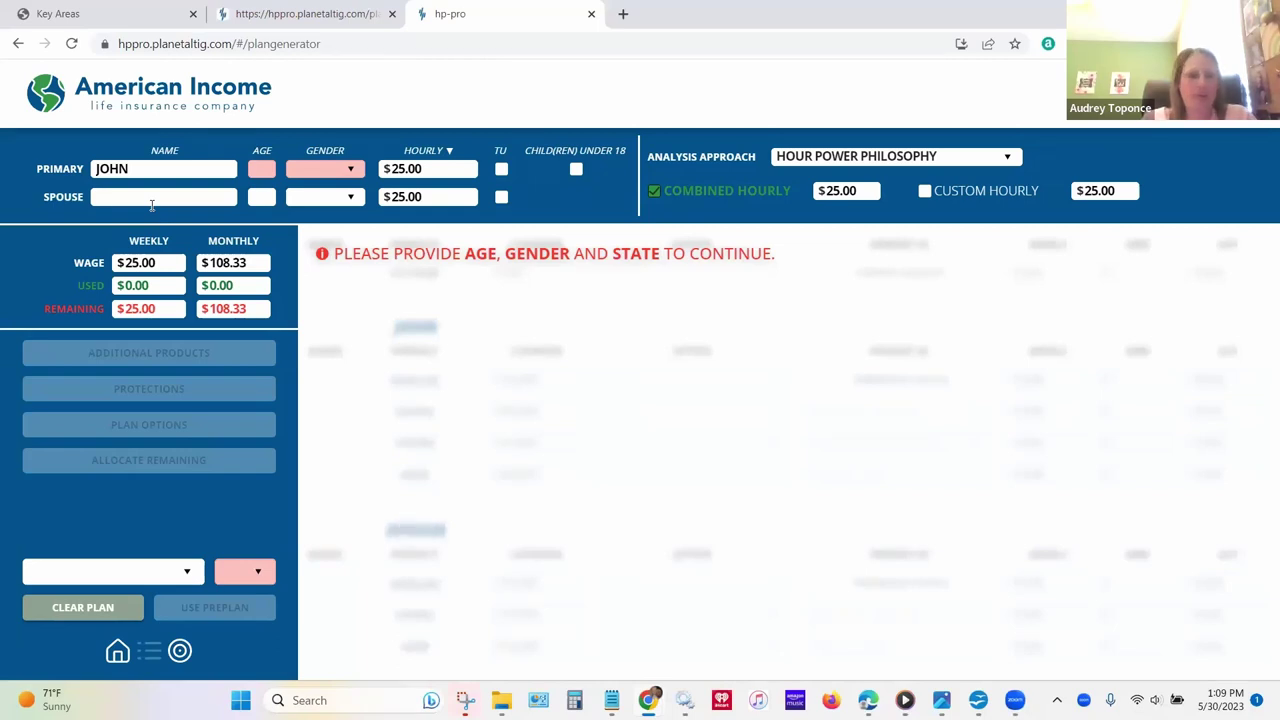
text(MARY)
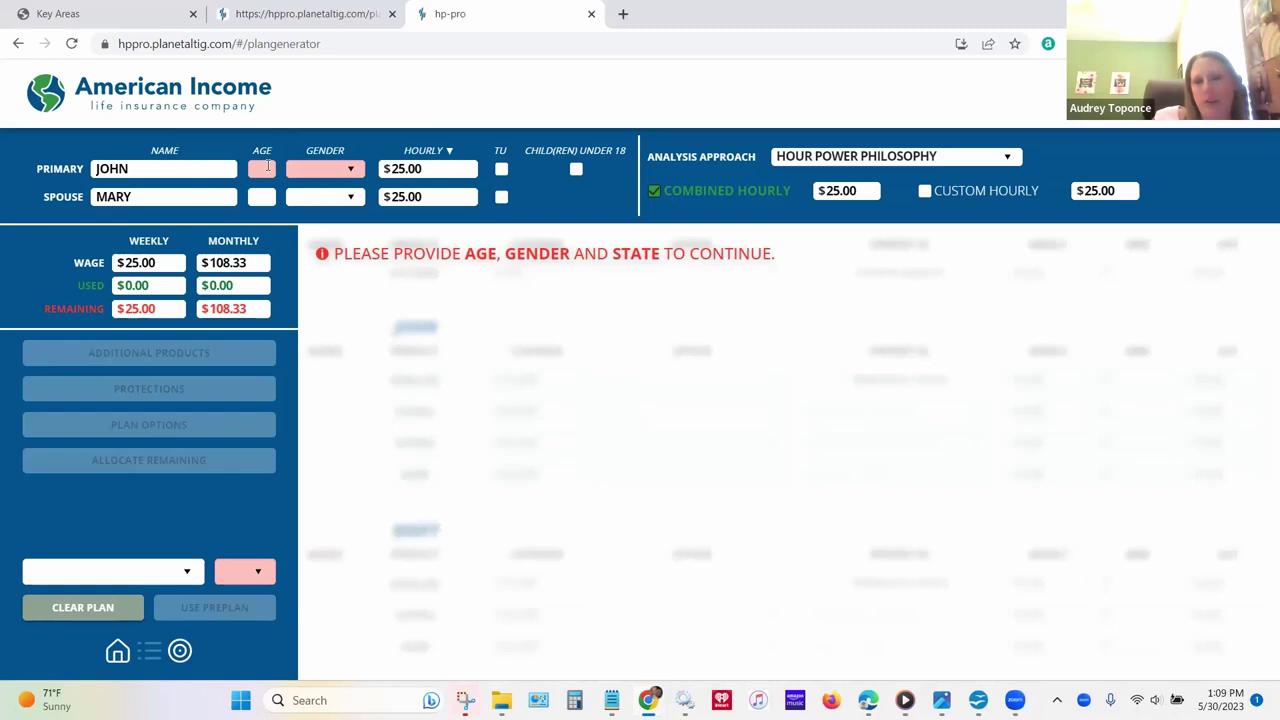
text(33)
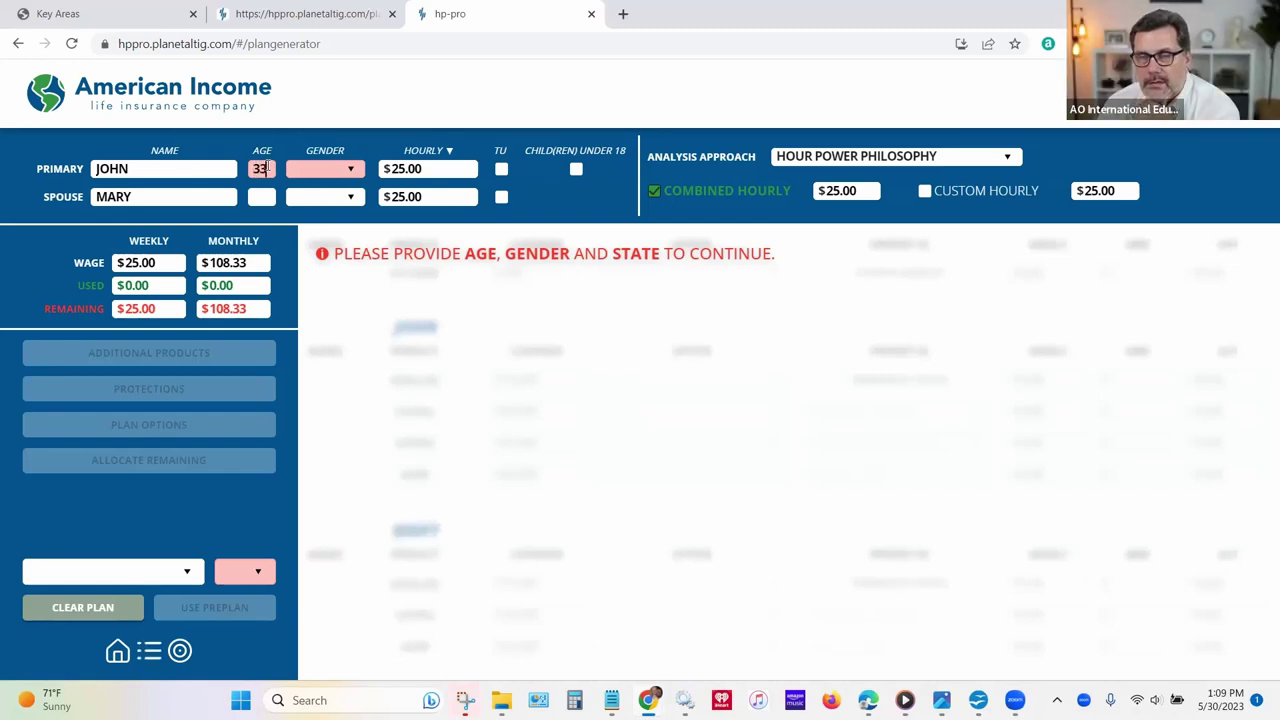
click(260, 197)
text(32)
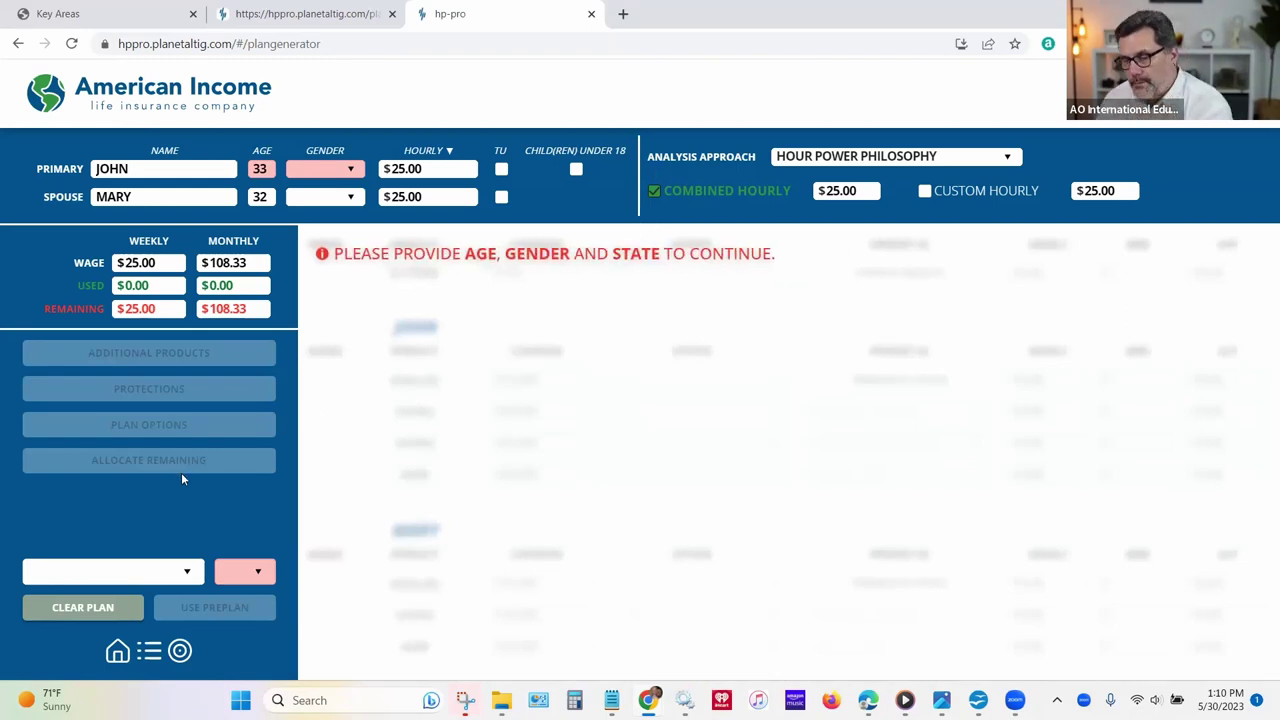
- Set the state to CA and the genders to Male and Female
click(258, 573)
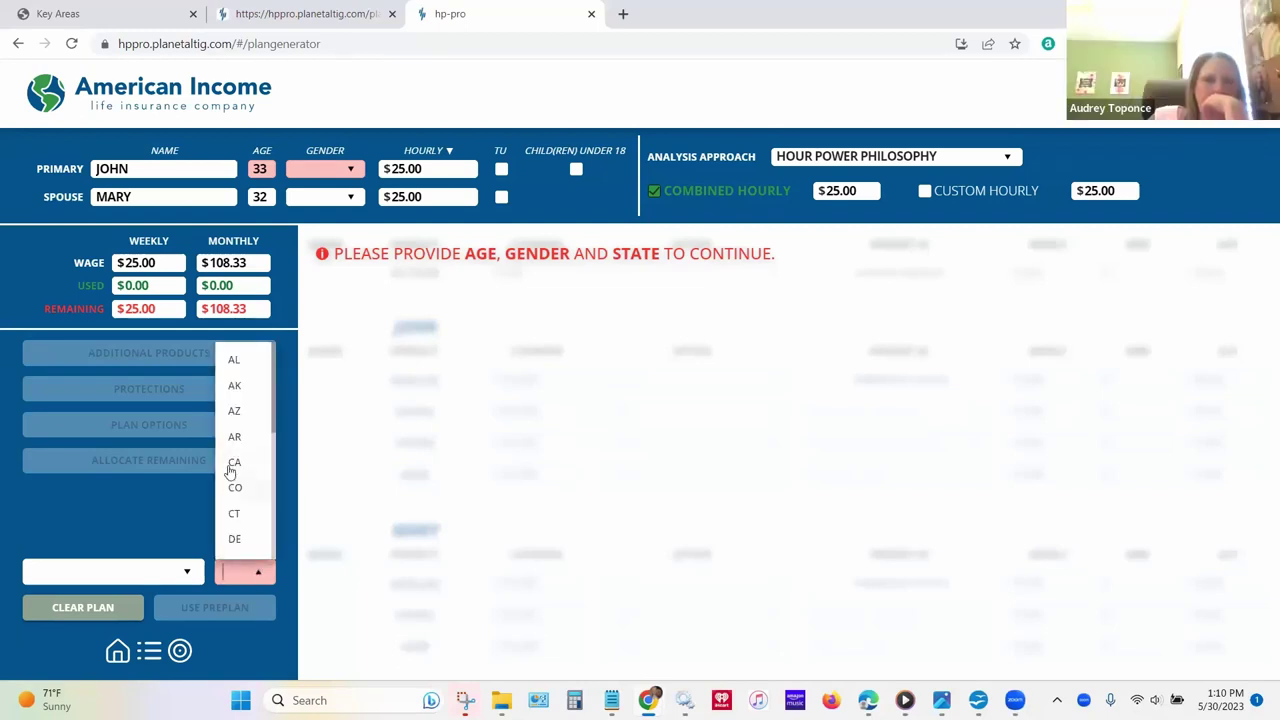
key(Return)
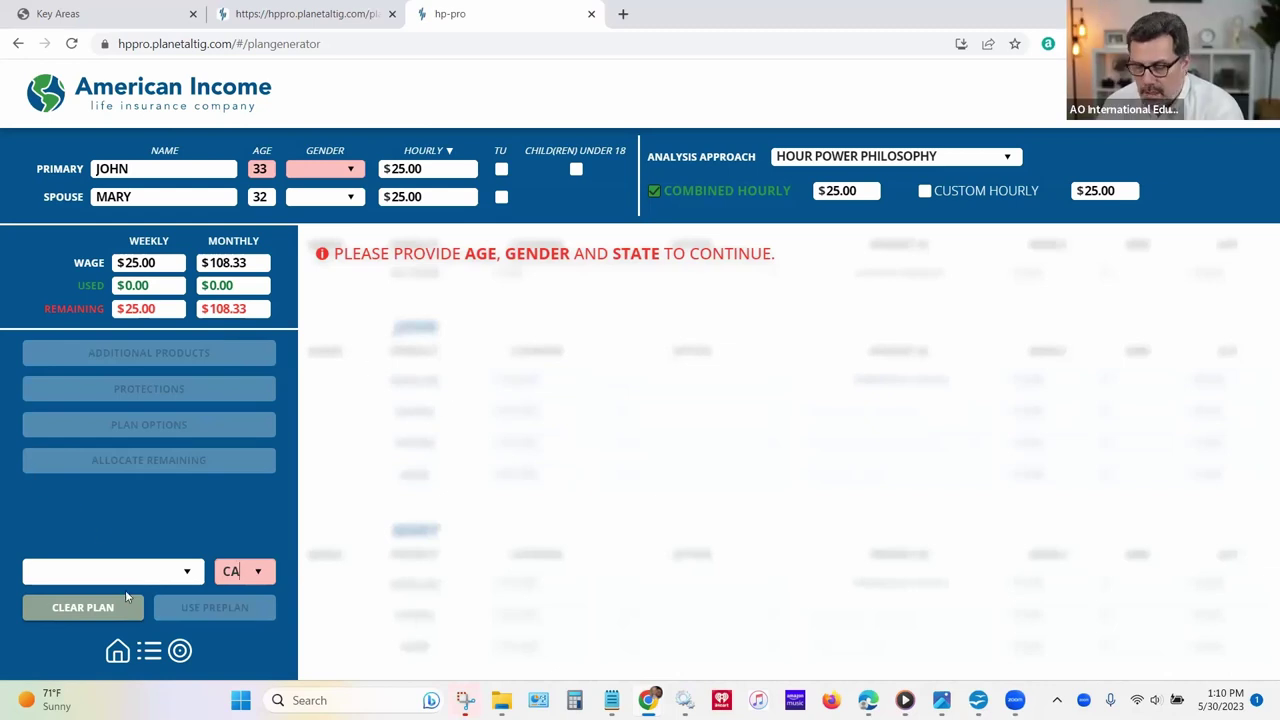
click(340, 172)
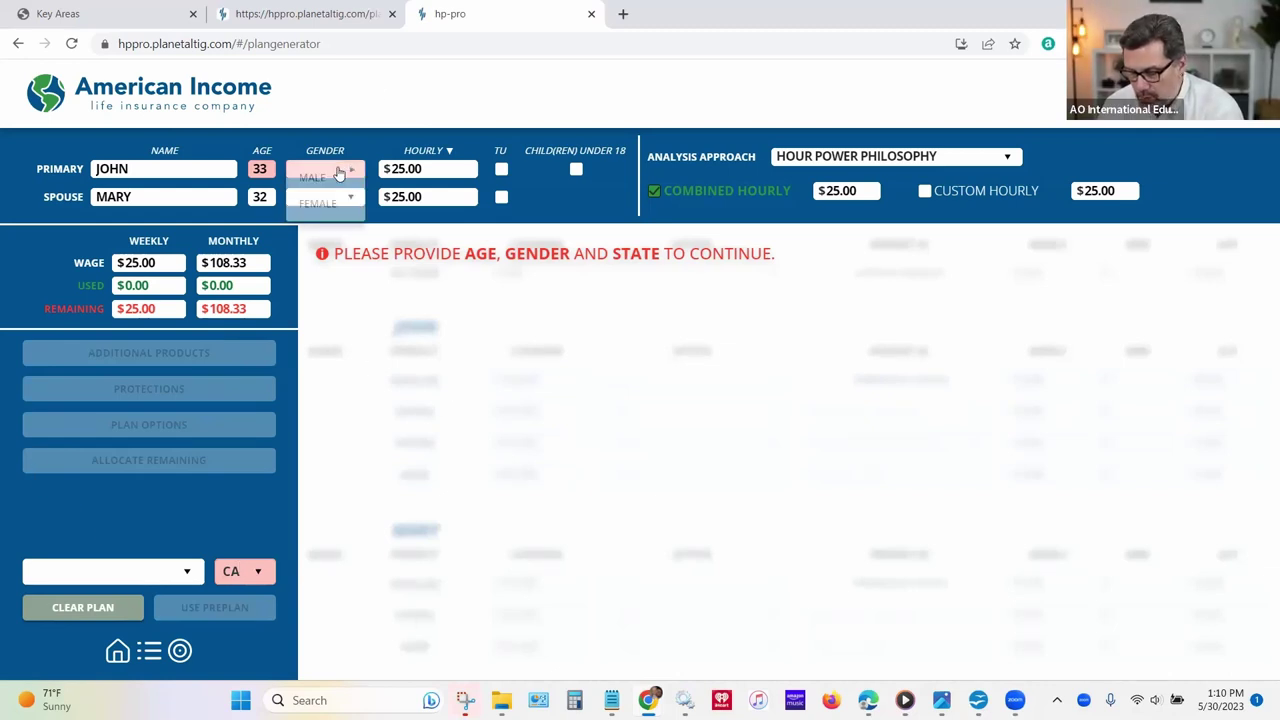
click(316, 177)
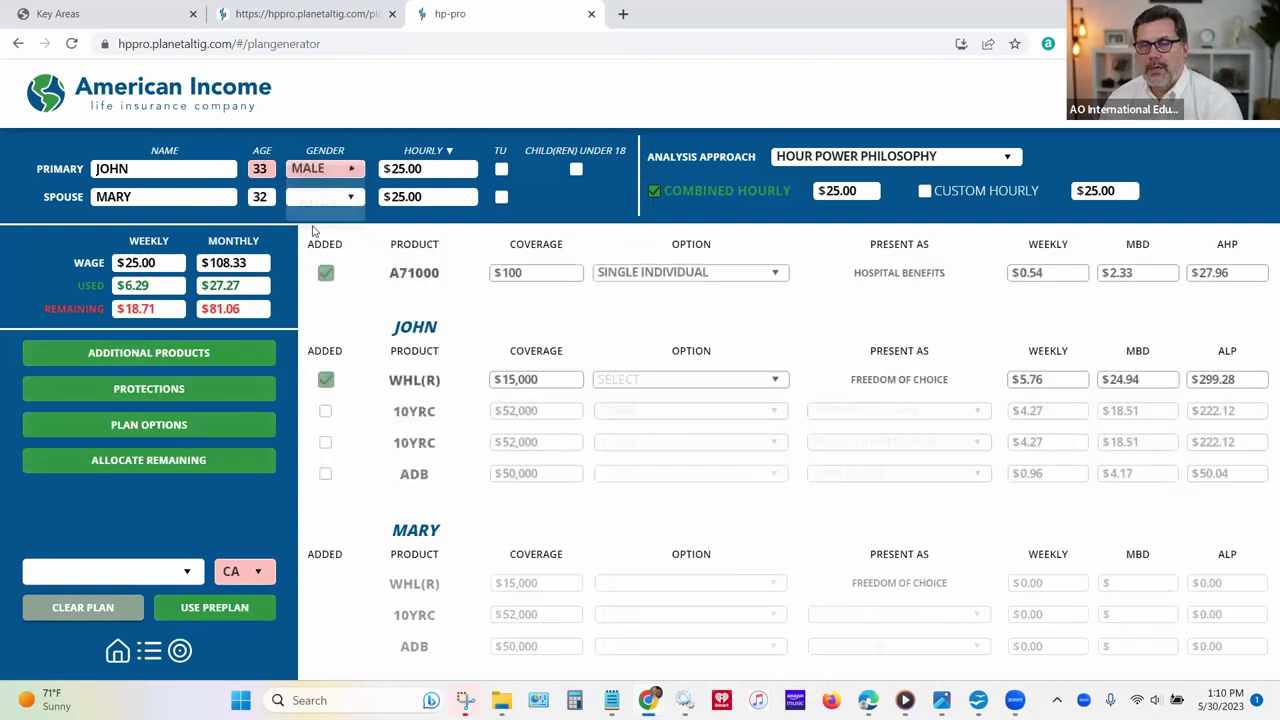
click(328, 200)
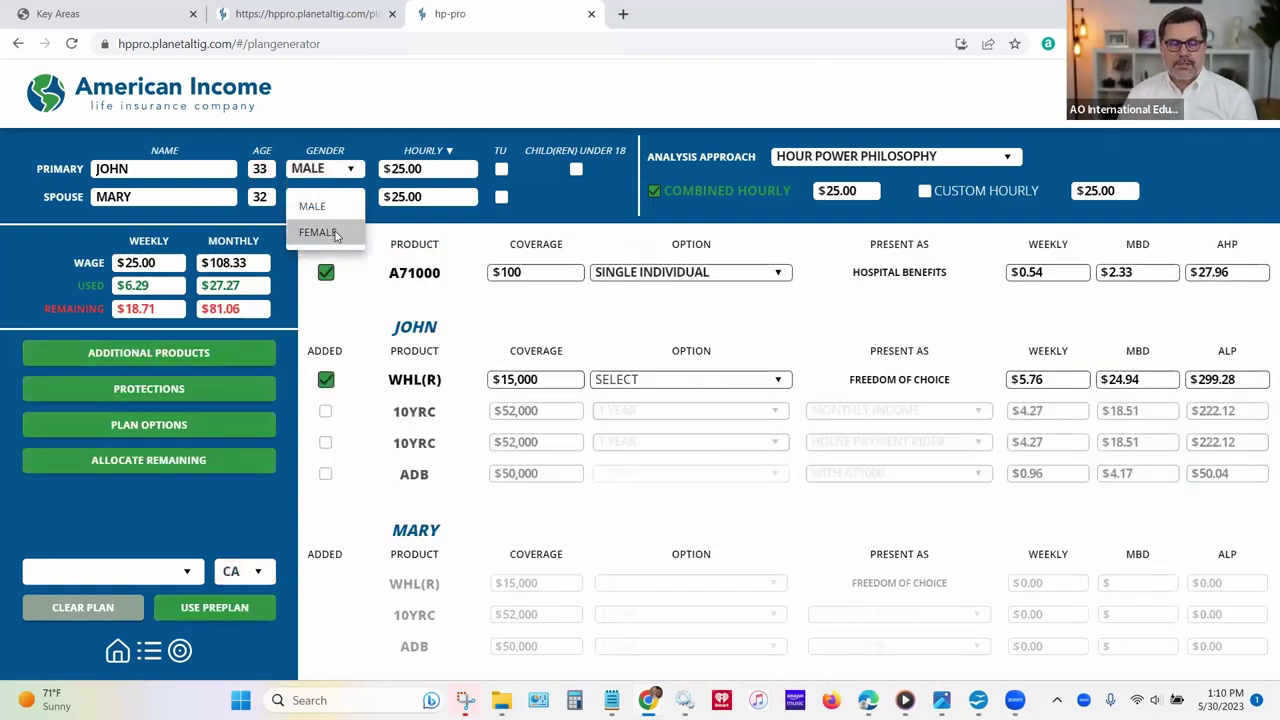
click(318, 232)
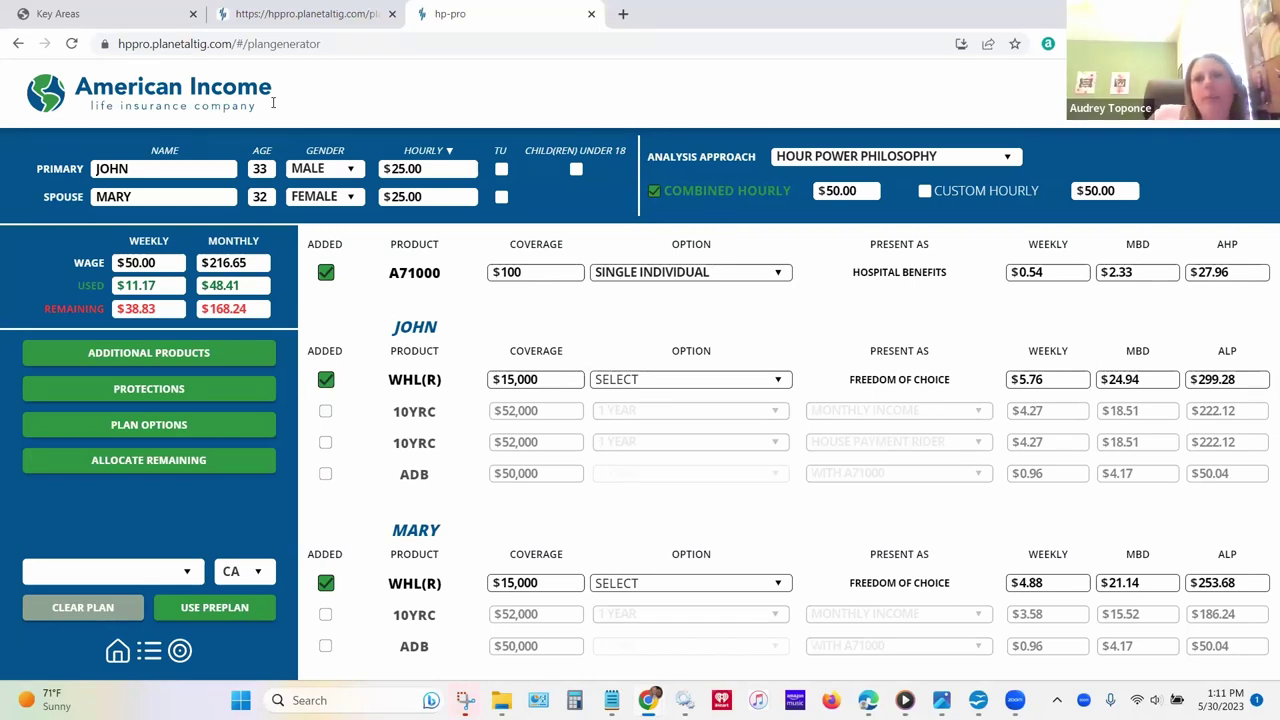
- Switch the analysis approach to Dollar a Day at $5.00 for each spouse
click(930, 156)
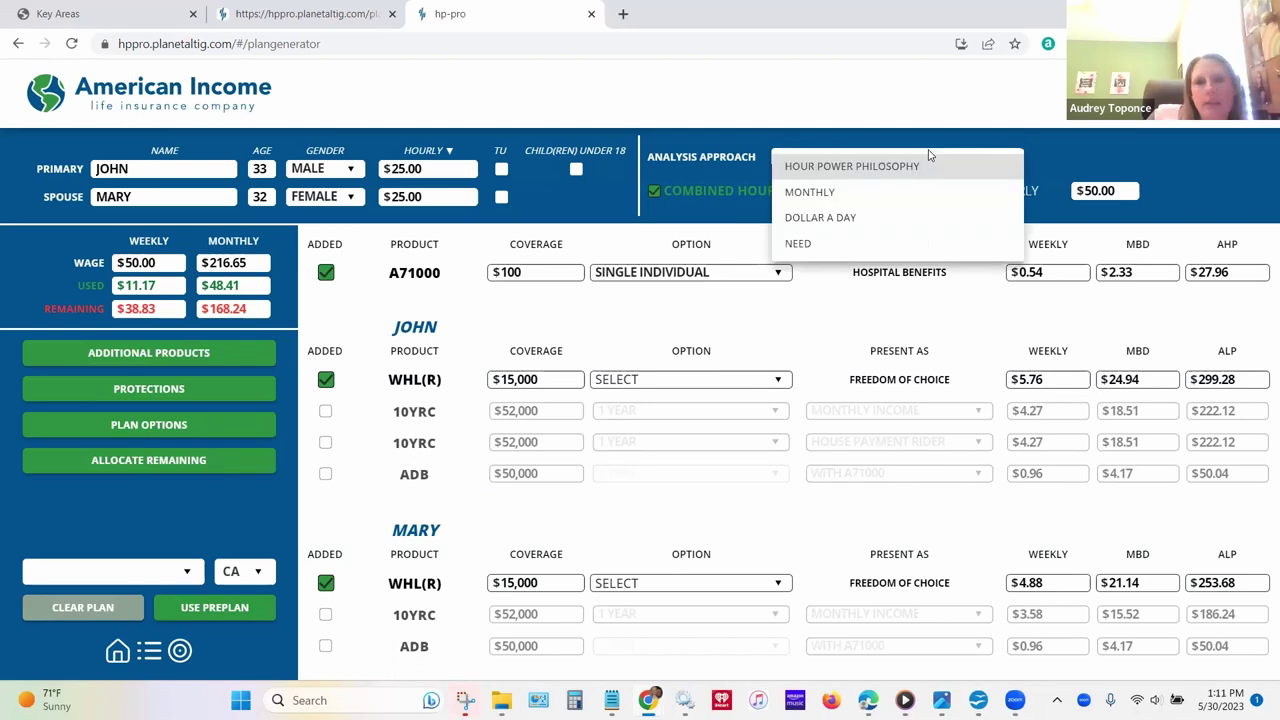
click(817, 220)
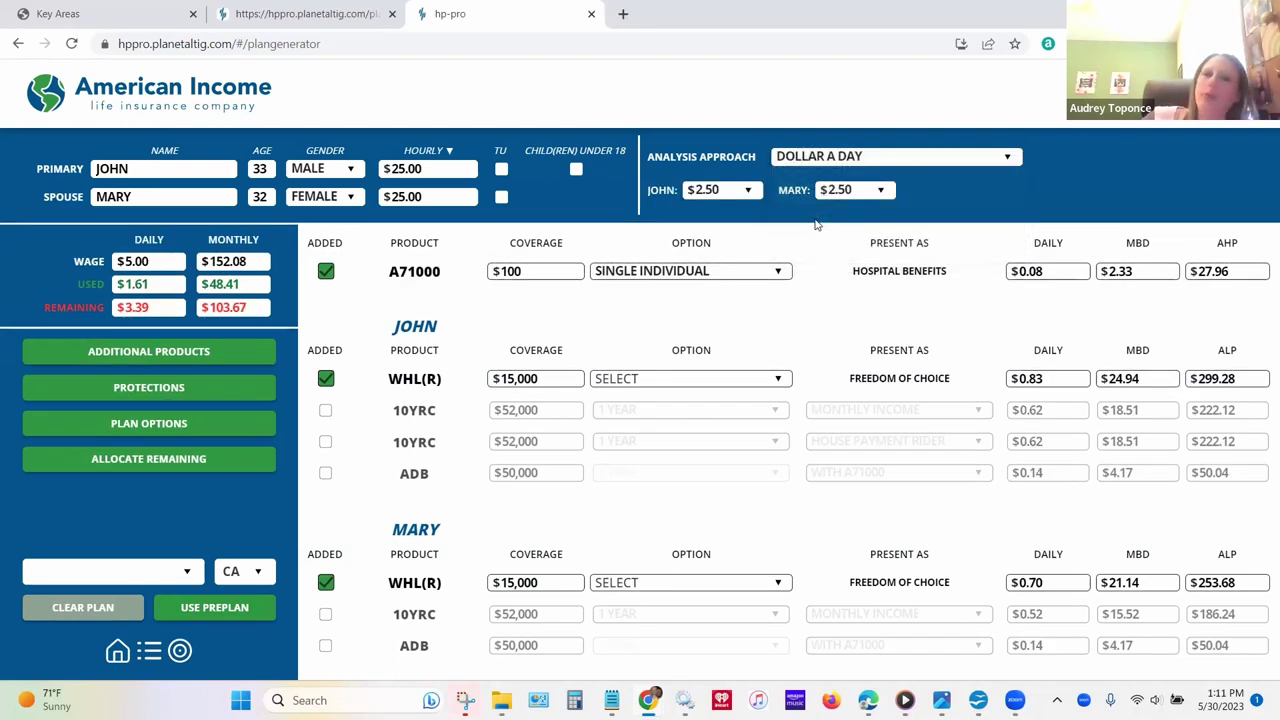
click(745, 192)
scroll(700, 407, down, 3)
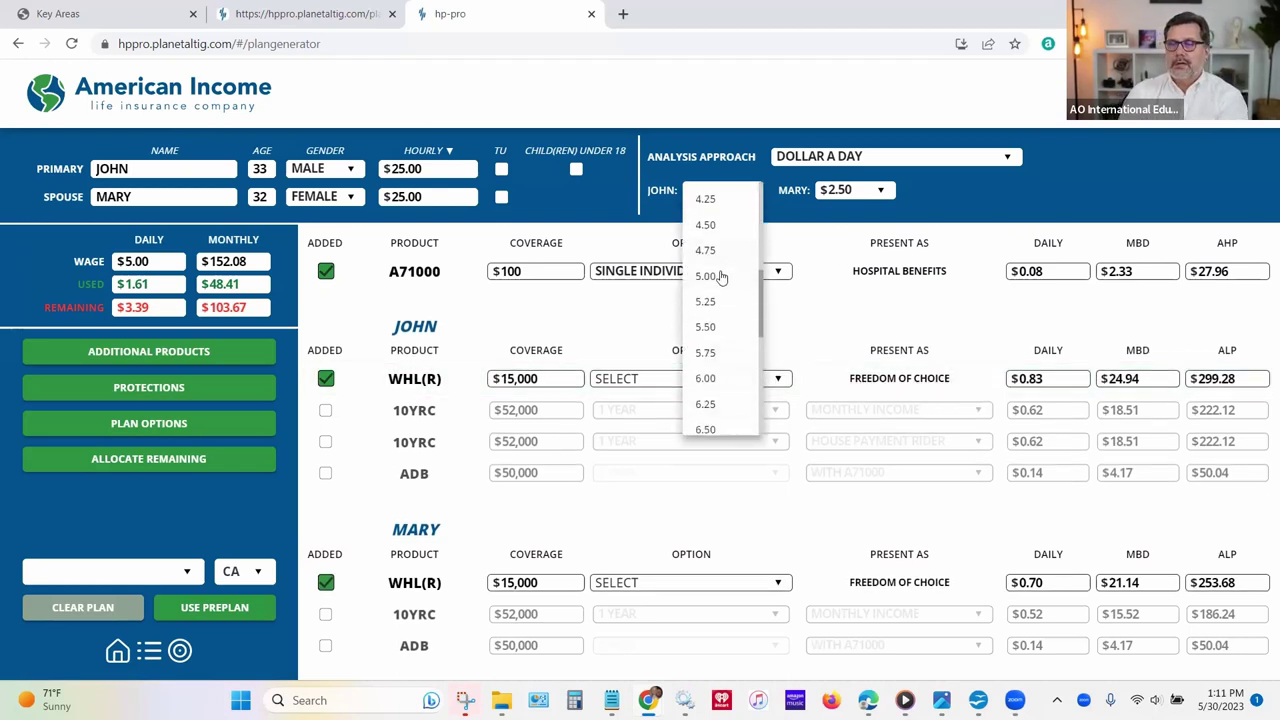
click(718, 276)
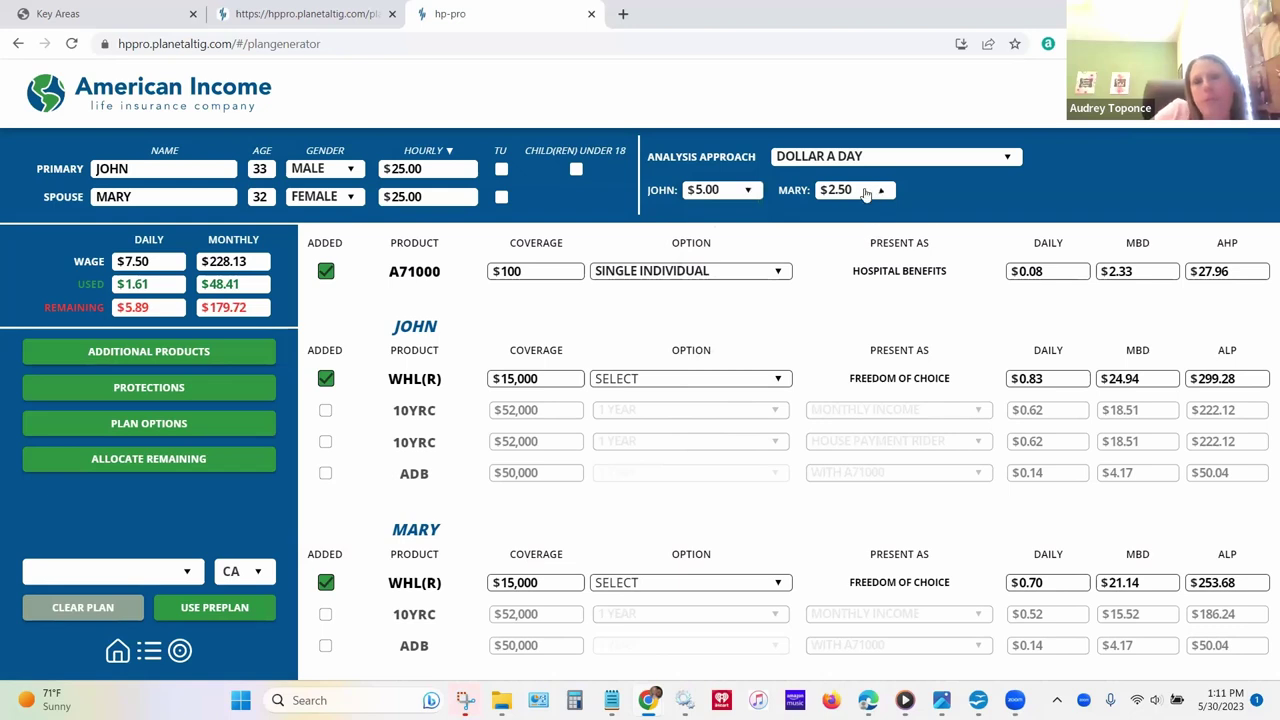
click(866, 193)
scroll(835, 385, down, 3)
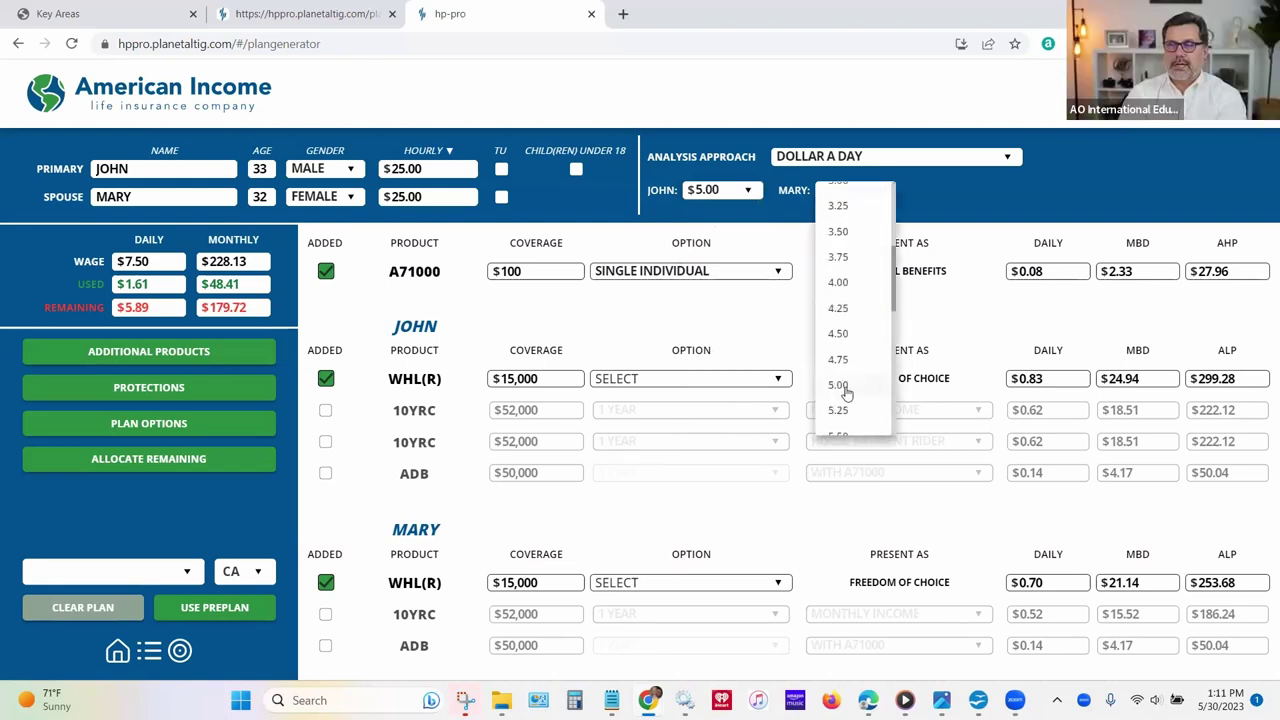
click(842, 385)
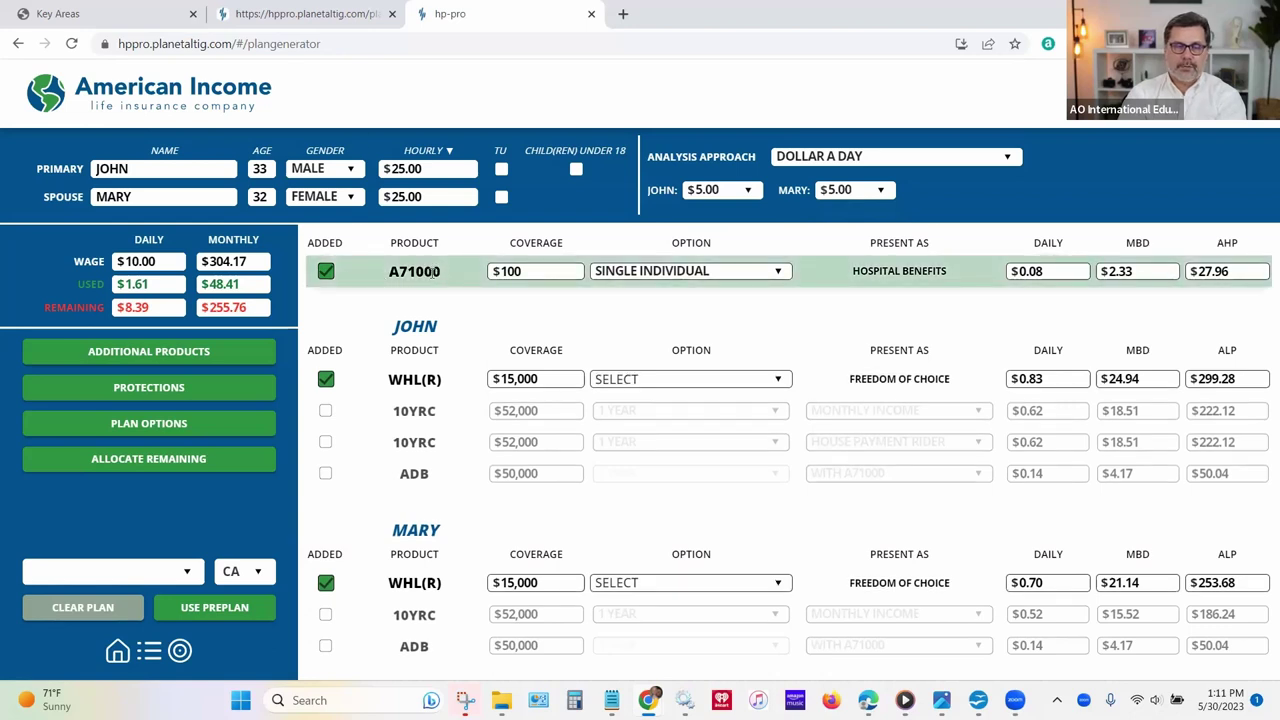
- Make the A71000 hospital benefit Triple Family at $300
click(675, 280)
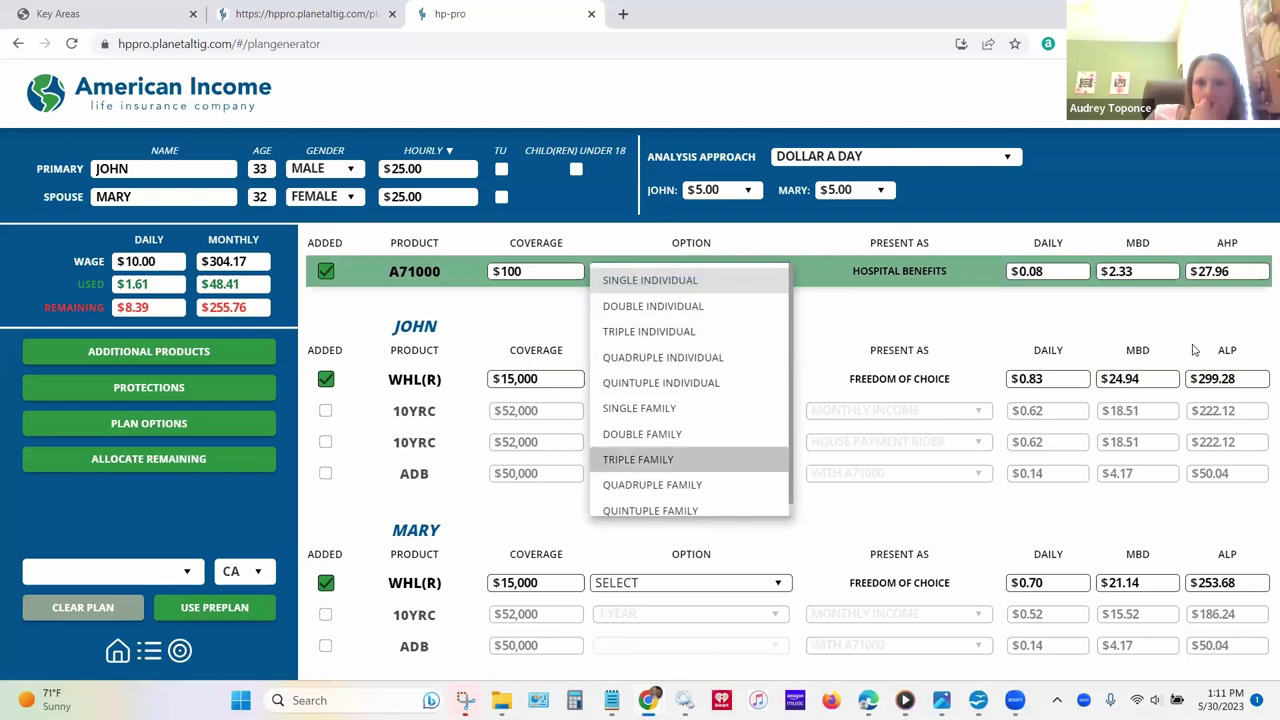
click(650, 459)
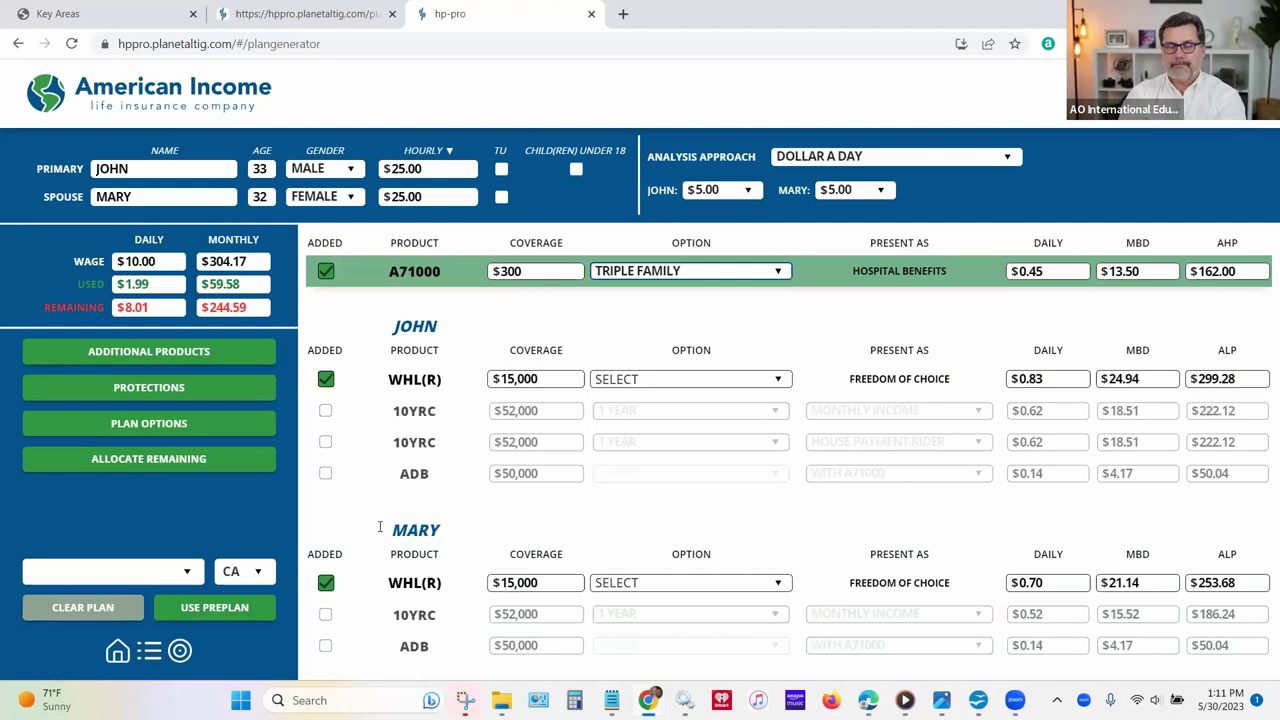
click(148, 458)
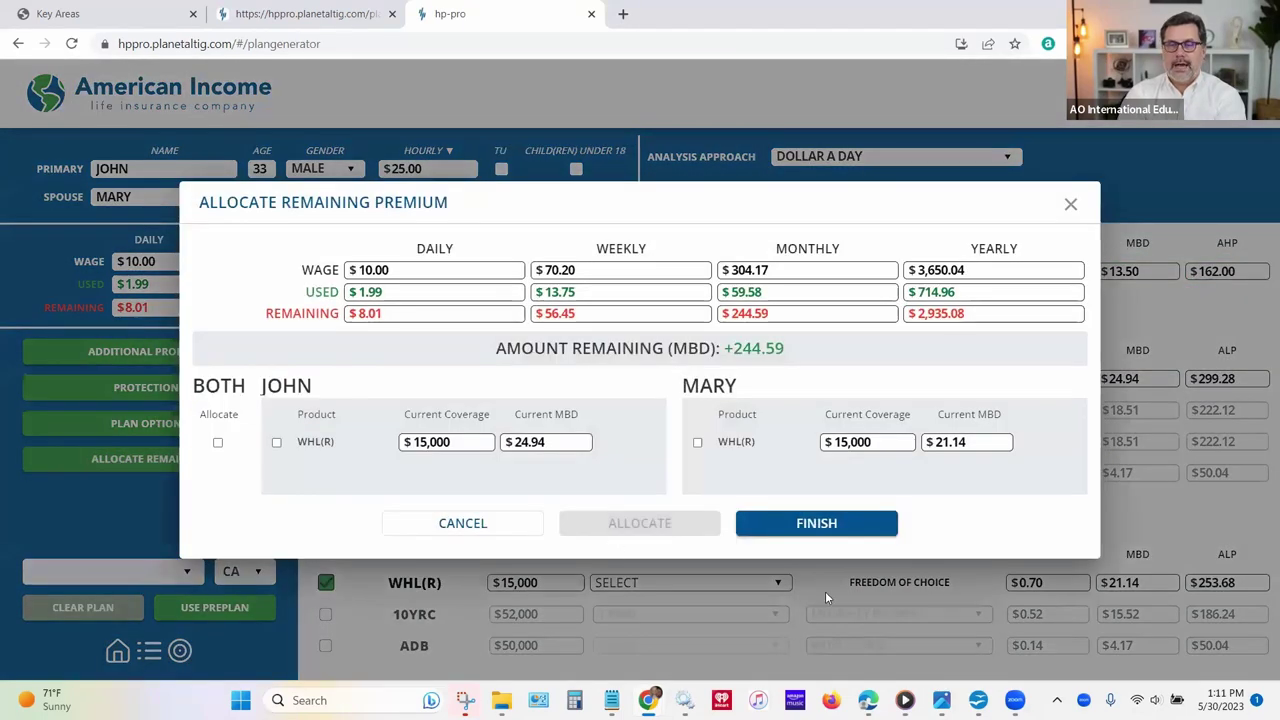
- Spread leftover premium across both WHL(EX) policies ($114,727 and $108,706), leaving $0.00 remaining
click(218, 444)
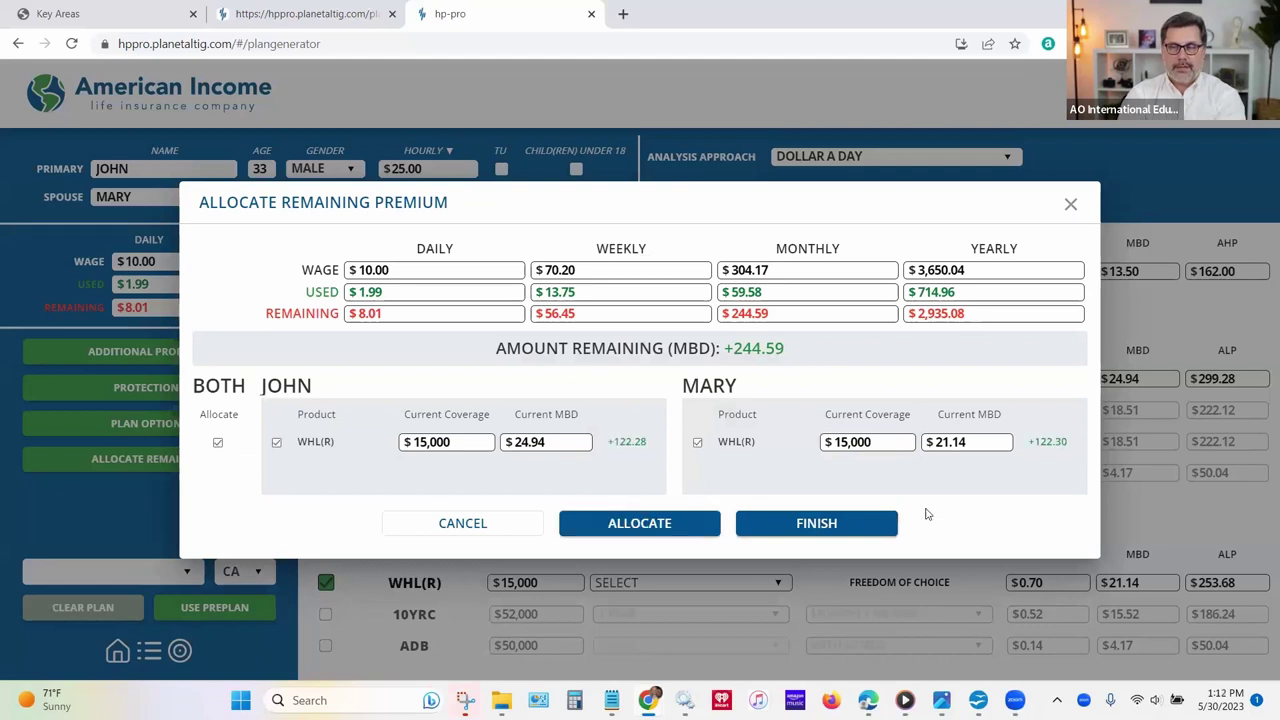
click(635, 523)
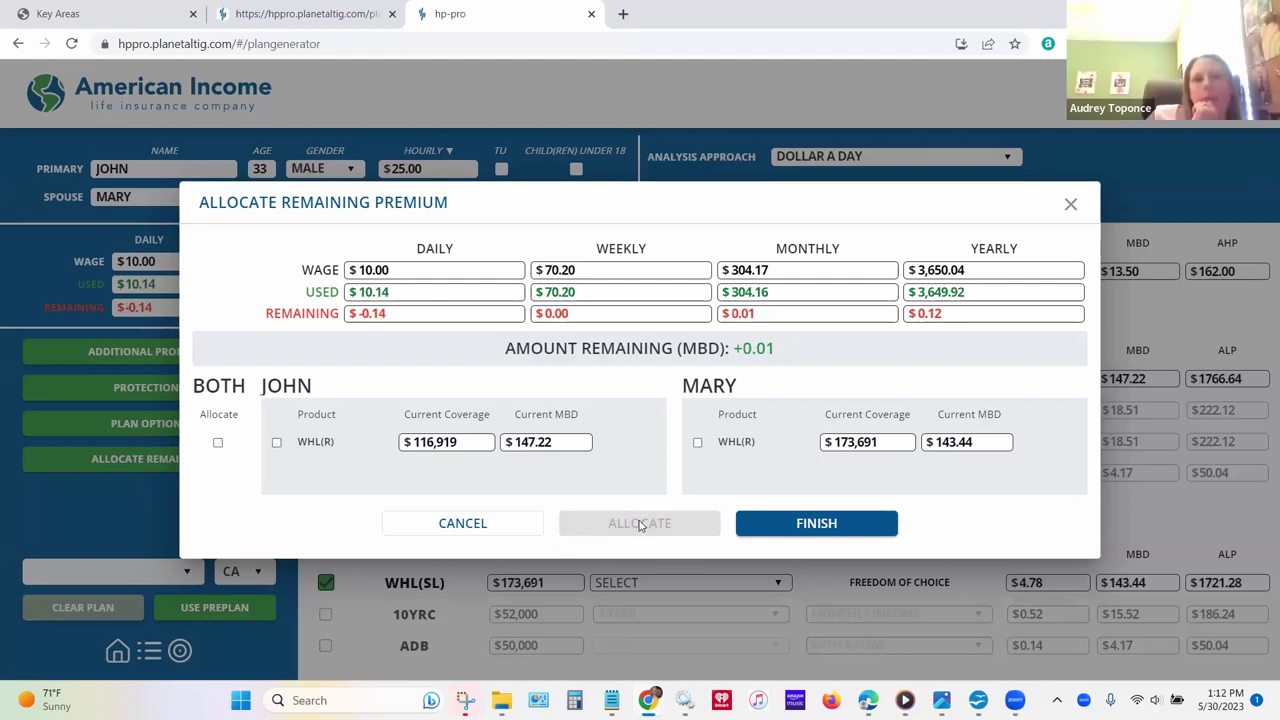
click(810, 538)
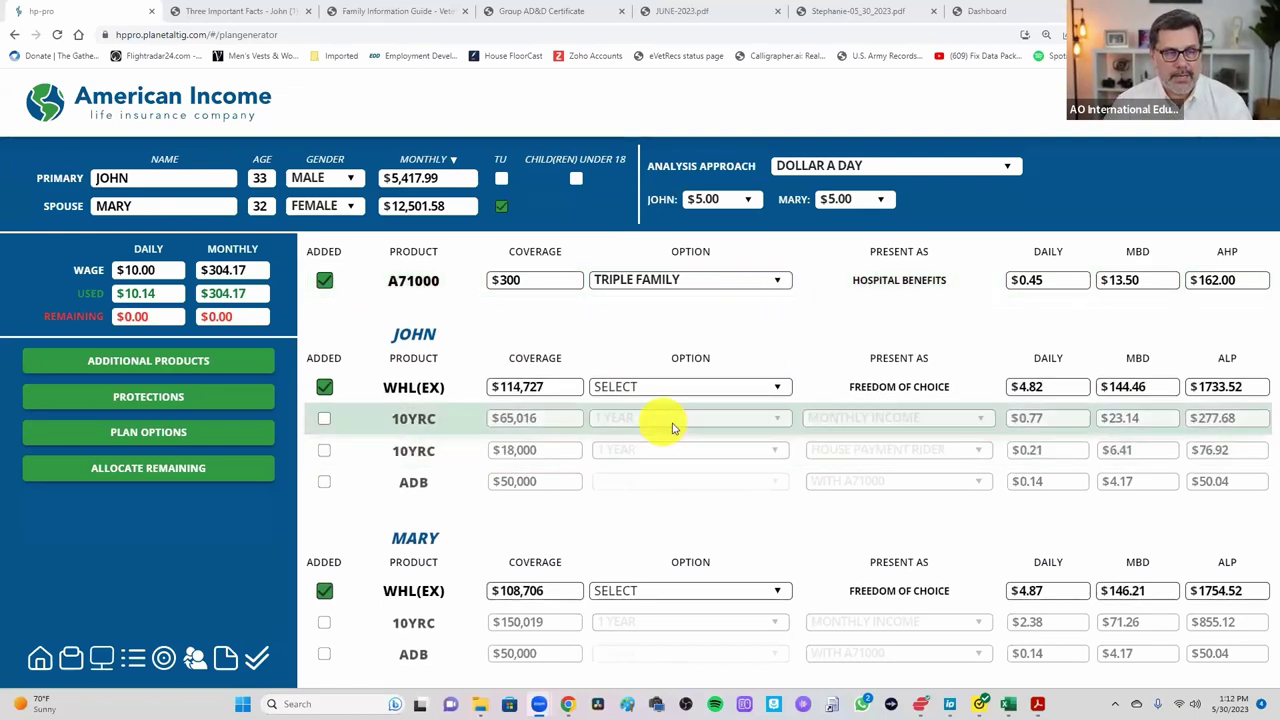
- Add Plan Option 2 and rename the first plan RECOMMENDED
click(143, 436)
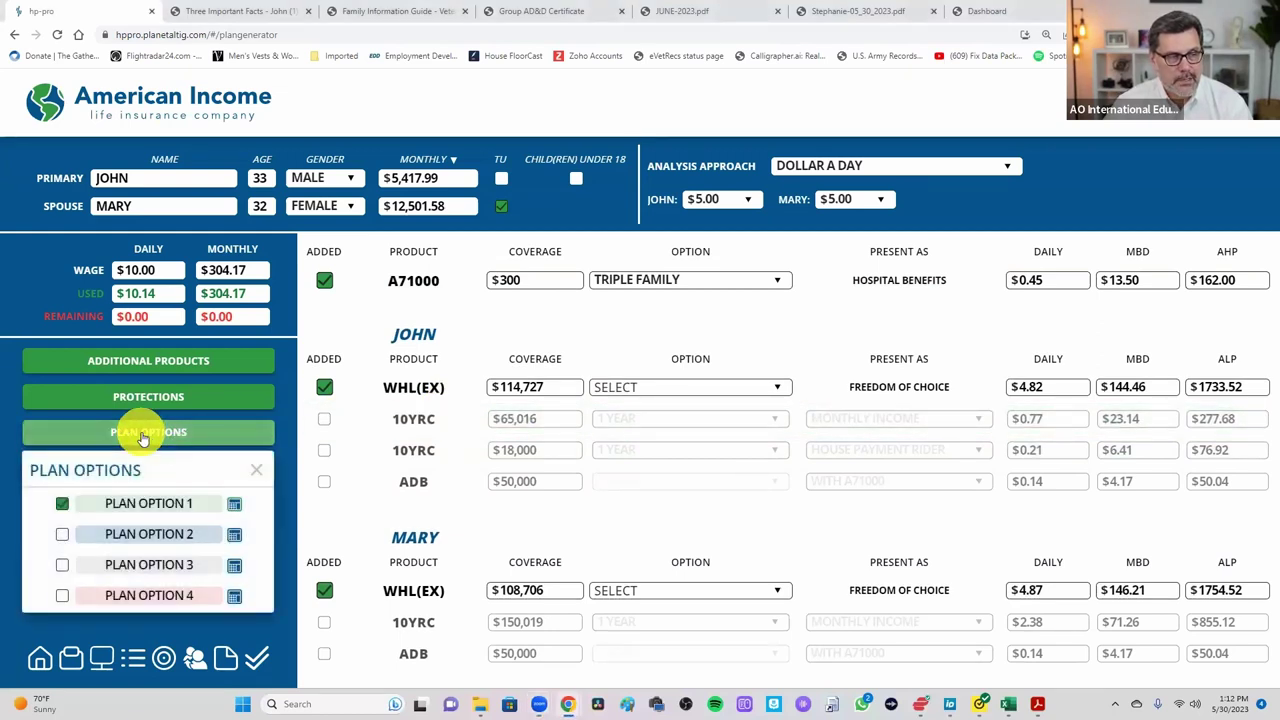
click(62, 537)
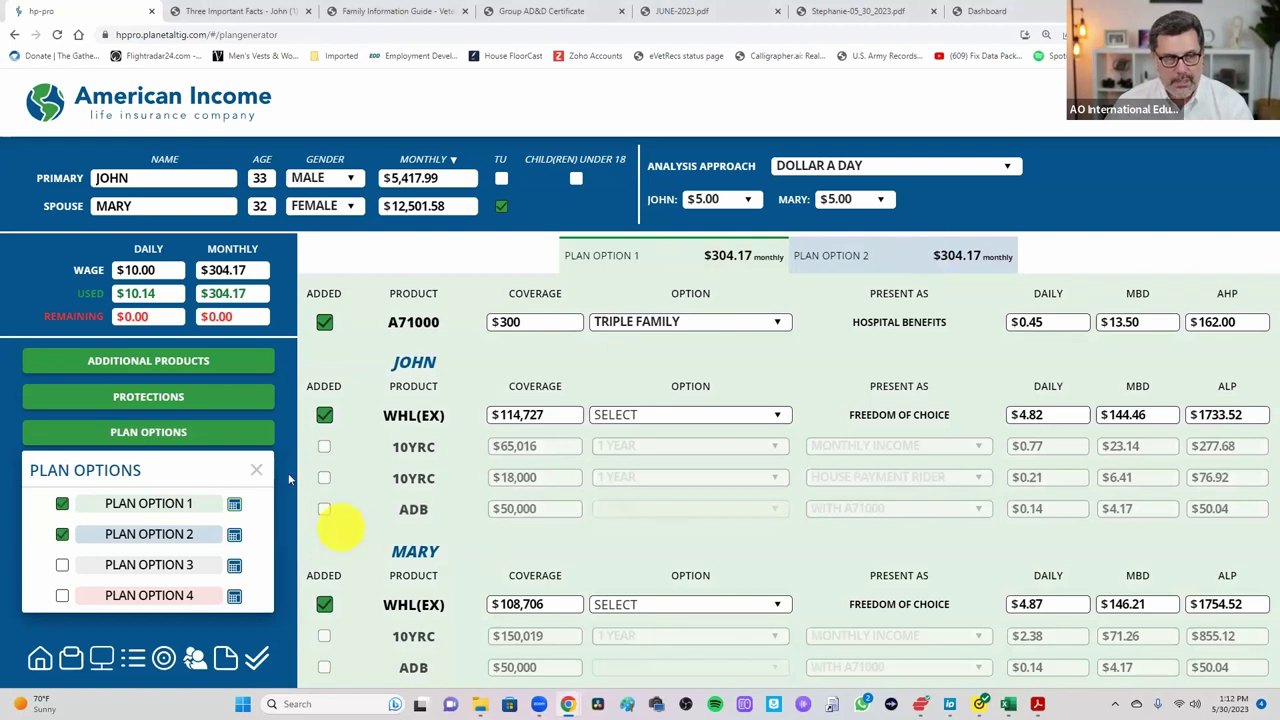
drag(190, 503, 57, 506)
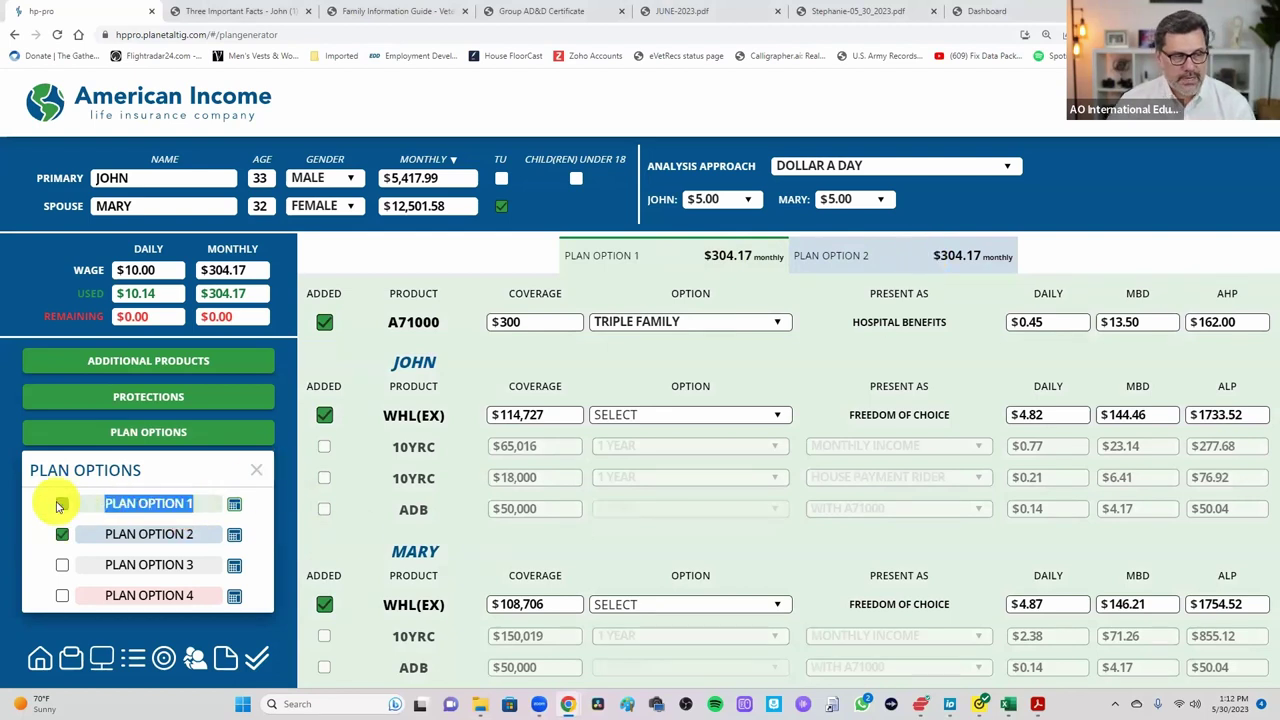
text(REC)
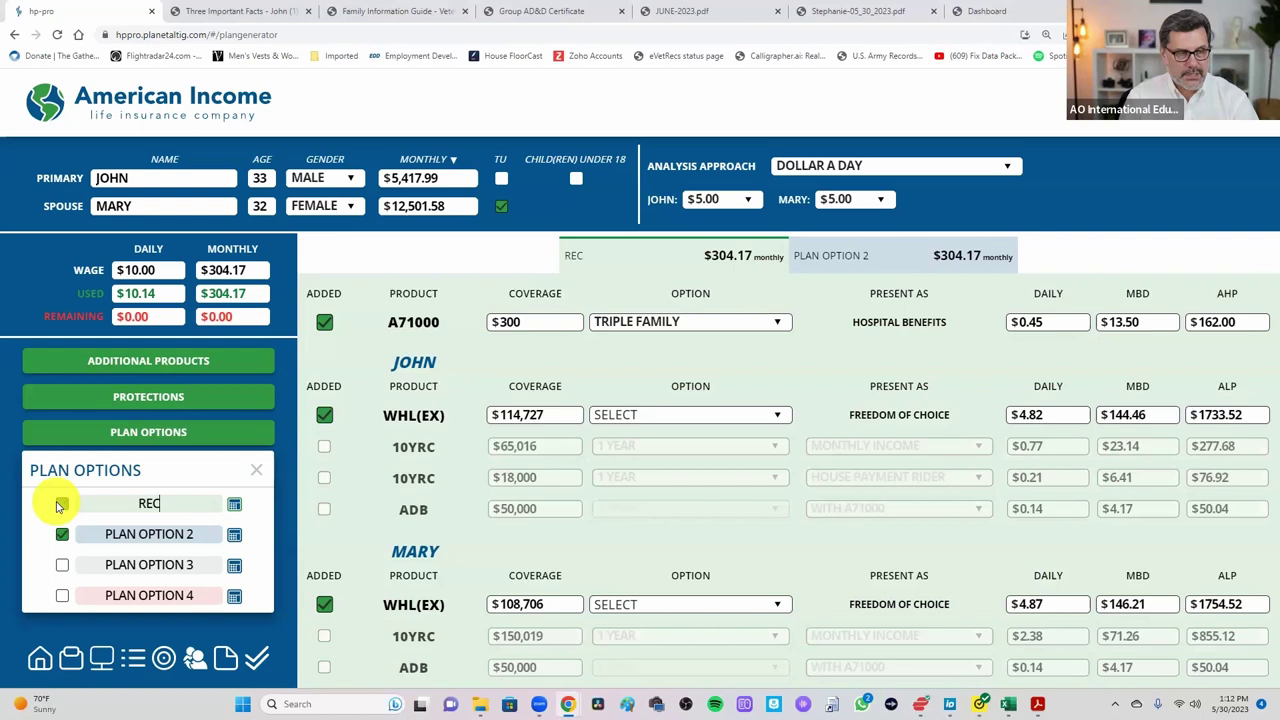
text(OMMENDED)
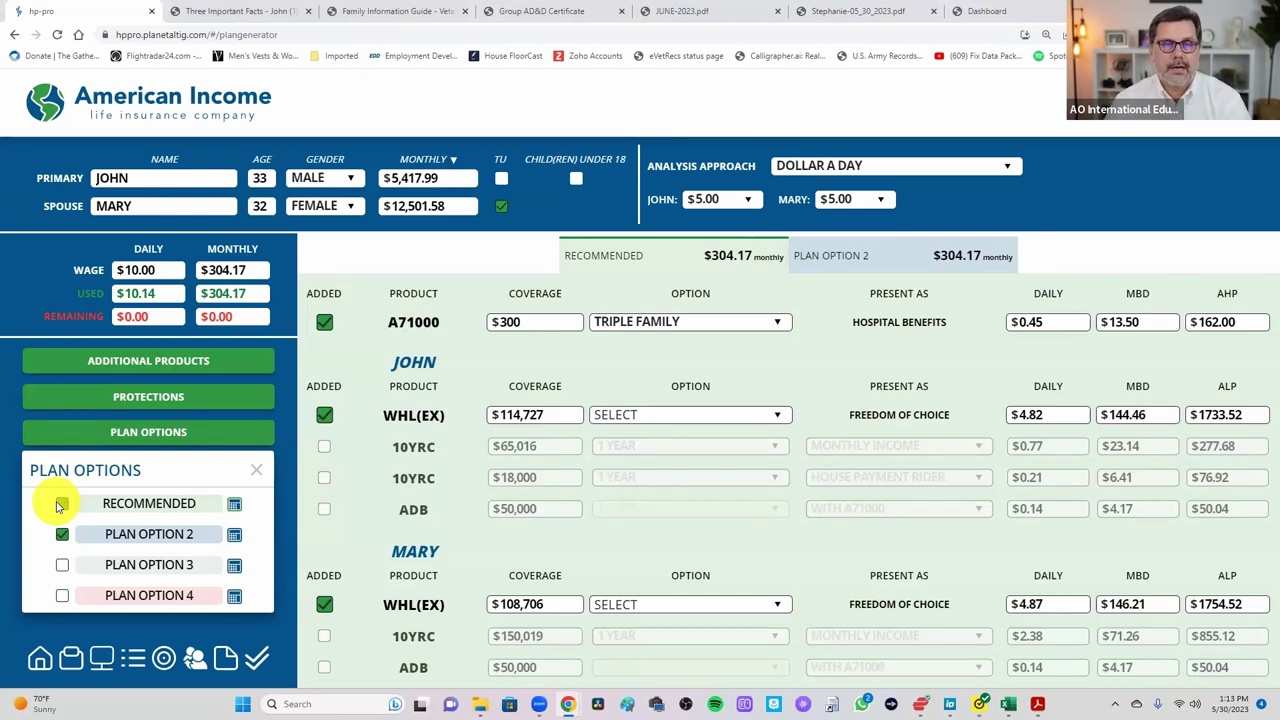
click(60, 505)
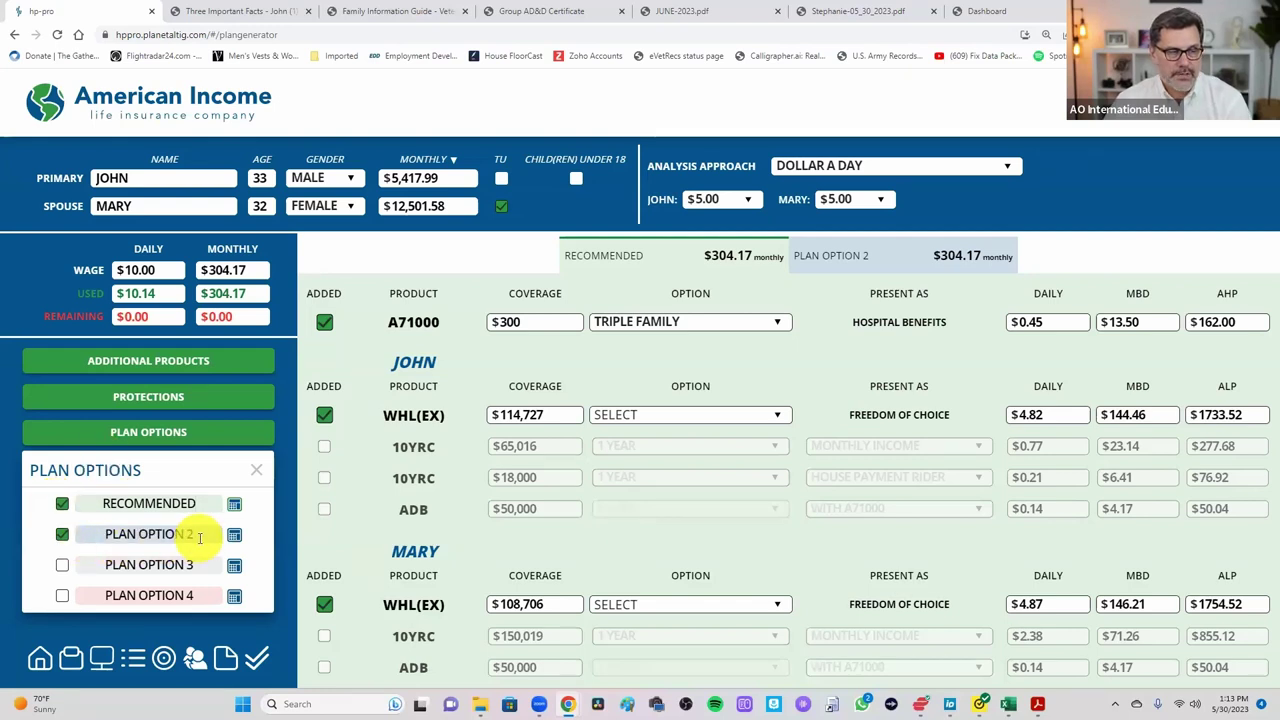
- Rename the second plan ENHANCED and switch to the Enhanced plan
drag(199, 538, 4, 528)
text(ENHANCED)
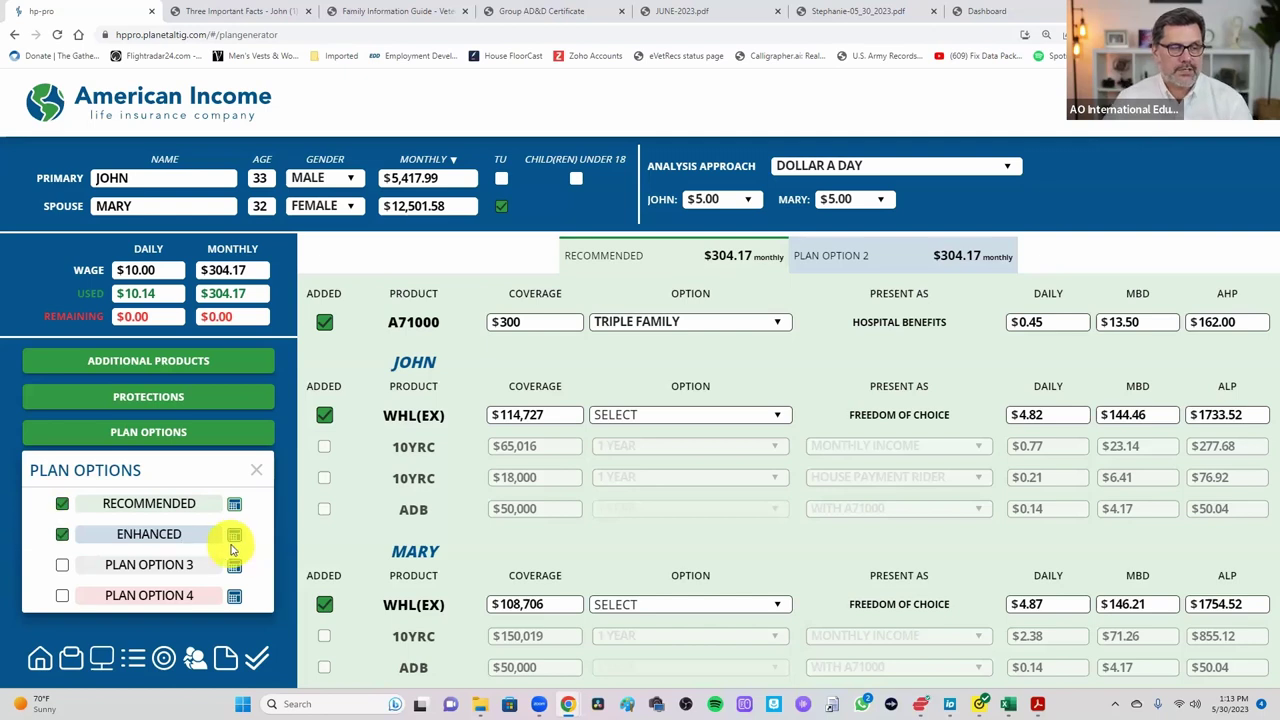
click(233, 536)
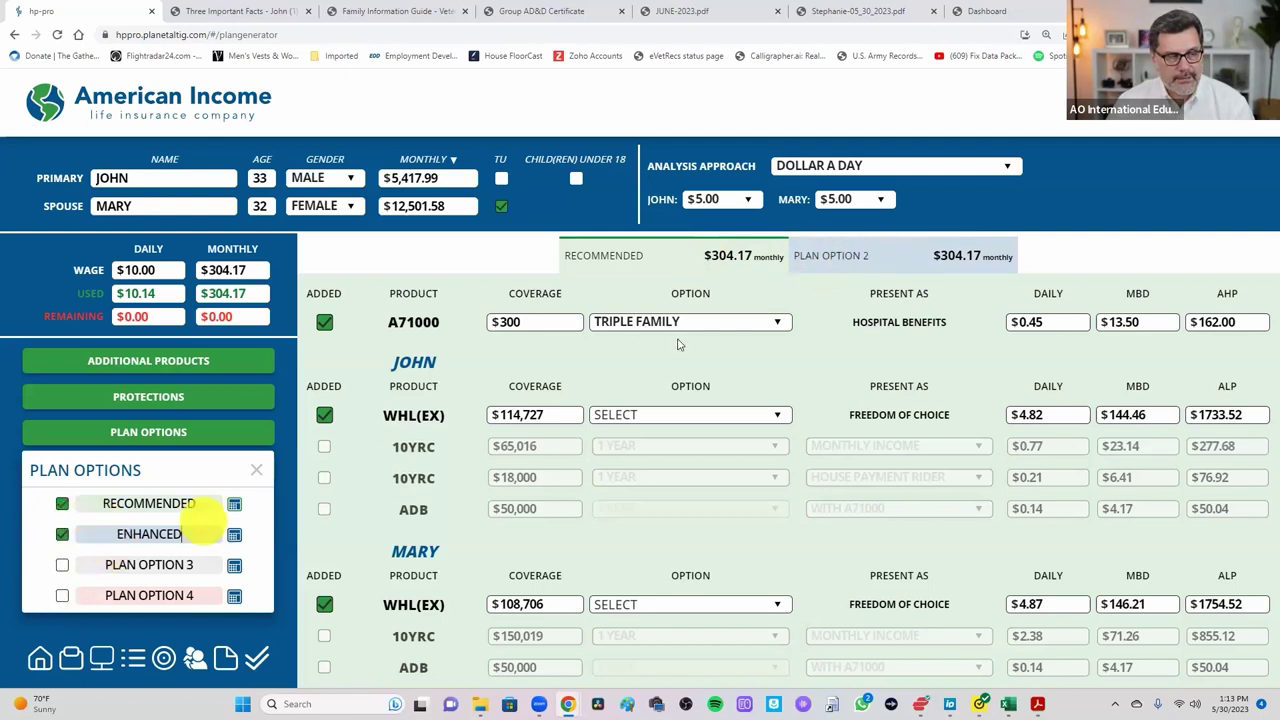
click(843, 255)
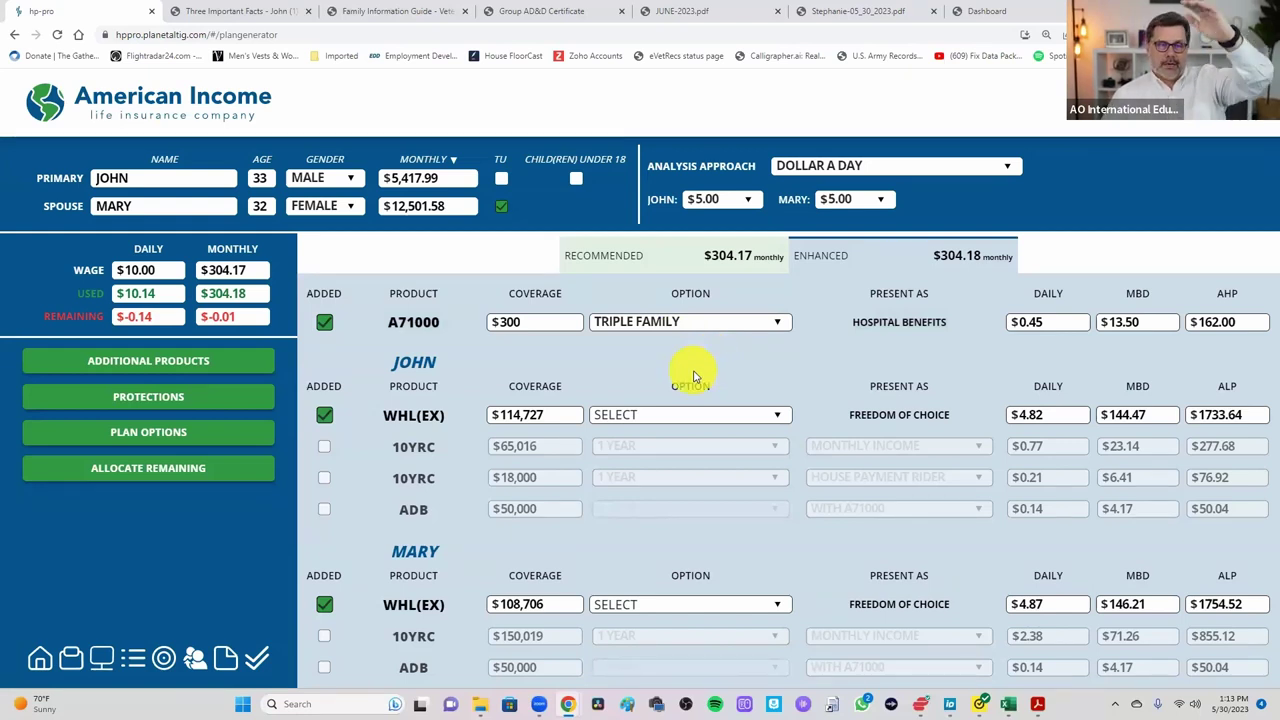
- Set both John's and Mary's daily amounts to $9.00 on the Enhanced plan
click(740, 203)
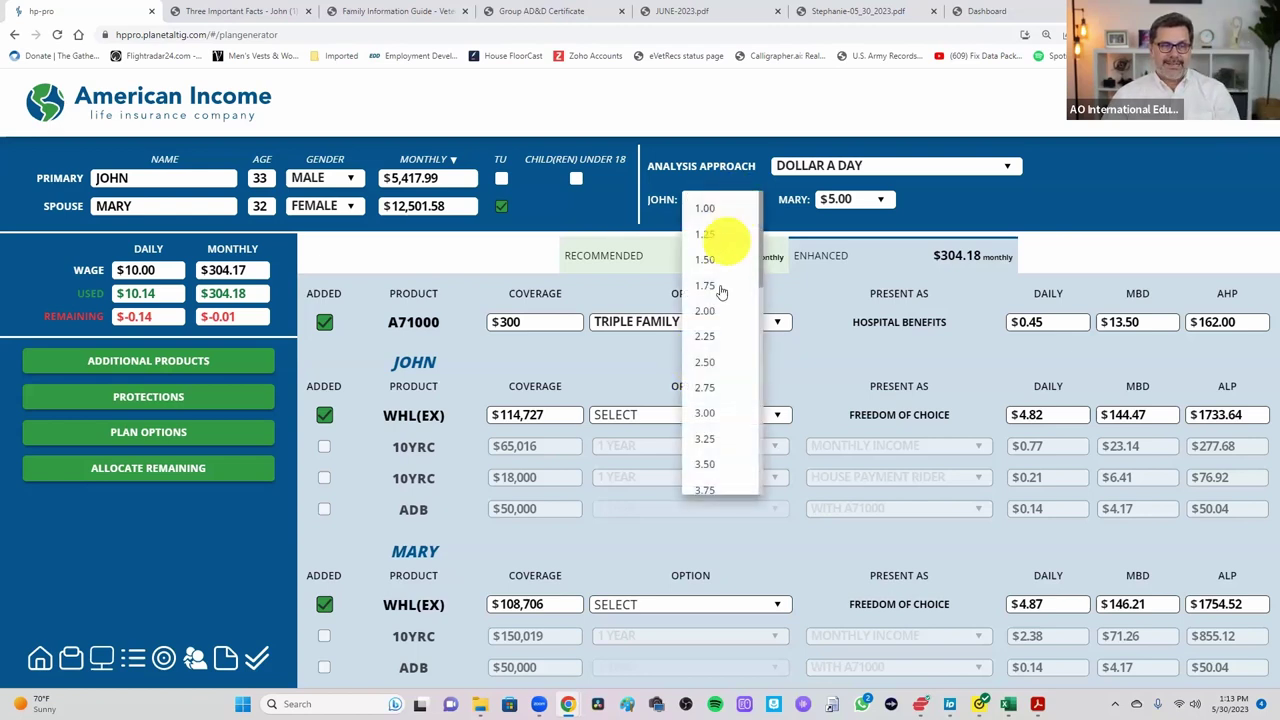
scroll(716, 375, down, 2)
scroll(720, 400, down, 4)
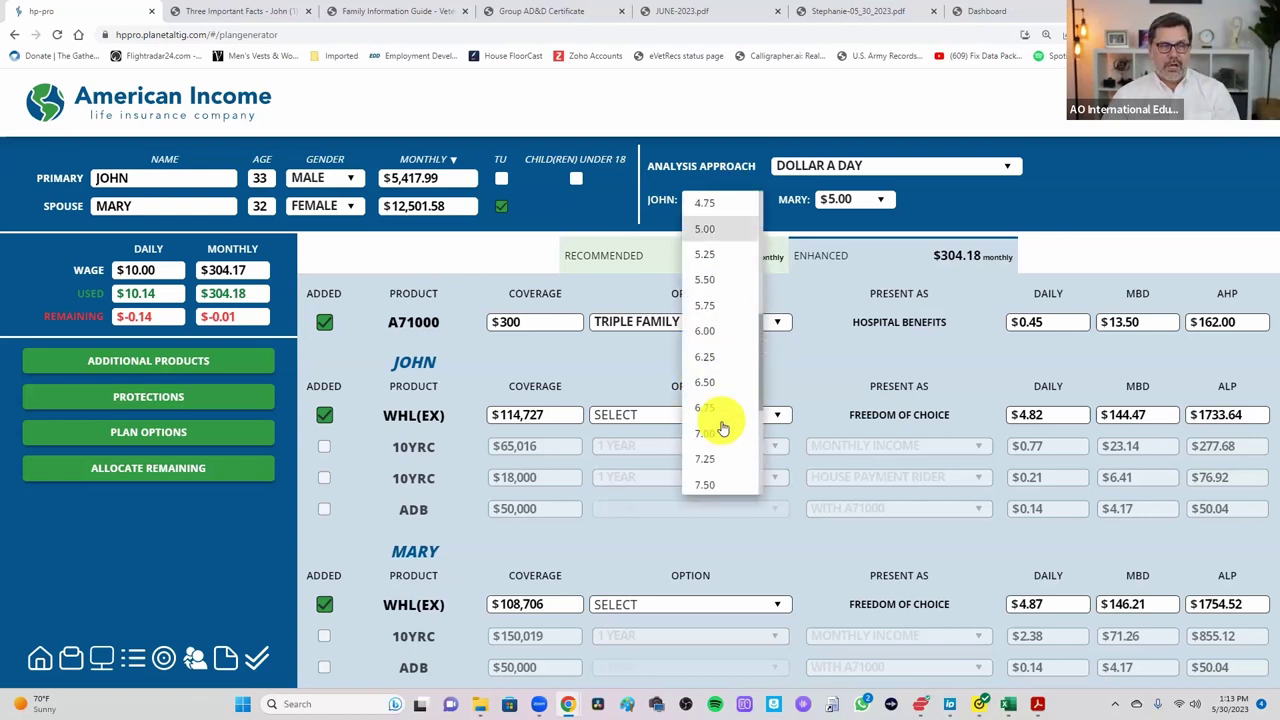
scroll(708, 460, down, 2)
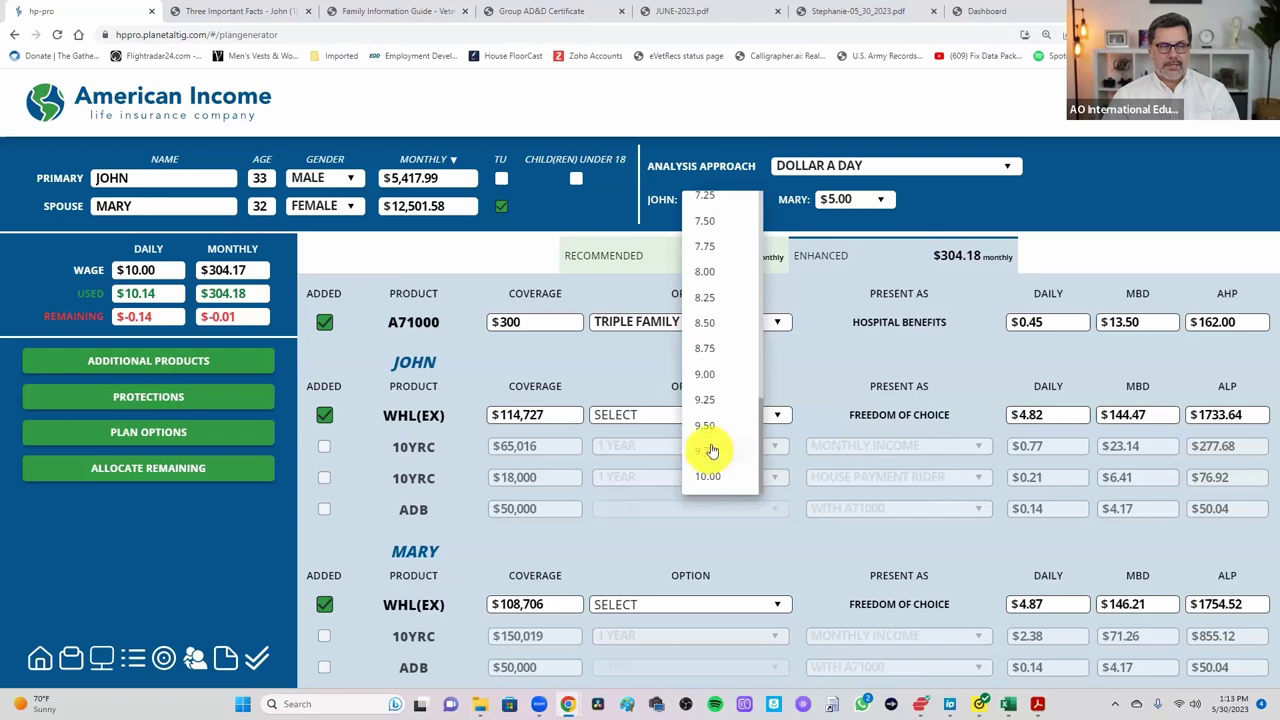
click(714, 366)
click(853, 205)
scroll(860, 435, down, 5)
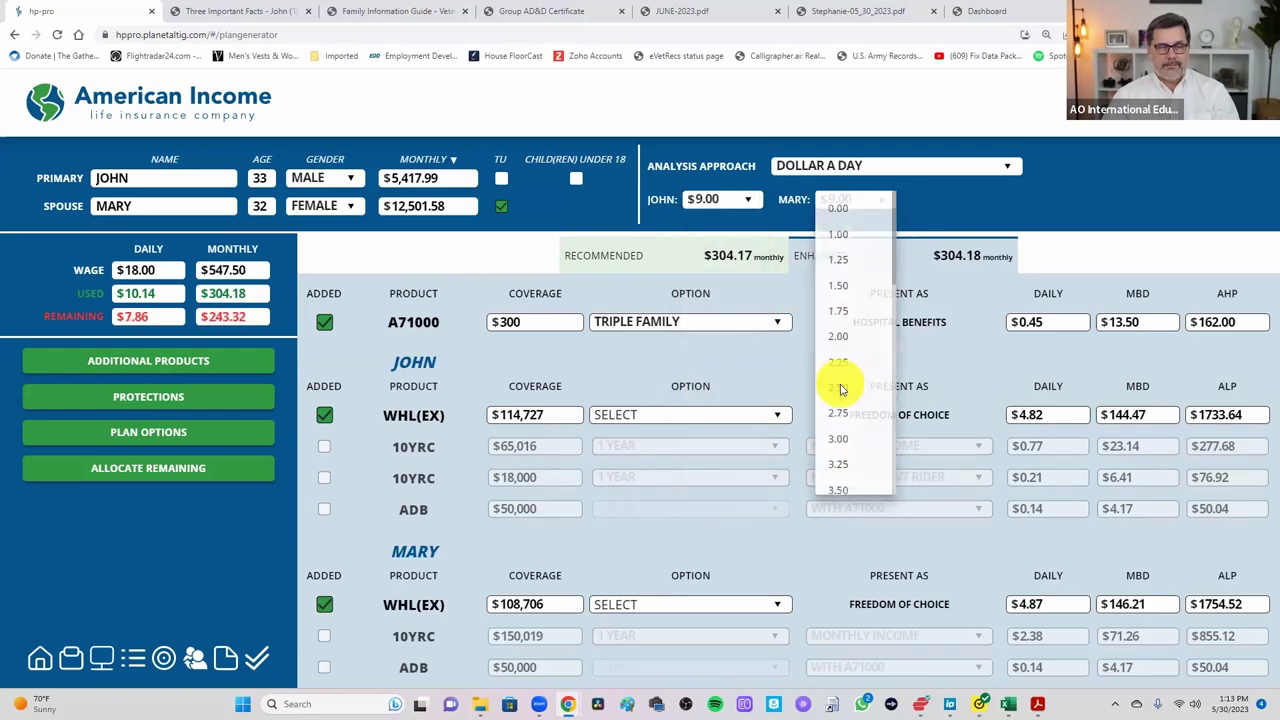
click(838, 383)
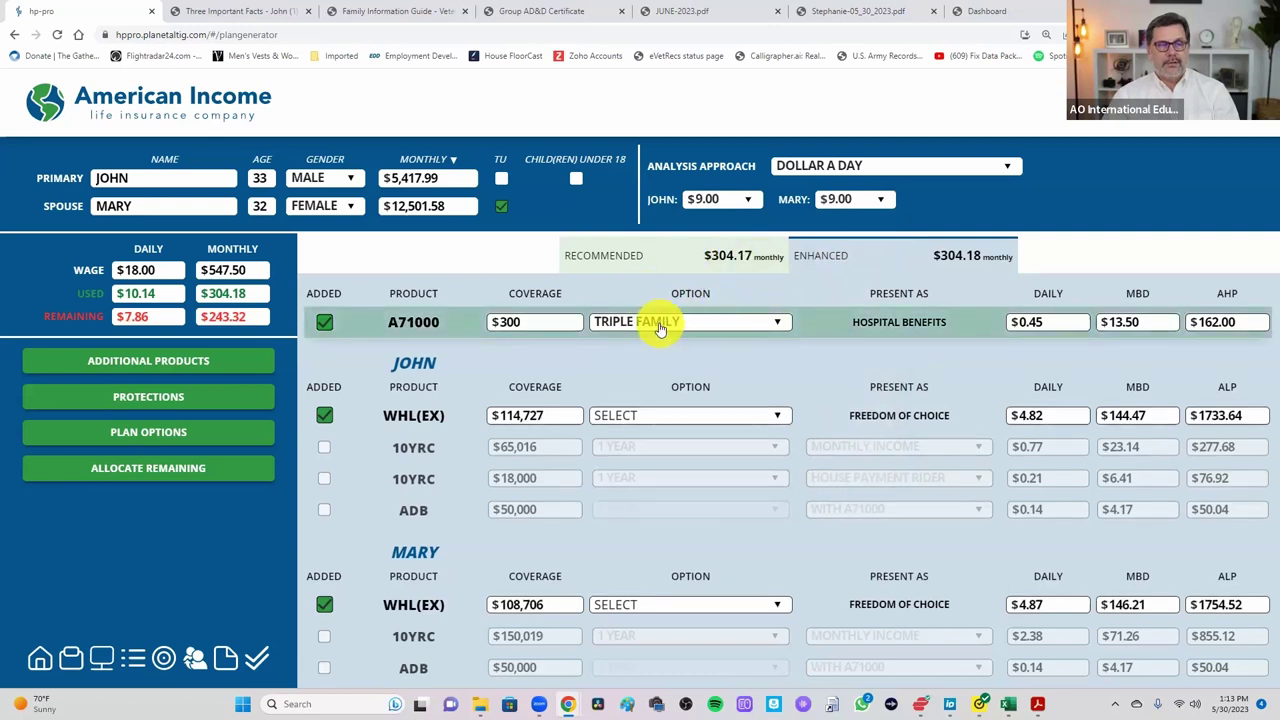
- Upgrade hospital benefits to Quintuple Family and allocate the remaining premium to both spouses
click(657, 322)
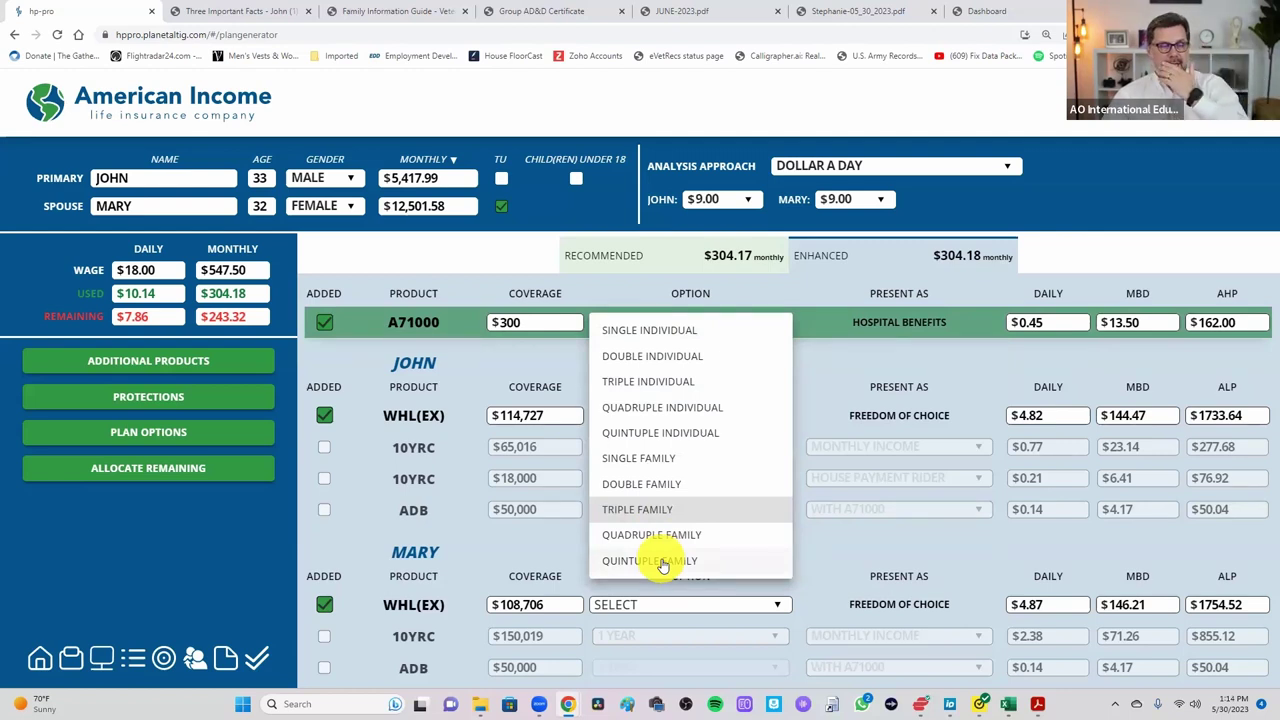
click(663, 563)
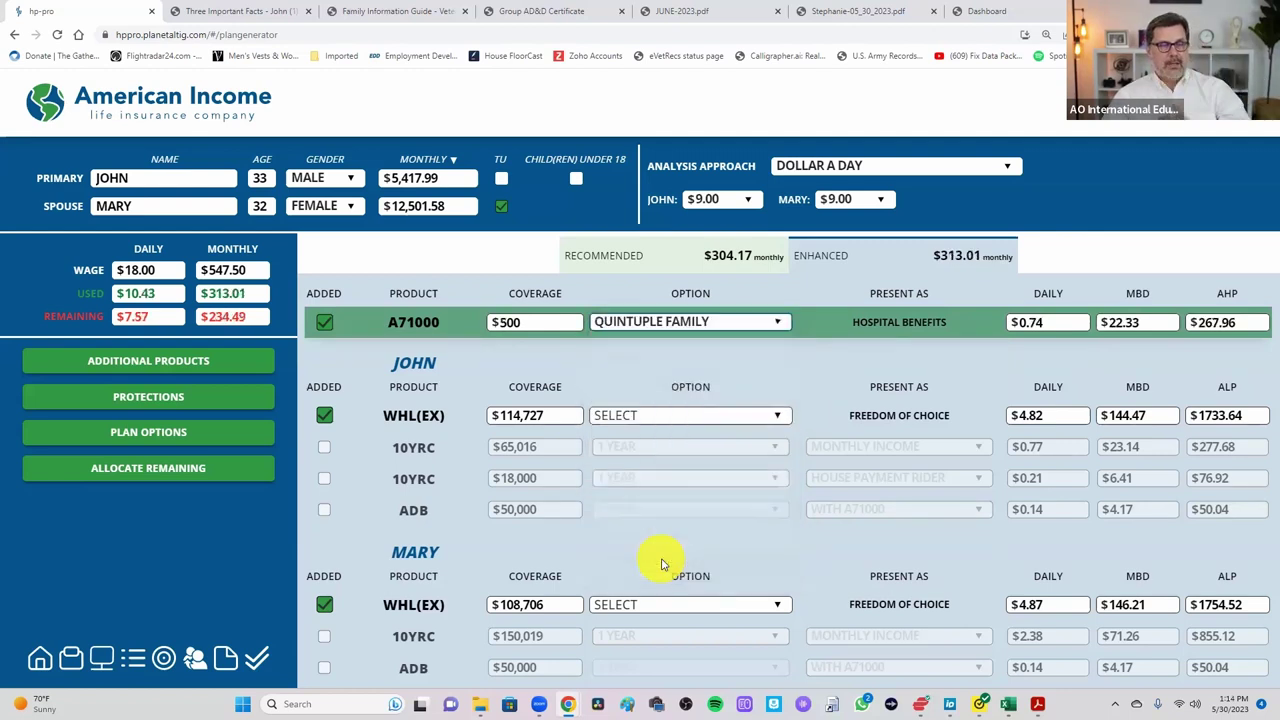
click(145, 468)
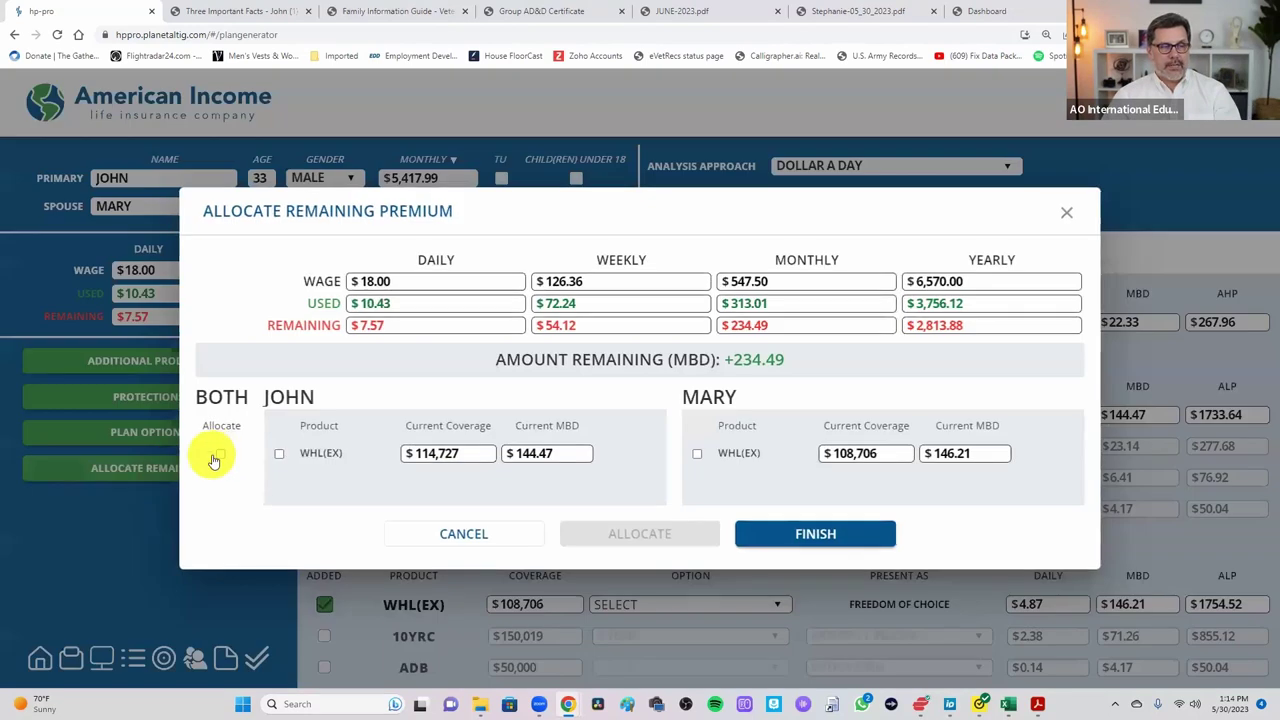
click(221, 454)
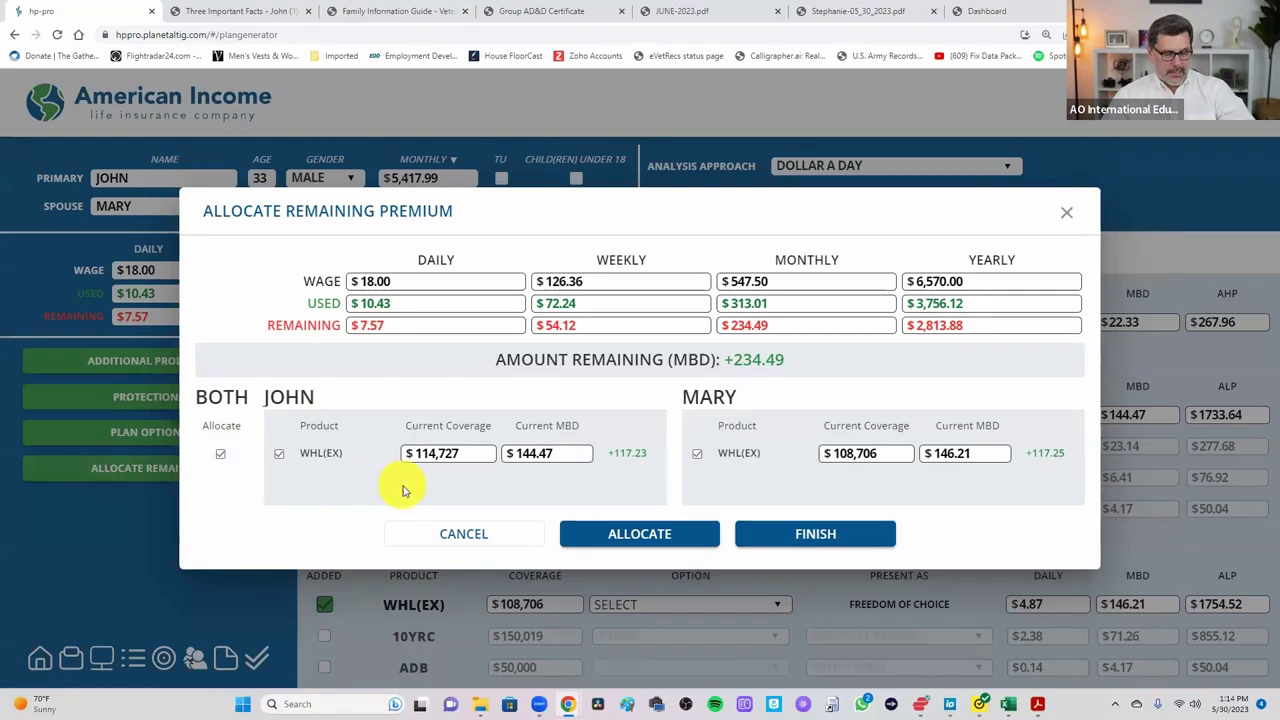
click(623, 534)
click(816, 536)
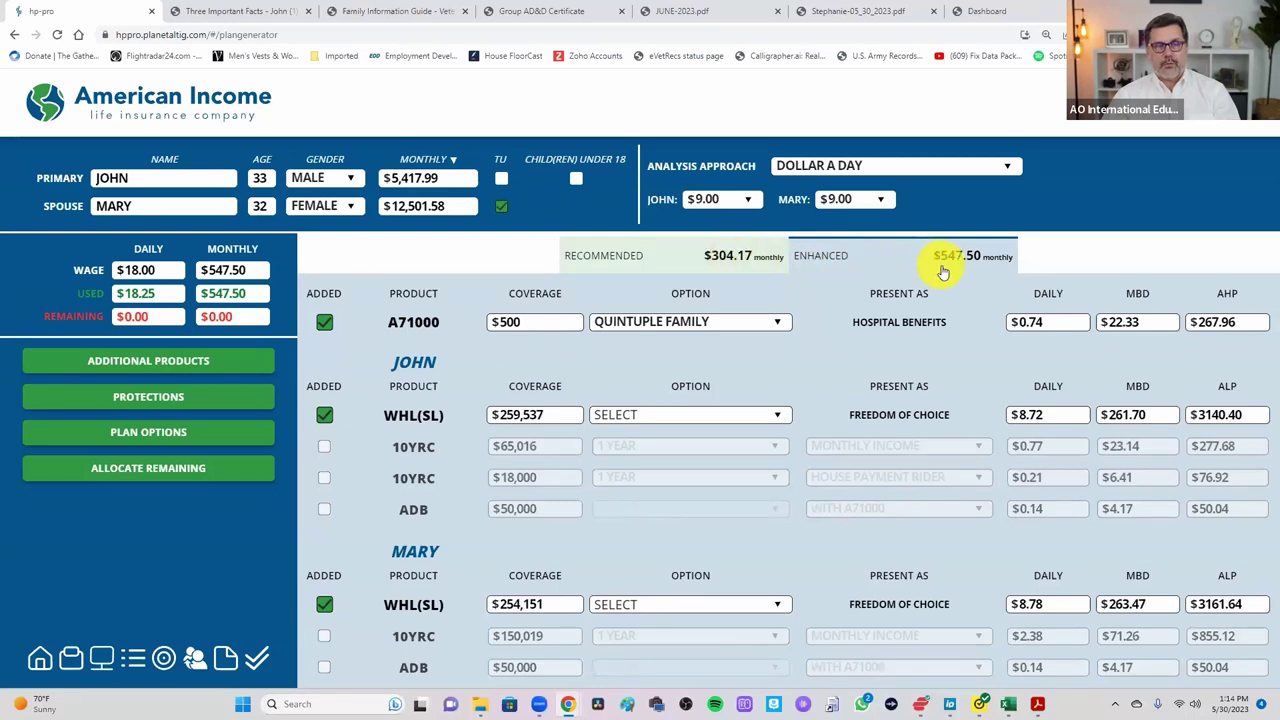
click(873, 263)
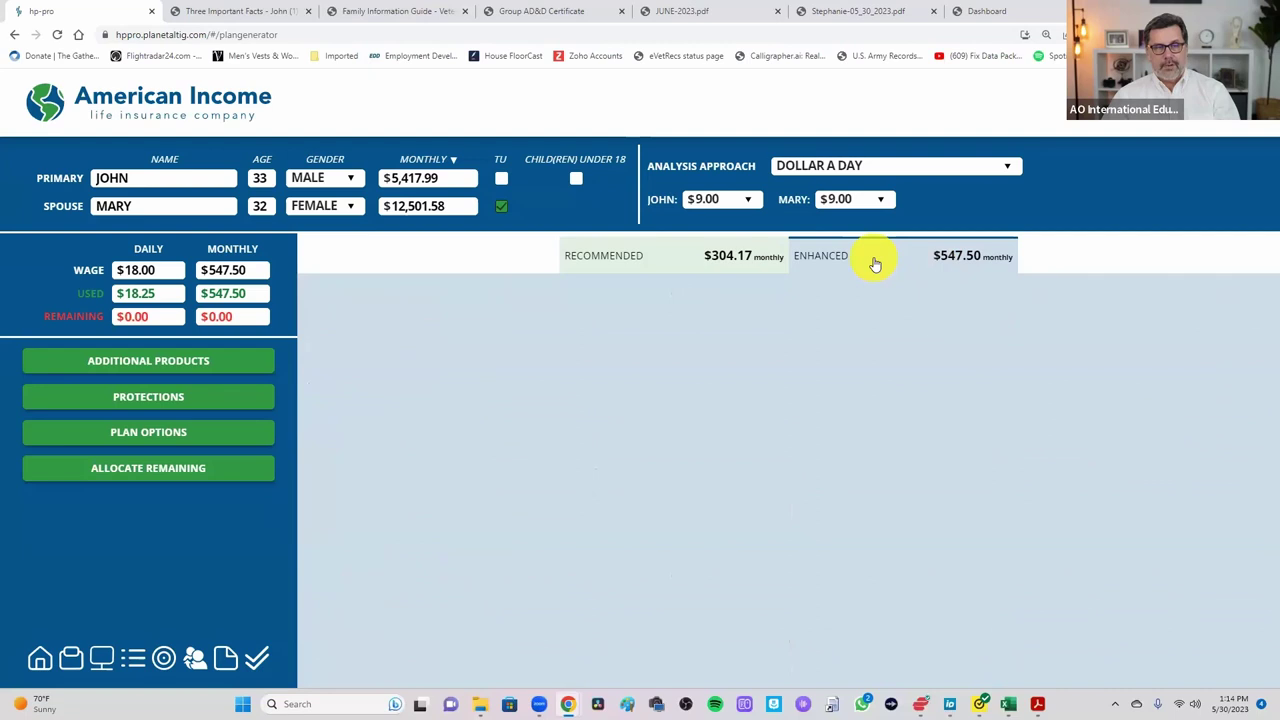
- Return to the Recommended plan, check the presentation script, and open the benefits summary
click(688, 261)
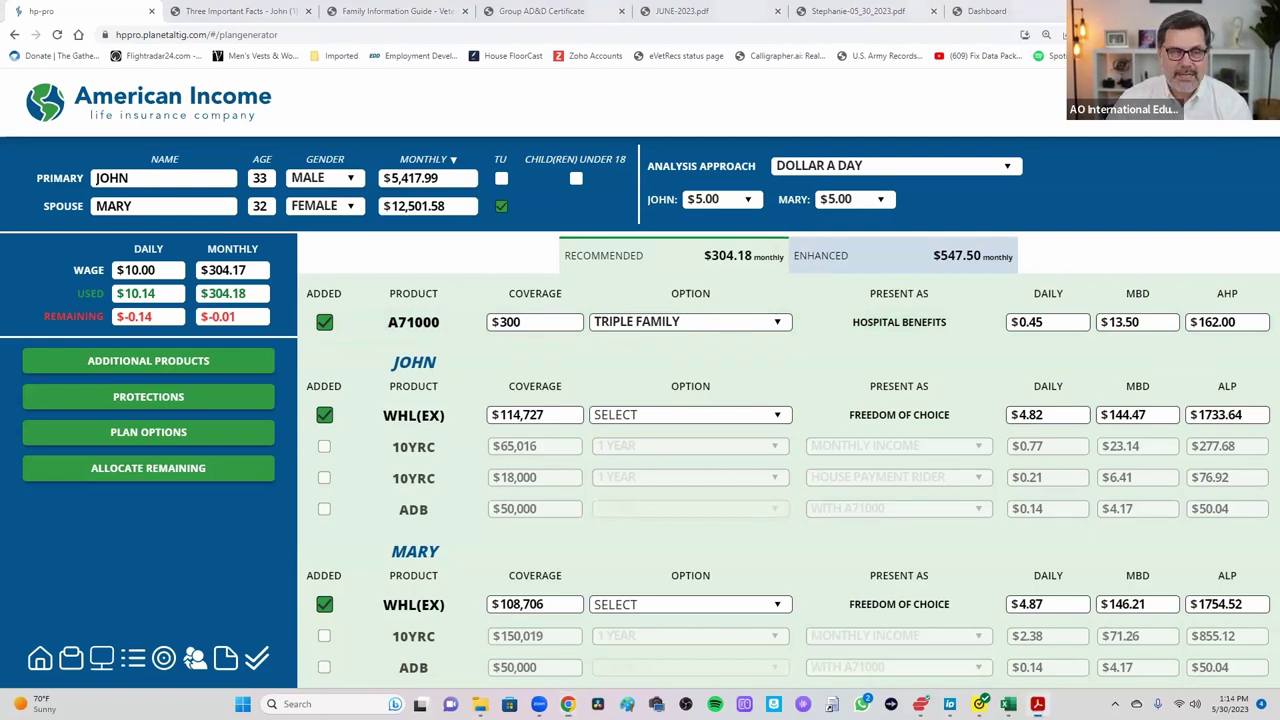
key(alt+Tab)
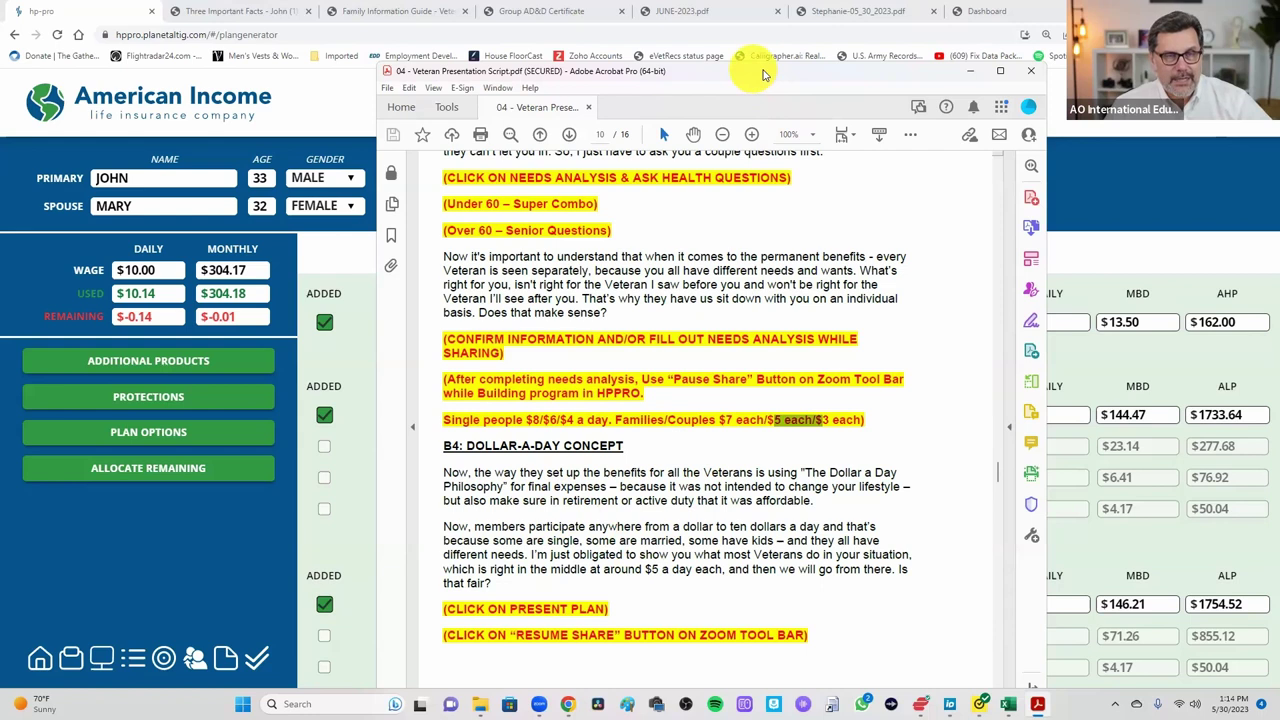
click(970, 70)
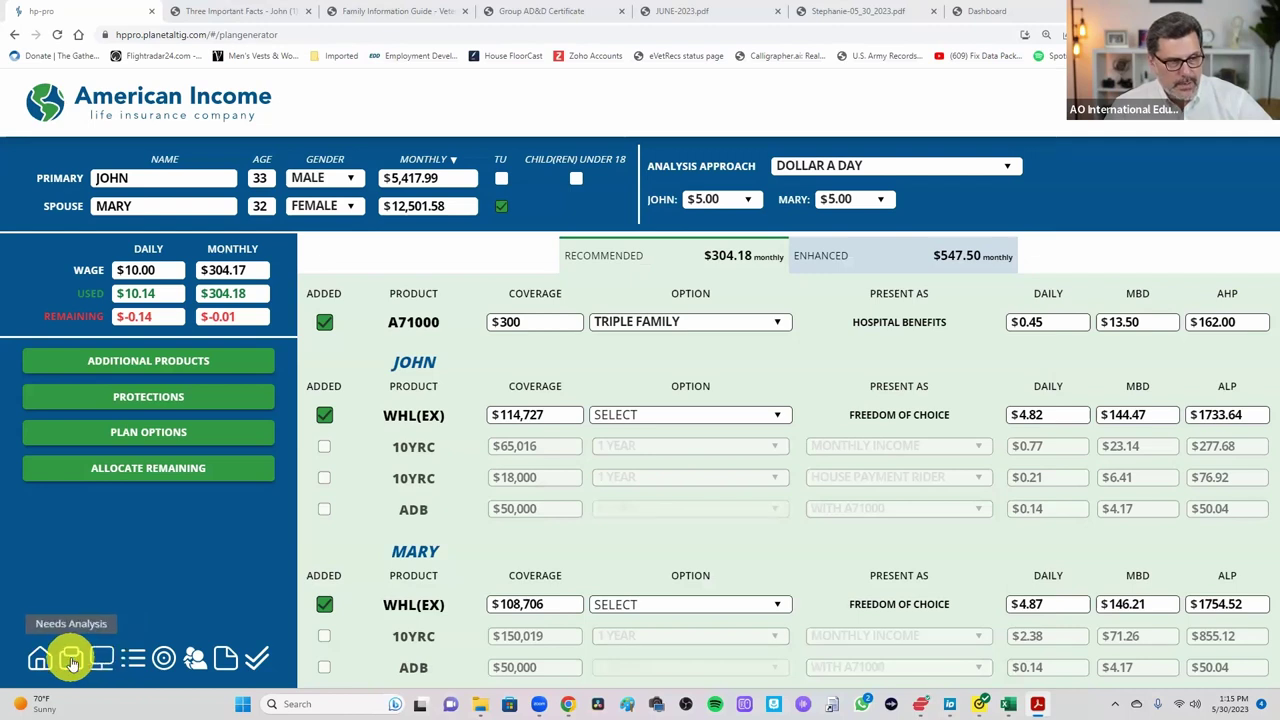
click(70, 656)
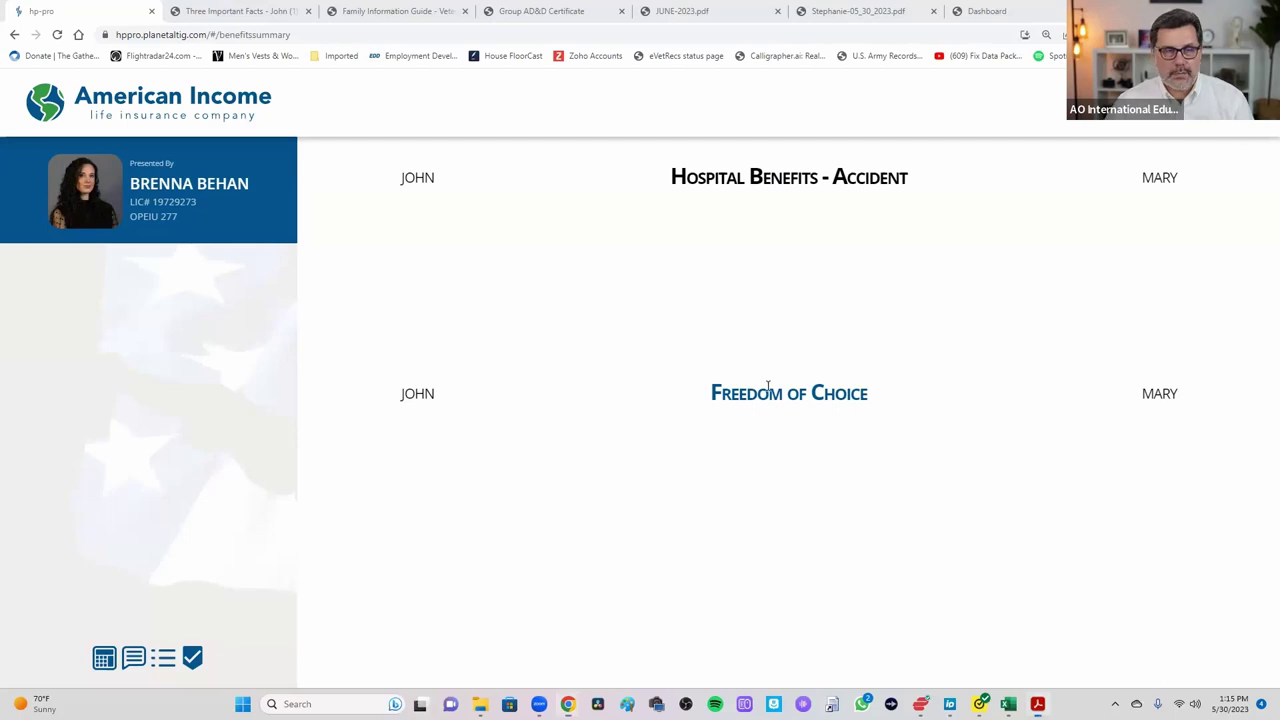
- Show the Veteran Presentation Script at page 11, Final Expense Protection, shifted slightly right
key(alt+Tab)
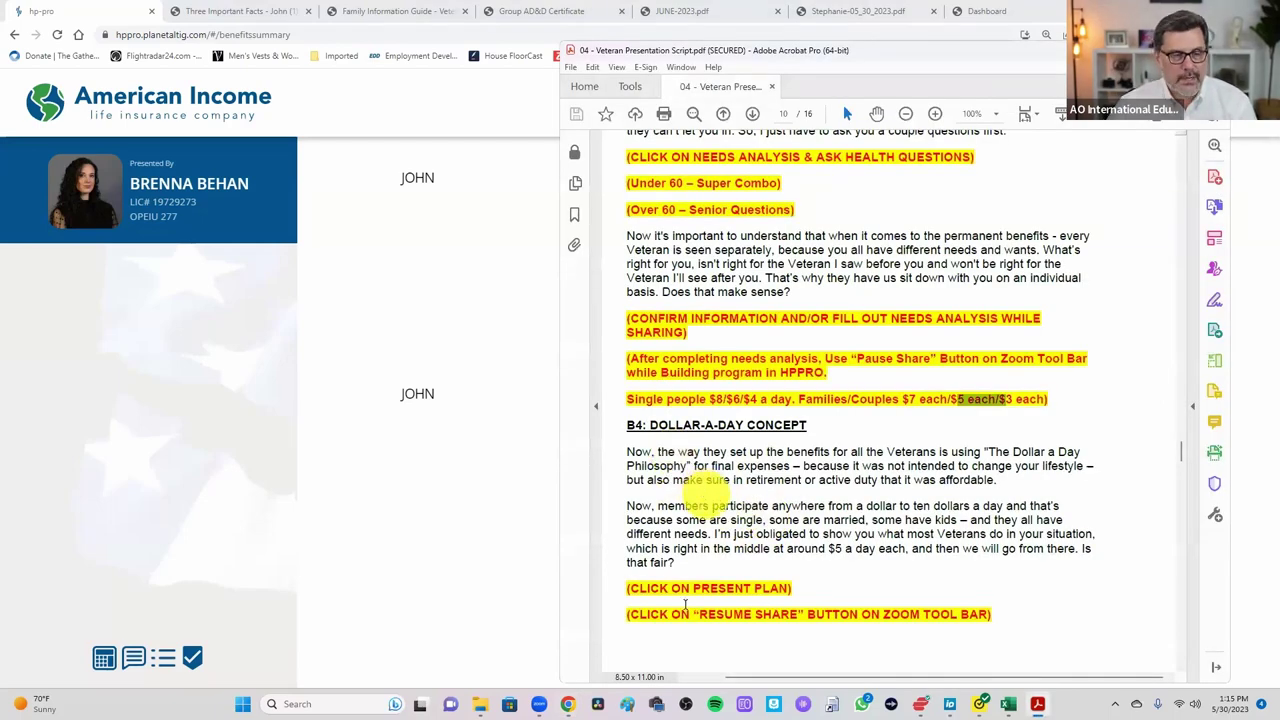
scroll(803, 492, down, 1)
scroll(803, 492, down, 10)
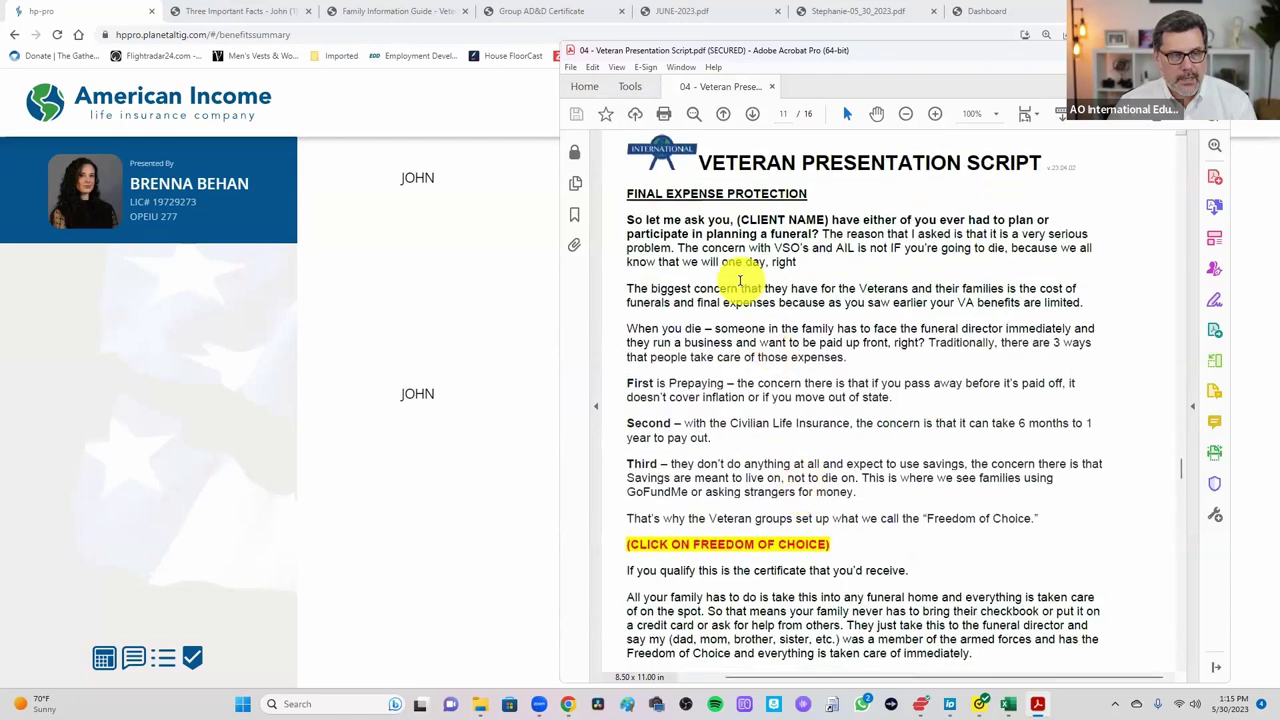
scroll(740, 280, up, 1)
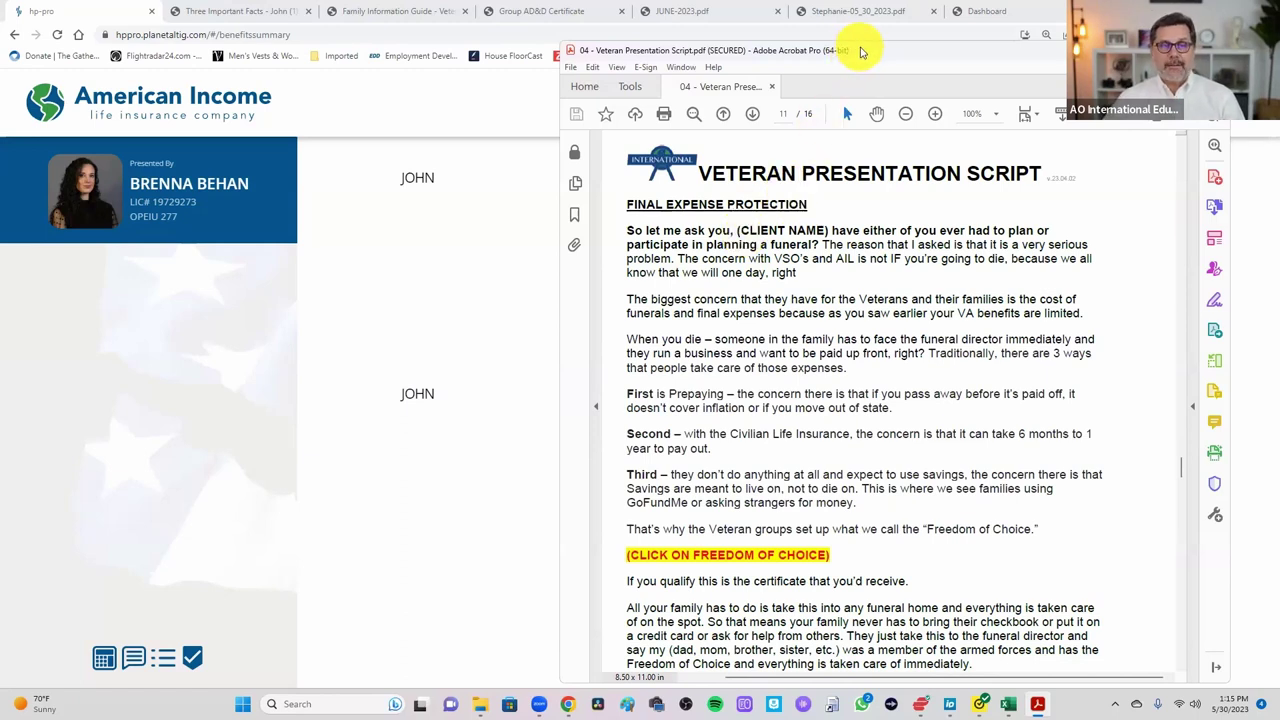
drag(862, 50, 898, 53)
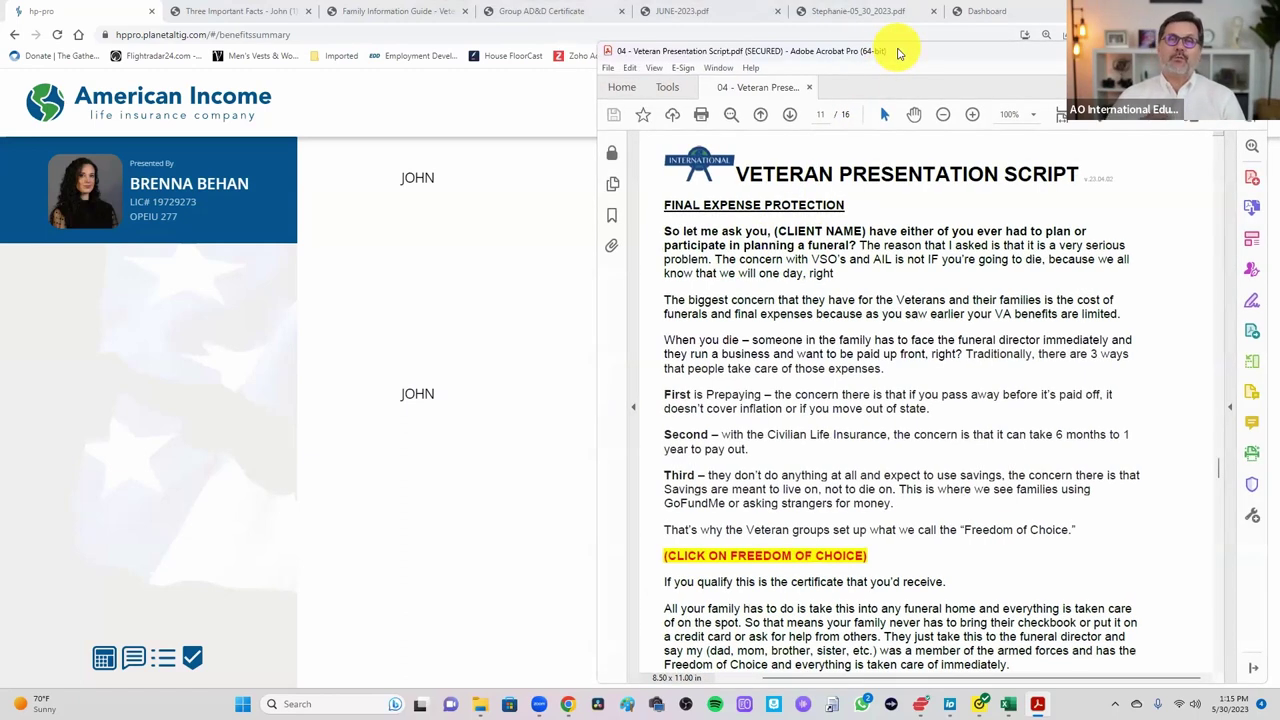